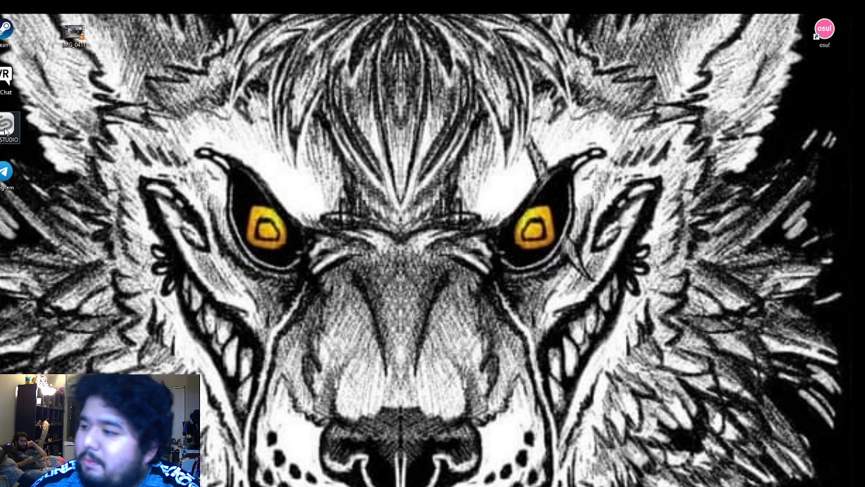
# - Launch Clip Studio Paint from the desktop through the CLIP STUDIO launcher and maximize its window
pyautogui.click(5, 131)
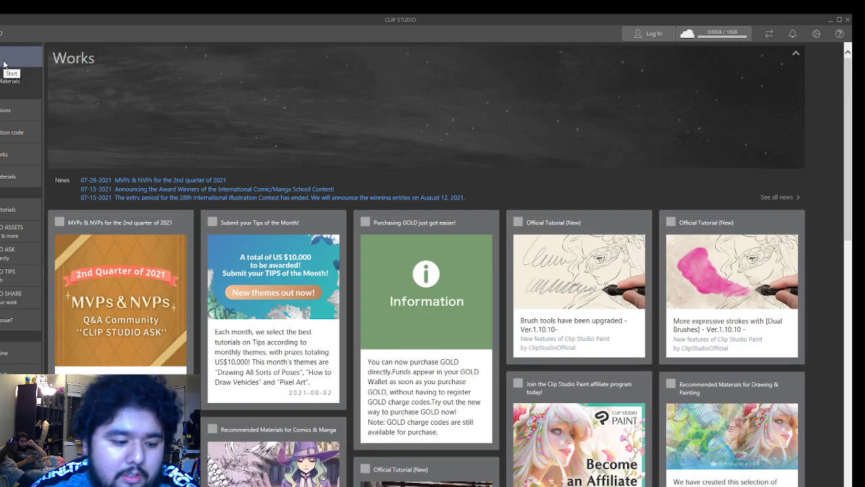
pyautogui.click(2, 34)
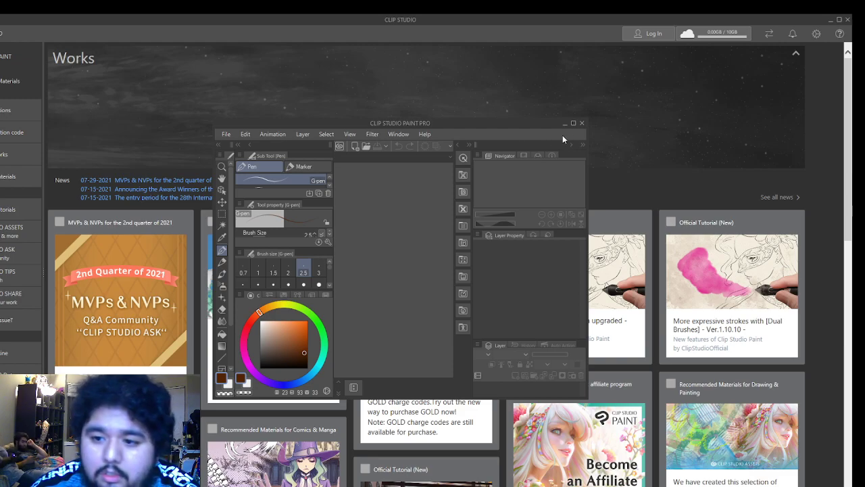
pyautogui.click(573, 123)
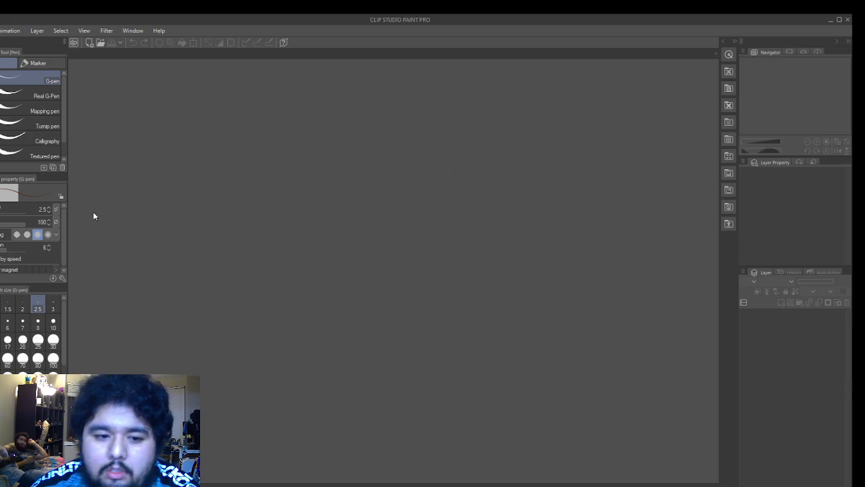
# - Create a new 1600 x 1200 px color illustration at 72 dpi with white paper
pyautogui.click(88, 42)
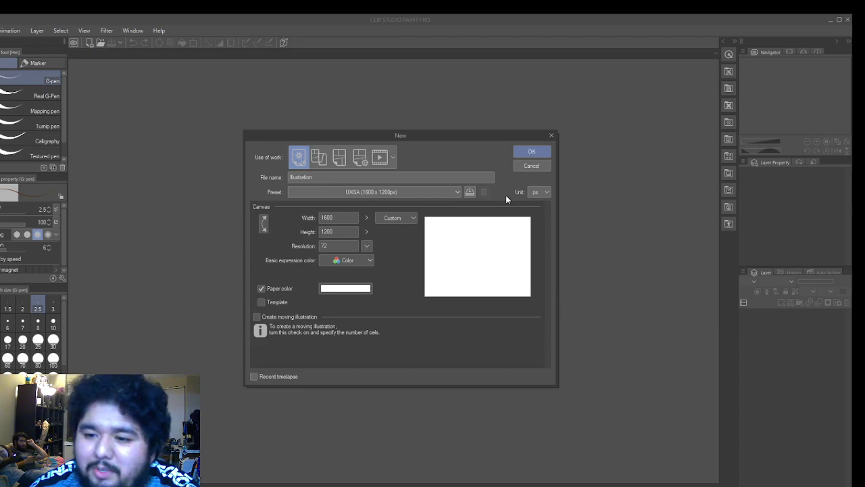
pyautogui.click(533, 153)
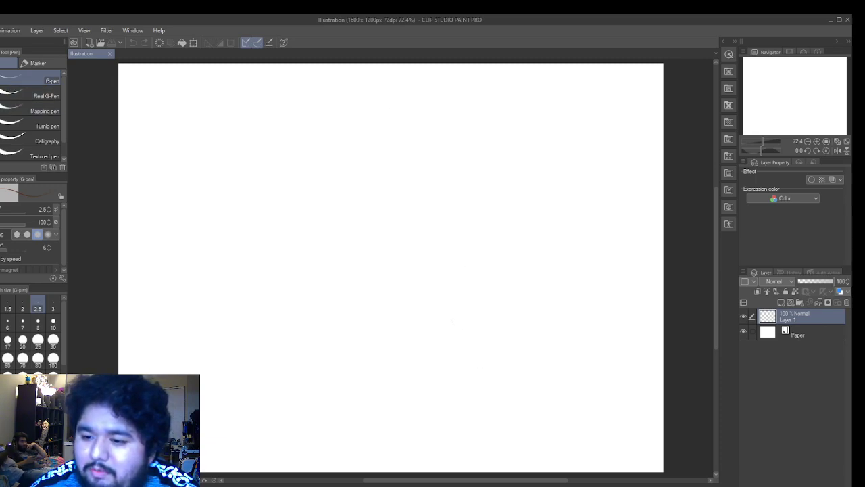
pyautogui.scroll(2, 457, 249)
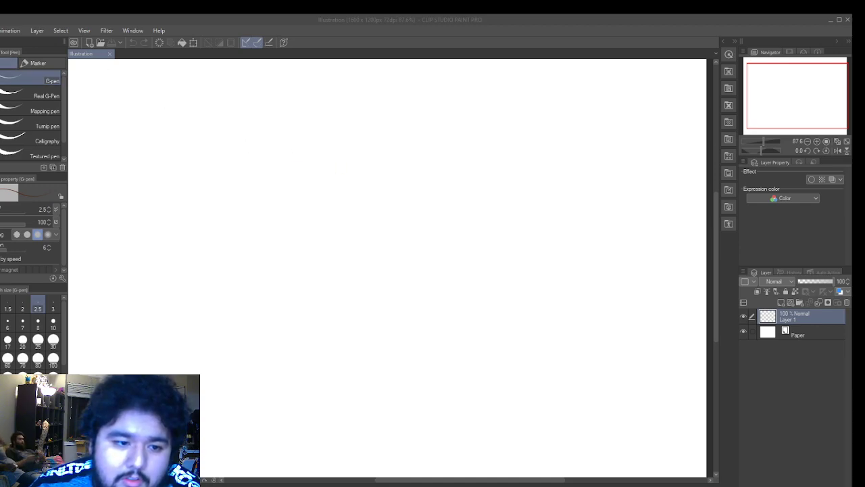
# - Draw a short curved test stroke with the Mechanical pencil and erase it with the Hard eraser, enlarged to size 10
pyautogui.press('p')
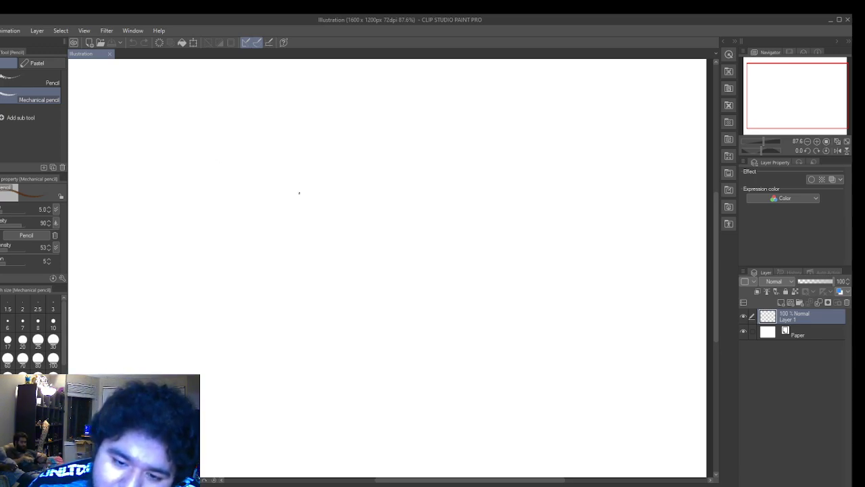
pyautogui.moveTo(313, 171)
pyautogui.mouseDown()
pyautogui.moveTo(296, 199)
pyautogui.moveTo(302, 216)
pyautogui.mouseUp()
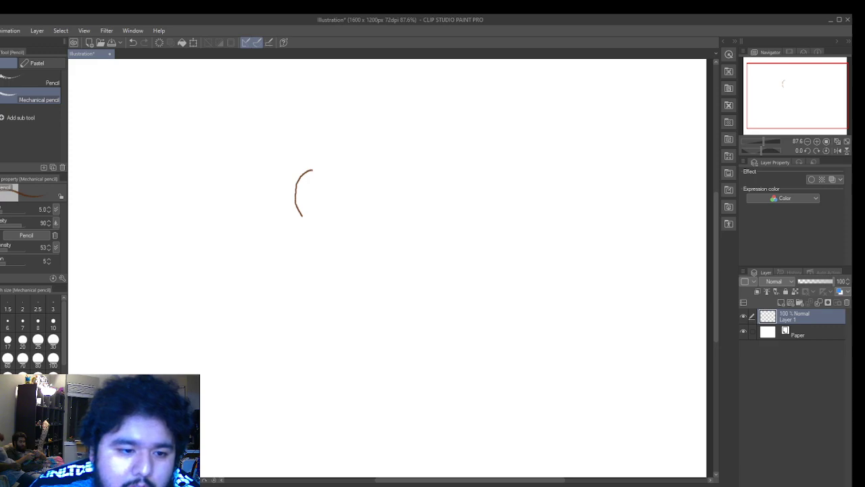
pyautogui.press('e')
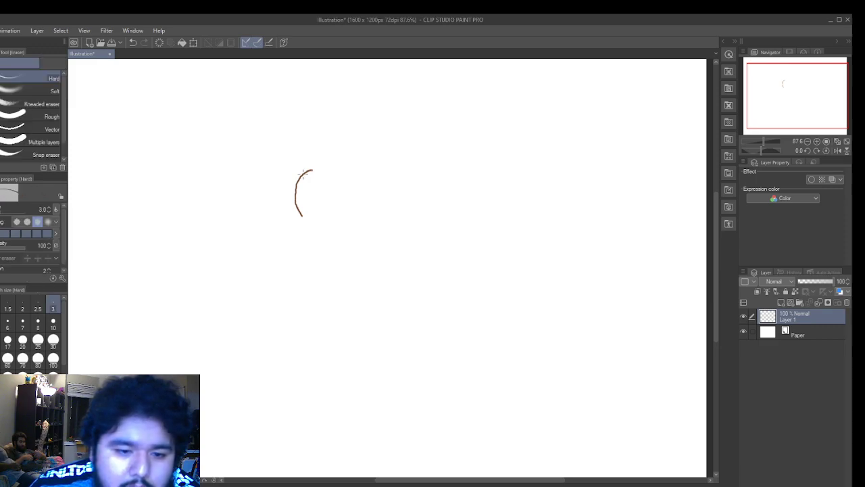
pyautogui.moveTo(302, 217)
pyautogui.mouseDown()
pyautogui.moveTo(294, 197)
pyautogui.moveTo(301, 219)
pyautogui.mouseUp()
pyautogui.moveTo(291, 182)
pyautogui.mouseDown()
pyautogui.moveTo(297, 190)
pyautogui.moveTo(302, 180)
pyautogui.mouseUp()
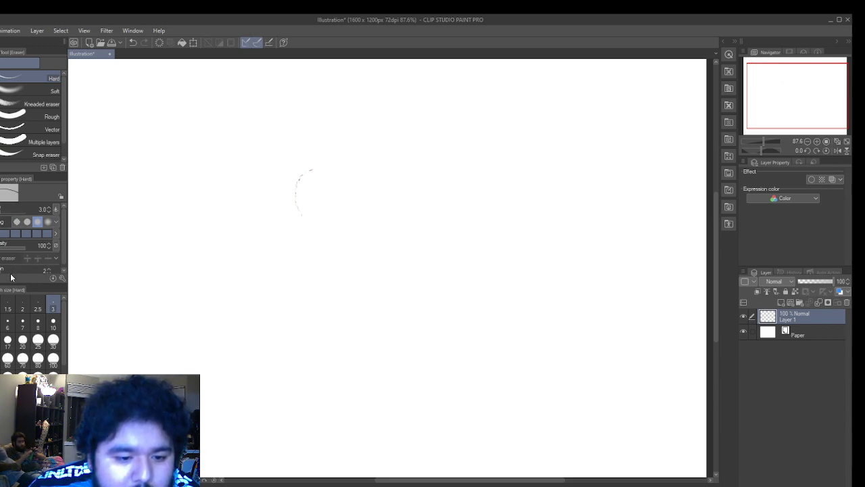
pyautogui.click(54, 324)
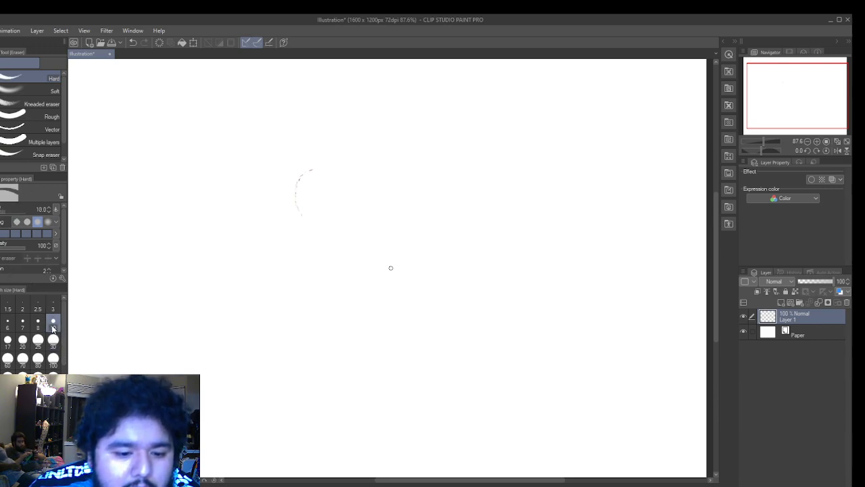
pyautogui.moveTo(302, 169); pyautogui.dragTo(299, 213)
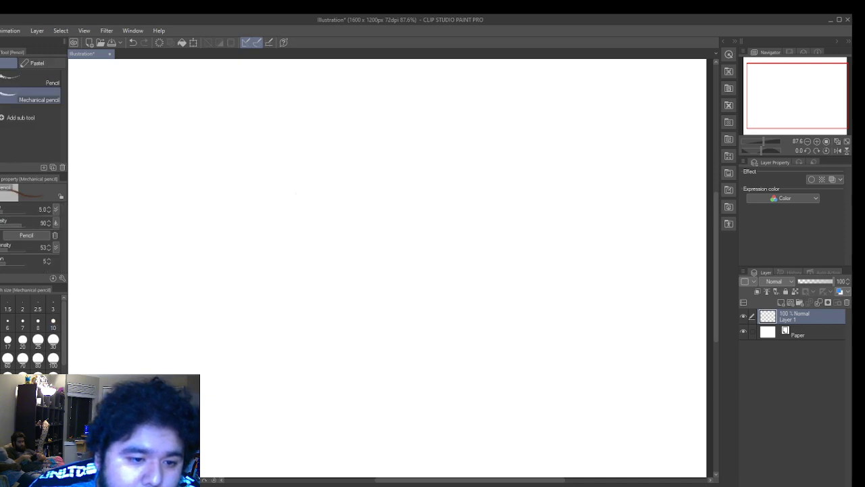
# - Test the Mechanical pencil at brush size 9 with a short black curve and undo the stroke
pyautogui.press('p')
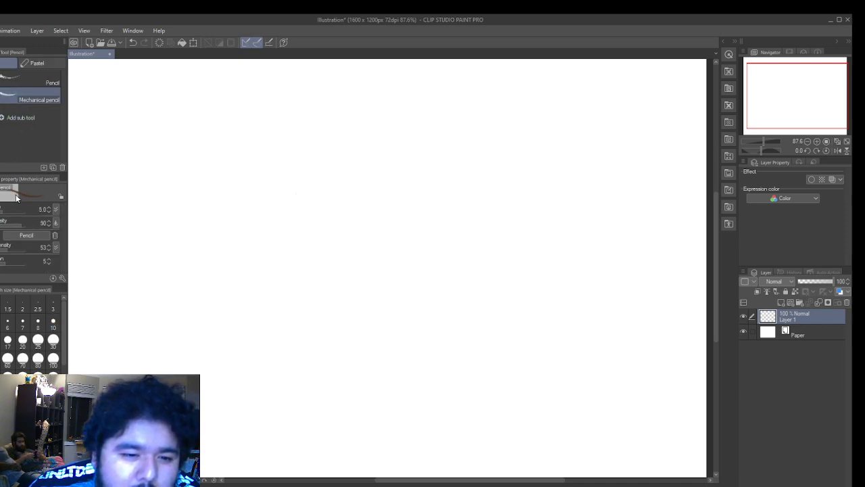
pyautogui.click(50, 208)
pyautogui.click(49, 208)
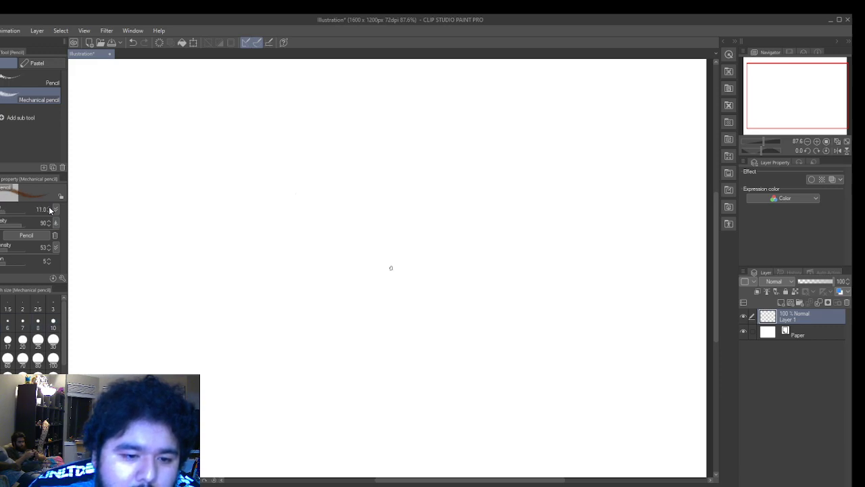
pyautogui.click(49, 208)
pyautogui.click(49, 211)
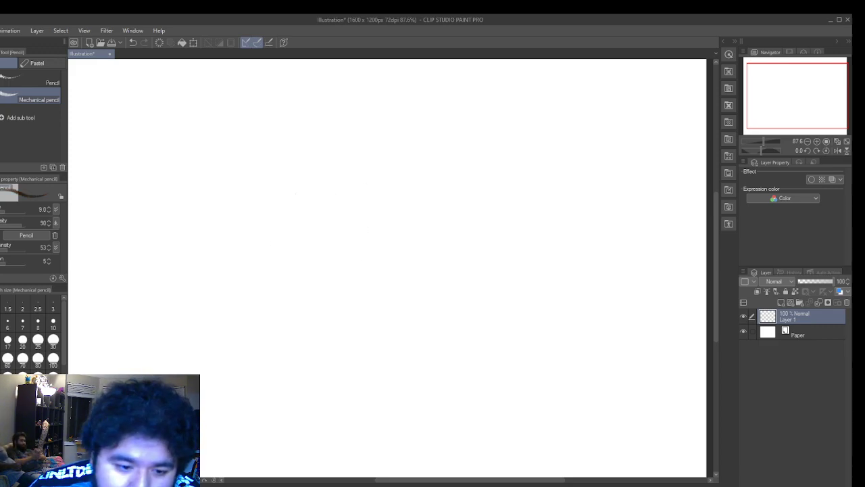
pyautogui.moveTo(355, 178)
pyautogui.mouseDown()
pyautogui.moveTo(330, 184)
pyautogui.moveTo(317, 218)
pyautogui.mouseUp()
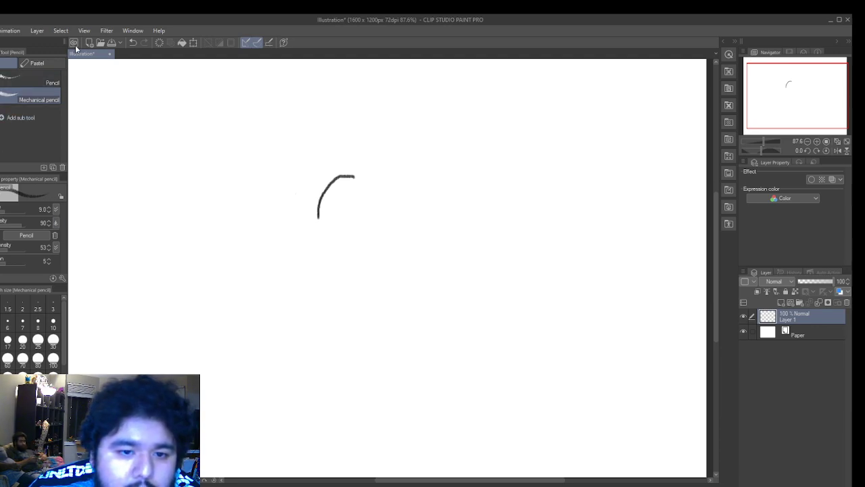
pyautogui.click(133, 42)
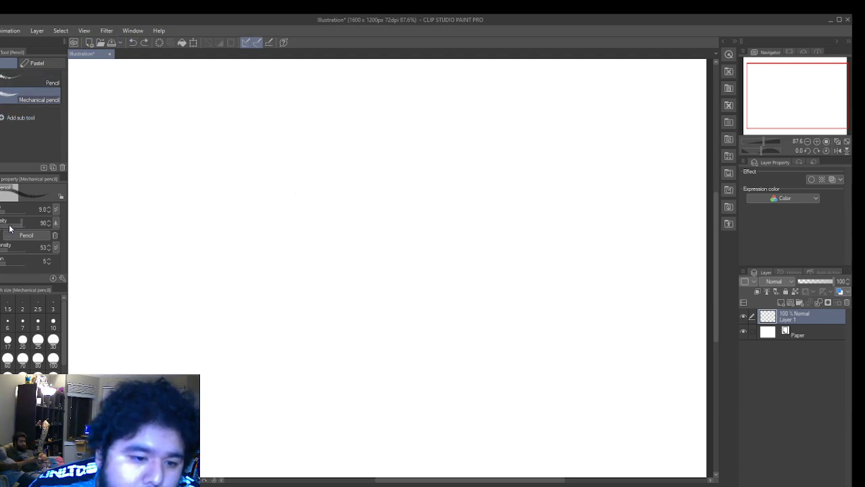
# - Try the Mechanical pencil at brush size 5 and density 99 with a hatched scribble and undo it
pyautogui.click(50, 209)
pyautogui.click(49, 209)
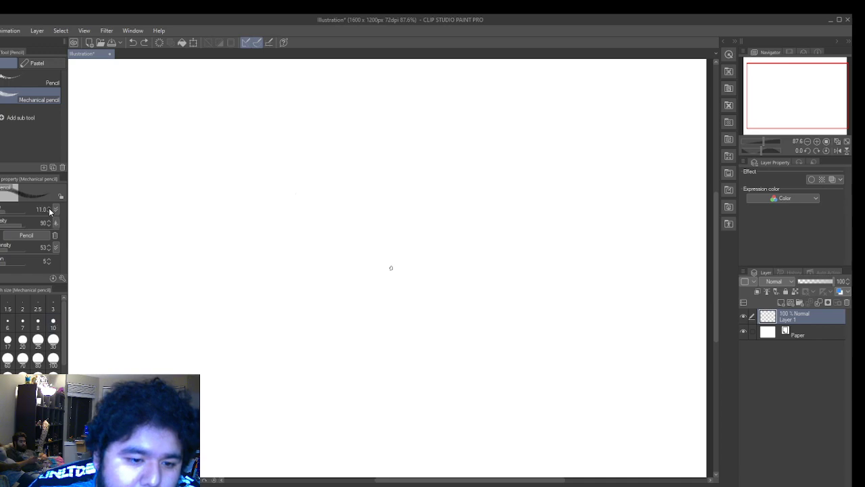
pyautogui.click(49, 215)
pyautogui.click(49, 215)
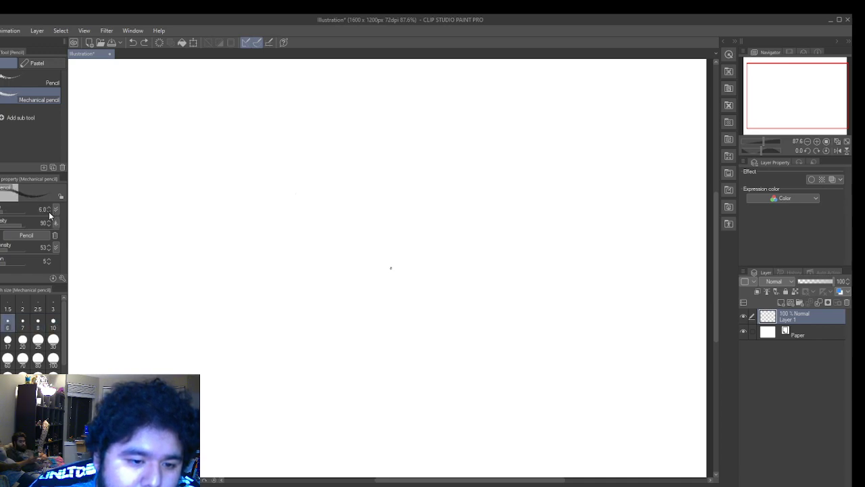
pyautogui.click(49, 215)
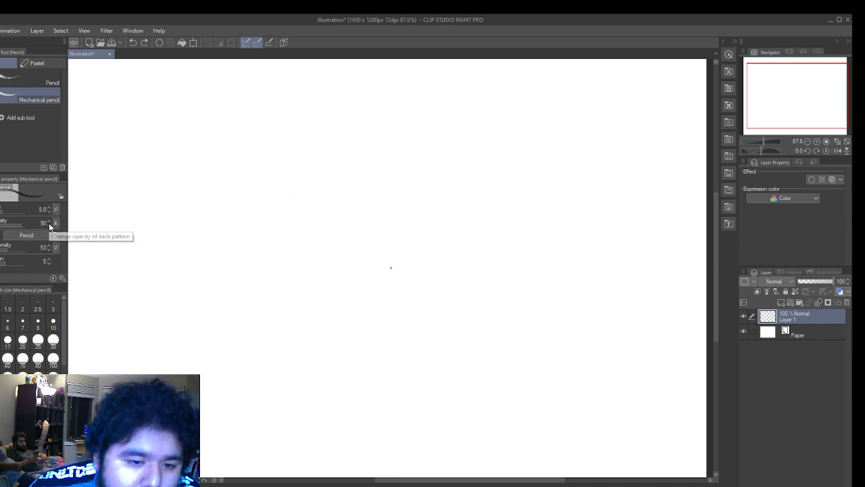
pyautogui.moveTo(317, 167)
pyautogui.mouseDown()
pyautogui.moveTo(261, 264)
pyautogui.moveTo(289, 243)
pyautogui.moveTo(296, 216)
pyautogui.mouseUp()
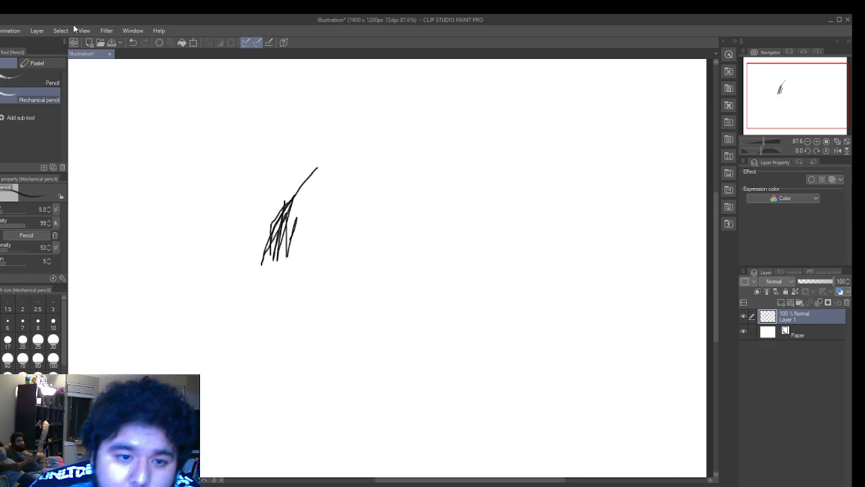
pyautogui.click(133, 42)
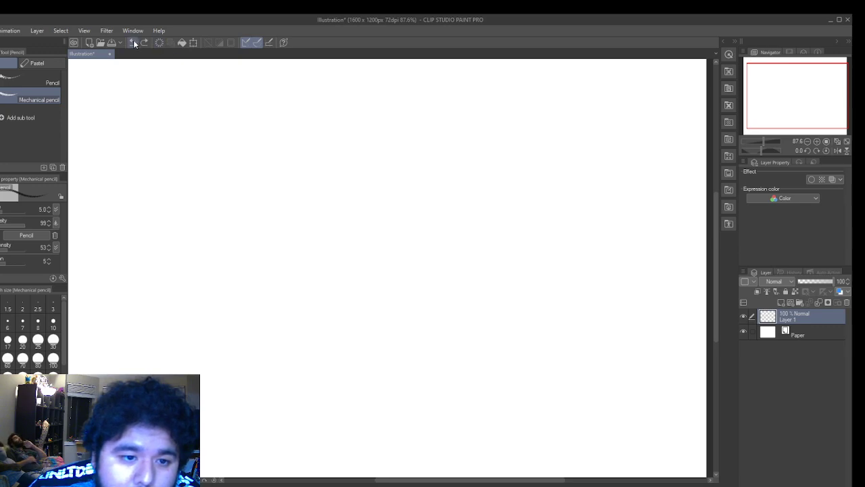
# - Test the Pencil sub tool at size 20 with a near-vertical line, undo it and check the Pastel brushes
pyautogui.click(12, 84)
pyautogui.moveTo(332, 178); pyautogui.dragTo(323, 287)
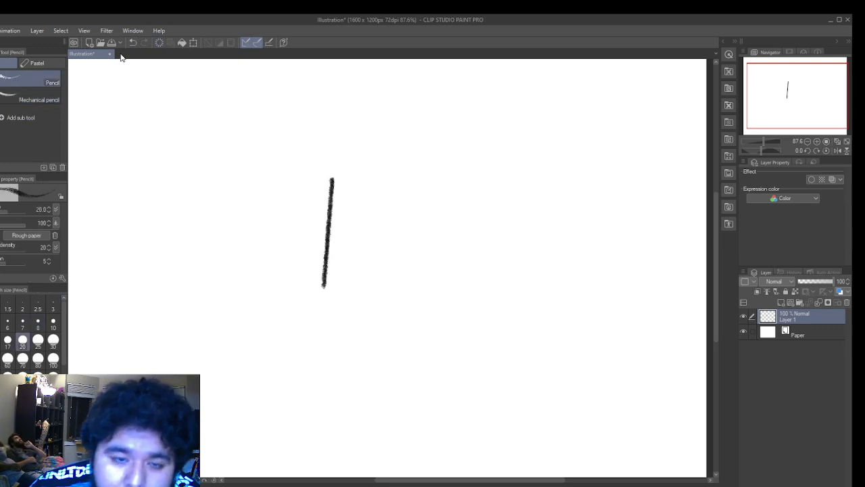
pyautogui.click(134, 43)
pyautogui.click(25, 62)
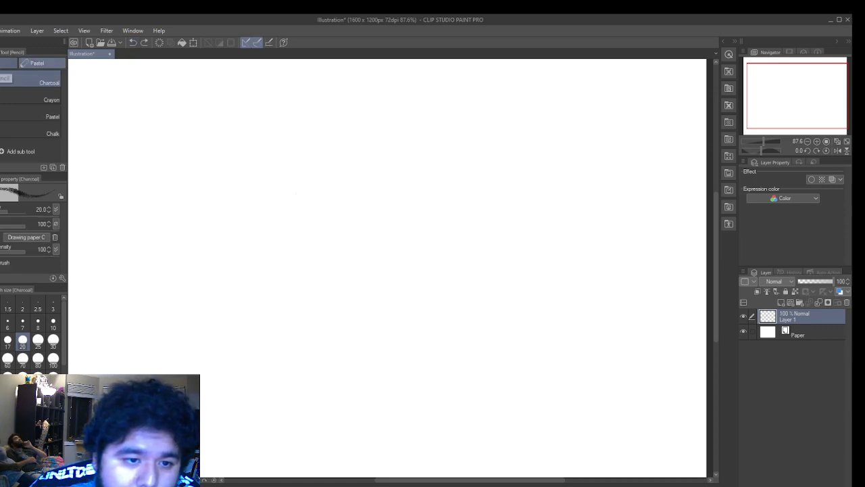
pyautogui.click(9, 63)
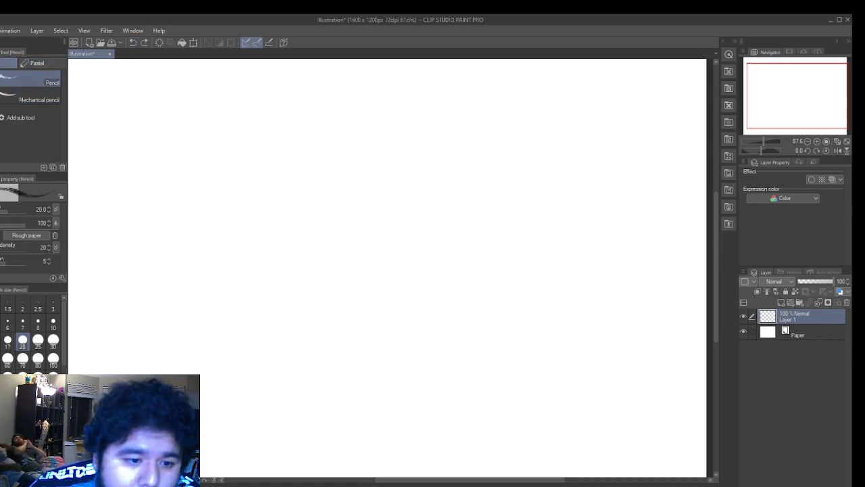
# - Switch to the G-pen, set its anti-aliasing to the second option, and undo a short test stroke
pyautogui.press('p')
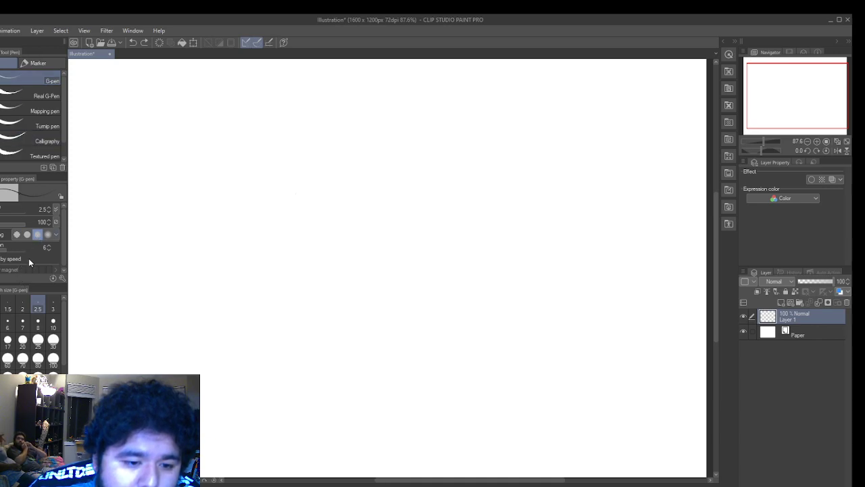
pyautogui.click(27, 234)
pyautogui.moveTo(263, 196)
pyautogui.mouseDown()
pyautogui.moveTo(261, 226)
pyautogui.moveTo(292, 273)
pyautogui.moveTo(251, 252)
pyautogui.mouseUp()
pyautogui.click(133, 42)
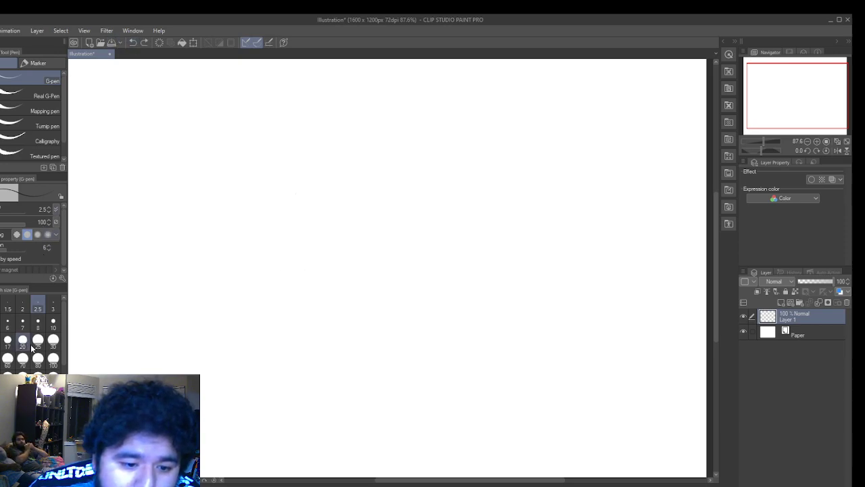
# - Test the G-pen at brush sizes 10, 6 and 5 with one short stroke each, undoing every stroke
pyautogui.click(53, 324)
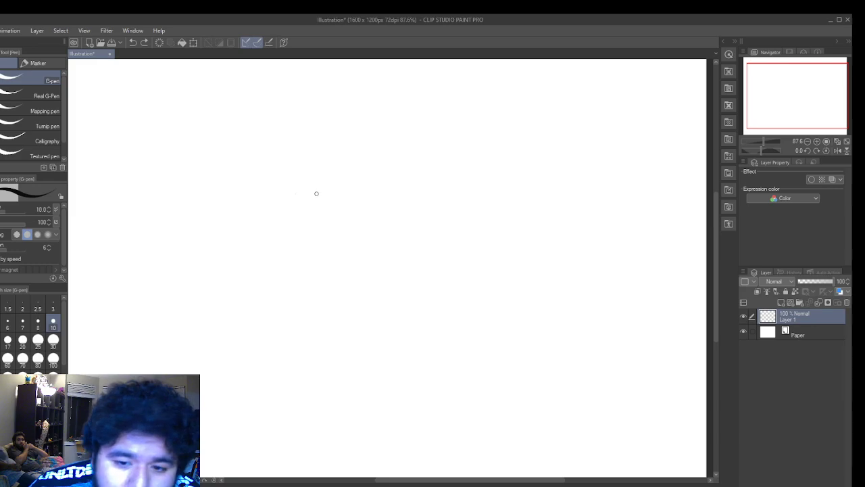
pyautogui.moveTo(318, 193); pyautogui.dragTo(305, 210)
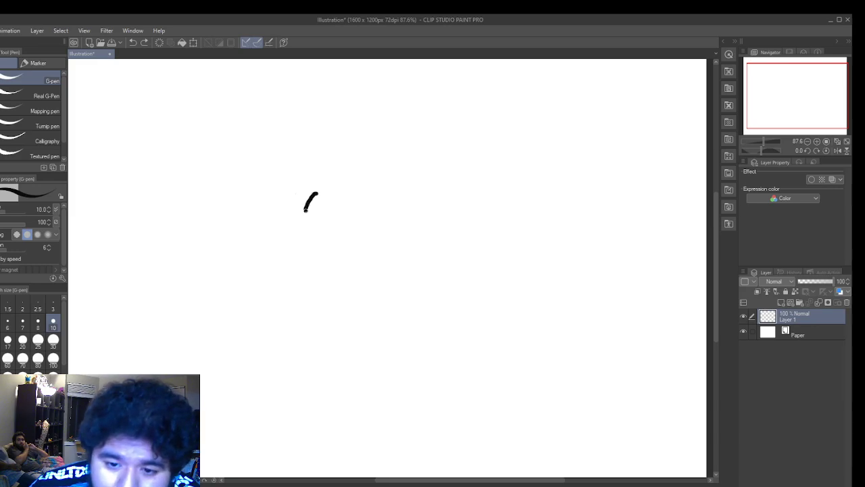
pyautogui.click(133, 42)
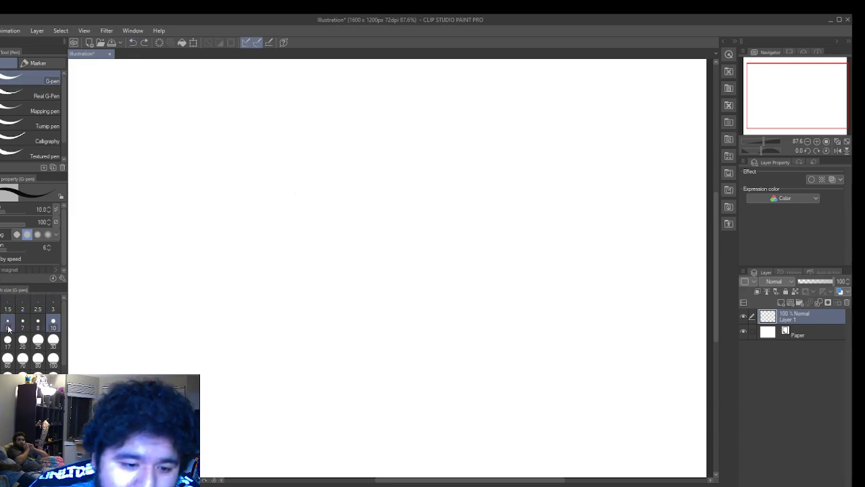
pyautogui.click(8, 323)
pyautogui.moveTo(410, 199); pyautogui.dragTo(327, 220)
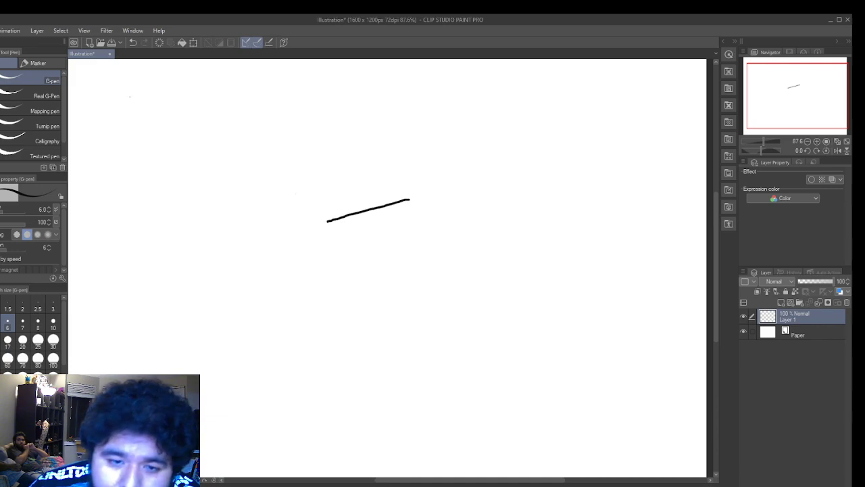
pyautogui.click(133, 42)
pyautogui.press('[')
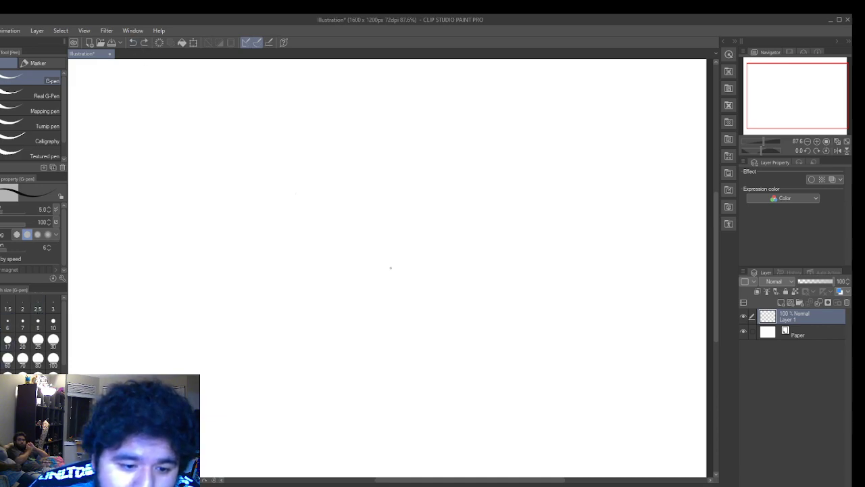
pyautogui.moveTo(296, 179); pyautogui.dragTo(279, 200)
pyautogui.click(130, 43)
# - Set the G-pen size to 4 and draw a closed crescent-like outline in the canvas's upper middle area
pyautogui.press('[')
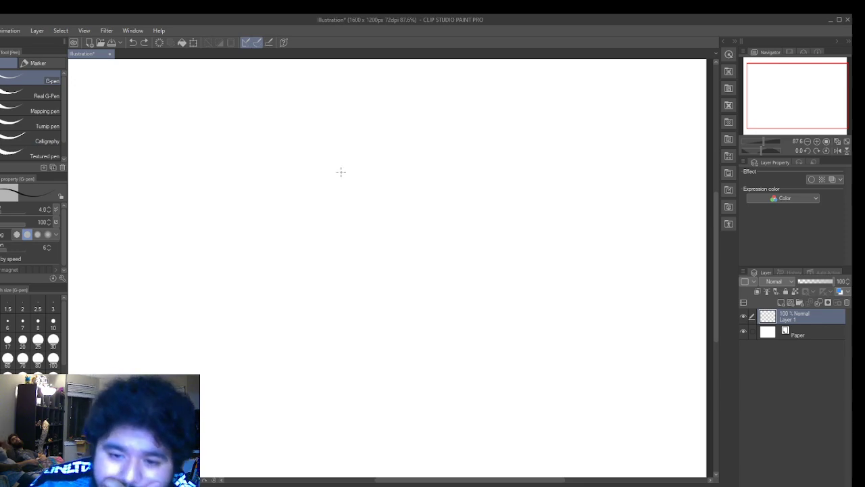
pyautogui.moveTo(341, 171)
pyautogui.mouseDown()
pyautogui.moveTo(321, 197)
pyautogui.moveTo(334, 251)
pyautogui.moveTo(375, 255)
pyautogui.moveTo(389, 229)
pyautogui.mouseUp()
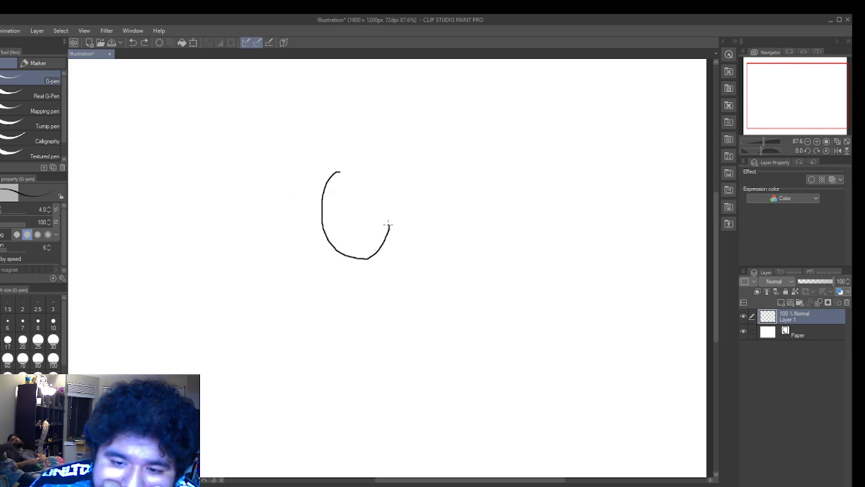
pyautogui.moveTo(387, 225)
pyautogui.mouseDown()
pyautogui.moveTo(359, 207)
pyautogui.moveTo(337, 172)
pyautogui.mouseUp()
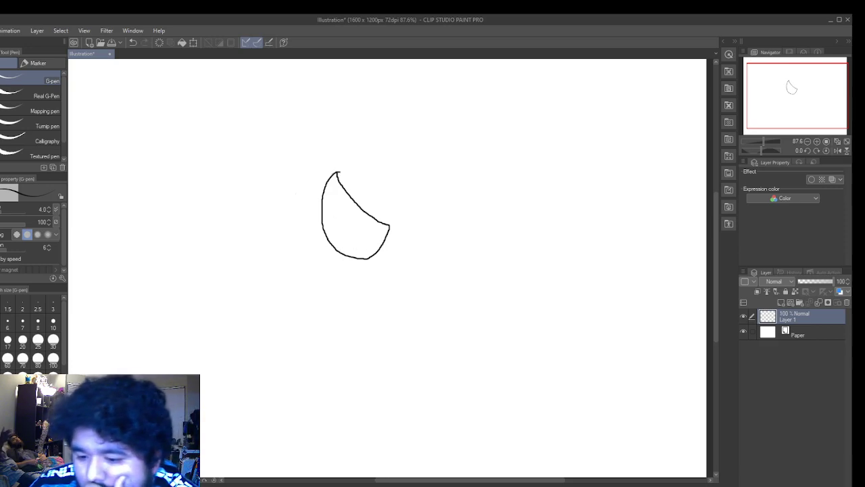
# - Draw a second closed eye outline beside the crescent, with a flat inner side, curved upper edge and pointed upper outer corner
pyautogui.moveTo(521, 482); pyautogui.dragTo(529, 481)
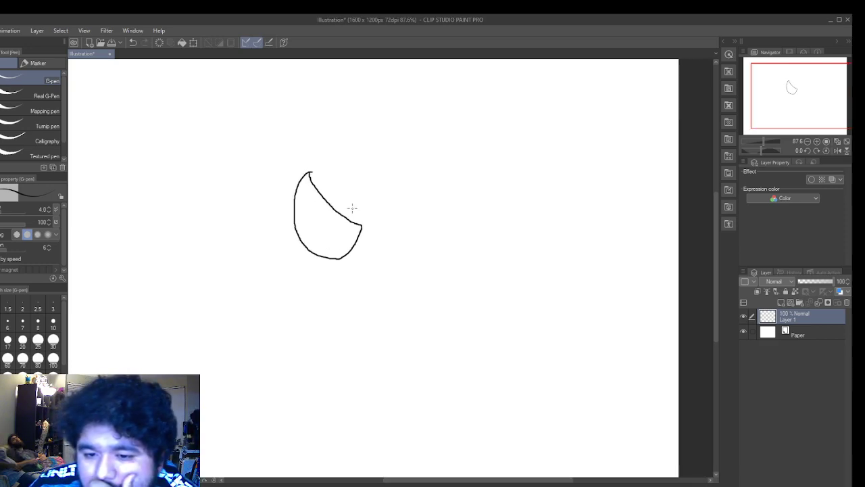
pyautogui.scroll(1, 404, 211)
pyautogui.scroll(3, 403, 210)
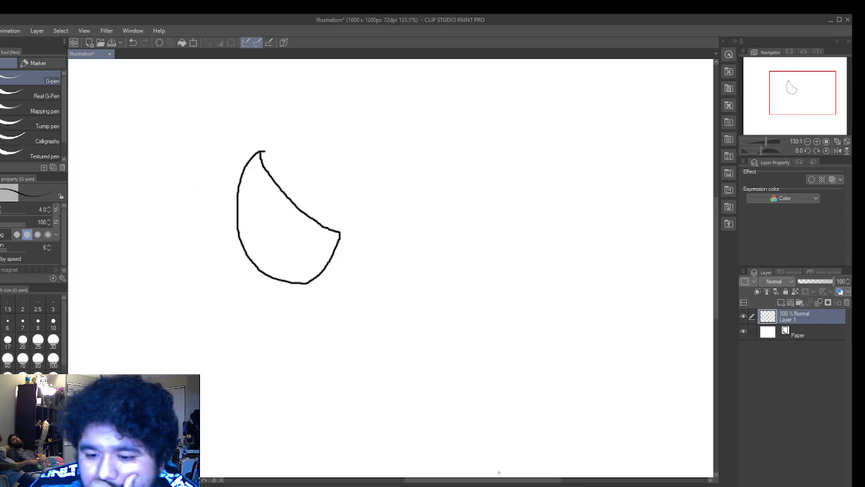
pyautogui.moveTo(500, 483); pyautogui.dragTo(512, 481)
pyautogui.scroll(-2, 365, 253)
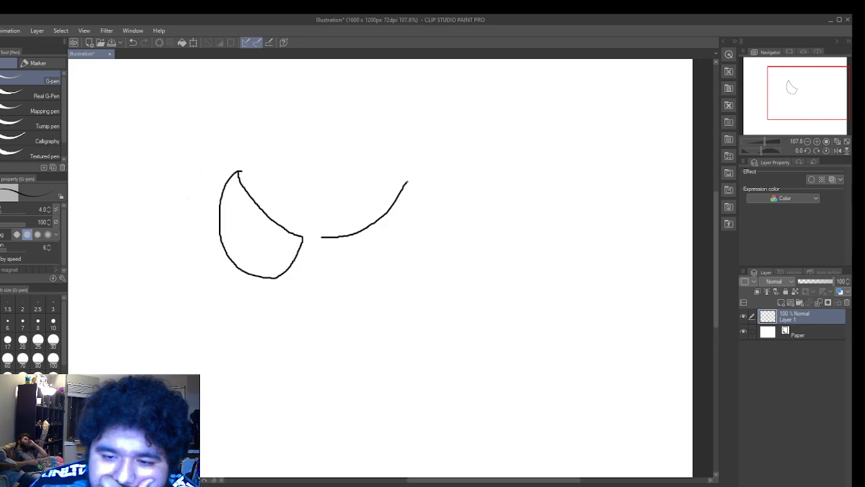
pyautogui.moveTo(410, 191)
pyautogui.mouseDown()
pyautogui.moveTo(412, 256)
pyautogui.moveTo(349, 283)
pyautogui.mouseUp()
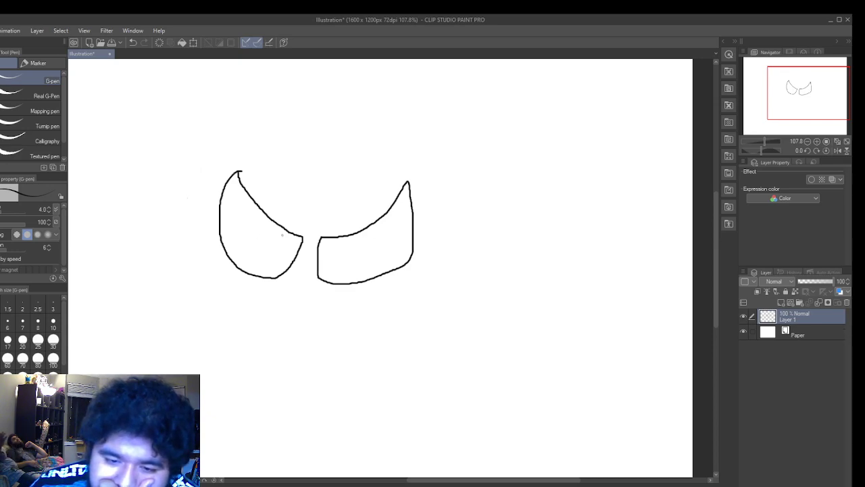
# - Outline a small curved pupil at the left eye's inner corner and a half-oval pupil against the right eye's outer edge
pyautogui.scroll(5, 289, 237)
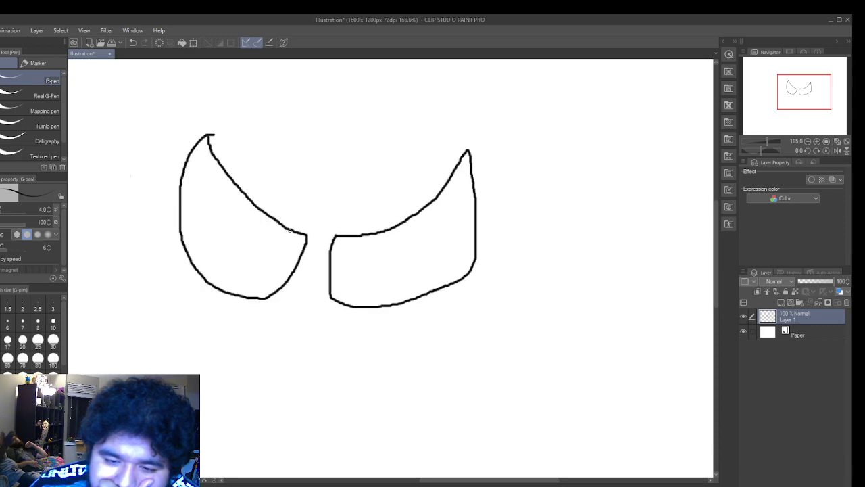
pyautogui.moveTo(285, 252); pyautogui.dragTo(290, 264)
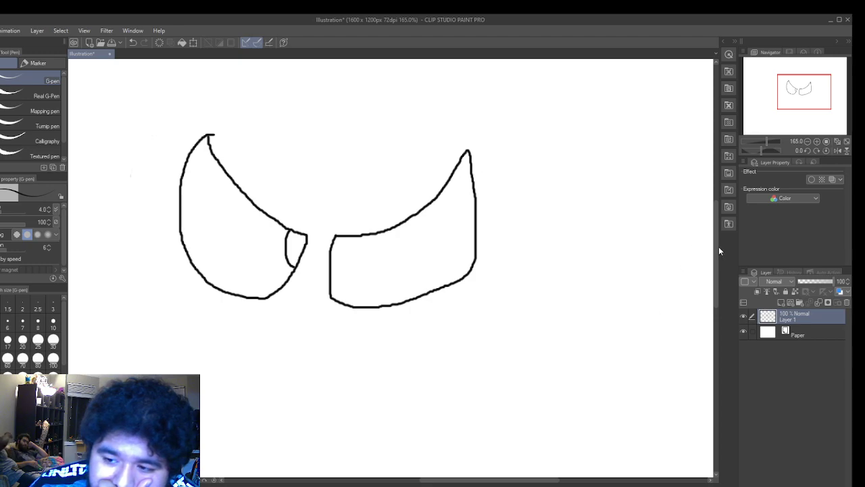
pyautogui.moveTo(716, 246); pyautogui.dragTo(718, 234)
pyautogui.scroll(1, 526, 229)
pyautogui.scroll(2, 528, 229)
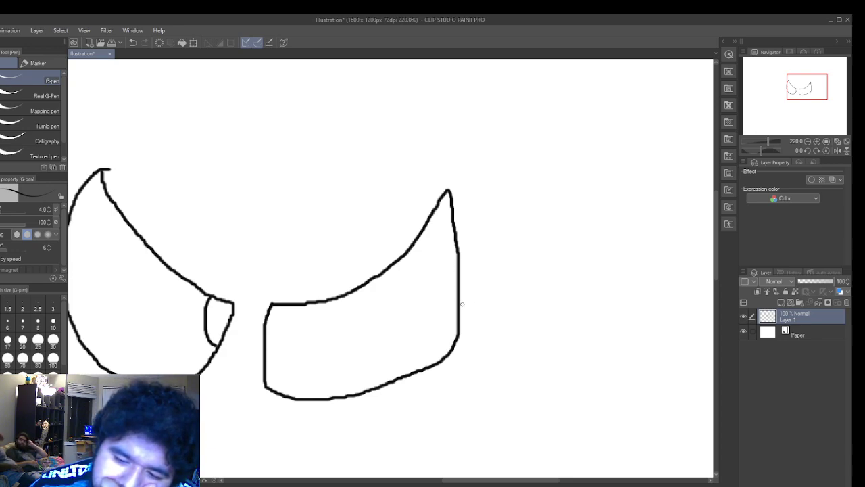
pyautogui.moveTo(458, 293)
pyautogui.mouseDown()
pyautogui.moveTo(445, 288)
pyautogui.moveTo(440, 262)
pyautogui.mouseUp()
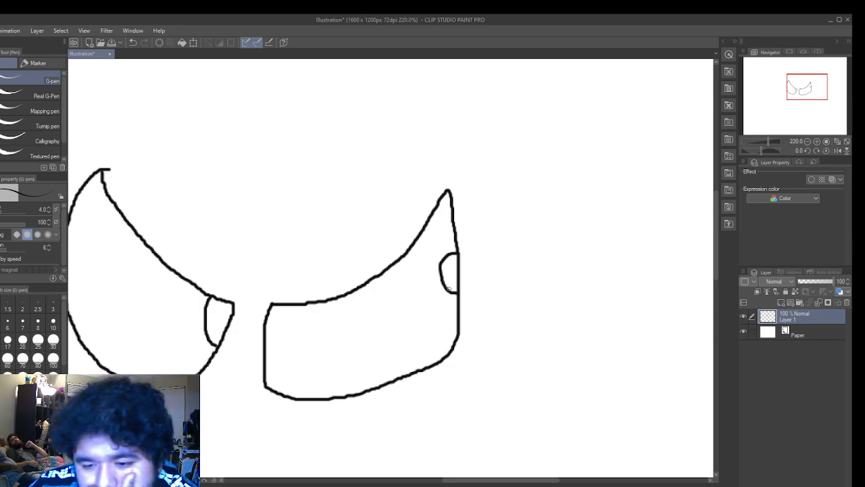
# - Fill the right eye's pupil solid black, undoing the first shading and leaving a small white highlight at its upper corner
pyautogui.moveTo(449, 288)
pyautogui.mouseDown()
pyautogui.moveTo(451, 253)
pyautogui.moveTo(453, 275)
pyautogui.mouseUp()
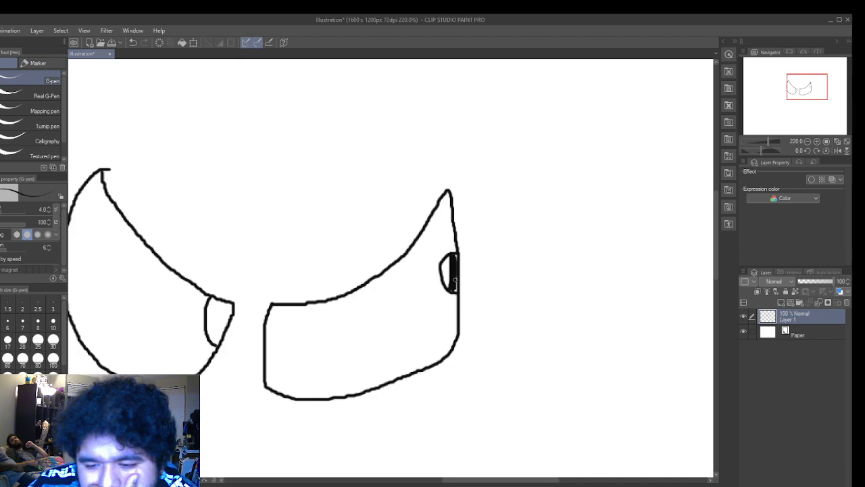
pyautogui.moveTo(455, 285); pyautogui.dragTo(455, 290)
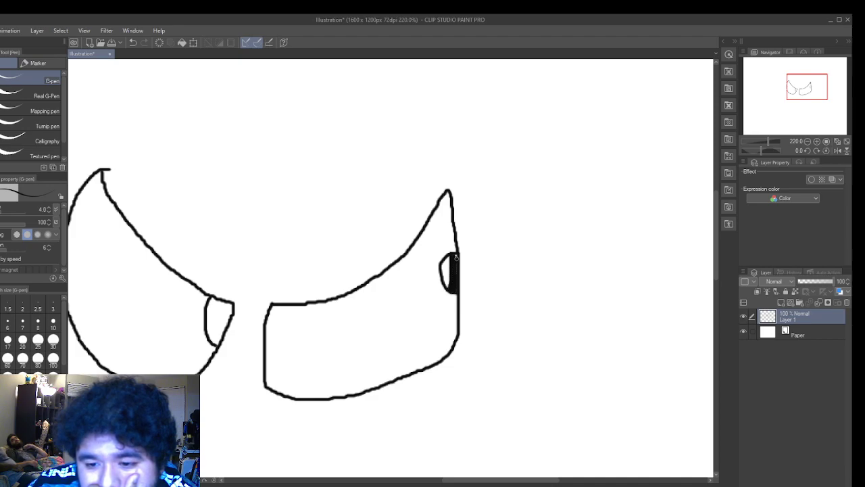
pyautogui.click(133, 42)
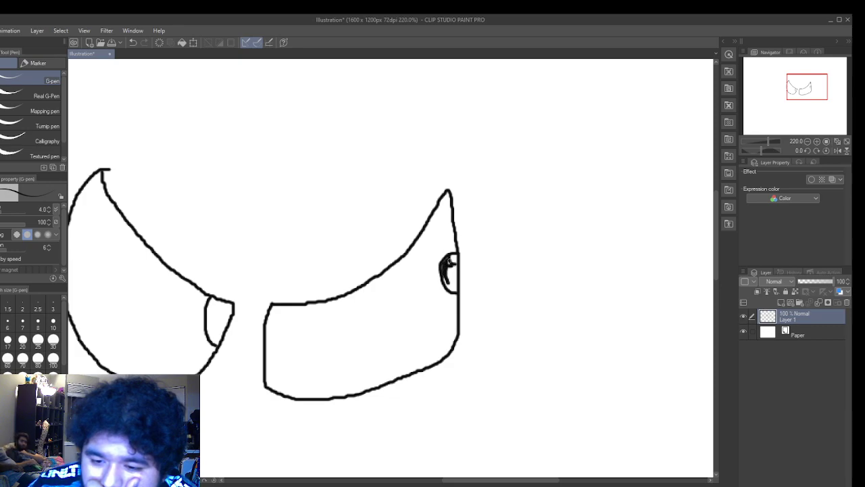
pyautogui.moveTo(457, 283)
pyautogui.mouseDown()
pyautogui.moveTo(456, 292)
pyautogui.moveTo(452, 272)
pyautogui.mouseUp()
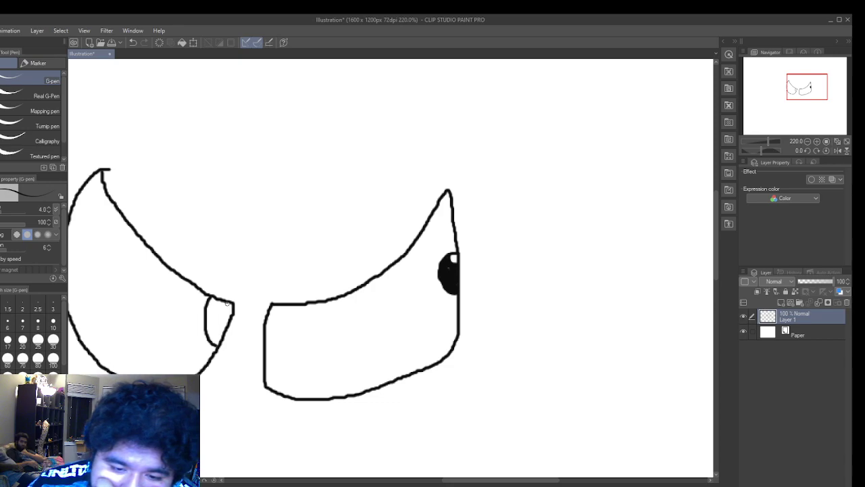
# - Draw a small highlight in the left eye's pupil and fill the area around it solid black
pyautogui.moveTo(225, 304); pyautogui.dragTo(225, 327)
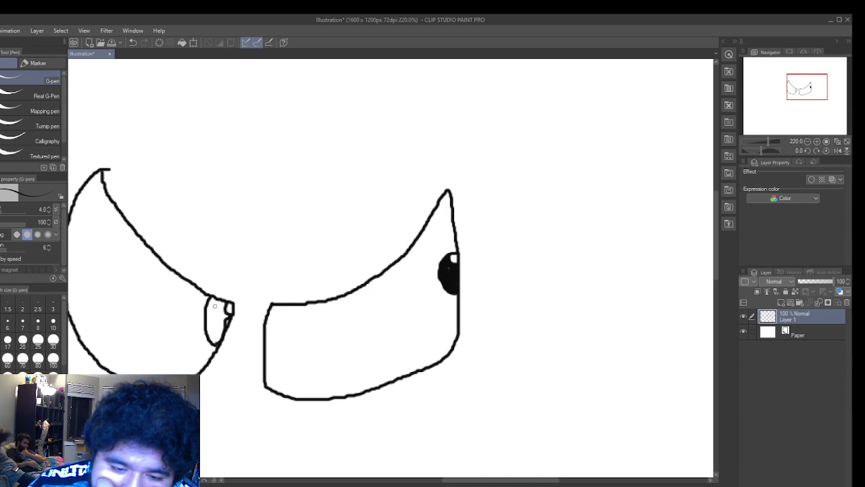
pyautogui.moveTo(212, 301)
pyautogui.mouseDown()
pyautogui.moveTo(209, 309)
pyautogui.moveTo(224, 304)
pyautogui.moveTo(230, 322)
pyautogui.moveTo(218, 344)
pyautogui.moveTo(209, 325)
pyautogui.moveTo(212, 342)
pyautogui.moveTo(224, 306)
pyautogui.mouseUp()
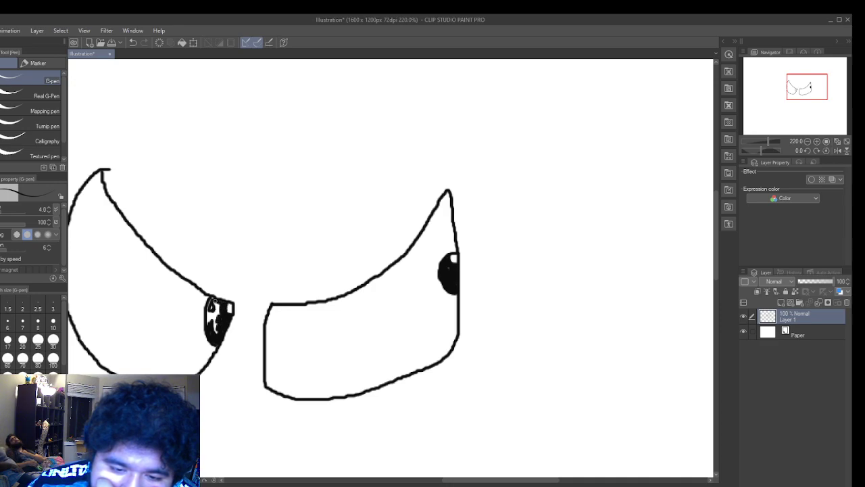
pyautogui.moveTo(220, 301)
pyautogui.mouseDown()
pyautogui.moveTo(216, 325)
pyautogui.moveTo(227, 318)
pyautogui.moveTo(215, 336)
pyautogui.moveTo(217, 306)
pyautogui.moveTo(213, 330)
pyautogui.mouseUp()
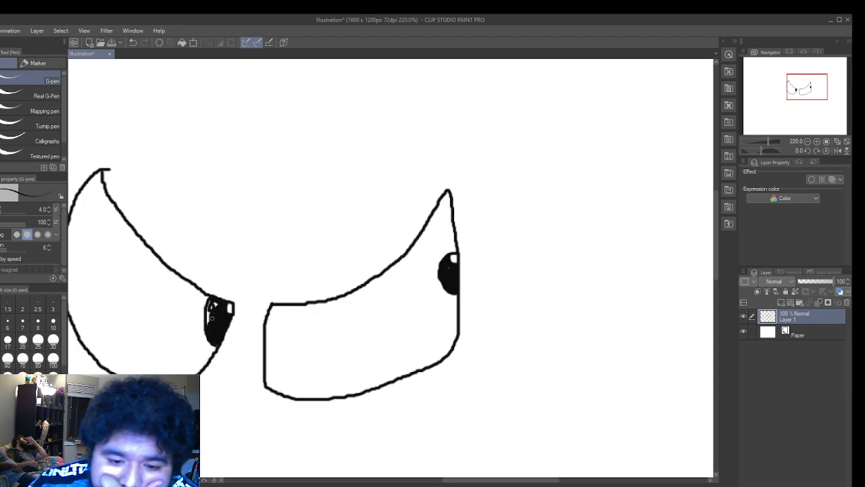
pyautogui.moveTo(208, 323); pyautogui.dragTo(208, 322)
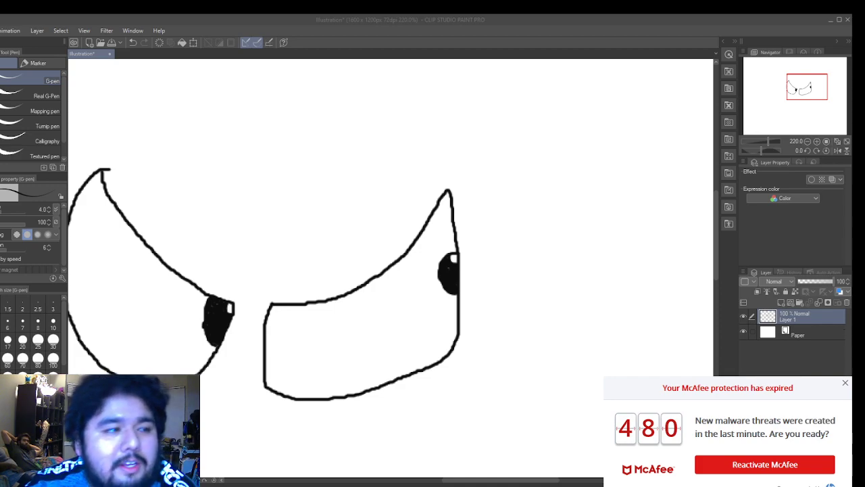
# - Dismiss the McAfee notification covering the canvas
pyautogui.click(846, 384)
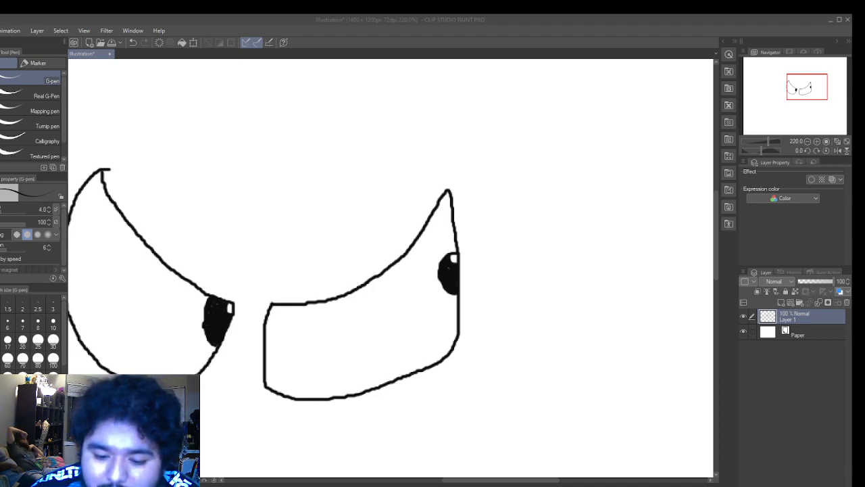
pyautogui.moveTo(329, 485)
pyautogui.moveTo(399, 485)
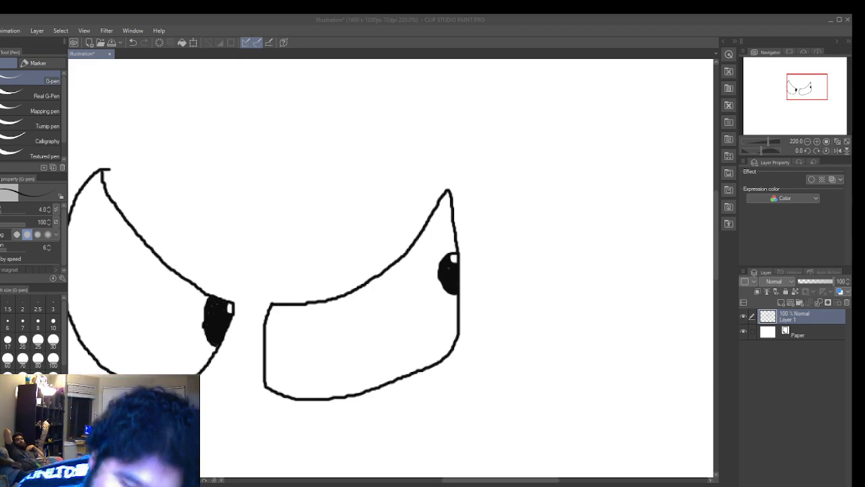
pyautogui.moveTo(421, 466)
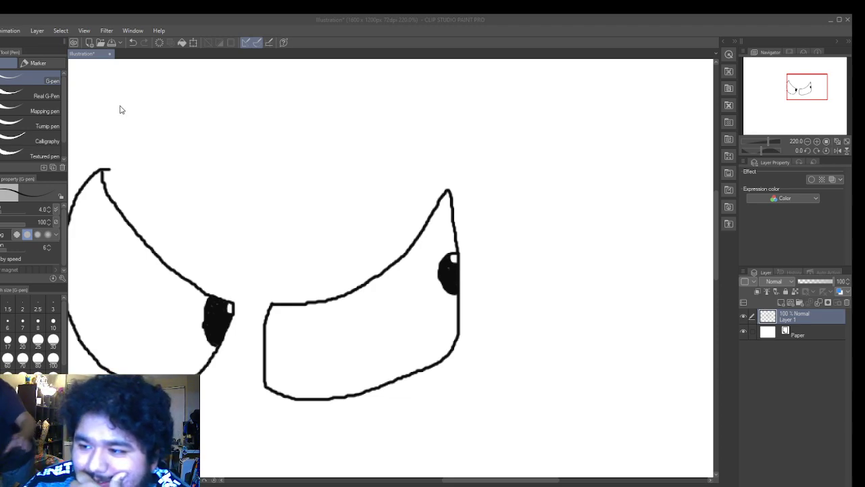
# - Set the G-pen's anti-aliasing to the fourth option and its stabilization to 30, then test a short diagonal stroke and undo it
pyautogui.scroll(-2, 204, 313)
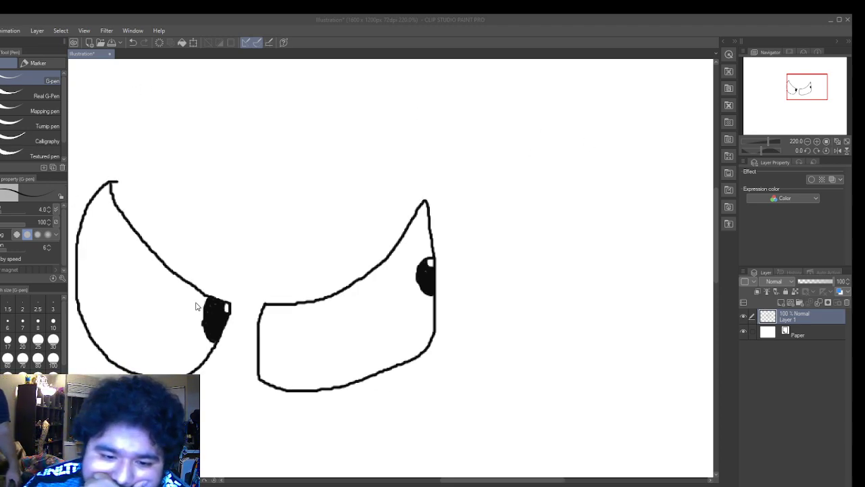
pyautogui.scroll(3, 205, 312)
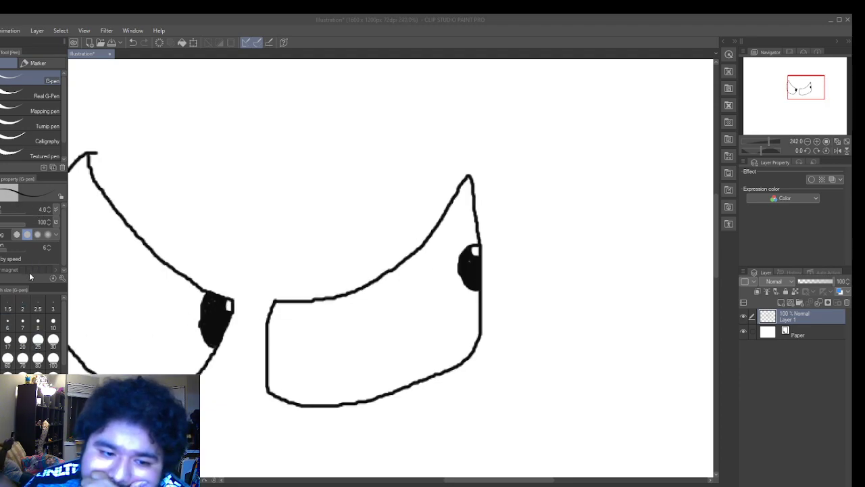
pyautogui.click(24, 234)
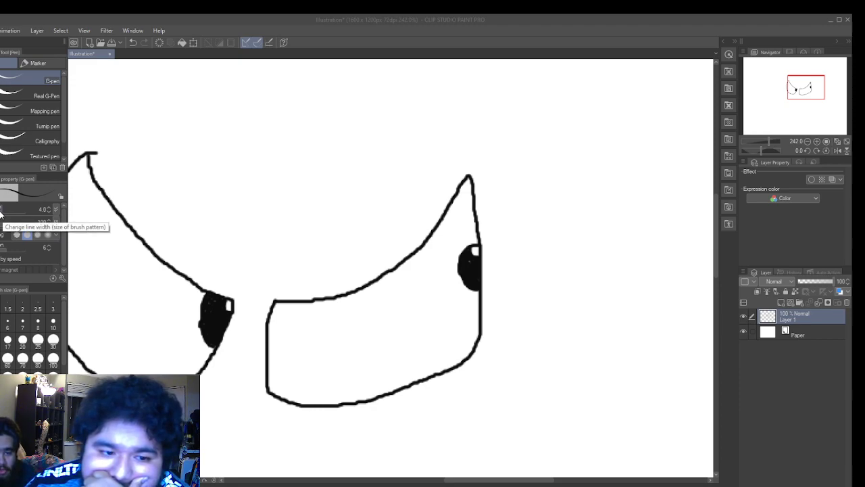
pyautogui.click(48, 237)
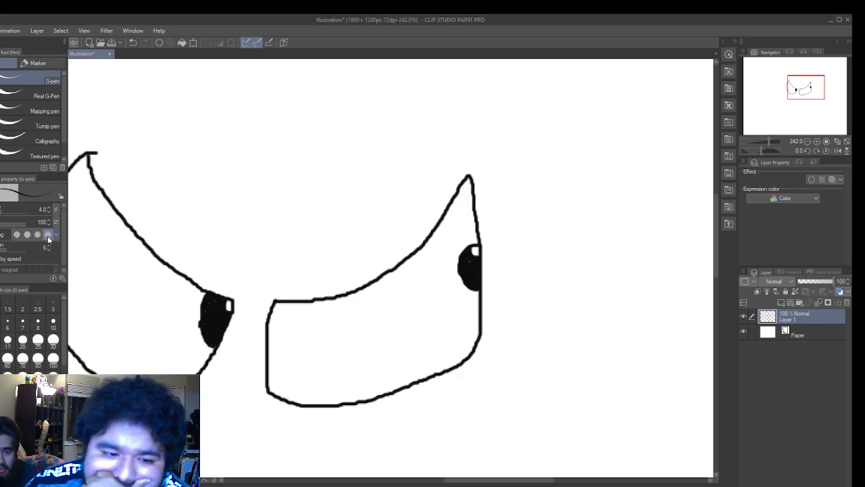
pyautogui.scroll(3, 50, 250)
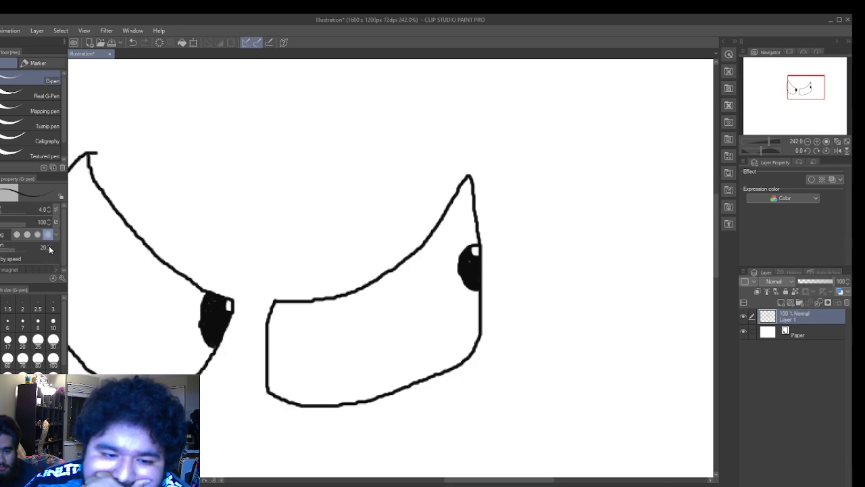
pyautogui.scroll(-1, 50, 249)
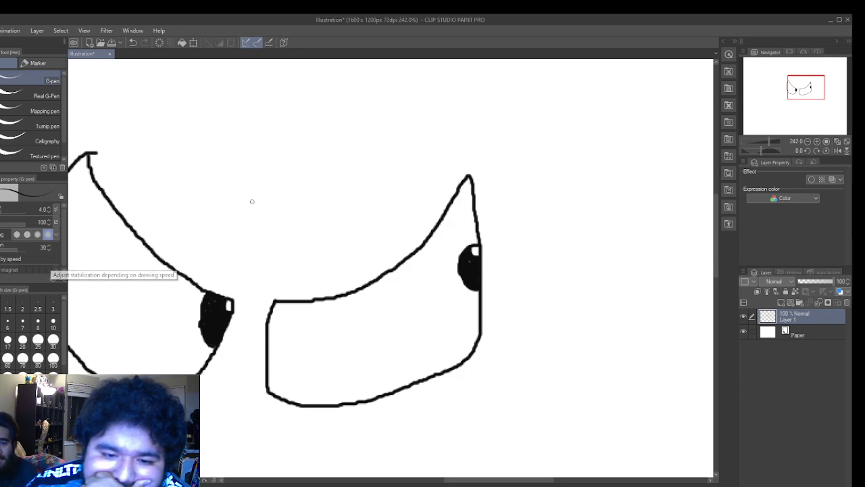
pyautogui.moveTo(222, 194); pyautogui.dragTo(342, 154)
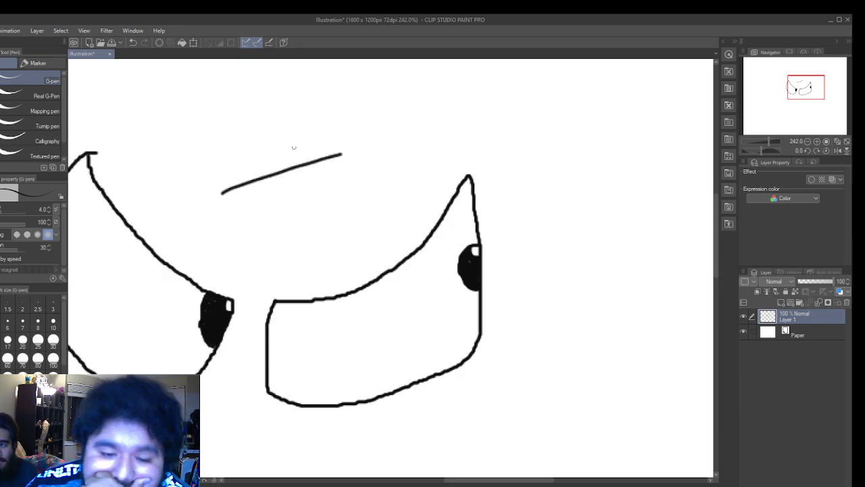
pyautogui.click(134, 42)
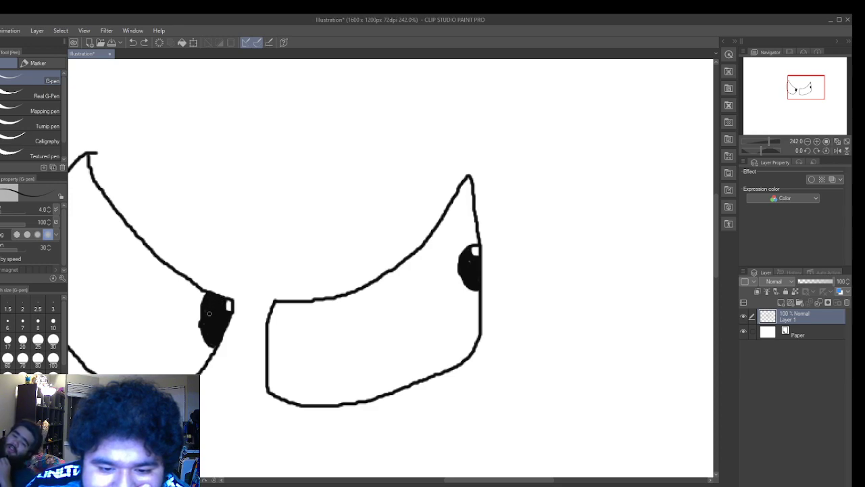
# - Smooth the curved edges of both black pupils with additional G-pen strokes
pyautogui.moveTo(204, 306)
pyautogui.mouseDown()
pyautogui.moveTo(202, 329)
pyautogui.moveTo(201, 305)
pyautogui.moveTo(203, 331)
pyautogui.moveTo(207, 297)
pyautogui.moveTo(217, 350)
pyautogui.mouseUp()
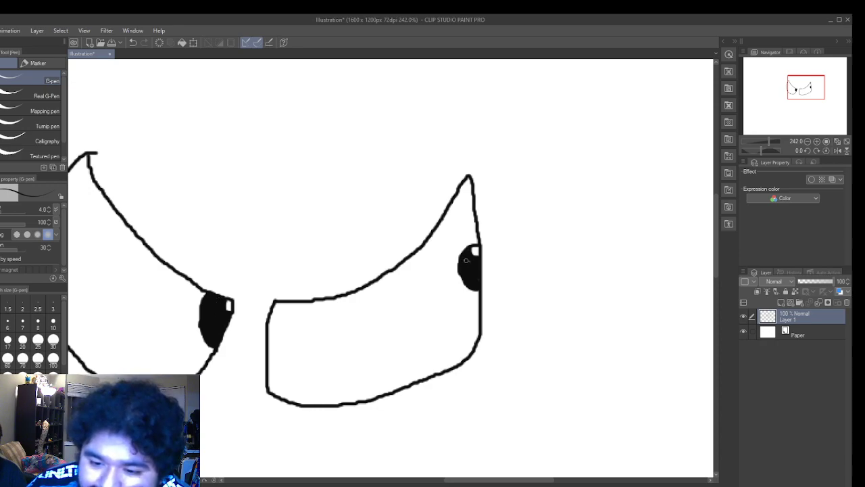
pyautogui.moveTo(472, 285); pyautogui.dragTo(459, 257)
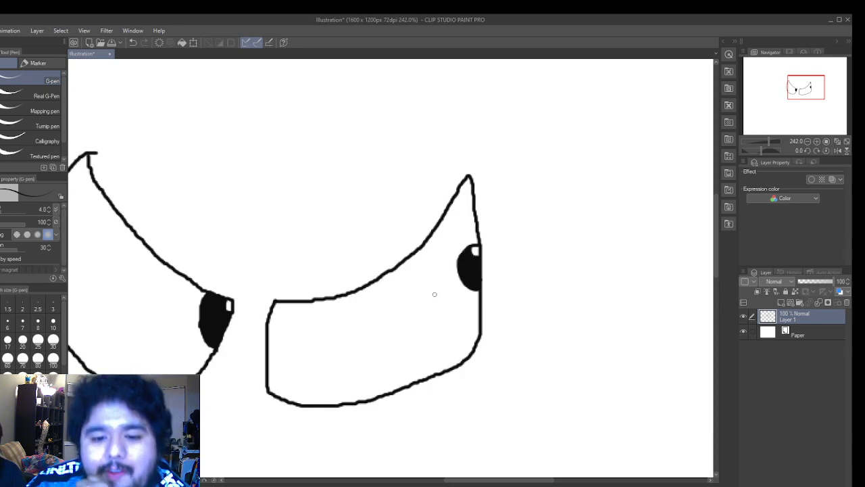
pyautogui.scroll(-3, 233, 175)
pyautogui.scroll(-1, 248, 167)
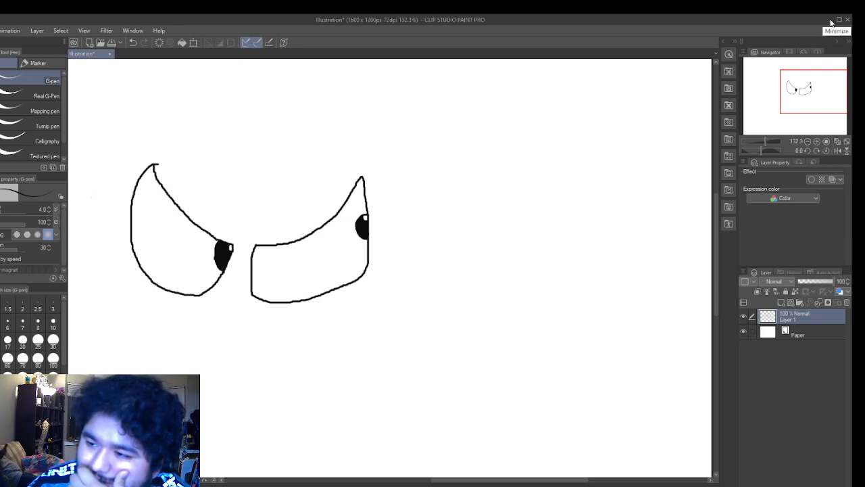
# - Draw a wavy brow line above the right eye, rising from its inner corner to beyond its pointed outer tip
pyautogui.scroll(2, 134, 162)
pyautogui.scroll(1, 133, 162)
pyautogui.scroll(-5, 135, 159)
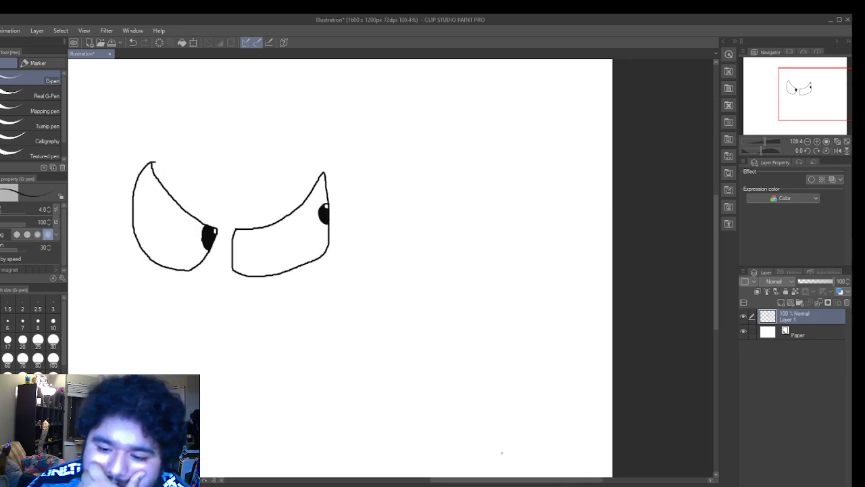
pyautogui.moveTo(473, 484)
pyautogui.mouseDown()
pyautogui.moveTo(425, 484)
pyautogui.moveTo(444, 485)
pyautogui.mouseUp()
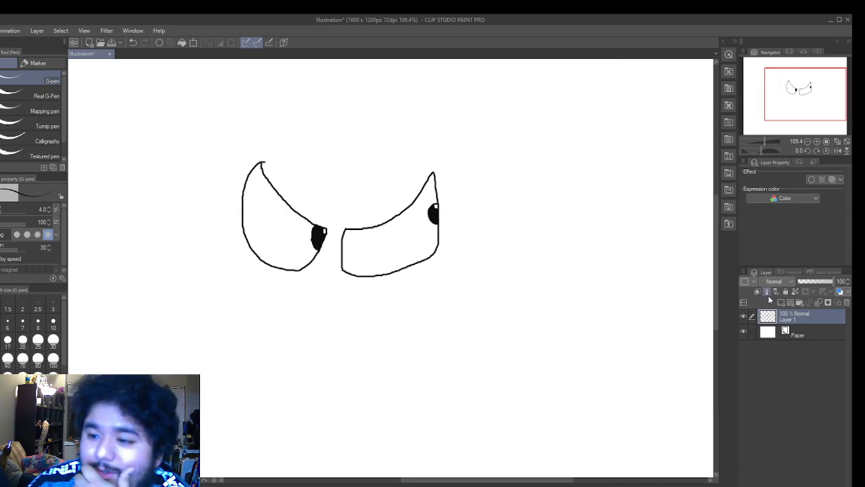
pyautogui.moveTo(718, 203); pyautogui.dragTo(721, 188)
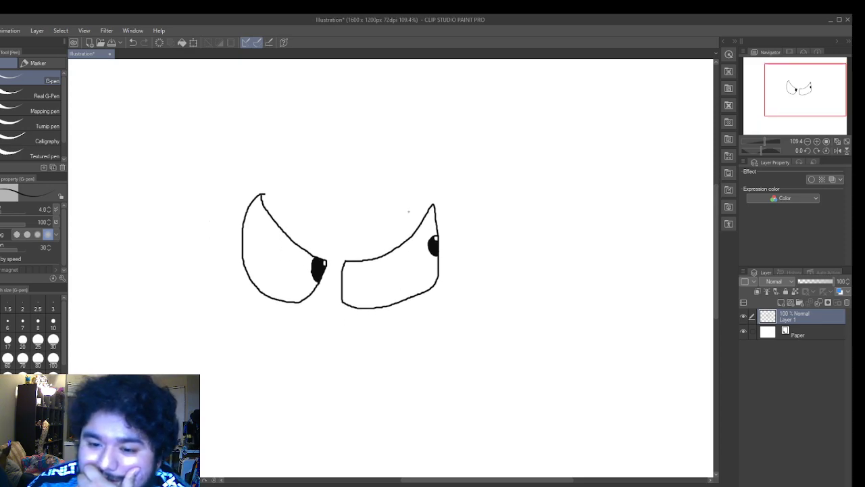
pyautogui.scroll(2, 406, 211)
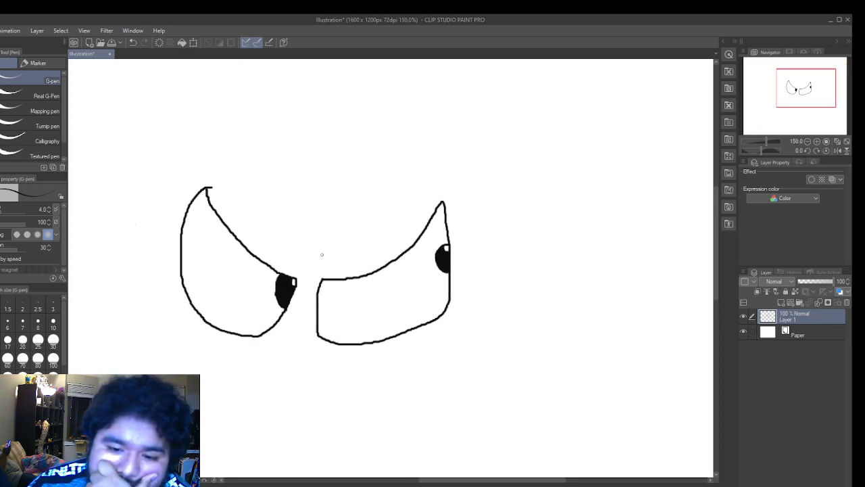
pyautogui.moveTo(322, 258); pyautogui.dragTo(359, 240)
pyautogui.moveTo(372, 229); pyautogui.dragTo(453, 179)
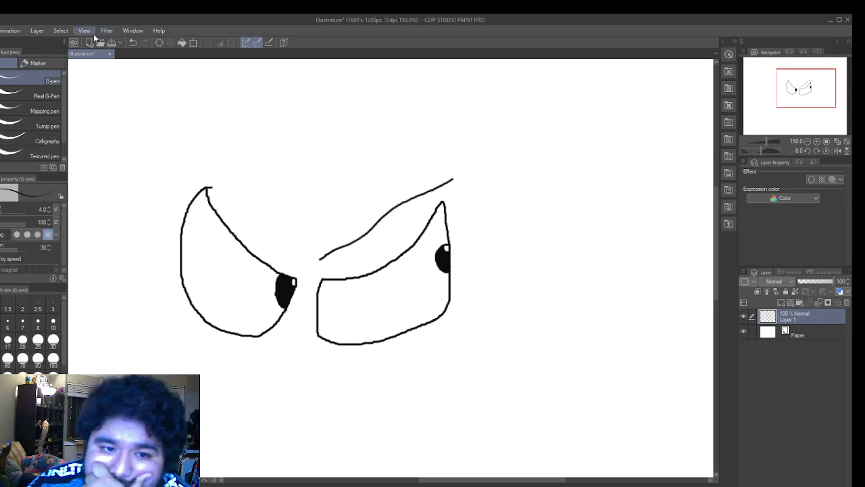
# - Undo the wavy brow line above the right eye
pyautogui.click(133, 42)
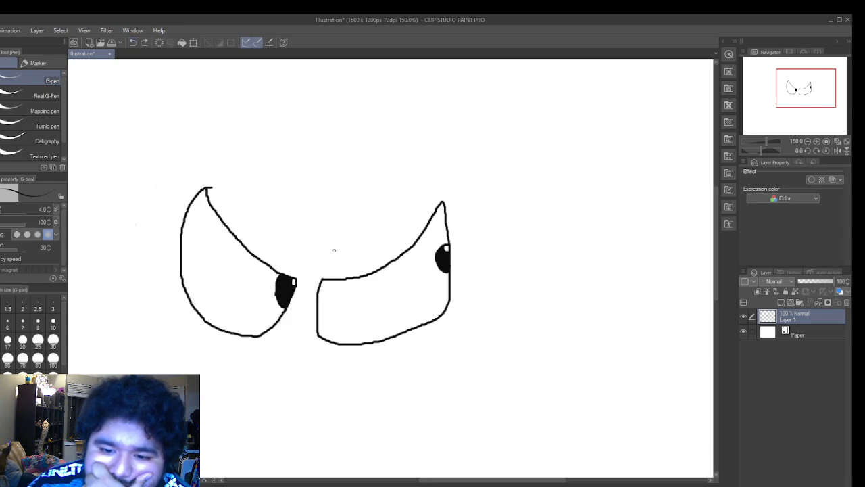
# - Try two new rising brow lines above the right eye and undo each one
pyautogui.moveTo(332, 251)
pyautogui.mouseDown()
pyautogui.moveTo(401, 188)
pyautogui.moveTo(475, 169)
pyautogui.mouseUp()
pyautogui.click(134, 42)
pyautogui.scroll(2, 367, 220)
pyautogui.moveTo(307, 276)
pyautogui.mouseDown()
pyautogui.moveTo(393, 192)
pyautogui.moveTo(491, 163)
pyautogui.mouseUp()
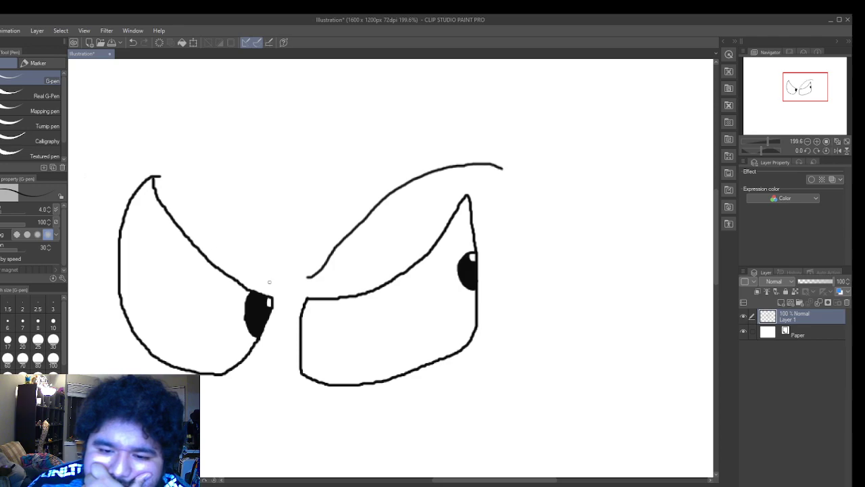
pyautogui.click(135, 44)
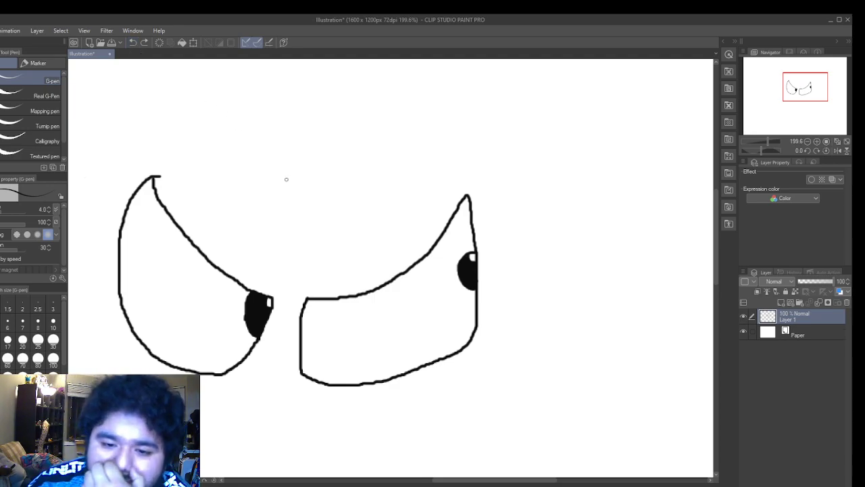
pyautogui.scroll(-5, 297, 172)
pyautogui.scroll(4, 268, 161)
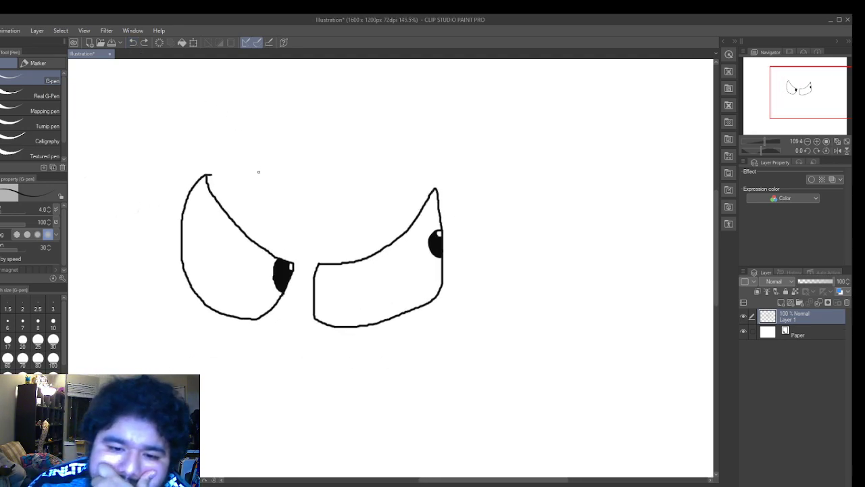
pyautogui.scroll(-1, 219, 177)
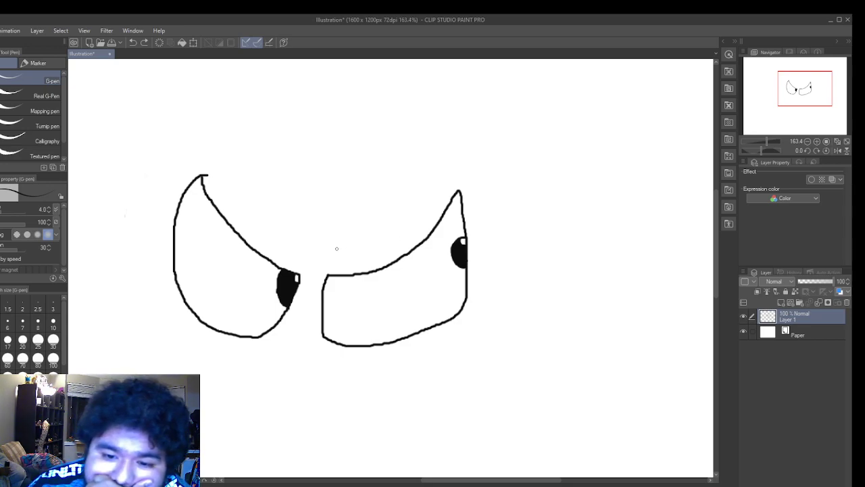
# - Try building the right brow from overlapping diagonal strokes and a single straighter line, undoing all of them
pyautogui.moveTo(331, 252)
pyautogui.mouseDown()
pyautogui.moveTo(413, 177)
pyautogui.moveTo(473, 156)
pyautogui.moveTo(432, 170)
pyautogui.moveTo(370, 231)
pyautogui.moveTo(337, 251)
pyautogui.moveTo(363, 245)
pyautogui.moveTo(389, 212)
pyautogui.mouseUp()
pyautogui.moveTo(346, 250)
pyautogui.mouseDown()
pyautogui.moveTo(388, 222)
pyautogui.moveTo(408, 184)
pyautogui.mouseUp()
pyautogui.moveTo(389, 221); pyautogui.dragTo(417, 182)
pyautogui.moveTo(388, 215); pyautogui.dragTo(464, 168)
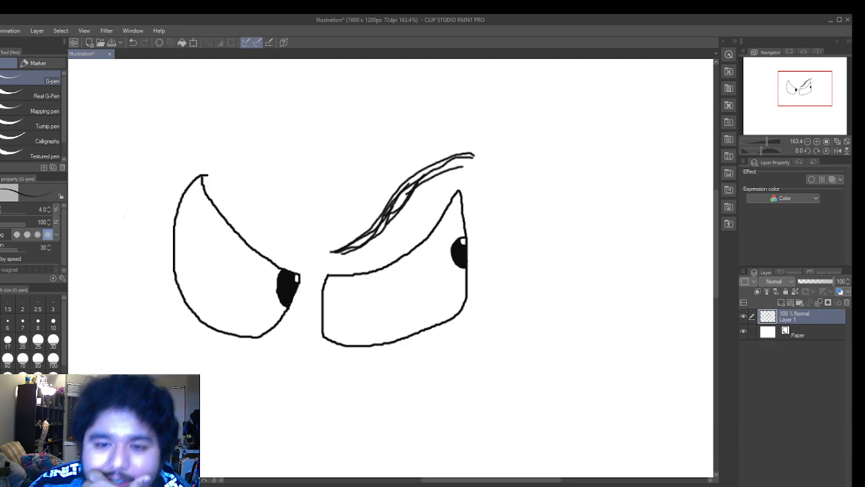
pyautogui.click(131, 42)
pyautogui.click(130, 42)
pyautogui.click(130, 41)
pyautogui.click(130, 42)
pyautogui.click(130, 42)
pyautogui.click(130, 42)
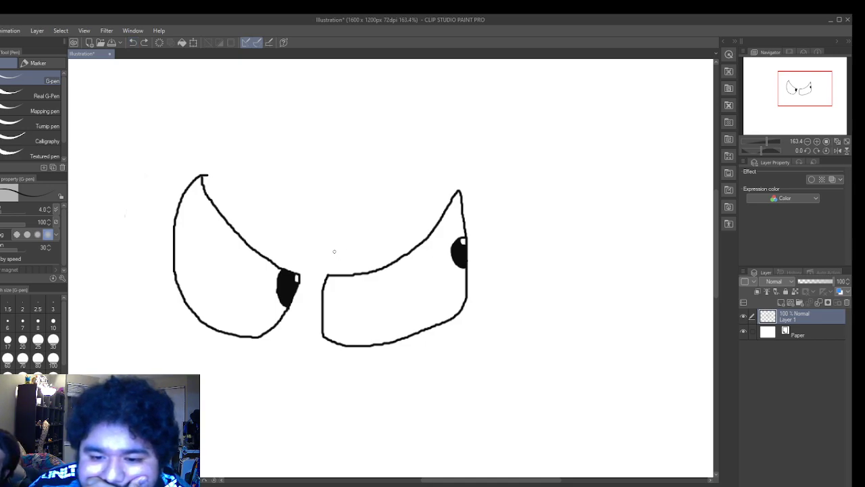
pyautogui.moveTo(333, 260); pyautogui.dragTo(412, 200)
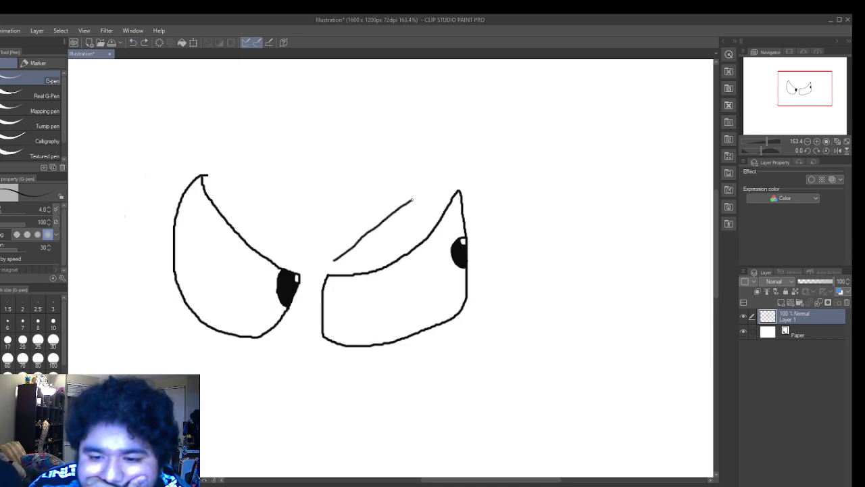
pyautogui.click(132, 43)
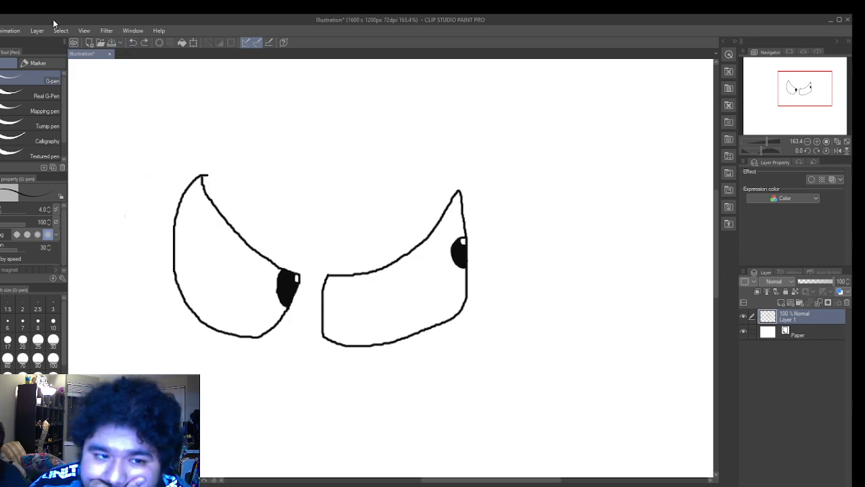
pyautogui.hotkey('alt', 'f')
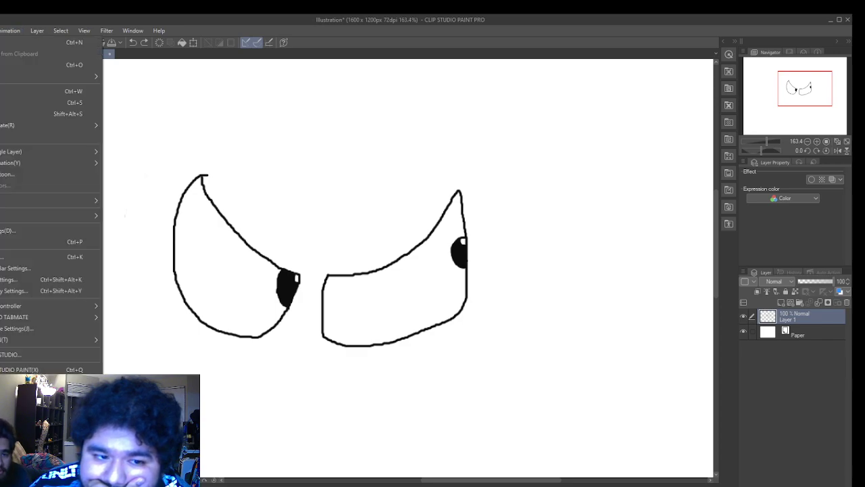
pyautogui.press('Right')
pyautogui.press('Right')
pyautogui.press('Left')
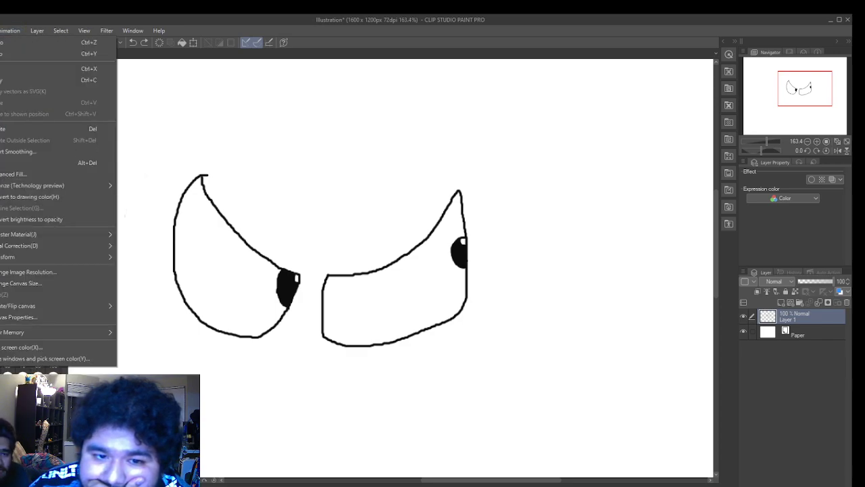
pyautogui.press('Right')
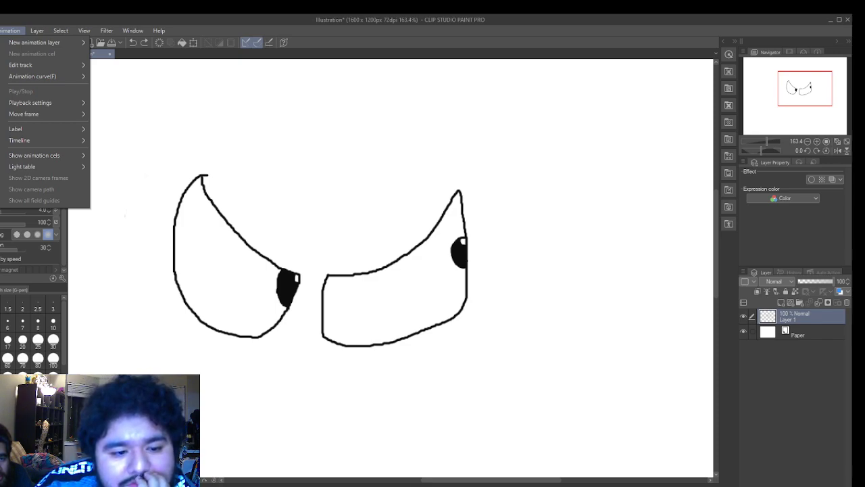
pyautogui.press('Escape')
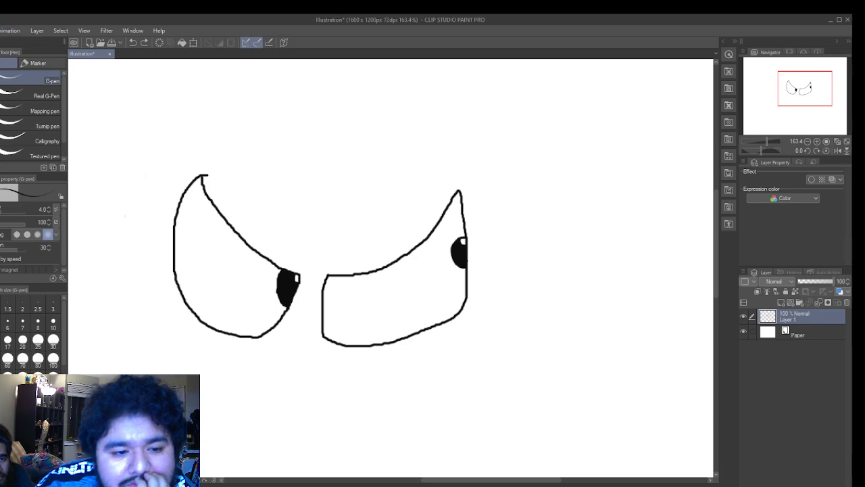
pyautogui.press('b')
pyautogui.press('b')
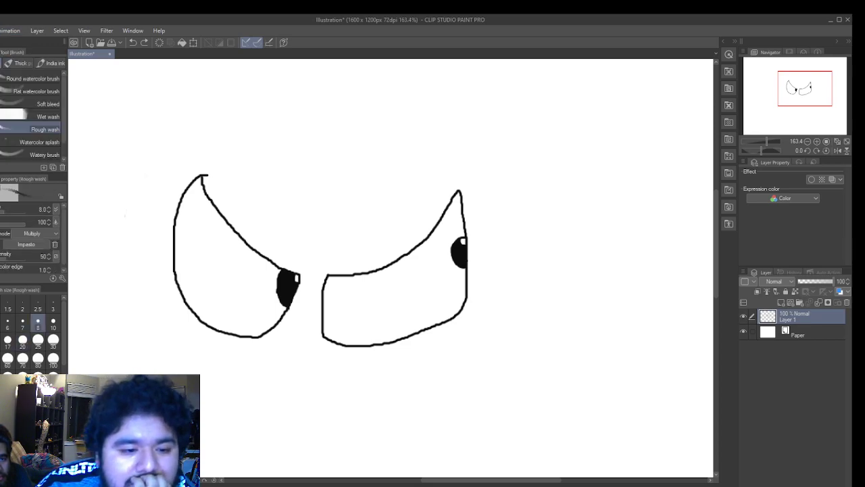
pyautogui.press('b')
pyautogui.press('b')
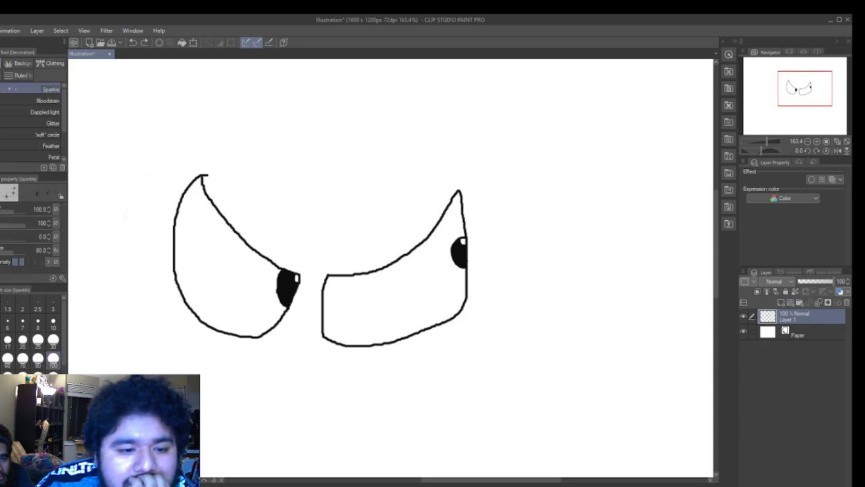
pyautogui.press('j')
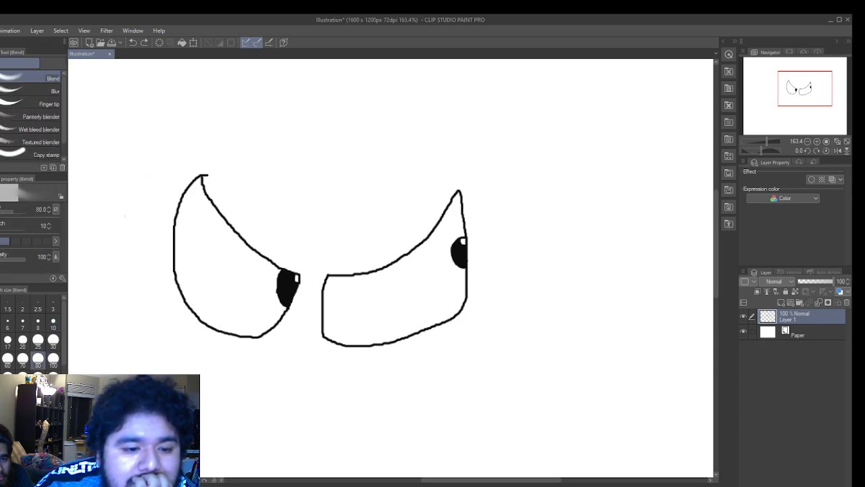
pyautogui.press('u')
pyautogui.press('g')
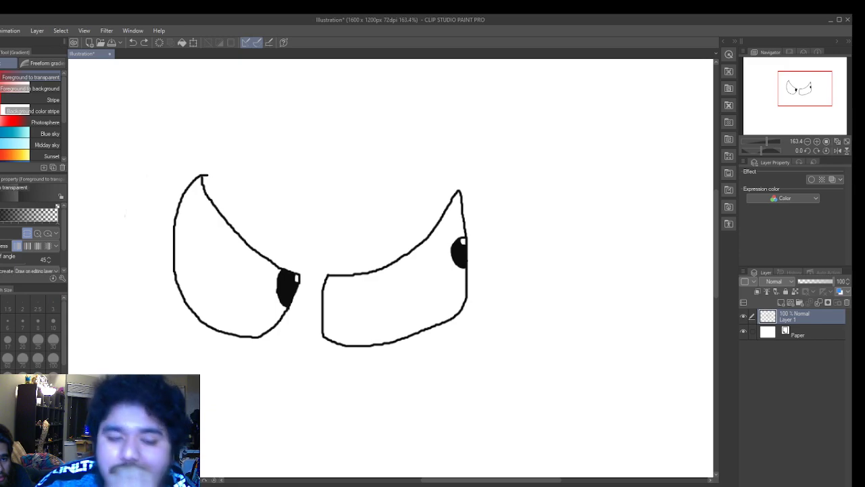
# - Place a vertical Symmetrical ruler with 2 lines midway between the two eyes
pyautogui.press('u')
pyautogui.press('u')
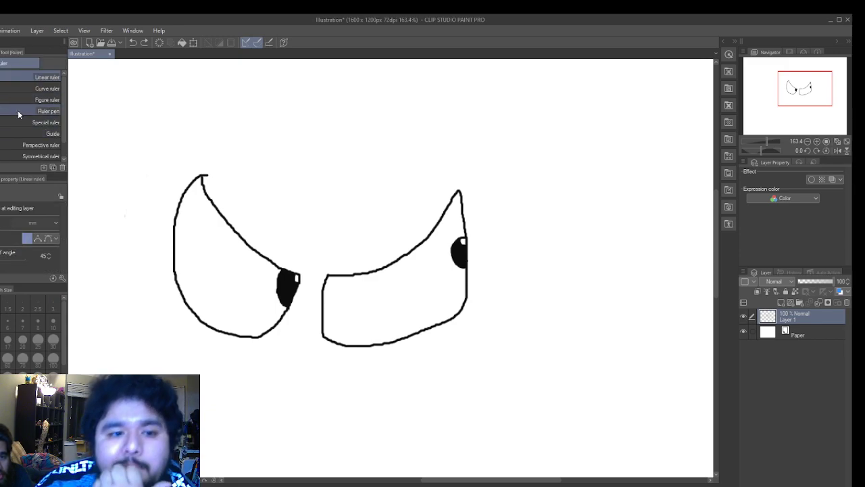
pyautogui.click(15, 155)
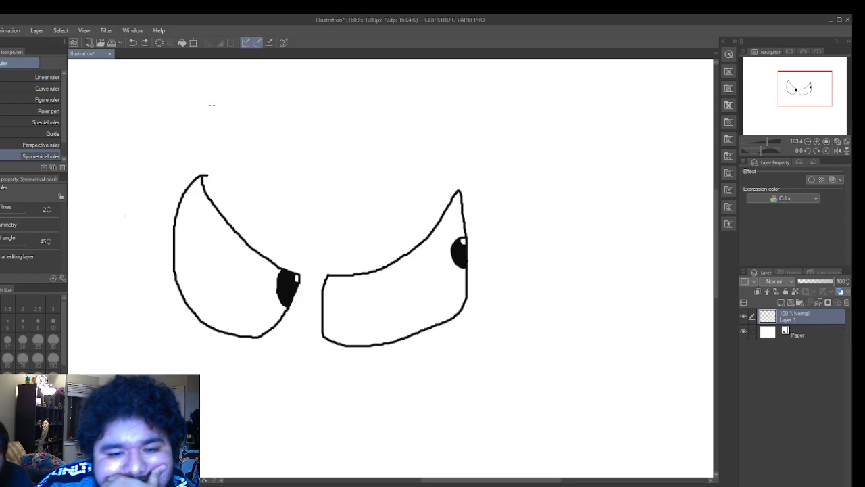
pyautogui.scroll(-3, 352, 177)
pyautogui.scroll(5, 338, 169)
pyautogui.scroll(3, 325, 291)
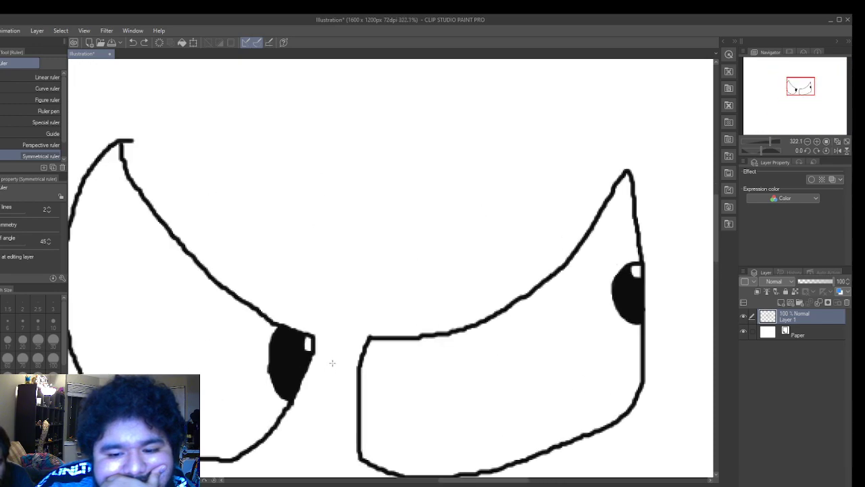
pyautogui.moveTo(334, 335); pyautogui.dragTo(332, 327)
pyautogui.scroll(-8, 372, 376)
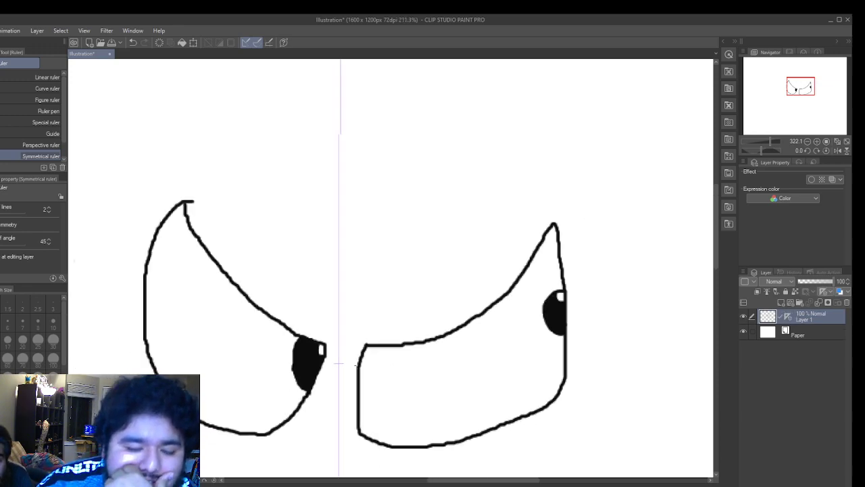
pyautogui.scroll(5, 349, 372)
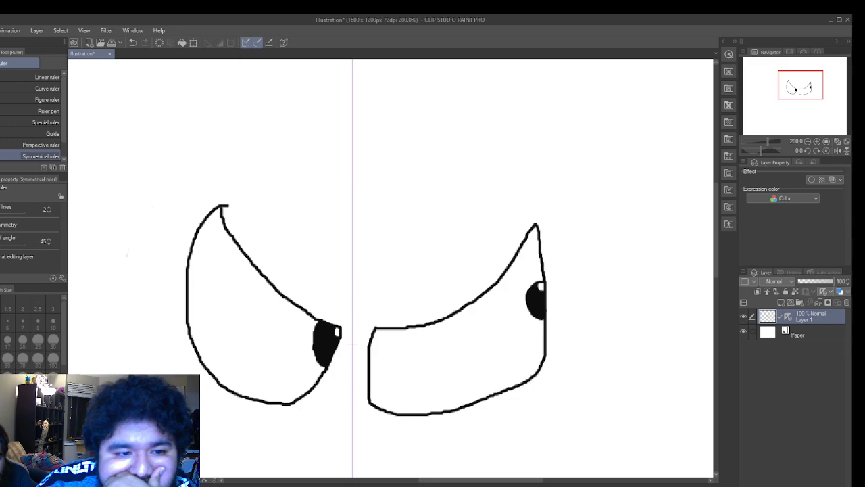
# - Switch back to the G-pen, test the mirrored drawing with a looping scribble above the eyes, and undo it
pyautogui.press('p')
pyautogui.moveTo(395, 148)
pyautogui.mouseDown()
pyautogui.moveTo(412, 161)
pyautogui.moveTo(481, 129)
pyautogui.moveTo(427, 117)
pyautogui.moveTo(474, 211)
pyautogui.moveTo(494, 108)
pyautogui.moveTo(506, 109)
pyautogui.moveTo(424, 135)
pyautogui.moveTo(425, 105)
pyautogui.moveTo(491, 124)
pyautogui.moveTo(509, 146)
pyautogui.moveTo(444, 132)
pyautogui.mouseUp()
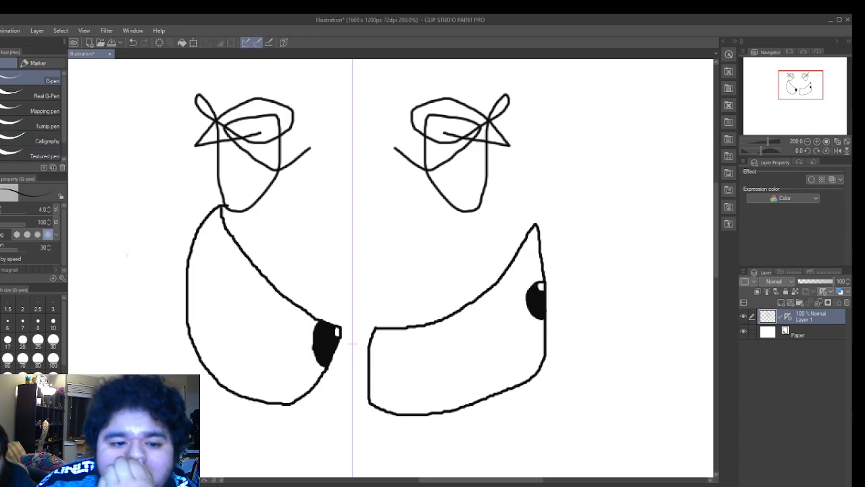
pyautogui.click(132, 42)
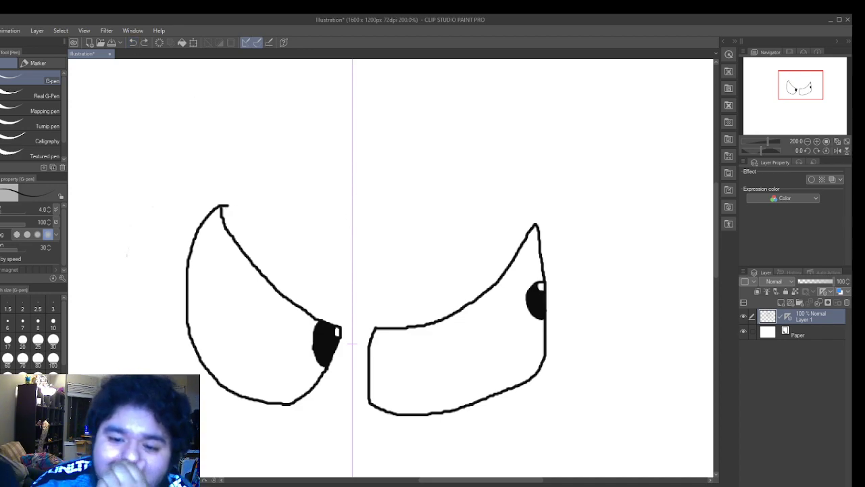
# - Draw thick mirrored brows with overlapping G-pen strokes, rising from the eyes' inner corners and flattening outward at the tips
pyautogui.moveTo(239, 186)
pyautogui.mouseDown()
pyautogui.moveTo(337, 299)
pyautogui.moveTo(308, 279)
pyautogui.moveTo(280, 225)
pyautogui.moveTo(236, 187)
pyautogui.moveTo(274, 224)
pyautogui.moveTo(308, 282)
pyautogui.moveTo(334, 298)
pyautogui.moveTo(320, 292)
pyautogui.moveTo(272, 221)
pyautogui.moveTo(236, 191)
pyautogui.moveTo(261, 203)
pyautogui.moveTo(322, 295)
pyautogui.mouseUp()
pyautogui.moveTo(291, 252)
pyautogui.mouseDown()
pyautogui.moveTo(235, 194)
pyautogui.moveTo(268, 206)
pyautogui.moveTo(301, 263)
pyautogui.mouseUp()
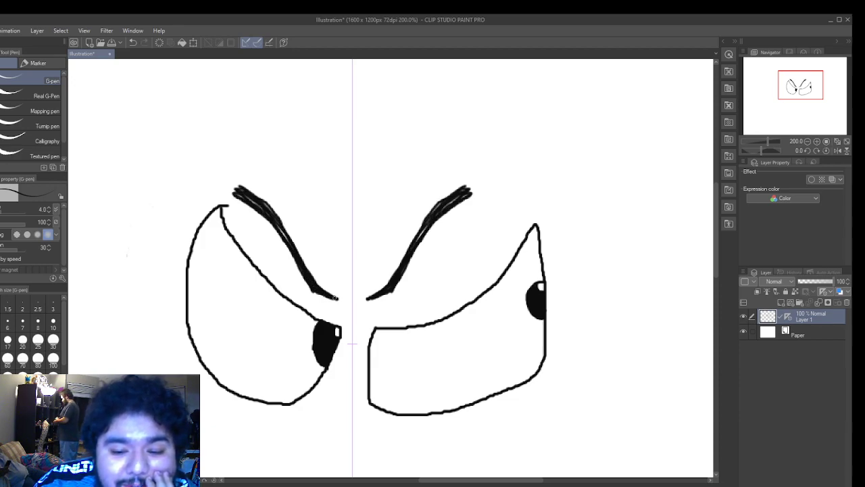
pyautogui.moveTo(336, 297)
pyautogui.mouseDown()
pyautogui.moveTo(282, 222)
pyautogui.moveTo(236, 192)
pyautogui.mouseUp()
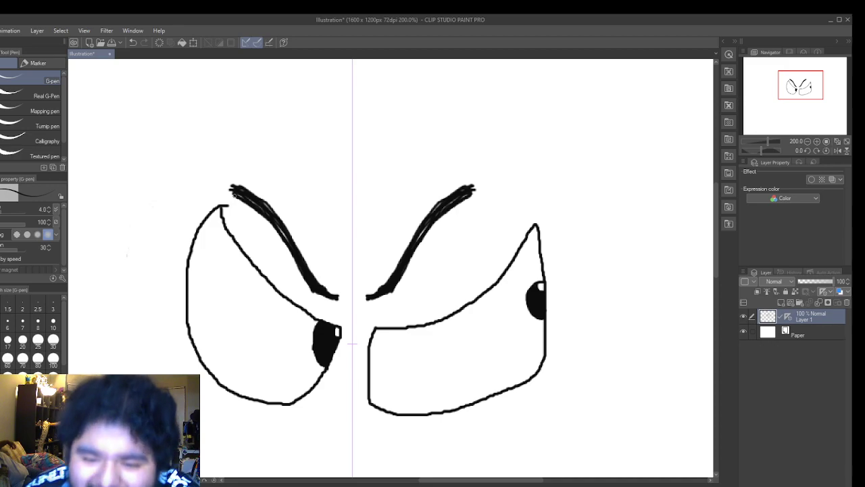
pyautogui.moveTo(467, 195)
pyautogui.mouseDown()
pyautogui.moveTo(502, 183)
pyautogui.moveTo(515, 192)
pyautogui.moveTo(473, 187)
pyautogui.moveTo(496, 181)
pyautogui.moveTo(486, 191)
pyautogui.mouseUp()
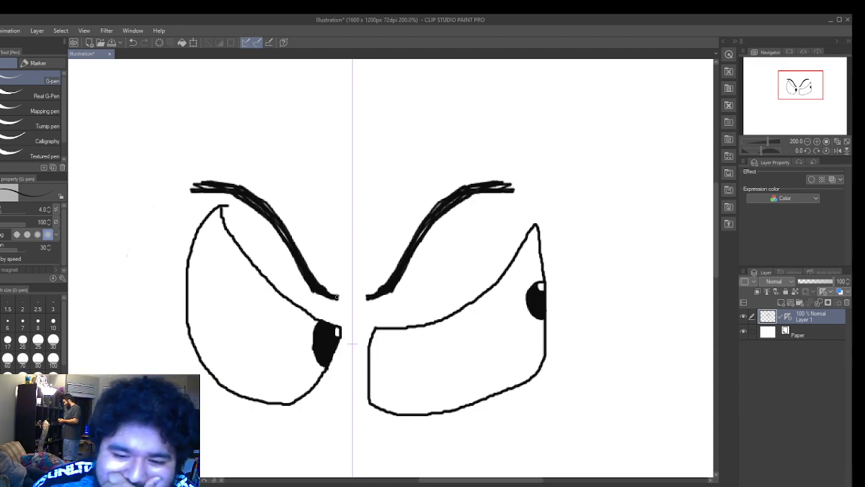
pyautogui.moveTo(331, 289); pyautogui.dragTo(265, 204)
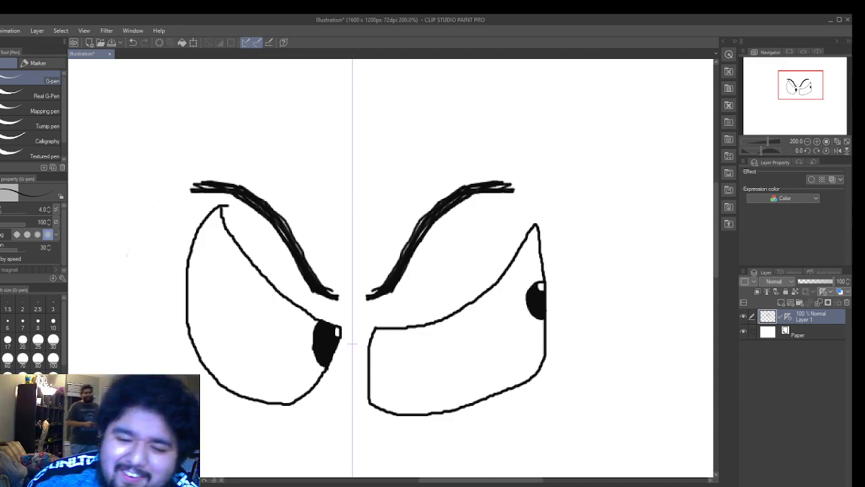
pyautogui.scroll(-3, 330, 180)
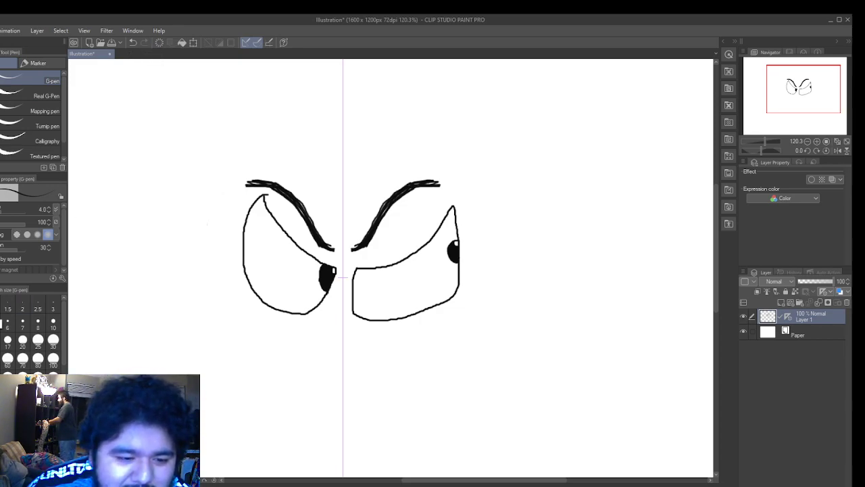
# - Show the ruler bar along the canvas edges and return to the G-pen
pyautogui.press('y')
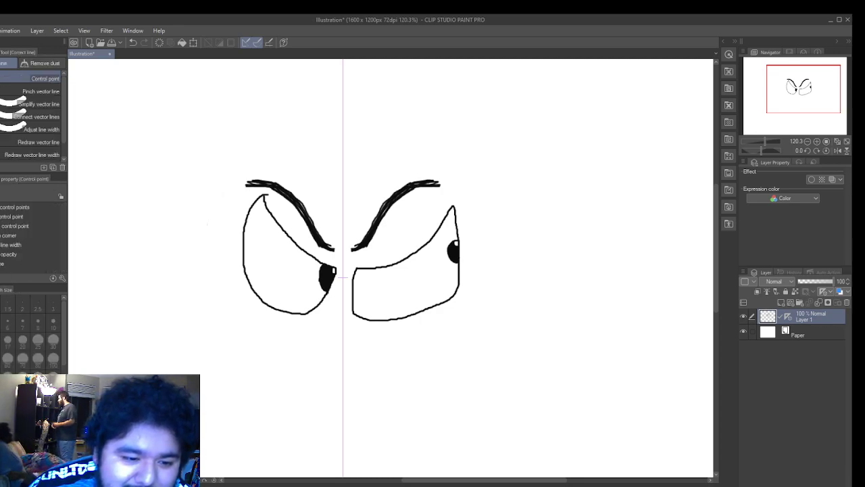
pyautogui.press('u')
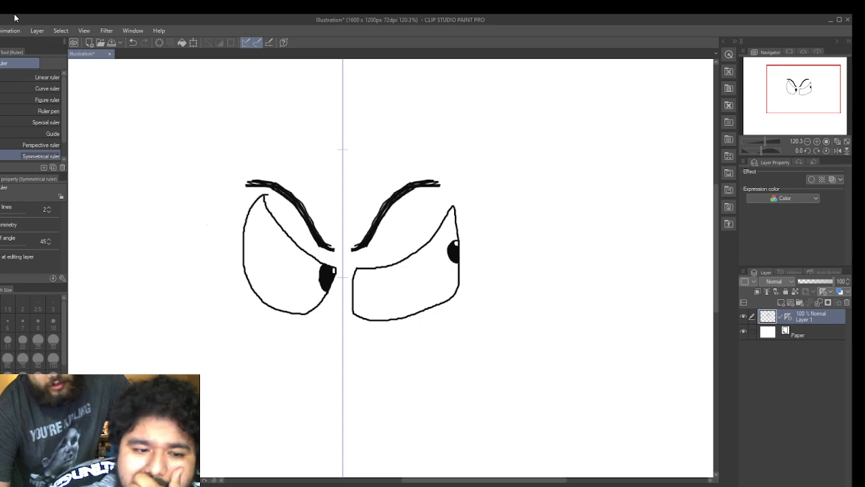
pyautogui.click(84, 30)
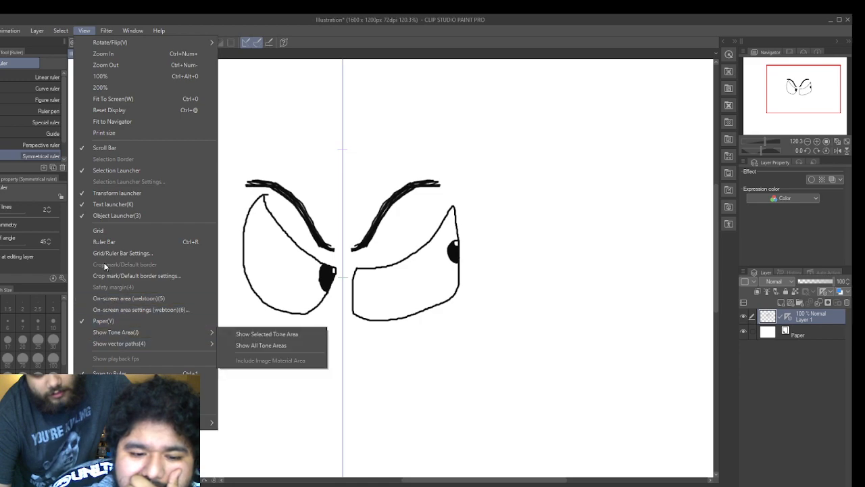
pyautogui.click(103, 242)
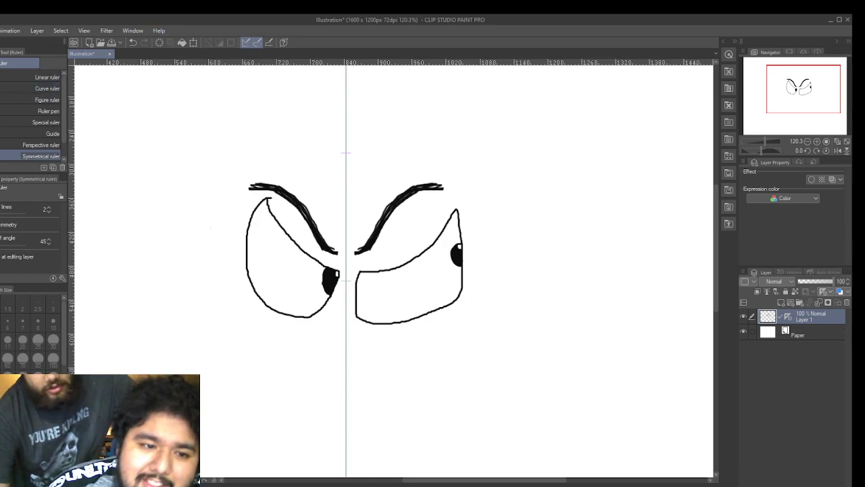
pyautogui.press('h')
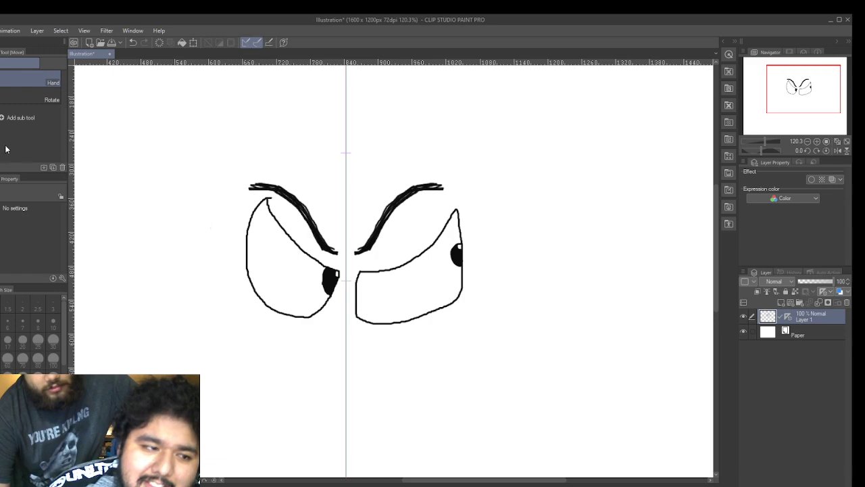
pyautogui.press('p')
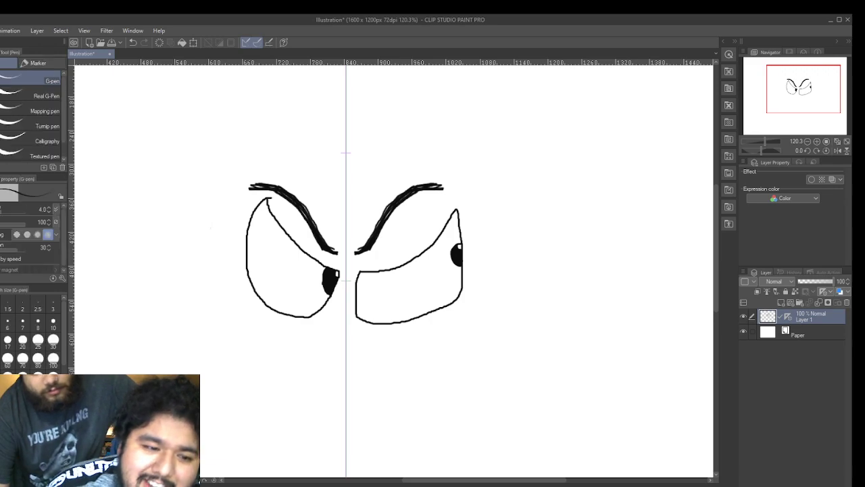
pyautogui.scroll(-3, 39, 338)
pyautogui.scroll(3, 39, 338)
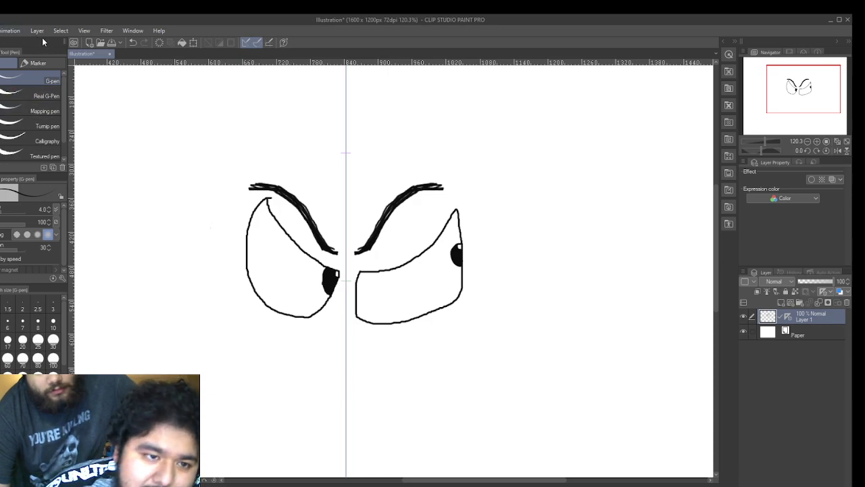
pyautogui.click(85, 30)
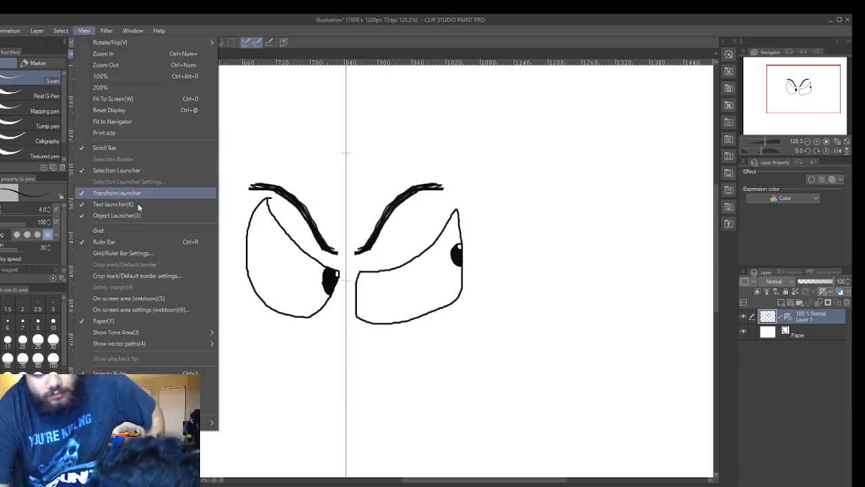
pyautogui.moveTo(129, 30)
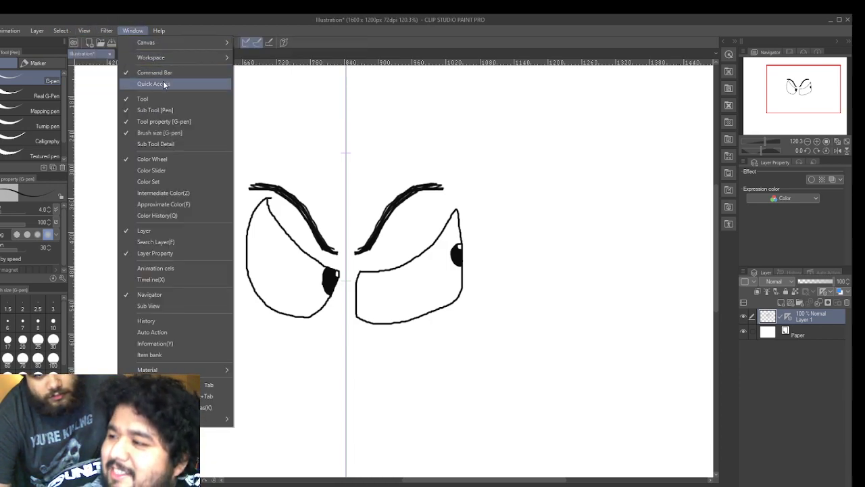
pyautogui.click(151, 229)
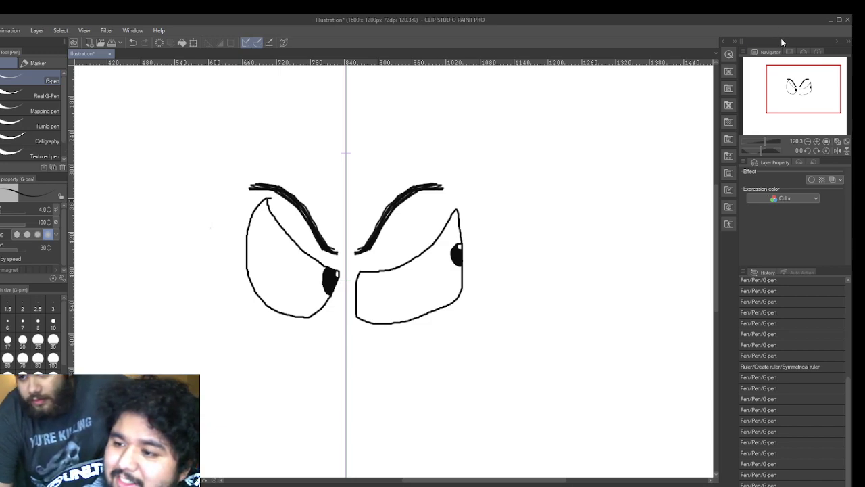
pyautogui.click(799, 162)
pyautogui.click(811, 162)
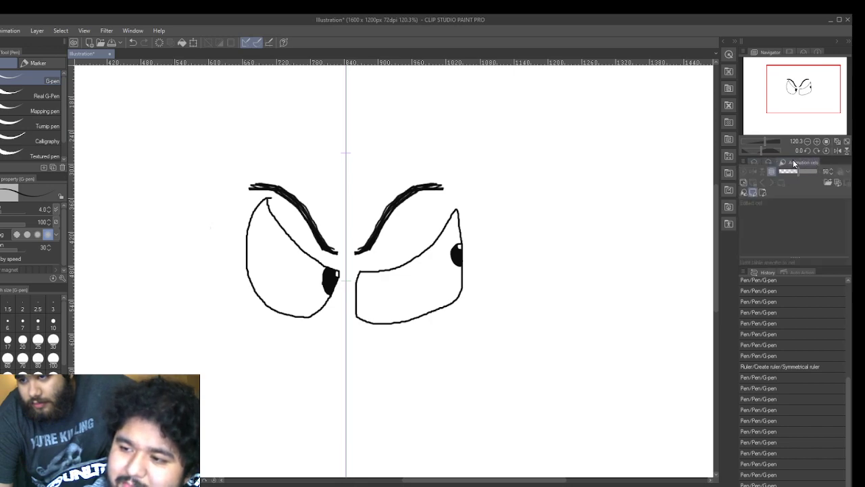
pyautogui.click(751, 160)
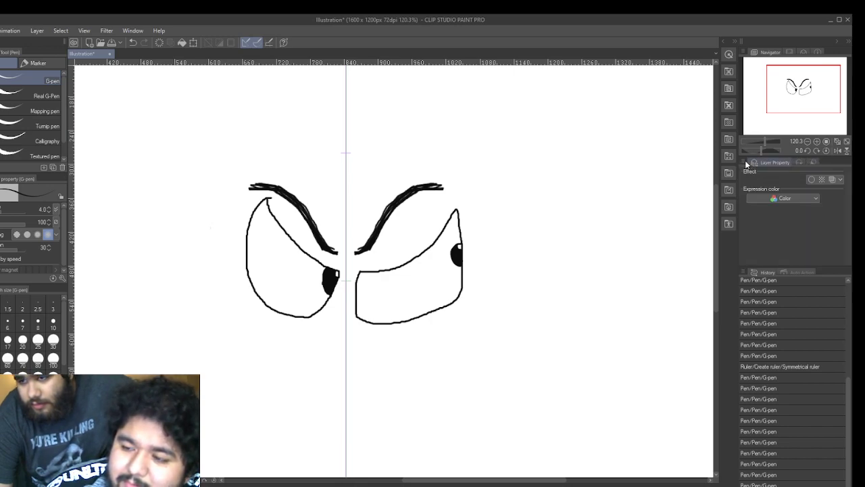
pyautogui.click(798, 162)
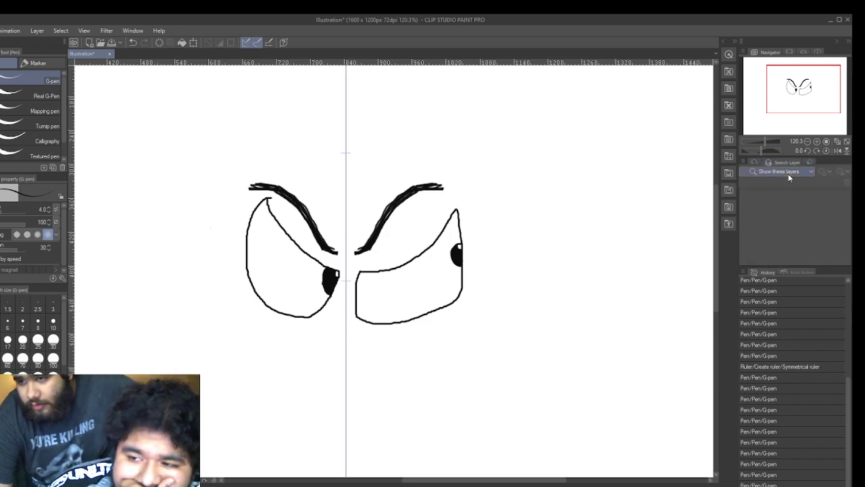
pyautogui.click(755, 160)
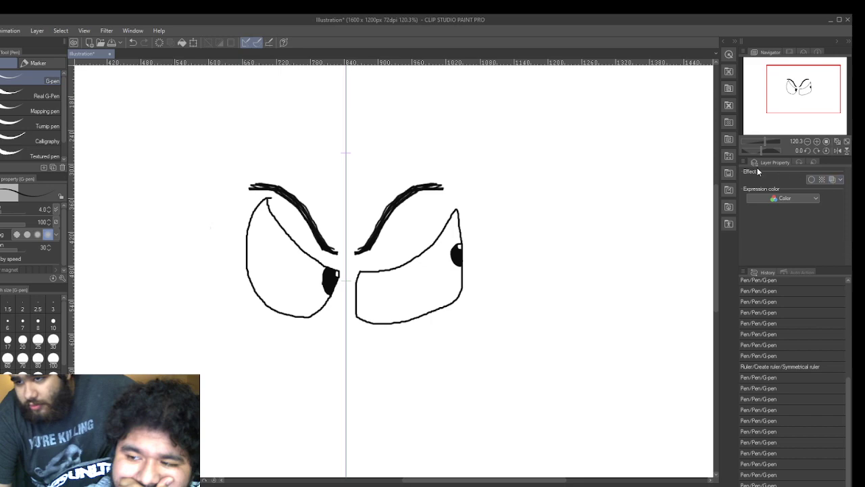
# - Show the Layer palette again and make Layer 1 the active layer
pyautogui.click(133, 30)
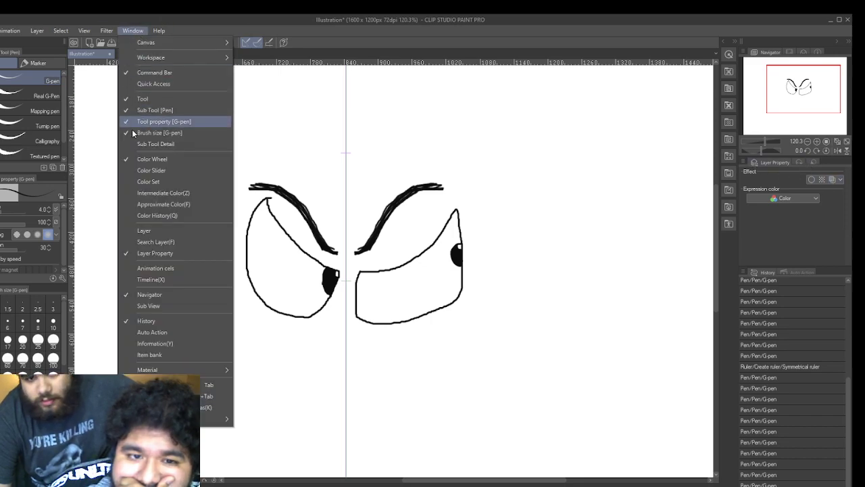
pyautogui.click(143, 231)
pyautogui.click(799, 331)
pyautogui.click(801, 318)
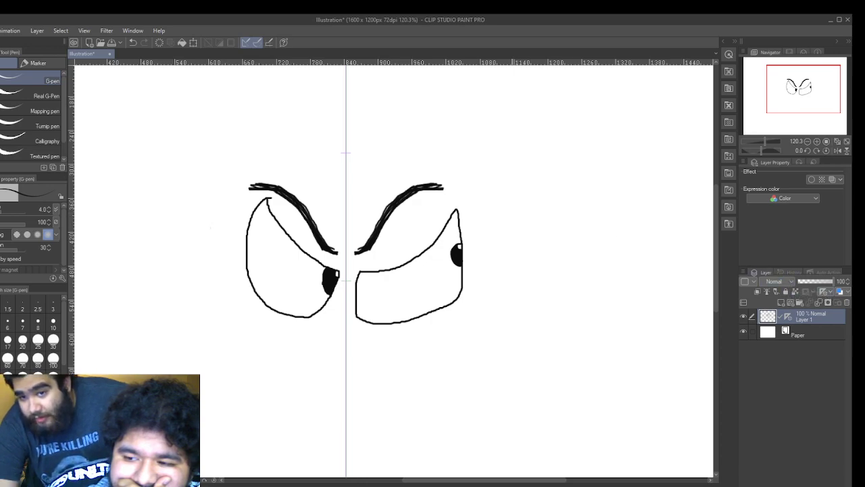
# - Add a new raster layer and a new vector layer, and draw three loose curved G-pen strokes right of the eyes on the vector layer
pyautogui.click(785, 304)
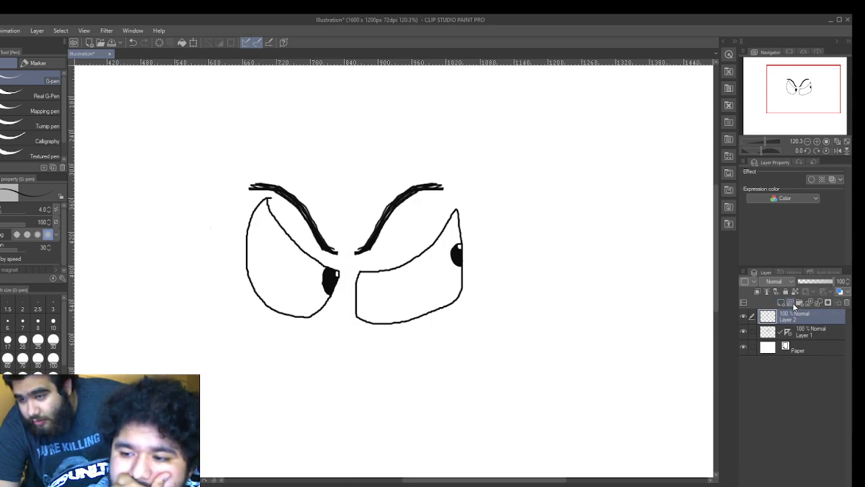
pyautogui.click(793, 303)
pyautogui.moveTo(400, 367)
pyautogui.mouseDown()
pyautogui.moveTo(454, 382)
pyautogui.moveTo(802, 248)
pyautogui.mouseUp()
pyautogui.moveTo(643, 249)
pyautogui.mouseDown()
pyautogui.moveTo(555, 323)
pyautogui.moveTo(639, 328)
pyautogui.mouseUp()
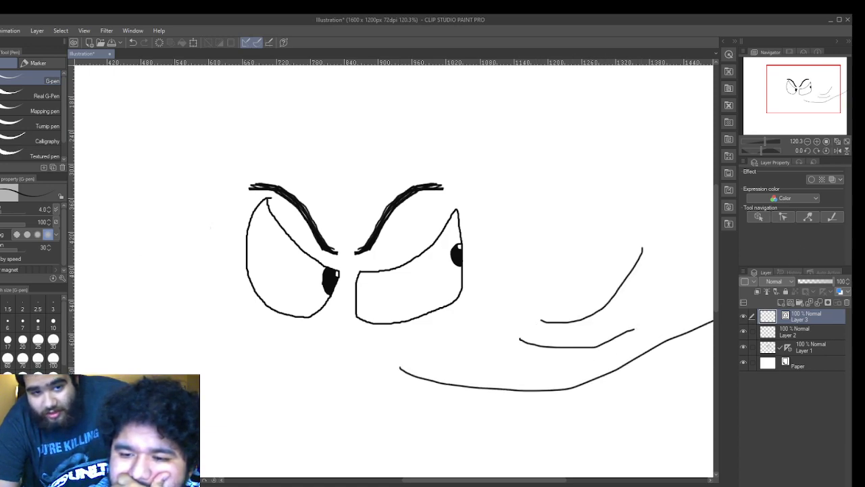
# - Erase the curved strokes right of and below the eyes on Layer 3 with the Hard eraser
pyautogui.press('e')
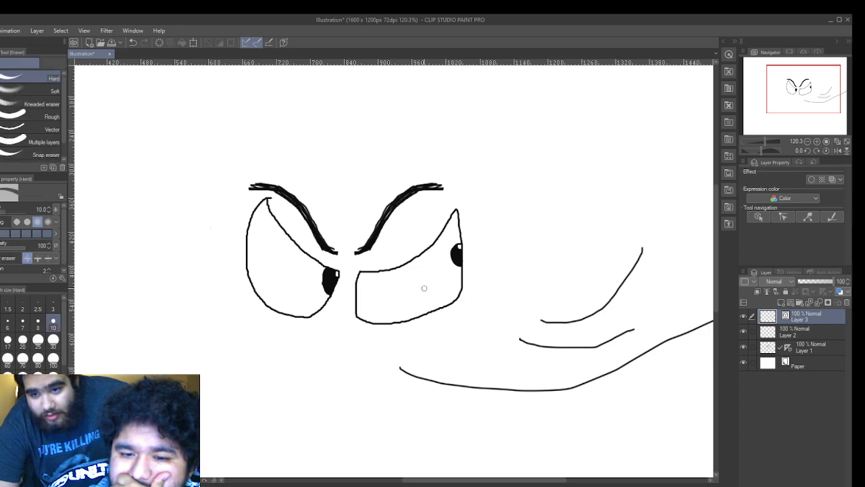
pyautogui.click(547, 321)
pyautogui.moveTo(559, 319)
pyautogui.mouseDown()
pyautogui.moveTo(526, 320)
pyautogui.moveTo(578, 328)
pyautogui.moveTo(555, 318)
pyautogui.mouseUp()
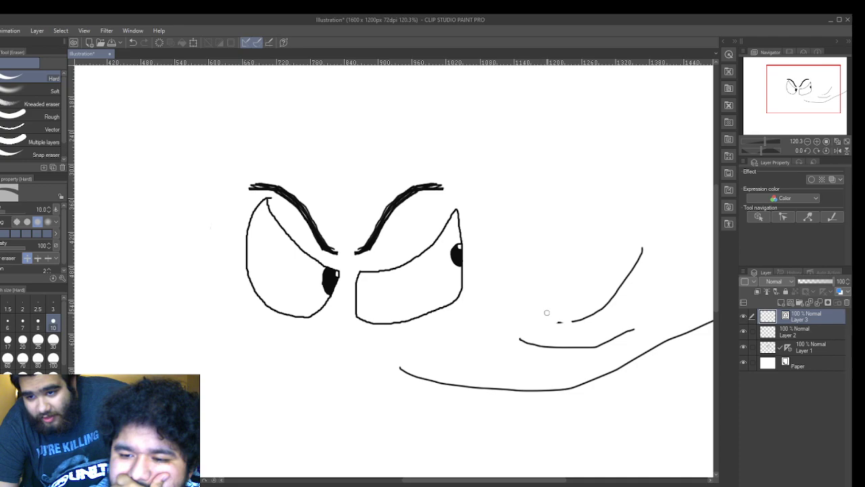
pyautogui.moveTo(595, 307); pyautogui.dragTo(570, 319)
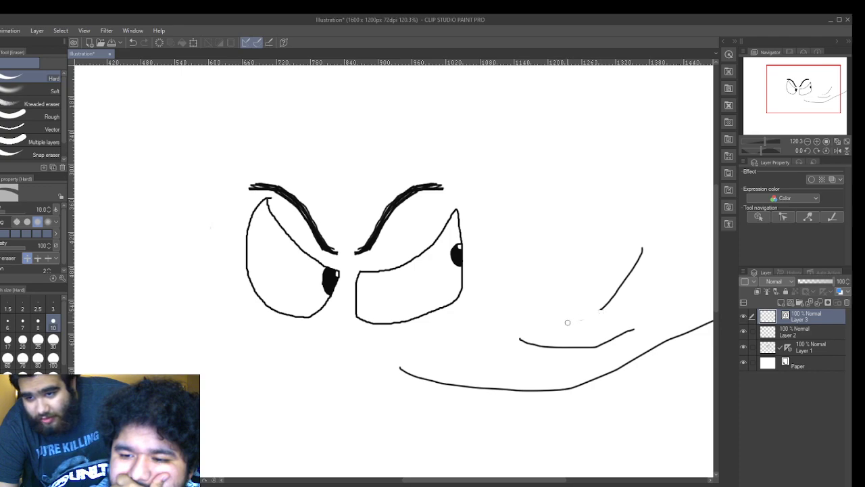
pyautogui.moveTo(647, 238)
pyautogui.mouseDown()
pyautogui.moveTo(623, 286)
pyautogui.moveTo(575, 326)
pyautogui.moveTo(639, 245)
pyautogui.moveTo(632, 272)
pyautogui.mouseUp()
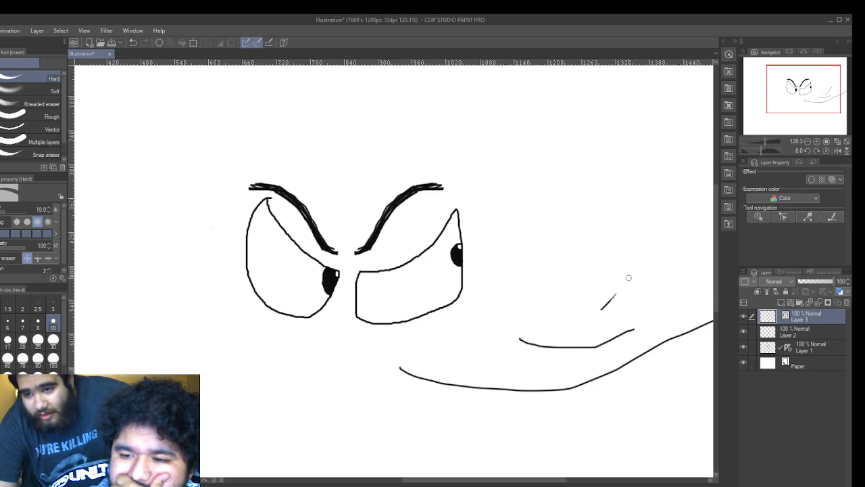
pyautogui.moveTo(593, 317)
pyautogui.mouseDown()
pyautogui.moveTo(680, 309)
pyautogui.moveTo(691, 329)
pyautogui.mouseUp()
pyautogui.moveTo(642, 352); pyautogui.dragTo(682, 334)
pyautogui.moveTo(612, 363)
pyautogui.mouseDown()
pyautogui.moveTo(482, 394)
pyautogui.moveTo(470, 372)
pyautogui.moveTo(539, 381)
pyautogui.moveTo(451, 384)
pyautogui.moveTo(560, 398)
pyautogui.moveTo(613, 378)
pyautogui.moveTo(542, 391)
pyautogui.mouseUp()
pyautogui.moveTo(444, 383)
pyautogui.mouseDown()
pyautogui.moveTo(399, 367)
pyautogui.moveTo(431, 380)
pyautogui.moveTo(403, 372)
pyautogui.moveTo(414, 376)
pyautogui.mouseUp()
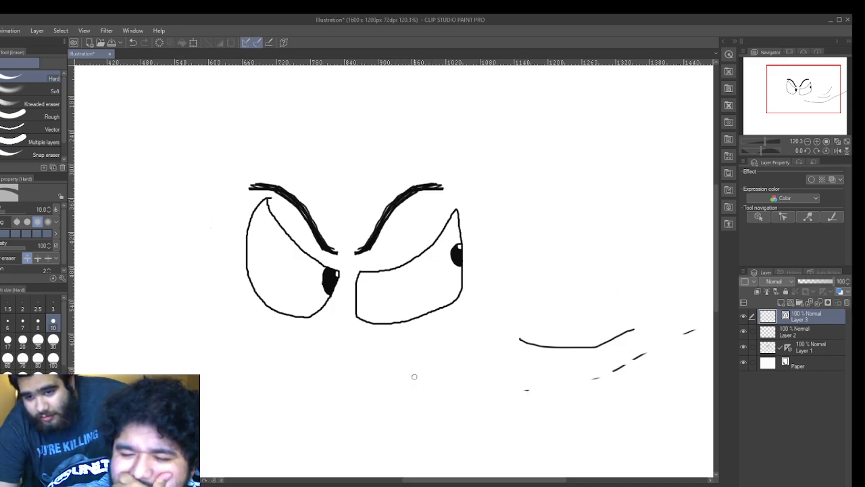
pyautogui.moveTo(524, 387); pyautogui.dragTo(530, 388)
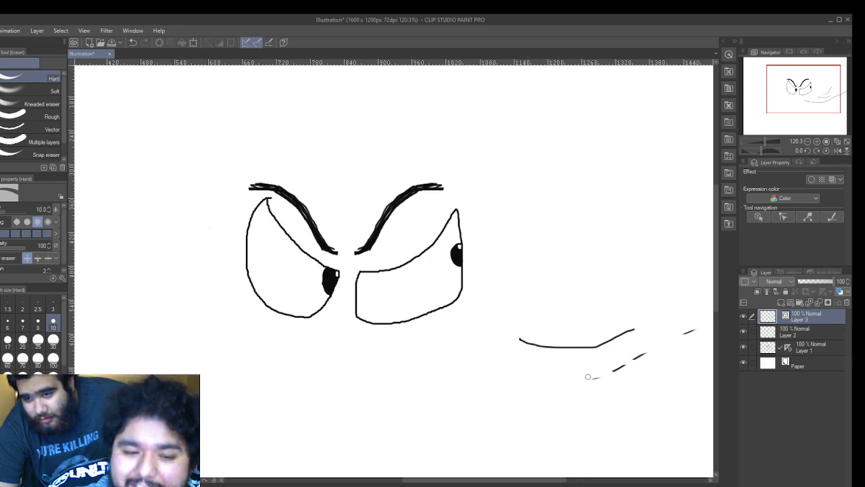
pyautogui.moveTo(595, 377); pyautogui.dragTo(649, 356)
pyautogui.moveTo(611, 379)
pyautogui.mouseDown()
pyautogui.moveTo(690, 322)
pyautogui.moveTo(694, 333)
pyautogui.moveTo(658, 338)
pyautogui.moveTo(695, 329)
pyautogui.moveTo(603, 376)
pyautogui.moveTo(638, 329)
pyautogui.moveTo(595, 345)
pyautogui.moveTo(522, 340)
pyautogui.moveTo(637, 344)
pyautogui.mouseUp()
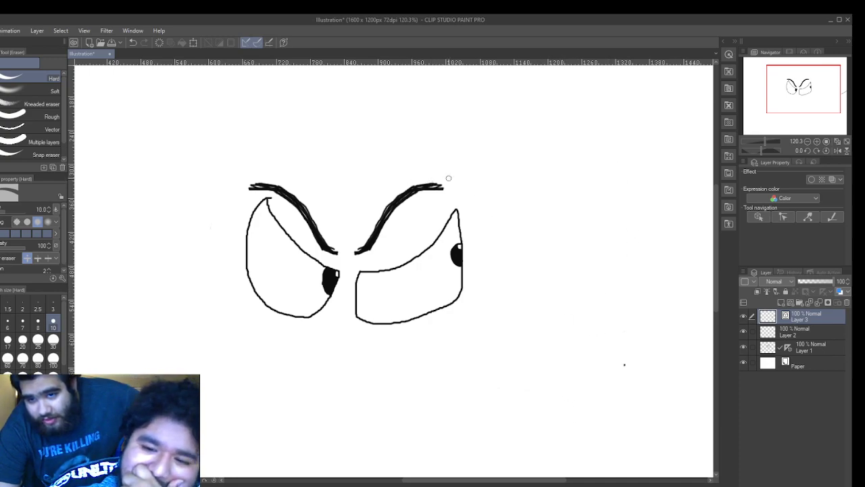
# - Check which layer holds the symmetrical ruler and make Layer 2 the active layer
pyautogui.click(805, 329)
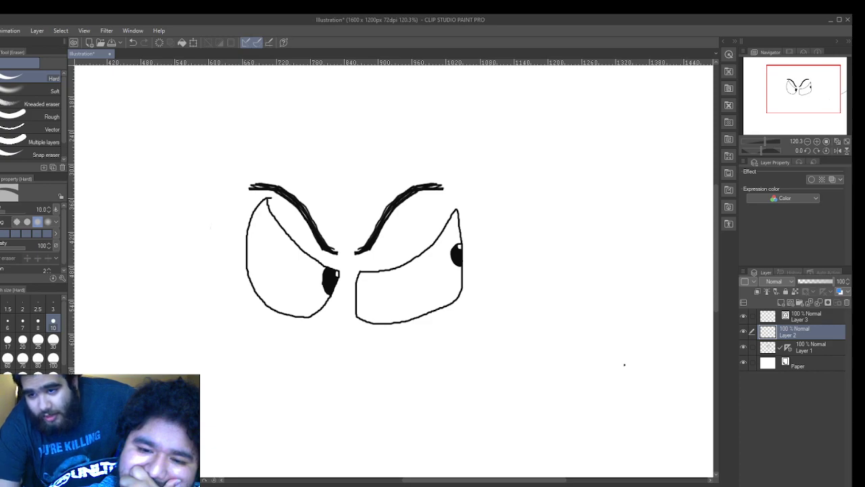
pyautogui.click(811, 317)
pyautogui.click(819, 347)
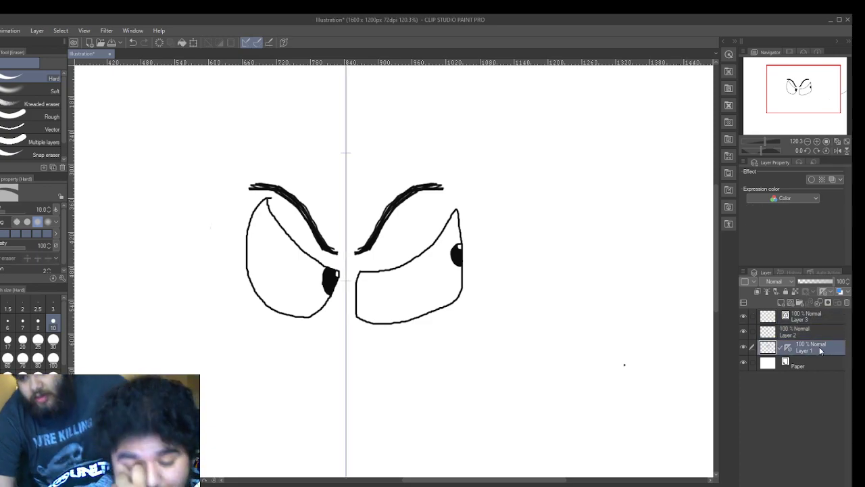
pyautogui.click(829, 330)
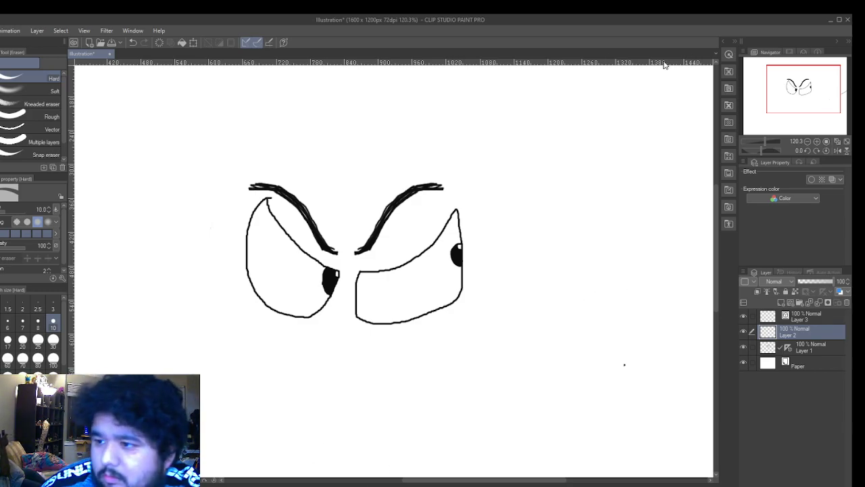
# - Minimize the drawing and launcher windows, switch to the web browser, and open Twitch from the bookmarks
pyautogui.click(833, 25)
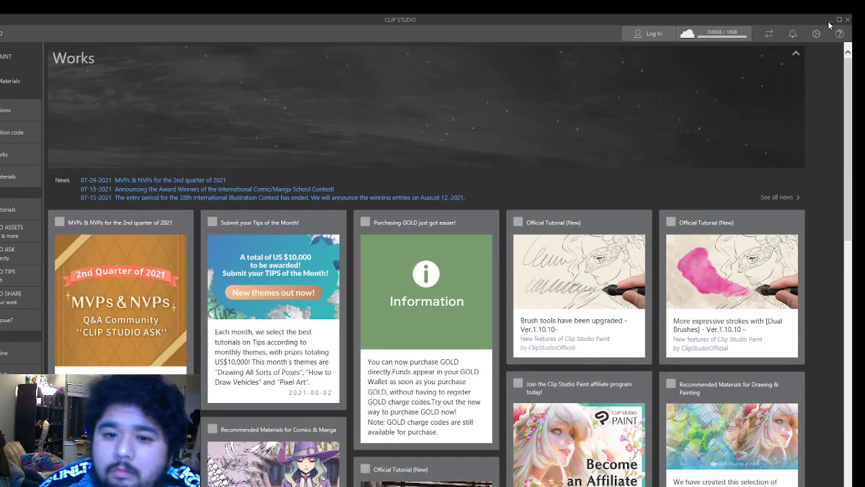
pyautogui.click(833, 24)
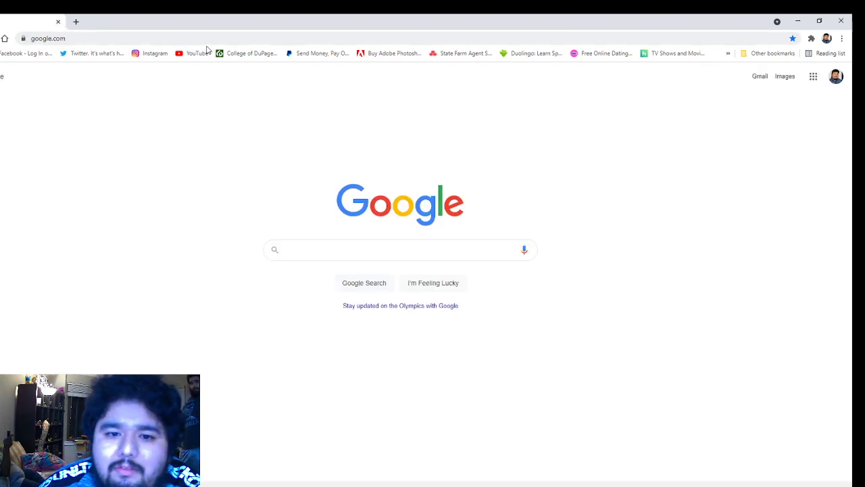
pyautogui.click(728, 54)
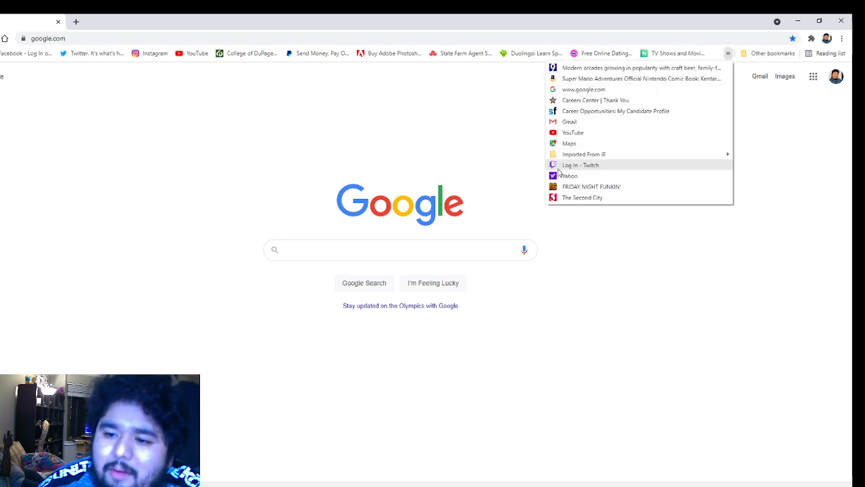
pyautogui.click(568, 166)
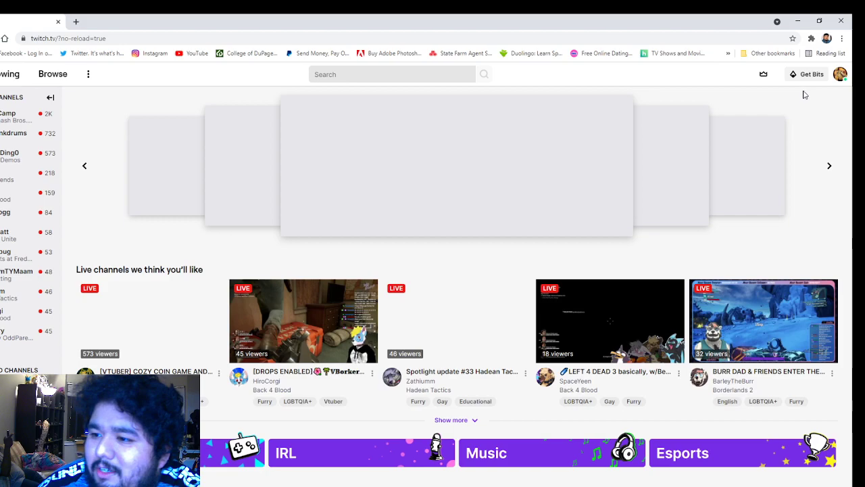
# - Open the account's own Twitch channel page, move the browser window off to the neighbouring monitor, and return to Clip Studio Paint
pyautogui.click(840, 76)
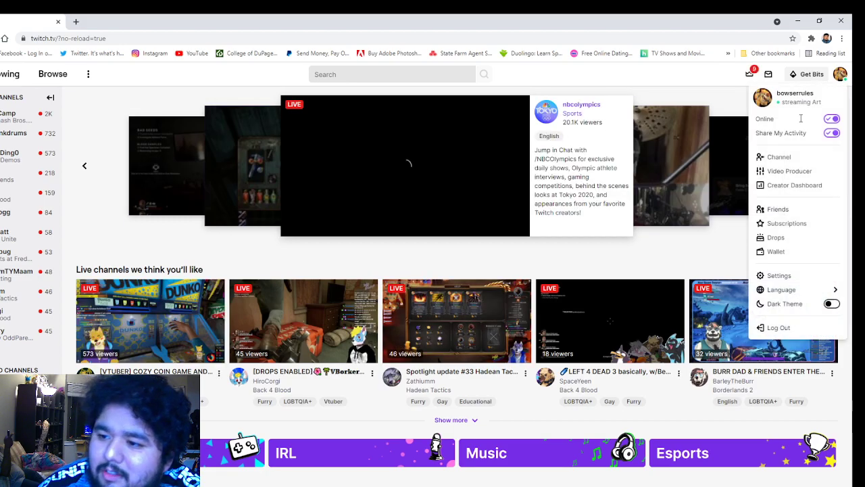
pyautogui.click(778, 158)
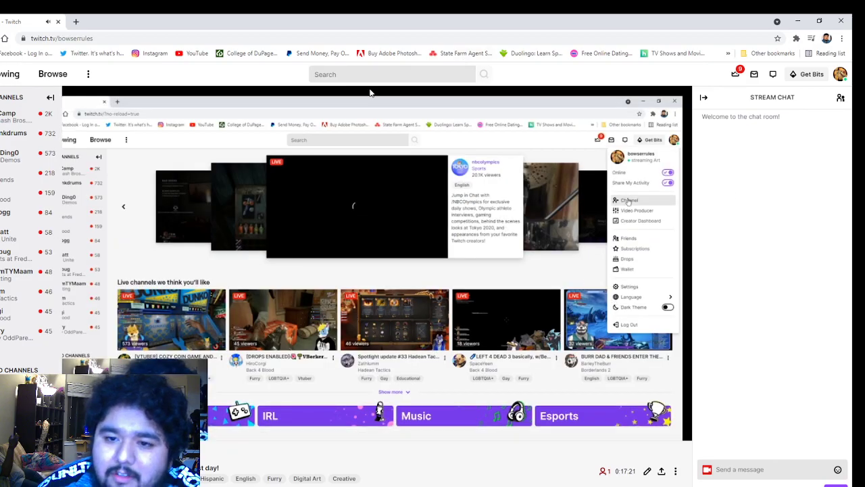
pyautogui.moveTo(273, 20); pyautogui.dragTo(3, 20)
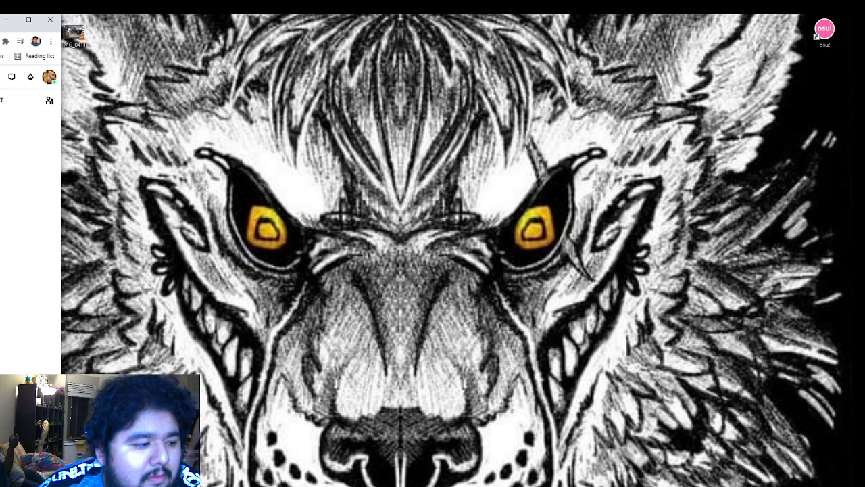
pyautogui.press('super+Down')
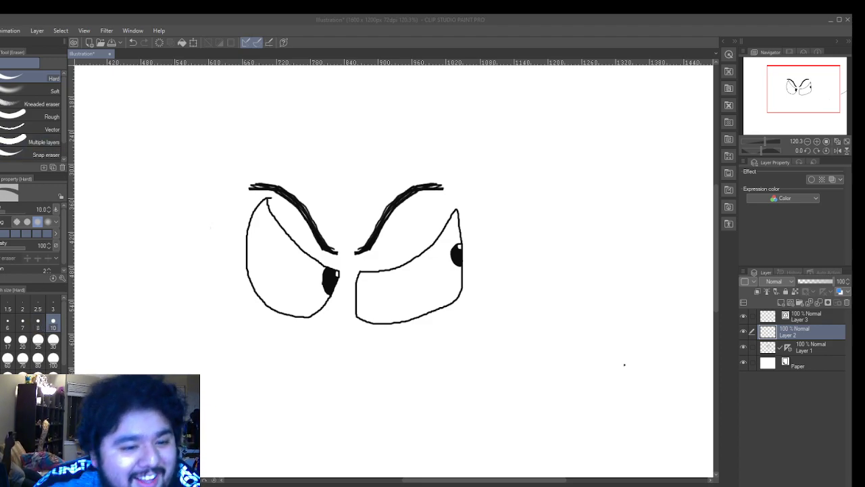
# - Draw a jagged, spiky tuft of hair above and between the brows on Layer 2 with the G-pen
pyautogui.press('p')
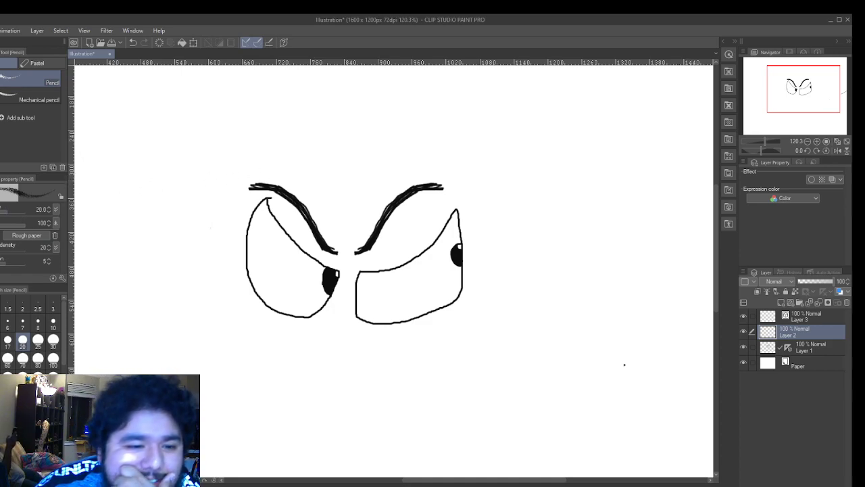
pyautogui.press('p')
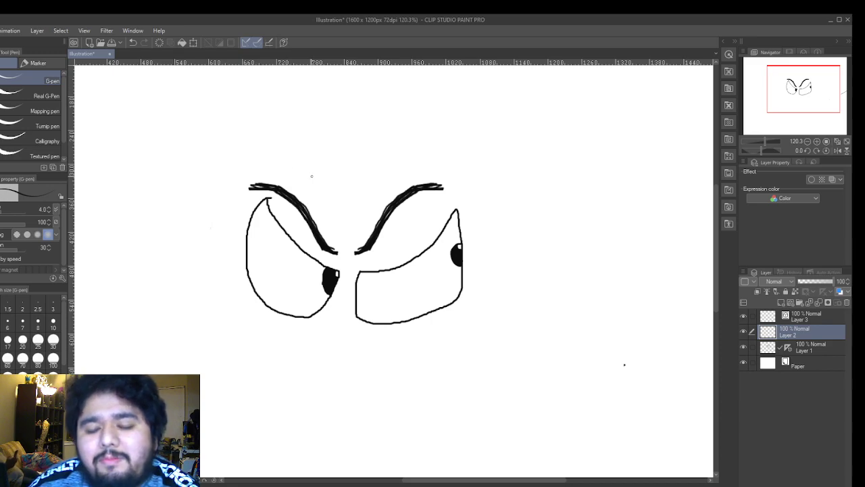
pyautogui.moveTo(309, 184)
pyautogui.mouseDown()
pyautogui.moveTo(328, 123)
pyautogui.moveTo(390, 151)
pyautogui.moveTo(400, 170)
pyautogui.mouseUp()
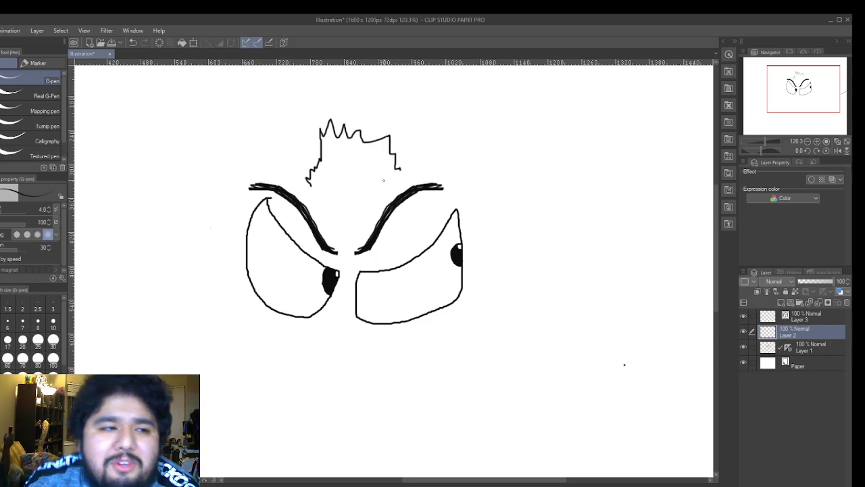
pyautogui.scroll(-1, 461, 203)
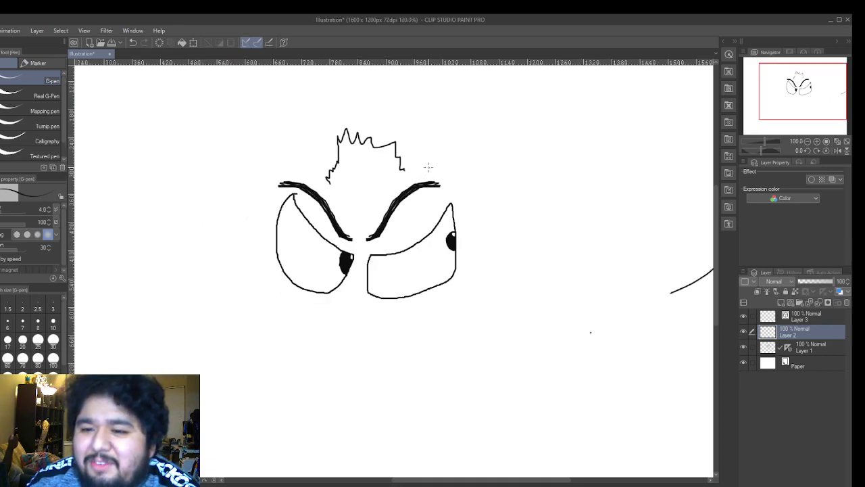
pyautogui.scroll(-1, 523, 264)
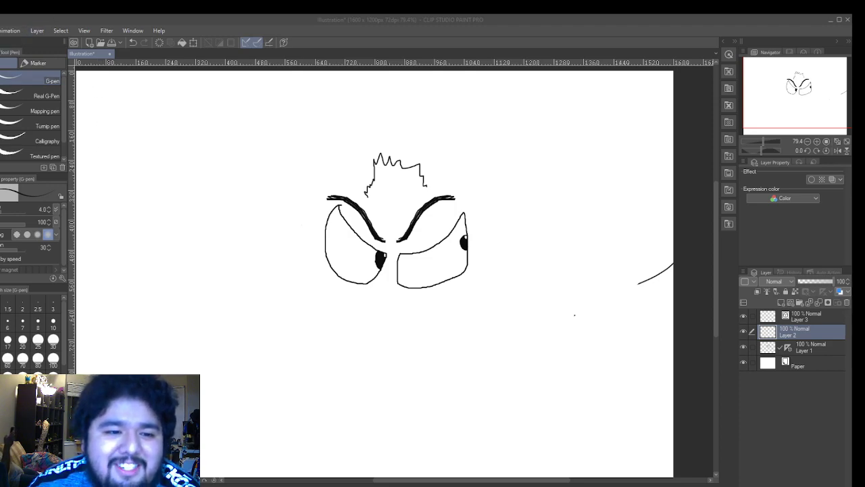
# - Erase the stray curved line near the canvas's right edge from Layer 3 with the Hard eraser
pyautogui.press('e')
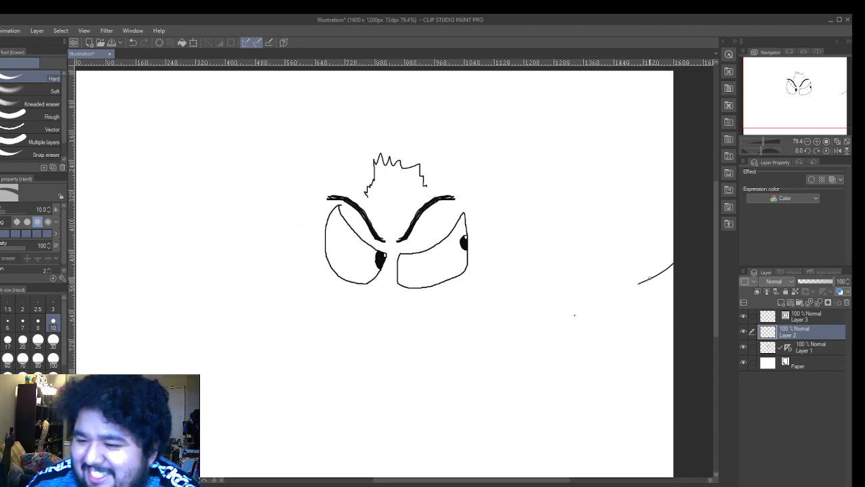
pyautogui.click(793, 349)
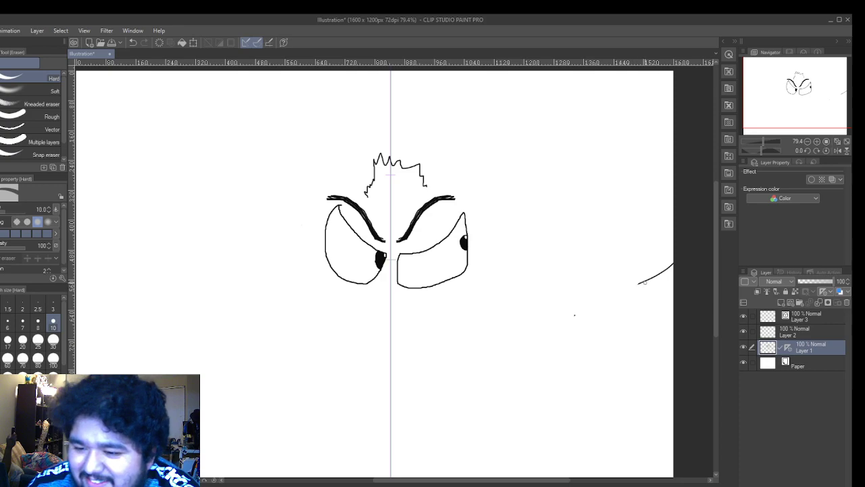
pyautogui.click(800, 363)
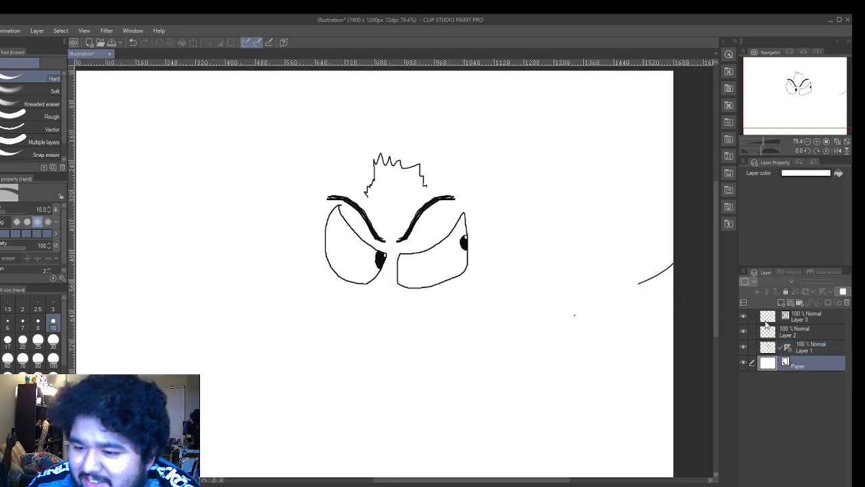
pyautogui.click(795, 331)
pyautogui.click(800, 317)
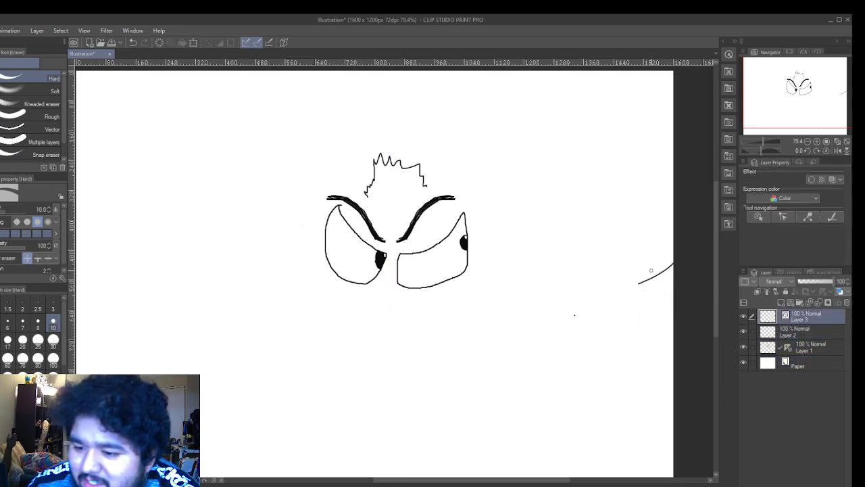
pyautogui.moveTo(646, 280); pyautogui.dragTo(671, 266)
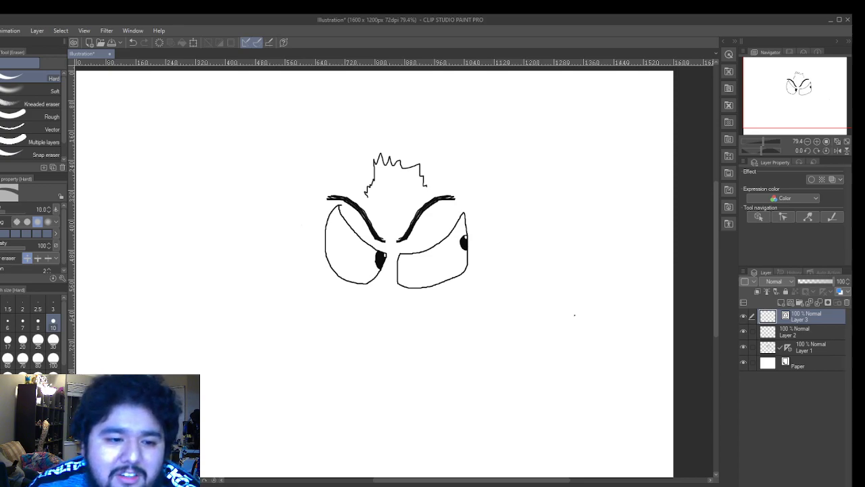
# - Extend the right end of the hair tuft with a short jagged G-pen line on Layer 3
pyautogui.press('p')
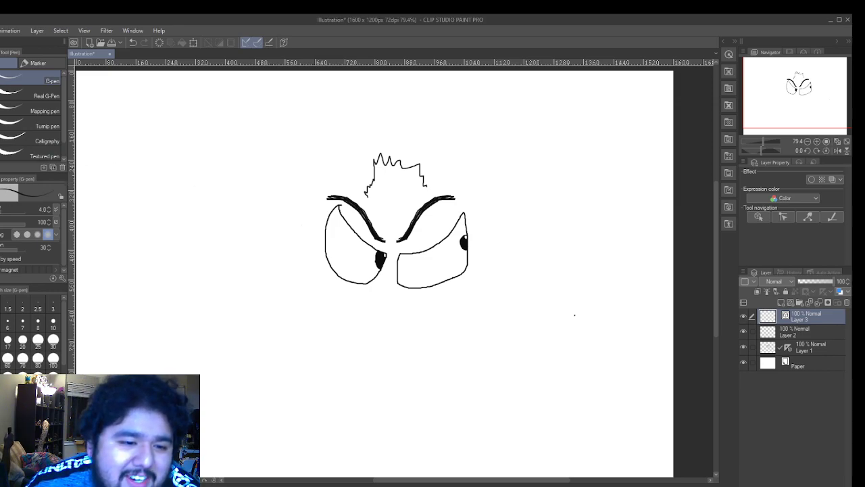
pyautogui.press('p')
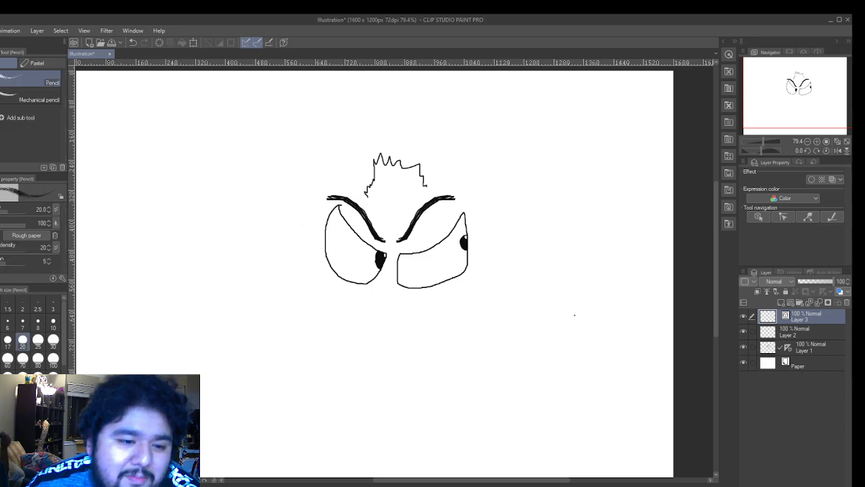
pyautogui.press('p')
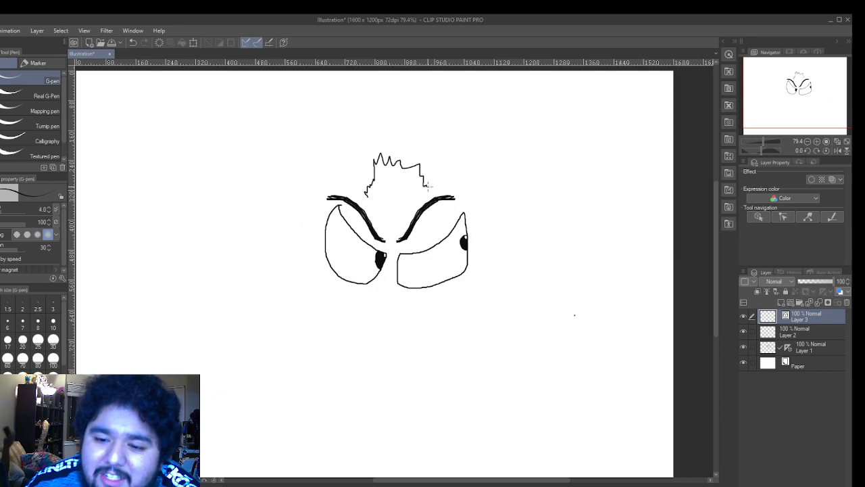
pyautogui.scroll(1, 431, 185)
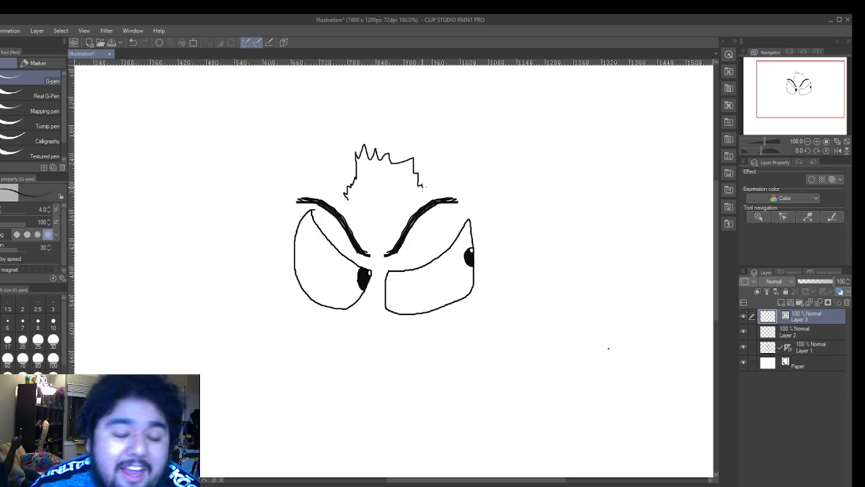
pyautogui.moveTo(419, 186); pyautogui.dragTo(445, 181)
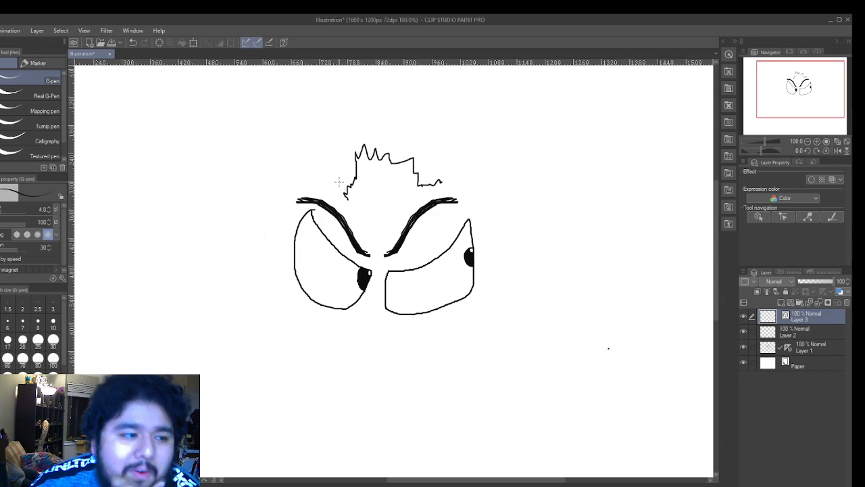
# - Draw a long pointed horn on each side of the head, connecting them to the hair tuft with small jagged strokes
pyautogui.scroll(-2, 339, 178)
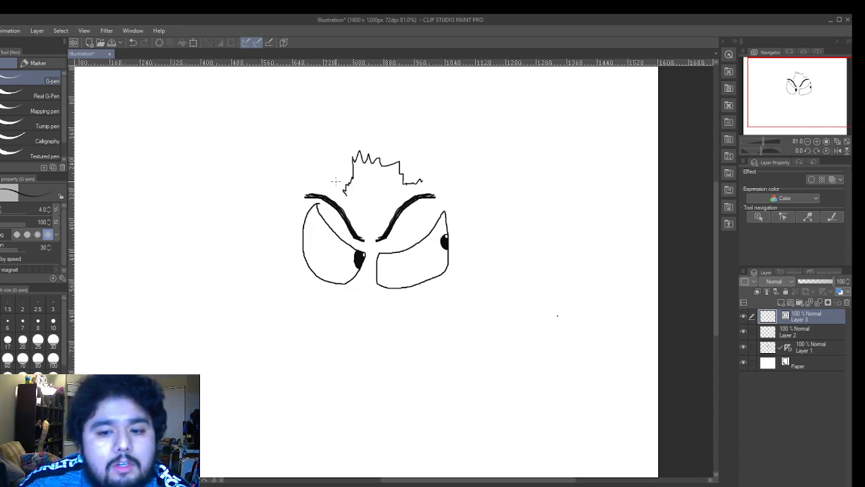
pyautogui.moveTo(341, 178)
pyautogui.mouseDown()
pyautogui.moveTo(314, 173)
pyautogui.moveTo(228, 110)
pyautogui.moveTo(240, 165)
pyautogui.moveTo(274, 180)
pyautogui.moveTo(289, 204)
pyautogui.mouseUp()
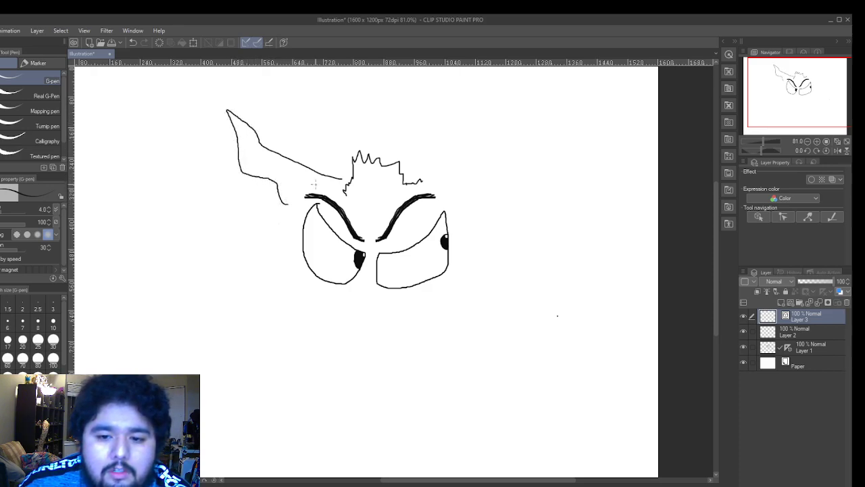
pyautogui.moveTo(341, 177); pyautogui.dragTo(354, 180)
pyautogui.moveTo(414, 181); pyautogui.dragTo(424, 181)
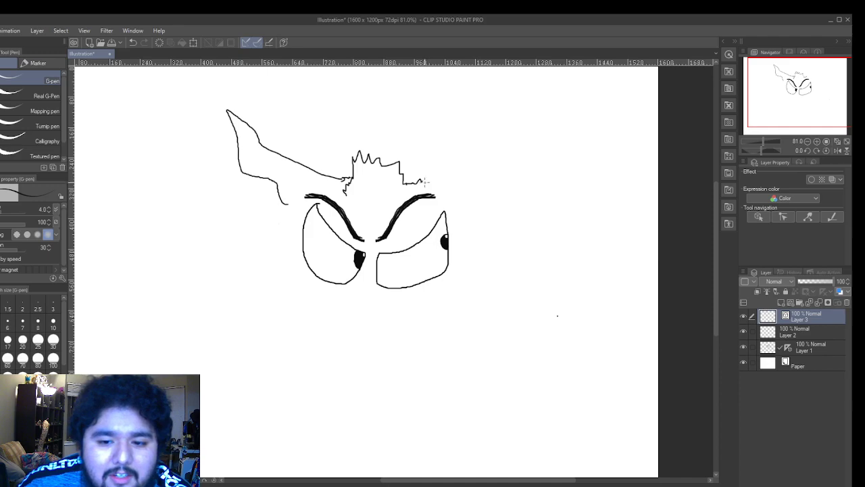
pyautogui.moveTo(426, 180)
pyautogui.mouseDown()
pyautogui.moveTo(531, 107)
pyautogui.moveTo(532, 148)
pyautogui.moveTo(513, 161)
pyautogui.moveTo(506, 180)
pyautogui.moveTo(465, 193)
pyautogui.mouseUp()
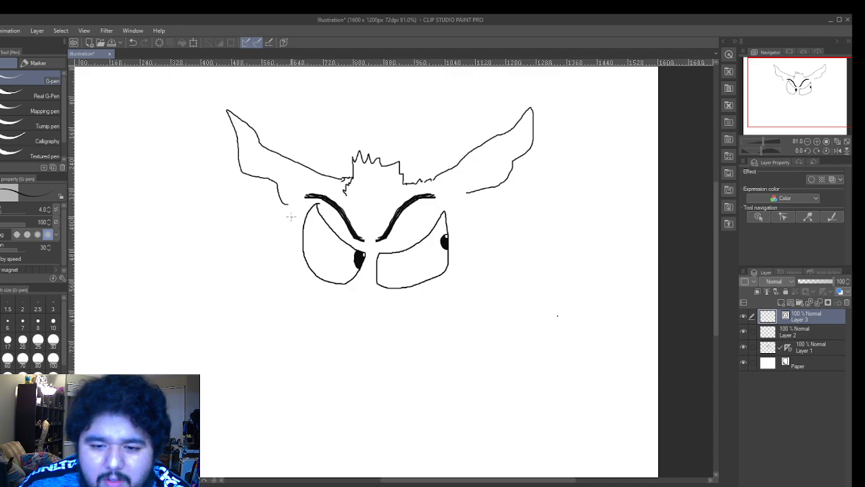
# - Draw jagged fur down both sides of the face and a large snout outline extending from the left cheek below the eyes
pyautogui.moveTo(290, 207)
pyautogui.mouseDown()
pyautogui.moveTo(291, 229)
pyautogui.moveTo(281, 233)
pyautogui.moveTo(283, 263)
pyautogui.moveTo(290, 257)
pyautogui.mouseUp()
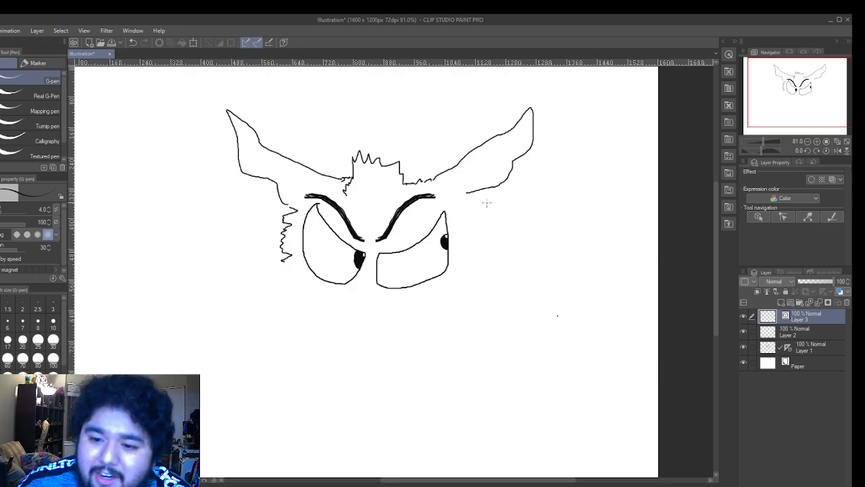
pyautogui.moveTo(471, 194); pyautogui.dragTo(492, 263)
pyautogui.scroll(-1, 483, 237)
pyautogui.scroll(1, 478, 226)
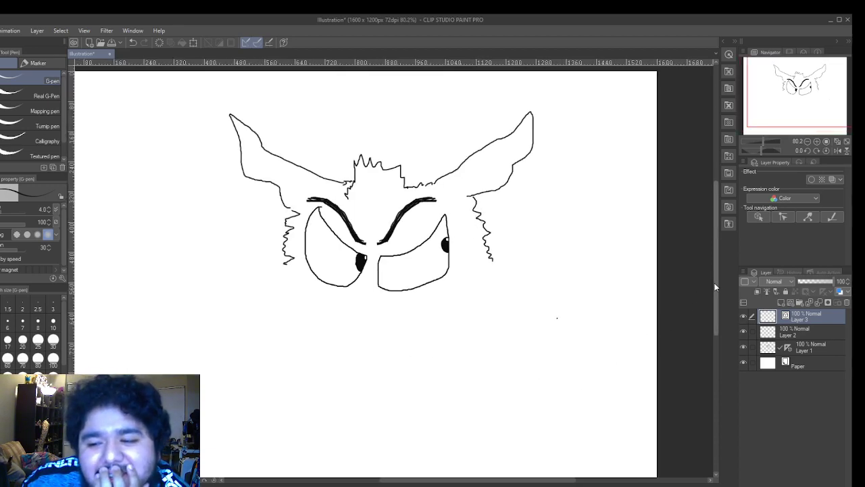
pyautogui.moveTo(711, 278); pyautogui.dragTo(712, 293)
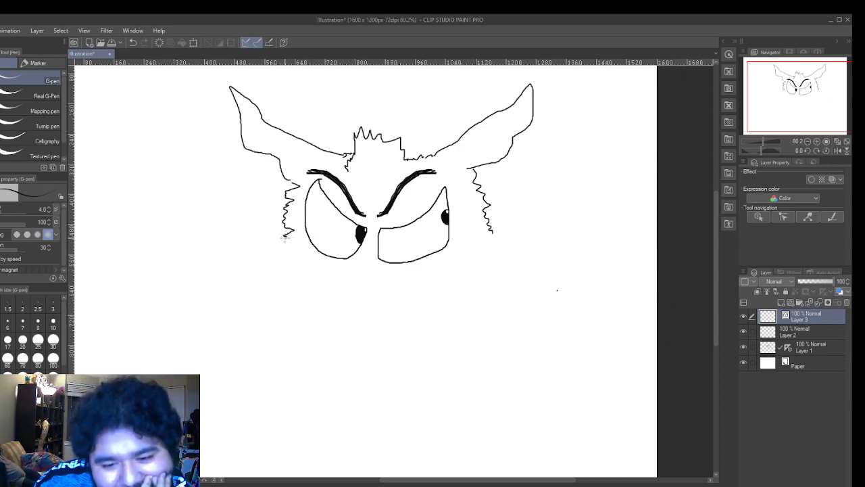
pyautogui.moveTo(286, 239)
pyautogui.mouseDown()
pyautogui.moveTo(293, 266)
pyautogui.moveTo(238, 291)
pyautogui.moveTo(234, 308)
pyautogui.moveTo(275, 334)
pyautogui.moveTo(335, 347)
pyautogui.moveTo(416, 303)
pyautogui.mouseUp()
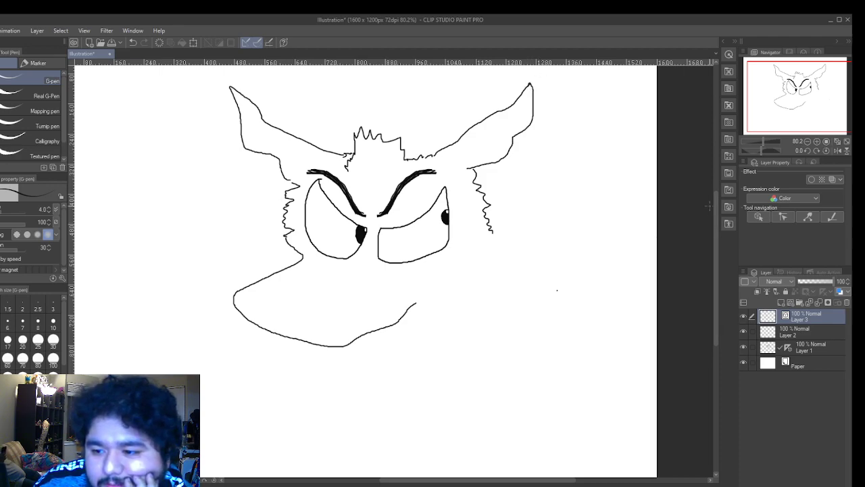
# - Darken the points of both horns and draw zigzag bands across the left horn's tip
pyautogui.scroll(3, 715, 201)
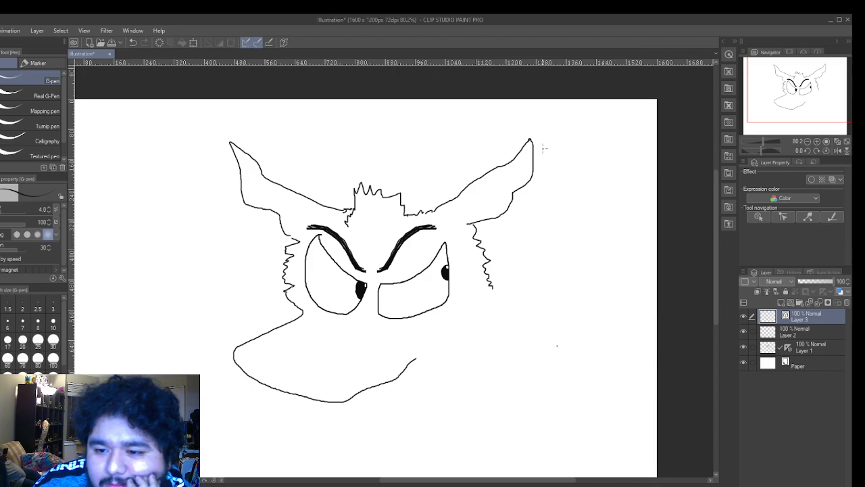
pyautogui.scroll(1, 545, 148)
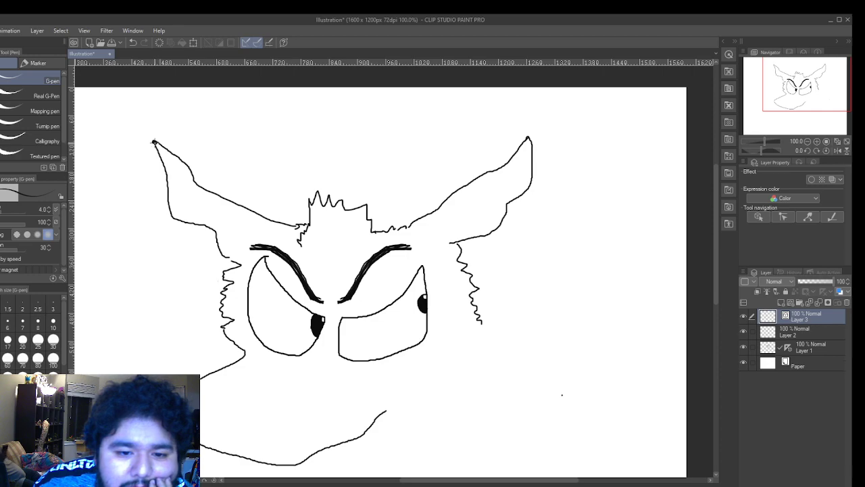
pyautogui.scroll(3, 155, 142)
pyautogui.scroll(2, 155, 142)
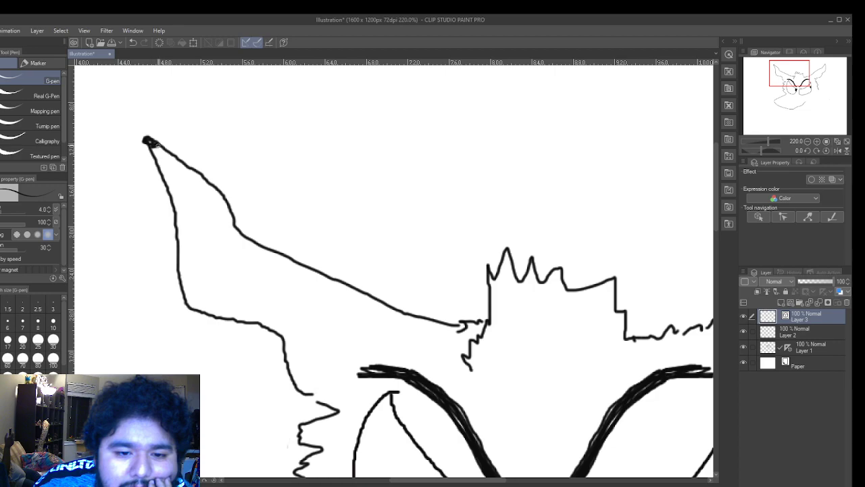
pyautogui.moveTo(154, 150)
pyautogui.mouseDown()
pyautogui.moveTo(166, 151)
pyautogui.moveTo(159, 163)
pyautogui.moveTo(173, 157)
pyautogui.moveTo(165, 173)
pyautogui.moveTo(181, 162)
pyautogui.mouseUp()
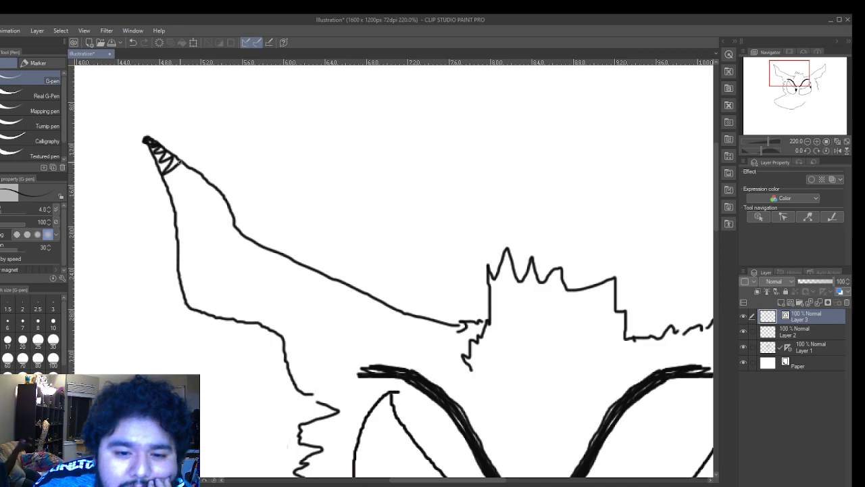
# - Try drawing zigzag bands across the right horn's tip and undo them
pyautogui.hotkey('ctrl', '-')
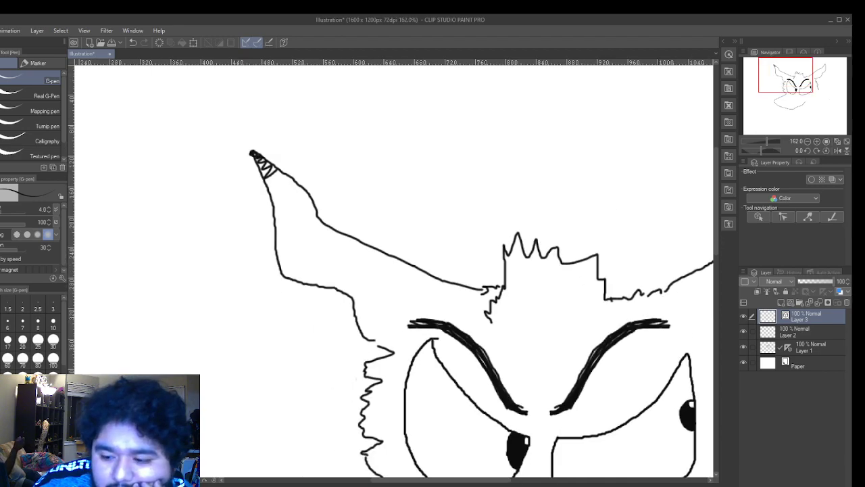
pyautogui.hscroll(5, 393, 270)
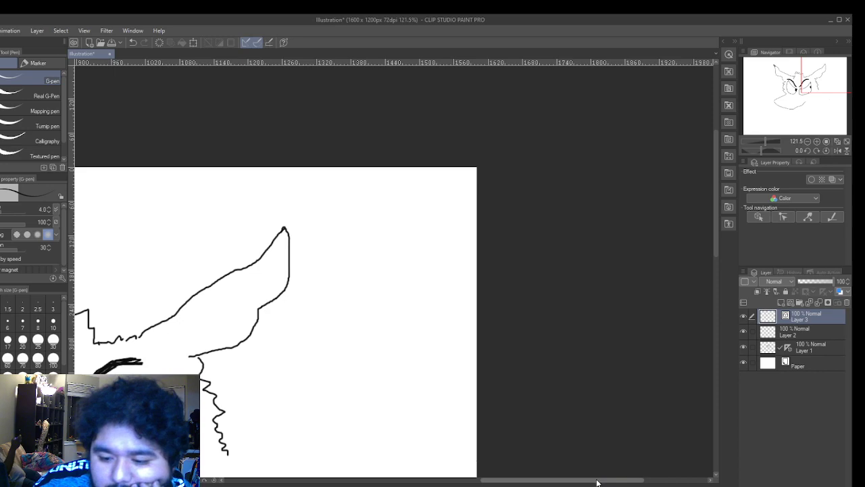
pyautogui.hotkey('ctrl', '-')
pyautogui.moveTo(599, 480); pyautogui.dragTo(513, 484)
pyautogui.scroll(6, 593, 236)
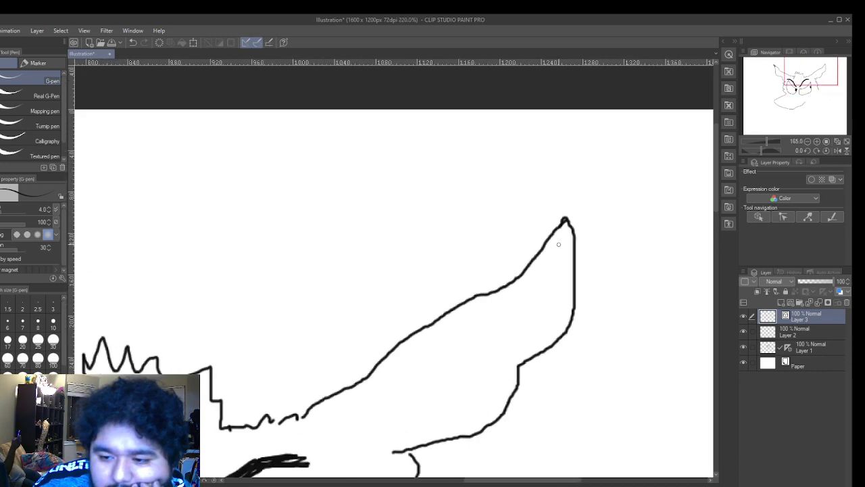
pyautogui.scroll(-3, 564, 236)
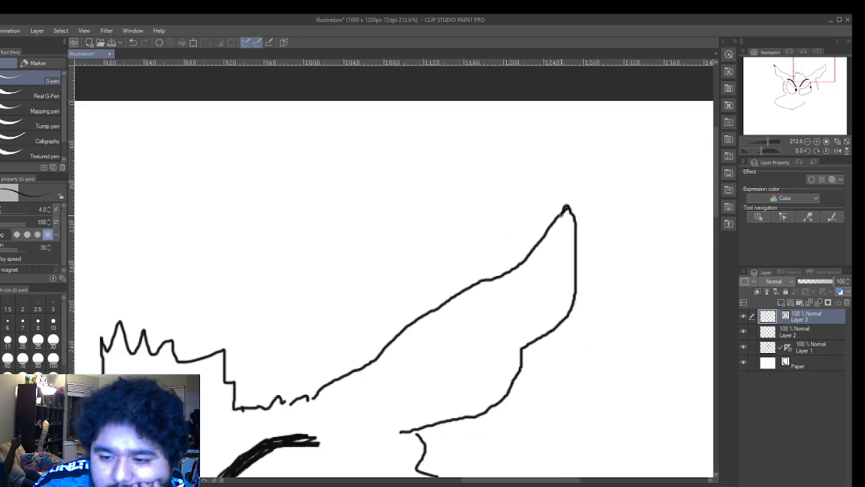
pyautogui.moveTo(569, 213)
pyautogui.mouseDown()
pyautogui.moveTo(537, 239)
pyautogui.moveTo(574, 237)
pyautogui.moveTo(519, 265)
pyautogui.moveTo(548, 266)
pyautogui.mouseUp()
pyautogui.moveTo(569, 264); pyautogui.dragTo(577, 262)
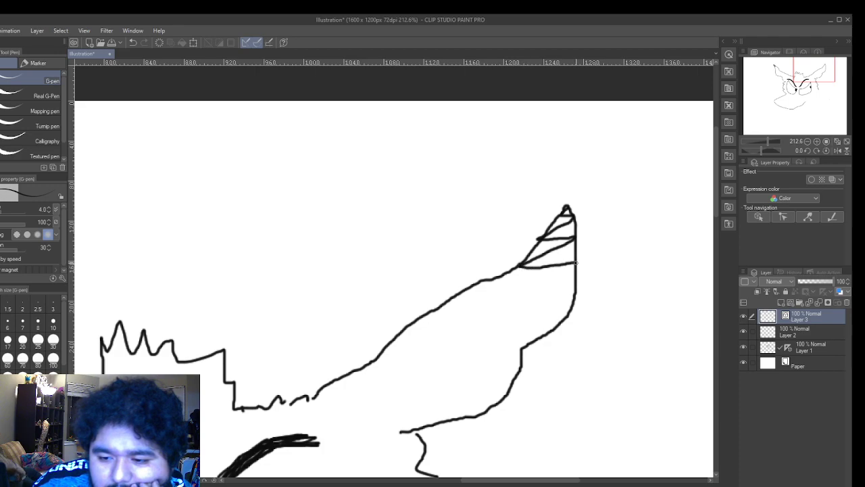
pyautogui.scroll(-6, 565, 233)
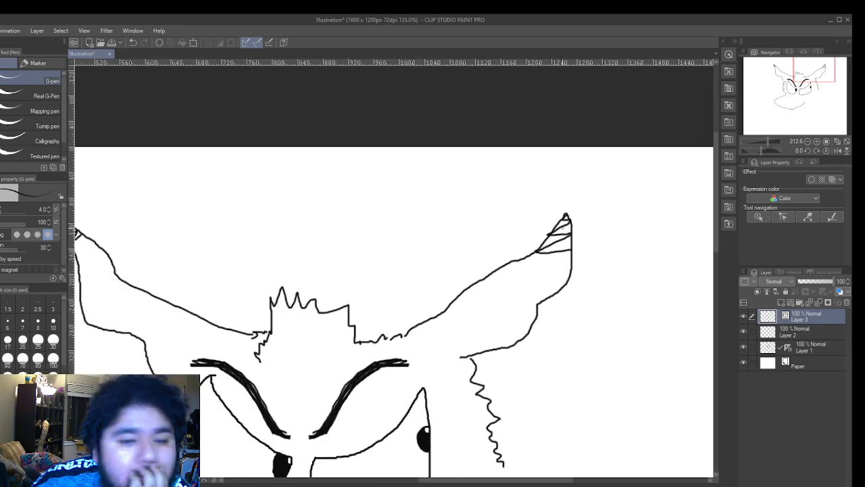
pyautogui.scroll(3, 555, 243)
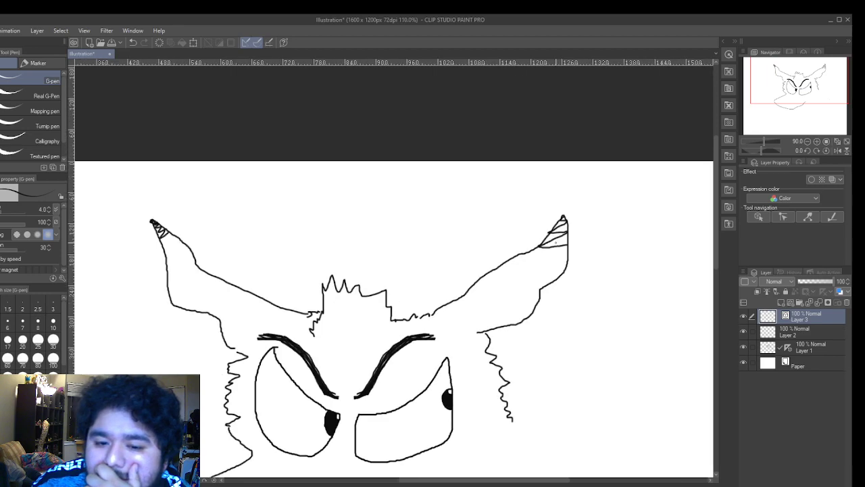
pyautogui.scroll(-1, 555, 243)
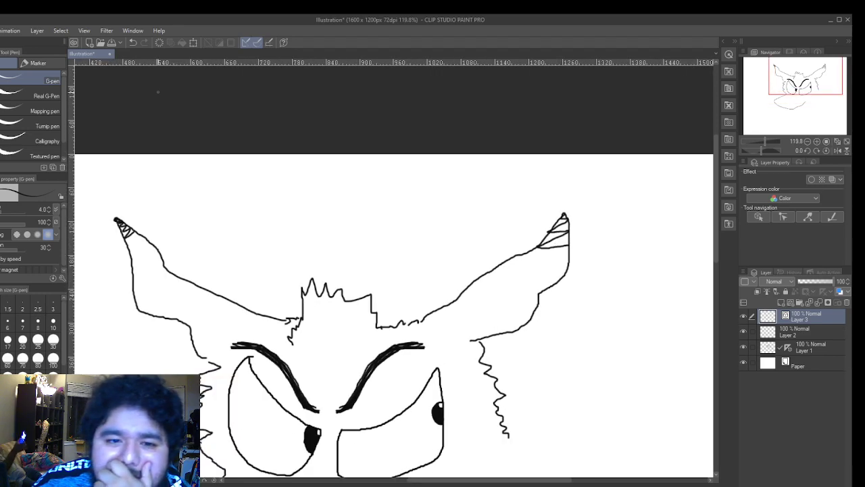
pyautogui.click(132, 43)
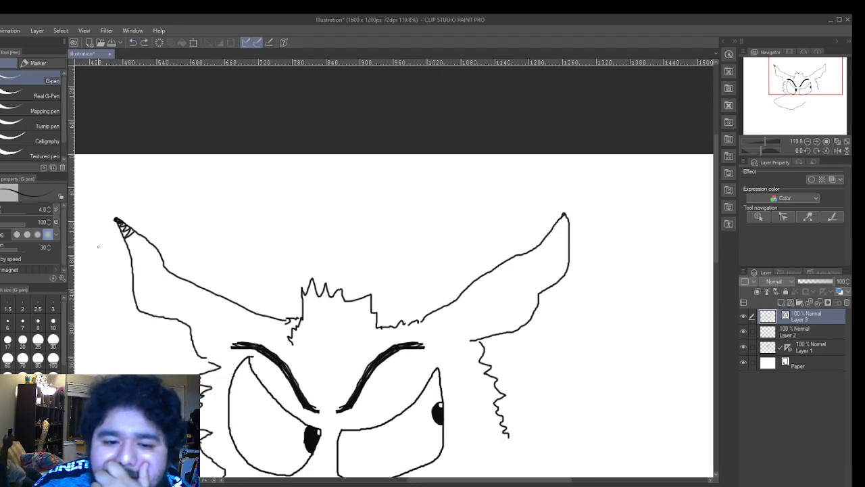
# - Darken the right horn's point and draw tighter zigzag bands across its tip
pyautogui.scroll(5, 568, 216)
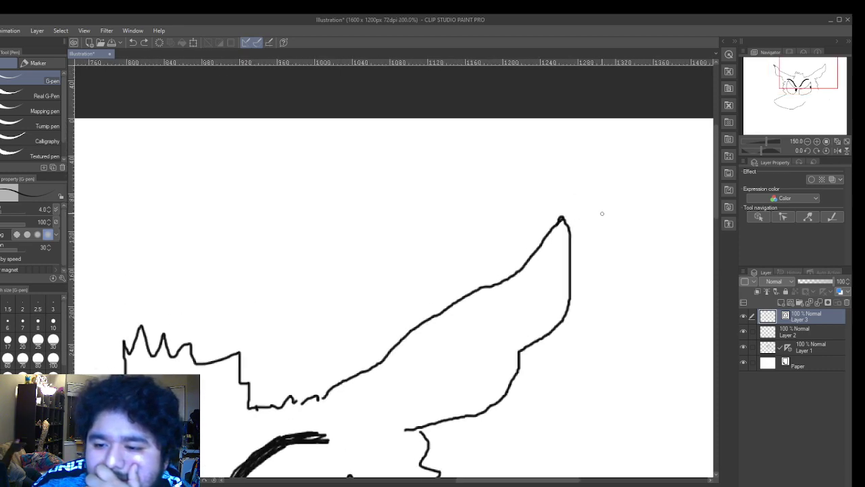
pyautogui.moveTo(559, 222)
pyautogui.mouseDown()
pyautogui.moveTo(543, 238)
pyautogui.moveTo(566, 245)
pyautogui.moveTo(532, 255)
pyautogui.moveTo(564, 261)
pyautogui.moveTo(517, 273)
pyautogui.moveTo(567, 292)
pyautogui.mouseUp()
# - Draw zigzag bands down the rest of both horns, from the existing tip bands to their bases
pyautogui.scroll(-3, 541, 293)
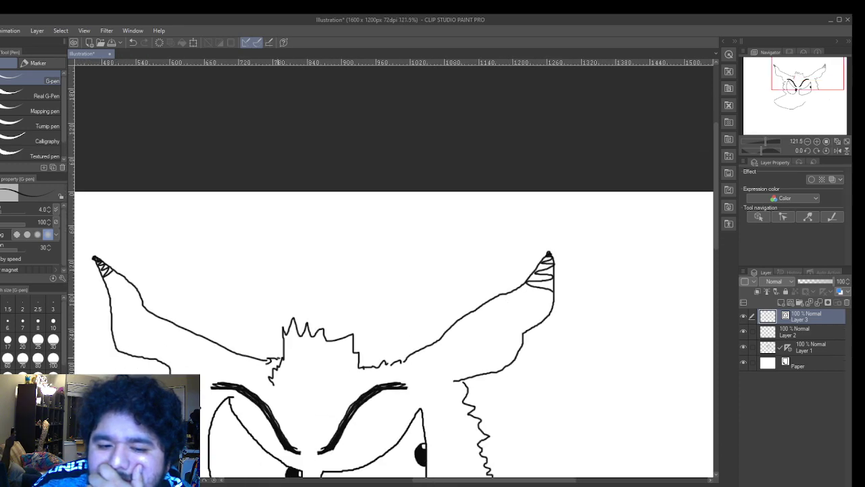
pyautogui.moveTo(112, 269)
pyautogui.mouseDown()
pyautogui.moveTo(112, 284)
pyautogui.moveTo(120, 279)
pyautogui.moveTo(113, 297)
pyautogui.moveTo(140, 294)
pyautogui.moveTo(112, 324)
pyautogui.moveTo(150, 310)
pyautogui.moveTo(130, 349)
pyautogui.moveTo(172, 323)
pyautogui.moveTo(165, 363)
pyautogui.moveTo(198, 336)
pyautogui.moveTo(180, 373)
pyautogui.mouseUp()
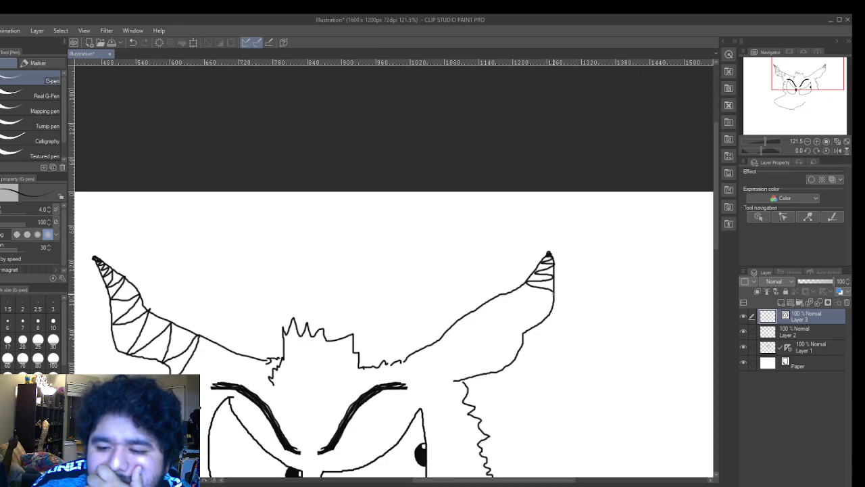
pyautogui.moveTo(553, 292); pyautogui.dragTo(499, 301)
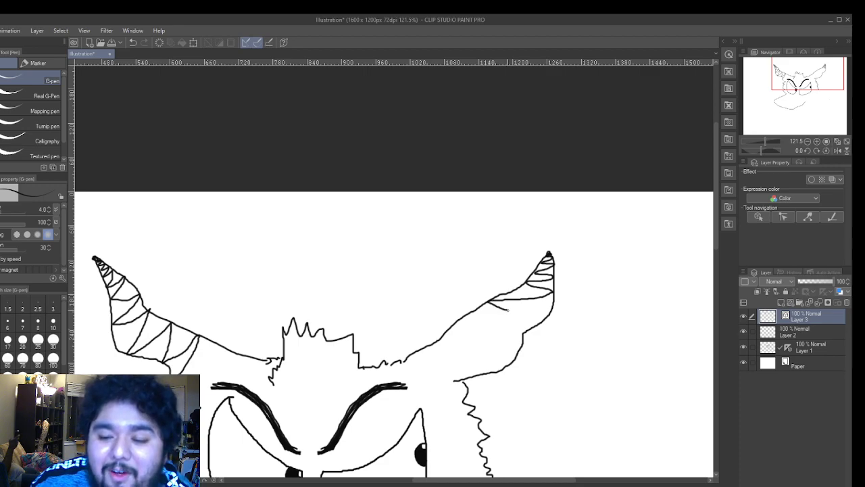
pyautogui.moveTo(546, 319)
pyautogui.mouseDown()
pyautogui.moveTo(468, 317)
pyautogui.moveTo(515, 349)
pyautogui.moveTo(499, 353)
pyautogui.moveTo(452, 331)
pyautogui.moveTo(456, 350)
pyautogui.mouseUp()
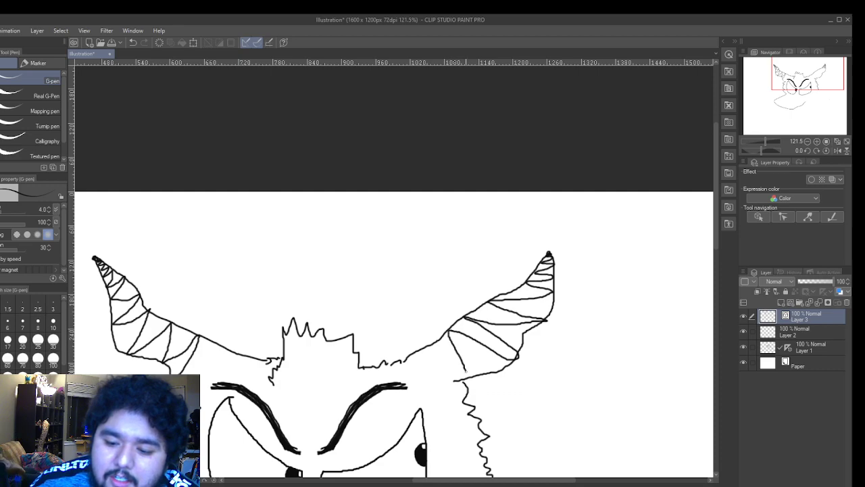
pyautogui.scroll(-2, 337, 363)
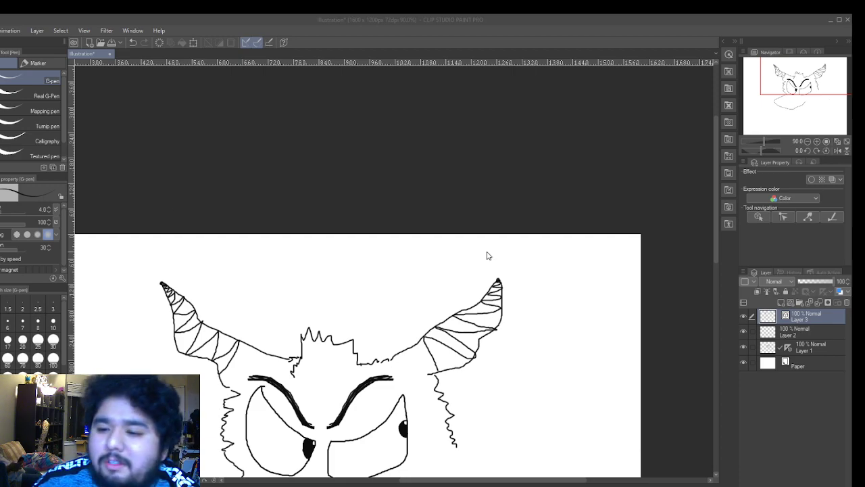
# - Examine the whole head, from the horn tips and cheek fur to the eyes and unfinished snout outline
pyautogui.scroll(1, 499, 270)
pyautogui.moveTo(717, 210); pyautogui.dragTo(725, 287)
pyautogui.scroll(3, 170, 152)
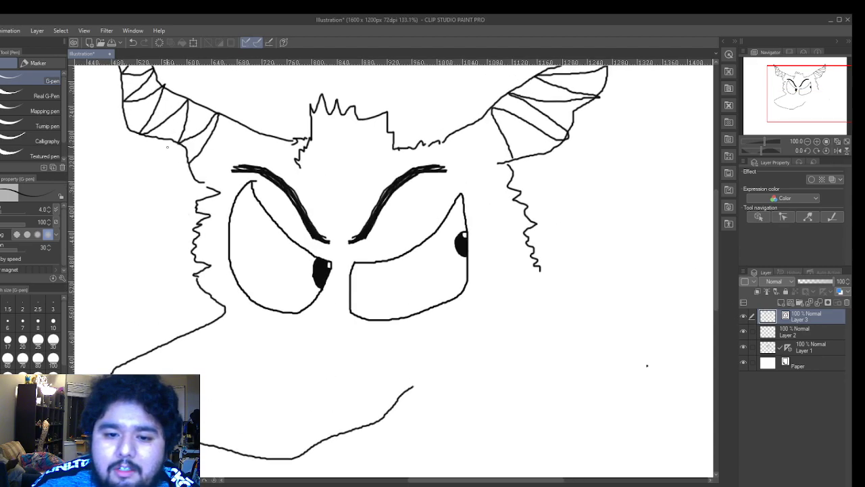
pyautogui.scroll(-4, 170, 152)
pyautogui.moveTo(620, 482); pyautogui.dragTo(518, 481)
pyautogui.moveTo(714, 233); pyautogui.dragTo(715, 213)
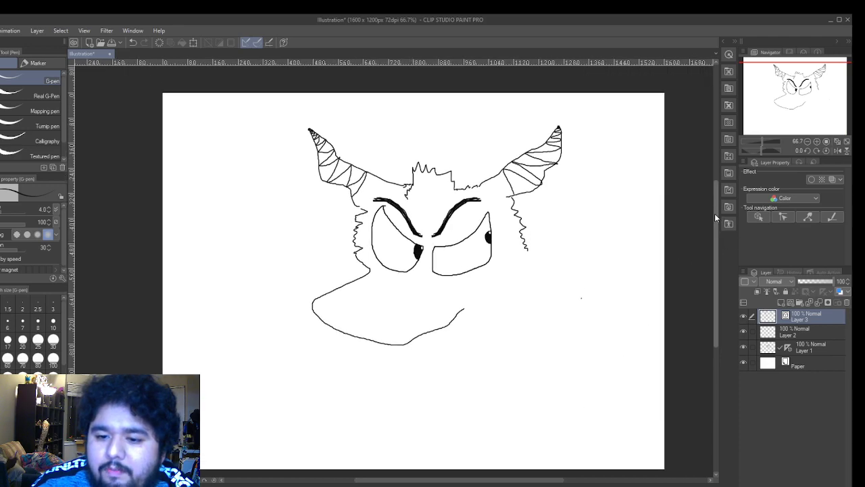
pyautogui.scroll(4, 415, 199)
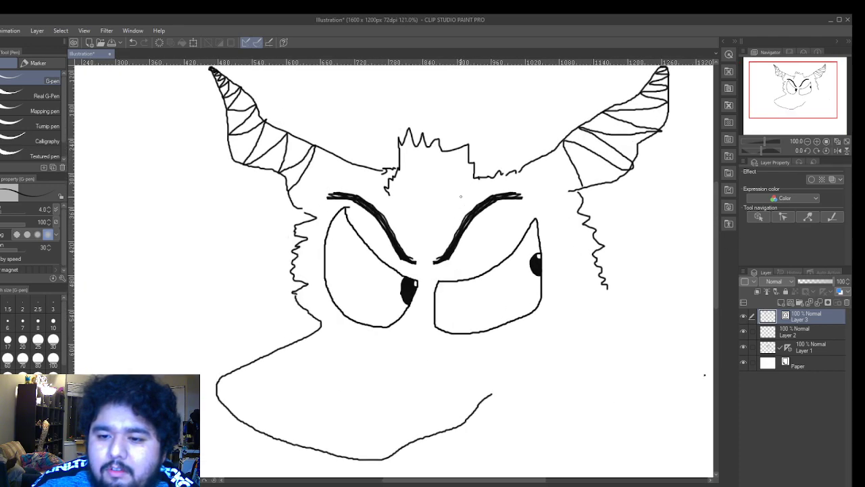
pyautogui.moveTo(714, 284); pyautogui.dragTo(716, 279)
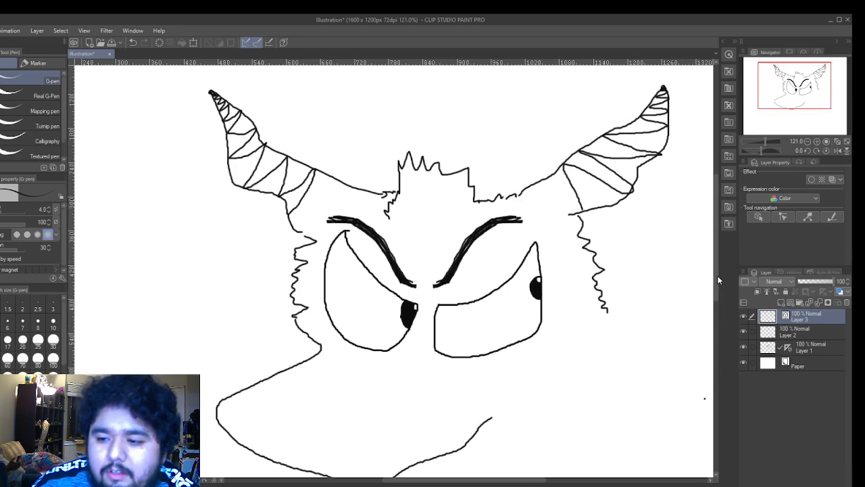
pyautogui.moveTo(716, 277); pyautogui.dragTo(716, 298)
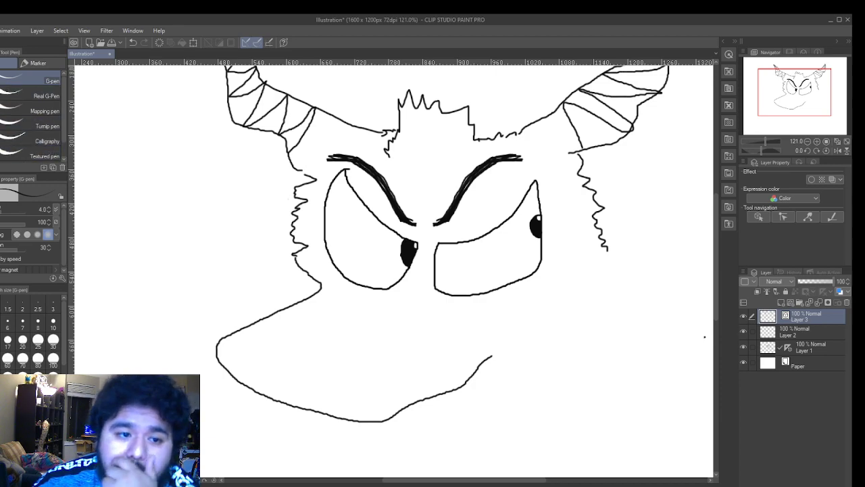
pyautogui.press('e')
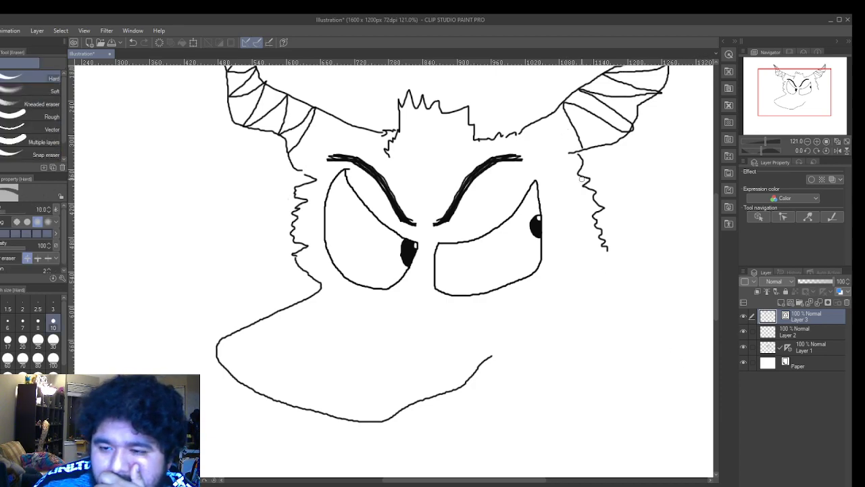
pyautogui.scroll(-1, 572, 179)
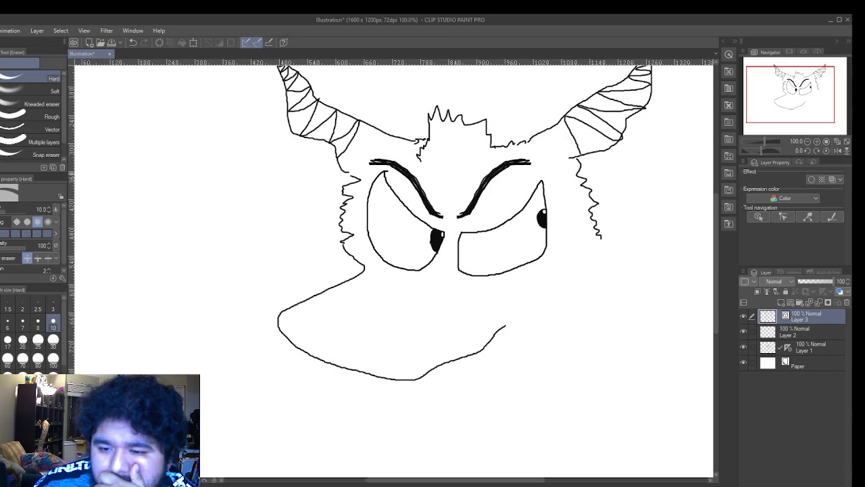
pyautogui.moveTo(716, 265); pyautogui.dragTo(719, 255)
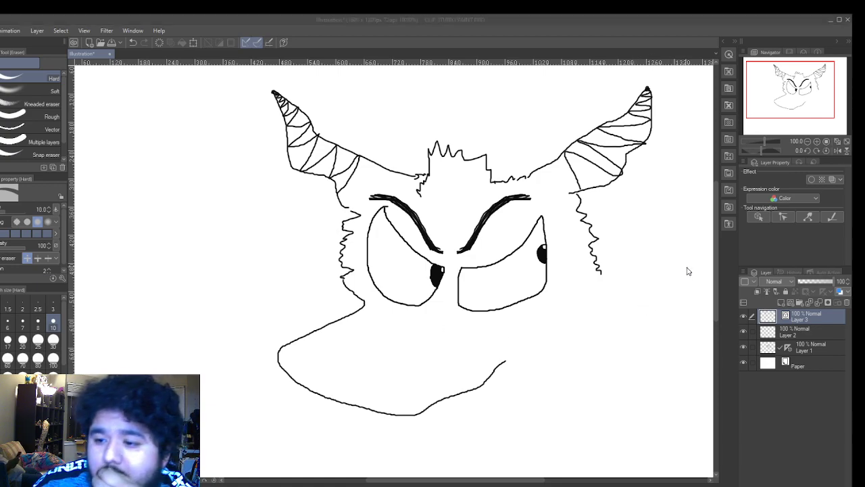
pyautogui.moveTo(718, 271); pyautogui.dragTo(716, 251)
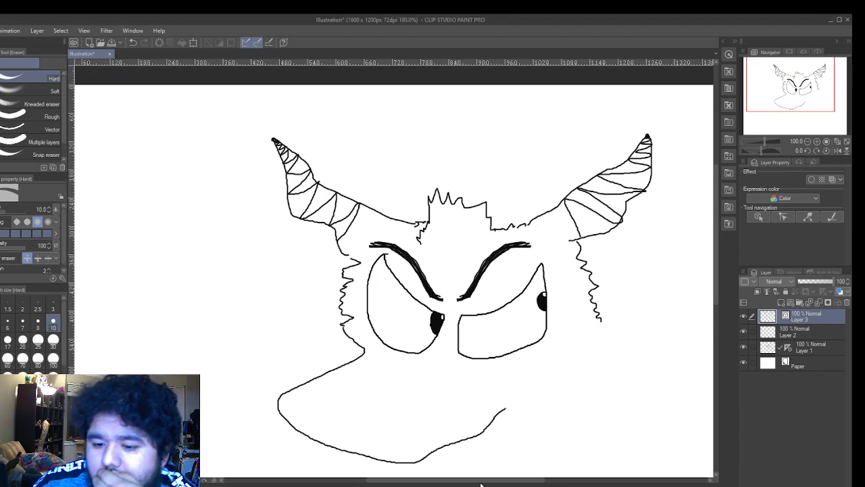
pyautogui.moveTo(484, 483); pyautogui.dragTo(504, 483)
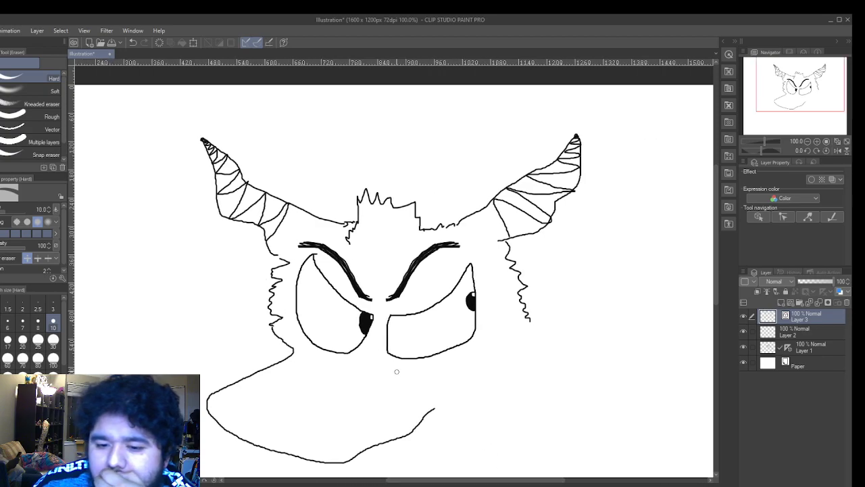
pyautogui.scroll(3, 396, 371)
pyautogui.moveTo(715, 253); pyautogui.dragTo(715, 268)
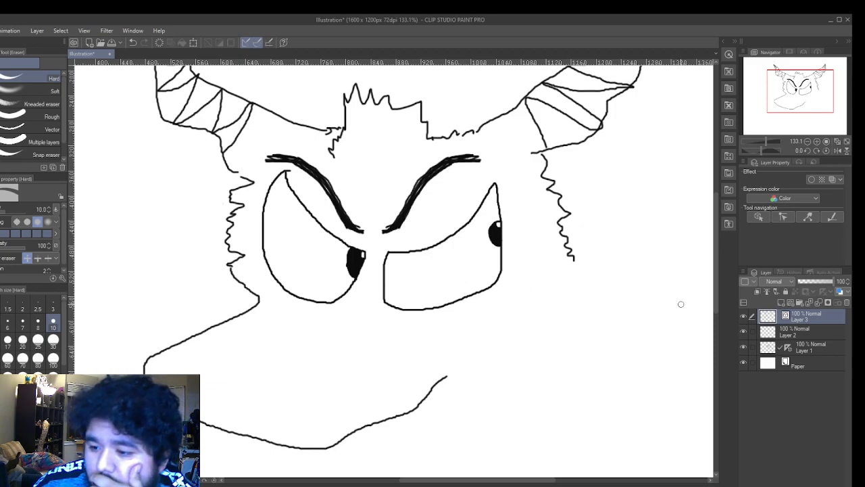
# - On Layer 1, thicken and extend both eyebrows with mirrored G-pen strokes, and add creases between the brows and beneath the inner eye corners
pyautogui.click(801, 347)
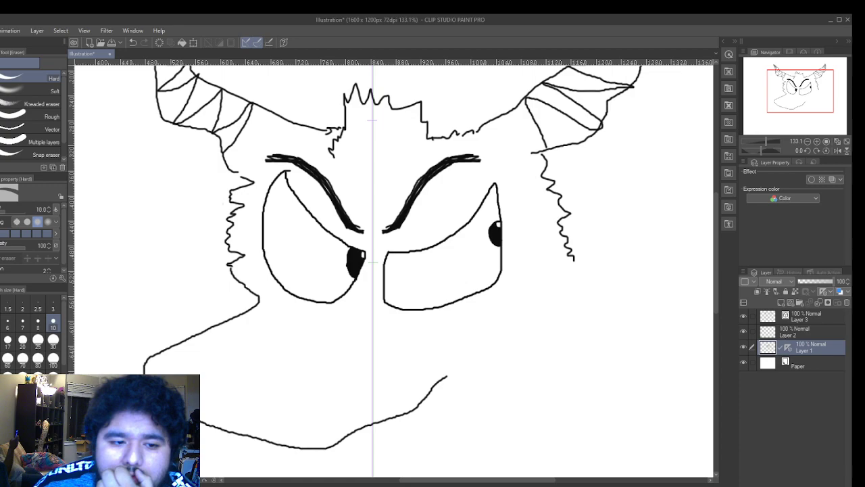
pyautogui.press('p')
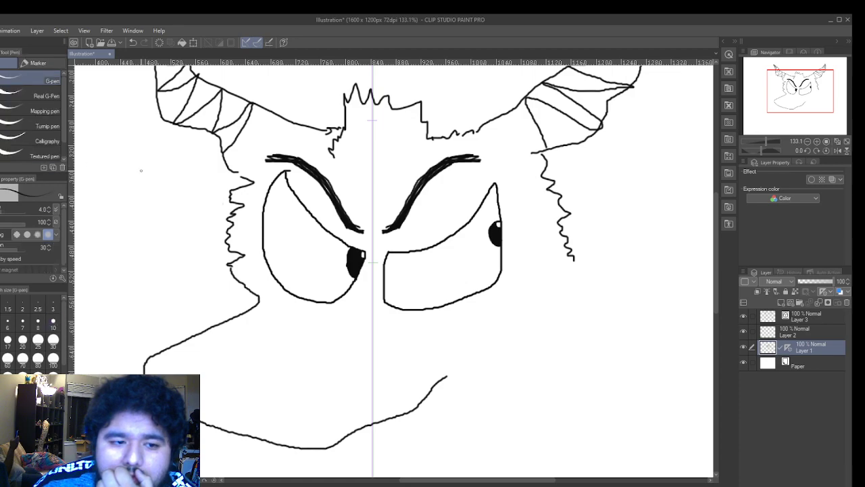
pyautogui.moveTo(268, 153)
pyautogui.mouseDown()
pyautogui.moveTo(286, 156)
pyautogui.moveTo(276, 156)
pyautogui.mouseUp()
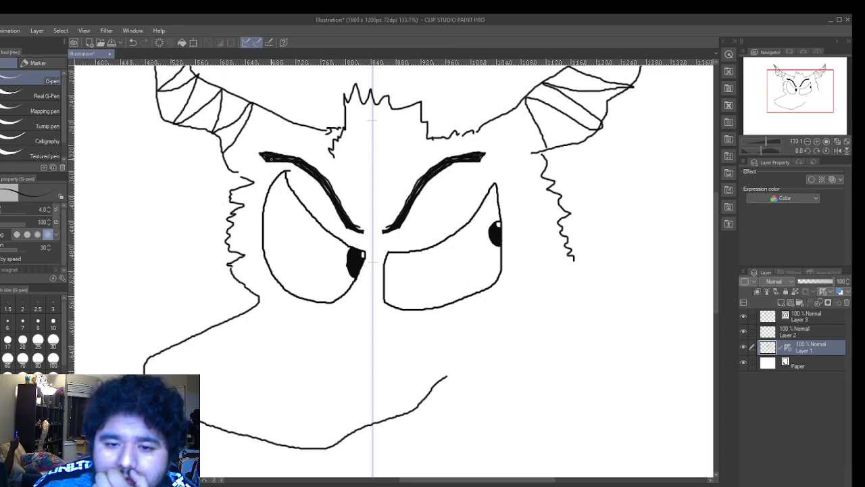
pyautogui.moveTo(291, 162); pyautogui.dragTo(305, 170)
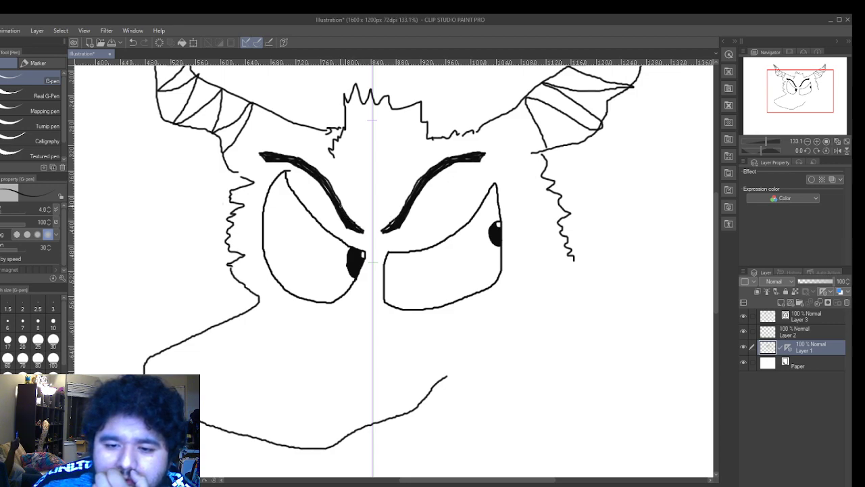
pyautogui.moveTo(312, 167)
pyautogui.mouseDown()
pyautogui.moveTo(300, 159)
pyautogui.moveTo(331, 190)
pyautogui.mouseUp()
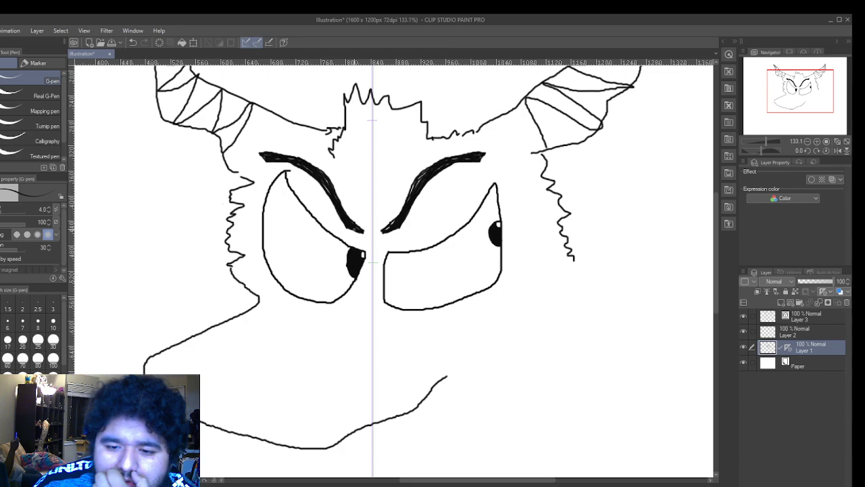
pyautogui.moveTo(361, 229); pyautogui.dragTo(367, 232)
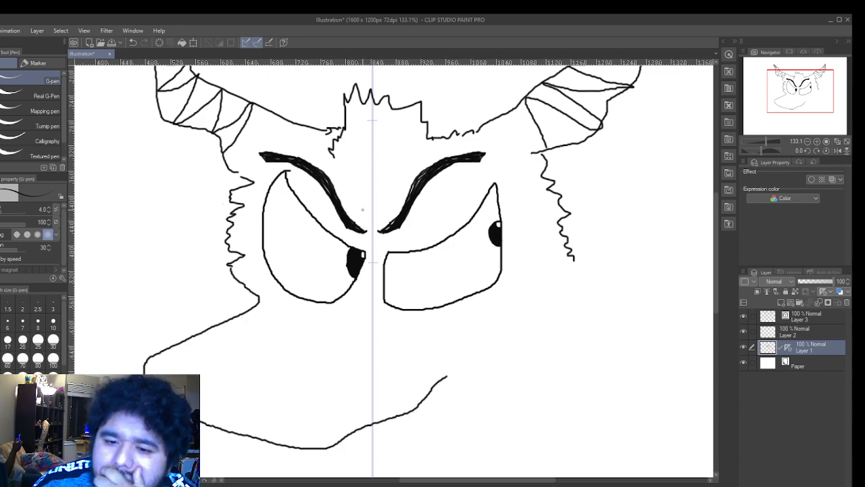
pyautogui.moveTo(360, 209)
pyautogui.mouseDown()
pyautogui.moveTo(365, 215)
pyautogui.moveTo(341, 181)
pyautogui.mouseUp()
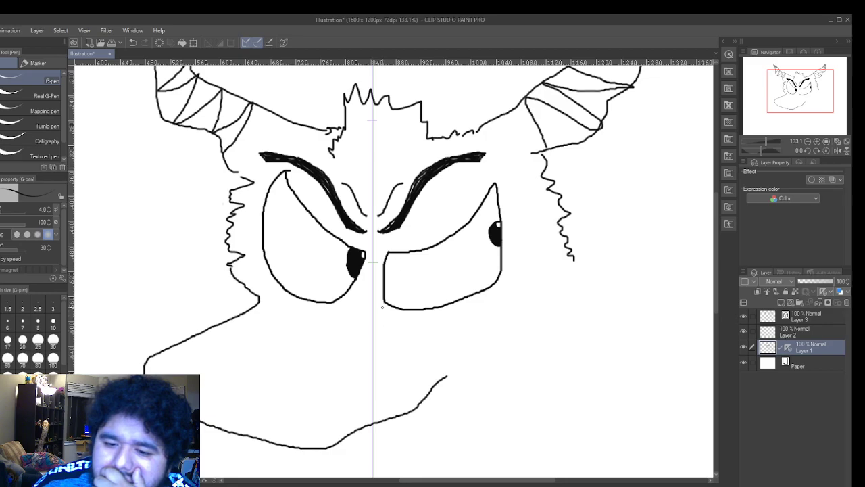
pyautogui.moveTo(364, 309); pyautogui.dragTo(363, 313)
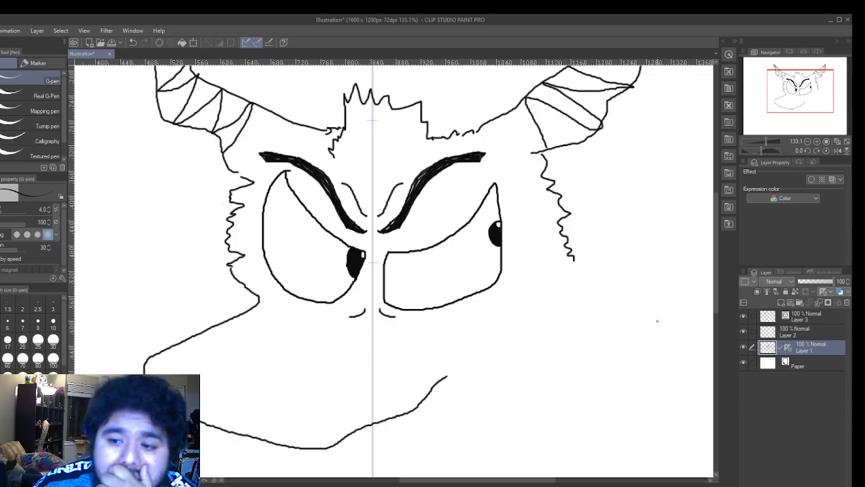
# - On Layer 2, extend the snout outline in a wavy line up to the right cheek and draw nostril marks near the snout's tip
pyautogui.click(794, 331)
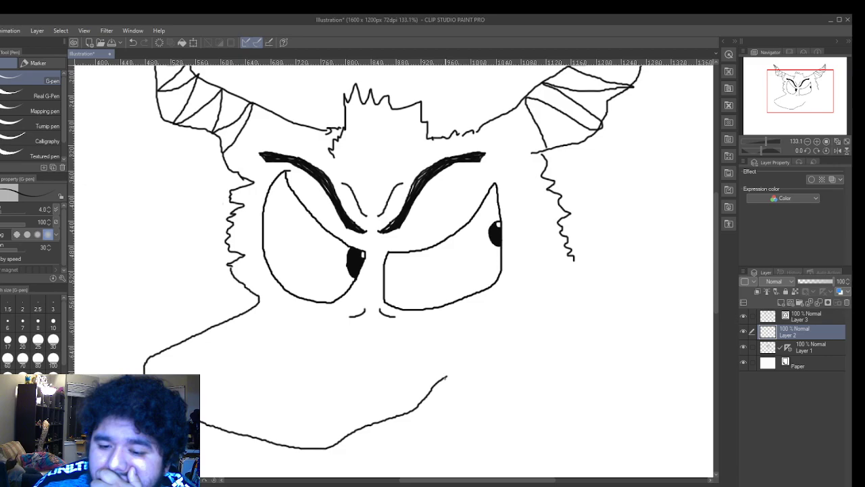
pyautogui.moveTo(470, 370)
pyautogui.mouseDown()
pyautogui.moveTo(482, 346)
pyautogui.moveTo(523, 325)
pyautogui.moveTo(511, 304)
pyautogui.mouseUp()
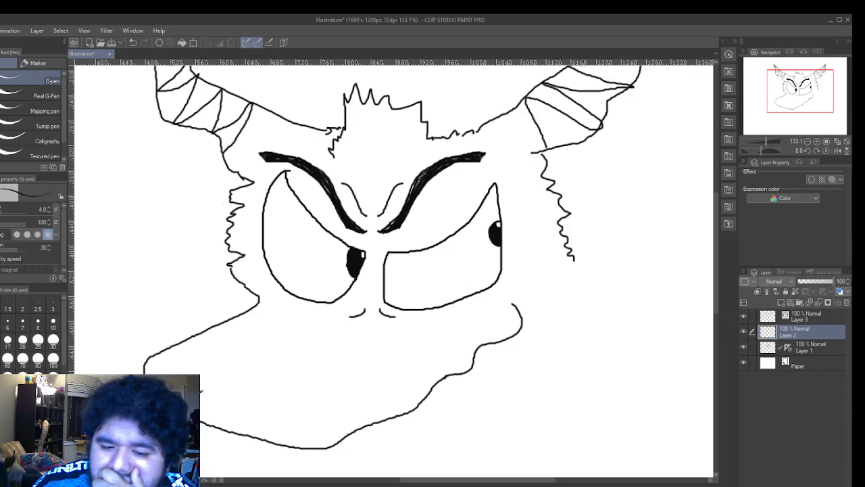
pyautogui.moveTo(211, 380); pyautogui.dragTo(234, 368)
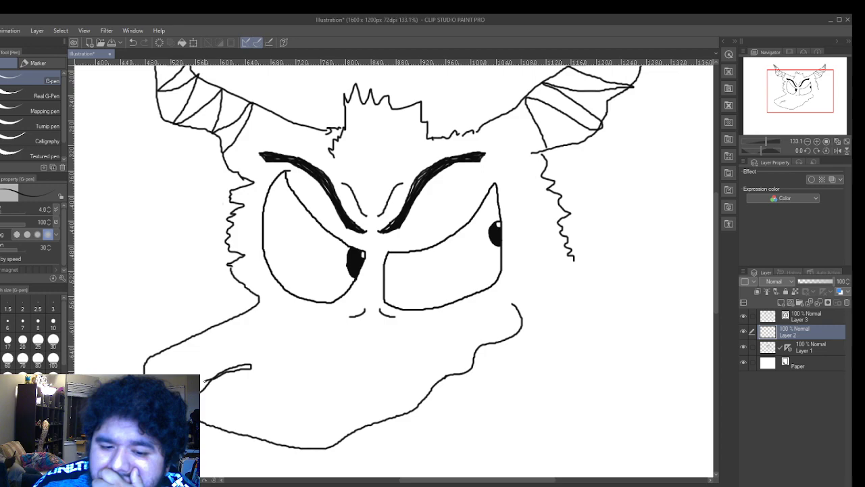
pyautogui.hotkey('ctrl', 'z')
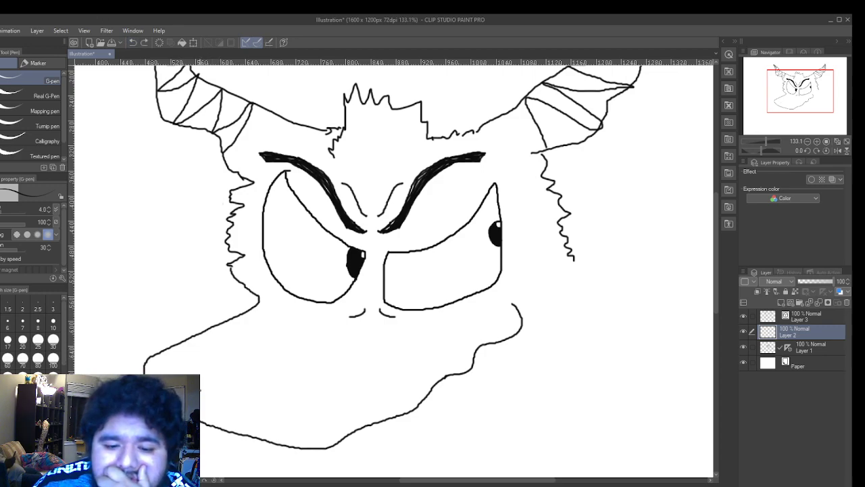
pyautogui.moveTo(223, 371); pyautogui.dragTo(241, 360)
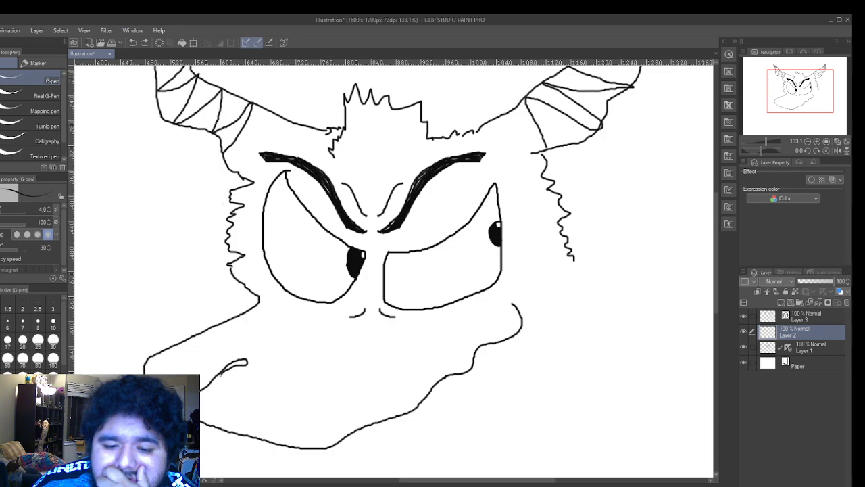
pyautogui.moveTo(218, 373); pyautogui.dragTo(200, 388)
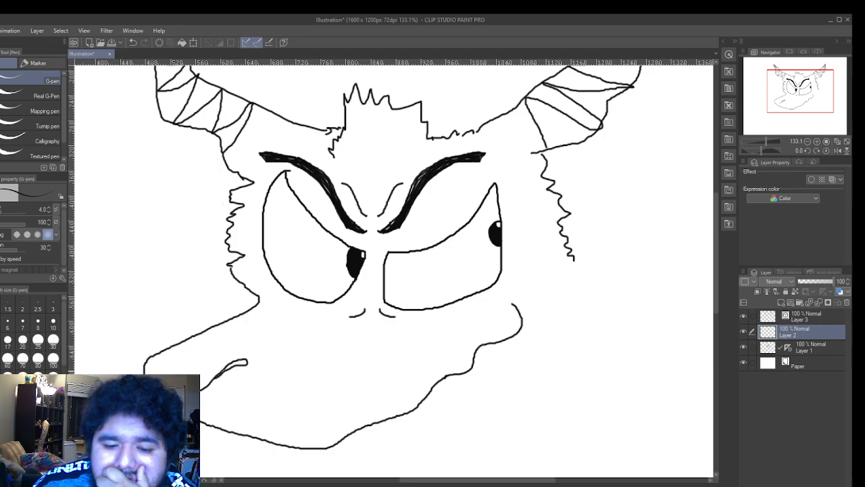
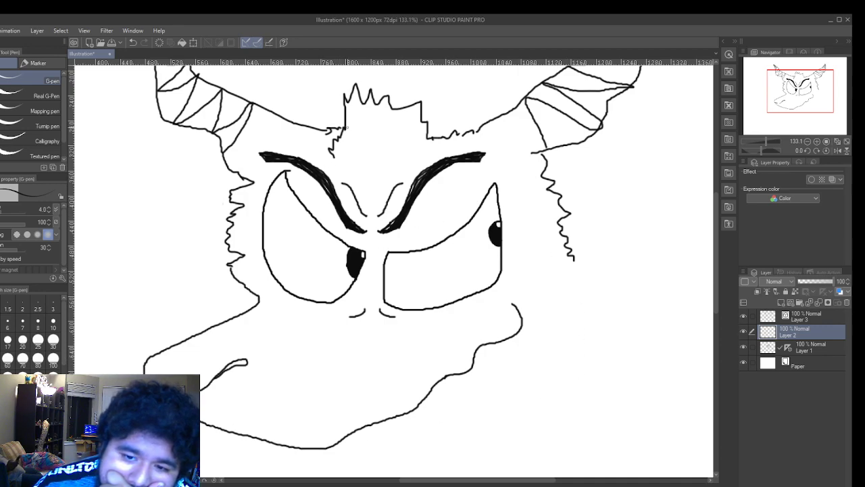
pyautogui.scroll(1, 345, 128)
pyautogui.scroll(-2, 345, 128)
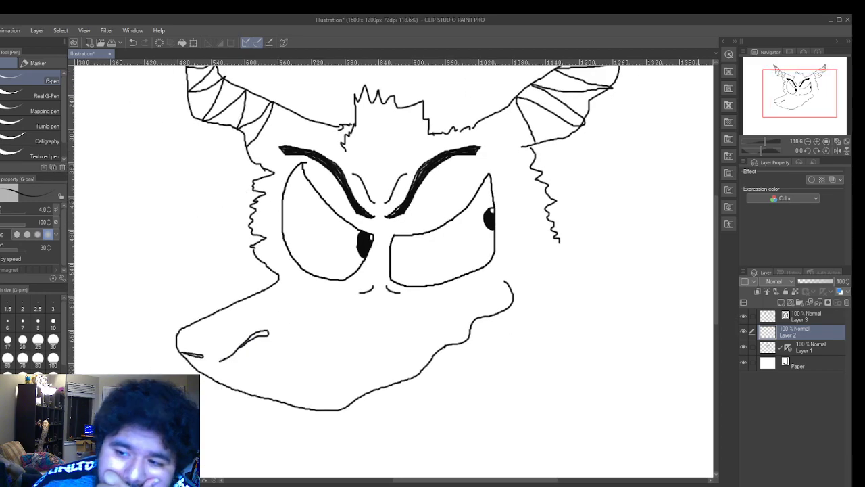
# - Erase the jagged hair tuft between the horns on Layer 2 with the Hard eraser, enlarging it to size 25
pyautogui.scroll(3, 737, 217)
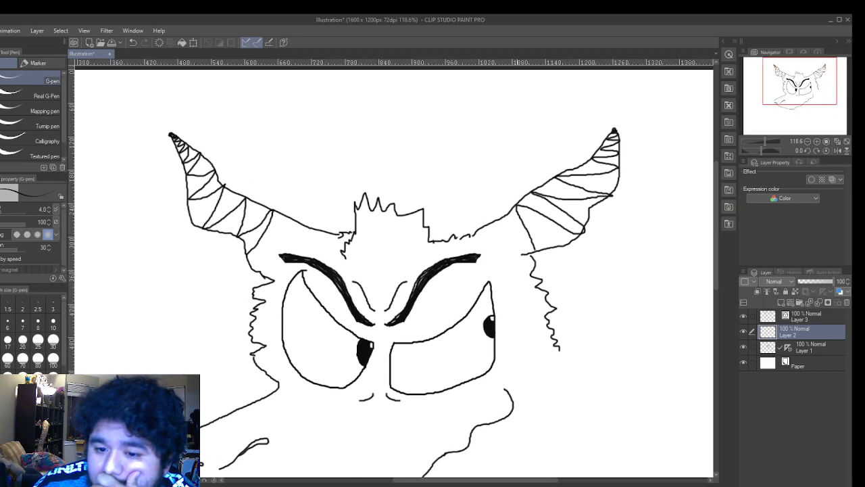
pyautogui.scroll(3, 379, 203)
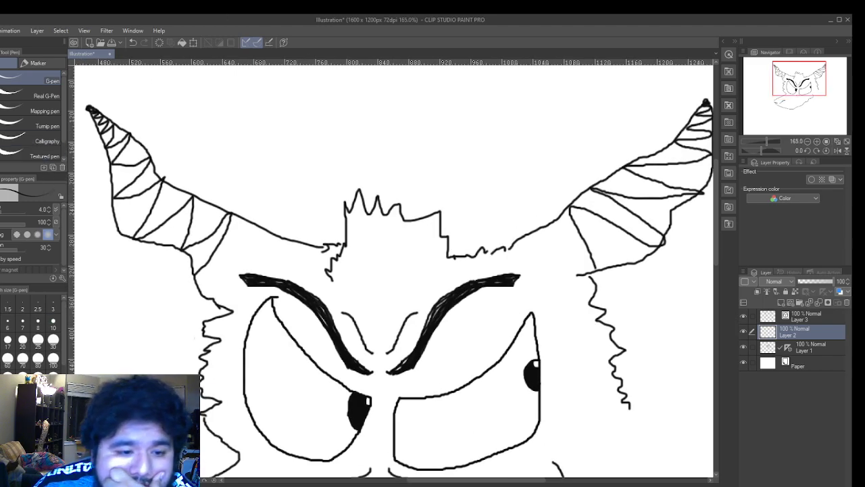
pyautogui.press('e')
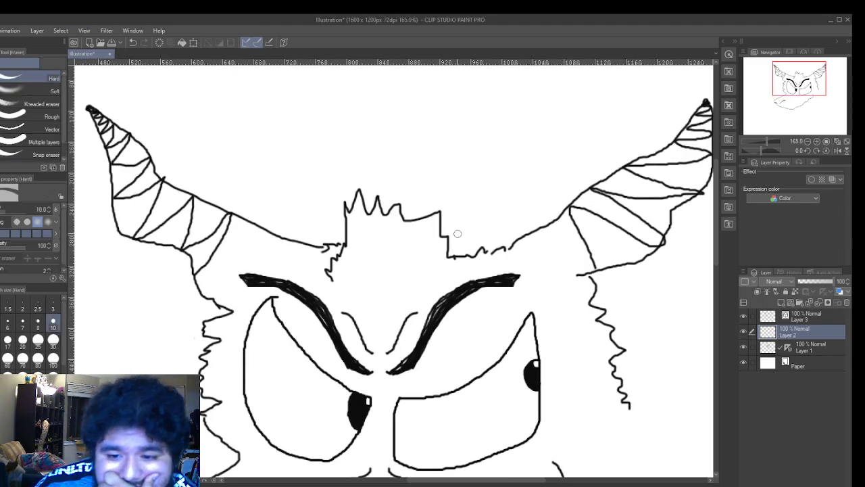
pyautogui.moveTo(333, 214); pyautogui.dragTo(356, 203)
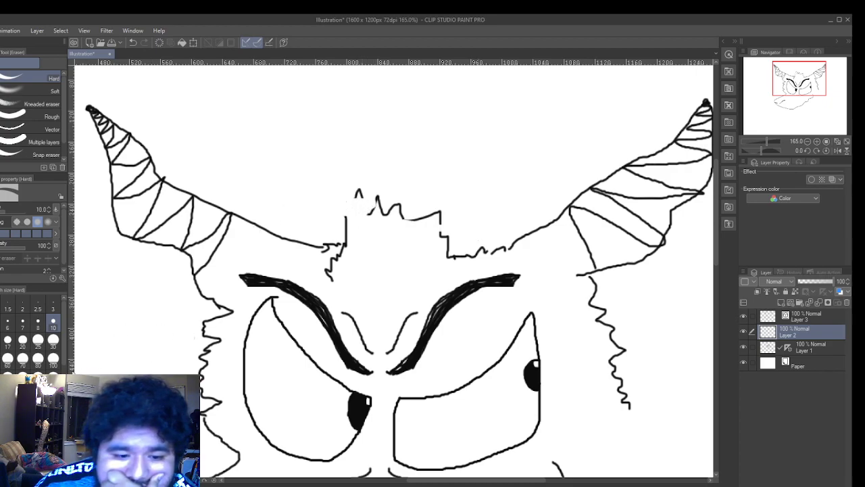
pyautogui.click(38, 345)
pyautogui.moveTo(532, 217)
pyautogui.mouseDown()
pyautogui.moveTo(294, 222)
pyautogui.moveTo(330, 210)
pyautogui.moveTo(474, 242)
pyautogui.moveTo(351, 243)
pyautogui.moveTo(344, 204)
pyautogui.moveTo(398, 223)
pyautogui.moveTo(403, 266)
pyautogui.moveTo(362, 284)
pyautogui.moveTo(316, 271)
pyautogui.mouseUp()
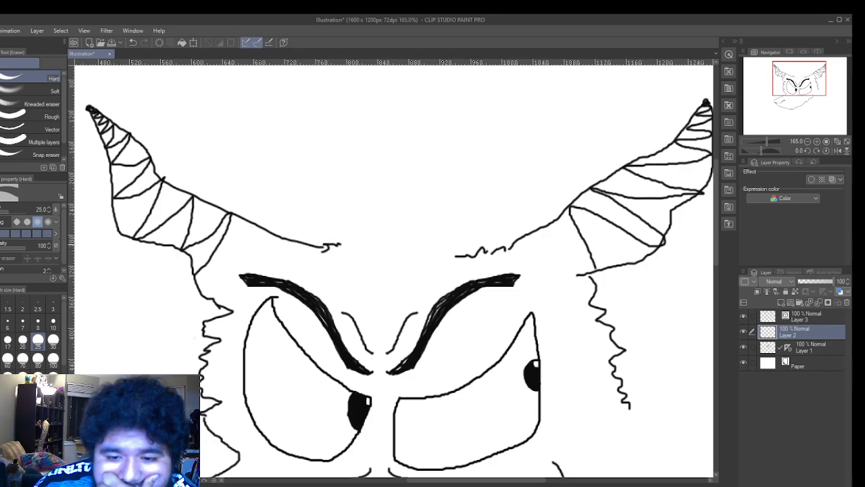
# - On Layer 3, erase the remaining head-top lines between the inner bases of both horns
pyautogui.click(806, 365)
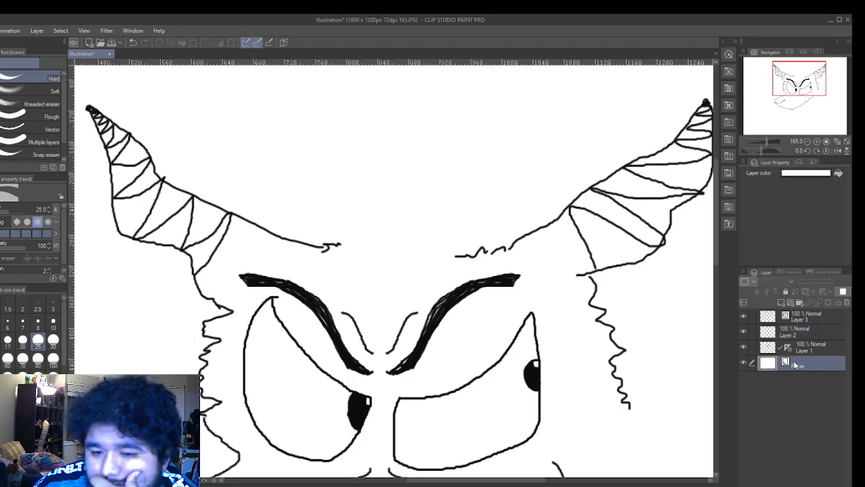
pyautogui.click(763, 314)
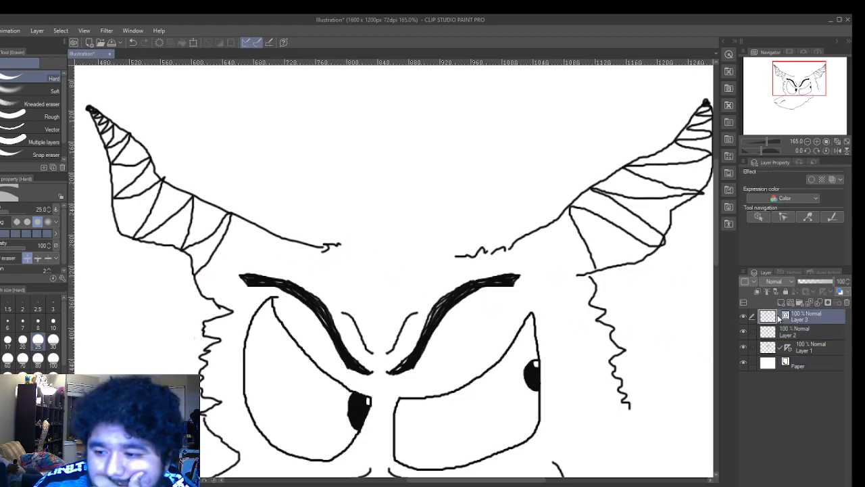
pyautogui.moveTo(329, 241)
pyautogui.mouseDown()
pyautogui.moveTo(280, 236)
pyautogui.moveTo(244, 219)
pyautogui.mouseUp()
pyautogui.moveTo(453, 241)
pyautogui.mouseDown()
pyautogui.moveTo(506, 252)
pyautogui.moveTo(553, 216)
pyautogui.mouseUp()
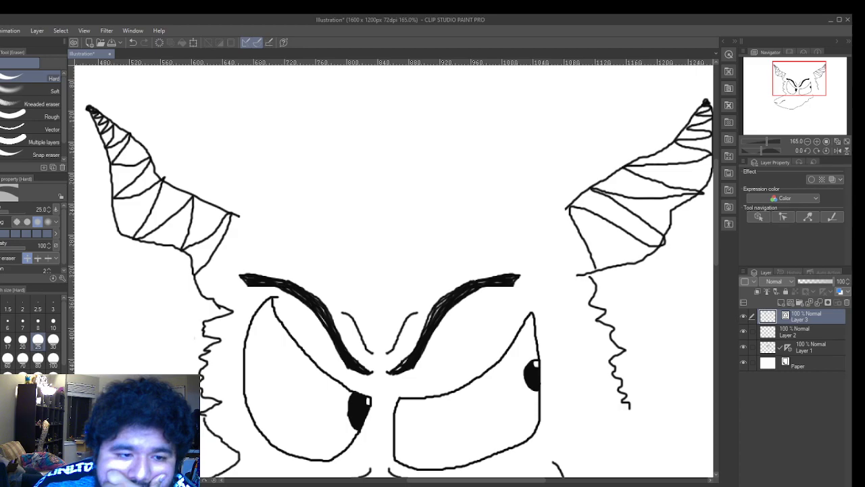
# - On Layer 2, draw tall spiky hair from one horn to the other with the G-pen, and retrace the right horn's base
pyautogui.press('p')
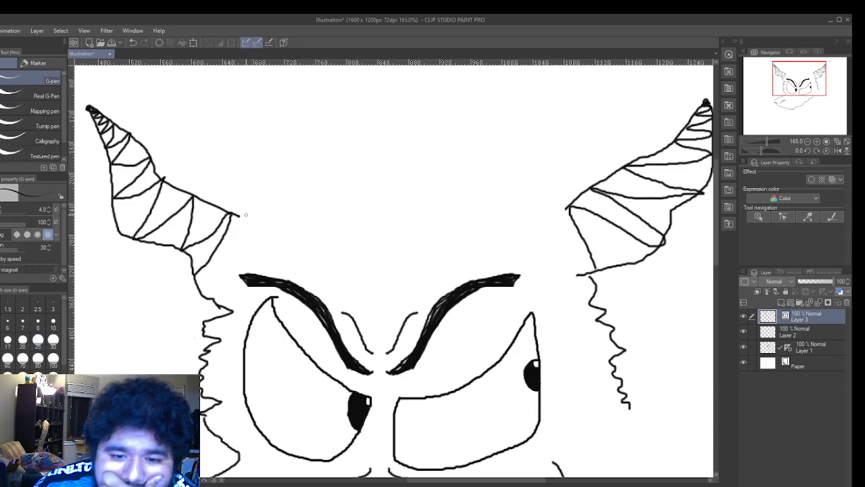
pyautogui.click(811, 334)
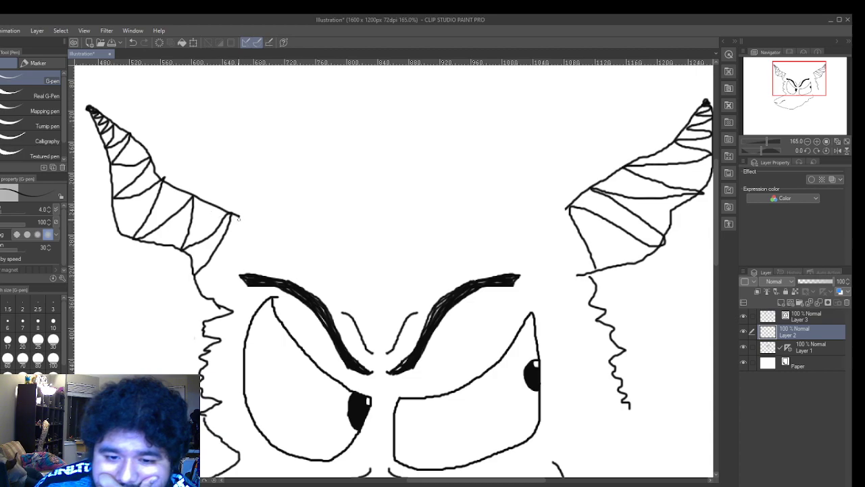
pyautogui.moveTo(238, 215)
pyautogui.mouseDown()
pyautogui.moveTo(268, 231)
pyautogui.moveTo(264, 206)
pyautogui.moveTo(298, 231)
pyautogui.moveTo(279, 143)
pyautogui.moveTo(298, 157)
pyautogui.moveTo(320, 205)
pyautogui.moveTo(317, 82)
pyautogui.moveTo(388, 215)
pyautogui.moveTo(394, 99)
pyautogui.moveTo(417, 124)
pyautogui.moveTo(455, 203)
pyautogui.moveTo(459, 110)
pyautogui.moveTo(486, 152)
pyautogui.moveTo(494, 232)
pyautogui.moveTo(515, 216)
pyautogui.moveTo(523, 227)
pyautogui.moveTo(570, 210)
pyautogui.mouseUp()
pyautogui.moveTo(590, 250); pyautogui.dragTo(599, 269)
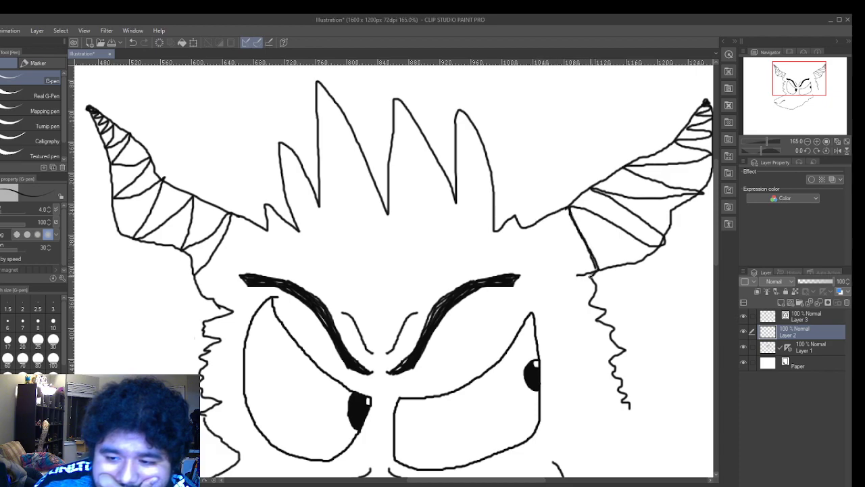
# - Retrace the left horn's base and the jagged cheek fur on both sides, erasing the stray line at the left fur's lower end
pyautogui.moveTo(593, 283)
pyautogui.mouseDown()
pyautogui.moveTo(592, 307)
pyautogui.moveTo(606, 312)
pyautogui.moveTo(599, 323)
pyautogui.moveTo(623, 357)
pyautogui.moveTo(612, 373)
pyautogui.moveTo(635, 417)
pyautogui.mouseUp()
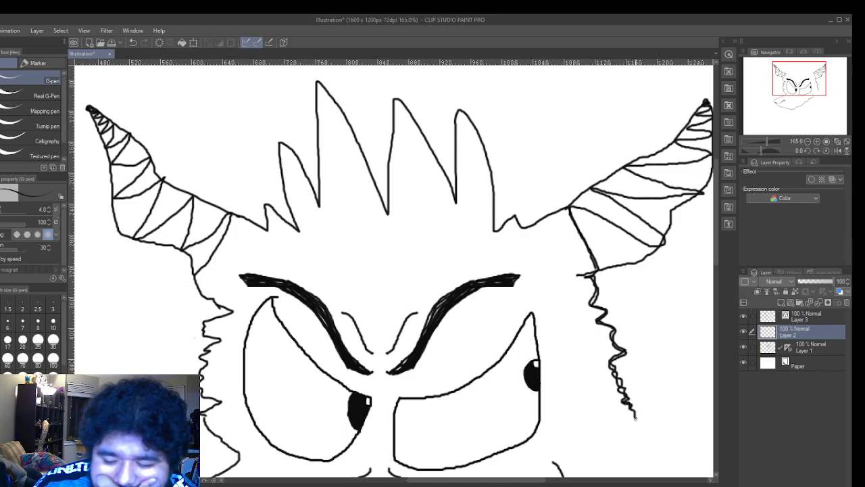
pyautogui.scroll(-2, 634, 409)
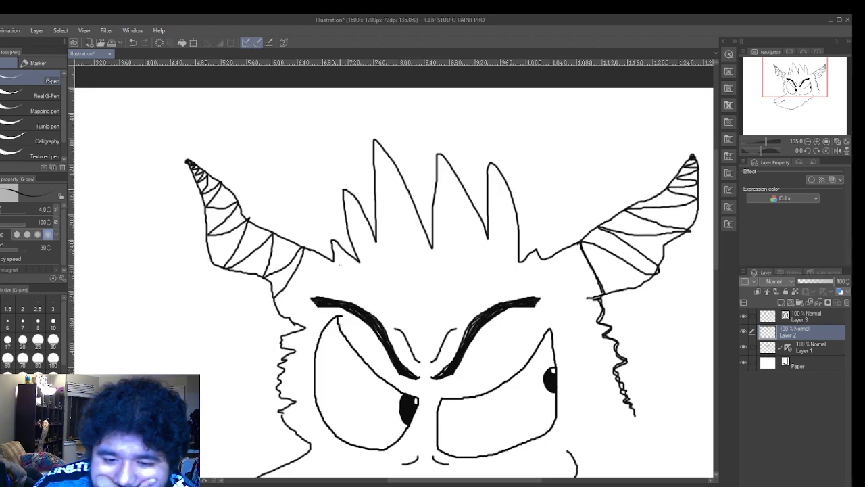
pyautogui.moveTo(306, 250)
pyautogui.mouseDown()
pyautogui.moveTo(276, 293)
pyautogui.moveTo(291, 321)
pyautogui.moveTo(279, 342)
pyautogui.mouseUp()
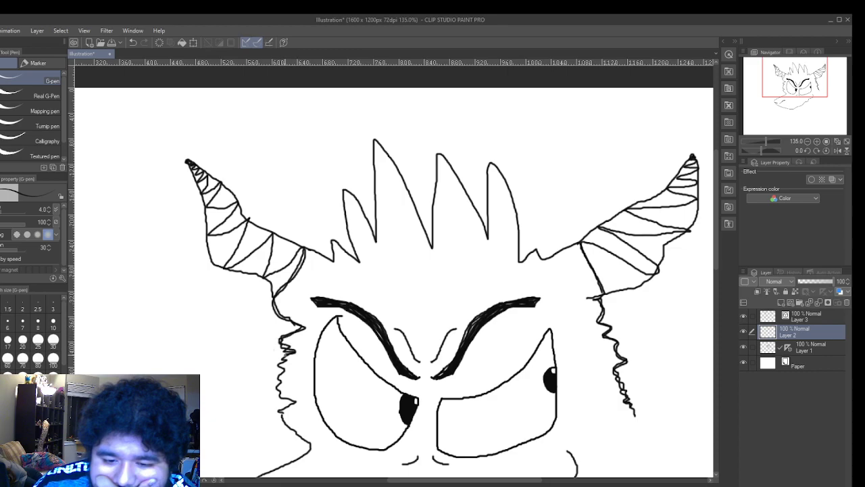
pyautogui.moveTo(285, 390)
pyautogui.mouseDown()
pyautogui.moveTo(277, 399)
pyautogui.moveTo(297, 402)
pyautogui.moveTo(269, 412)
pyautogui.mouseUp()
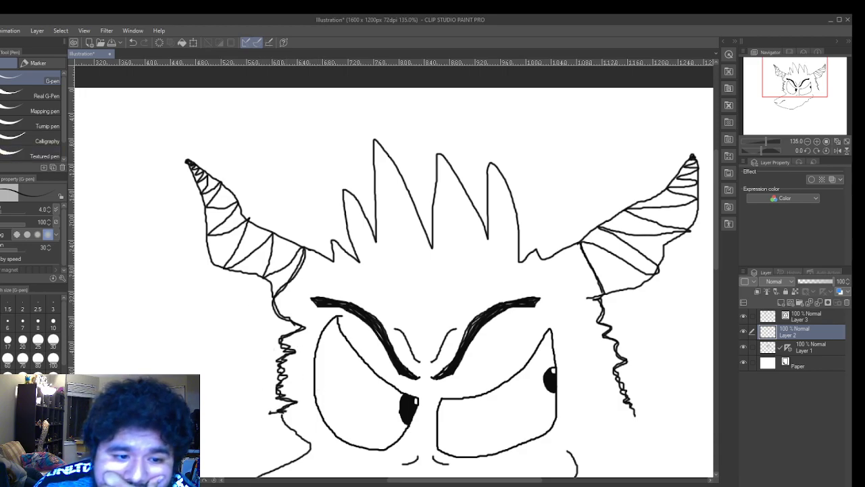
pyautogui.press('e')
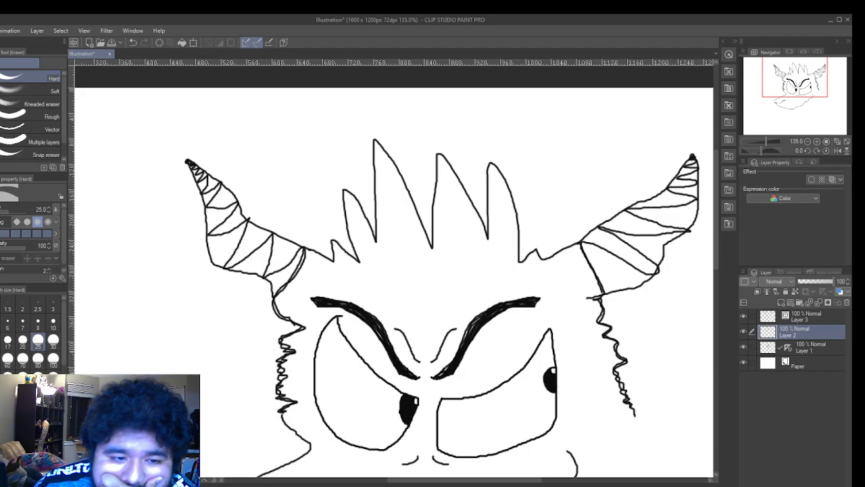
pyautogui.press('p')
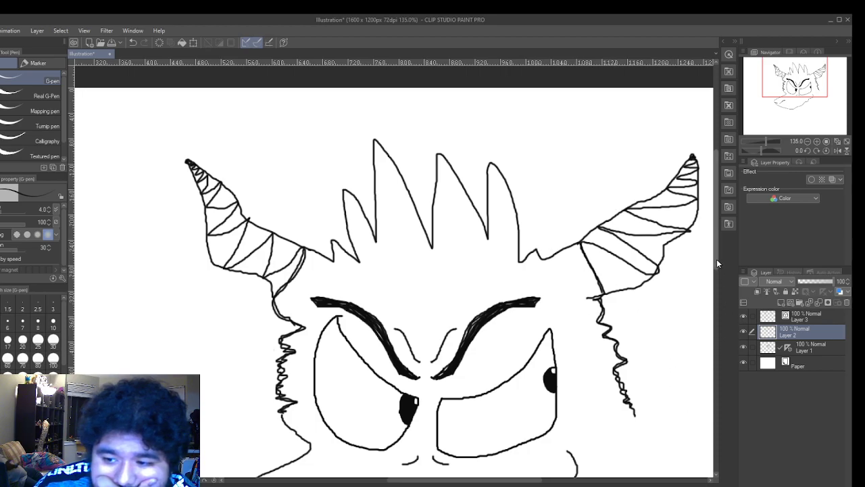
# - Retrace the snout outline from the left cheek around its tip and underside, extending a second curve up to the right cheek
pyautogui.scroll(-5, 717, 259)
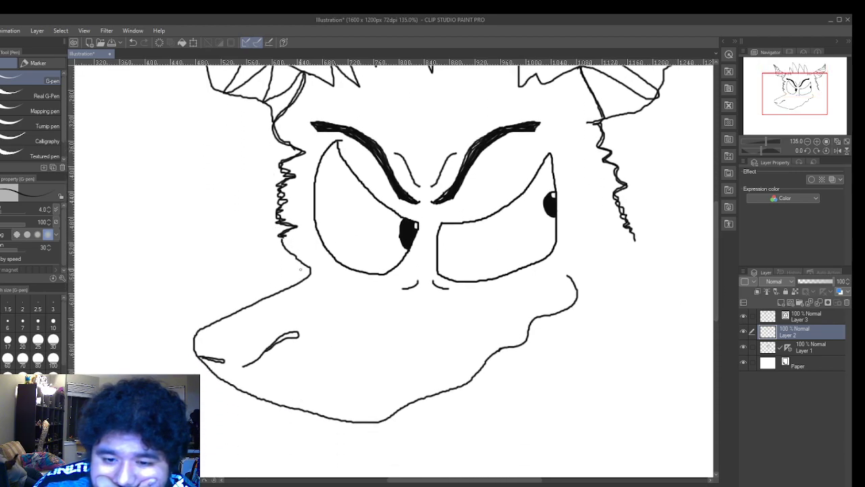
pyautogui.moveTo(282, 248)
pyautogui.mouseDown()
pyautogui.moveTo(308, 268)
pyautogui.moveTo(308, 281)
pyautogui.moveTo(194, 335)
pyautogui.mouseUp()
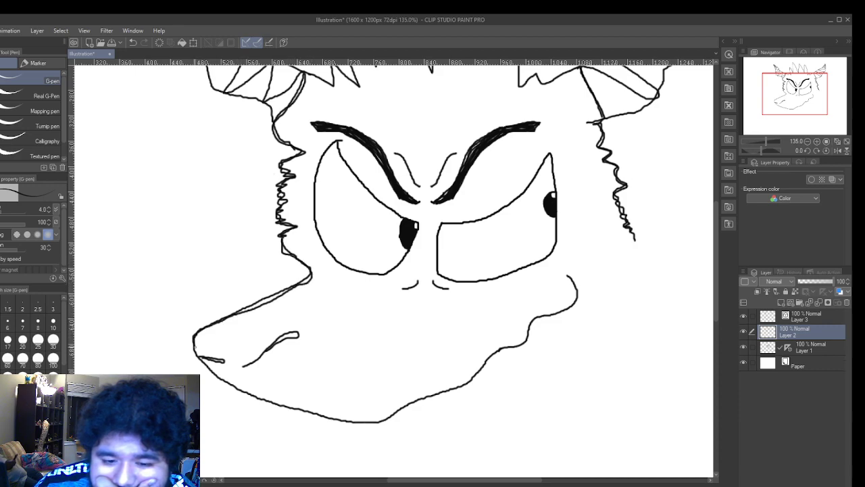
pyautogui.moveTo(210, 371); pyautogui.dragTo(217, 376)
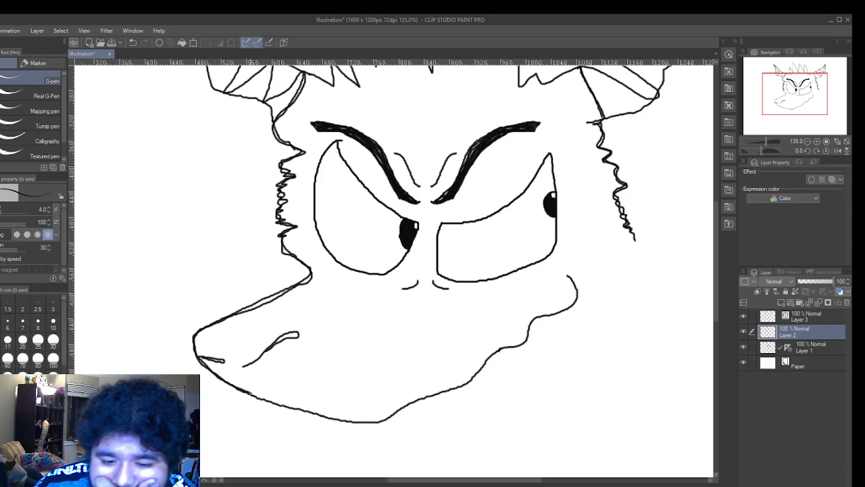
pyautogui.moveTo(307, 410); pyautogui.dragTo(365, 424)
pyautogui.moveTo(415, 403)
pyautogui.mouseDown()
pyautogui.moveTo(497, 384)
pyautogui.moveTo(593, 311)
pyautogui.mouseUp()
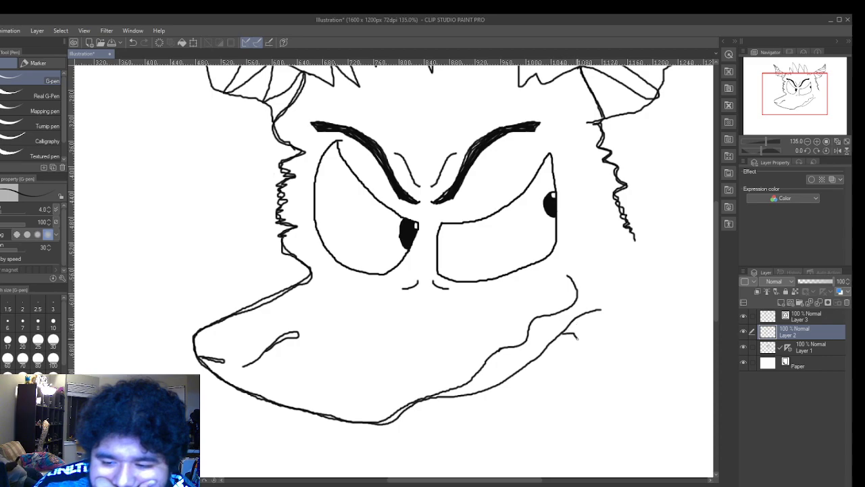
# - Draw a jagged furry jaw curving down beneath the snout's right end, and a jagged line sloping outward from the right cheek fur
pyautogui.moveTo(579, 362)
pyautogui.mouseDown()
pyautogui.moveTo(592, 361)
pyautogui.moveTo(598, 395)
pyautogui.moveTo(579, 452)
pyautogui.moveTo(541, 475)
pyautogui.moveTo(561, 473)
pyautogui.mouseUp()
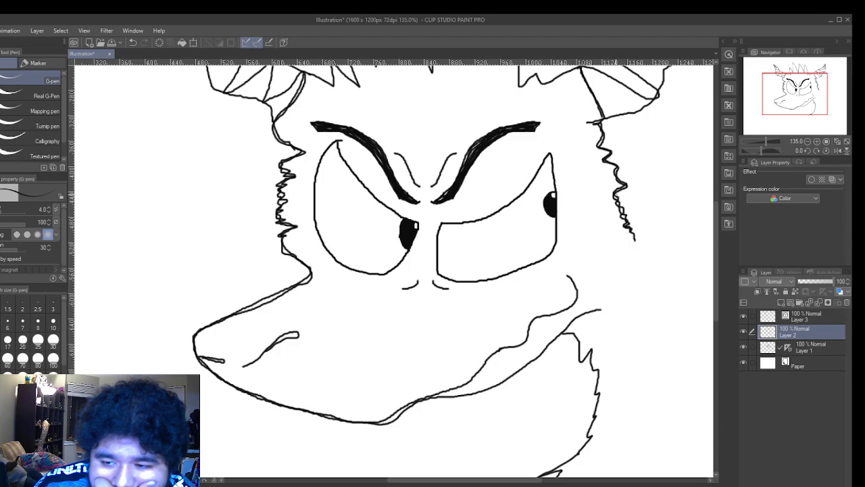
pyautogui.moveTo(614, 191)
pyautogui.mouseDown()
pyautogui.moveTo(649, 196)
pyautogui.moveTo(713, 229)
pyautogui.mouseUp()
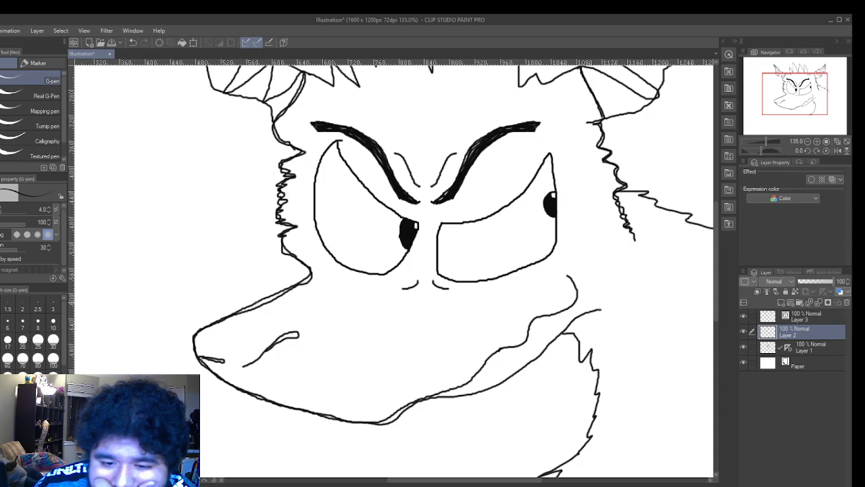
# - Shade the insides of the nostril marks grey with the Soft bleed watercolor brush at size 5
pyautogui.scroll(4, 279, 336)
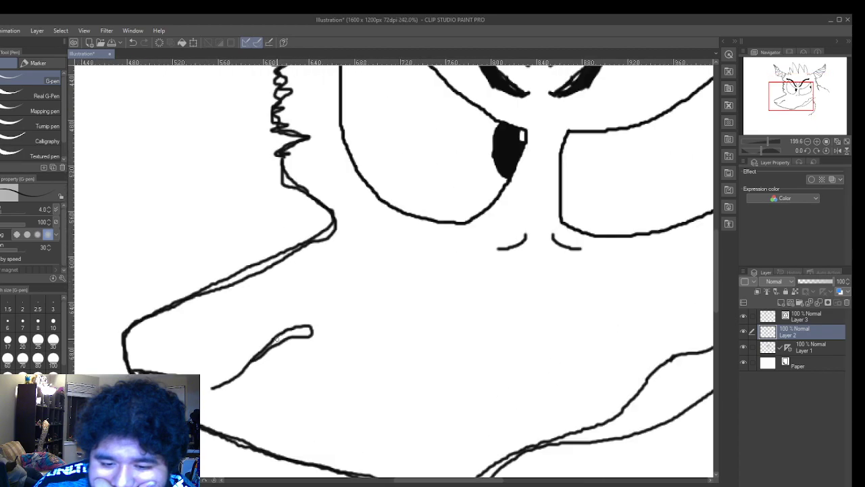
pyautogui.scroll(2, 276, 340)
pyautogui.scroll(-1, 275, 340)
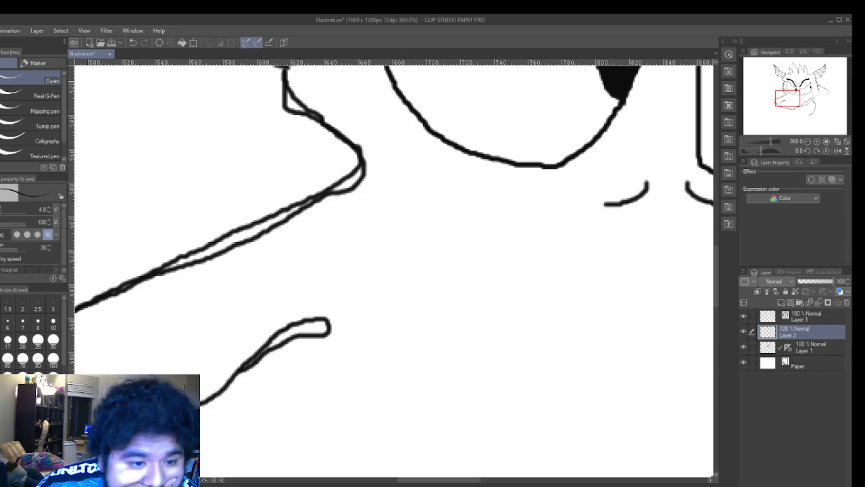
pyautogui.press('b')
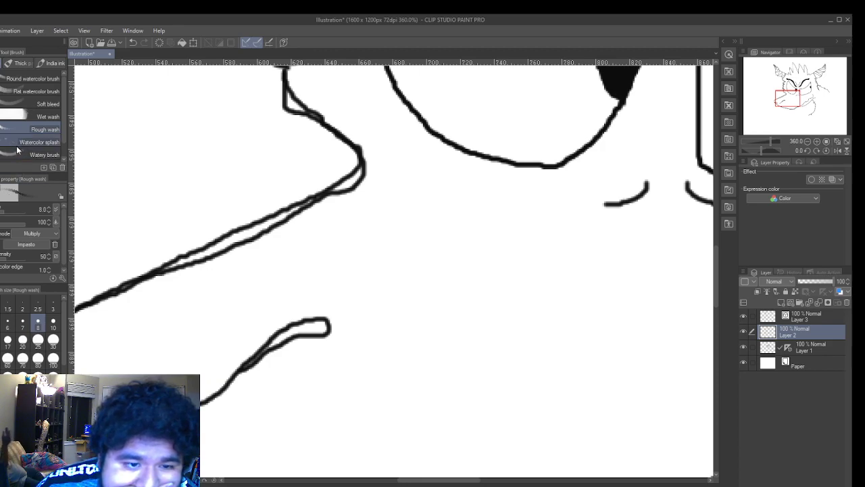
pyautogui.click(22, 108)
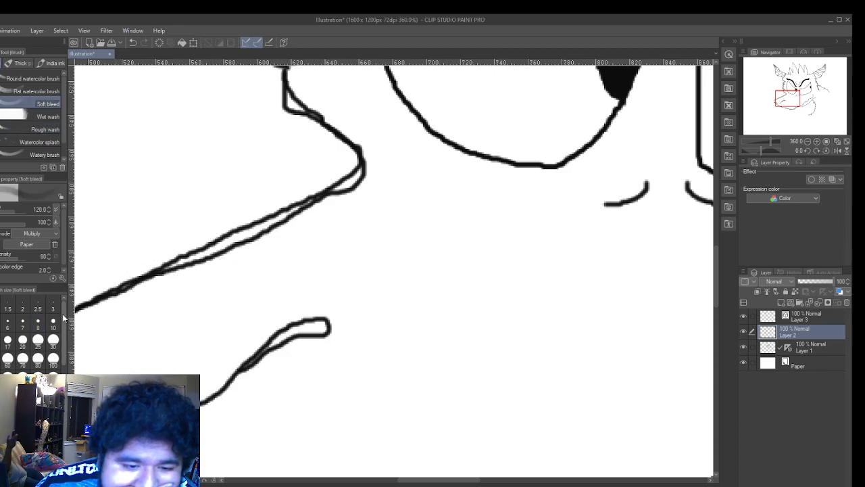
pyautogui.click(0, 328)
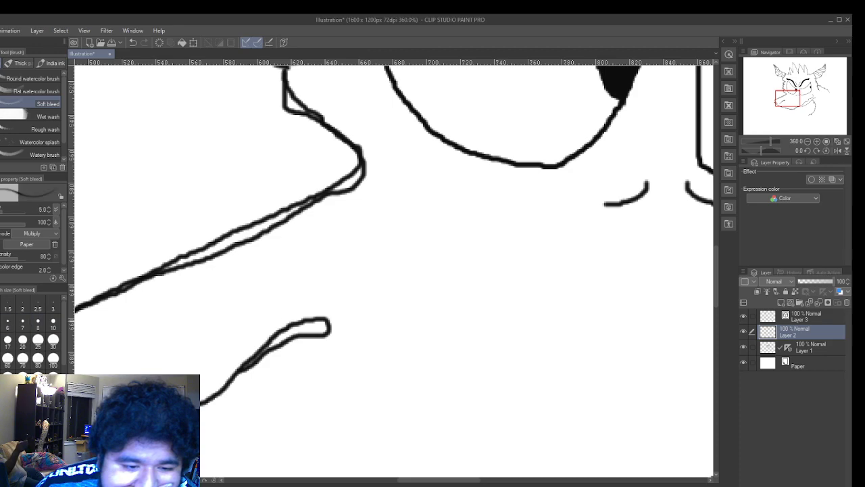
pyautogui.moveTo(272, 343); pyautogui.dragTo(311, 329)
pyautogui.moveTo(313, 329)
pyautogui.mouseDown()
pyautogui.moveTo(324, 329)
pyautogui.moveTo(304, 326)
pyautogui.moveTo(326, 326)
pyautogui.moveTo(288, 335)
pyautogui.mouseUp()
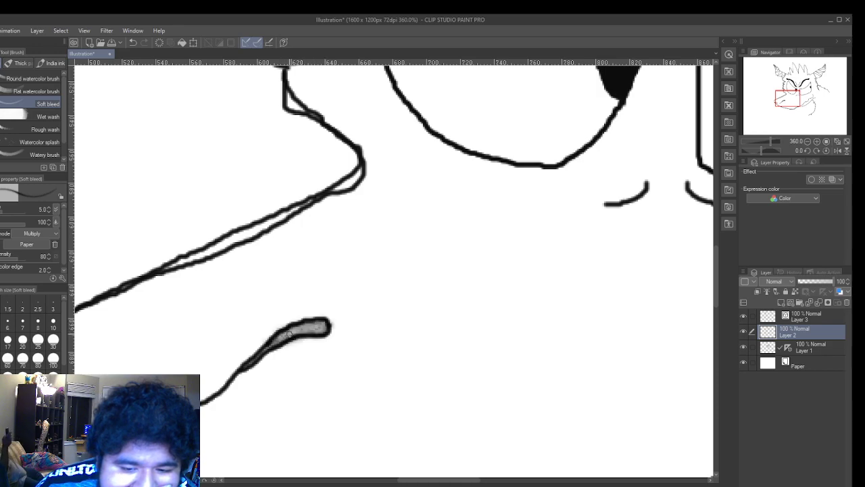
pyautogui.scroll(-2, 273, 345)
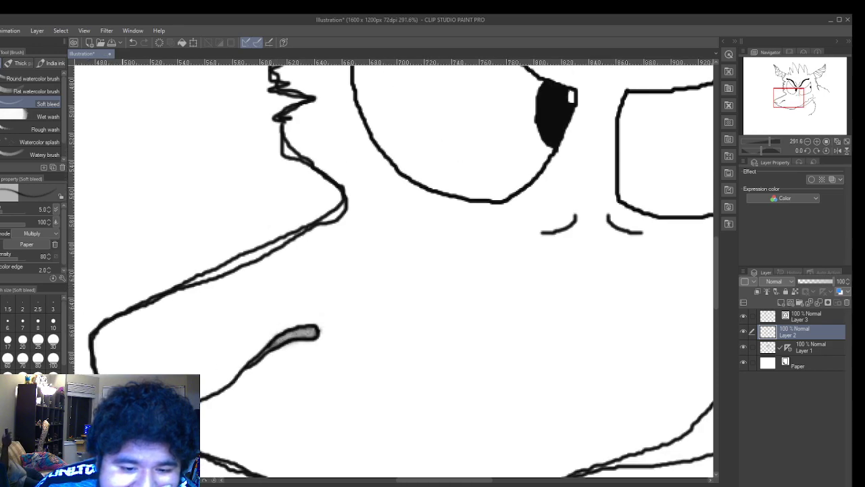
pyautogui.scroll(2, 311, 331)
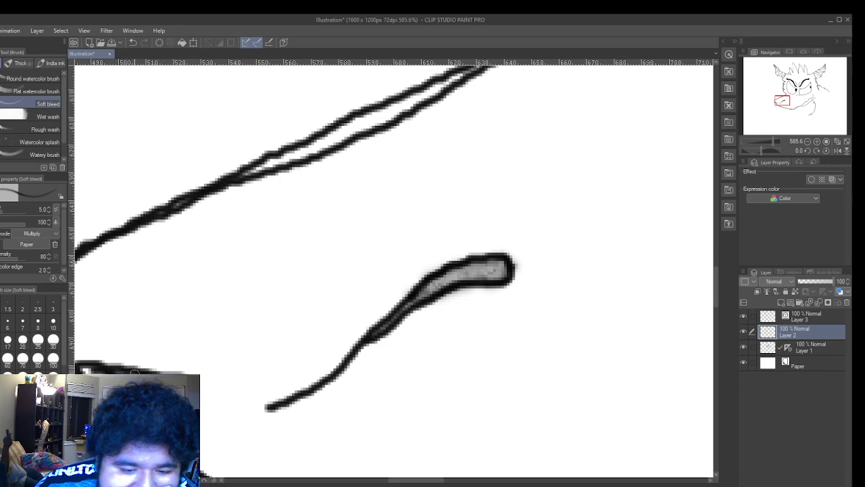
pyautogui.scroll(-2, 167, 379)
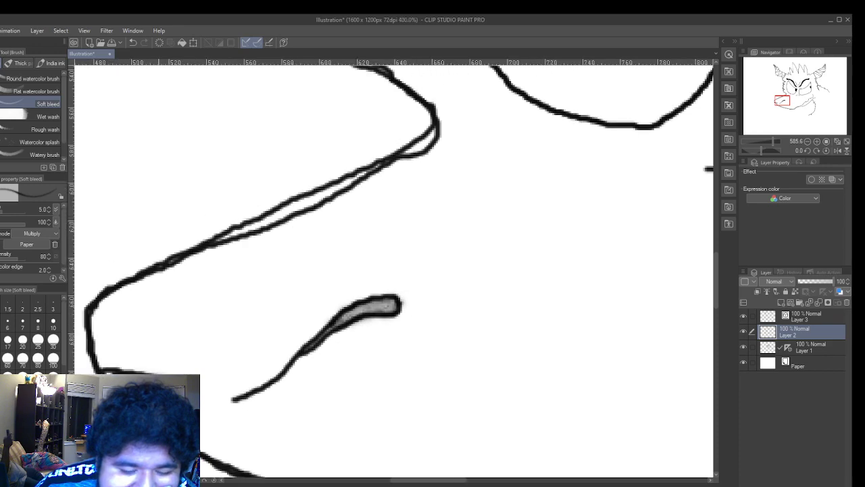
pyautogui.scroll(-3, 566, 282)
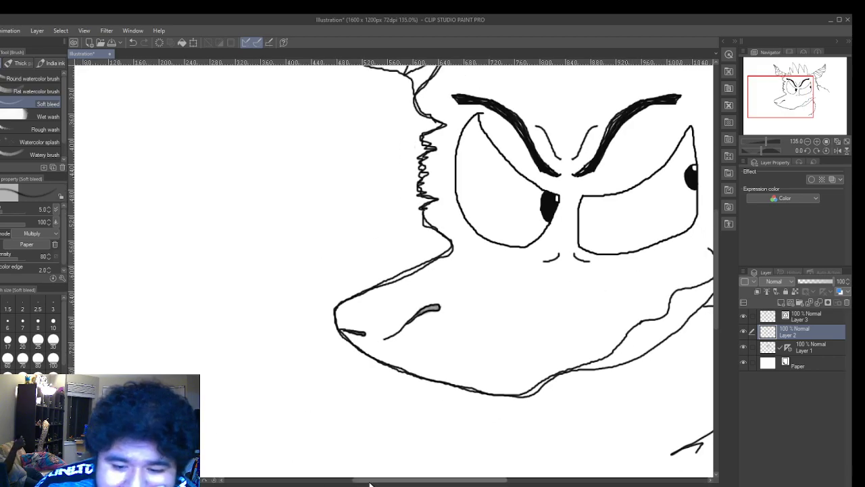
pyautogui.hscroll(5, 569, 311)
pyautogui.scroll(1, 392, 271)
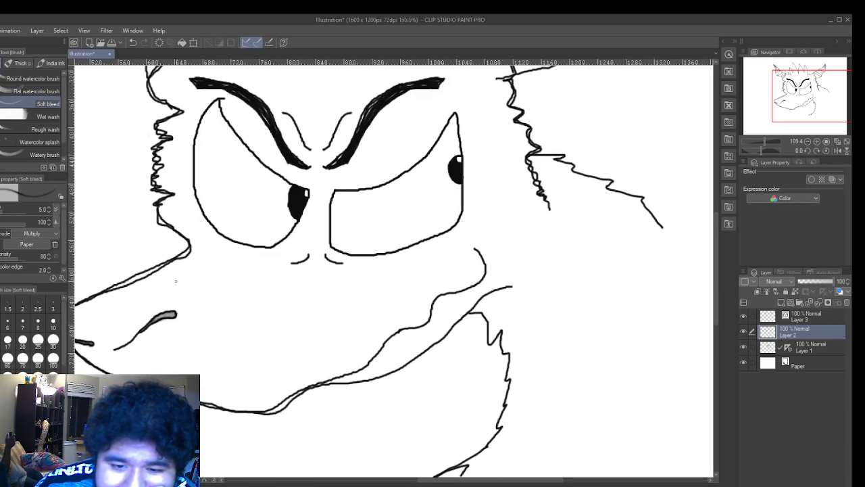
pyautogui.scroll(-2, 392, 270)
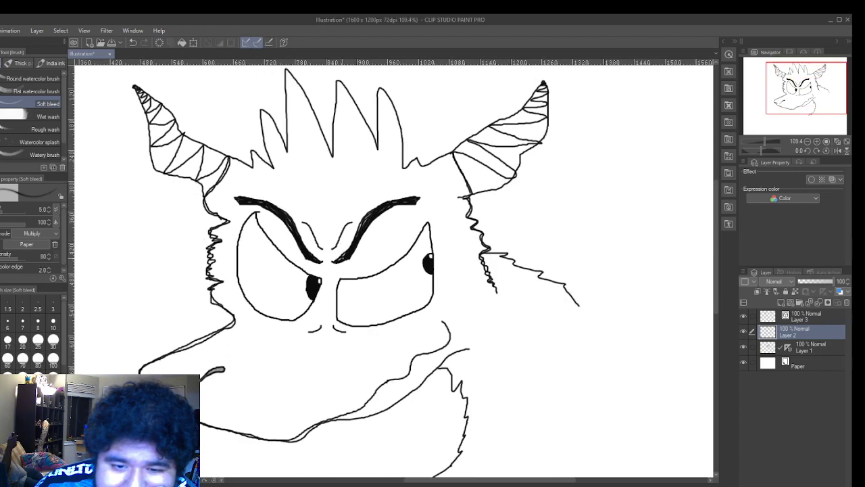
# - Examine the drawn head up close and at a distance, from the horns and hair down to the snout and jaw
pyautogui.scroll(-1, 351, 271)
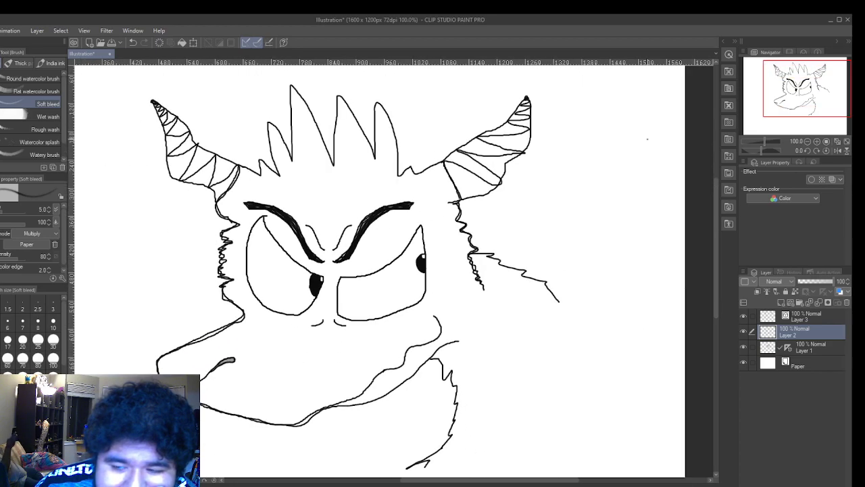
pyautogui.moveTo(715, 215); pyautogui.dragTo(716, 197)
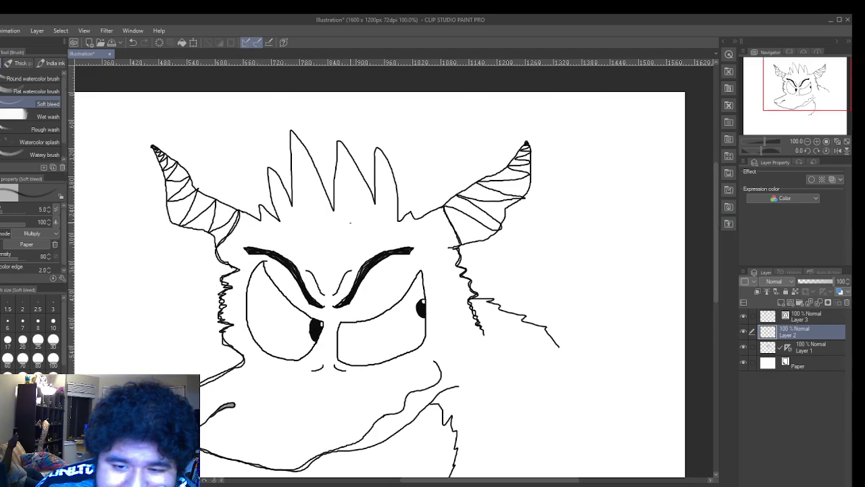
pyautogui.scroll(4, 338, 203)
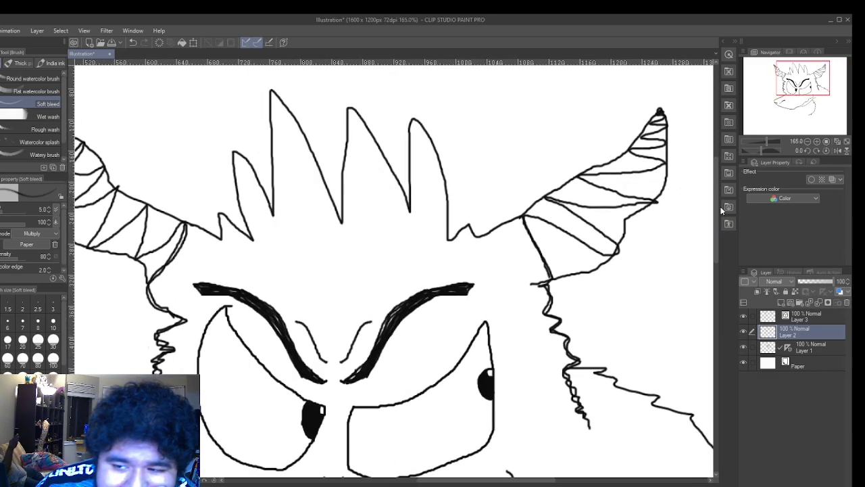
pyautogui.scroll(1, 313, 172)
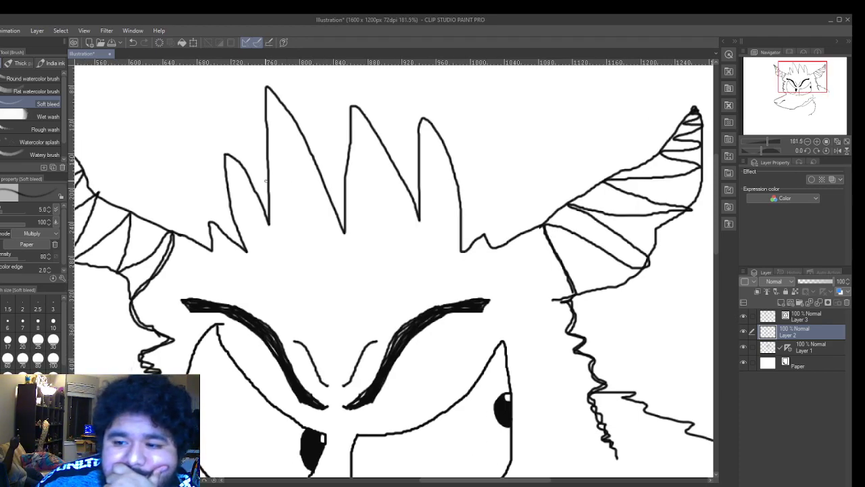
pyautogui.scroll(-3, 266, 180)
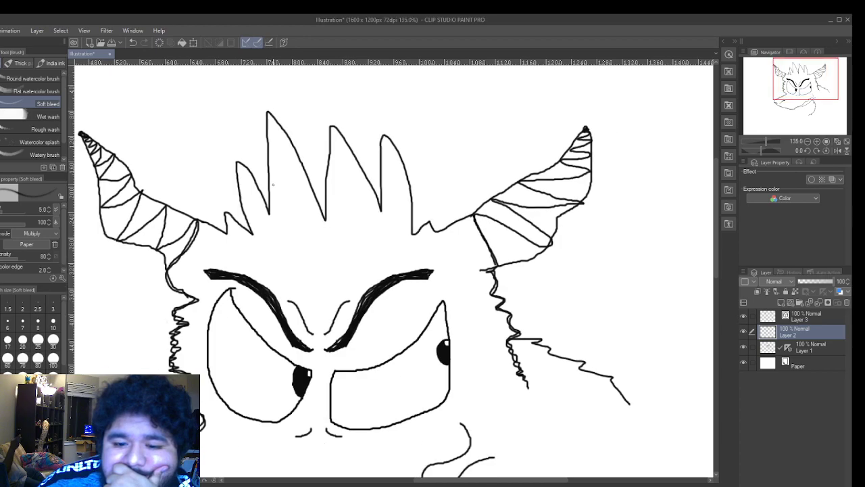
pyautogui.scroll(-2, 273, 184)
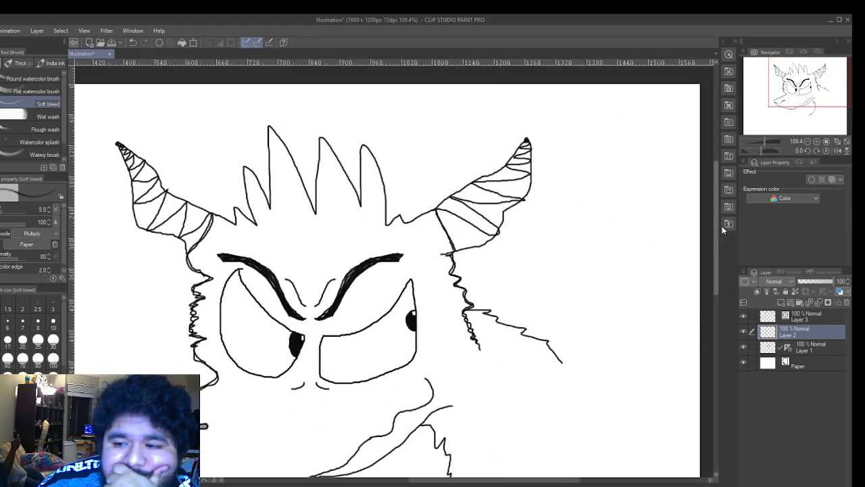
pyautogui.moveTo(716, 210); pyautogui.dragTo(719, 248)
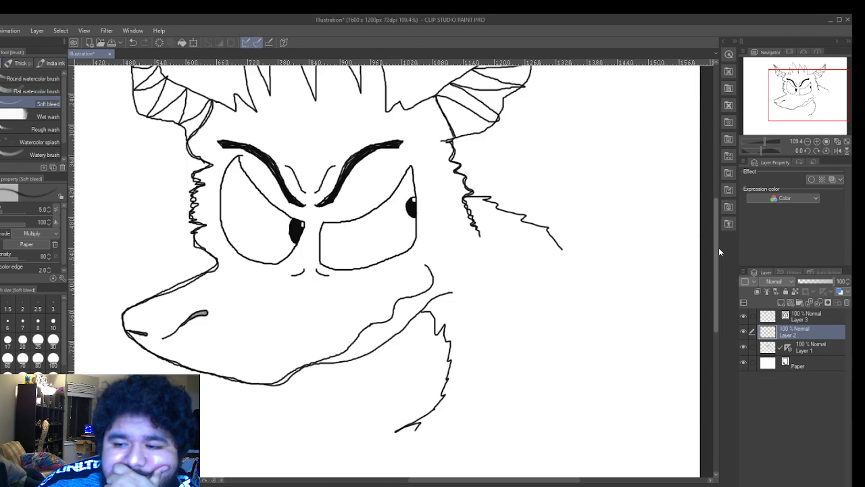
pyautogui.moveTo(719, 248); pyautogui.dragTo(718, 240)
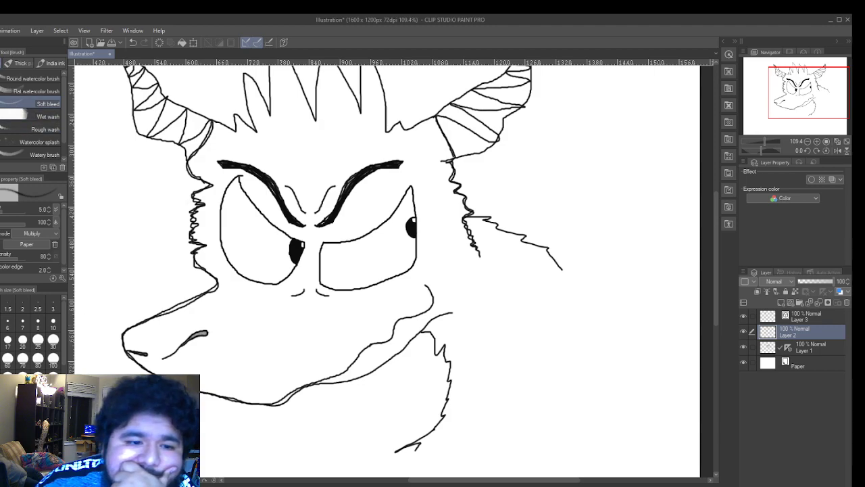
# - Draw a rounded body outline with the G-pen from the right shoulder line around to the jaw's lower tip, adding a short line at the mouth corner
pyautogui.press('p')
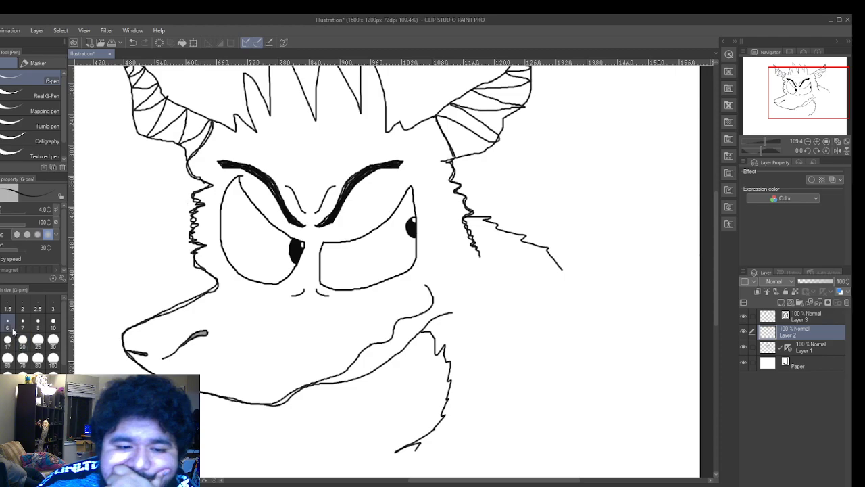
pyautogui.click(8, 325)
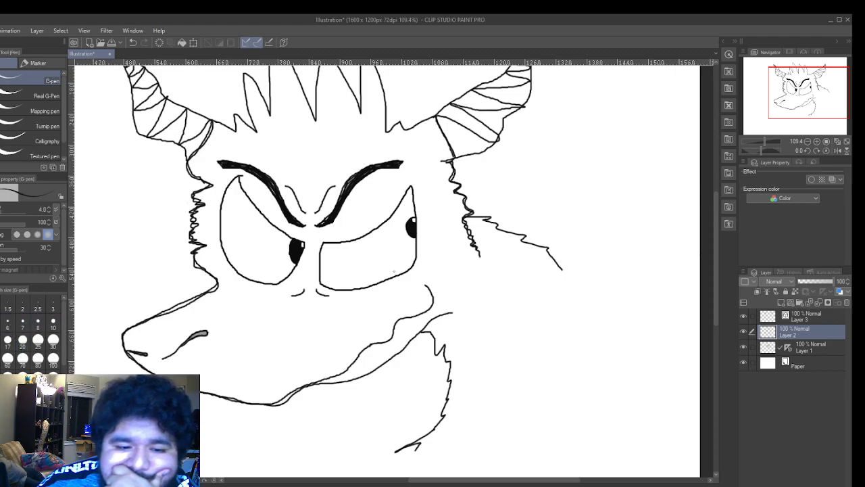
pyautogui.moveTo(561, 268); pyautogui.dragTo(568, 274)
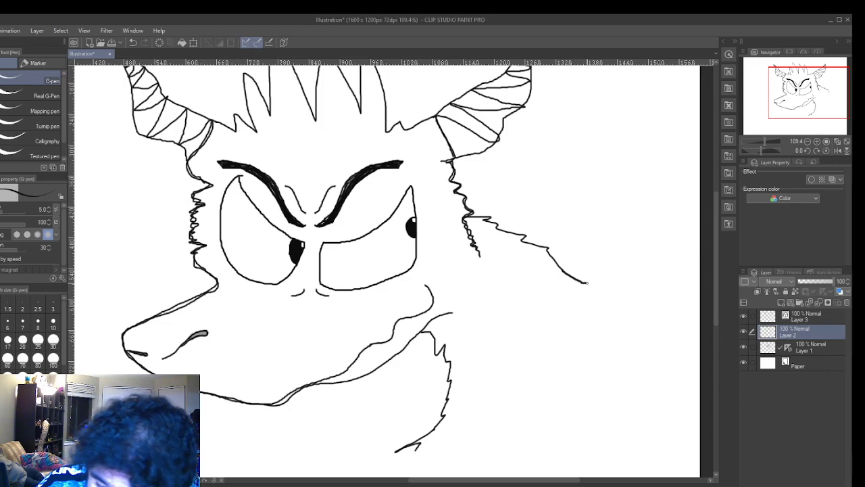
pyautogui.moveTo(568, 274)
pyautogui.mouseDown()
pyautogui.moveTo(614, 290)
pyautogui.moveTo(648, 315)
pyautogui.moveTo(688, 396)
pyautogui.moveTo(662, 420)
pyautogui.moveTo(578, 450)
pyautogui.moveTo(404, 473)
pyautogui.moveTo(414, 455)
pyautogui.mouseUp()
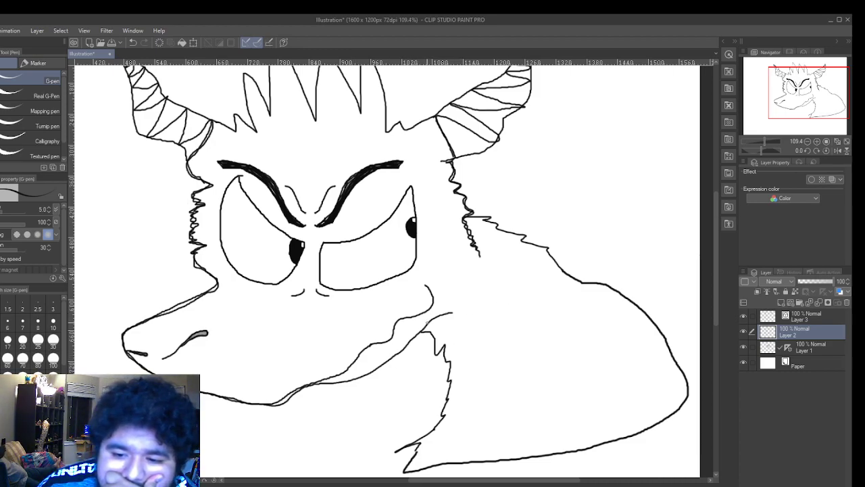
pyautogui.moveTo(434, 327); pyautogui.dragTo(452, 325)
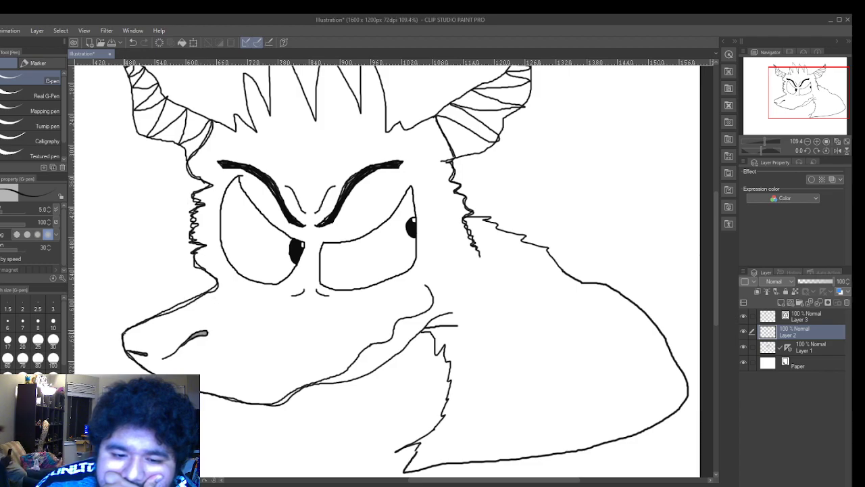
# - Thicken the outline along the snout's tip and underside and draw a black-filled pointed fang hanging from its lower edge
pyautogui.moveTo(123, 344); pyautogui.dragTo(156, 372)
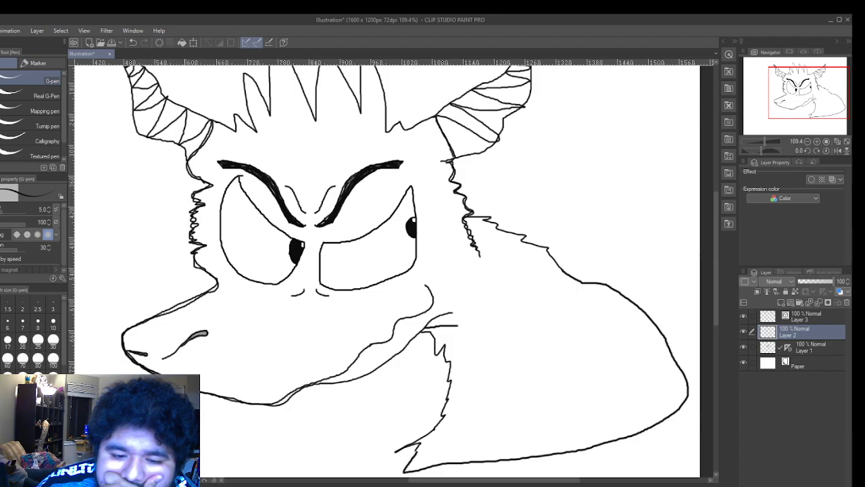
pyautogui.moveTo(257, 405)
pyautogui.mouseDown()
pyautogui.moveTo(285, 406)
pyautogui.moveTo(286, 415)
pyautogui.mouseUp()
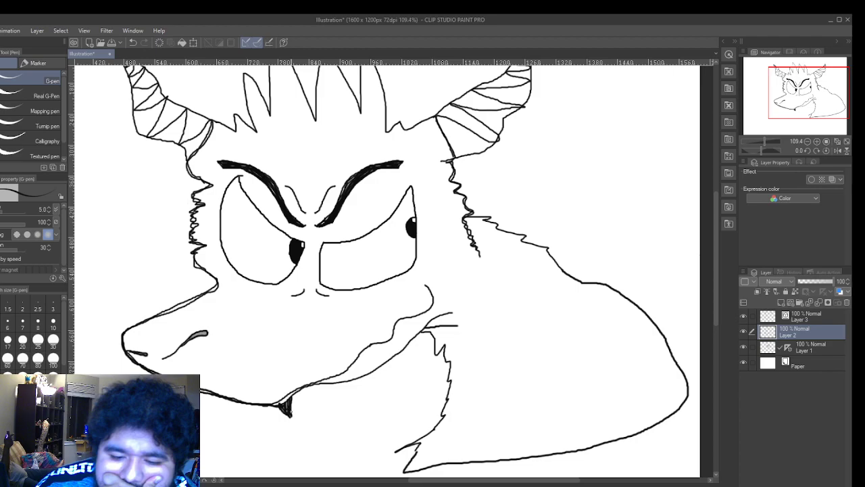
pyautogui.moveTo(288, 407); pyautogui.dragTo(293, 419)
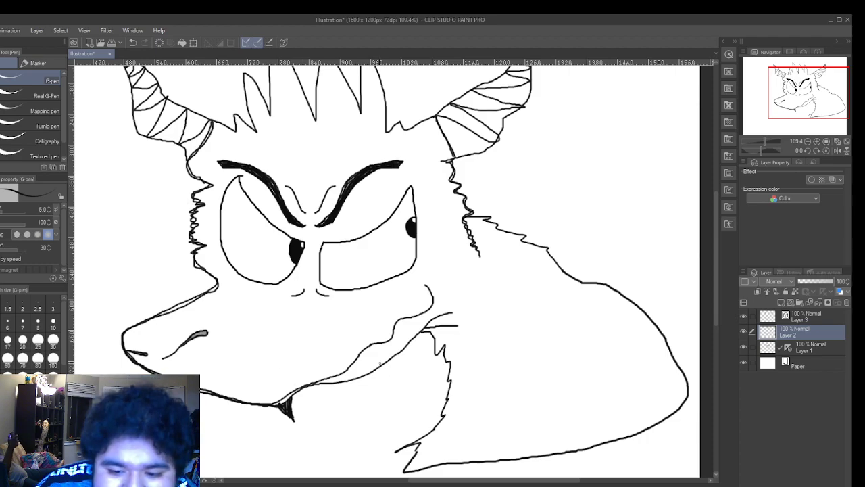
# - Draw two small pointed teeth along the wavy upper lip near the right mouth corner
pyautogui.scroll(6, 389, 370)
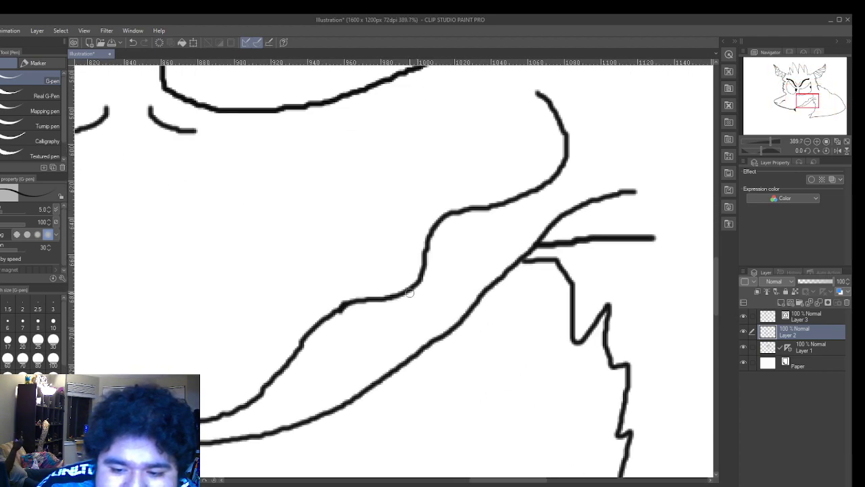
pyautogui.moveTo(402, 298)
pyautogui.mouseDown()
pyautogui.moveTo(424, 317)
pyautogui.moveTo(425, 277)
pyautogui.mouseUp()
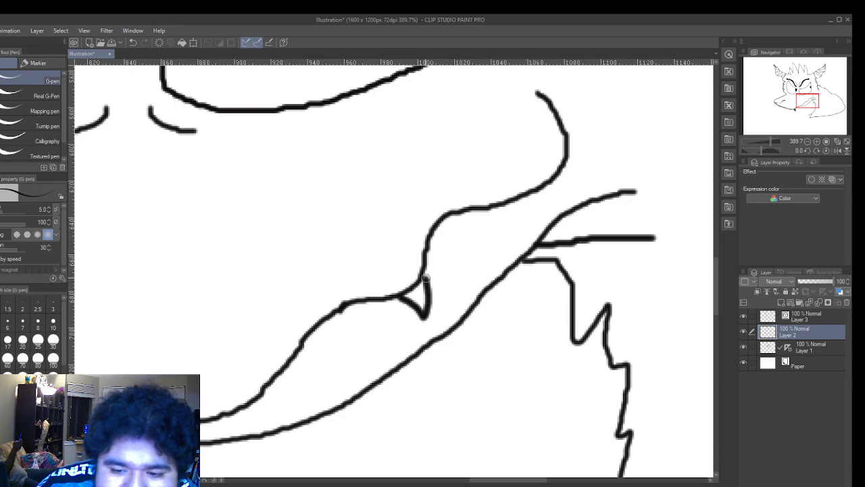
pyautogui.moveTo(464, 210)
pyautogui.mouseDown()
pyautogui.moveTo(486, 247)
pyautogui.moveTo(497, 209)
pyautogui.mouseUp()
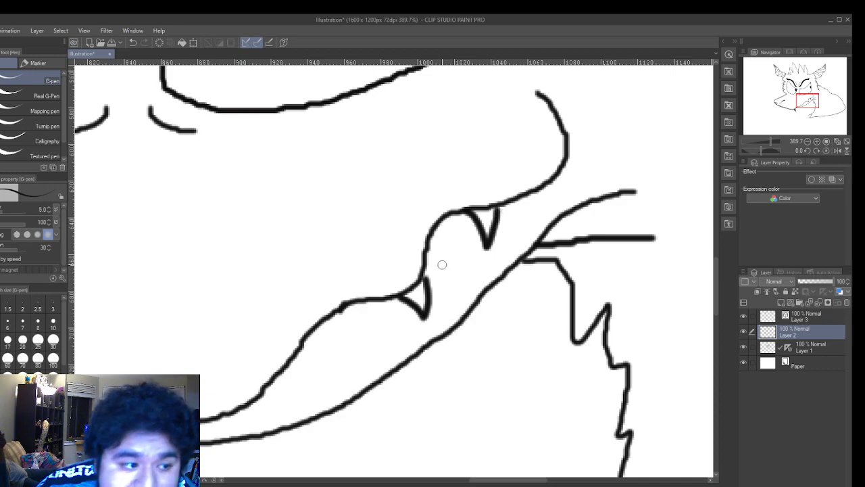
# - Examine the whole character, checking the new teeth, the face and horns, and the body outline
pyautogui.scroll(-2, 411, 193)
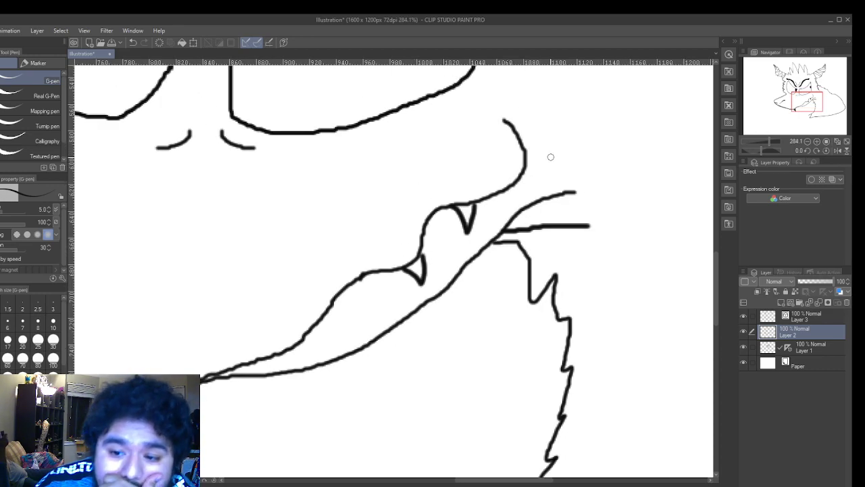
pyautogui.scroll(-3, 543, 156)
pyautogui.scroll(-1, 532, 169)
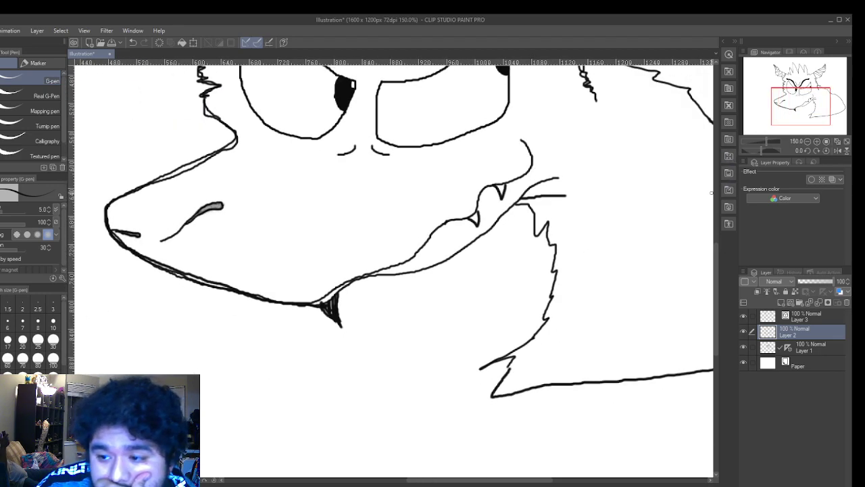
pyautogui.moveTo(720, 249); pyautogui.dragTo(720, 206)
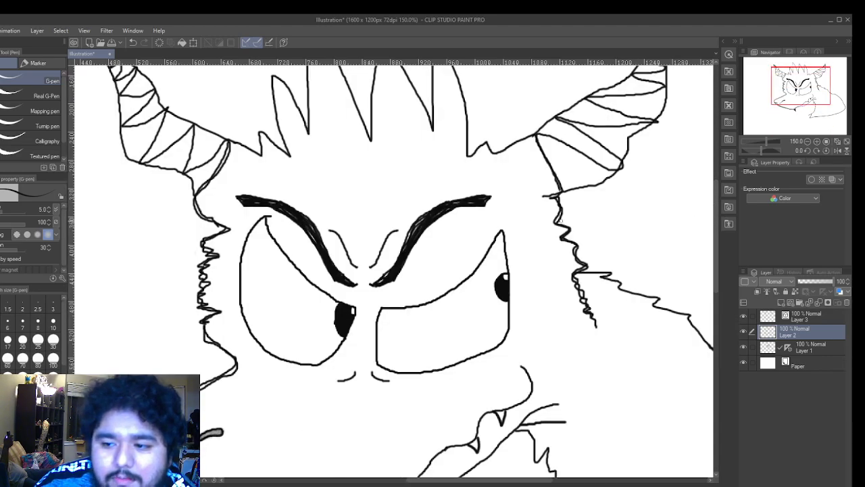
pyautogui.scroll(-2, 713, 207)
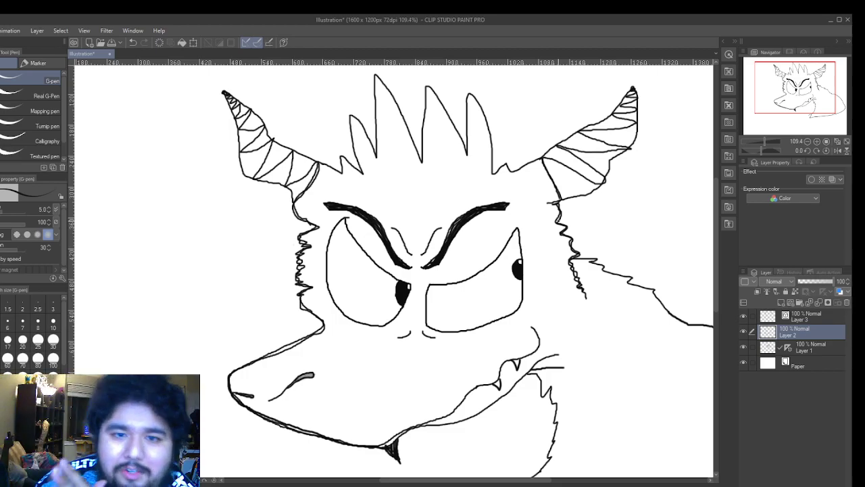
pyautogui.scroll(-1, 713, 208)
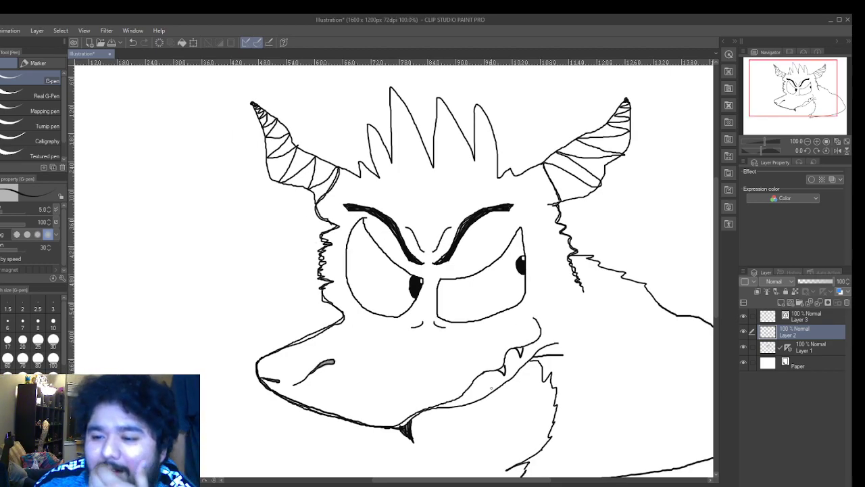
pyautogui.scroll(-1, 713, 208)
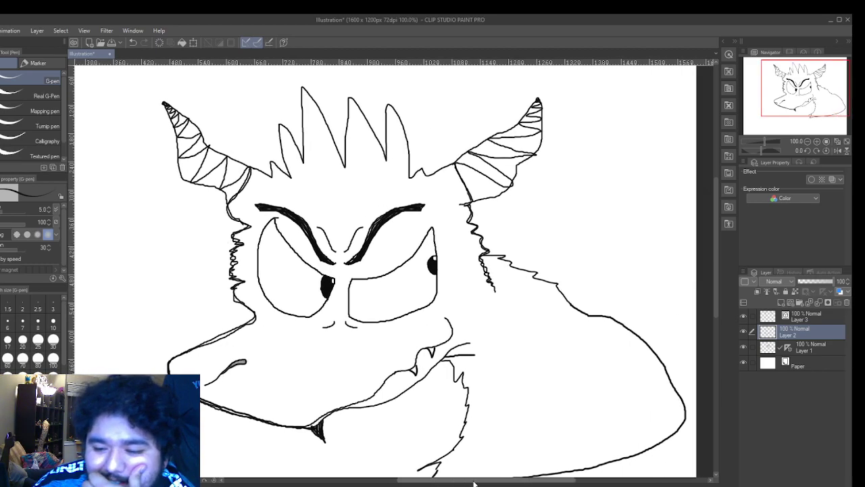
pyautogui.scroll(-1, 473, 397)
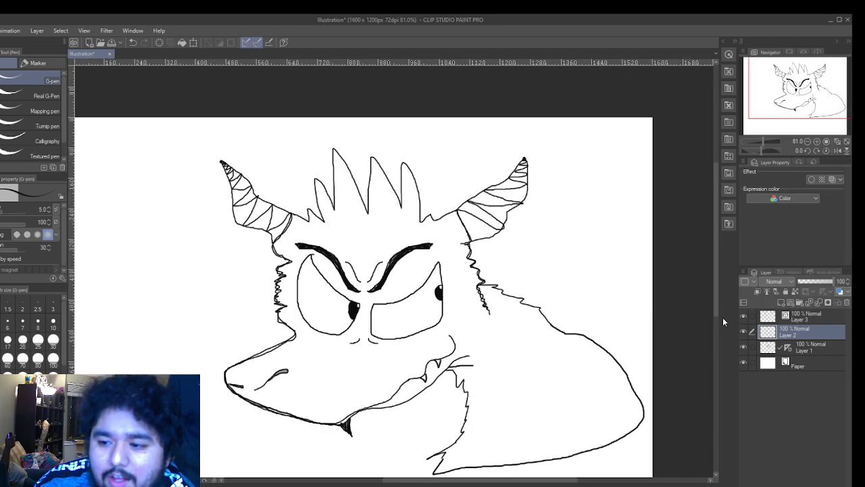
pyautogui.scroll(-3, 715, 289)
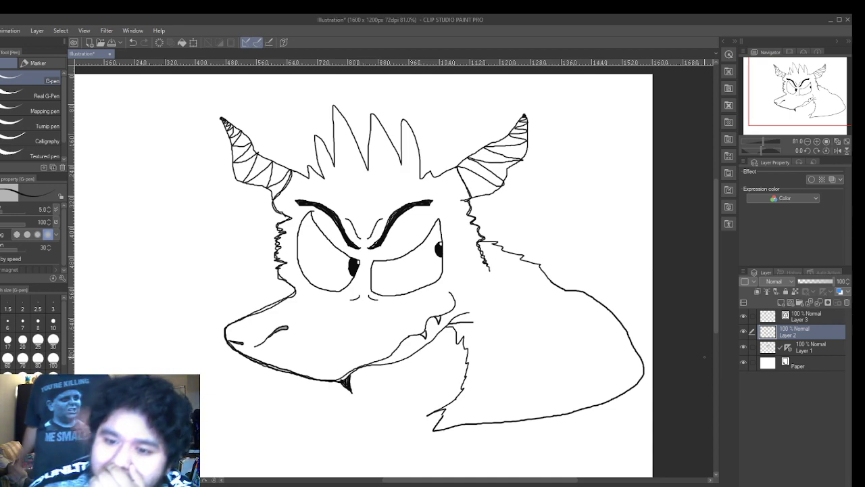
pyautogui.scroll(3, 458, 212)
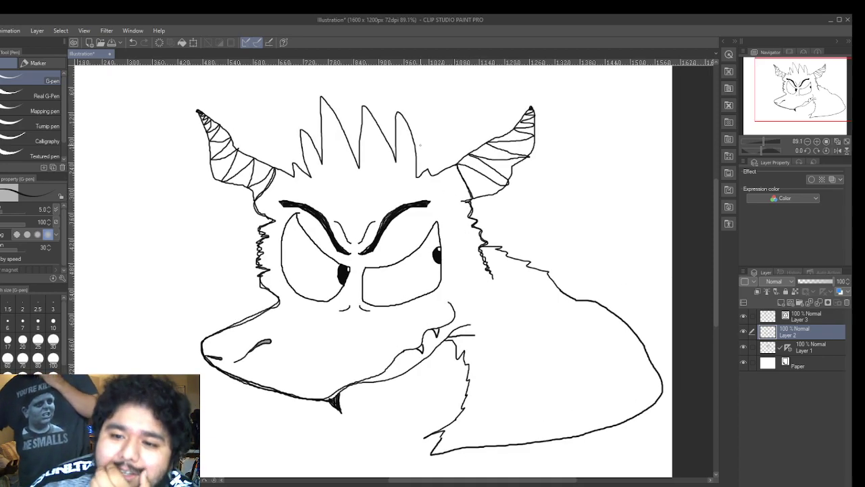
pyautogui.scroll(-2, 486, 304)
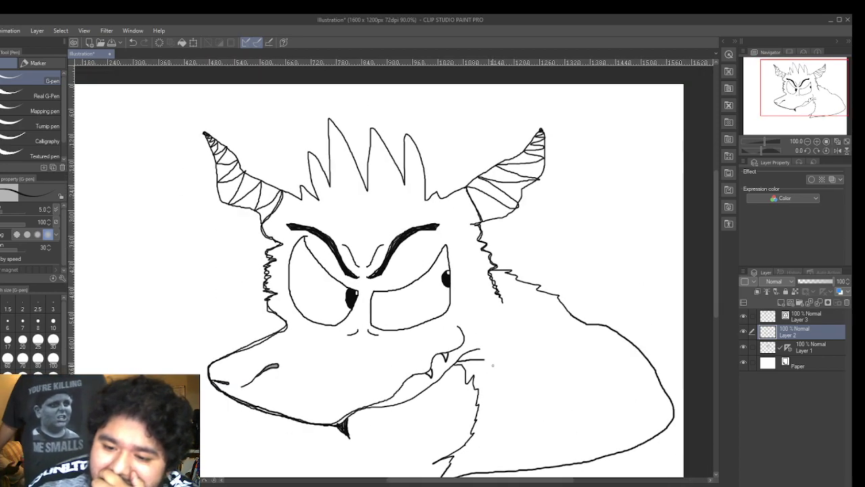
# - Retrace the lower lip from the fang to the mouth corner and the jagged fur running down the jaw
pyautogui.scroll(3, 448, 375)
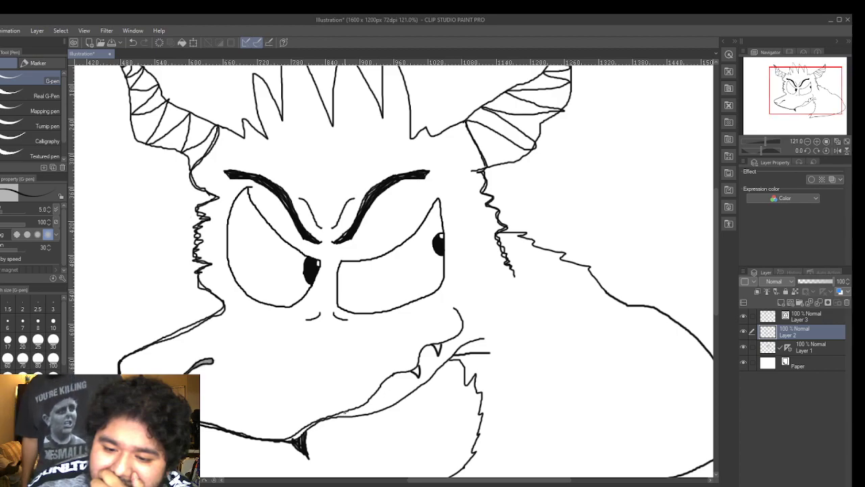
pyautogui.scroll(2, 317, 438)
pyautogui.moveTo(301, 432)
pyautogui.mouseDown()
pyautogui.moveTo(399, 406)
pyautogui.moveTo(436, 387)
pyautogui.moveTo(481, 345)
pyautogui.moveTo(495, 355)
pyautogui.moveTo(501, 383)
pyautogui.moveTo(515, 366)
pyautogui.moveTo(520, 399)
pyautogui.moveTo(507, 451)
pyautogui.mouseUp()
pyautogui.scroll(-2, 508, 457)
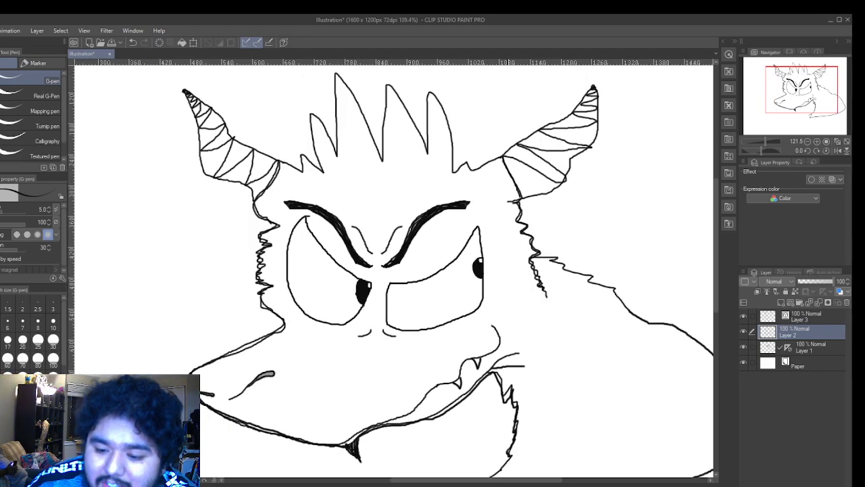
# - Retrace the body outline along its underside, outer curve and jagged shoulder, and the line joining the hair to the right horn
pyautogui.moveTo(535, 484); pyautogui.dragTo(575, 485)
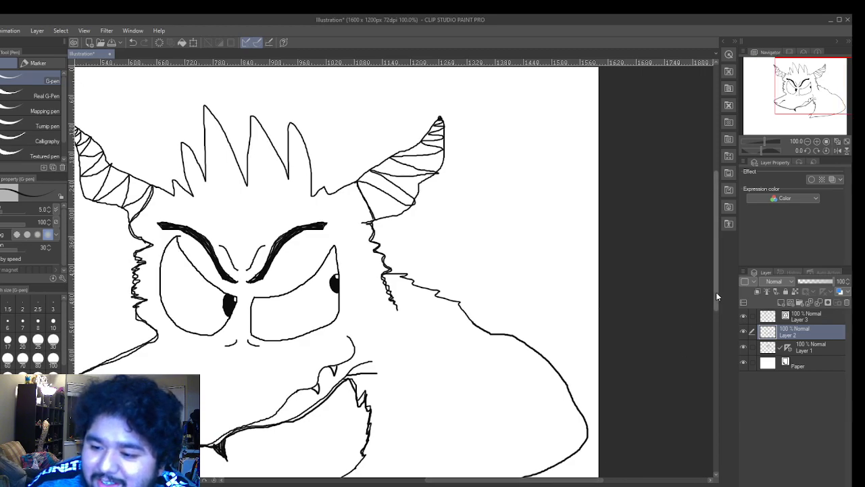
pyautogui.moveTo(716, 292); pyautogui.dragTo(718, 311)
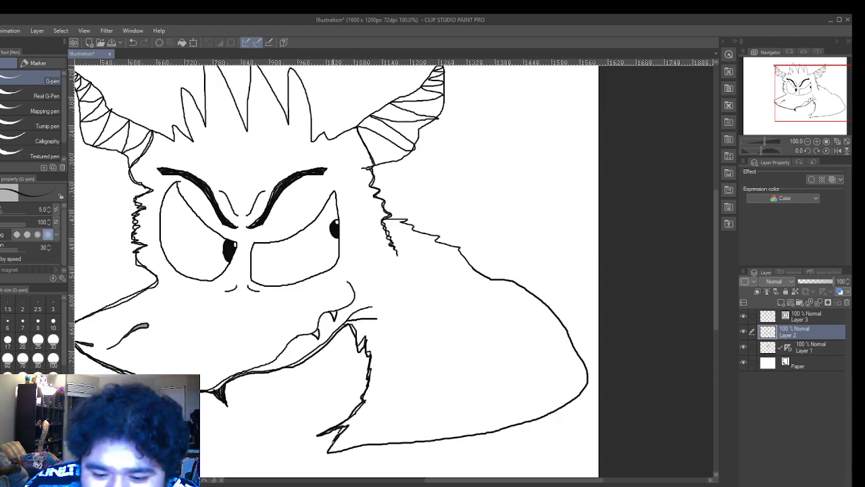
pyautogui.moveTo(342, 450)
pyautogui.mouseDown()
pyautogui.moveTo(511, 429)
pyautogui.moveTo(567, 408)
pyautogui.moveTo(591, 376)
pyautogui.moveTo(571, 343)
pyautogui.mouseUp()
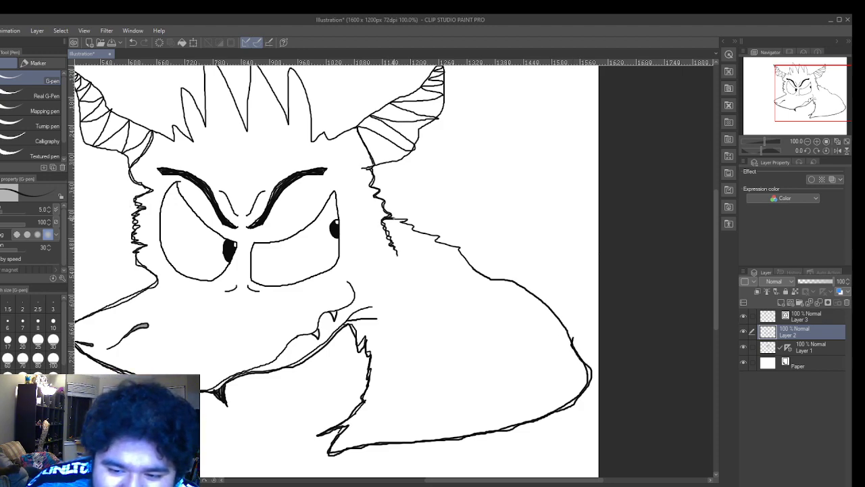
pyautogui.moveTo(403, 217)
pyautogui.mouseDown()
pyautogui.moveTo(461, 251)
pyautogui.moveTo(486, 279)
pyautogui.moveTo(509, 280)
pyautogui.mouseUp()
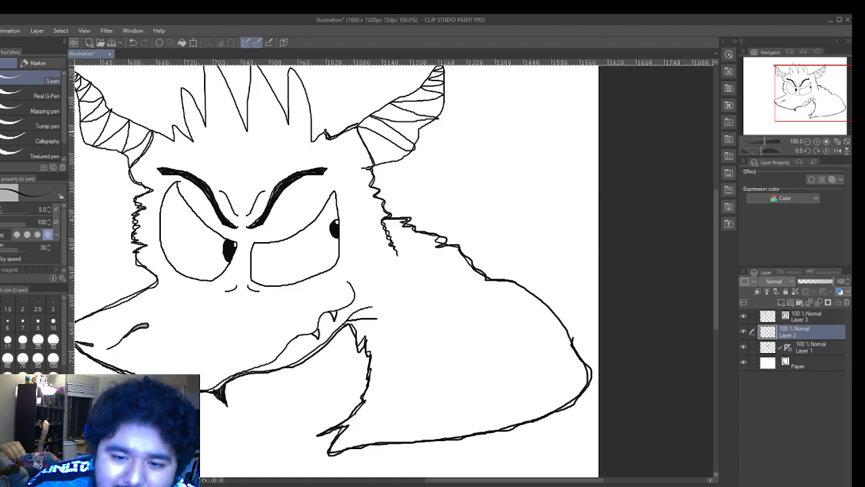
# - Retrace the left horn's outline and the spiky hair across the top of the head from the left horn to the right horn
pyautogui.scroll(-3, 338, 271)
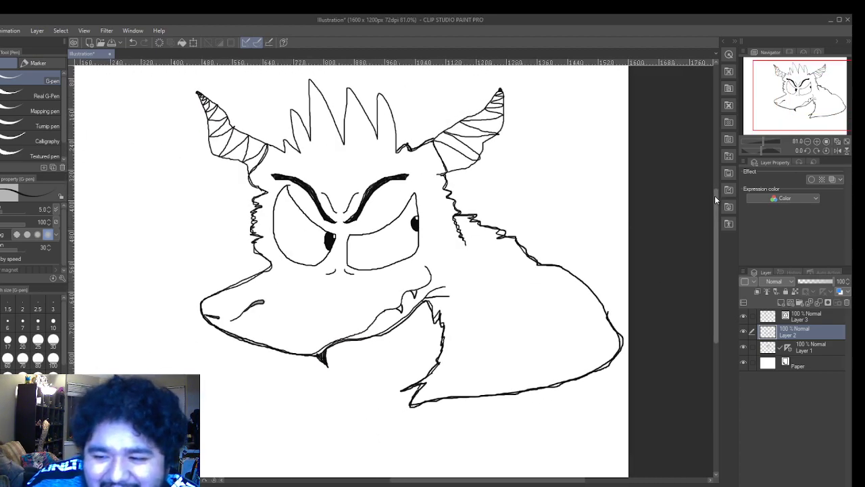
pyautogui.moveTo(715, 195); pyautogui.dragTo(711, 169)
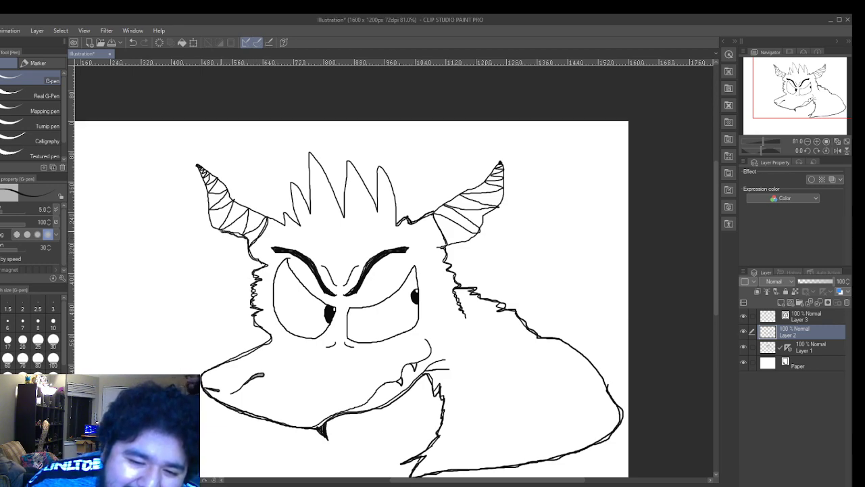
pyautogui.moveTo(208, 204)
pyautogui.mouseDown()
pyautogui.moveTo(196, 163)
pyautogui.moveTo(264, 212)
pyautogui.mouseUp()
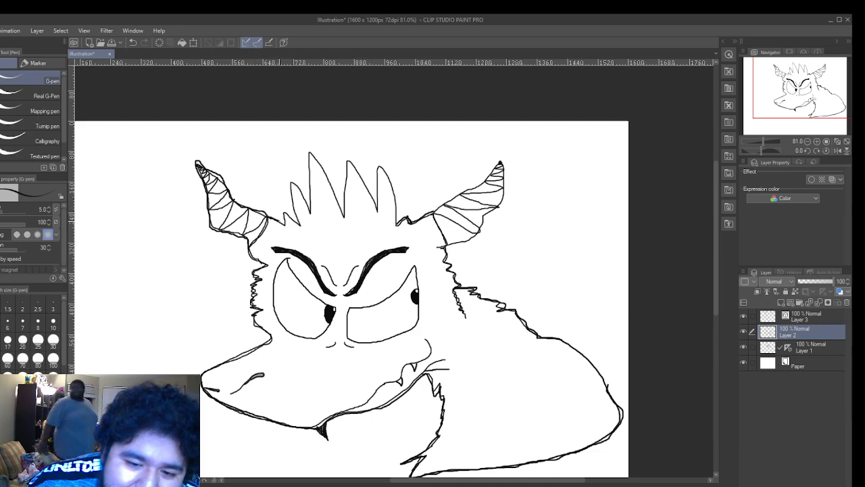
pyautogui.moveTo(284, 214); pyautogui.dragTo(298, 220)
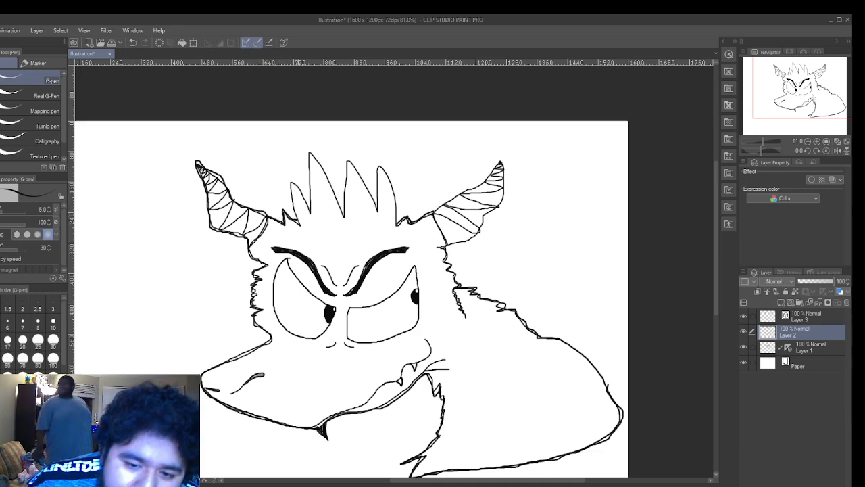
pyautogui.moveTo(293, 175); pyautogui.dragTo(296, 185)
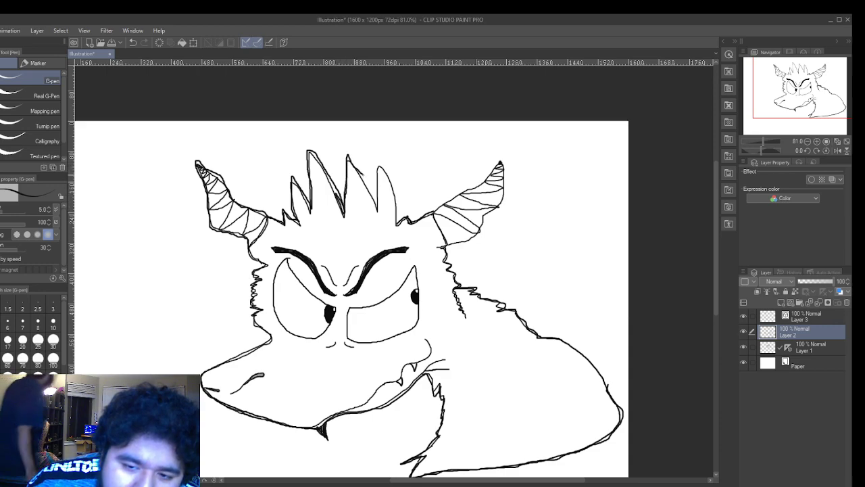
pyautogui.moveTo(380, 164); pyautogui.dragTo(388, 177)
pyautogui.moveTo(399, 219); pyautogui.dragTo(408, 223)
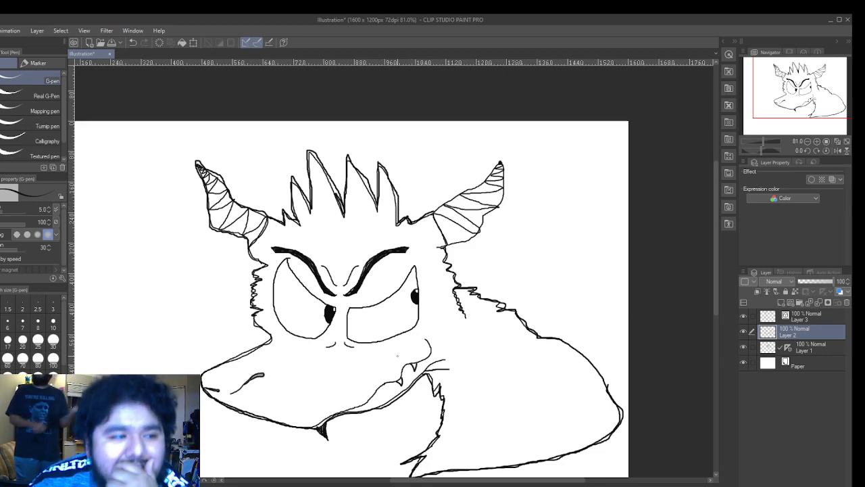
# - Switch to the Soft bleed watercolor brush and set its size to 8 near the eyes
pyautogui.scroll(4, 347, 355)
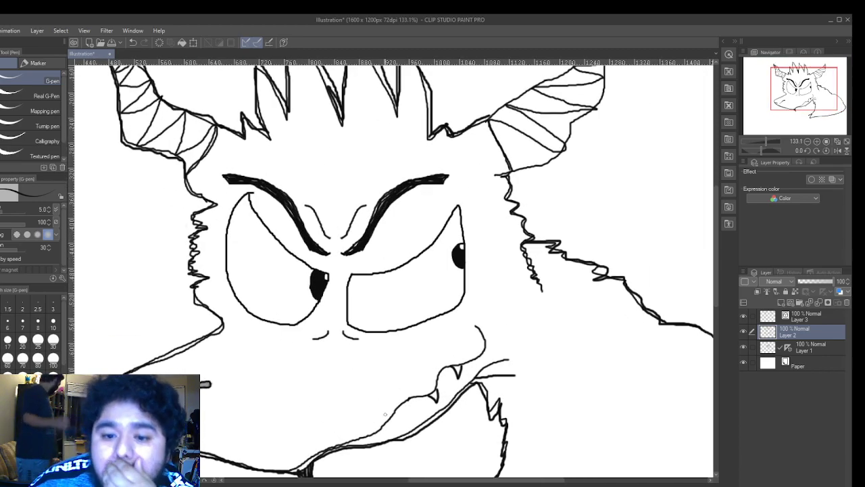
pyautogui.scroll(3, 311, 345)
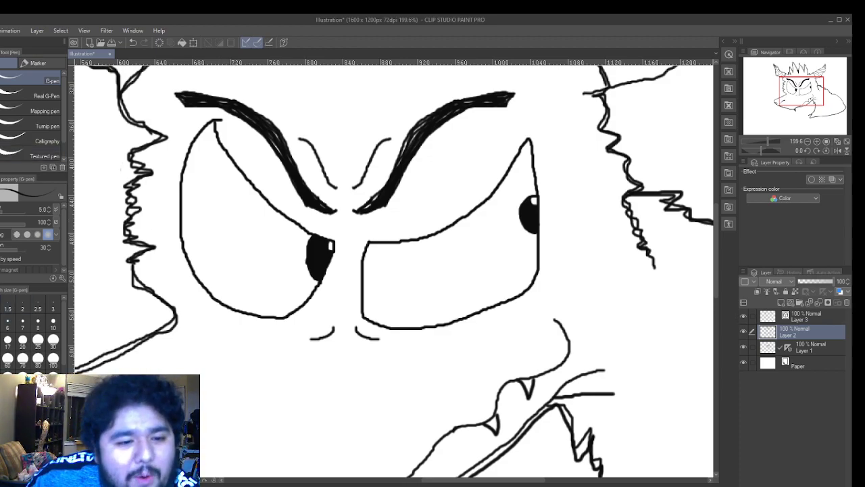
pyautogui.press('b')
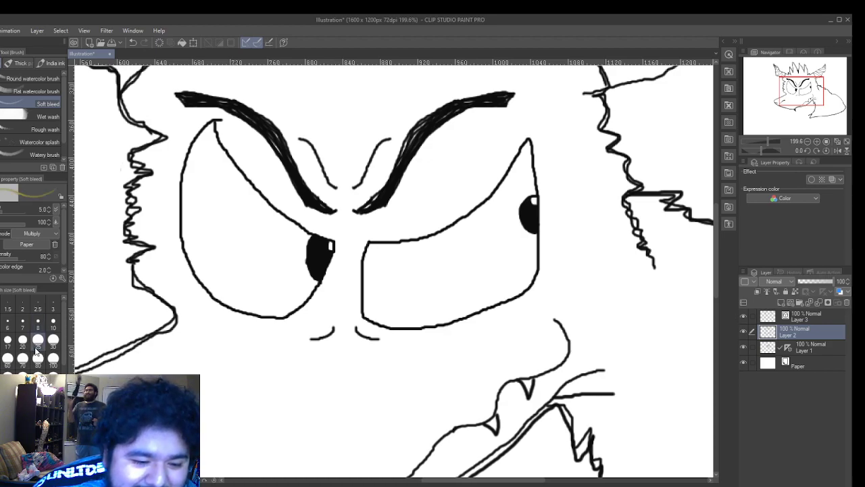
pyautogui.click(49, 209)
pyautogui.scroll(3, 49, 209)
pyautogui.scroll(-1, 49, 211)
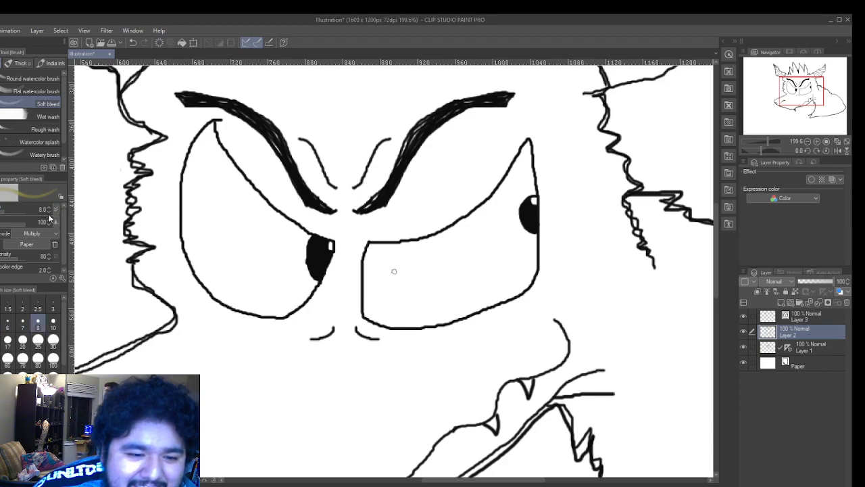
pyautogui.scroll(2, 217, 173)
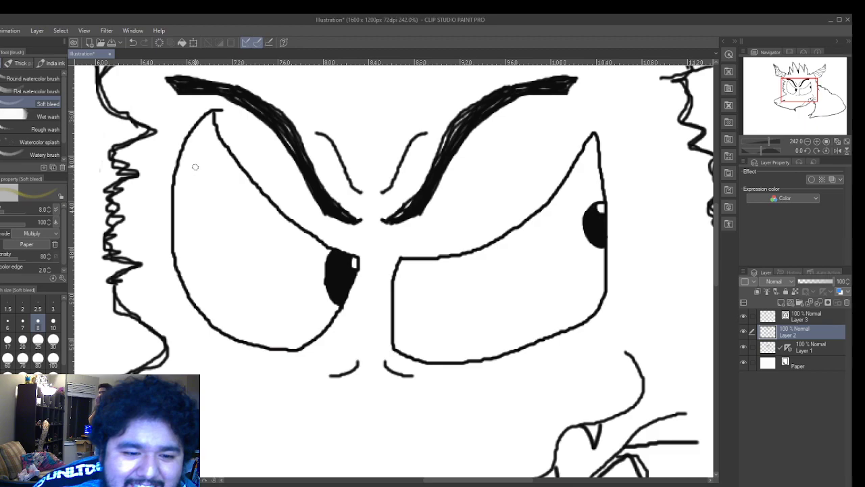
# - Try the yellow Wet wash brush at size 15 on the upper part of the left eye, and undo the stroke
pyautogui.click(31, 118)
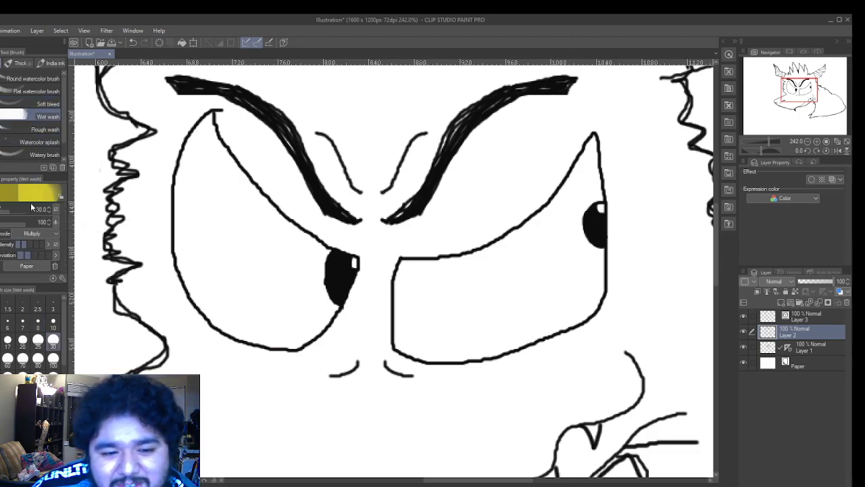
pyautogui.scroll(2, 206, 177)
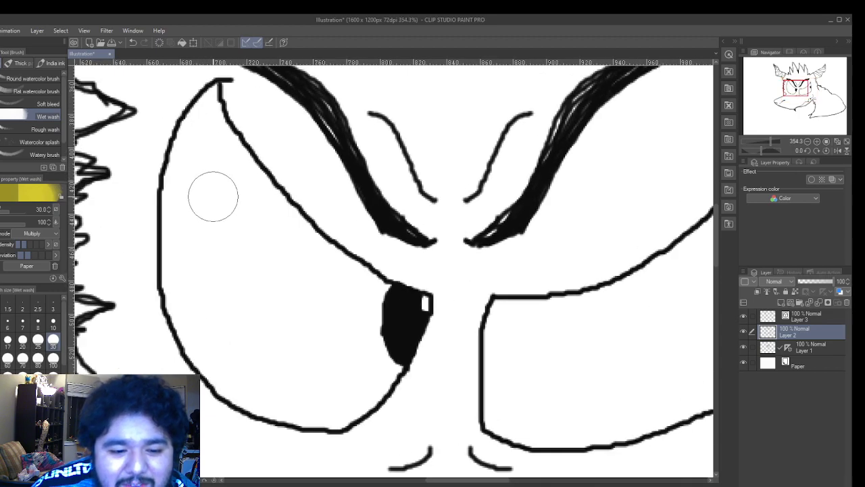
pyautogui.scroll(1, 213, 196)
pyautogui.press('[')
pyautogui.press('[')
pyautogui.press('[')
pyautogui.press('[')
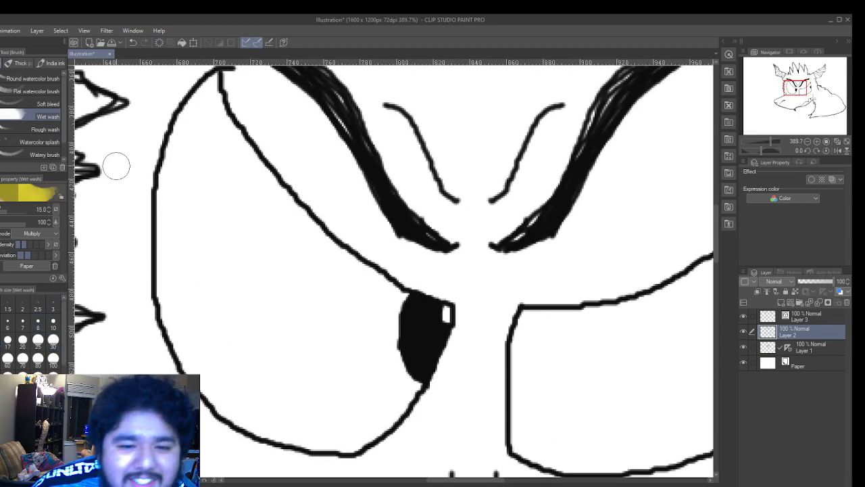
pyautogui.moveTo(210, 100)
pyautogui.mouseDown()
pyautogui.moveTo(186, 145)
pyautogui.moveTo(168, 126)
pyautogui.mouseUp()
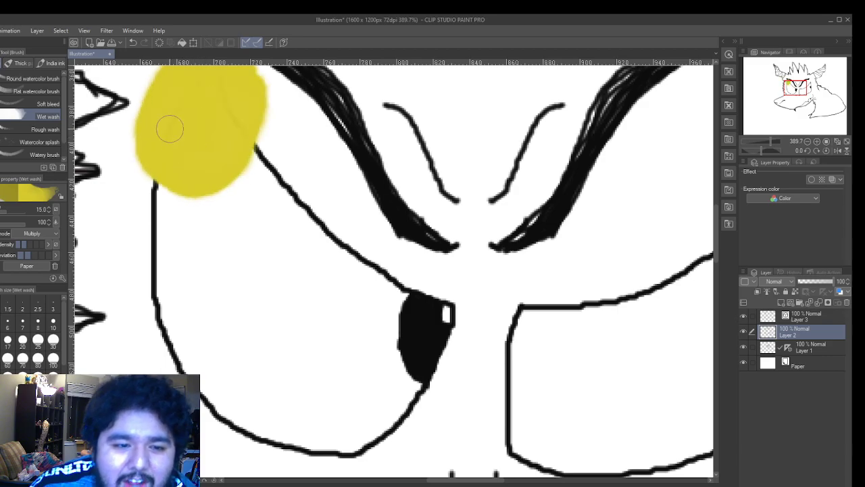
pyautogui.click(136, 42)
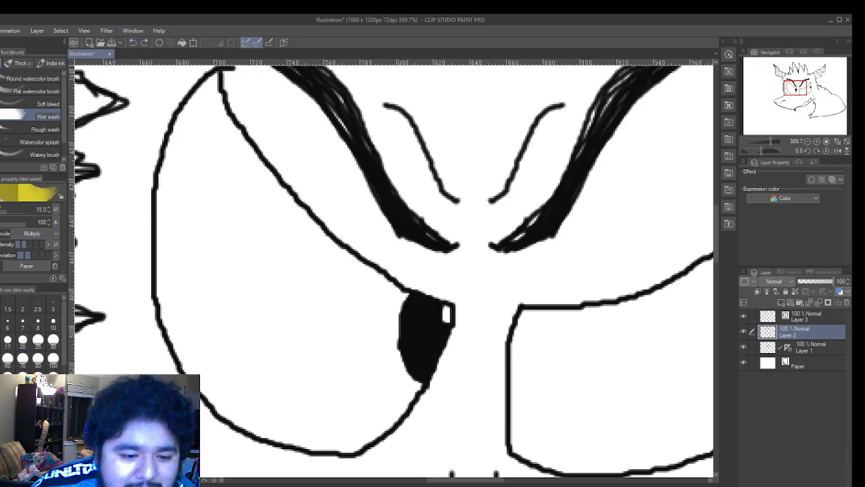
# - Try Wet wash at size 6 in the upper corner of the left eye, and undo the yellow stroke
pyautogui.click(7, 327)
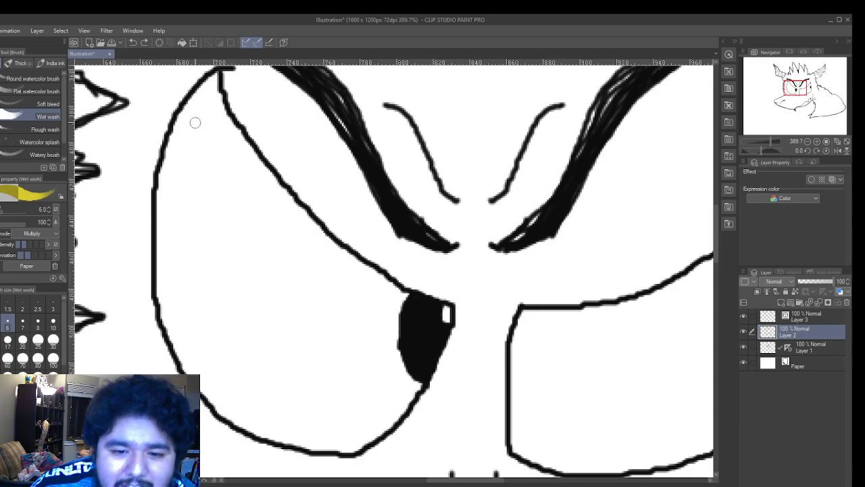
pyautogui.moveTo(212, 87); pyautogui.dragTo(188, 115)
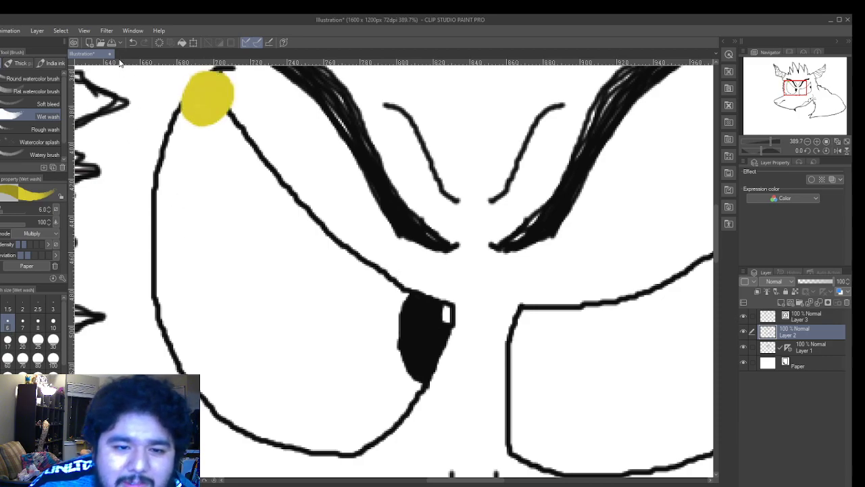
pyautogui.click(135, 43)
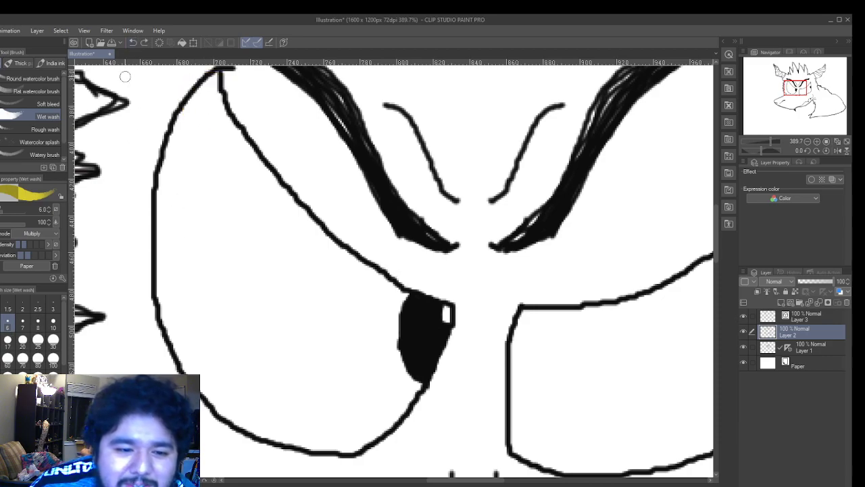
# - Try painting yellow along the left eye's inner edge with Wet wash at size 2, and undo the stroke
pyautogui.click(48, 212)
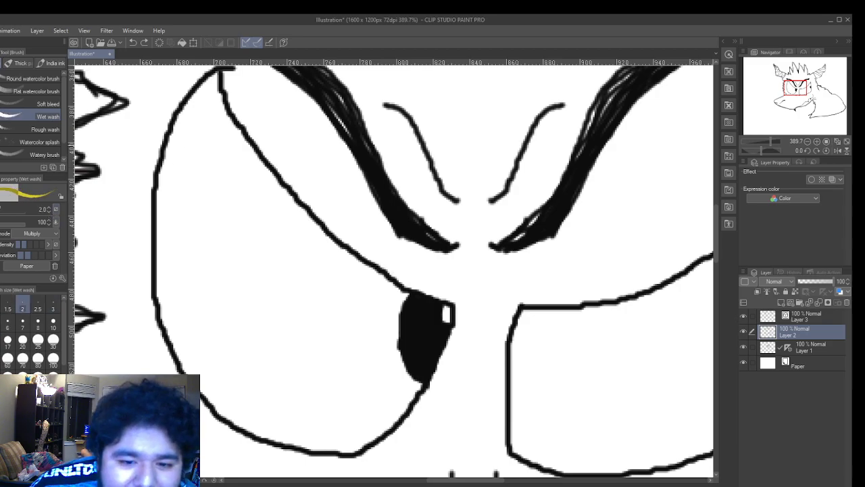
pyautogui.moveTo(198, 127)
pyautogui.mouseDown()
pyautogui.moveTo(176, 158)
pyautogui.moveTo(225, 143)
pyautogui.moveTo(188, 161)
pyautogui.moveTo(168, 193)
pyautogui.moveTo(174, 163)
pyautogui.moveTo(167, 173)
pyautogui.moveTo(165, 276)
pyautogui.moveTo(183, 354)
pyautogui.moveTo(230, 409)
pyautogui.moveTo(216, 402)
pyautogui.moveTo(271, 433)
pyautogui.moveTo(352, 445)
pyautogui.moveTo(410, 385)
pyautogui.mouseUp()
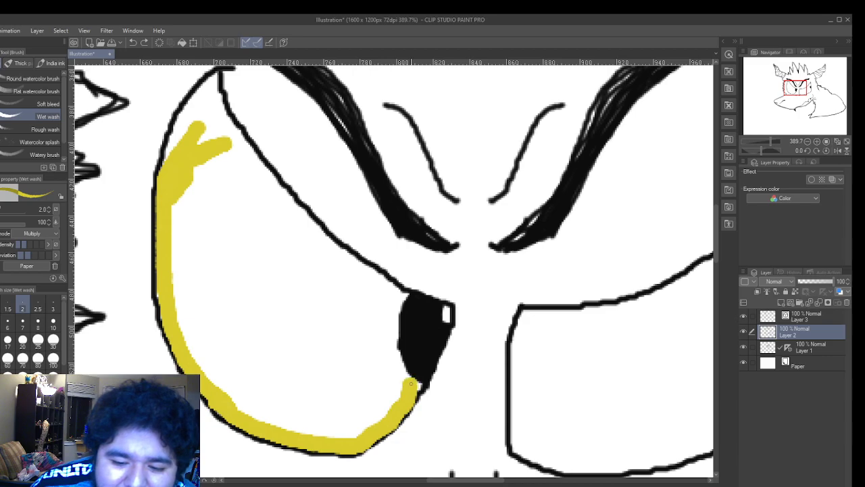
pyautogui.click(132, 42)
# - Add a new raster layer above Layer 2 and switch to the Fill tool's Refer other layers mode
pyautogui.scroll(1, 220, 271)
pyautogui.scroll(-4, 220, 270)
pyautogui.scroll(-2, 239, 147)
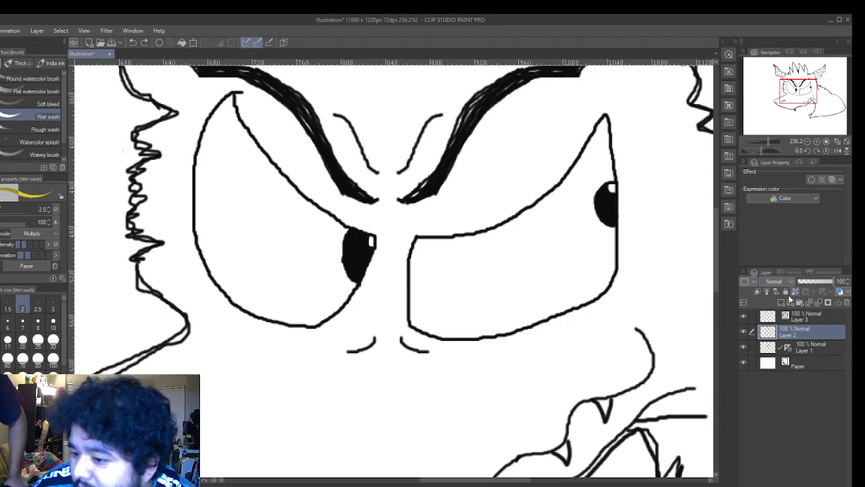
pyautogui.click(781, 303)
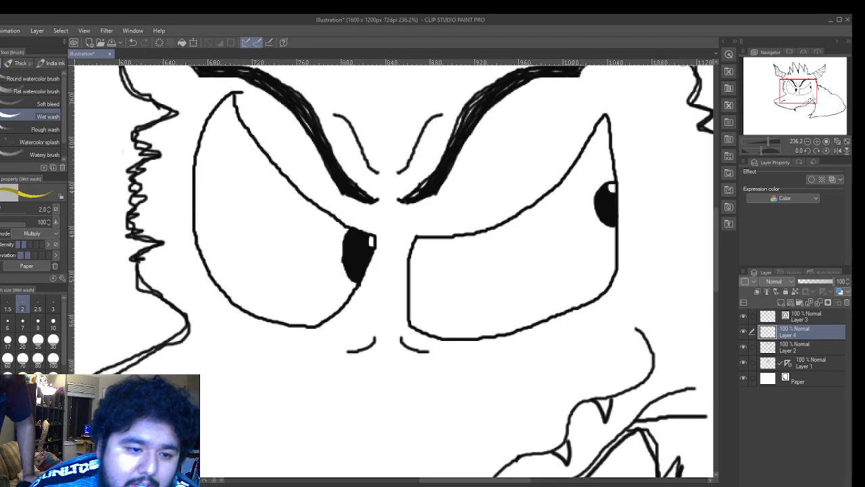
pyautogui.press('g')
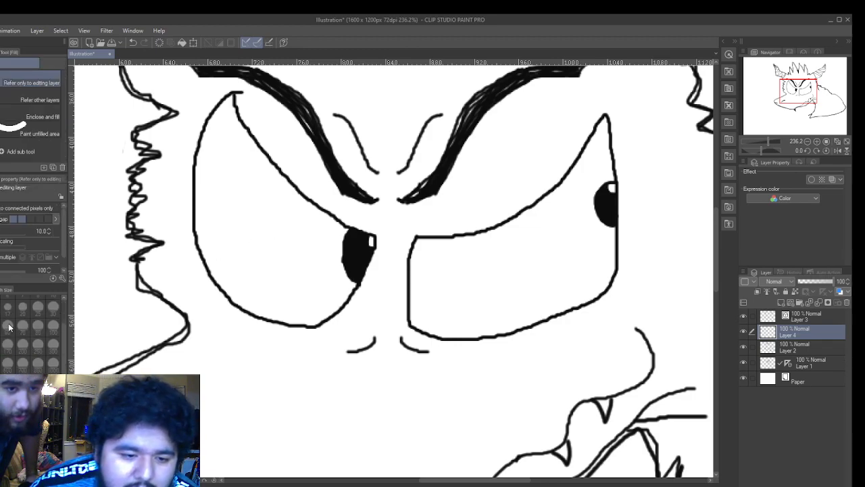
pyautogui.scroll(-2, 39, 246)
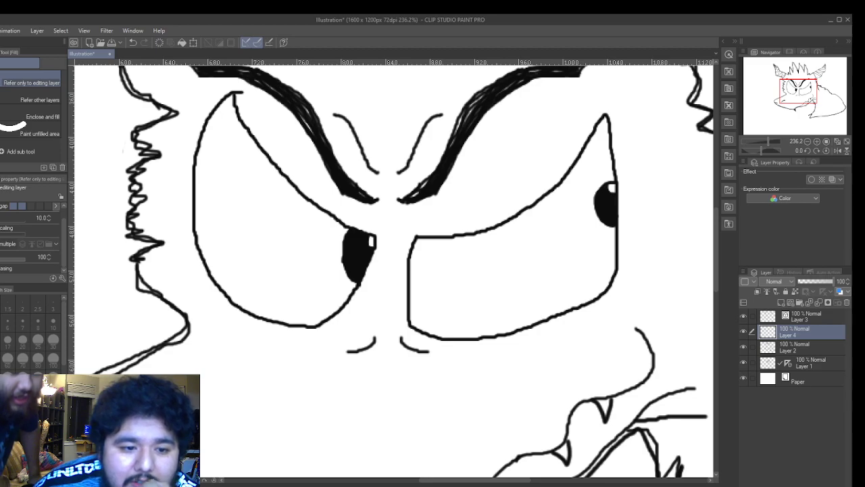
pyautogui.click(60, 198)
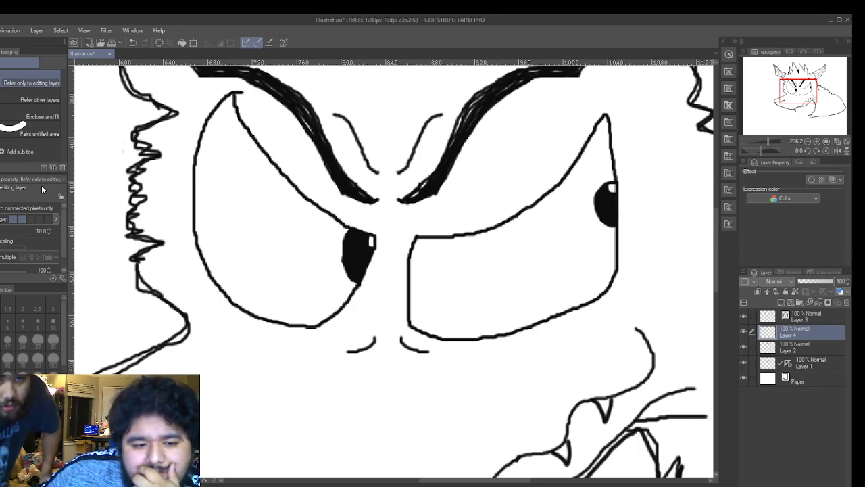
pyautogui.click(29, 99)
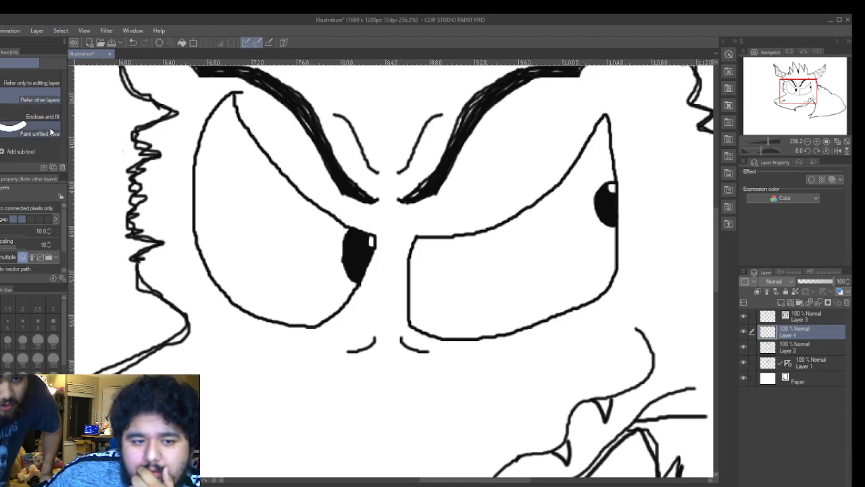
# - Try filling the left eye with yellow on the layer above the line art, and undo the fill
pyautogui.click(218, 186)
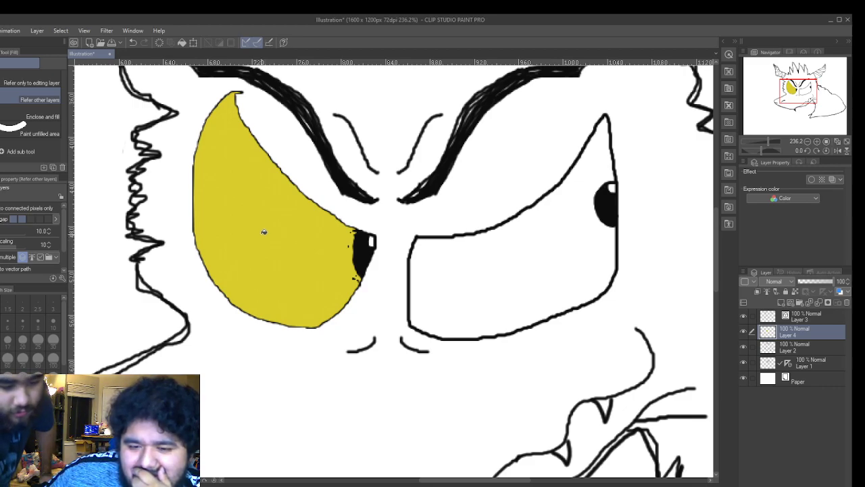
pyautogui.hotkey('ctrl', 'z')
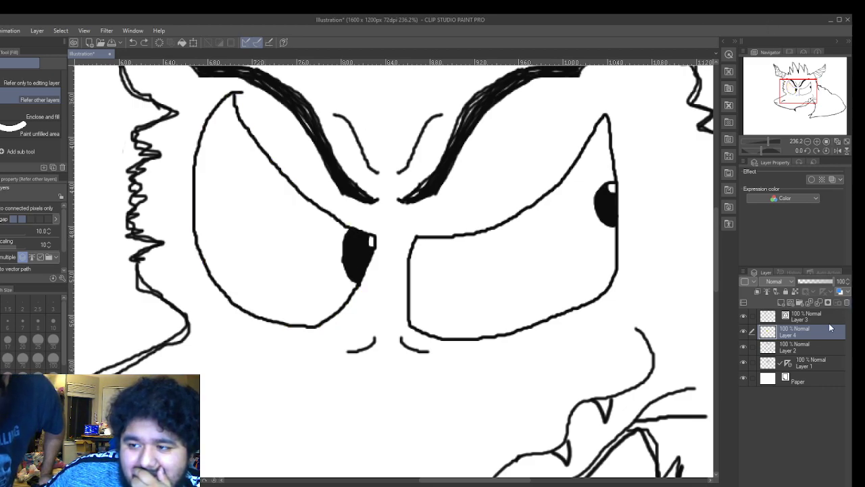
# - Move Layer 4 below Layer 1, just above Paper, and fill both eyes around the pupils with yellow
pyautogui.moveTo(798, 343); pyautogui.dragTo(798, 370)
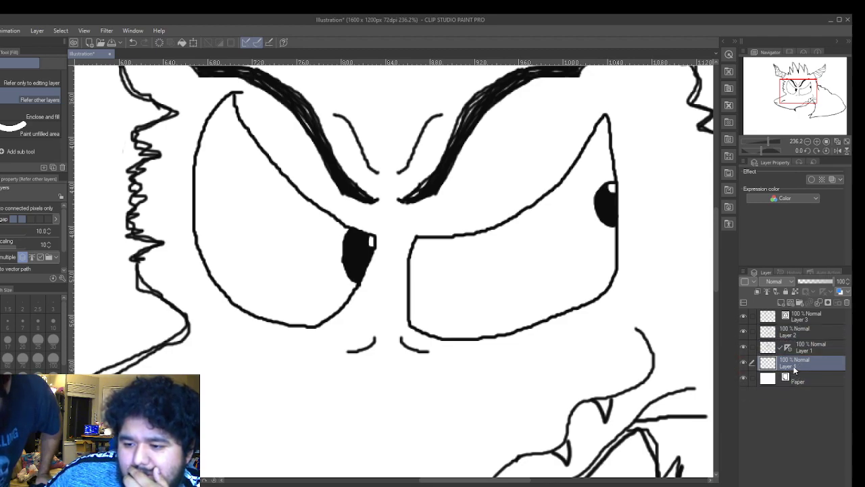
pyautogui.click(308, 219)
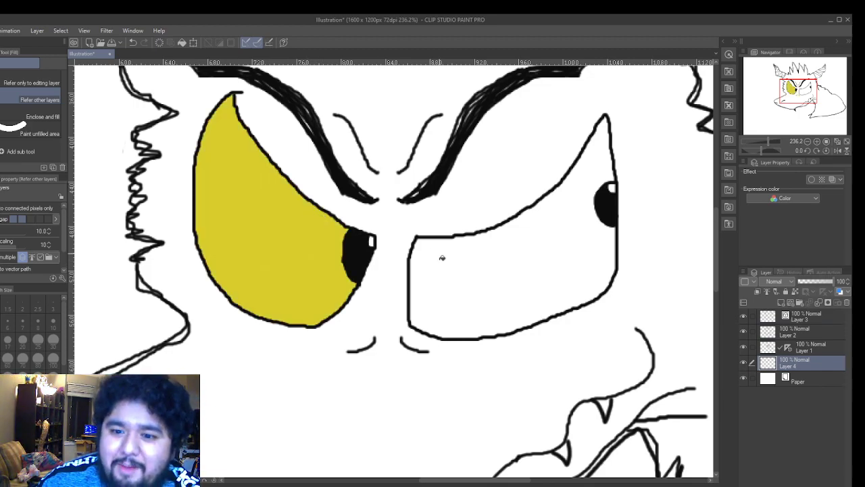
pyautogui.click(509, 278)
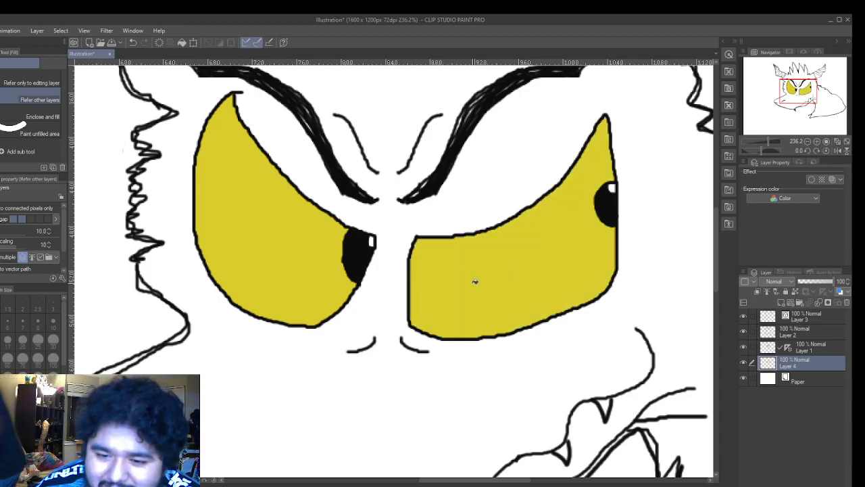
pyautogui.scroll(-5, 476, 281)
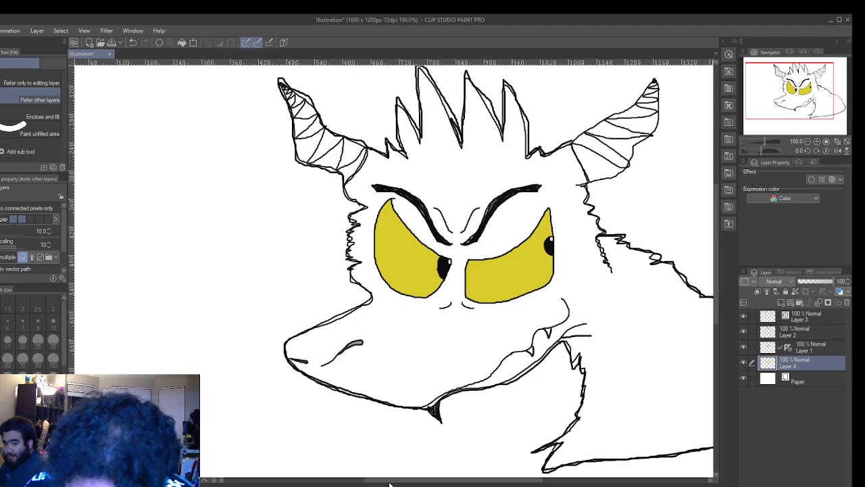
pyautogui.moveTo(388, 482); pyautogui.dragTo(419, 481)
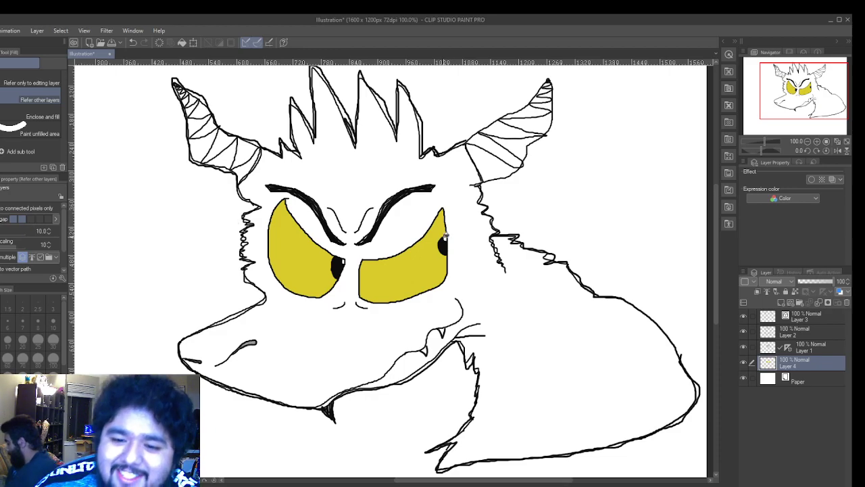
pyautogui.moveTo(715, 218); pyautogui.dragTo(715, 213)
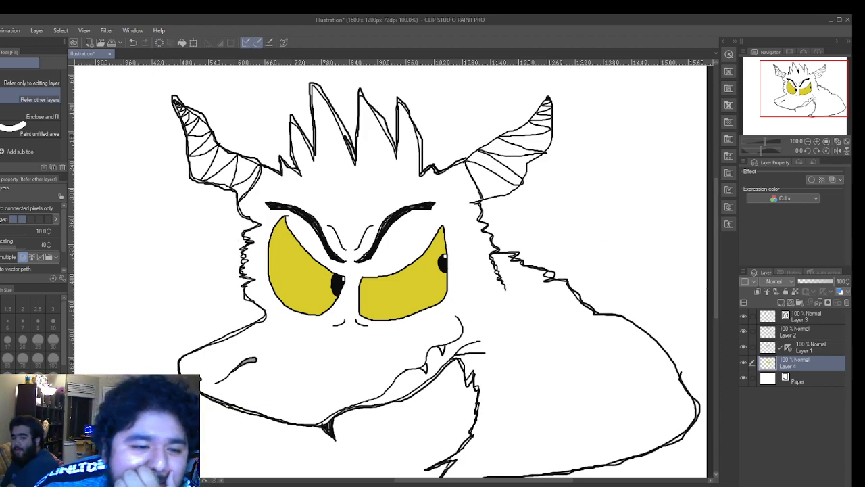
# - Extend the upper end of the mouth-corner line with a small wavy black G-pen stroke at size 5
pyautogui.press('p')
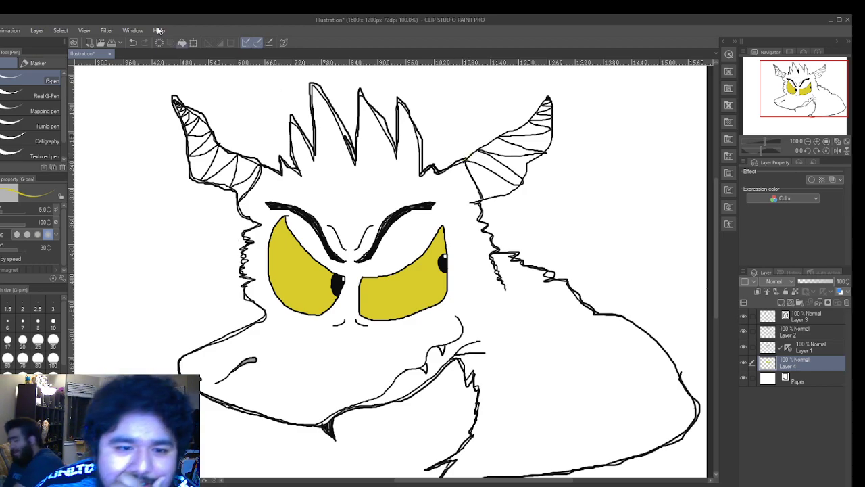
pyautogui.click(133, 43)
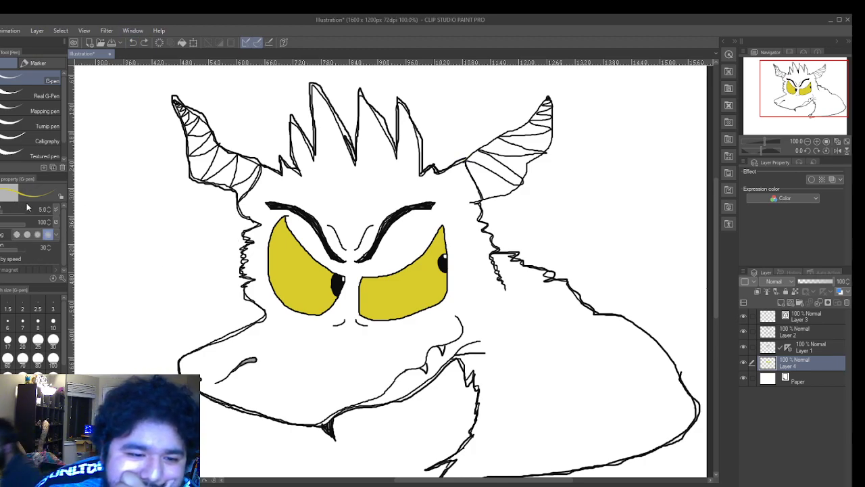
pyautogui.press('x')
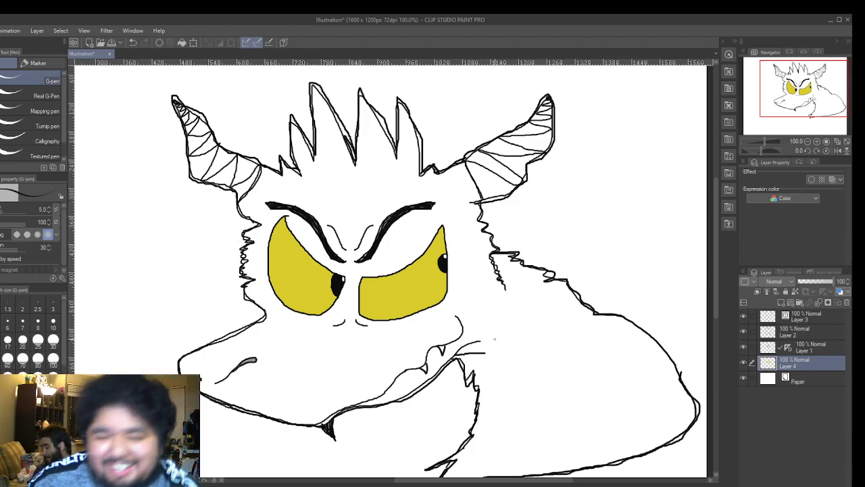
pyautogui.scroll(-3, 481, 287)
pyautogui.scroll(2, 599, 298)
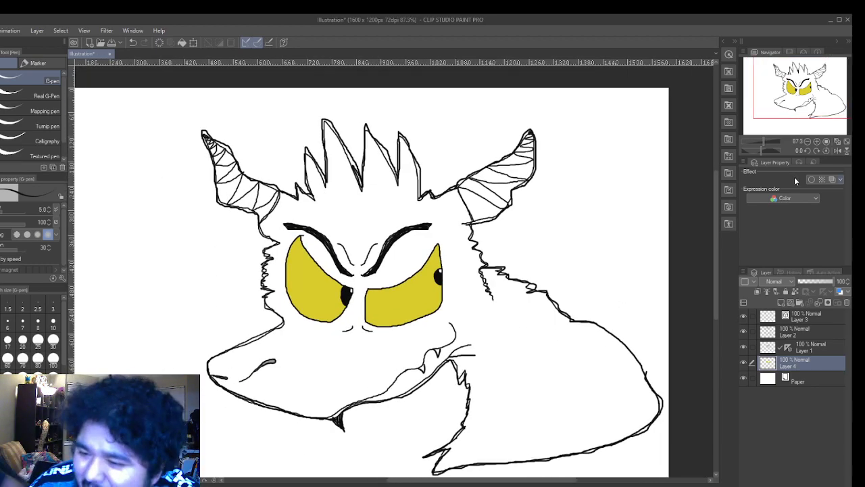
pyautogui.moveTo(717, 198); pyautogui.dragTo(717, 208)
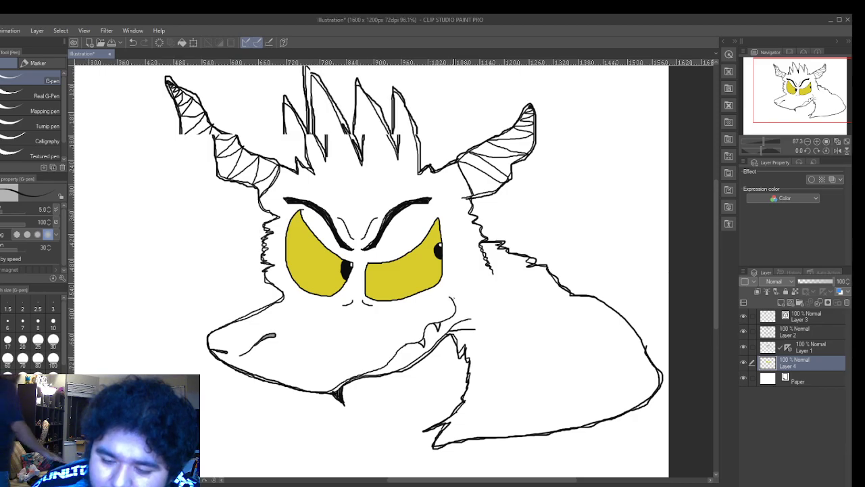
pyautogui.scroll(4, 449, 298)
pyautogui.scroll(4, 447, 296)
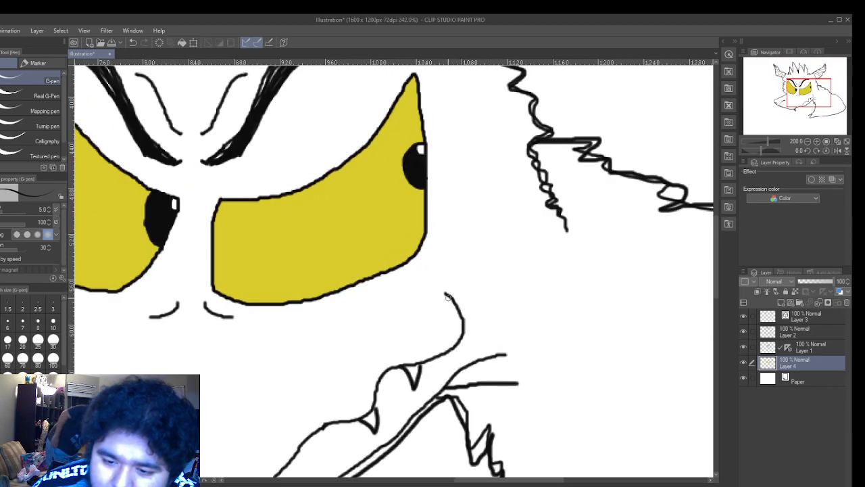
pyautogui.moveTo(444, 289)
pyautogui.mouseDown()
pyautogui.moveTo(466, 279)
pyautogui.moveTo(465, 267)
pyautogui.mouseUp()
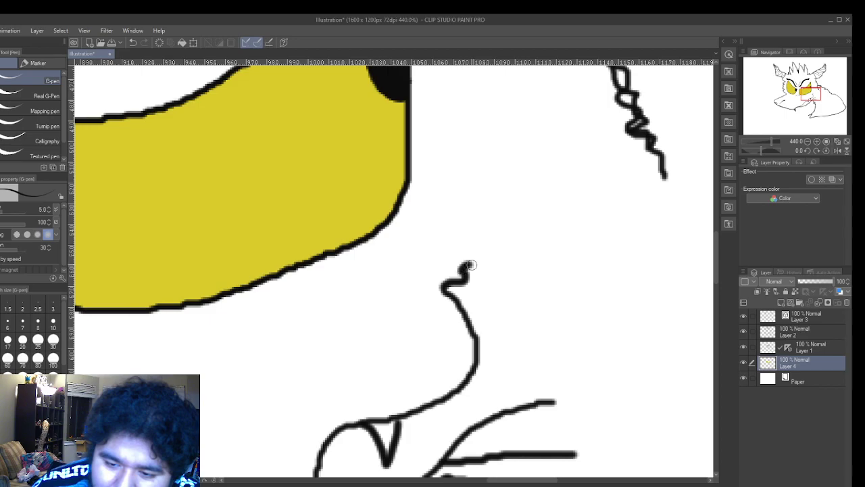
pyautogui.scroll(-2, 494, 317)
pyautogui.scroll(-4, 493, 317)
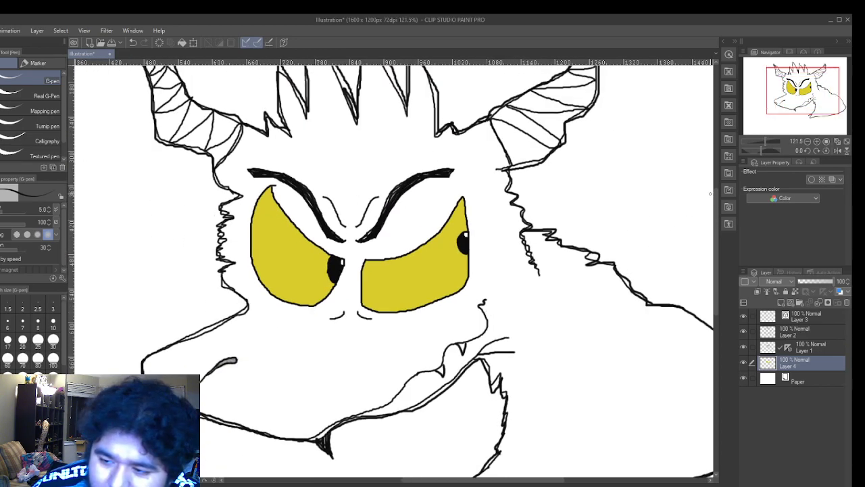
# - Try blending across the left horn with the Painterly blender, and undo the stroke
pyautogui.moveTo(715, 228); pyautogui.dragTo(716, 207)
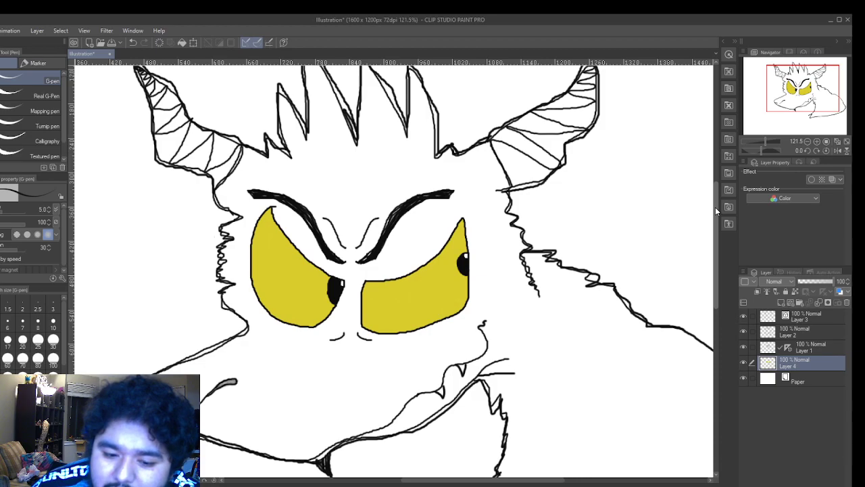
pyautogui.moveTo(715, 207); pyautogui.dragTo(714, 174)
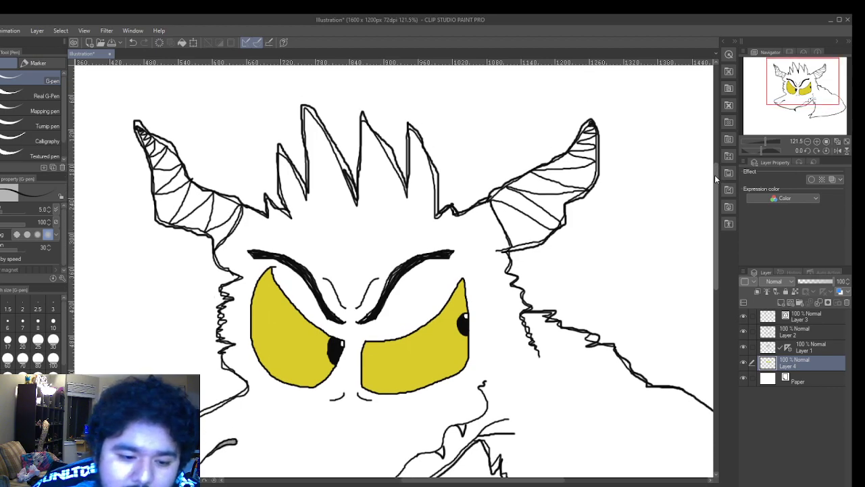
pyautogui.click(22, 339)
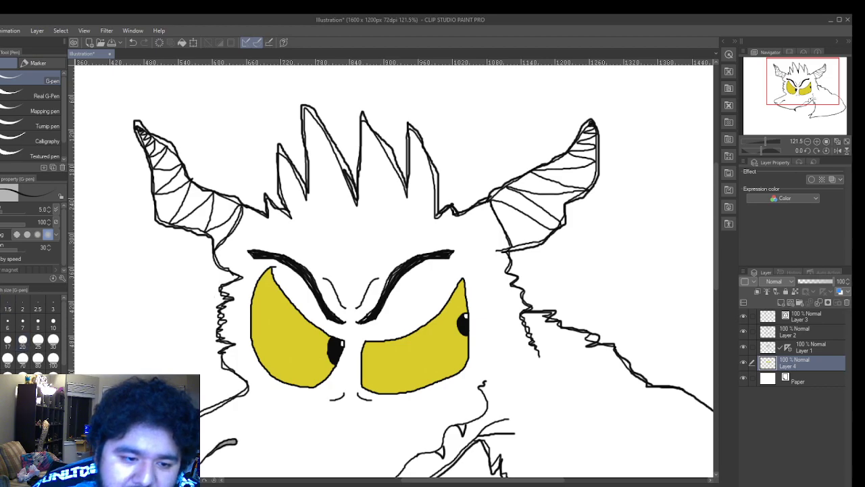
pyautogui.press('g')
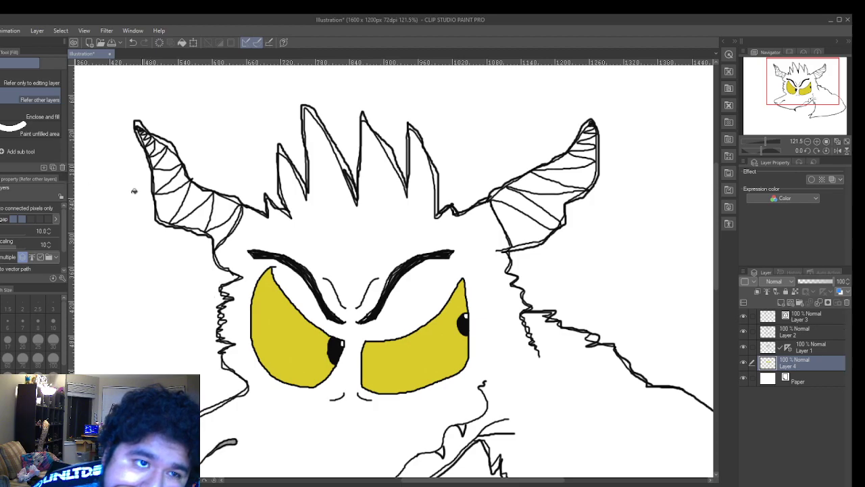
pyautogui.press('j')
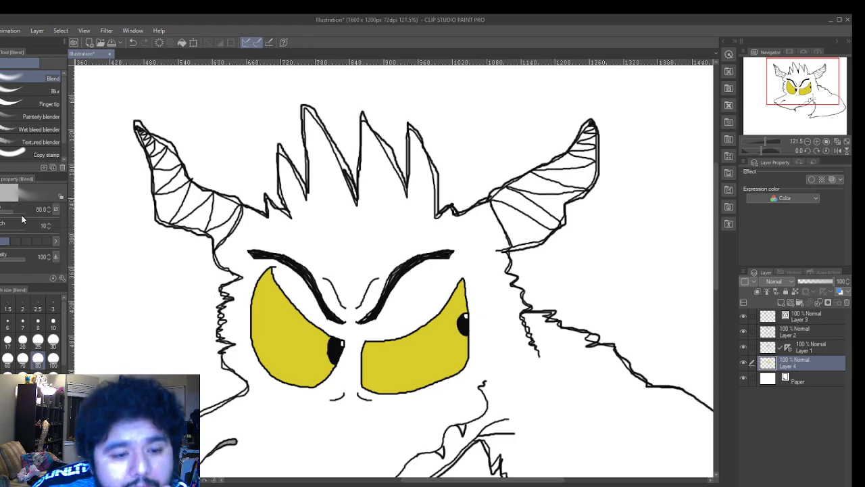
pyautogui.press('g')
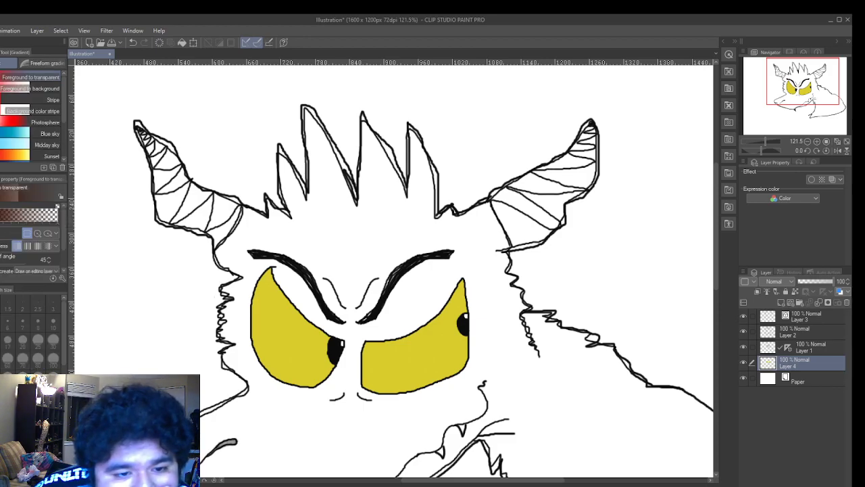
pyautogui.press('j')
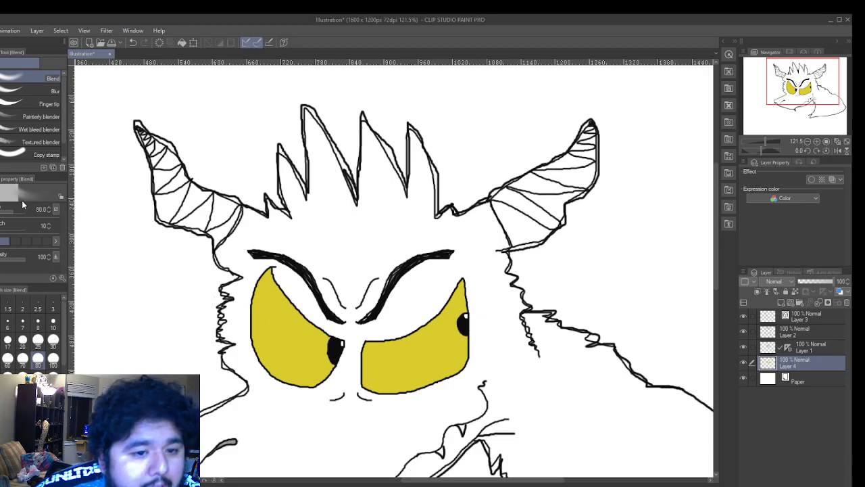
pyautogui.click(31, 119)
pyautogui.moveTo(150, 179); pyautogui.dragTo(184, 200)
pyautogui.hotkey('ctrl', 'z')
# - Set the Painterly blender's brush size to 7
pyautogui.click(20, 328)
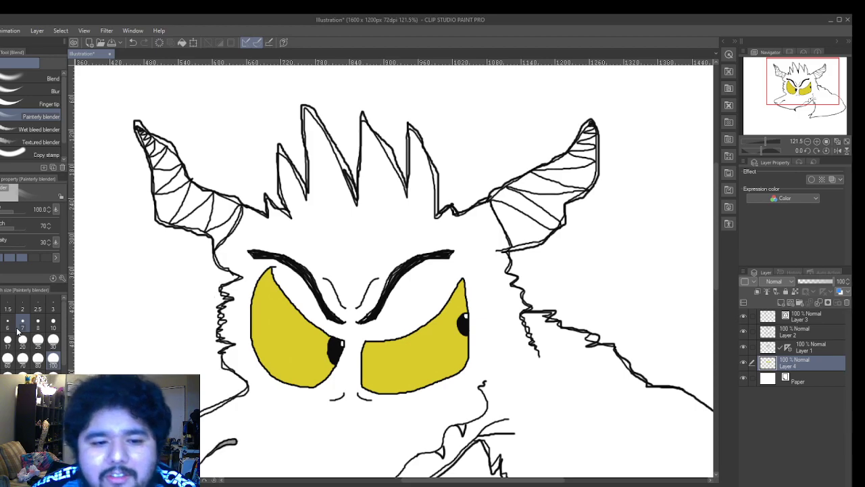
pyautogui.click(20, 328)
pyautogui.scroll(5, 203, 213)
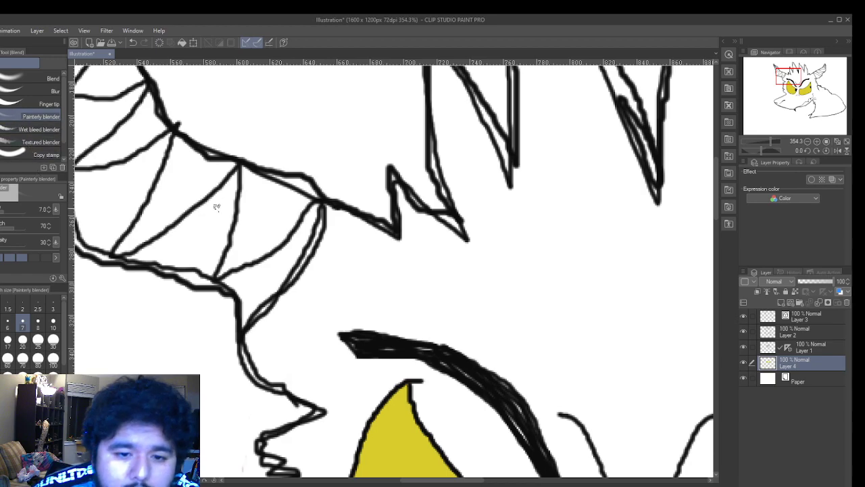
pyautogui.scroll(-5, 284, 224)
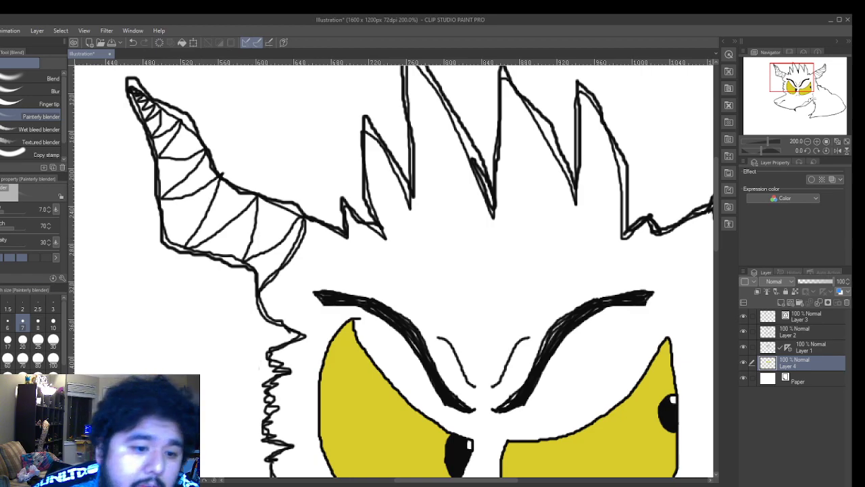
# - Test a reddish-brown Soft bleed stroke on the left horn, undo it, and set the brush size to 10
pyautogui.press('g')
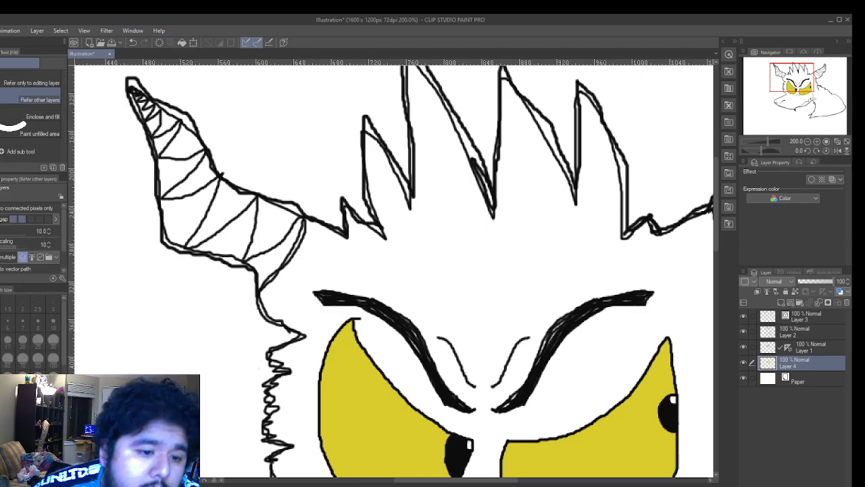
pyautogui.press('g')
pyautogui.press('b')
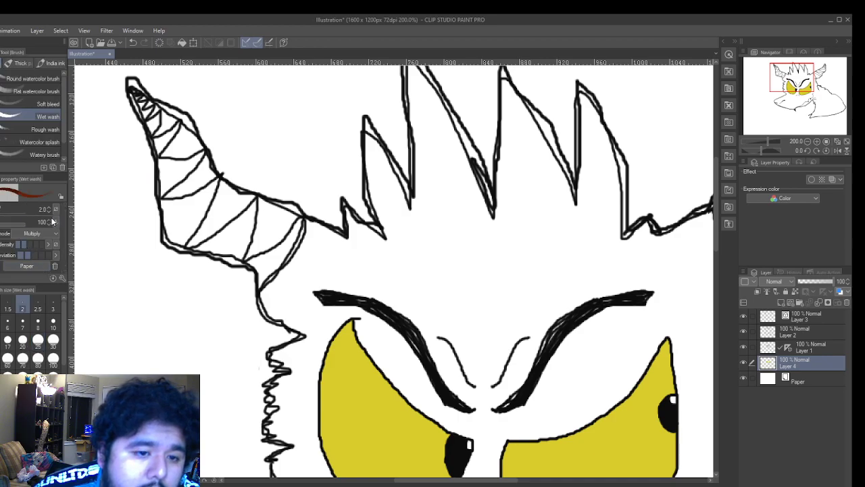
pyautogui.click(22, 105)
pyautogui.moveTo(210, 237)
pyautogui.mouseDown()
pyautogui.moveTo(245, 233)
pyautogui.moveTo(225, 241)
pyautogui.mouseUp()
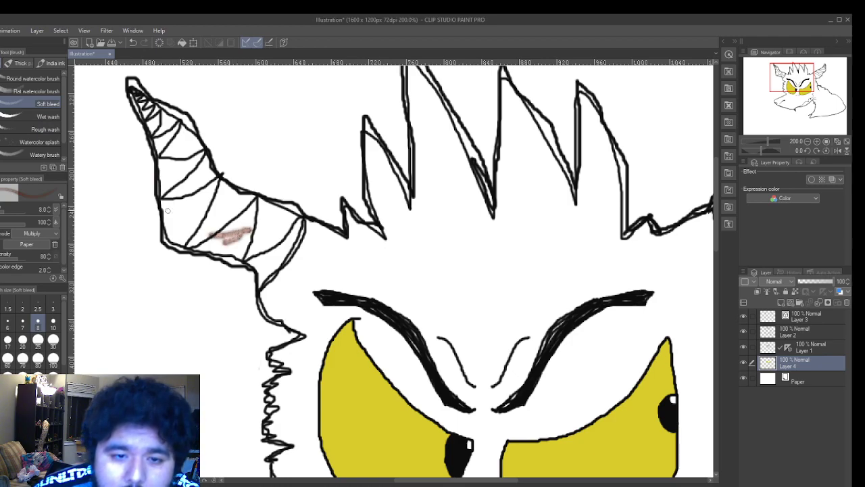
pyautogui.click(131, 42)
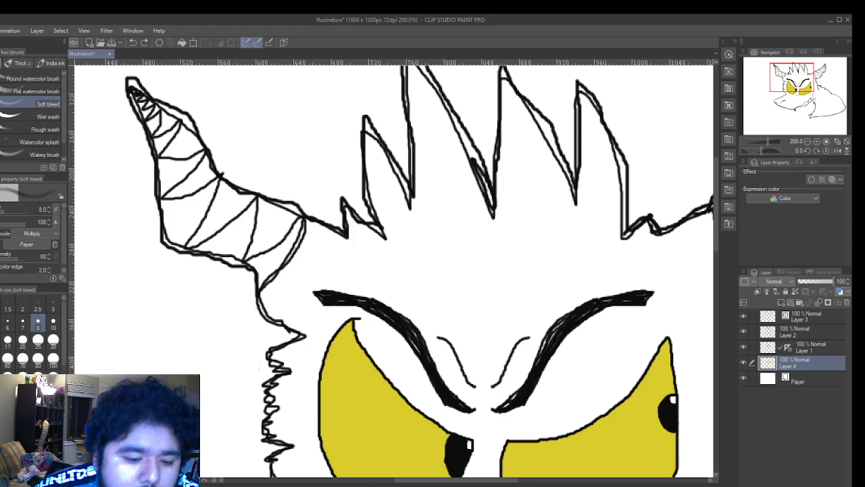
pyautogui.moveTo(36, 210); pyautogui.dragTo(48, 215)
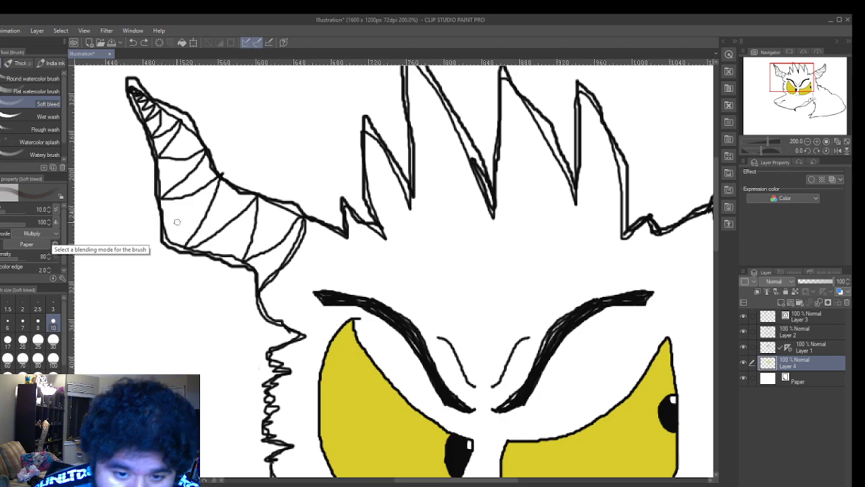
# - Shade the lower segments of the left horn dark brown with Soft bleed, building up near-black at the base
pyautogui.moveTo(199, 203)
pyautogui.mouseDown()
pyautogui.moveTo(220, 240)
pyautogui.moveTo(197, 233)
pyautogui.moveTo(279, 252)
pyautogui.moveTo(215, 243)
pyautogui.moveTo(271, 251)
pyautogui.moveTo(272, 264)
pyautogui.moveTo(281, 248)
pyautogui.moveTo(266, 276)
pyautogui.moveTo(288, 248)
pyautogui.moveTo(285, 259)
pyautogui.moveTo(255, 280)
pyautogui.moveTo(275, 204)
pyautogui.moveTo(254, 217)
pyautogui.moveTo(140, 208)
pyautogui.moveTo(155, 193)
pyautogui.moveTo(256, 184)
pyautogui.moveTo(246, 173)
pyautogui.moveTo(107, 139)
pyautogui.moveTo(288, 210)
pyautogui.moveTo(211, 168)
pyautogui.moveTo(276, 177)
pyautogui.moveTo(235, 157)
pyautogui.moveTo(334, 196)
pyautogui.moveTo(250, 176)
pyautogui.moveTo(264, 177)
pyautogui.moveTo(247, 217)
pyautogui.moveTo(292, 183)
pyautogui.moveTo(307, 185)
pyautogui.moveTo(282, 242)
pyautogui.moveTo(300, 216)
pyautogui.mouseUp()
pyautogui.scroll(3, 270, 257)
pyautogui.moveTo(312, 200)
pyautogui.mouseDown()
pyautogui.moveTo(291, 244)
pyautogui.moveTo(290, 205)
pyautogui.moveTo(278, 224)
pyautogui.moveTo(286, 188)
pyautogui.moveTo(269, 188)
pyautogui.moveTo(251, 222)
pyautogui.moveTo(233, 219)
pyautogui.moveTo(228, 174)
pyautogui.moveTo(234, 183)
pyautogui.moveTo(262, 174)
pyautogui.moveTo(255, 161)
pyautogui.moveTo(309, 180)
pyautogui.moveTo(240, 163)
pyautogui.moveTo(282, 173)
pyautogui.moveTo(276, 159)
pyautogui.moveTo(311, 172)
pyautogui.moveTo(217, 152)
pyautogui.moveTo(259, 167)
pyautogui.moveTo(234, 189)
pyautogui.moveTo(209, 194)
pyautogui.moveTo(203, 241)
pyautogui.moveTo(226, 271)
pyautogui.moveTo(190, 261)
pyautogui.moveTo(196, 271)
pyautogui.moveTo(184, 268)
pyautogui.moveTo(193, 261)
pyautogui.moveTo(181, 236)
pyautogui.moveTo(139, 231)
pyautogui.moveTo(159, 226)
pyautogui.moveTo(223, 252)
pyautogui.moveTo(161, 209)
pyautogui.moveTo(255, 235)
pyautogui.moveTo(214, 207)
pyautogui.moveTo(215, 193)
pyautogui.moveTo(234, 190)
pyautogui.moveTo(181, 177)
pyautogui.moveTo(188, 184)
pyautogui.moveTo(150, 154)
pyautogui.moveTo(233, 180)
pyautogui.moveTo(122, 137)
pyautogui.moveTo(124, 154)
pyautogui.moveTo(126, 140)
pyautogui.moveTo(181, 146)
pyautogui.moveTo(144, 122)
pyautogui.moveTo(206, 150)
pyautogui.moveTo(163, 125)
pyautogui.moveTo(130, 121)
pyautogui.moveTo(149, 132)
pyautogui.moveTo(133, 146)
pyautogui.mouseUp()
pyautogui.moveTo(187, 264)
pyautogui.mouseDown()
pyautogui.moveTo(136, 232)
pyautogui.moveTo(140, 238)
pyautogui.moveTo(106, 231)
pyautogui.moveTo(149, 252)
pyautogui.moveTo(225, 265)
pyautogui.moveTo(228, 275)
pyautogui.moveTo(247, 278)
pyautogui.moveTo(240, 311)
pyautogui.moveTo(276, 264)
pyautogui.moveTo(247, 302)
pyautogui.moveTo(314, 239)
pyautogui.moveTo(268, 287)
pyautogui.moveTo(294, 258)
pyautogui.moveTo(319, 196)
pyautogui.moveTo(315, 222)
pyautogui.moveTo(290, 262)
pyautogui.moveTo(327, 188)
pyautogui.moveTo(288, 254)
pyautogui.moveTo(314, 190)
pyautogui.moveTo(325, 185)
pyautogui.moveTo(286, 270)
pyautogui.moveTo(240, 287)
pyautogui.moveTo(267, 226)
pyautogui.moveTo(245, 277)
pyautogui.moveTo(307, 217)
pyautogui.moveTo(235, 289)
pyautogui.moveTo(311, 207)
pyautogui.moveTo(269, 280)
pyautogui.moveTo(283, 249)
pyautogui.moveTo(252, 259)
pyautogui.moveTo(271, 246)
pyautogui.moveTo(276, 259)
pyautogui.moveTo(249, 273)
pyautogui.mouseUp()
pyautogui.moveTo(320, 212)
pyautogui.mouseDown()
pyautogui.moveTo(291, 261)
pyautogui.moveTo(322, 207)
pyautogui.moveTo(260, 260)
pyautogui.mouseUp()
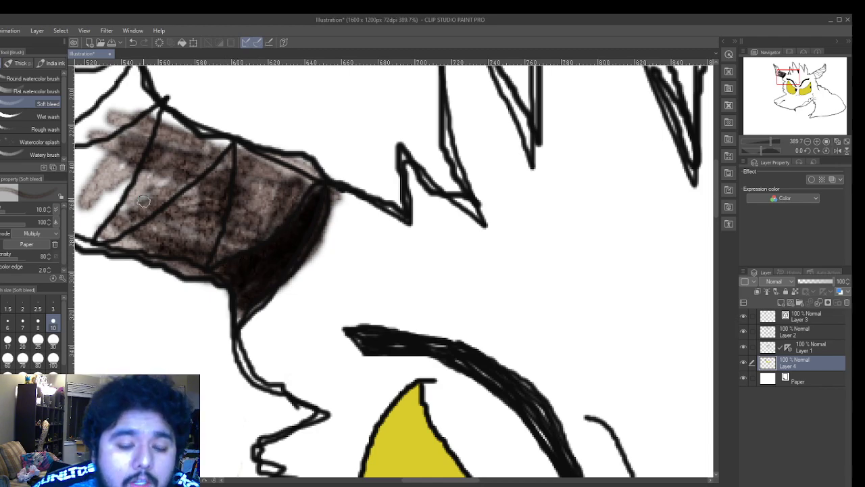
# - Continue the dark brown Soft bleed shading up the left horn into its middle segments, undoing the stroke that spills past the outline
pyautogui.scroll(-2, 292, 277)
pyautogui.moveTo(420, 479); pyautogui.dragTo(396, 479)
pyautogui.moveTo(264, 152)
pyautogui.mouseDown()
pyautogui.moveTo(247, 183)
pyautogui.moveTo(257, 206)
pyautogui.moveTo(244, 209)
pyautogui.moveTo(233, 177)
pyautogui.moveTo(270, 226)
pyautogui.moveTo(223, 196)
pyautogui.moveTo(292, 226)
pyautogui.moveTo(209, 190)
pyautogui.mouseUp()
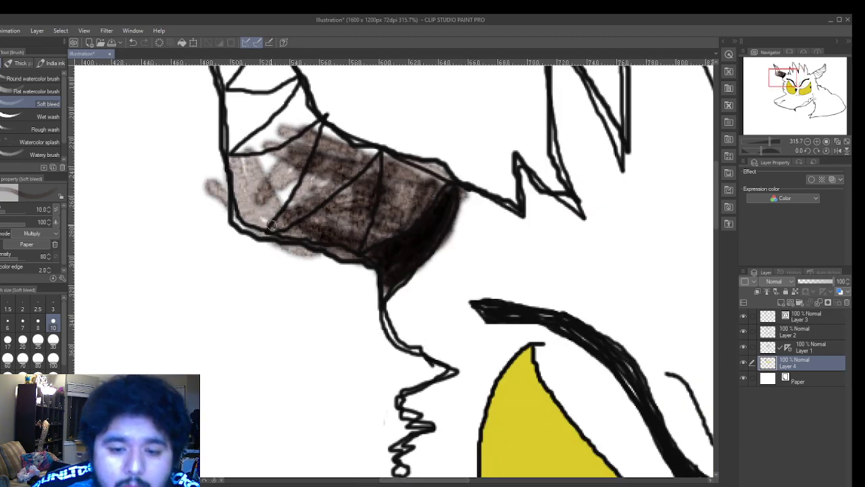
pyautogui.click(133, 42)
pyautogui.moveTo(259, 150)
pyautogui.mouseDown()
pyautogui.moveTo(240, 174)
pyautogui.moveTo(254, 228)
pyautogui.moveTo(253, 216)
pyautogui.moveTo(301, 216)
pyautogui.moveTo(268, 224)
pyautogui.moveTo(312, 233)
pyautogui.moveTo(235, 190)
pyautogui.moveTo(263, 196)
pyautogui.moveTo(317, 174)
pyautogui.moveTo(286, 222)
pyautogui.moveTo(244, 202)
pyautogui.moveTo(287, 158)
pyautogui.moveTo(355, 213)
pyautogui.moveTo(262, 197)
pyautogui.moveTo(303, 149)
pyautogui.moveTo(335, 215)
pyautogui.moveTo(249, 174)
pyautogui.moveTo(277, 140)
pyautogui.moveTo(279, 201)
pyautogui.moveTo(256, 141)
pyautogui.moveTo(284, 163)
pyautogui.moveTo(254, 197)
pyautogui.moveTo(261, 121)
pyautogui.moveTo(316, 181)
pyautogui.moveTo(286, 118)
pyautogui.moveTo(342, 172)
pyautogui.mouseUp()
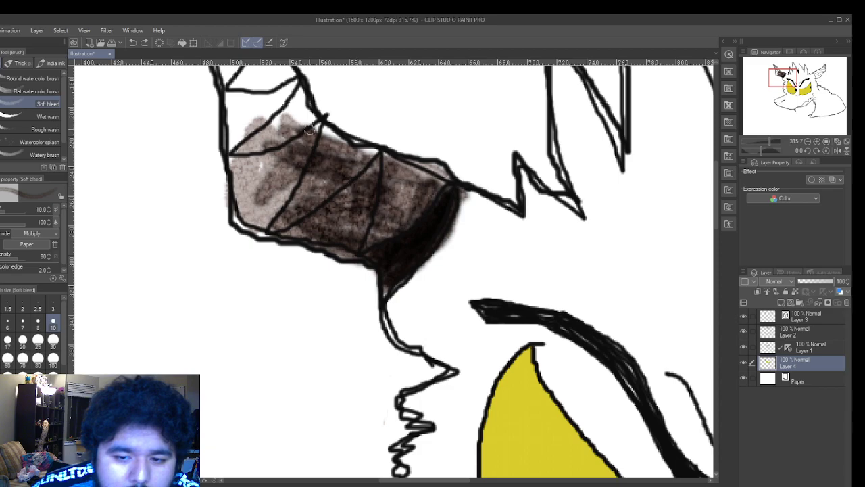
pyautogui.moveTo(310, 133); pyautogui.dragTo(284, 106)
pyautogui.moveTo(232, 146); pyautogui.dragTo(289, 146)
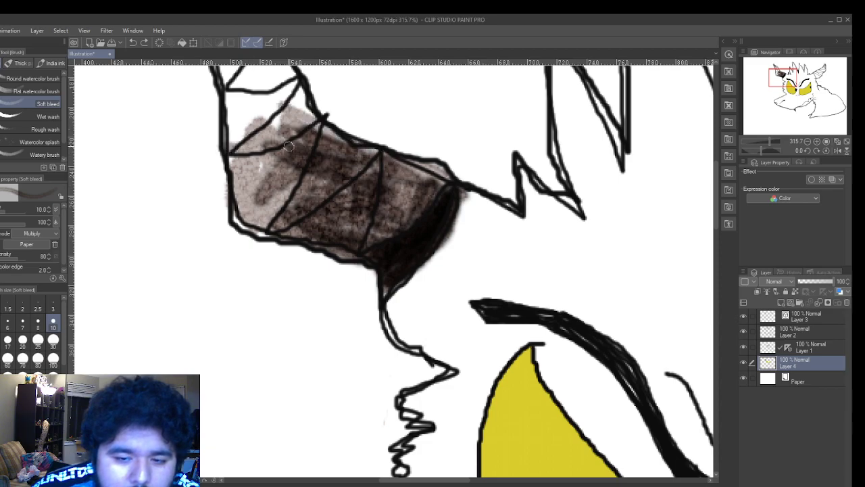
# - Lay a light brown wash over the middle bands of the left horn with the size 10 Soft bleed brush
pyautogui.moveTo(395, 153)
pyautogui.mouseDown()
pyautogui.moveTo(438, 157)
pyautogui.moveTo(385, 162)
pyautogui.mouseUp()
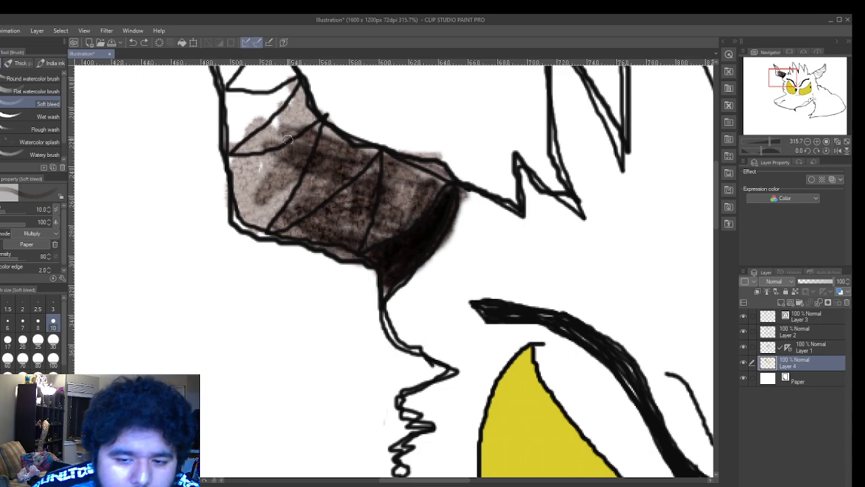
pyautogui.moveTo(230, 162); pyautogui.dragTo(232, 106)
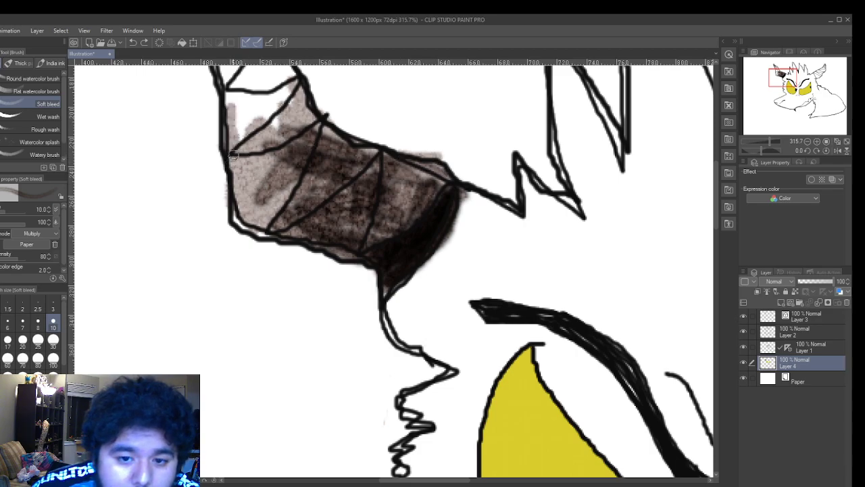
pyautogui.moveTo(234, 138)
pyautogui.mouseDown()
pyautogui.moveTo(230, 90)
pyautogui.moveTo(244, 126)
pyautogui.moveTo(240, 92)
pyautogui.moveTo(261, 109)
pyautogui.moveTo(269, 90)
pyautogui.mouseUp()
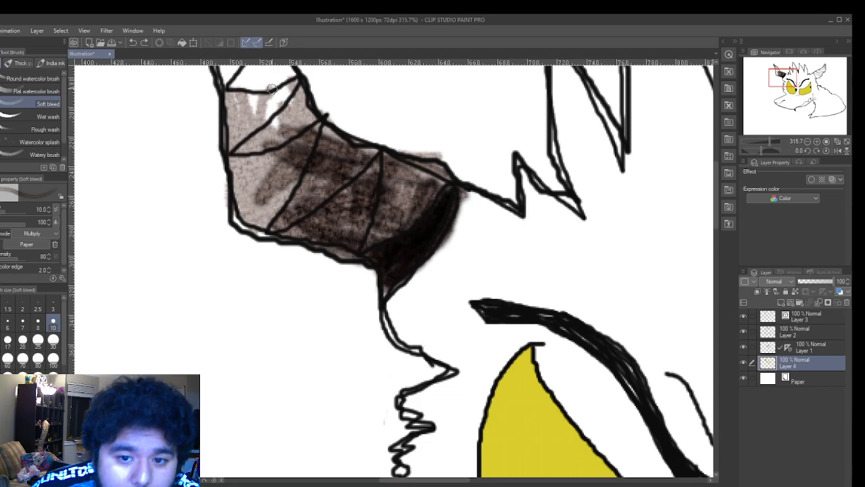
pyautogui.moveTo(275, 123)
pyautogui.mouseDown()
pyautogui.moveTo(289, 99)
pyautogui.moveTo(288, 115)
pyautogui.moveTo(247, 98)
pyautogui.moveTo(278, 81)
pyautogui.mouseUp()
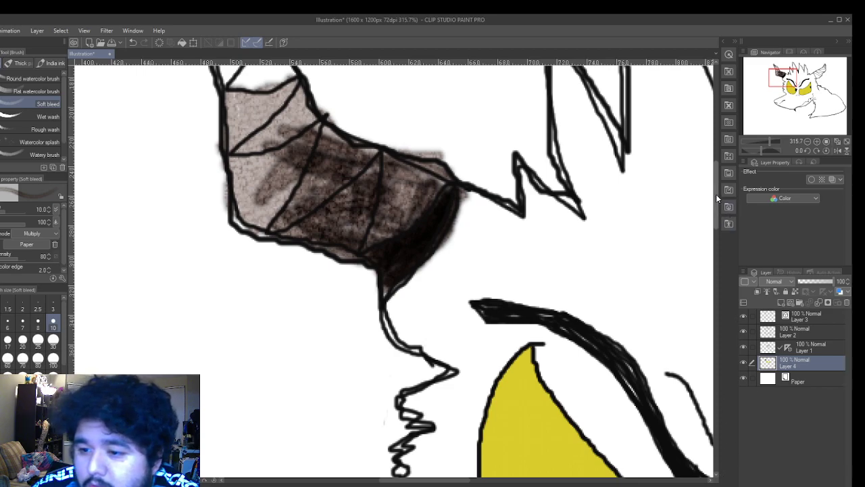
# - Darken the left horn's middle and lower bands with a second layer of brown Soft bleed strokes
pyautogui.moveTo(716, 197); pyautogui.dragTo(717, 179)
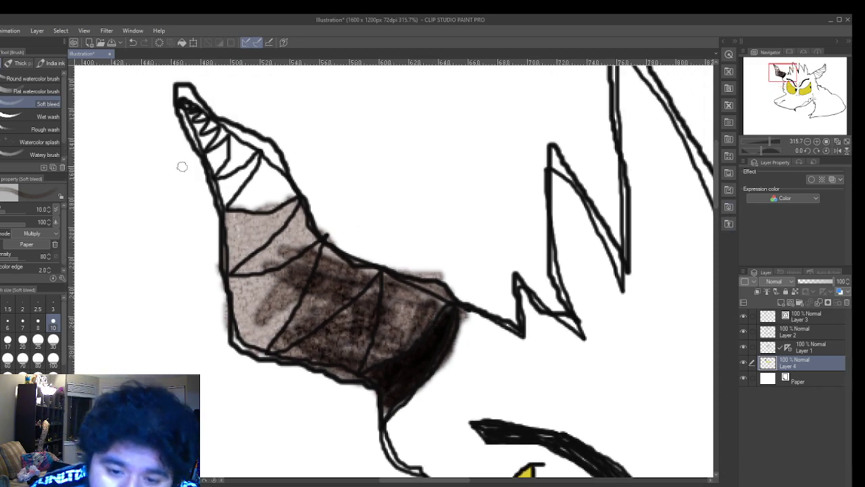
pyautogui.moveTo(249, 283)
pyautogui.mouseDown()
pyautogui.moveTo(291, 308)
pyautogui.moveTo(294, 317)
pyautogui.moveTo(260, 311)
pyautogui.moveTo(273, 340)
pyautogui.moveTo(256, 299)
pyautogui.moveTo(247, 331)
pyautogui.moveTo(277, 350)
pyautogui.moveTo(297, 323)
pyautogui.moveTo(308, 263)
pyautogui.moveTo(328, 247)
pyautogui.moveTo(338, 267)
pyautogui.moveTo(270, 212)
pyautogui.moveTo(262, 246)
pyautogui.mouseUp()
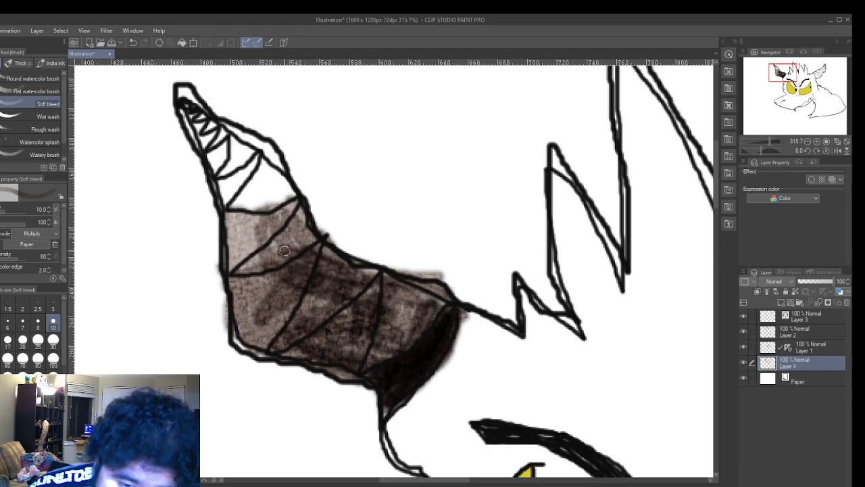
pyautogui.moveTo(252, 217)
pyautogui.mouseDown()
pyautogui.moveTo(254, 250)
pyautogui.moveTo(242, 222)
pyautogui.moveTo(242, 260)
pyautogui.mouseUp()
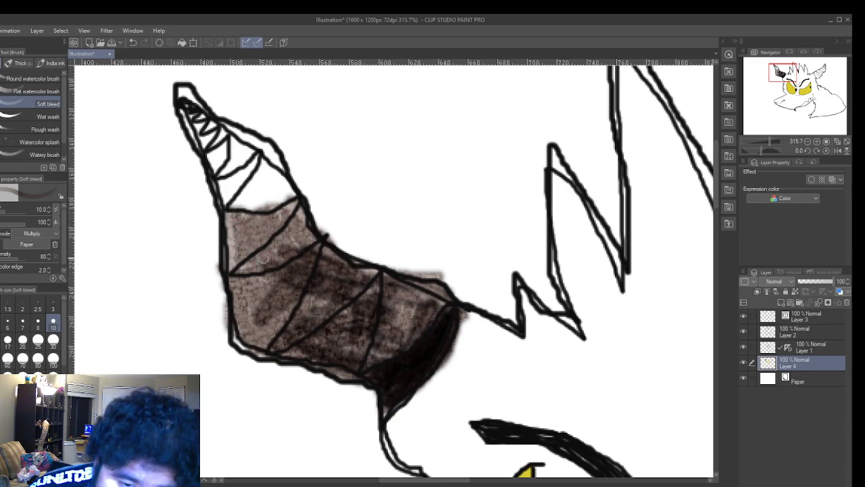
pyautogui.moveTo(275, 291)
pyautogui.mouseDown()
pyautogui.moveTo(322, 293)
pyautogui.moveTo(271, 318)
pyautogui.moveTo(347, 301)
pyautogui.moveTo(310, 318)
pyautogui.moveTo(318, 295)
pyautogui.moveTo(403, 318)
pyautogui.moveTo(348, 309)
pyautogui.moveTo(339, 279)
pyautogui.moveTo(383, 293)
pyautogui.moveTo(376, 297)
pyautogui.moveTo(417, 310)
pyautogui.moveTo(366, 329)
pyautogui.moveTo(327, 316)
pyautogui.moveTo(417, 348)
pyautogui.moveTo(323, 344)
pyautogui.moveTo(308, 306)
pyautogui.moveTo(413, 328)
pyautogui.moveTo(300, 307)
pyautogui.moveTo(377, 283)
pyautogui.moveTo(379, 305)
pyautogui.moveTo(378, 269)
pyautogui.moveTo(362, 267)
pyautogui.moveTo(398, 291)
pyautogui.moveTo(356, 273)
pyautogui.moveTo(412, 282)
pyautogui.moveTo(447, 302)
pyautogui.mouseUp()
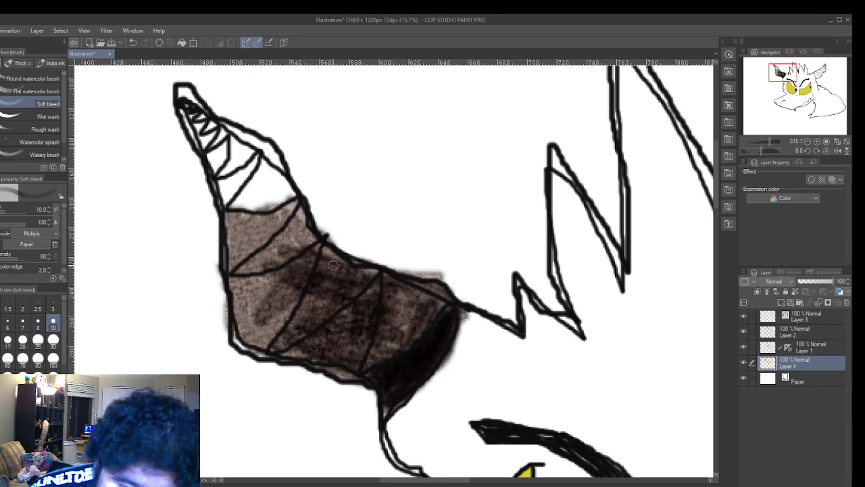
# - Fill the left horn's upper bands and tip with brown wash, deepening the shading along its outer curve
pyautogui.moveTo(335, 261)
pyautogui.mouseDown()
pyautogui.moveTo(298, 211)
pyautogui.moveTo(302, 238)
pyautogui.moveTo(274, 161)
pyautogui.moveTo(306, 201)
pyautogui.moveTo(259, 140)
pyautogui.moveTo(284, 175)
pyautogui.moveTo(236, 134)
pyautogui.moveTo(295, 196)
pyautogui.moveTo(215, 127)
pyautogui.moveTo(275, 213)
pyautogui.moveTo(237, 148)
pyautogui.moveTo(307, 231)
pyautogui.moveTo(258, 191)
pyautogui.moveTo(219, 137)
pyautogui.moveTo(249, 203)
pyautogui.moveTo(282, 192)
pyautogui.moveTo(258, 200)
pyautogui.moveTo(199, 135)
pyautogui.moveTo(244, 219)
pyautogui.moveTo(284, 226)
pyautogui.mouseUp()
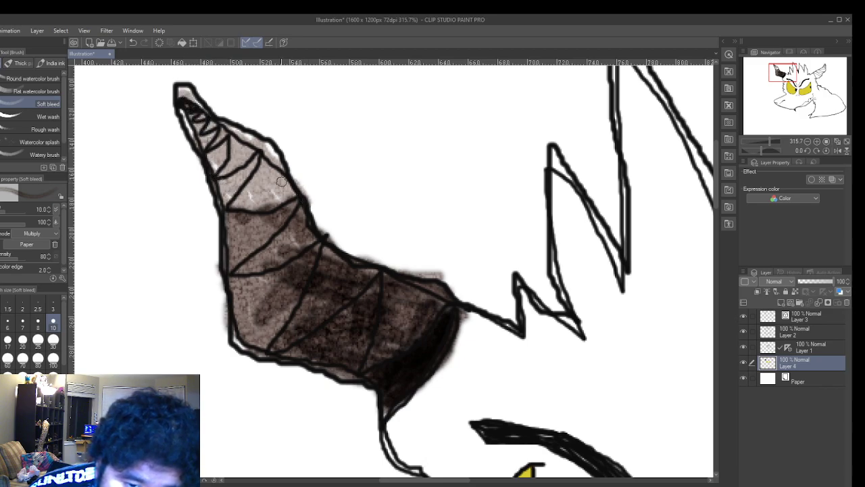
pyautogui.moveTo(278, 200)
pyautogui.mouseDown()
pyautogui.moveTo(246, 173)
pyautogui.moveTo(267, 190)
pyautogui.moveTo(277, 183)
pyautogui.moveTo(253, 156)
pyautogui.moveTo(290, 218)
pyautogui.moveTo(242, 164)
pyautogui.moveTo(285, 215)
pyautogui.moveTo(231, 138)
pyautogui.moveTo(286, 202)
pyautogui.moveTo(255, 153)
pyautogui.moveTo(281, 183)
pyautogui.moveTo(271, 155)
pyautogui.moveTo(254, 140)
pyautogui.moveTo(269, 149)
pyautogui.moveTo(222, 126)
pyautogui.moveTo(252, 144)
pyautogui.mouseUp()
pyautogui.moveTo(283, 182)
pyautogui.mouseDown()
pyautogui.moveTo(239, 165)
pyautogui.moveTo(179, 90)
pyautogui.moveTo(208, 132)
pyautogui.moveTo(202, 104)
pyautogui.moveTo(190, 102)
pyautogui.moveTo(208, 132)
pyautogui.moveTo(186, 100)
pyautogui.moveTo(200, 113)
pyautogui.moveTo(200, 102)
pyautogui.moveTo(214, 135)
pyautogui.moveTo(249, 163)
pyautogui.moveTo(246, 191)
pyautogui.moveTo(244, 175)
pyautogui.moveTo(231, 196)
pyautogui.moveTo(214, 154)
pyautogui.mouseUp()
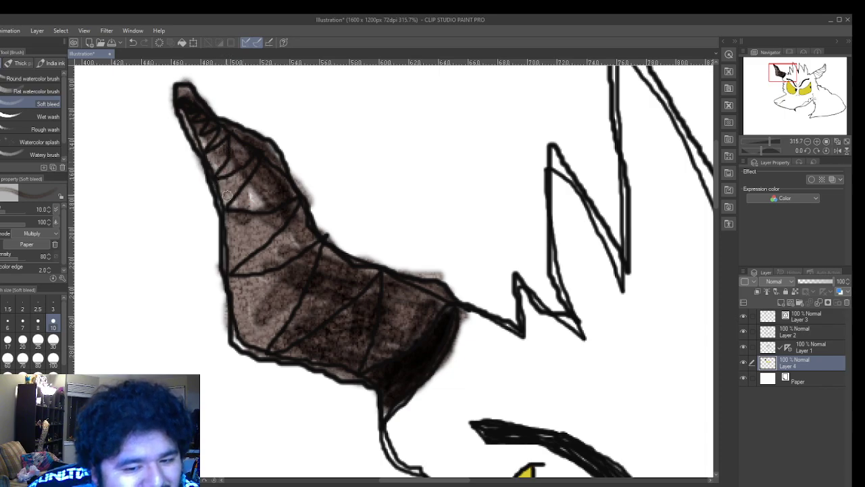
pyautogui.moveTo(255, 194); pyautogui.dragTo(201, 131)
pyautogui.moveTo(228, 191)
pyautogui.mouseDown()
pyautogui.moveTo(250, 241)
pyautogui.moveTo(244, 186)
pyautogui.moveTo(259, 284)
pyautogui.moveTo(252, 213)
pyautogui.moveTo(249, 301)
pyautogui.moveTo(260, 326)
pyautogui.moveTo(243, 236)
pyautogui.moveTo(285, 344)
pyautogui.moveTo(259, 319)
pyautogui.moveTo(254, 213)
pyautogui.moveTo(279, 325)
pyautogui.moveTo(252, 280)
pyautogui.mouseUp()
pyautogui.moveTo(238, 177)
pyautogui.mouseDown()
pyautogui.moveTo(284, 287)
pyautogui.moveTo(263, 246)
pyautogui.moveTo(255, 188)
pyautogui.moveTo(304, 325)
pyautogui.mouseUp()
# - Lay light brown Soft bleed strokes along the base of the right horn, following its inner edge
pyautogui.scroll(-2, 336, 260)
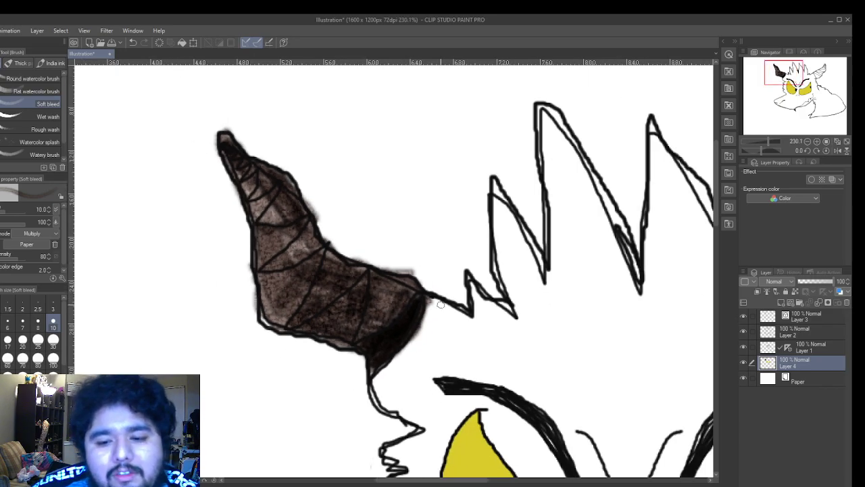
pyautogui.scroll(-4, 489, 322)
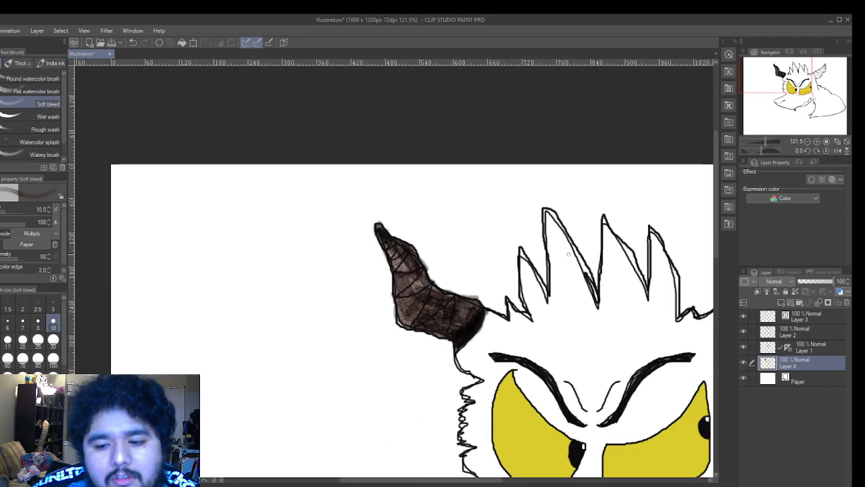
pyautogui.moveTo(402, 481); pyautogui.dragTo(477, 481)
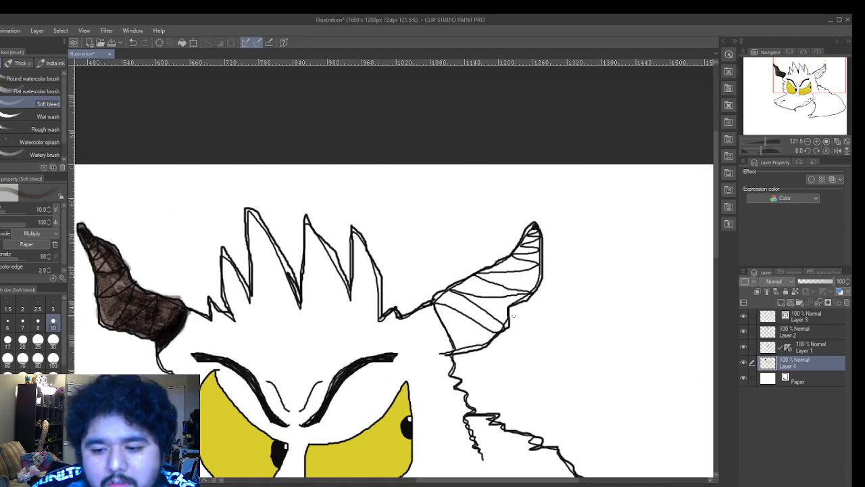
pyautogui.scroll(5, 482, 313)
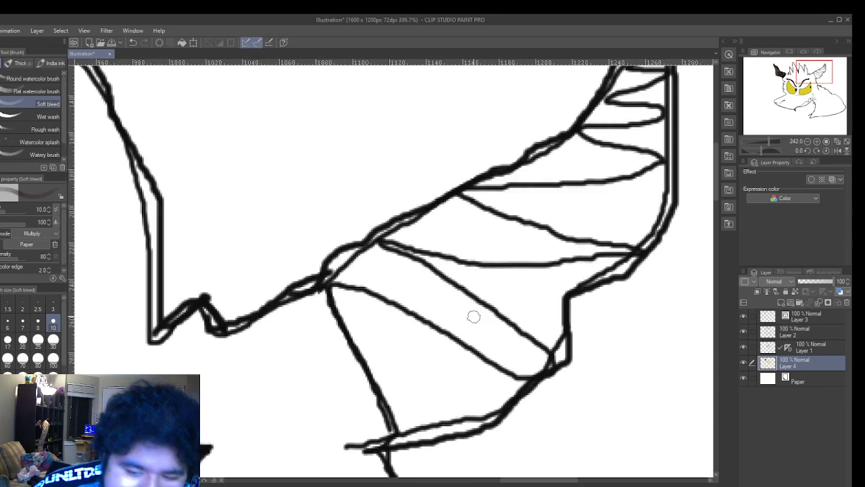
pyautogui.moveTo(348, 298); pyautogui.dragTo(402, 416)
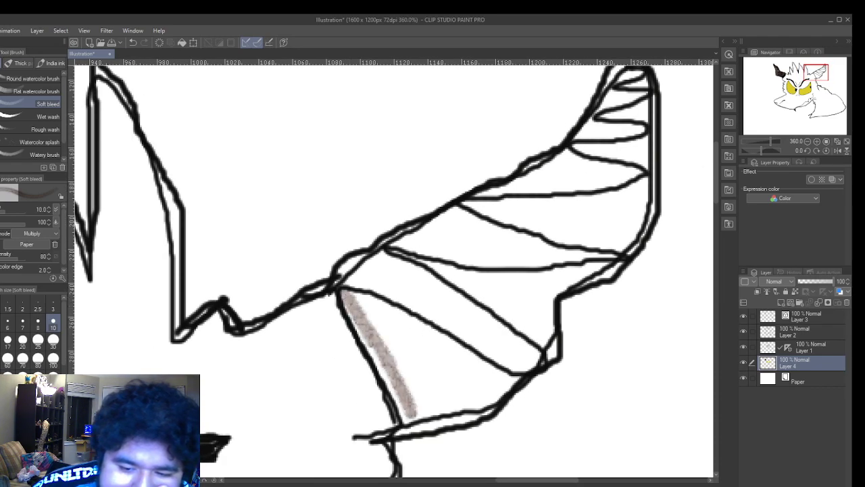
pyautogui.moveTo(351, 278); pyautogui.dragTo(443, 382)
pyautogui.moveTo(368, 298); pyautogui.dragTo(432, 419)
pyautogui.moveTo(345, 270)
pyautogui.mouseDown()
pyautogui.moveTo(375, 371)
pyautogui.moveTo(338, 291)
pyautogui.moveTo(405, 426)
pyautogui.mouseUp()
pyautogui.moveTo(352, 318); pyautogui.dragTo(390, 377)
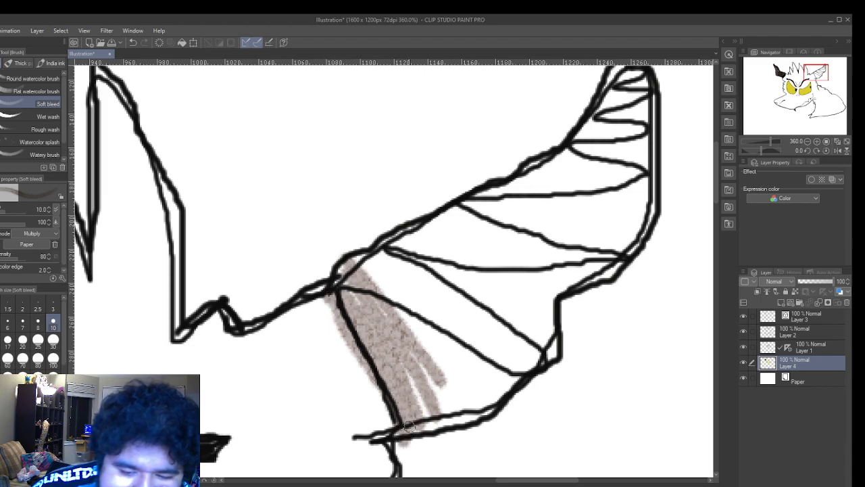
pyautogui.moveTo(345, 260); pyautogui.dragTo(399, 431)
pyautogui.moveTo(353, 322); pyautogui.dragTo(385, 389)
pyautogui.moveTo(336, 298); pyautogui.dragTo(388, 411)
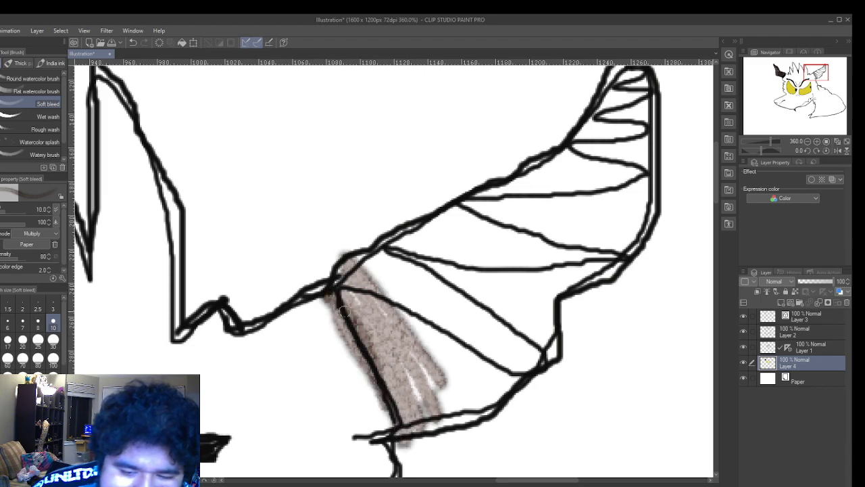
# - Build up a dark brown shadow along the right horn's base edge with overlapping strokes
pyautogui.moveTo(375, 348); pyautogui.dragTo(433, 439)
pyautogui.moveTo(351, 298); pyautogui.dragTo(398, 403)
pyautogui.moveTo(427, 436)
pyautogui.mouseDown()
pyautogui.moveTo(351, 292)
pyautogui.moveTo(342, 332)
pyautogui.moveTo(387, 368)
pyautogui.mouseUp()
pyautogui.moveTo(409, 427)
pyautogui.mouseDown()
pyautogui.moveTo(346, 282)
pyautogui.moveTo(408, 392)
pyautogui.moveTo(360, 289)
pyautogui.mouseUp()
pyautogui.moveTo(401, 397)
pyautogui.mouseDown()
pyautogui.moveTo(347, 309)
pyautogui.moveTo(405, 398)
pyautogui.moveTo(365, 307)
pyautogui.moveTo(342, 300)
pyautogui.moveTo(379, 399)
pyautogui.moveTo(399, 423)
pyautogui.moveTo(348, 304)
pyautogui.moveTo(412, 420)
pyautogui.mouseUp()
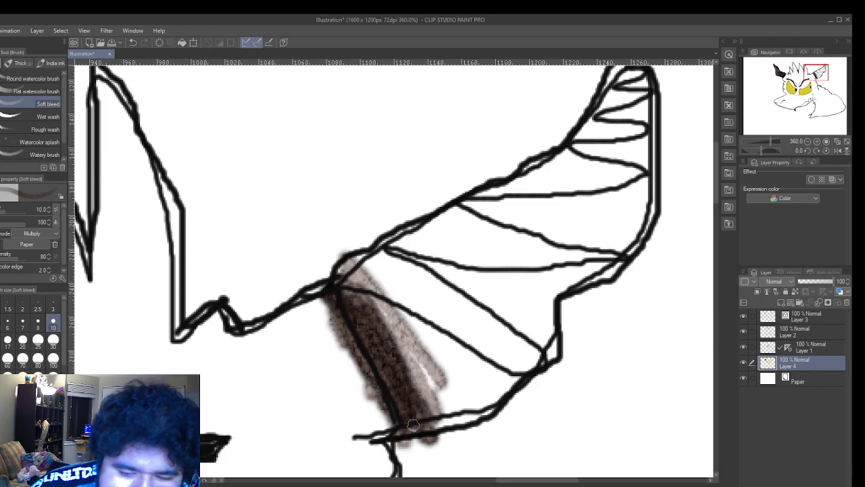
# - Spread brown wash across the right horn's lower bands, with a dark stripe through the middle and lighter strokes toward the outer edge
pyautogui.moveTo(354, 296)
pyautogui.mouseDown()
pyautogui.moveTo(399, 413)
pyautogui.moveTo(459, 400)
pyautogui.moveTo(477, 385)
pyautogui.moveTo(500, 392)
pyautogui.moveTo(432, 398)
pyautogui.moveTo(439, 406)
pyautogui.moveTo(473, 324)
pyautogui.moveTo(446, 413)
pyautogui.moveTo(483, 282)
pyautogui.moveTo(466, 291)
pyautogui.moveTo(474, 352)
pyautogui.moveTo(460, 259)
pyautogui.moveTo(448, 249)
pyautogui.moveTo(390, 243)
pyautogui.moveTo(460, 253)
pyautogui.moveTo(478, 309)
pyautogui.moveTo(473, 326)
pyautogui.moveTo(470, 314)
pyautogui.mouseUp()
pyautogui.moveTo(375, 284)
pyautogui.mouseDown()
pyautogui.moveTo(433, 273)
pyautogui.moveTo(439, 311)
pyautogui.moveTo(419, 334)
pyautogui.moveTo(439, 378)
pyautogui.moveTo(409, 348)
pyautogui.moveTo(452, 344)
pyautogui.mouseUp()
pyautogui.moveTo(428, 391)
pyautogui.mouseDown()
pyautogui.moveTo(403, 322)
pyautogui.moveTo(370, 271)
pyautogui.moveTo(377, 262)
pyautogui.moveTo(340, 262)
pyautogui.mouseUp()
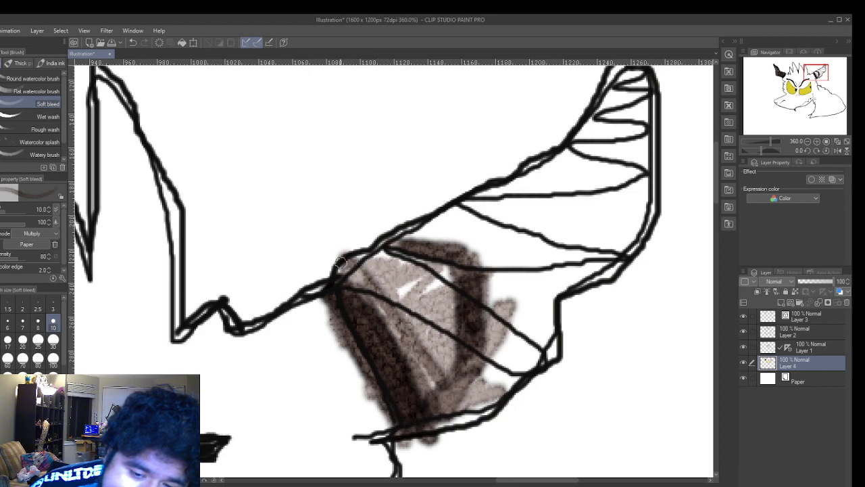
pyautogui.moveTo(421, 261); pyautogui.dragTo(459, 280)
pyautogui.moveTo(508, 306)
pyautogui.mouseDown()
pyautogui.moveTo(474, 330)
pyautogui.moveTo(493, 385)
pyautogui.moveTo(439, 403)
pyautogui.moveTo(433, 429)
pyautogui.moveTo(486, 419)
pyautogui.moveTo(518, 359)
pyautogui.moveTo(531, 298)
pyautogui.mouseUp()
pyautogui.moveTo(509, 352)
pyautogui.mouseDown()
pyautogui.moveTo(529, 335)
pyautogui.moveTo(549, 334)
pyautogui.mouseUp()
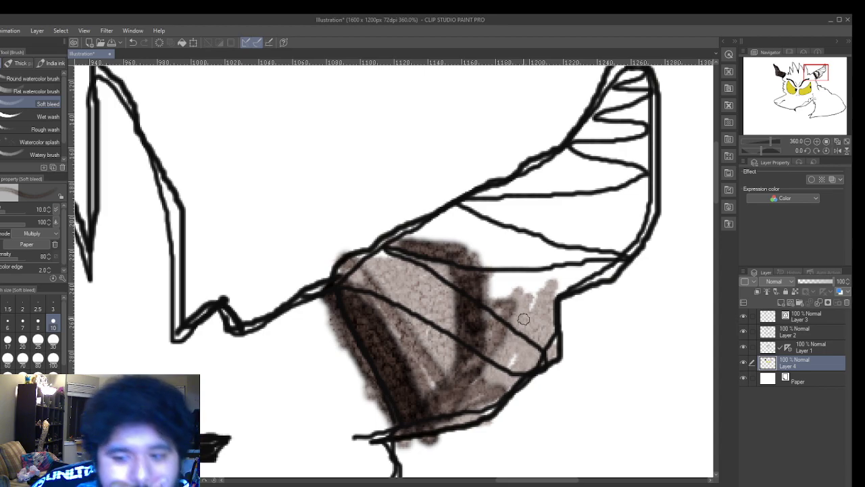
# - Extend the brown wash up through the right horn's middle bands and add dark patches for texture
pyautogui.moveTo(519, 301)
pyautogui.mouseDown()
pyautogui.moveTo(504, 241)
pyautogui.moveTo(490, 235)
pyautogui.moveTo(484, 292)
pyautogui.moveTo(570, 302)
pyautogui.moveTo(534, 255)
pyautogui.moveTo(502, 275)
pyautogui.mouseUp()
pyautogui.moveTo(446, 234)
pyautogui.mouseDown()
pyautogui.moveTo(344, 270)
pyautogui.moveTo(405, 267)
pyautogui.moveTo(445, 279)
pyautogui.mouseUp()
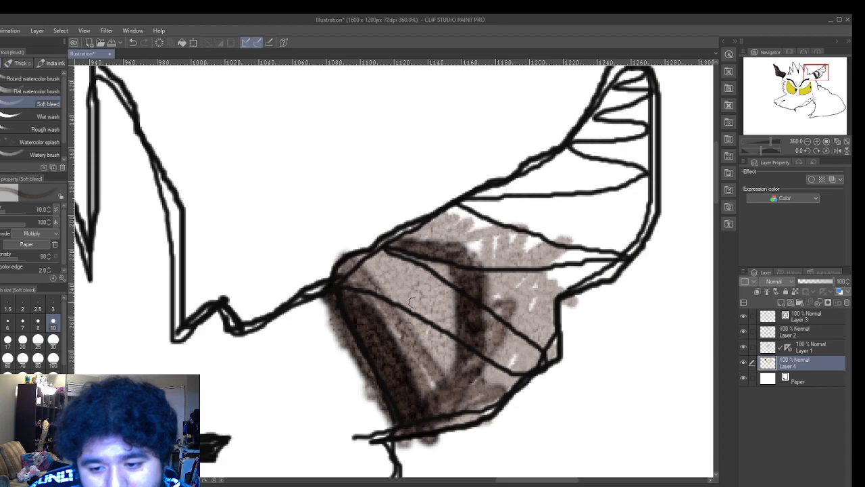
pyautogui.moveTo(439, 370); pyautogui.dragTo(526, 359)
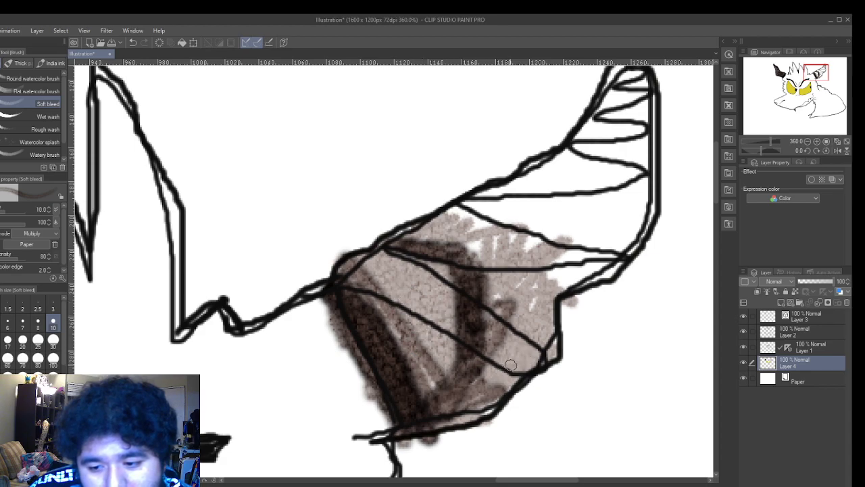
pyautogui.moveTo(465, 396)
pyautogui.mouseDown()
pyautogui.moveTo(464, 367)
pyautogui.moveTo(434, 374)
pyautogui.moveTo(450, 364)
pyautogui.moveTo(435, 387)
pyautogui.moveTo(421, 389)
pyautogui.moveTo(435, 371)
pyautogui.moveTo(403, 380)
pyautogui.moveTo(412, 371)
pyautogui.moveTo(406, 351)
pyautogui.moveTo(391, 354)
pyautogui.moveTo(453, 312)
pyautogui.moveTo(416, 305)
pyautogui.moveTo(379, 315)
pyautogui.moveTo(380, 289)
pyautogui.moveTo(371, 288)
pyautogui.moveTo(385, 261)
pyautogui.moveTo(428, 257)
pyautogui.moveTo(374, 294)
pyautogui.moveTo(442, 291)
pyautogui.moveTo(424, 271)
pyautogui.moveTo(390, 264)
pyautogui.moveTo(389, 252)
pyautogui.moveTo(516, 246)
pyautogui.moveTo(542, 213)
pyautogui.moveTo(497, 215)
pyautogui.moveTo(520, 254)
pyautogui.moveTo(543, 161)
pyautogui.moveTo(535, 260)
pyautogui.moveTo(538, 183)
pyautogui.moveTo(532, 241)
pyautogui.moveTo(556, 196)
pyautogui.moveTo(548, 234)
pyautogui.moveTo(559, 179)
pyautogui.moveTo(558, 214)
pyautogui.moveTo(574, 204)
pyautogui.moveTo(501, 209)
pyautogui.moveTo(547, 239)
pyautogui.moveTo(573, 239)
pyautogui.moveTo(503, 295)
pyautogui.moveTo(627, 237)
pyautogui.moveTo(592, 243)
pyautogui.moveTo(535, 289)
pyautogui.mouseUp()
pyautogui.moveTo(614, 246)
pyautogui.mouseDown()
pyautogui.moveTo(546, 294)
pyautogui.moveTo(610, 264)
pyautogui.moveTo(590, 276)
pyautogui.moveTo(603, 272)
pyautogui.moveTo(493, 239)
pyautogui.moveTo(518, 215)
pyautogui.moveTo(467, 244)
pyautogui.moveTo(564, 215)
pyautogui.moveTo(465, 263)
pyautogui.moveTo(481, 242)
pyautogui.moveTo(459, 231)
pyautogui.moveTo(474, 208)
pyautogui.moveTo(505, 193)
pyautogui.moveTo(447, 216)
pyautogui.moveTo(537, 185)
pyautogui.moveTo(499, 202)
pyautogui.moveTo(534, 163)
pyautogui.moveTo(581, 155)
pyautogui.moveTo(571, 174)
pyautogui.moveTo(593, 169)
pyautogui.moveTo(575, 179)
pyautogui.moveTo(635, 155)
pyautogui.moveTo(597, 203)
pyautogui.moveTo(568, 222)
pyautogui.moveTo(600, 189)
pyautogui.moveTo(584, 212)
pyautogui.moveTo(518, 246)
pyautogui.moveTo(606, 204)
pyautogui.moveTo(631, 174)
pyautogui.moveTo(558, 246)
pyautogui.moveTo(629, 195)
pyautogui.moveTo(558, 258)
pyautogui.moveTo(595, 224)
pyautogui.moveTo(549, 293)
pyautogui.moveTo(607, 245)
pyautogui.moveTo(473, 347)
pyautogui.moveTo(529, 319)
pyautogui.moveTo(557, 292)
pyautogui.moveTo(480, 368)
pyautogui.moveTo(545, 324)
pyautogui.moveTo(500, 370)
pyautogui.moveTo(545, 366)
pyautogui.moveTo(543, 346)
pyautogui.moveTo(502, 383)
pyautogui.moveTo(547, 310)
pyautogui.moveTo(498, 309)
pyautogui.moveTo(467, 289)
pyautogui.moveTo(505, 255)
pyautogui.mouseUp()
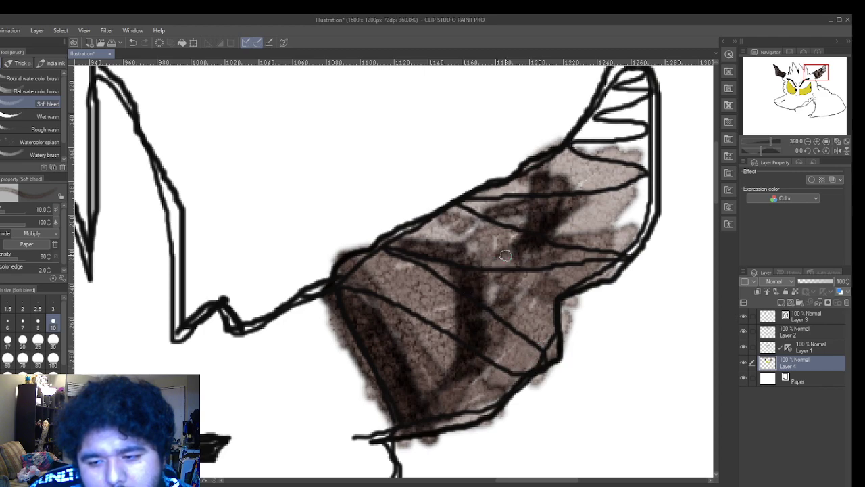
# - Color the right horn's narrow upper bands and tip brown, darkening the outer side
pyautogui.moveTo(627, 202)
pyautogui.mouseDown()
pyautogui.moveTo(644, 190)
pyautogui.moveTo(623, 225)
pyautogui.moveTo(627, 205)
pyautogui.moveTo(630, 231)
pyautogui.moveTo(654, 170)
pyautogui.moveTo(652, 191)
pyautogui.moveTo(648, 119)
pyautogui.moveTo(640, 164)
pyautogui.moveTo(631, 113)
pyautogui.mouseUp()
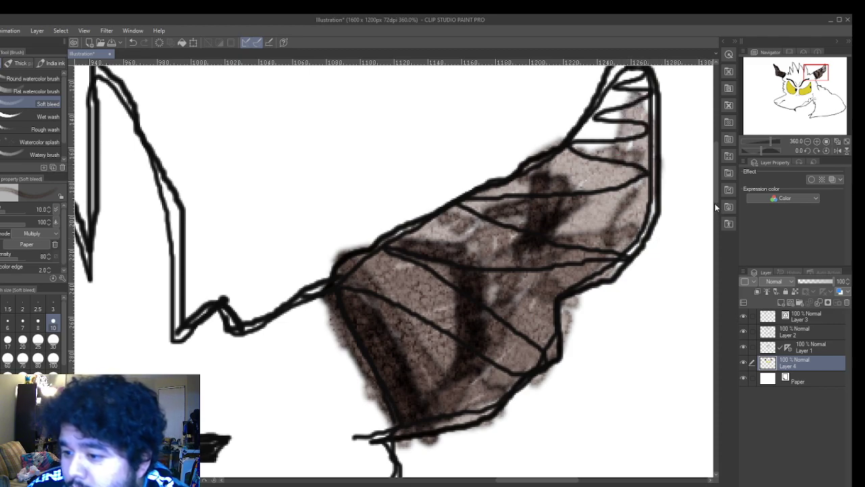
pyautogui.scroll(3, 717, 197)
pyautogui.moveTo(606, 204)
pyautogui.mouseDown()
pyautogui.moveTo(585, 209)
pyautogui.moveTo(633, 162)
pyautogui.moveTo(591, 180)
pyautogui.moveTo(580, 198)
pyautogui.moveTo(612, 202)
pyautogui.moveTo(639, 182)
pyautogui.moveTo(639, 216)
pyautogui.moveTo(628, 210)
pyautogui.moveTo(634, 143)
pyautogui.moveTo(622, 171)
pyautogui.moveTo(612, 165)
pyautogui.moveTo(623, 140)
pyautogui.moveTo(612, 149)
pyautogui.moveTo(643, 124)
pyautogui.moveTo(651, 176)
pyautogui.moveTo(636, 236)
pyautogui.moveTo(629, 244)
pyautogui.moveTo(633, 217)
pyautogui.moveTo(606, 221)
pyautogui.moveTo(571, 244)
pyautogui.moveTo(569, 204)
pyautogui.mouseUp()
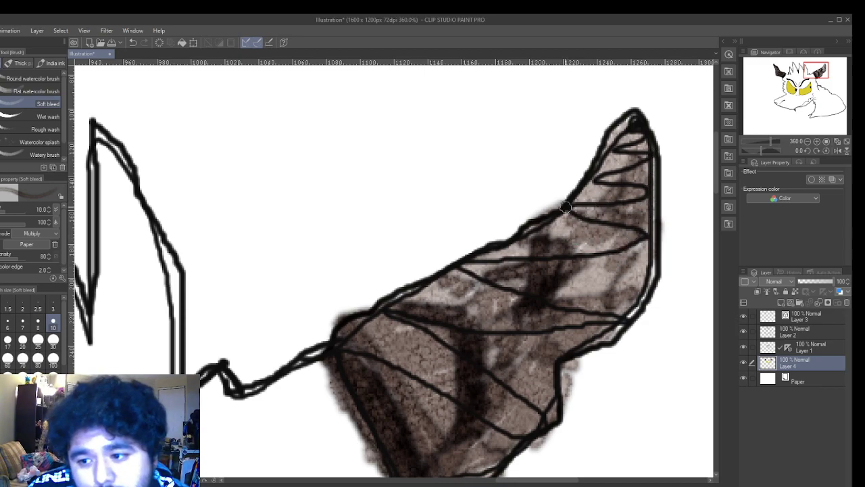
pyautogui.moveTo(632, 142)
pyautogui.mouseDown()
pyautogui.moveTo(603, 276)
pyautogui.moveTo(596, 267)
pyautogui.moveTo(583, 293)
pyautogui.moveTo(608, 305)
pyautogui.moveTo(637, 268)
pyautogui.moveTo(620, 210)
pyautogui.moveTo(629, 135)
pyautogui.moveTo(632, 155)
pyautogui.moveTo(640, 139)
pyautogui.moveTo(634, 171)
pyautogui.moveTo(635, 142)
pyautogui.moveTo(643, 161)
pyautogui.moveTo(632, 180)
pyautogui.moveTo(636, 260)
pyautogui.moveTo(631, 201)
pyautogui.moveTo(627, 266)
pyautogui.mouseUp()
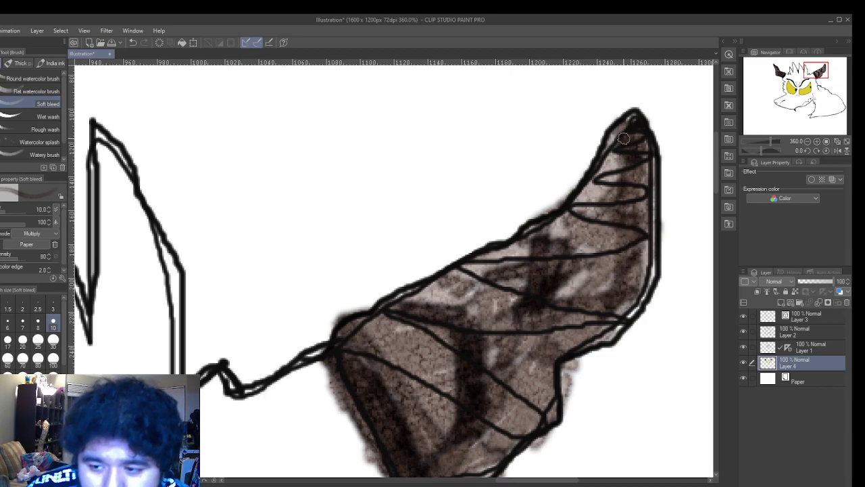
# - Deepen the brown shading along the right horn's outer side down to its base
pyautogui.scroll(-2, 617, 172)
pyautogui.scroll(-2, 618, 169)
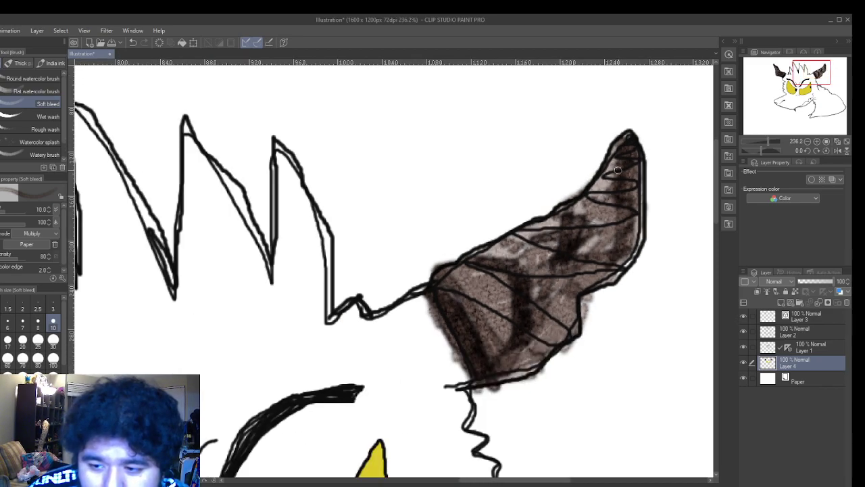
pyautogui.scroll(-2, 617, 170)
pyautogui.scroll(-1, 617, 169)
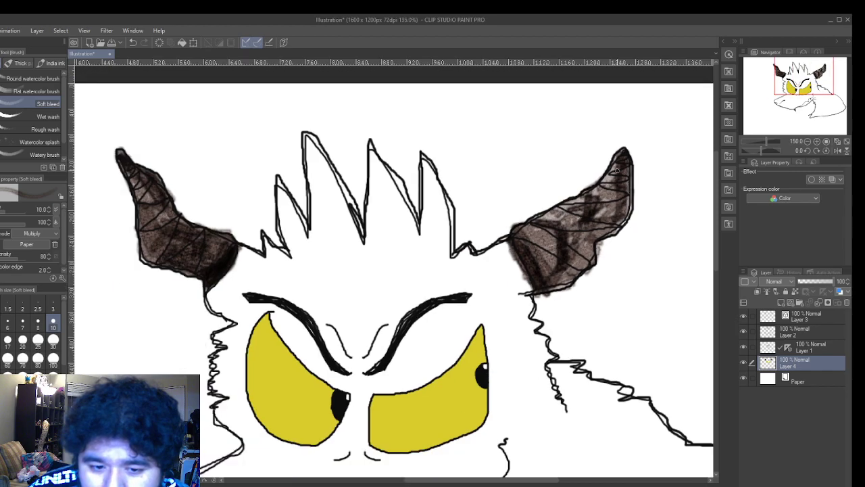
pyautogui.moveTo(616, 197)
pyautogui.mouseDown()
pyautogui.moveTo(597, 240)
pyautogui.moveTo(610, 199)
pyautogui.moveTo(609, 221)
pyautogui.moveTo(582, 262)
pyautogui.moveTo(590, 258)
pyautogui.moveTo(556, 287)
pyautogui.mouseUp()
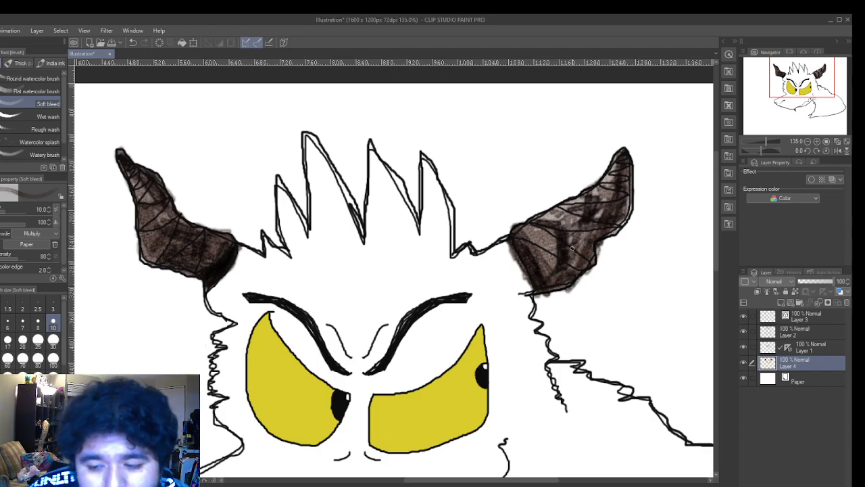
# - Examine the whole head at several magnifications, comparing both shaded horns with the uncolored face and body
pyautogui.scroll(-1, 553, 278)
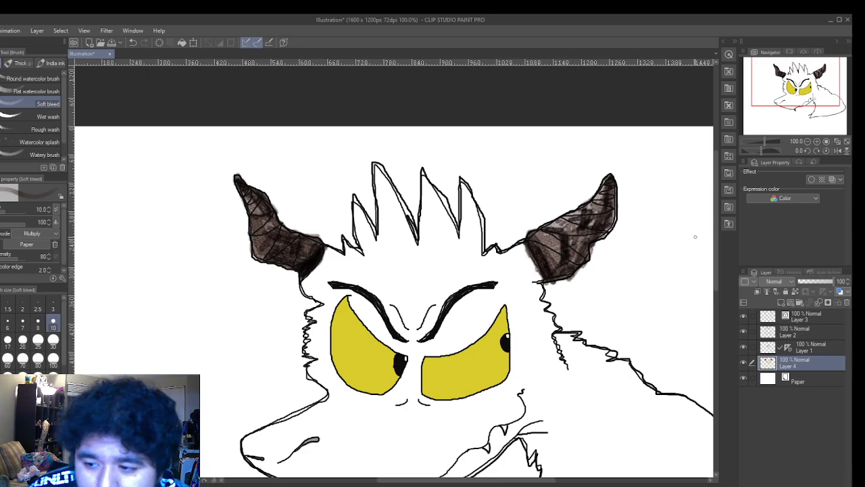
pyautogui.moveTo(714, 241)
pyautogui.mouseDown()
pyautogui.moveTo(714, 227)
pyautogui.moveTo(715, 287)
pyautogui.moveTo(717, 269)
pyautogui.mouseUp()
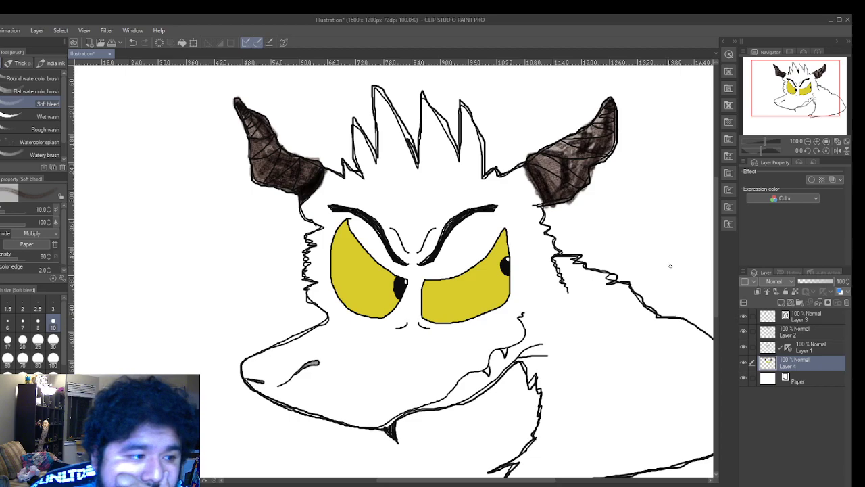
pyautogui.scroll(1, 429, 176)
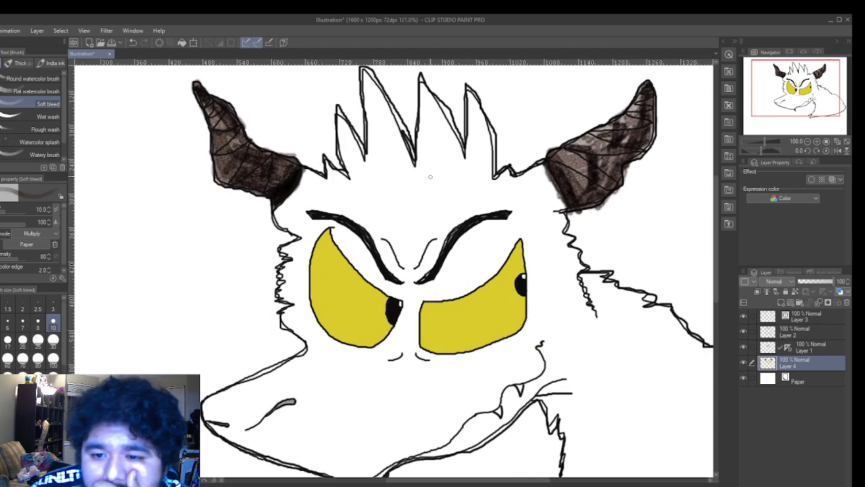
pyautogui.scroll(1, 430, 176)
pyautogui.scroll(-4, 430, 177)
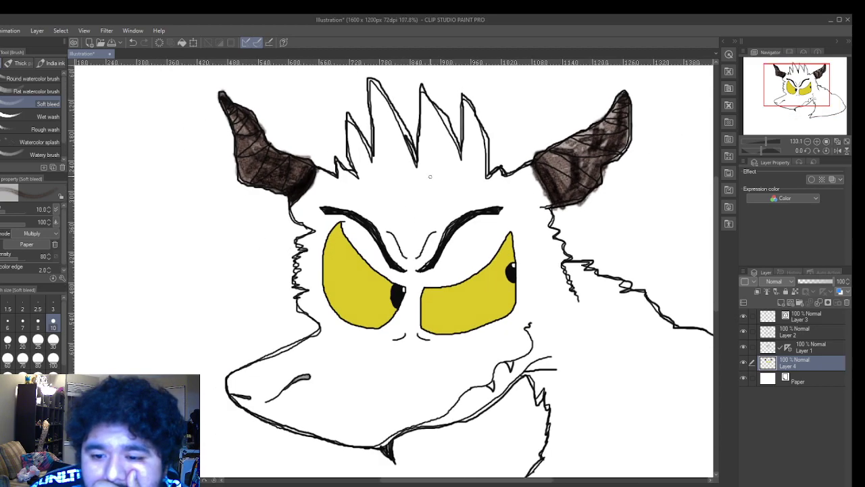
pyautogui.moveTo(717, 240); pyautogui.dragTo(720, 242)
pyautogui.scroll(2, 519, 267)
pyautogui.scroll(2, 519, 267)
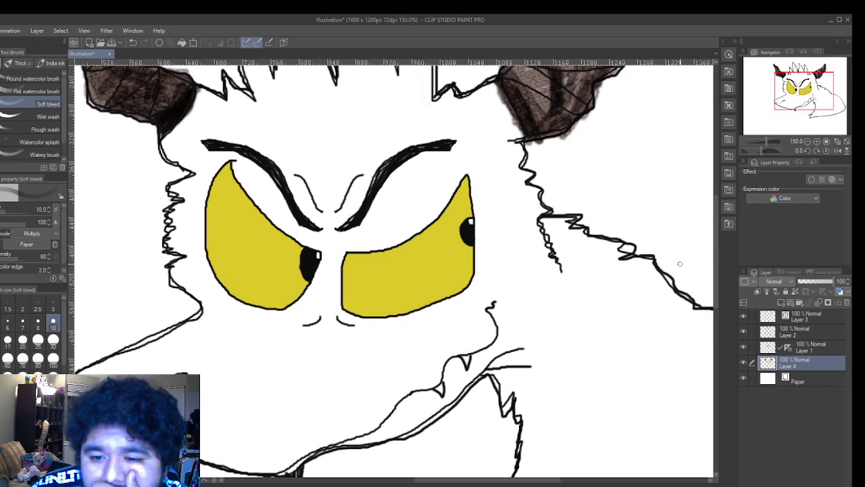
pyautogui.scroll(-1, 526, 272)
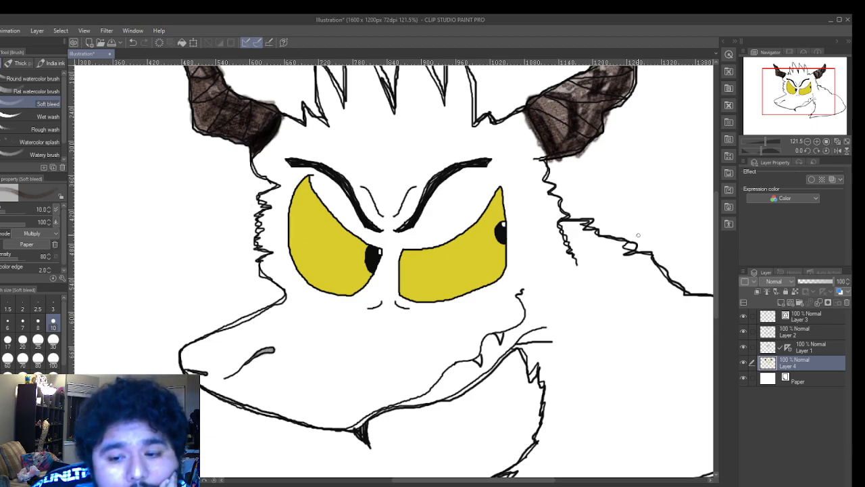
pyautogui.scroll(-3, 638, 235)
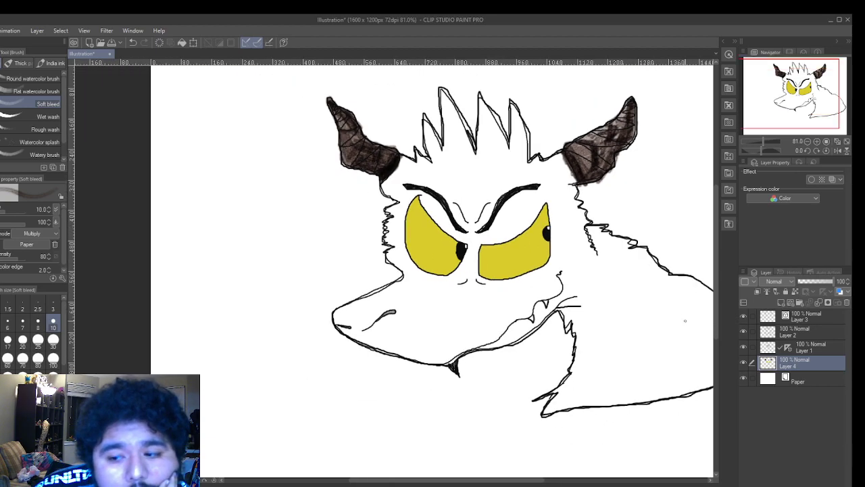
pyautogui.moveTo(444, 481)
pyautogui.mouseDown()
pyautogui.moveTo(496, 480)
pyautogui.moveTo(476, 480)
pyautogui.moveTo(488, 479)
pyautogui.mouseUp()
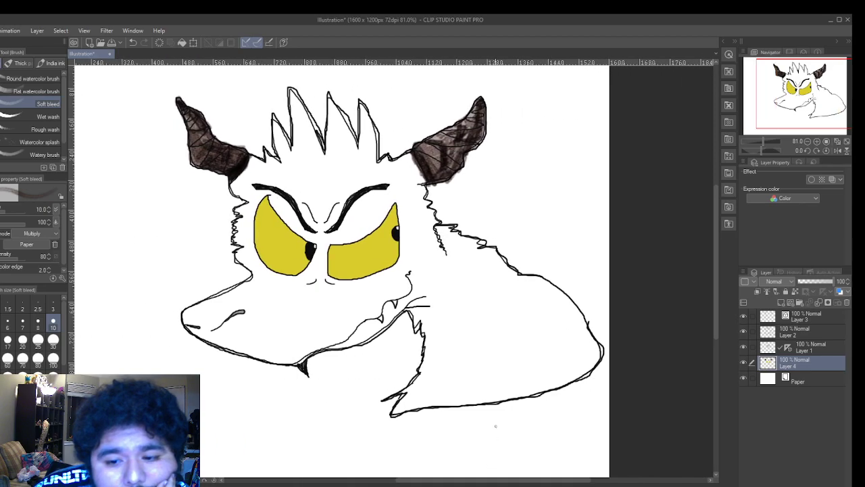
pyautogui.scroll(1, 501, 303)
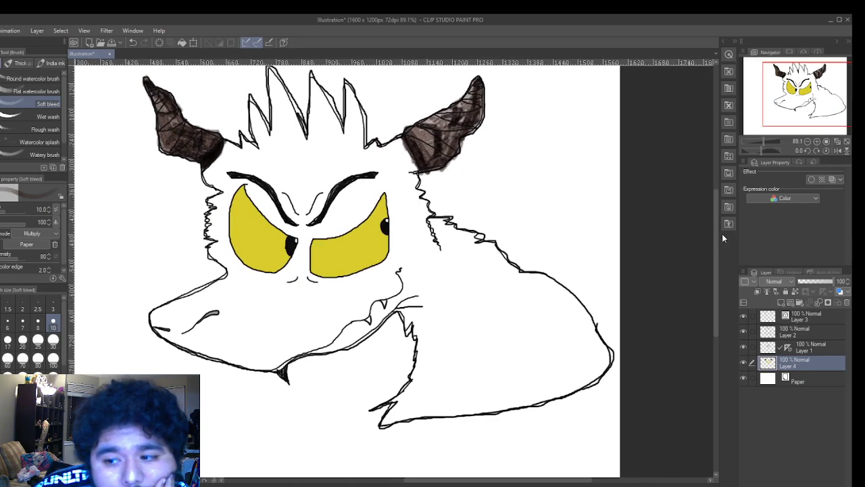
pyautogui.moveTo(717, 233); pyautogui.dragTo(714, 224)
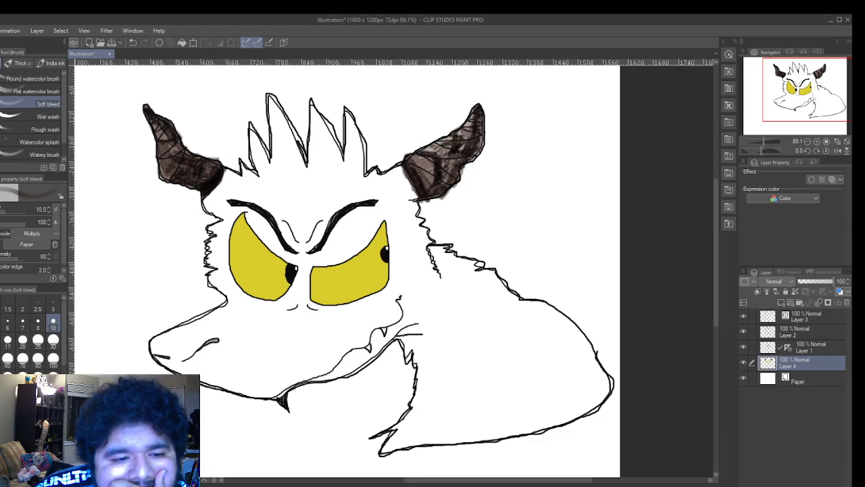
pyautogui.press('b')
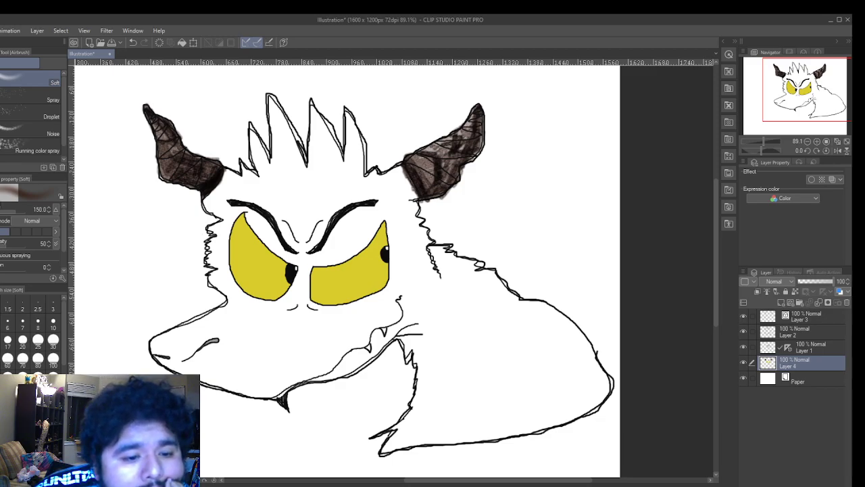
pyautogui.press('b')
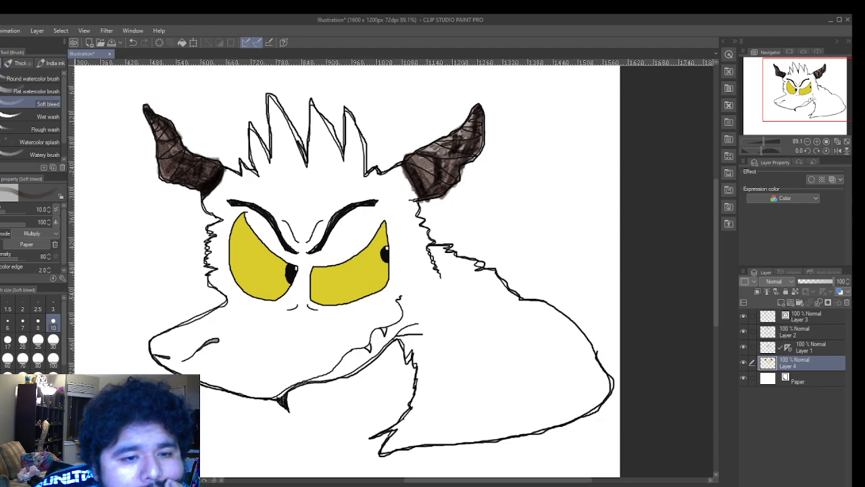
# - Try a brown Thick oil paint test stroke on the blank canvas beside the left horn and undo it
pyautogui.click(20, 63)
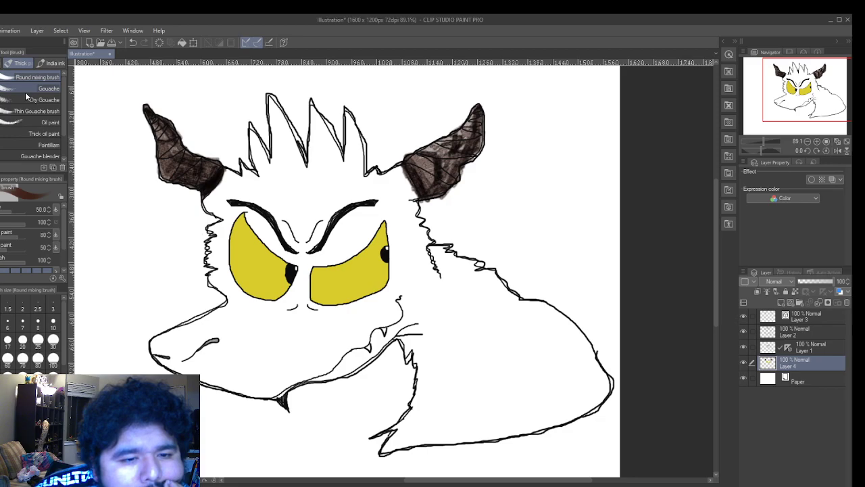
pyautogui.scroll(-2, 28, 102)
pyautogui.click(10, 113)
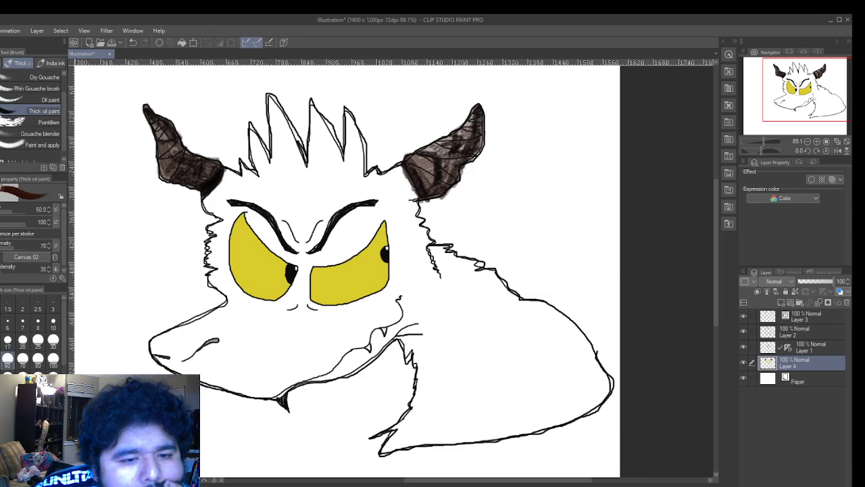
pyautogui.moveTo(88, 168); pyautogui.dragTo(98, 222)
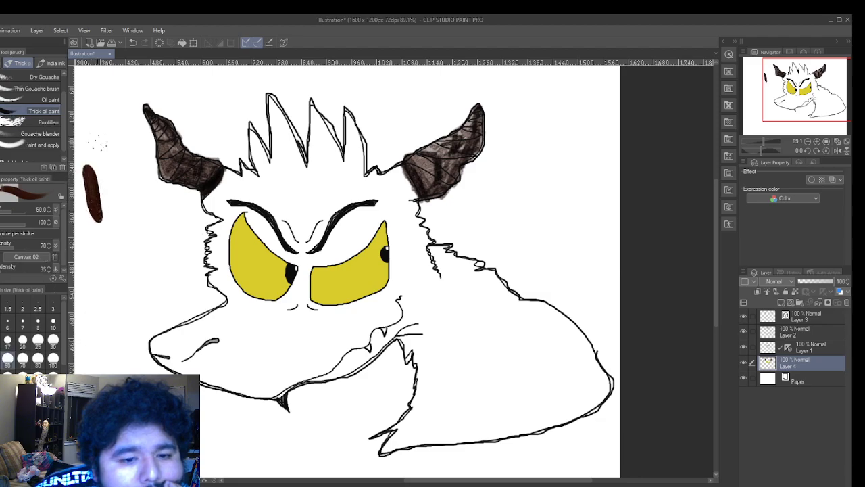
pyautogui.click(134, 42)
# - Try brown test strokes with the Thin Gouache and Dry Gouache brushes beside the left horn, undoing each one
pyautogui.click(36, 88)
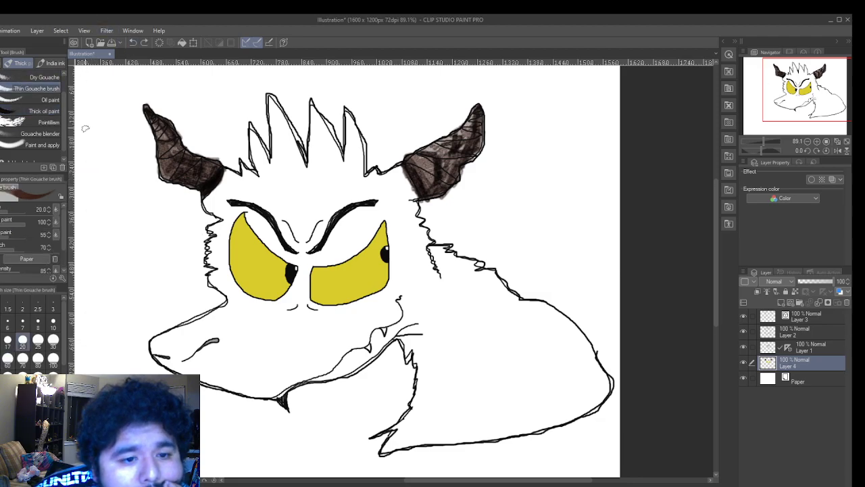
pyautogui.moveTo(89, 136); pyautogui.dragTo(95, 174)
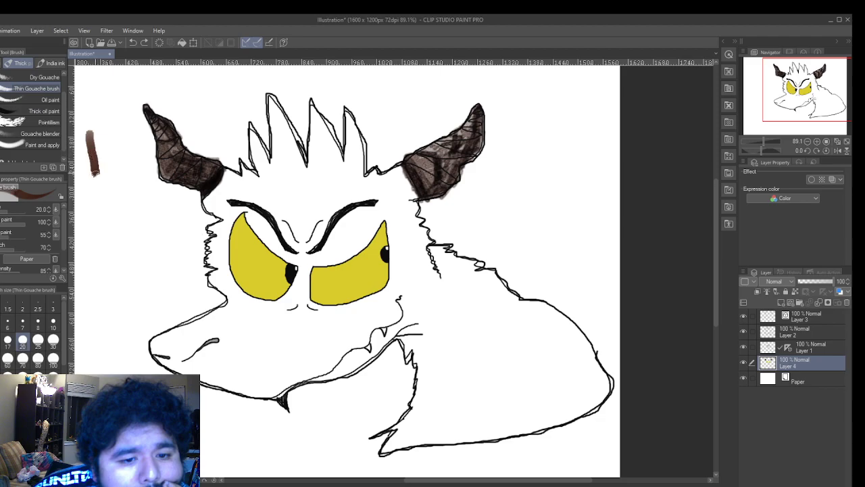
pyautogui.click(133, 42)
pyautogui.click(42, 77)
pyautogui.moveTo(87, 127); pyautogui.dragTo(101, 189)
pyautogui.click(133, 42)
# - Try the India ink Brush pen at sizes 70 and 7 on the blank canvas beside the head, then undo the marks
pyautogui.click(45, 60)
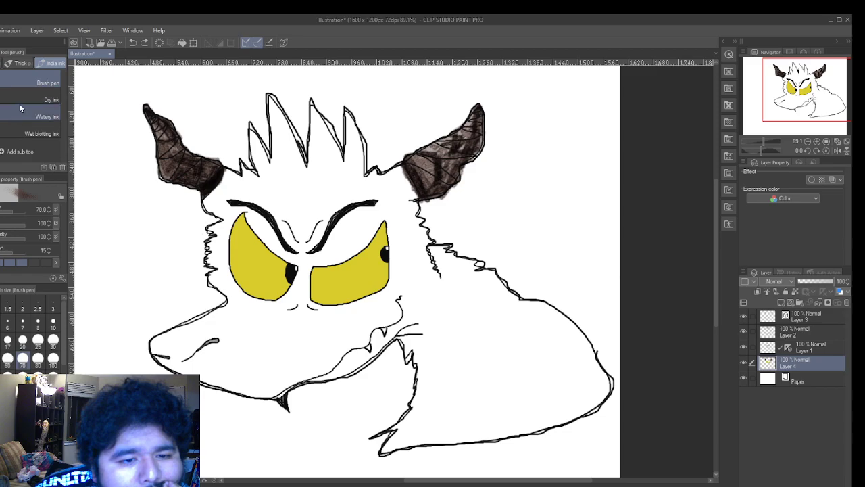
pyautogui.moveTo(86, 125); pyautogui.dragTo(107, 211)
pyautogui.click(133, 43)
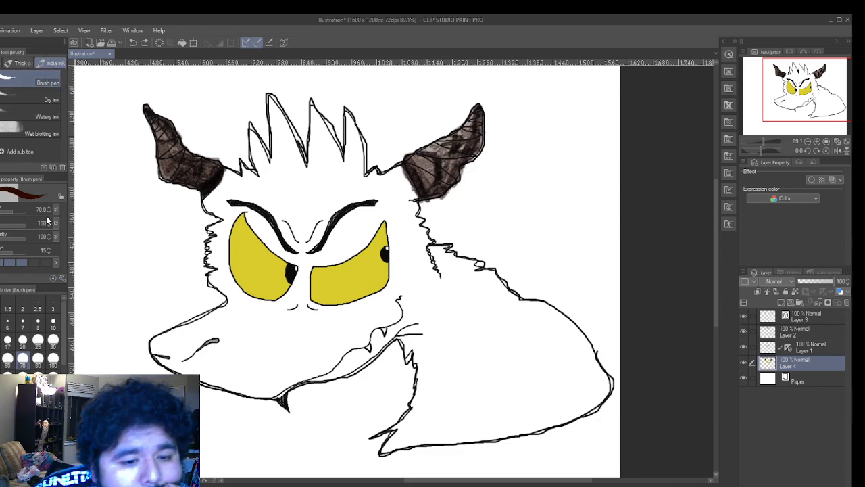
pyautogui.click(22, 324)
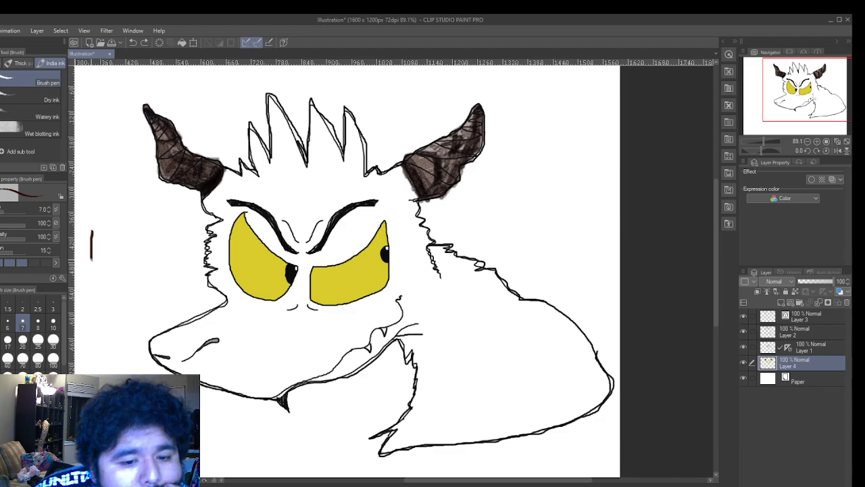
pyautogui.moveTo(112, 257)
pyautogui.mouseDown()
pyautogui.moveTo(98, 286)
pyautogui.moveTo(122, 258)
pyautogui.mouseUp()
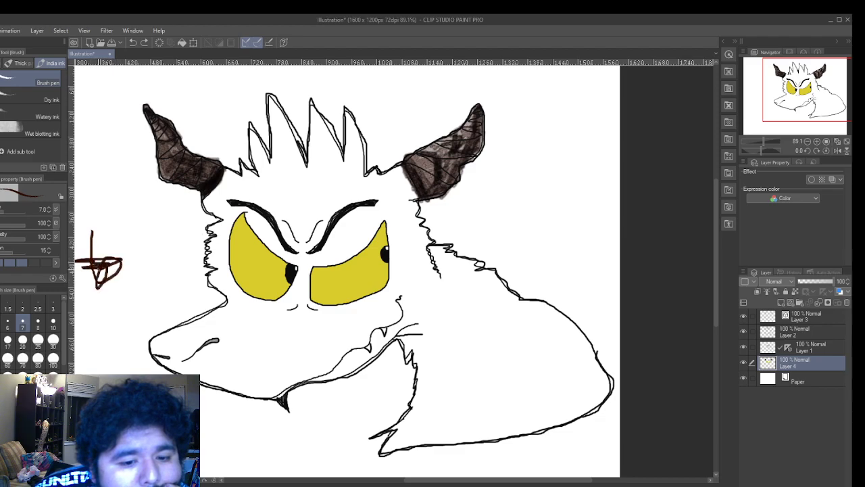
pyautogui.click(134, 43)
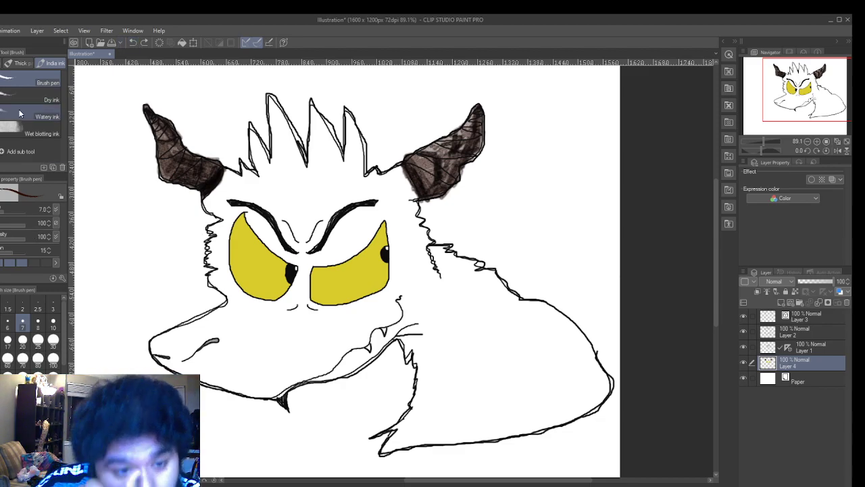
# - Try brown test strokes with Wet blotting ink and Watery ink on the blank canvas, undoing both
pyautogui.click(31, 133)
pyautogui.moveTo(85, 126); pyautogui.dragTo(94, 183)
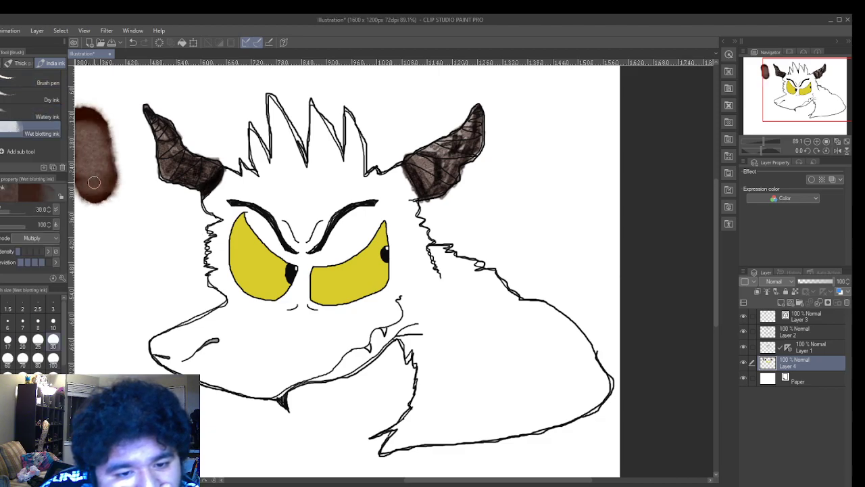
pyautogui.click(134, 41)
pyautogui.click(47, 117)
pyautogui.moveTo(95, 159)
pyautogui.mouseDown()
pyautogui.moveTo(89, 170)
pyautogui.moveTo(102, 243)
pyautogui.mouseUp()
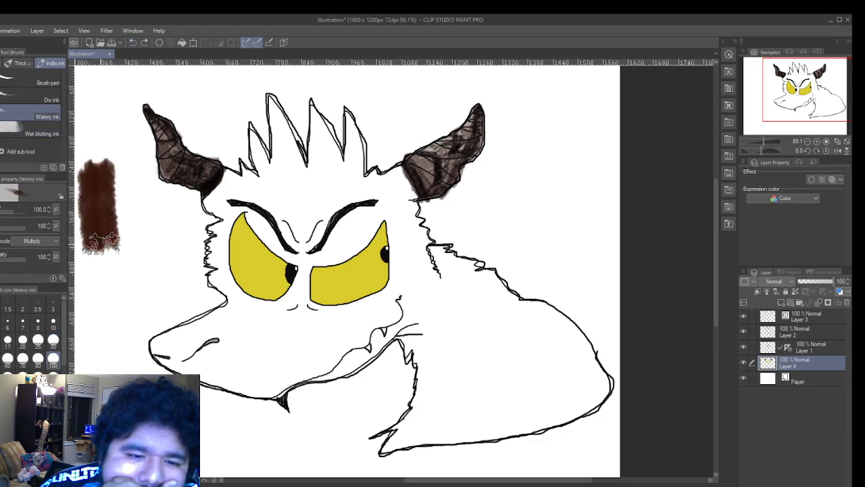
pyautogui.click(134, 42)
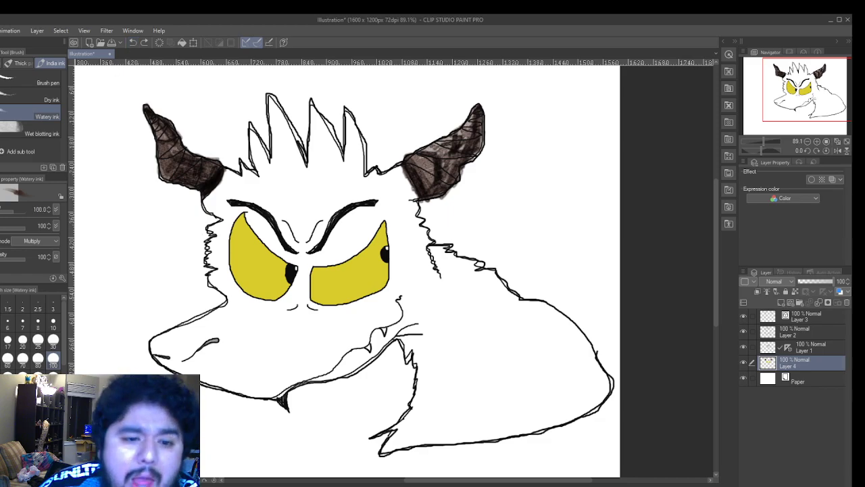
# - Try a Dry ink stroke at size 60 on the blank canvas beside the left horn and undo it
pyautogui.click(30, 95)
pyautogui.click(7, 363)
pyautogui.moveTo(95, 168); pyautogui.dragTo(103, 207)
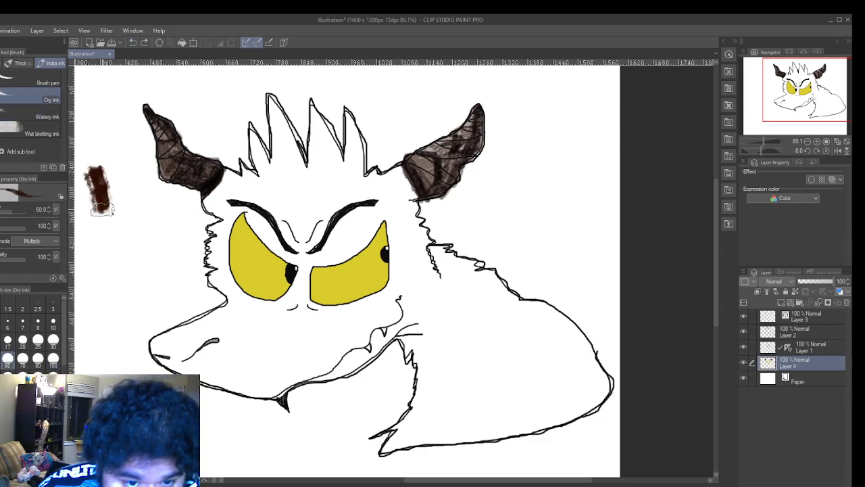
pyautogui.click(134, 43)
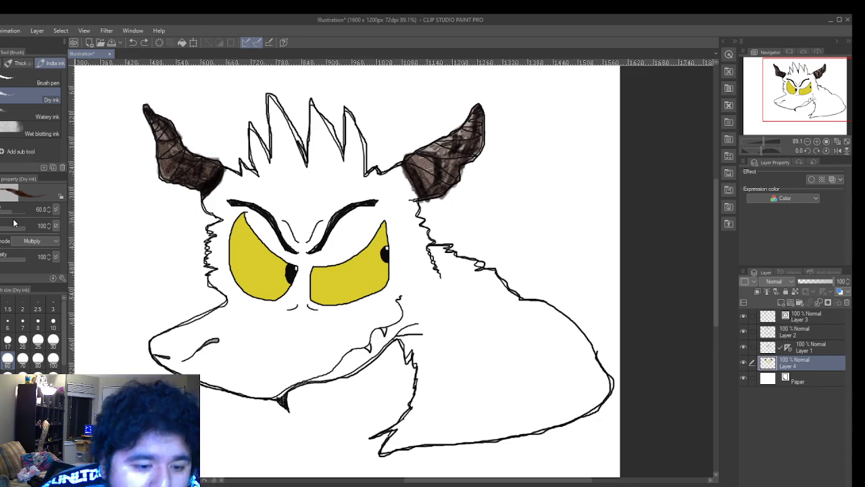
# - Lower the Dry ink density to 86 and to 73, trying a textured patch at each setting and undoing both
pyautogui.click(48, 261)
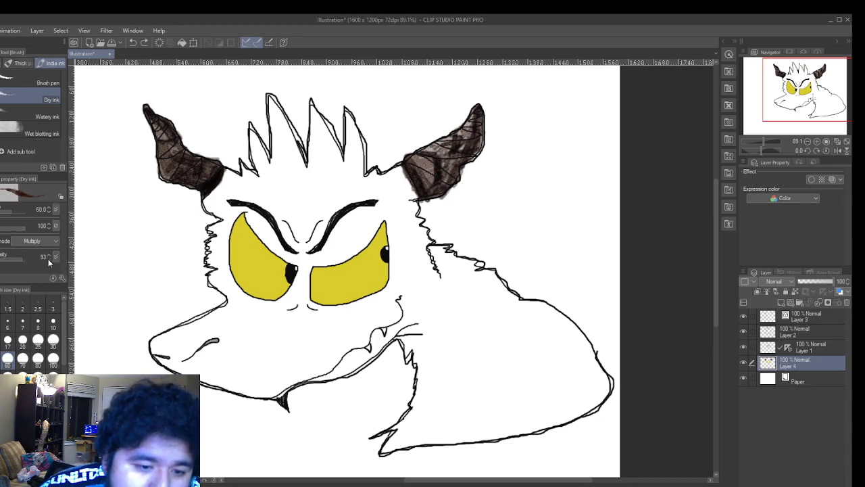
pyautogui.moveTo(88, 151)
pyautogui.mouseDown()
pyautogui.moveTo(95, 217)
pyautogui.moveTo(96, 162)
pyautogui.moveTo(91, 223)
pyautogui.mouseUp()
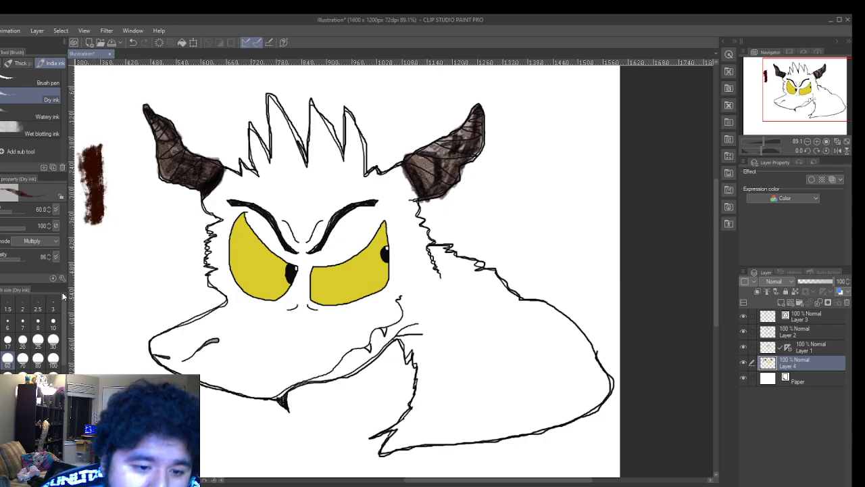
pyautogui.click(48, 259)
pyautogui.click(49, 259)
pyautogui.moveTo(85, 261)
pyautogui.mouseDown()
pyautogui.moveTo(99, 307)
pyautogui.moveTo(116, 253)
pyautogui.moveTo(129, 297)
pyautogui.moveTo(141, 275)
pyautogui.moveTo(139, 241)
pyautogui.moveTo(167, 250)
pyautogui.mouseUp()
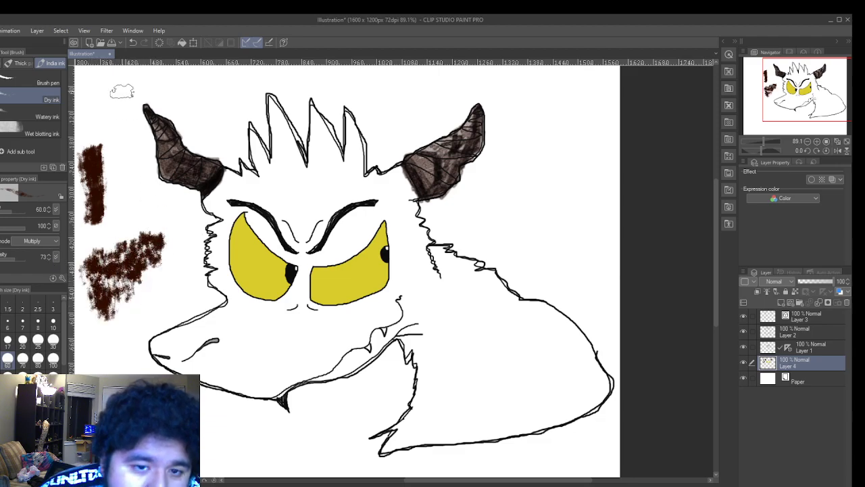
pyautogui.click(134, 42)
pyautogui.click(134, 42)
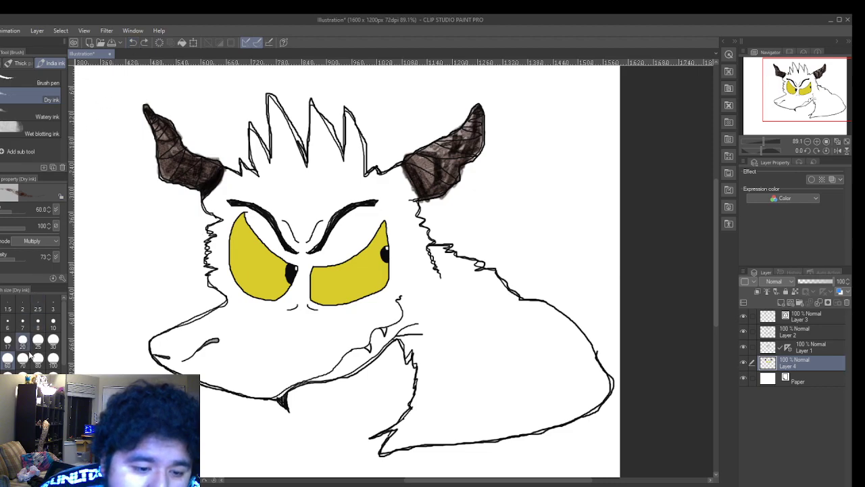
# - Try reddish-brown Dry ink strokes at size 12 on the snout above the nostril and undo them
pyautogui.click(7, 339)
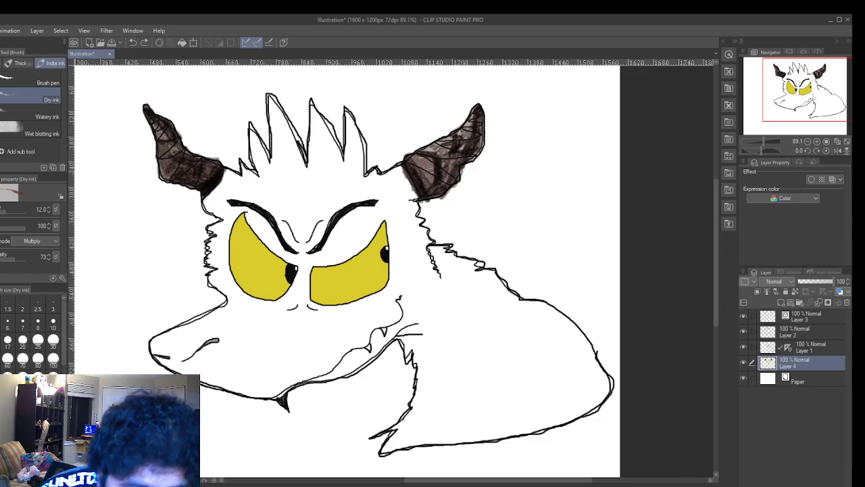
pyautogui.scroll(5, 138, 330)
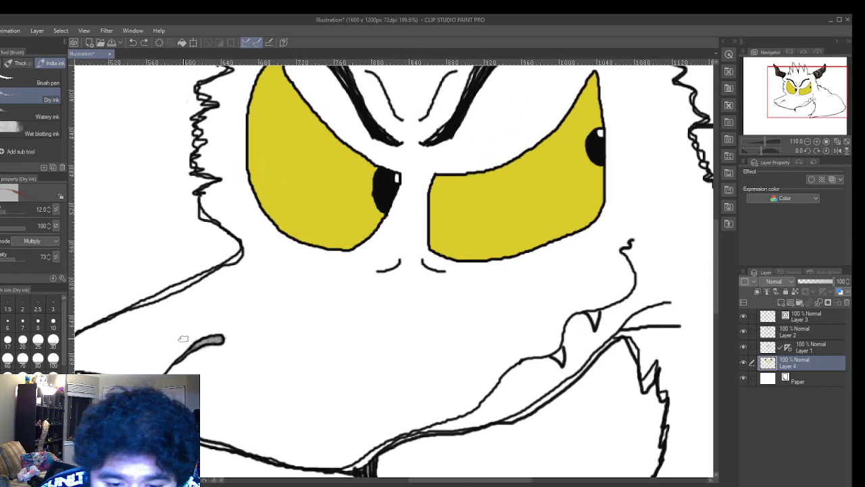
pyautogui.moveTo(137, 331)
pyautogui.mouseDown()
pyautogui.moveTo(183, 310)
pyautogui.moveTo(118, 348)
pyautogui.moveTo(183, 324)
pyautogui.moveTo(142, 369)
pyautogui.moveTo(154, 371)
pyautogui.moveTo(170, 338)
pyautogui.moveTo(166, 319)
pyautogui.moveTo(121, 365)
pyautogui.moveTo(169, 328)
pyautogui.moveTo(118, 361)
pyautogui.moveTo(135, 359)
pyautogui.mouseUp()
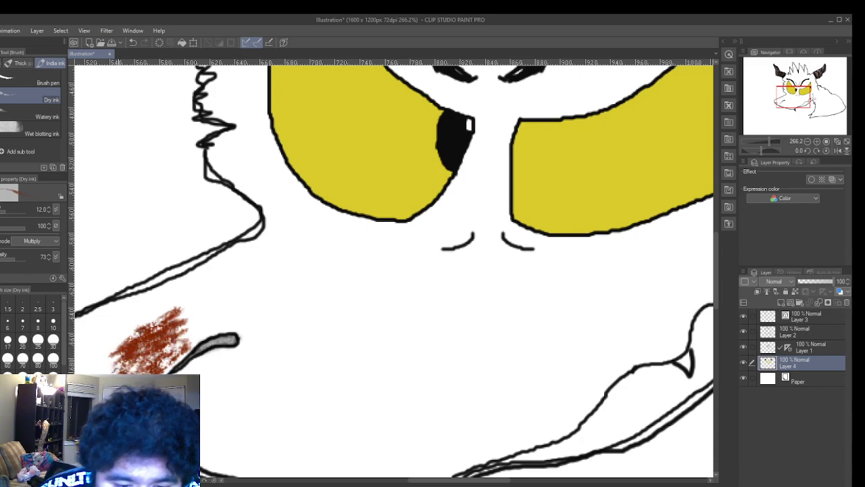
pyautogui.click(133, 42)
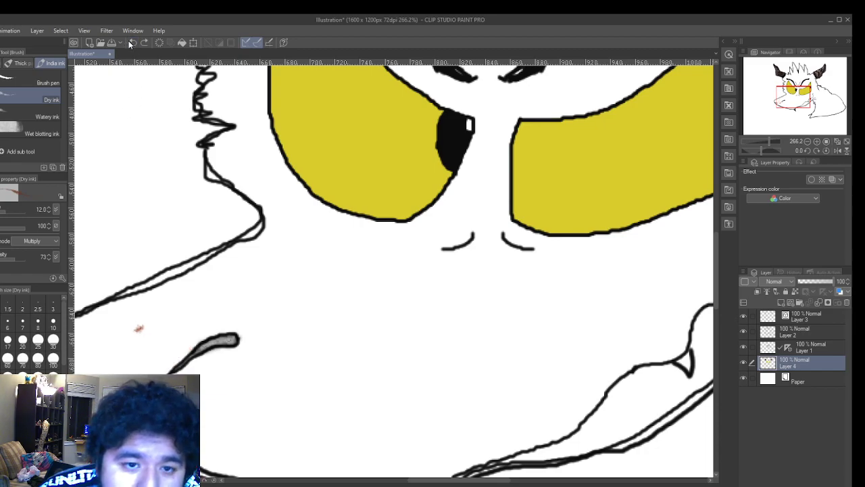
# - Switch to the Brush pen and reduce its size to 4, trying reddish-brown strokes on the snout and undoing them
pyautogui.click(47, 82)
pyautogui.moveTo(132, 331)
pyautogui.mouseDown()
pyautogui.moveTo(252, 280)
pyautogui.moveTo(152, 331)
pyautogui.moveTo(91, 342)
pyautogui.moveTo(223, 270)
pyautogui.moveTo(100, 336)
pyautogui.mouseUp()
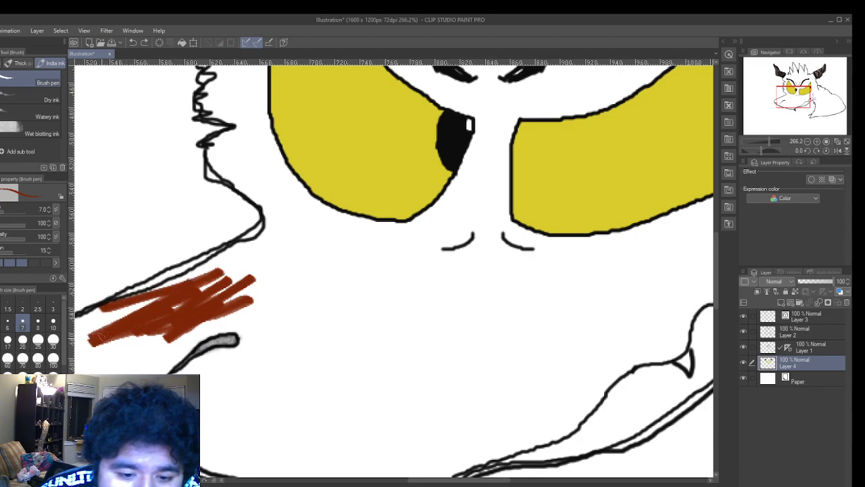
pyautogui.click(133, 42)
pyautogui.click(49, 211)
pyautogui.moveTo(116, 332)
pyautogui.mouseDown()
pyautogui.moveTo(183, 305)
pyautogui.moveTo(84, 323)
pyautogui.moveTo(203, 318)
pyautogui.moveTo(138, 342)
pyautogui.mouseUp()
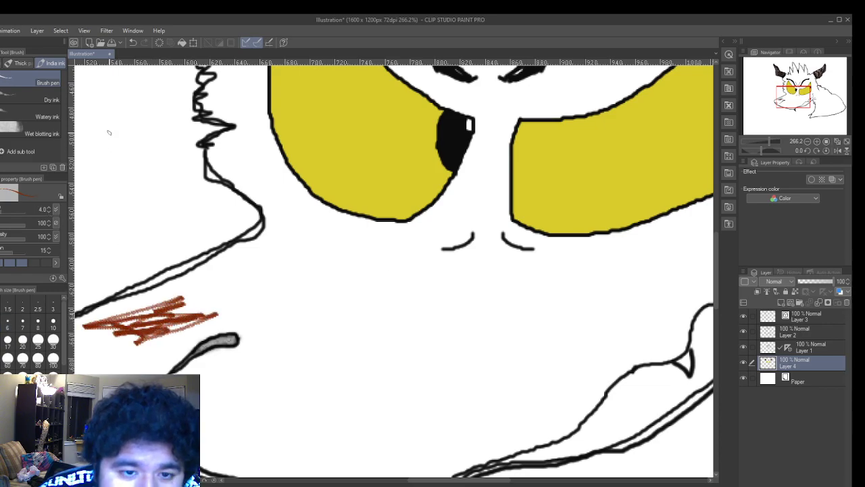
pyautogui.click(133, 42)
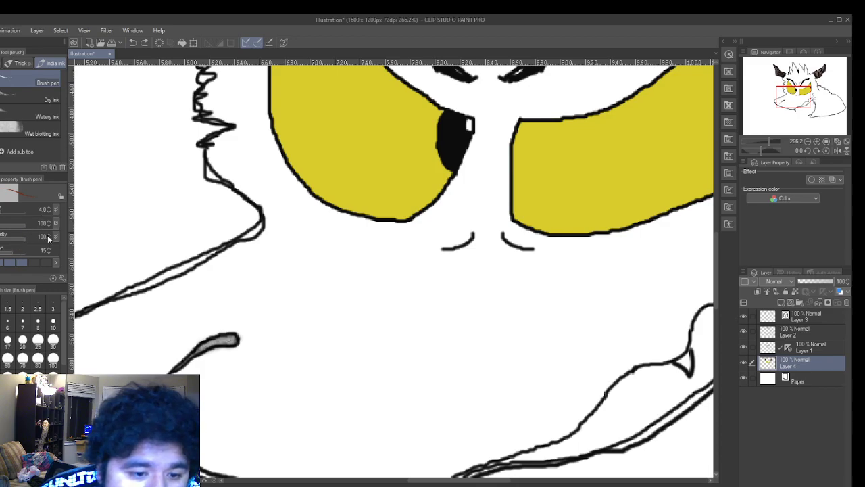
# - Lower the Brush pen density to 80, try reddish-brown strokes across the snout above the nostril and undo them
pyautogui.click(48, 238)
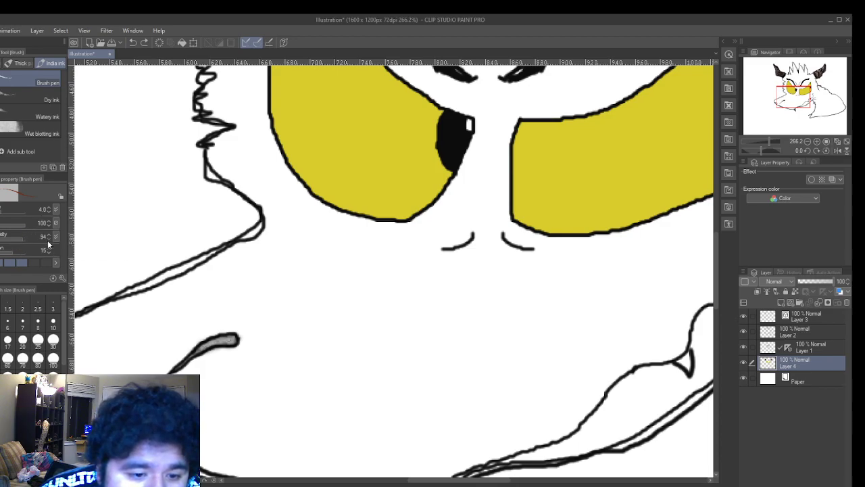
pyautogui.doubleClick(48, 240)
pyautogui.moveTo(143, 336); pyautogui.dragTo(187, 302)
pyautogui.moveTo(135, 331)
pyautogui.mouseDown()
pyautogui.moveTo(196, 315)
pyautogui.moveTo(188, 304)
pyautogui.mouseUp()
pyautogui.moveTo(136, 332)
pyautogui.mouseDown()
pyautogui.moveTo(191, 312)
pyautogui.moveTo(233, 281)
pyautogui.mouseUp()
pyautogui.moveTo(156, 300); pyautogui.dragTo(235, 264)
pyautogui.moveTo(80, 330)
pyautogui.mouseDown()
pyautogui.moveTo(177, 334)
pyautogui.moveTo(130, 335)
pyautogui.moveTo(274, 280)
pyautogui.mouseUp()
pyautogui.moveTo(223, 286); pyautogui.dragTo(301, 258)
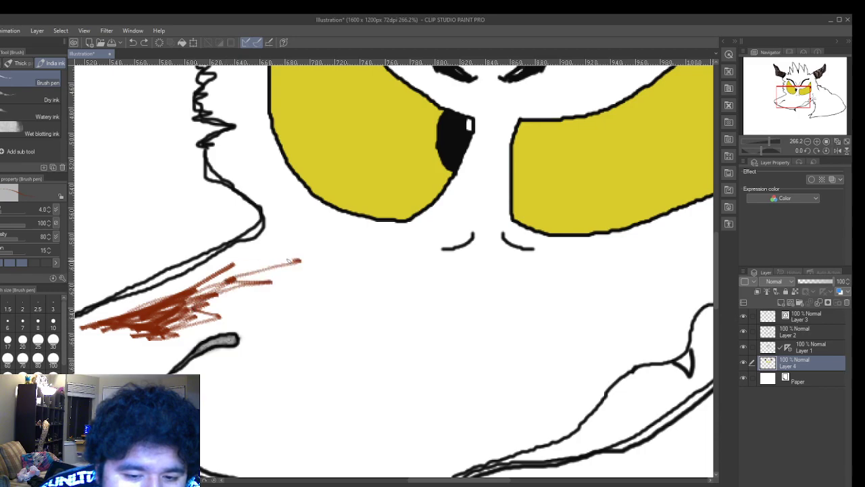
pyautogui.moveTo(220, 264); pyautogui.dragTo(302, 259)
pyautogui.moveTo(238, 273); pyautogui.dragTo(275, 269)
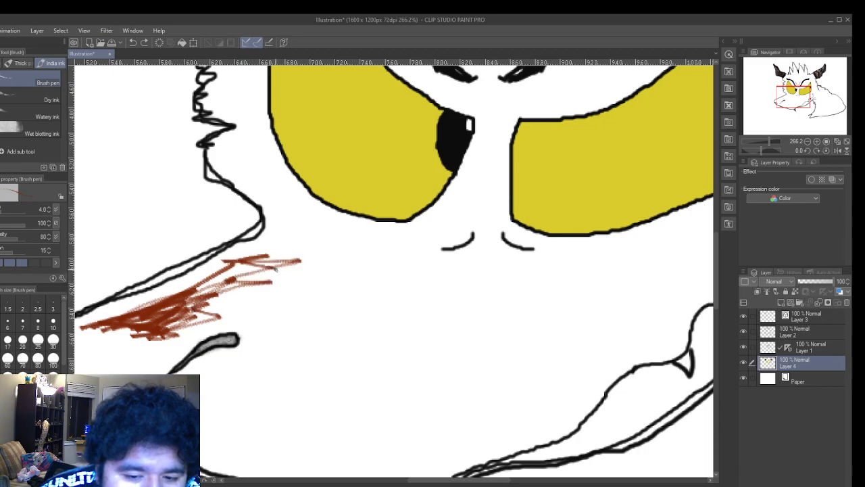
pyautogui.click(135, 47)
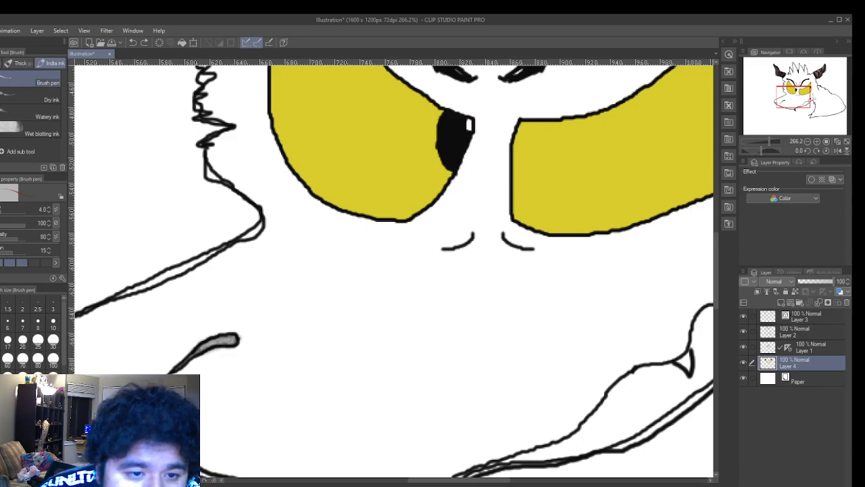
# - Try a reddish-brown Wet blotting ink patch at size 30 on the snout and undo it
pyautogui.click(40, 133)
pyautogui.moveTo(228, 261)
pyautogui.mouseDown()
pyautogui.moveTo(215, 296)
pyautogui.moveTo(242, 280)
pyautogui.mouseUp()
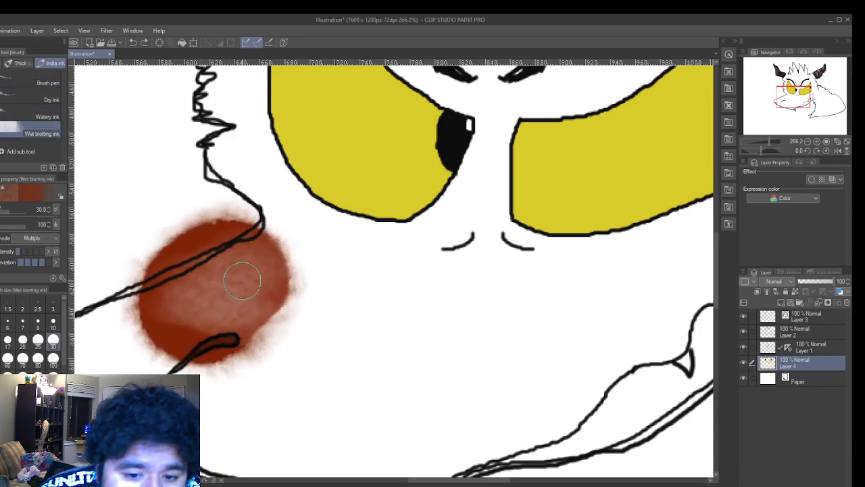
pyautogui.click(133, 43)
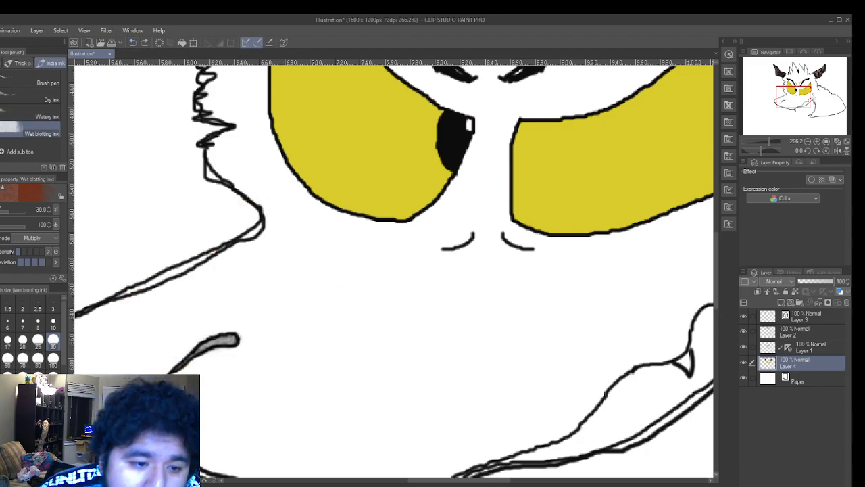
pyautogui.press('j')
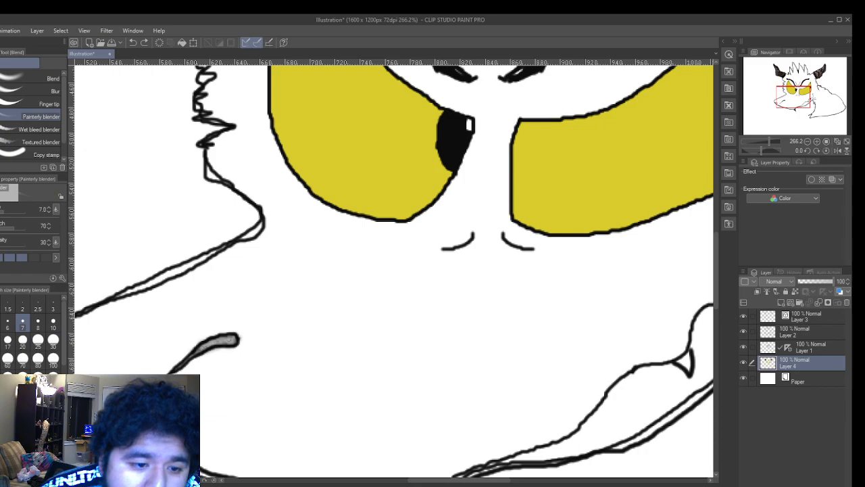
pyautogui.click(37, 129)
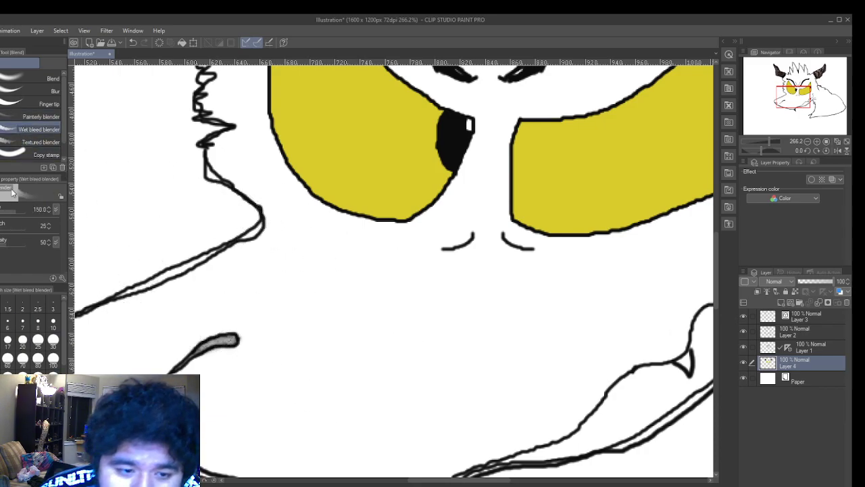
pyautogui.click(40, 104)
pyautogui.click(22, 339)
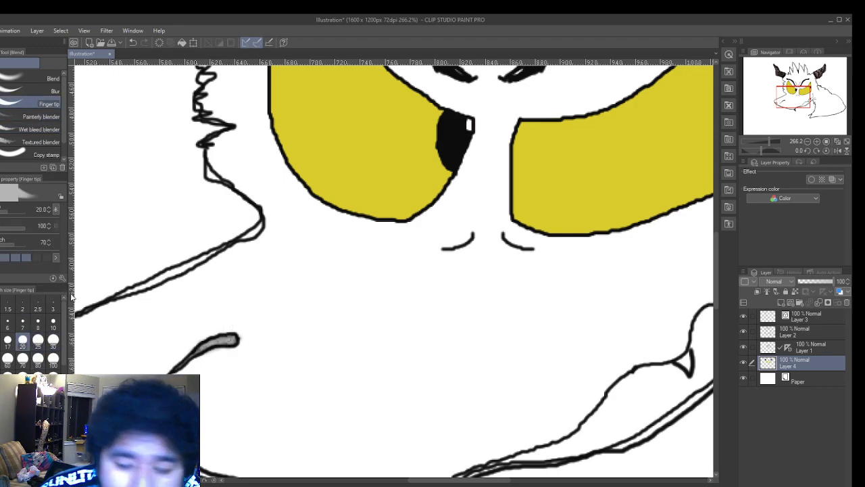
pyautogui.click(817, 383)
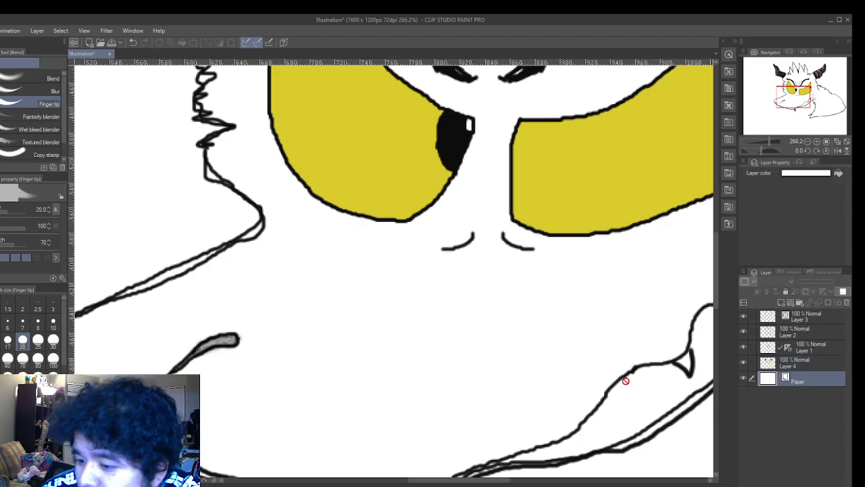
pyautogui.click(776, 334)
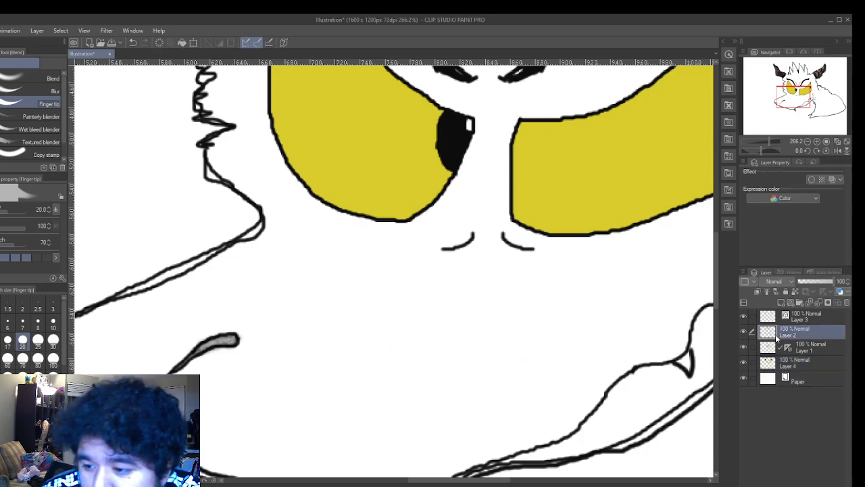
pyautogui.click(809, 362)
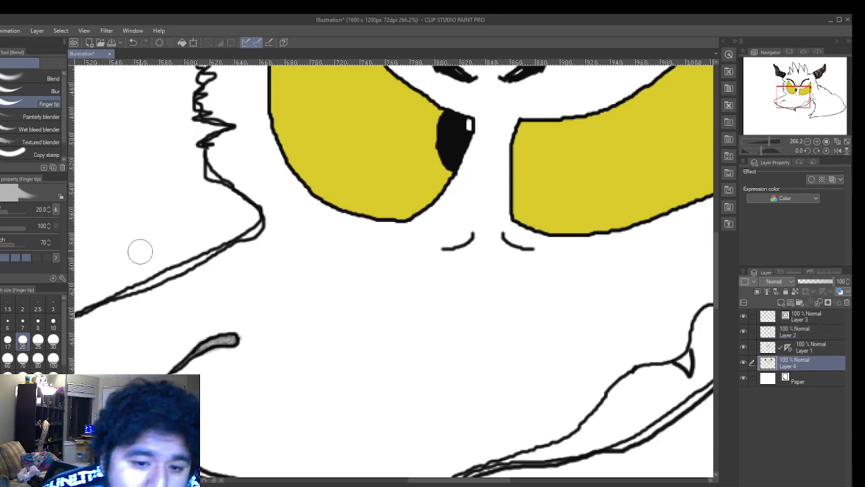
pyautogui.scroll(-1, 230, 267)
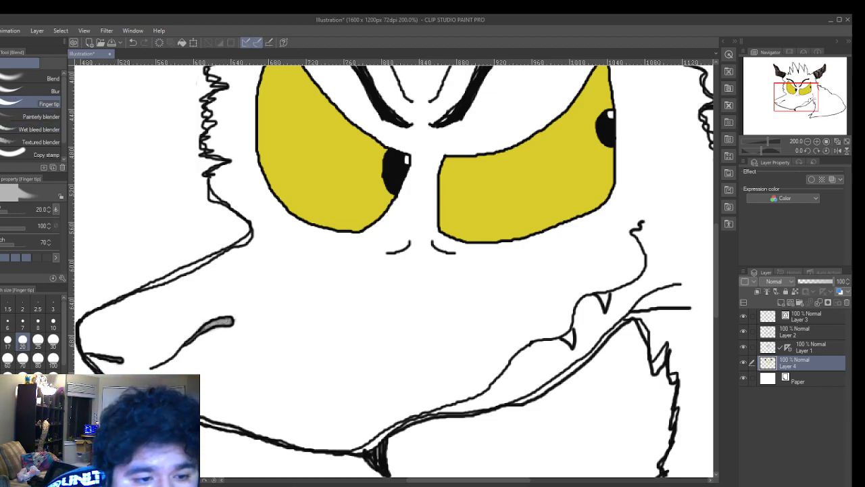
# - Paint the upper snout and the cheek beside the left eye reddish-brown with Dry Gouache at size 17, undoing the stroke that spills onto the eye
pyautogui.press('b')
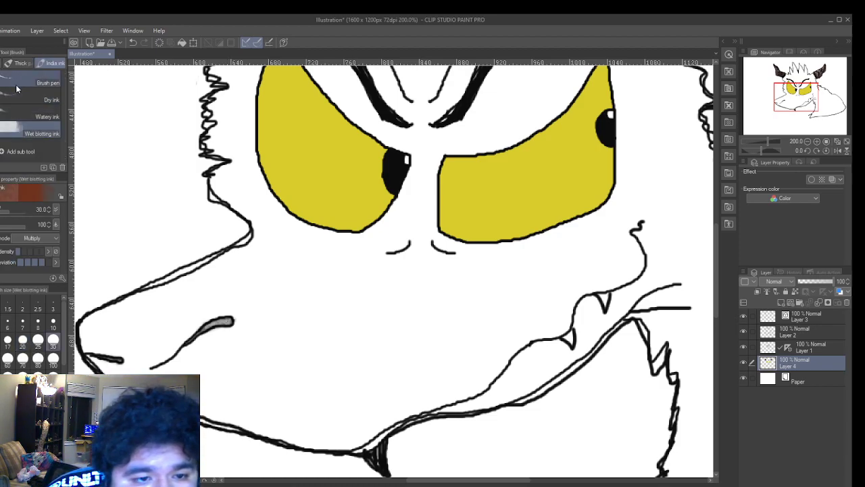
pyautogui.click(19, 62)
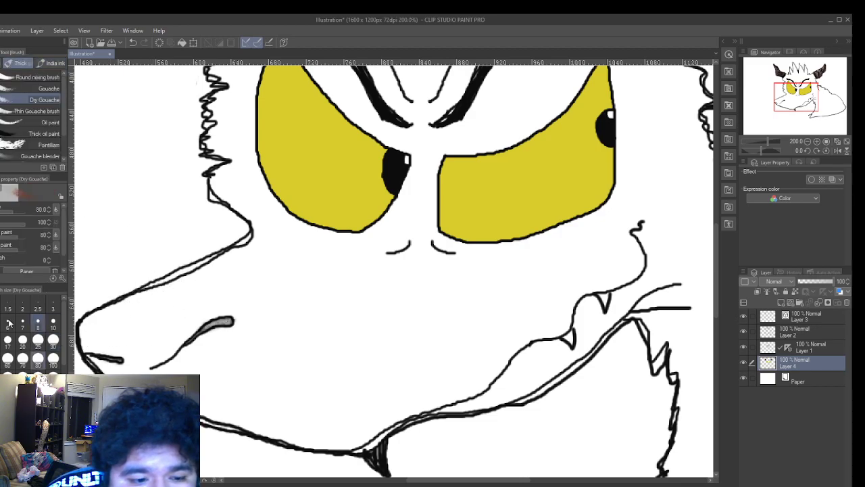
pyautogui.click(8, 340)
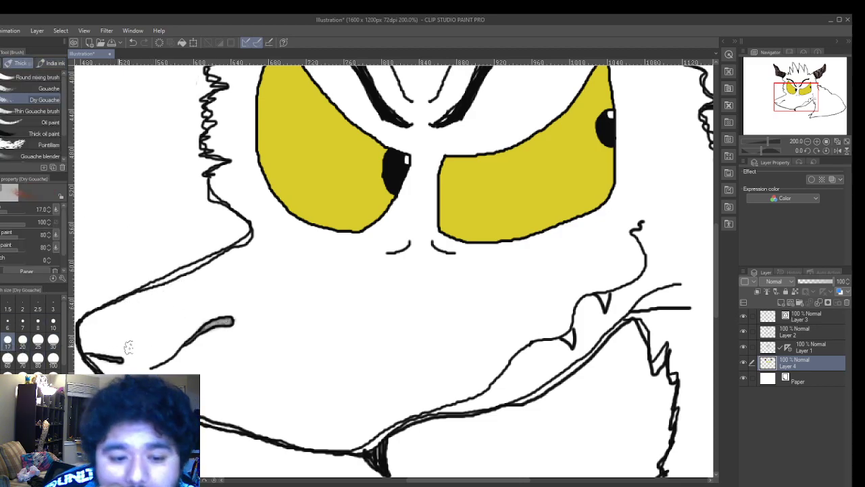
pyautogui.moveTo(157, 327)
pyautogui.mouseDown()
pyautogui.moveTo(132, 319)
pyautogui.moveTo(176, 308)
pyautogui.moveTo(101, 319)
pyautogui.moveTo(88, 331)
pyautogui.moveTo(189, 325)
pyautogui.moveTo(101, 341)
pyautogui.moveTo(191, 310)
pyautogui.moveTo(102, 317)
pyautogui.moveTo(216, 304)
pyautogui.moveTo(240, 290)
pyautogui.moveTo(202, 287)
pyautogui.mouseUp()
pyautogui.moveTo(115, 307)
pyautogui.mouseDown()
pyautogui.moveTo(269, 261)
pyautogui.moveTo(270, 275)
pyautogui.moveTo(219, 308)
pyautogui.moveTo(204, 304)
pyautogui.moveTo(186, 269)
pyautogui.moveTo(236, 254)
pyautogui.moveTo(238, 244)
pyautogui.moveTo(311, 275)
pyautogui.moveTo(272, 296)
pyautogui.moveTo(356, 279)
pyautogui.moveTo(255, 228)
pyautogui.moveTo(244, 201)
pyautogui.moveTo(215, 183)
pyautogui.moveTo(223, 200)
pyautogui.moveTo(259, 219)
pyautogui.moveTo(238, 179)
pyautogui.moveTo(284, 235)
pyautogui.moveTo(275, 230)
pyautogui.moveTo(251, 188)
pyautogui.moveTo(309, 249)
pyautogui.moveTo(337, 255)
pyautogui.moveTo(260, 193)
pyautogui.moveTo(243, 137)
pyautogui.moveTo(238, 181)
pyautogui.moveTo(230, 160)
pyautogui.moveTo(211, 174)
pyautogui.moveTo(249, 132)
pyautogui.moveTo(256, 153)
pyautogui.mouseUp()
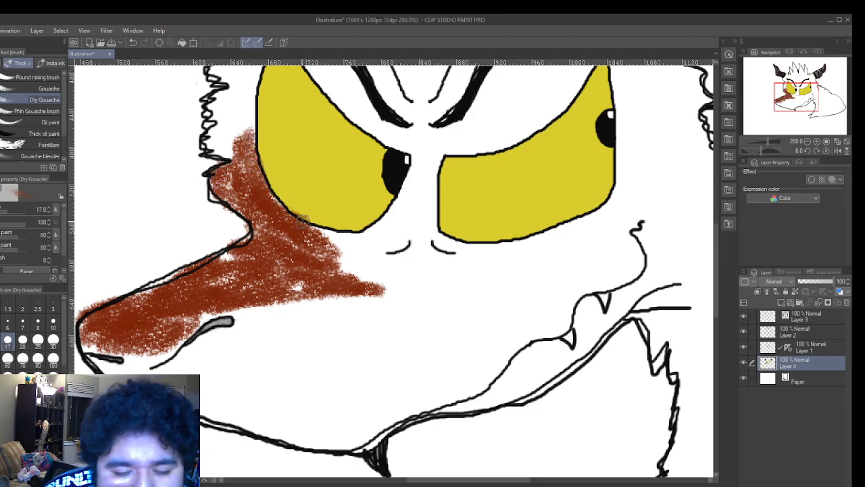
pyautogui.moveTo(272, 195)
pyautogui.mouseDown()
pyautogui.moveTo(243, 140)
pyautogui.moveTo(229, 179)
pyautogui.moveTo(235, 174)
pyautogui.moveTo(240, 195)
pyautogui.moveTo(231, 186)
pyautogui.moveTo(242, 169)
pyautogui.moveTo(235, 191)
pyautogui.moveTo(224, 174)
pyautogui.moveTo(243, 205)
pyautogui.moveTo(236, 187)
pyautogui.moveTo(287, 237)
pyautogui.moveTo(274, 241)
pyautogui.moveTo(280, 250)
pyautogui.moveTo(311, 257)
pyautogui.moveTo(330, 283)
pyautogui.moveTo(255, 287)
pyautogui.moveTo(296, 264)
pyautogui.moveTo(345, 264)
pyautogui.moveTo(333, 275)
pyautogui.moveTo(380, 255)
pyautogui.moveTo(357, 268)
pyautogui.moveTo(404, 259)
pyautogui.moveTo(360, 283)
pyautogui.moveTo(382, 251)
pyautogui.moveTo(412, 240)
pyautogui.moveTo(395, 234)
pyautogui.moveTo(386, 257)
pyautogui.moveTo(418, 192)
pyautogui.moveTo(423, 236)
pyautogui.moveTo(428, 189)
pyautogui.moveTo(427, 240)
pyautogui.moveTo(359, 242)
pyautogui.moveTo(370, 216)
pyautogui.moveTo(335, 264)
pyautogui.mouseUp()
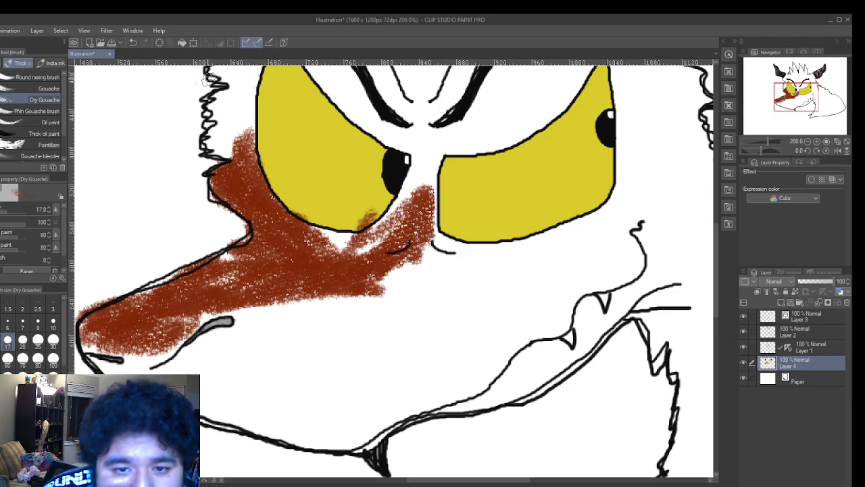
pyautogui.click(134, 42)
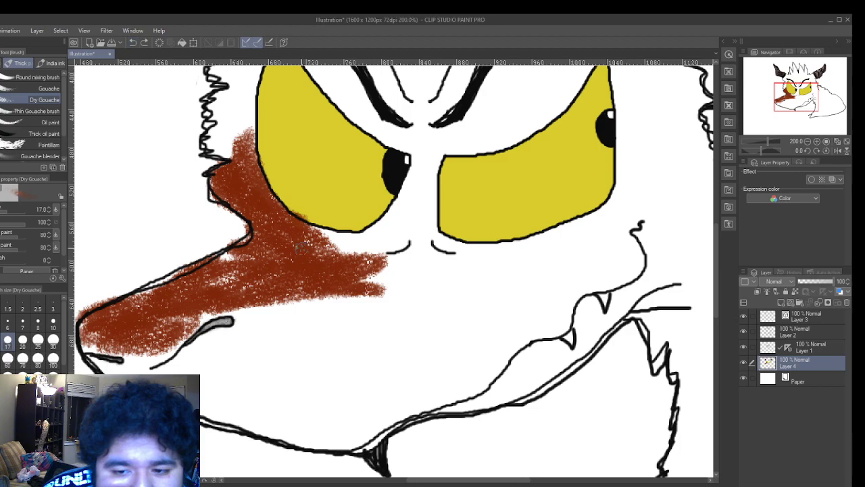
# - Fill the bridge of the nose between the two eyes with reddish-brown Dry Gouache, undoing the stroke that goes astray
pyautogui.scroll(4, 426, 200)
pyautogui.moveTo(184, 265)
pyautogui.mouseDown()
pyautogui.moveTo(290, 298)
pyautogui.moveTo(237, 298)
pyautogui.moveTo(352, 297)
pyautogui.moveTo(385, 236)
pyautogui.moveTo(379, 318)
pyautogui.moveTo(358, 341)
pyautogui.moveTo(311, 365)
pyautogui.moveTo(329, 363)
pyautogui.moveTo(433, 216)
pyautogui.moveTo(427, 190)
pyautogui.moveTo(429, 216)
pyautogui.moveTo(385, 203)
pyautogui.moveTo(359, 216)
pyautogui.moveTo(408, 96)
pyautogui.moveTo(428, 92)
pyautogui.moveTo(433, 136)
pyautogui.moveTo(461, 89)
pyautogui.moveTo(446, 108)
pyautogui.moveTo(454, 120)
pyautogui.moveTo(442, 240)
pyautogui.moveTo(453, 280)
pyautogui.mouseUp()
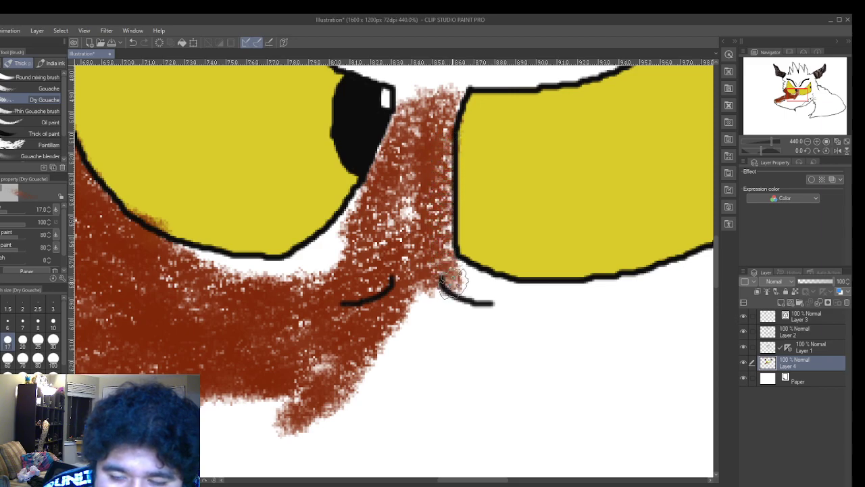
pyautogui.click(130, 42)
pyautogui.moveTo(453, 77); pyautogui.dragTo(447, 165)
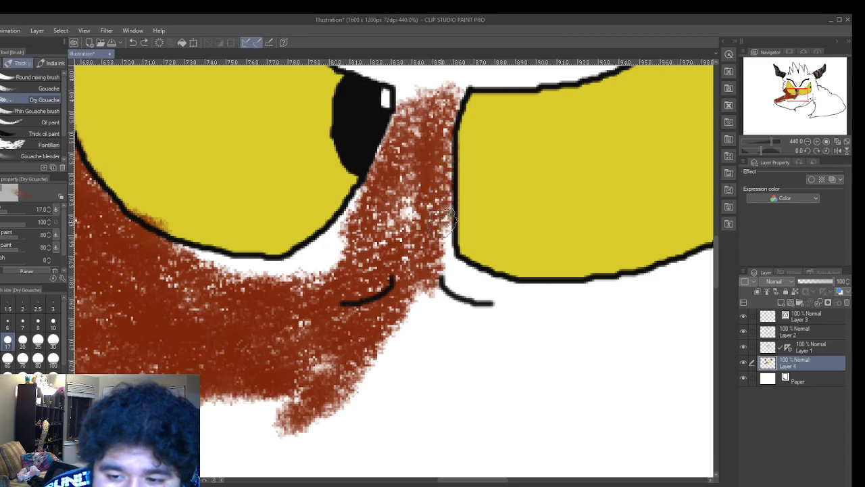
pyautogui.moveTo(443, 276)
pyautogui.mouseDown()
pyautogui.moveTo(435, 200)
pyautogui.moveTo(412, 227)
pyautogui.moveTo(410, 171)
pyautogui.mouseUp()
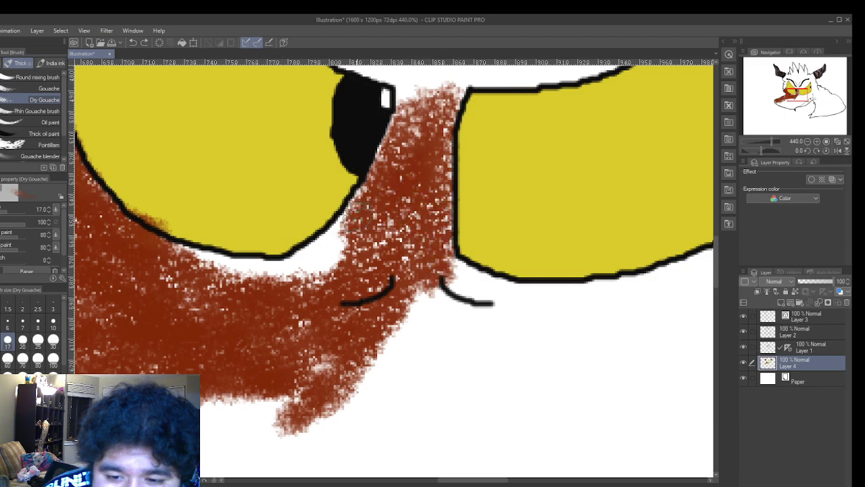
# - Try filling the gap under the left eye and the area below the nose creases, and undo the strokes
pyautogui.moveTo(353, 201)
pyautogui.mouseDown()
pyautogui.moveTo(349, 231)
pyautogui.moveTo(321, 266)
pyautogui.moveTo(342, 254)
pyautogui.moveTo(298, 281)
pyautogui.moveTo(207, 287)
pyautogui.mouseUp()
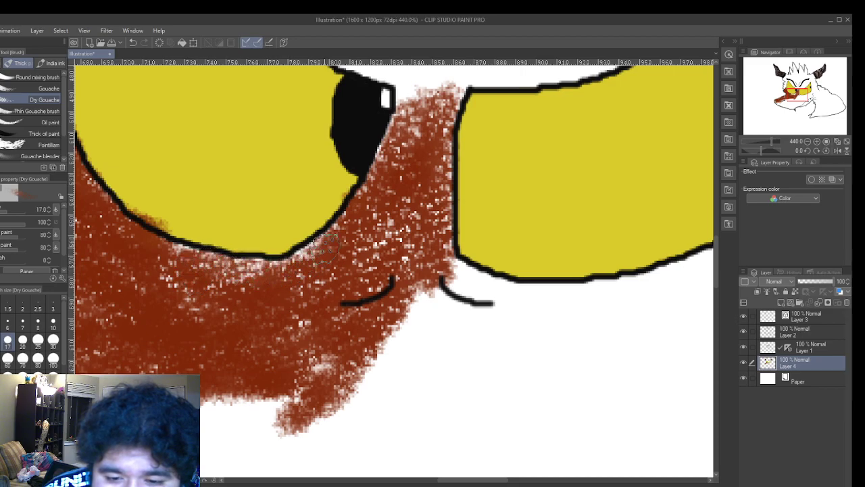
pyautogui.moveTo(223, 267)
pyautogui.mouseDown()
pyautogui.moveTo(324, 291)
pyautogui.moveTo(352, 379)
pyautogui.moveTo(467, 378)
pyautogui.moveTo(456, 399)
pyautogui.moveTo(555, 410)
pyautogui.moveTo(514, 324)
pyautogui.moveTo(460, 294)
pyautogui.moveTo(397, 226)
pyautogui.moveTo(307, 230)
pyautogui.mouseUp()
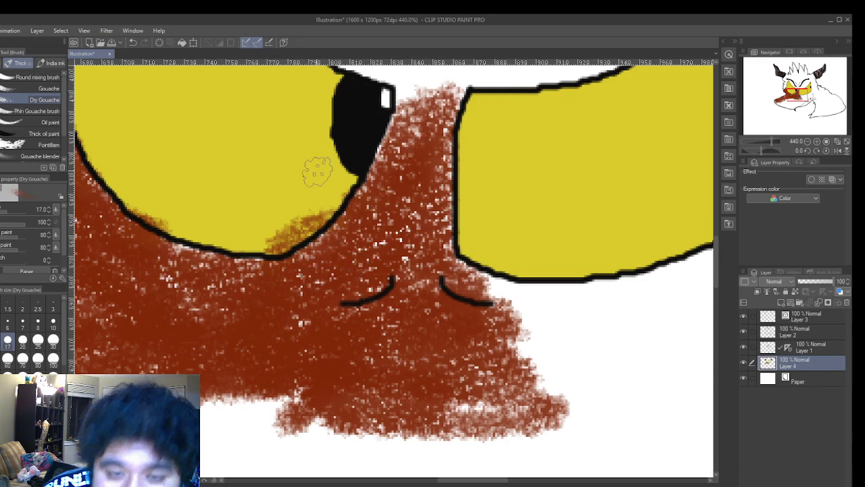
pyautogui.click(133, 43)
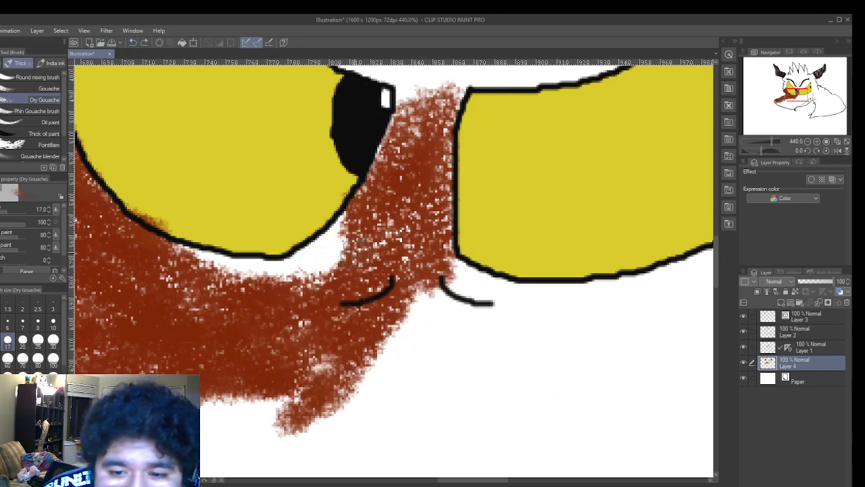
# - Fill the face beneath both eyes and around the nose creases with reddish-brown, undoing a stray dab on the left eye
pyautogui.moveTo(360, 235)
pyautogui.mouseDown()
pyautogui.moveTo(303, 258)
pyautogui.moveTo(353, 228)
pyautogui.moveTo(290, 295)
pyautogui.moveTo(238, 271)
pyautogui.moveTo(265, 274)
pyautogui.moveTo(180, 260)
pyautogui.moveTo(325, 282)
pyautogui.mouseUp()
pyautogui.moveTo(252, 277)
pyautogui.mouseDown()
pyautogui.moveTo(331, 335)
pyautogui.moveTo(463, 371)
pyautogui.moveTo(311, 412)
pyautogui.moveTo(402, 367)
pyautogui.moveTo(518, 376)
pyautogui.moveTo(385, 345)
pyautogui.moveTo(500, 328)
pyautogui.moveTo(465, 322)
pyautogui.moveTo(433, 298)
pyautogui.moveTo(466, 284)
pyautogui.moveTo(520, 308)
pyautogui.moveTo(460, 352)
pyautogui.moveTo(483, 406)
pyautogui.moveTo(332, 451)
pyautogui.moveTo(254, 437)
pyautogui.moveTo(395, 466)
pyautogui.moveTo(236, 466)
pyautogui.moveTo(211, 455)
pyautogui.moveTo(290, 412)
pyautogui.moveTo(255, 405)
pyautogui.moveTo(352, 402)
pyautogui.moveTo(365, 423)
pyautogui.mouseUp()
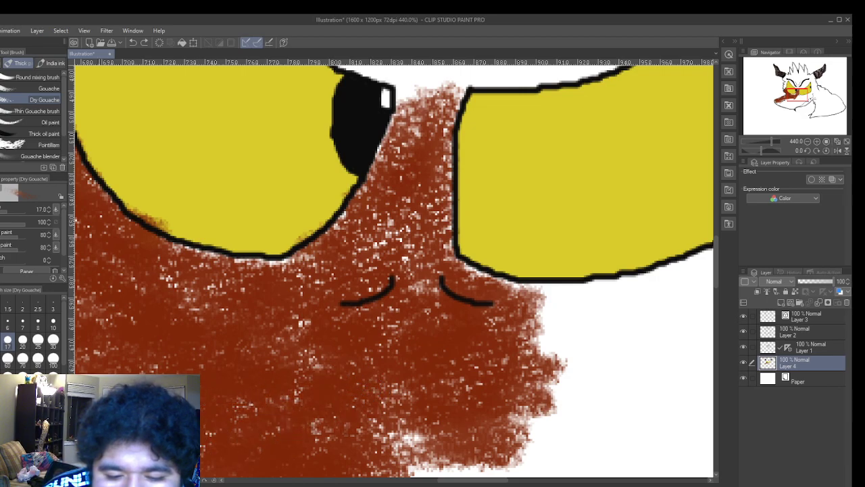
pyautogui.moveTo(336, 379)
pyautogui.mouseDown()
pyautogui.moveTo(356, 427)
pyautogui.moveTo(272, 432)
pyautogui.moveTo(480, 444)
pyautogui.moveTo(428, 463)
pyautogui.moveTo(478, 469)
pyautogui.moveTo(662, 436)
pyautogui.moveTo(699, 461)
pyautogui.moveTo(360, 464)
pyautogui.moveTo(336, 451)
pyautogui.moveTo(693, 411)
pyautogui.moveTo(637, 424)
pyautogui.moveTo(483, 371)
pyautogui.moveTo(632, 343)
pyautogui.moveTo(626, 332)
pyautogui.moveTo(644, 331)
pyautogui.moveTo(599, 324)
pyautogui.moveTo(565, 300)
pyautogui.moveTo(546, 306)
pyautogui.moveTo(631, 291)
pyautogui.moveTo(677, 297)
pyautogui.moveTo(652, 338)
pyautogui.moveTo(695, 294)
pyautogui.moveTo(707, 324)
pyautogui.mouseUp()
pyautogui.moveTo(702, 285)
pyautogui.mouseDown()
pyautogui.moveTo(697, 263)
pyautogui.moveTo(659, 266)
pyautogui.moveTo(637, 283)
pyautogui.mouseUp()
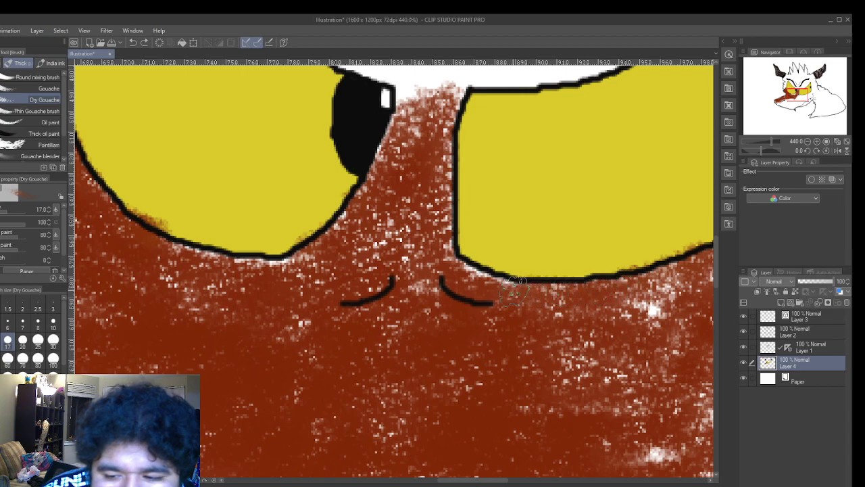
pyautogui.moveTo(643, 318)
pyautogui.mouseDown()
pyautogui.moveTo(703, 317)
pyautogui.moveTo(649, 365)
pyautogui.moveTo(661, 440)
pyautogui.moveTo(655, 465)
pyautogui.mouseUp()
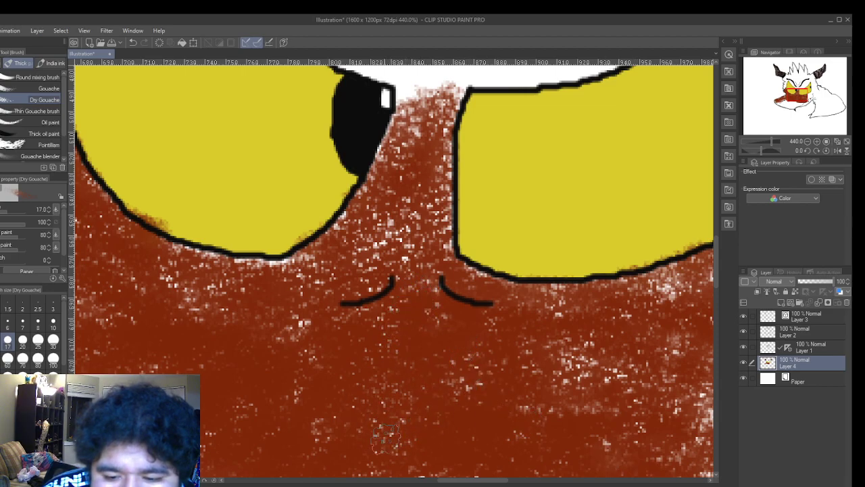
pyautogui.moveTo(274, 249); pyautogui.dragTo(296, 247)
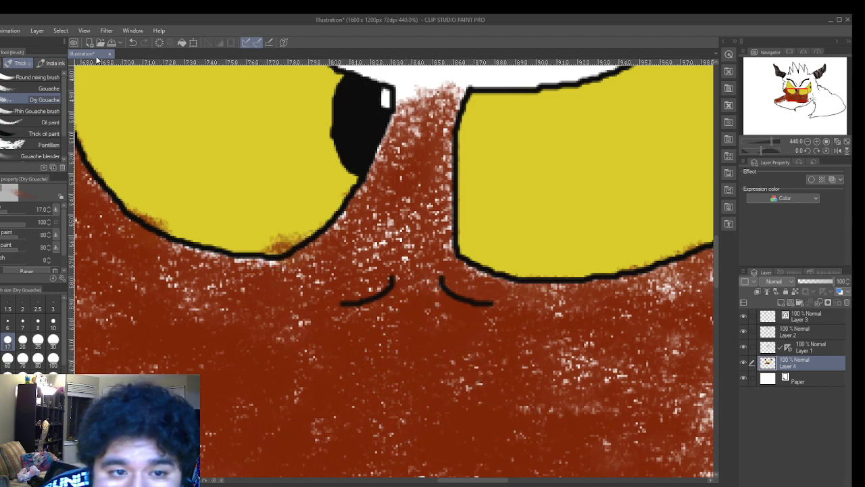
pyautogui.click(132, 43)
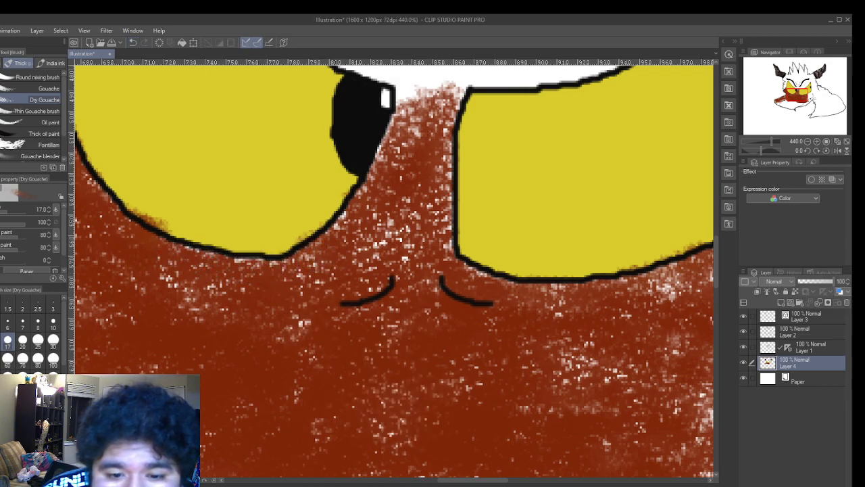
# - Extend the reddish-brown fur over and below the long curved nostril on the side of the snout
pyautogui.scroll(-4, 435, 128)
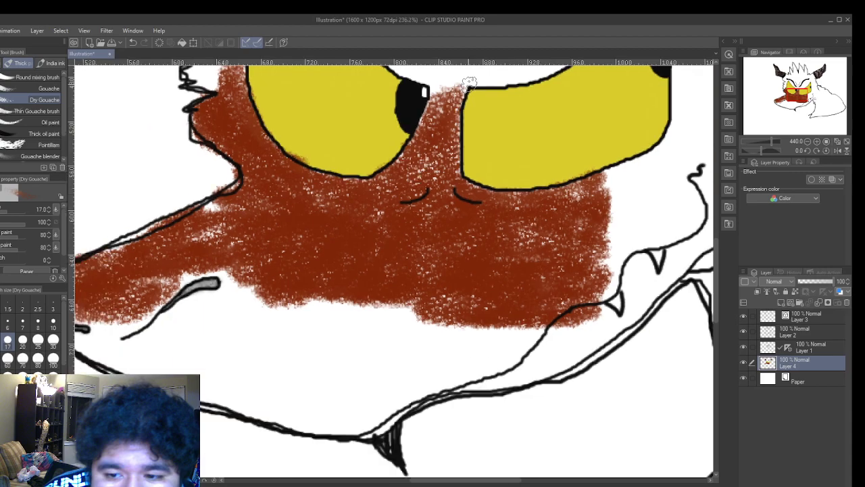
pyautogui.scroll(2, 191, 291)
pyautogui.scroll(2, 192, 291)
pyautogui.moveTo(224, 302)
pyautogui.mouseDown()
pyautogui.moveTo(334, 259)
pyautogui.moveTo(234, 271)
pyautogui.moveTo(258, 258)
pyautogui.moveTo(249, 271)
pyautogui.moveTo(270, 273)
pyautogui.moveTo(276, 252)
pyautogui.moveTo(399, 252)
pyautogui.moveTo(265, 259)
pyautogui.moveTo(323, 234)
pyautogui.moveTo(328, 216)
pyautogui.moveTo(248, 223)
pyautogui.moveTo(301, 203)
pyautogui.moveTo(217, 229)
pyautogui.moveTo(266, 260)
pyautogui.moveTo(253, 234)
pyautogui.moveTo(264, 252)
pyautogui.moveTo(181, 319)
pyautogui.moveTo(271, 270)
pyautogui.moveTo(372, 277)
pyautogui.moveTo(380, 301)
pyautogui.moveTo(199, 284)
pyautogui.moveTo(179, 262)
pyautogui.moveTo(416, 257)
pyautogui.moveTo(249, 255)
pyautogui.mouseUp()
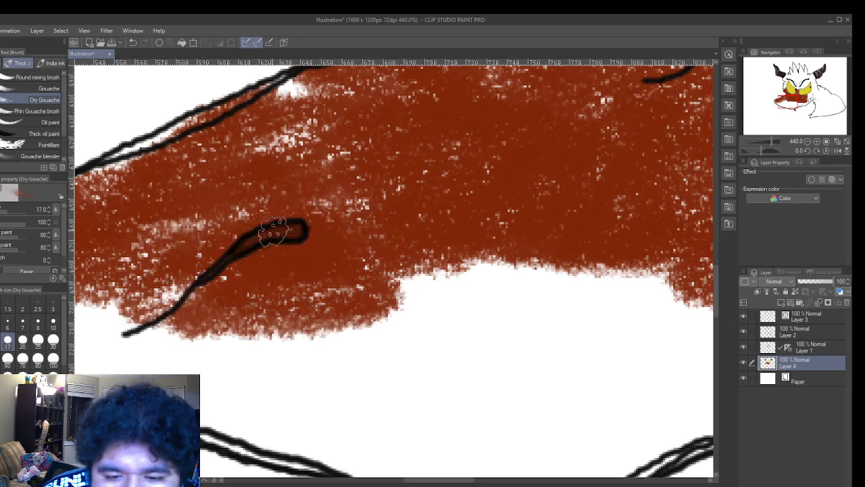
# - Paint reddish-brown over the tip of the snout, around the small front nostril and up to its outline
pyautogui.scroll(-1, 140, 304)
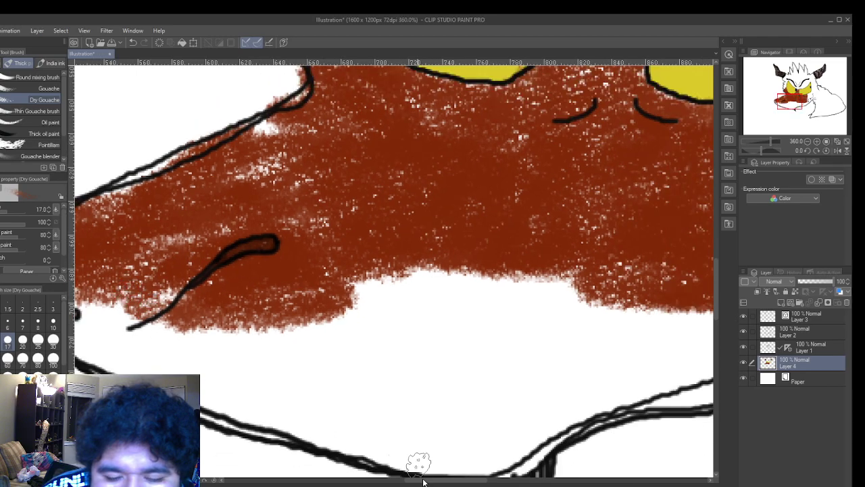
pyautogui.moveTo(410, 484); pyautogui.dragTo(375, 484)
pyautogui.scroll(1, 278, 313)
pyautogui.scroll(1, 278, 312)
pyautogui.moveTo(278, 312)
pyautogui.mouseDown()
pyautogui.moveTo(260, 297)
pyautogui.moveTo(297, 316)
pyautogui.moveTo(203, 227)
pyautogui.moveTo(230, 210)
pyautogui.mouseUp()
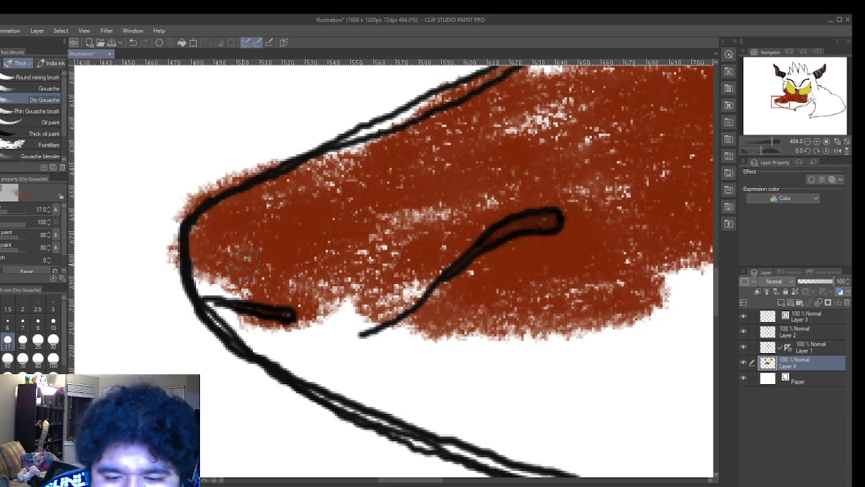
pyautogui.moveTo(208, 278)
pyautogui.mouseDown()
pyautogui.moveTo(249, 277)
pyautogui.moveTo(256, 286)
pyautogui.moveTo(229, 290)
pyautogui.mouseUp()
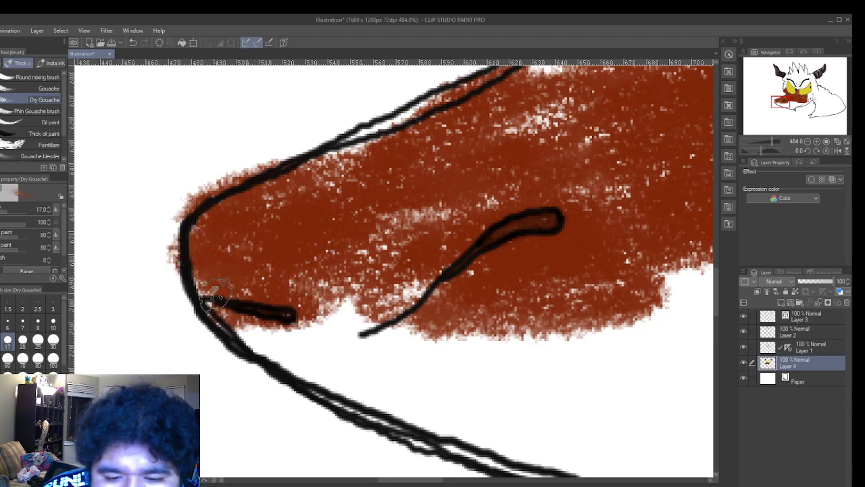
# - Fill the snout below both nostrils with reddish-brown, reaching down to the double lower outline
pyautogui.moveTo(301, 291)
pyautogui.mouseDown()
pyautogui.moveTo(266, 331)
pyautogui.moveTo(284, 340)
pyautogui.moveTo(429, 292)
pyautogui.moveTo(414, 327)
pyautogui.moveTo(361, 358)
pyautogui.moveTo(294, 314)
pyautogui.mouseUp()
pyautogui.moveTo(364, 197)
pyautogui.mouseDown()
pyautogui.moveTo(369, 156)
pyautogui.moveTo(424, 147)
pyautogui.moveTo(385, 155)
pyautogui.moveTo(378, 134)
pyautogui.moveTo(403, 122)
pyautogui.moveTo(394, 136)
pyautogui.moveTo(418, 113)
pyautogui.moveTo(600, 84)
pyautogui.moveTo(550, 105)
pyautogui.moveTo(591, 118)
pyautogui.mouseUp()
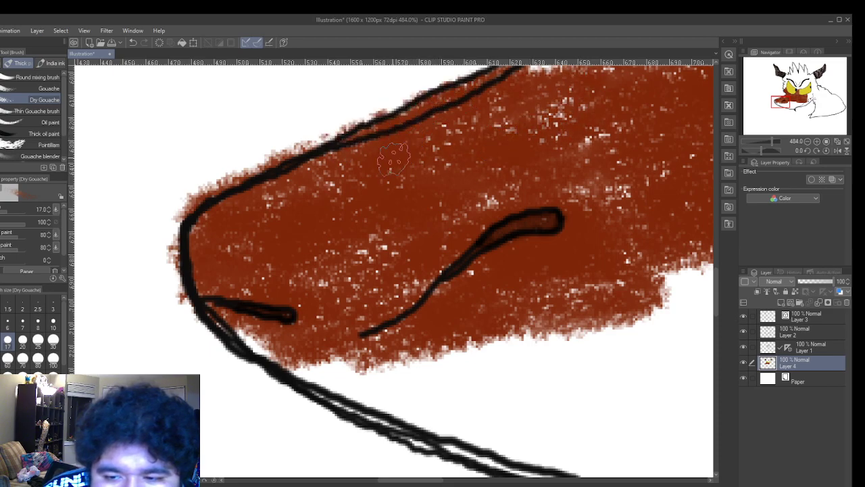
pyautogui.moveTo(332, 368)
pyautogui.mouseDown()
pyautogui.moveTo(545, 371)
pyautogui.moveTo(351, 379)
pyautogui.moveTo(567, 375)
pyautogui.mouseUp()
pyautogui.moveTo(612, 310)
pyautogui.mouseDown()
pyautogui.moveTo(474, 357)
pyautogui.moveTo(646, 353)
pyautogui.moveTo(644, 324)
pyautogui.moveTo(702, 306)
pyautogui.mouseUp()
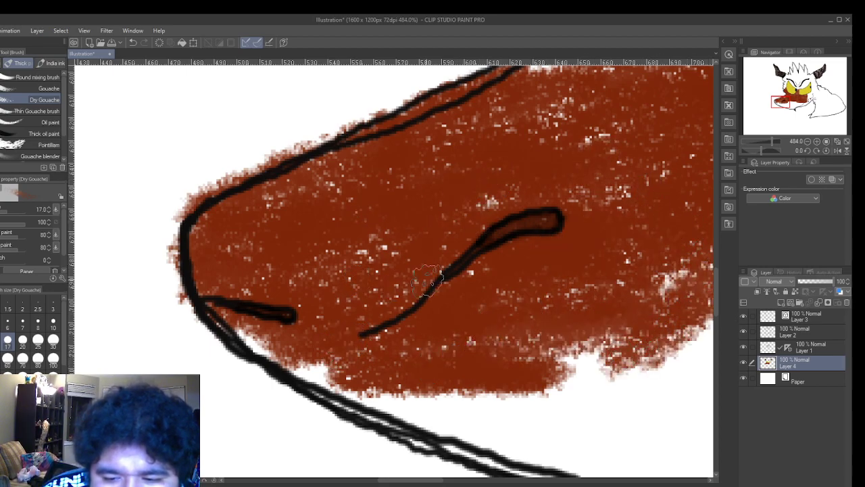
pyautogui.moveTo(260, 318)
pyautogui.mouseDown()
pyautogui.moveTo(299, 349)
pyautogui.moveTo(451, 391)
pyautogui.moveTo(452, 420)
pyautogui.moveTo(421, 414)
pyautogui.moveTo(429, 377)
pyautogui.moveTo(657, 442)
pyautogui.moveTo(457, 426)
pyautogui.moveTo(584, 413)
pyautogui.moveTo(701, 454)
pyautogui.moveTo(615, 451)
pyautogui.moveTo(519, 410)
pyautogui.moveTo(702, 373)
pyautogui.moveTo(584, 391)
pyautogui.moveTo(556, 345)
pyautogui.moveTo(704, 352)
pyautogui.moveTo(601, 377)
pyautogui.moveTo(450, 383)
pyautogui.moveTo(527, 300)
pyautogui.moveTo(581, 330)
pyautogui.mouseUp()
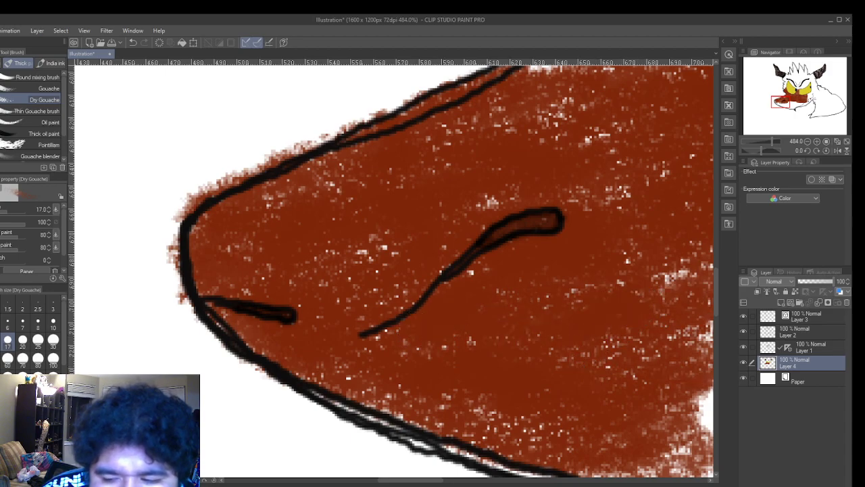
# - Cover the white gap behind the curved nostril and thicken the reddish-brown along the snout's edges
pyautogui.moveTo(706, 338); pyautogui.dragTo(681, 398)
pyautogui.moveTo(682, 337)
pyautogui.mouseDown()
pyautogui.moveTo(696, 426)
pyautogui.moveTo(689, 453)
pyautogui.mouseUp()
pyautogui.moveTo(571, 360); pyautogui.dragTo(683, 284)
pyautogui.moveTo(683, 284); pyautogui.dragTo(603, 262)
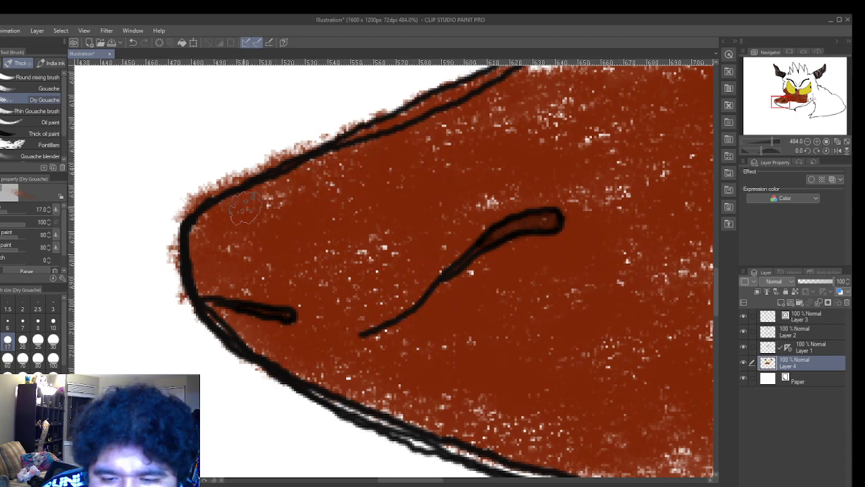
pyautogui.moveTo(310, 194)
pyautogui.mouseDown()
pyautogui.moveTo(236, 298)
pyautogui.moveTo(194, 269)
pyautogui.moveTo(261, 324)
pyautogui.moveTo(231, 338)
pyautogui.moveTo(274, 318)
pyautogui.moveTo(390, 415)
pyautogui.moveTo(332, 406)
pyautogui.moveTo(393, 386)
pyautogui.moveTo(545, 461)
pyautogui.mouseUp()
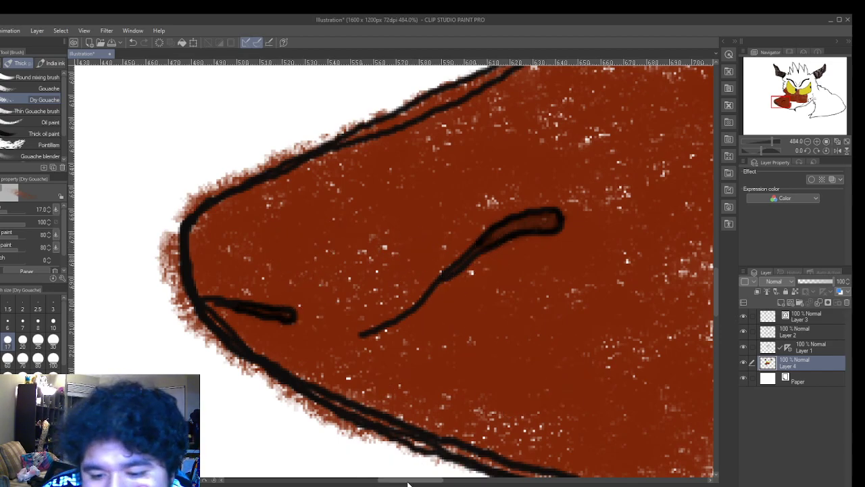
# - Extend the reddish-brown fur from the snout across the cheek area behind the curved nostril
pyautogui.moveTo(408, 483); pyautogui.dragTo(438, 484)
pyautogui.moveTo(440, 277)
pyautogui.mouseDown()
pyautogui.moveTo(534, 270)
pyautogui.moveTo(622, 284)
pyautogui.moveTo(594, 311)
pyautogui.moveTo(670, 270)
pyautogui.mouseUp()
pyautogui.moveTo(540, 284)
pyautogui.mouseDown()
pyautogui.moveTo(649, 284)
pyautogui.moveTo(500, 324)
pyautogui.moveTo(541, 352)
pyautogui.moveTo(588, 338)
pyautogui.mouseUp()
pyautogui.moveTo(382, 351)
pyautogui.mouseDown()
pyautogui.moveTo(676, 280)
pyautogui.moveTo(626, 335)
pyautogui.moveTo(674, 369)
pyautogui.moveTo(433, 350)
pyautogui.moveTo(555, 412)
pyautogui.moveTo(581, 406)
pyautogui.mouseUp()
# - Fill the white gap at the lower edge of the snout with reddish-brown up to the mouth line and fang
pyautogui.scroll(-2, 589, 348)
pyautogui.scroll(-1, 642, 453)
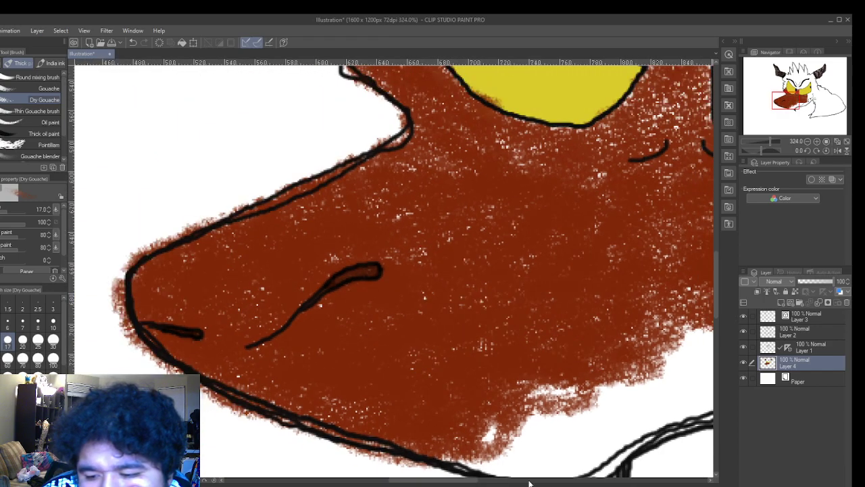
pyautogui.moveTo(433, 481)
pyautogui.mouseDown()
pyautogui.moveTo(480, 482)
pyautogui.moveTo(443, 484)
pyautogui.mouseUp()
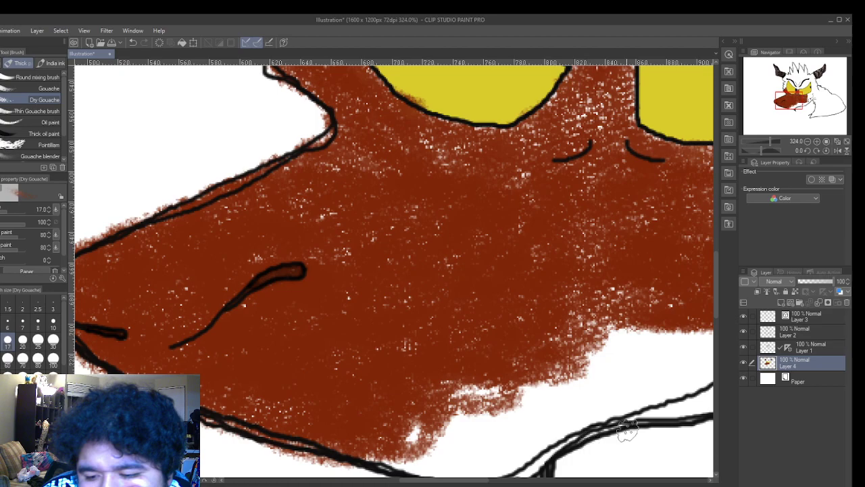
pyautogui.scroll(-3, 697, 349)
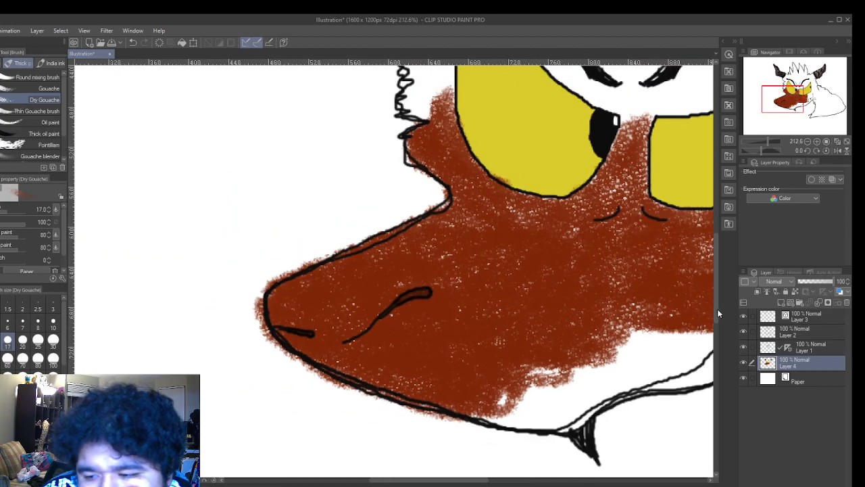
pyautogui.moveTo(717, 320); pyautogui.dragTo(656, 377)
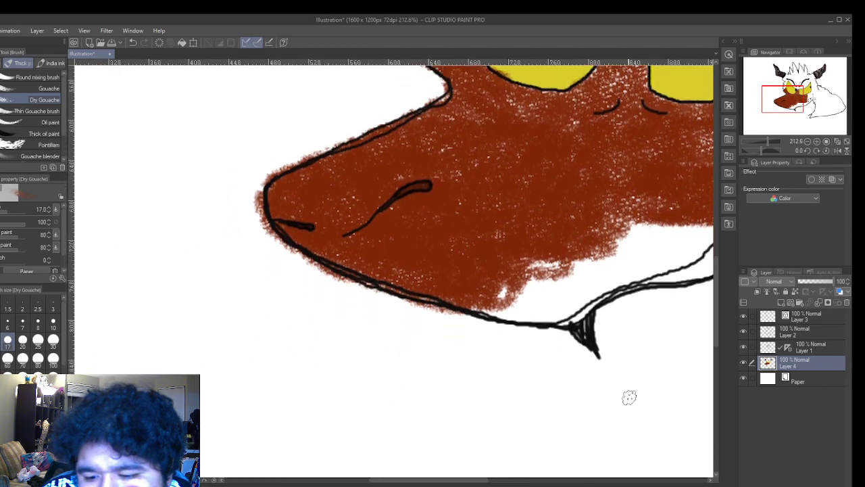
pyautogui.moveTo(475, 484); pyautogui.dragTo(505, 484)
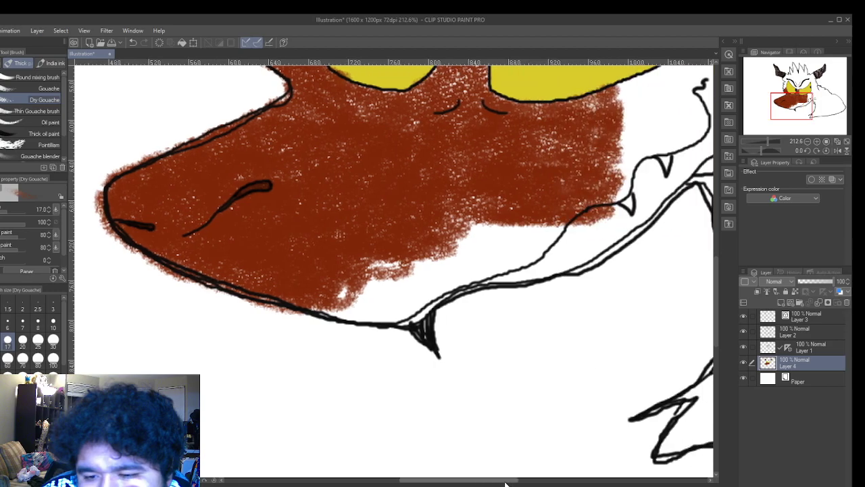
pyautogui.moveTo(716, 318); pyautogui.dragTo(717, 309)
pyautogui.scroll(4, 451, 303)
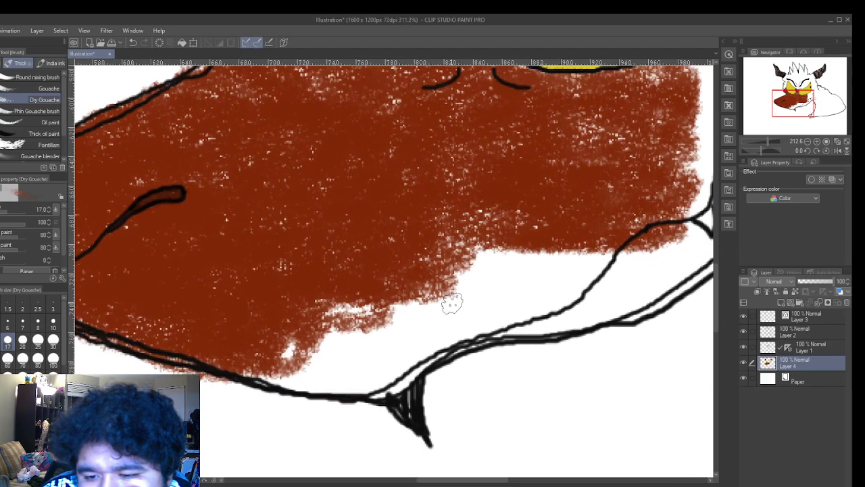
pyautogui.moveTo(239, 347)
pyautogui.mouseDown()
pyautogui.moveTo(433, 305)
pyautogui.moveTo(379, 324)
pyautogui.moveTo(425, 332)
pyautogui.moveTo(290, 399)
pyautogui.moveTo(229, 406)
pyautogui.moveTo(270, 405)
pyautogui.moveTo(239, 403)
pyautogui.moveTo(358, 439)
pyautogui.moveTo(392, 422)
pyautogui.moveTo(428, 384)
pyautogui.moveTo(257, 379)
pyautogui.mouseUp()
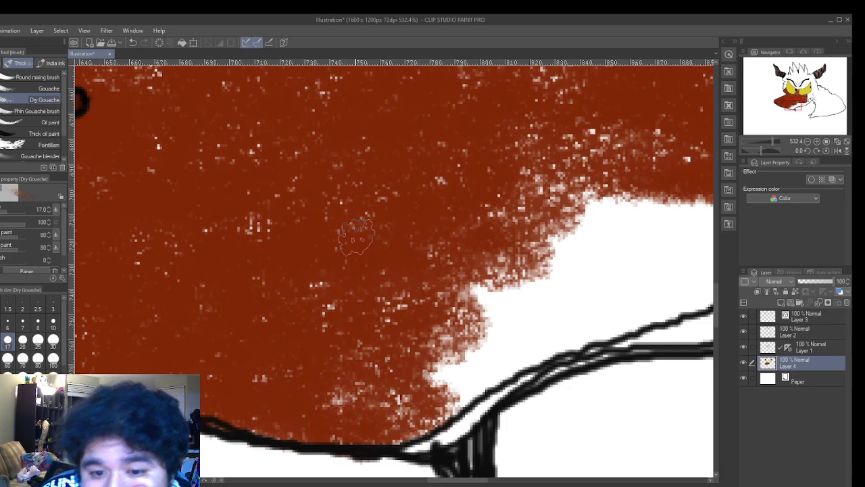
pyautogui.moveTo(477, 297)
pyautogui.mouseDown()
pyautogui.moveTo(582, 216)
pyautogui.moveTo(570, 293)
pyautogui.moveTo(635, 223)
pyautogui.moveTo(661, 217)
pyautogui.moveTo(696, 233)
pyautogui.moveTo(649, 260)
pyautogui.moveTo(676, 287)
pyautogui.moveTo(433, 359)
pyautogui.moveTo(474, 355)
pyautogui.mouseUp()
pyautogui.moveTo(534, 328)
pyautogui.mouseDown()
pyautogui.moveTo(502, 372)
pyautogui.moveTo(452, 409)
pyautogui.moveTo(483, 398)
pyautogui.moveTo(468, 404)
pyautogui.moveTo(471, 414)
pyautogui.moveTo(429, 440)
pyautogui.mouseUp()
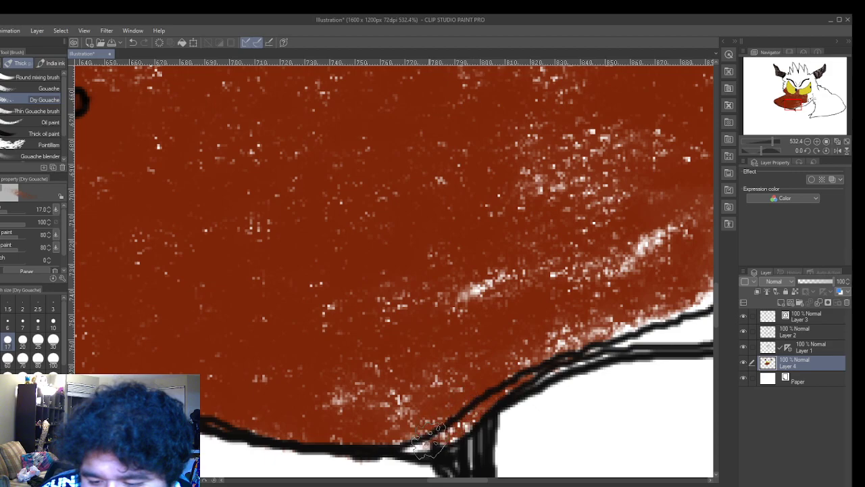
# - Touch up the narrow band between the mouth lines above the fang, undoing the stroke that spills past the outline
pyautogui.scroll(5, 463, 426)
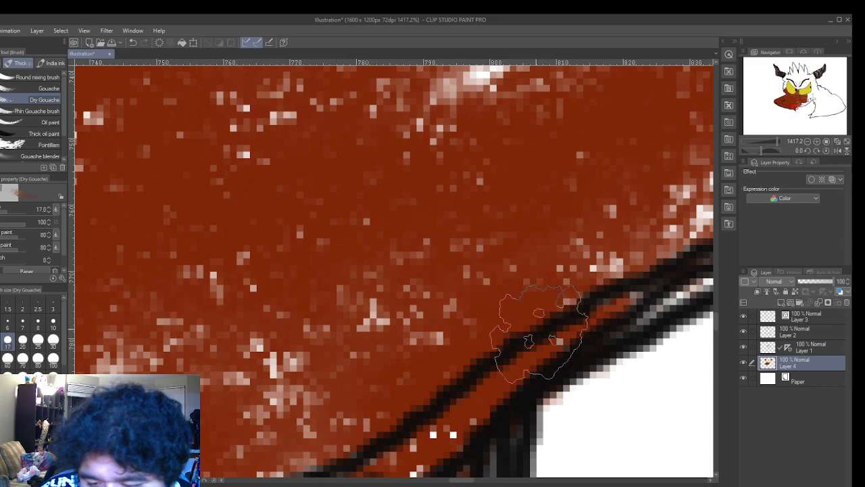
pyautogui.scroll(-2, 531, 330)
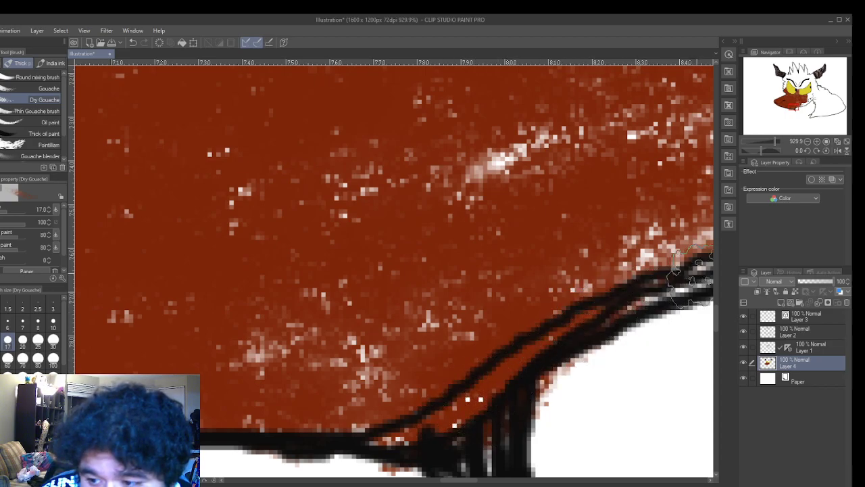
pyautogui.click(133, 42)
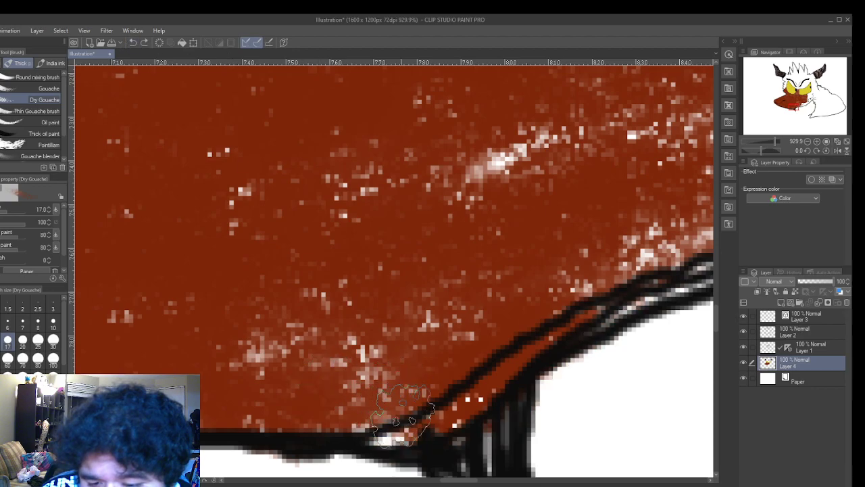
pyautogui.moveTo(394, 439); pyautogui.dragTo(615, 297)
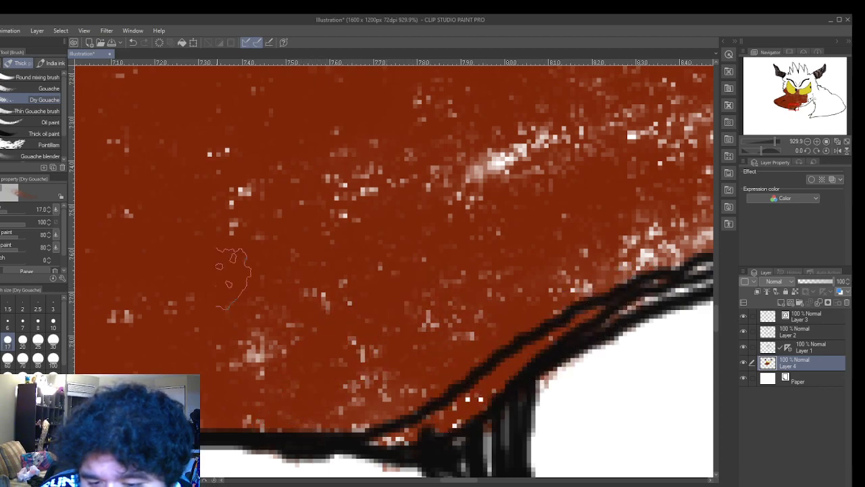
# - Paint another reddish-brown pass over the speckled fur beneath the eyes and around the nose creases
pyautogui.scroll(-3, 325, 200)
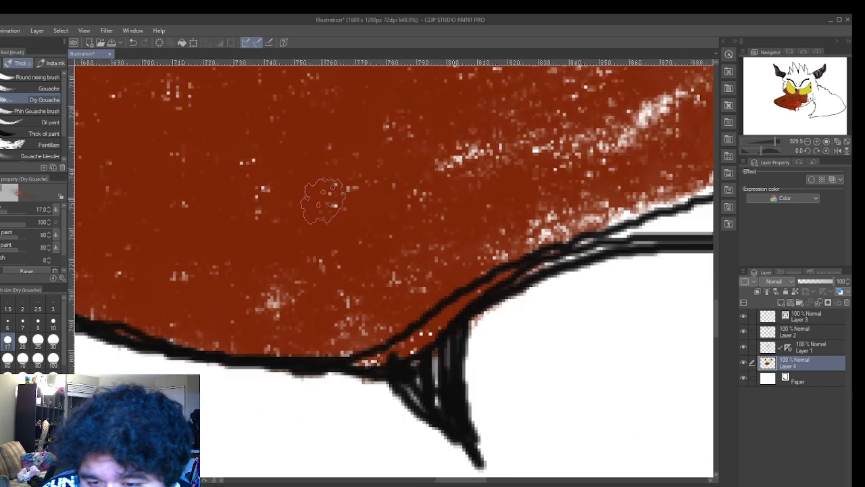
pyautogui.scroll(-2, 597, 253)
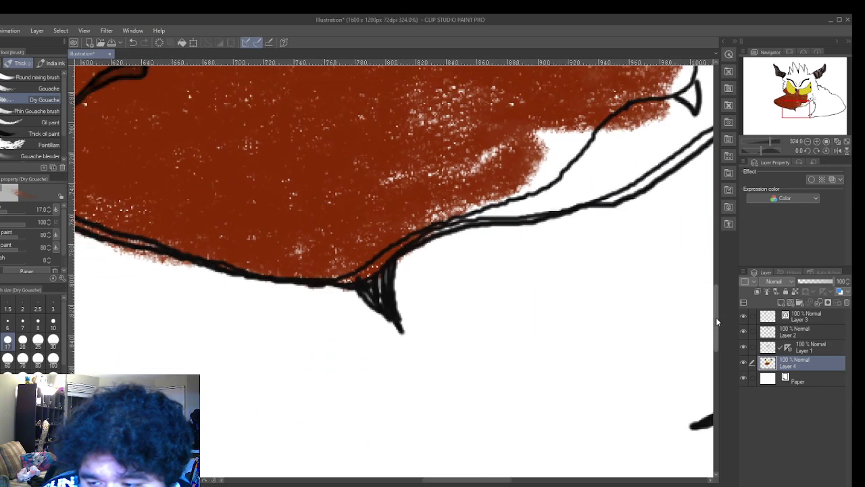
pyautogui.moveTo(717, 322); pyautogui.dragTo(718, 278)
pyautogui.scroll(2, 298, 296)
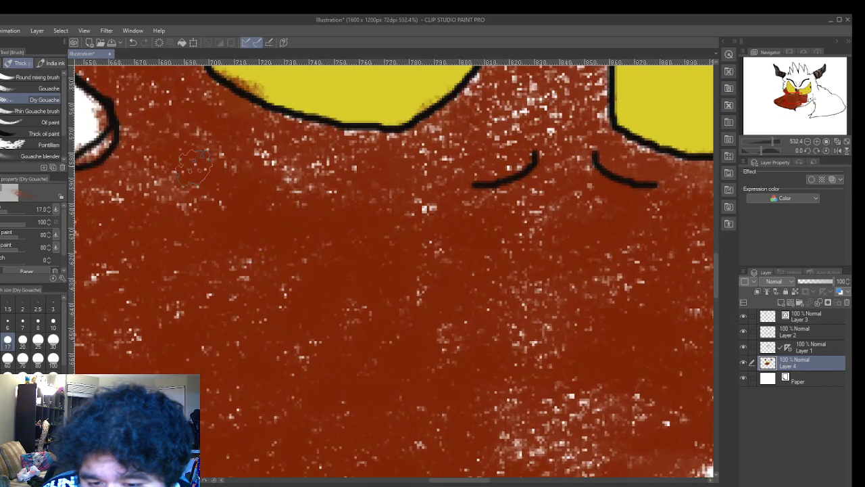
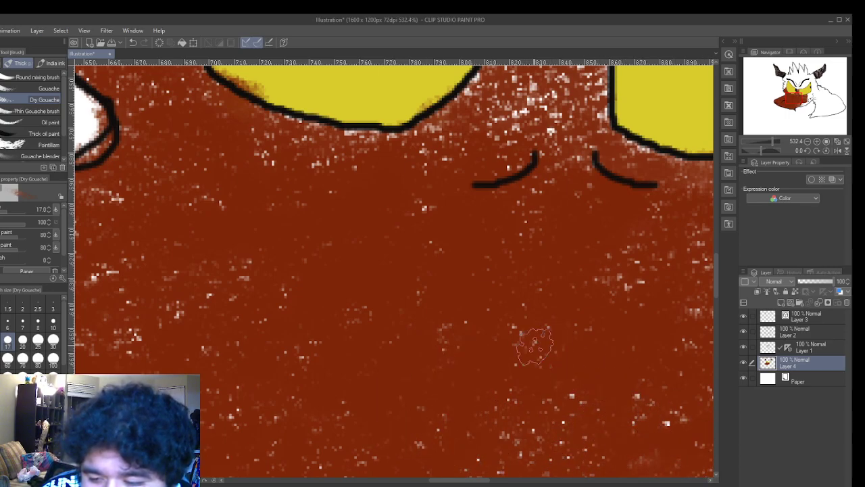
# - Fill the bridge between the two eyes with denser reddish-brown, extending it up past the pupil's highlight
pyautogui.scroll(-5, 539, 351)
pyautogui.scroll(8, 557, 270)
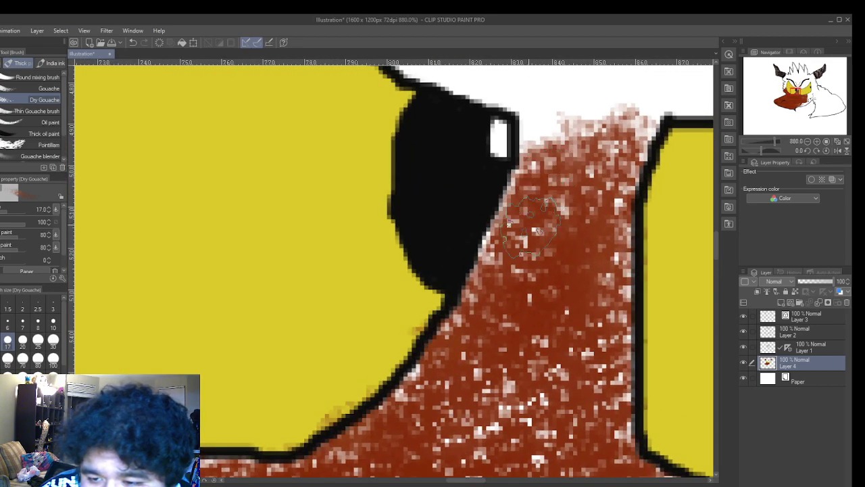
pyautogui.moveTo(534, 226)
pyautogui.mouseDown()
pyautogui.moveTo(532, 357)
pyautogui.moveTo(603, 236)
pyautogui.moveTo(609, 198)
pyautogui.moveTo(595, 334)
pyautogui.mouseUp()
pyautogui.moveTo(563, 220)
pyautogui.mouseDown()
pyautogui.moveTo(521, 284)
pyautogui.moveTo(478, 440)
pyautogui.moveTo(518, 426)
pyautogui.moveTo(558, 348)
pyautogui.moveTo(567, 429)
pyautogui.mouseUp()
pyautogui.moveTo(555, 359)
pyautogui.mouseDown()
pyautogui.moveTo(540, 301)
pyautogui.moveTo(524, 433)
pyautogui.moveTo(534, 243)
pyautogui.moveTo(557, 162)
pyautogui.moveTo(550, 182)
pyautogui.moveTo(548, 125)
pyautogui.moveTo(547, 156)
pyautogui.moveTo(560, 142)
pyautogui.moveTo(576, 75)
pyautogui.moveTo(585, 152)
pyautogui.moveTo(616, 85)
pyautogui.moveTo(625, 102)
pyautogui.moveTo(610, 155)
pyautogui.moveTo(630, 85)
pyautogui.moveTo(628, 128)
pyautogui.moveTo(608, 194)
pyautogui.moveTo(611, 169)
pyautogui.moveTo(597, 338)
pyautogui.moveTo(607, 243)
pyautogui.moveTo(607, 422)
pyautogui.moveTo(591, 288)
pyautogui.mouseUp()
pyautogui.moveTo(554, 163)
pyautogui.mouseDown()
pyautogui.moveTo(514, 142)
pyautogui.moveTo(609, 101)
pyautogui.mouseUp()
pyautogui.scroll(-4, 606, 102)
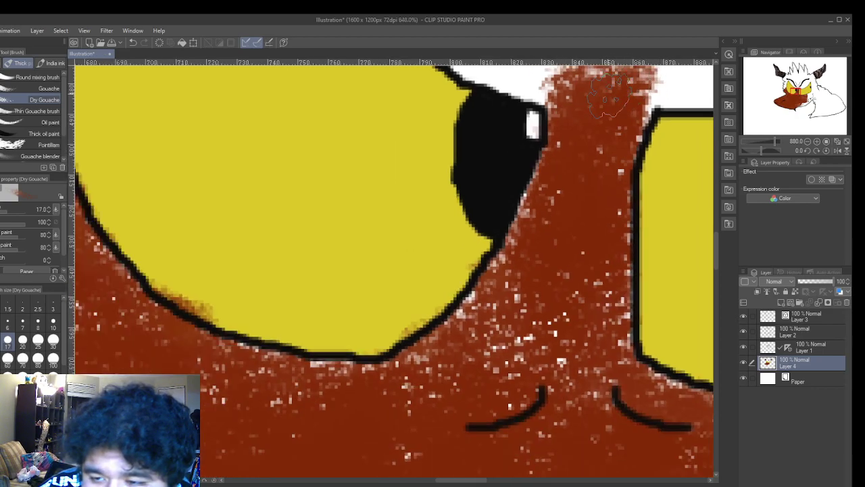
pyautogui.scroll(4, 372, 331)
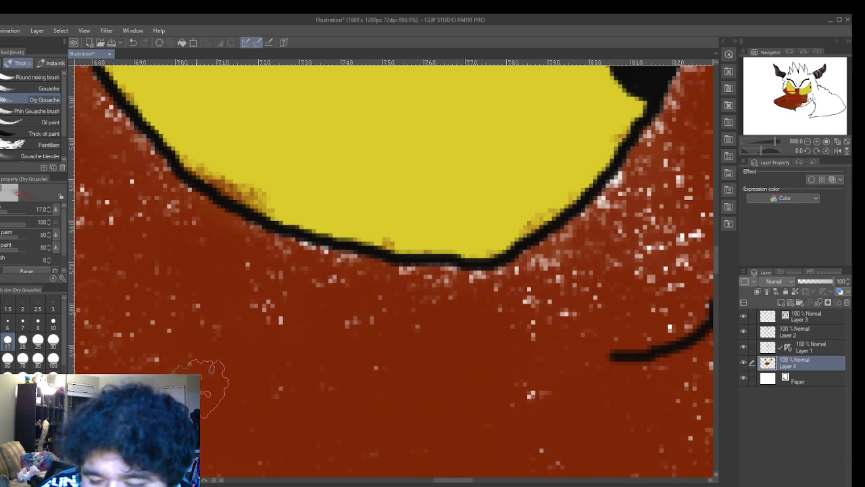
# - Try filling the strip between the left eye and the jagged cheek outline, and undo the spill onto the eye
pyautogui.scroll(5, 154, 268)
pyautogui.scroll(-5, 157, 222)
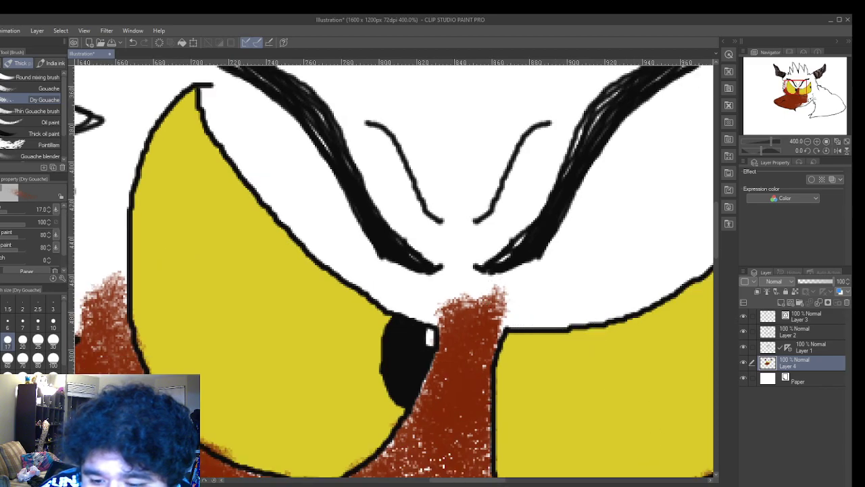
pyautogui.moveTo(486, 484); pyautogui.dragTo(445, 484)
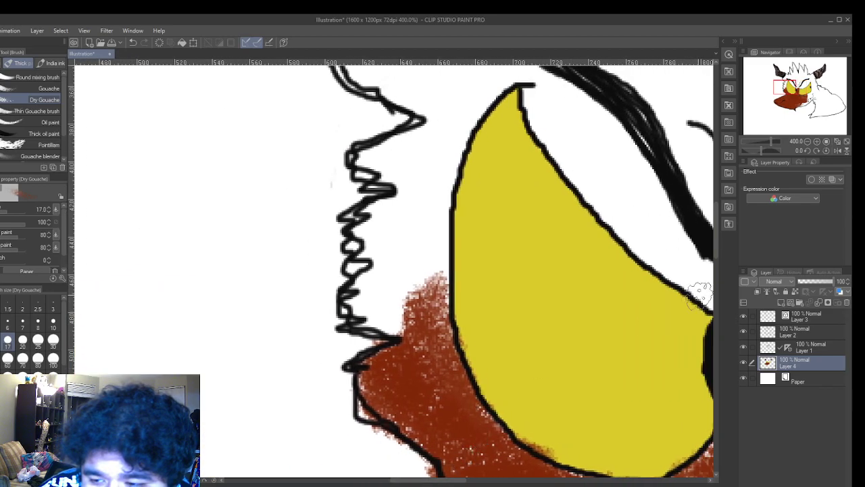
pyautogui.scroll(4, 441, 240)
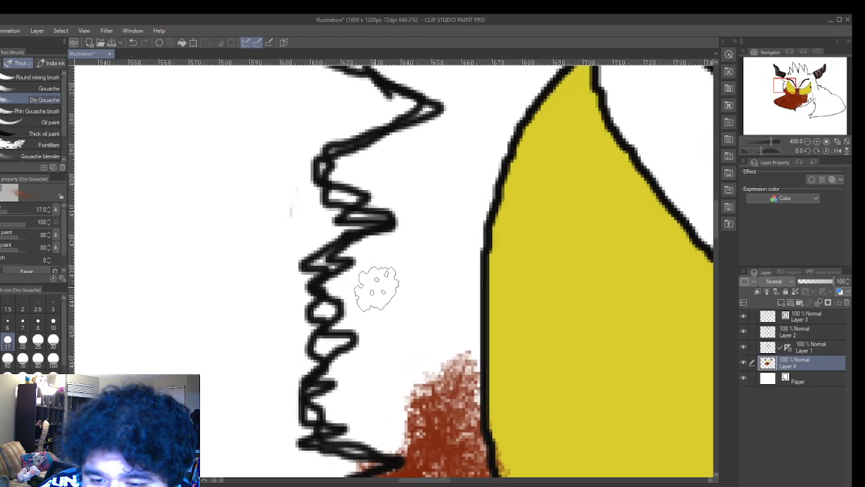
pyautogui.scroll(-2, 363, 317)
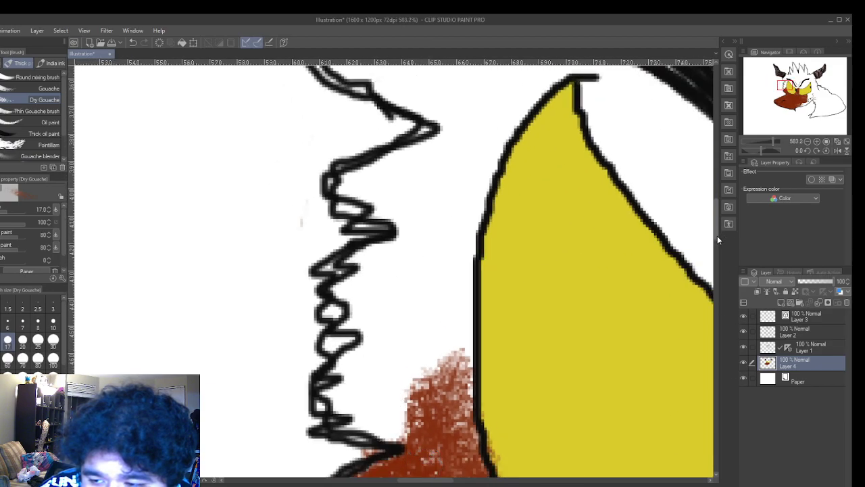
pyautogui.moveTo(716, 237); pyautogui.dragTo(716, 243)
pyautogui.moveTo(379, 227)
pyautogui.mouseDown()
pyautogui.moveTo(364, 297)
pyautogui.moveTo(406, 378)
pyautogui.moveTo(405, 263)
pyautogui.moveTo(353, 328)
pyautogui.moveTo(338, 317)
pyautogui.moveTo(335, 345)
pyautogui.mouseUp()
pyautogui.moveTo(386, 391)
pyautogui.mouseDown()
pyautogui.moveTo(419, 364)
pyautogui.moveTo(425, 221)
pyautogui.moveTo(435, 212)
pyautogui.moveTo(442, 351)
pyautogui.moveTo(438, 235)
pyautogui.moveTo(469, 263)
pyautogui.moveTo(471, 372)
pyautogui.moveTo(471, 326)
pyautogui.mouseUp()
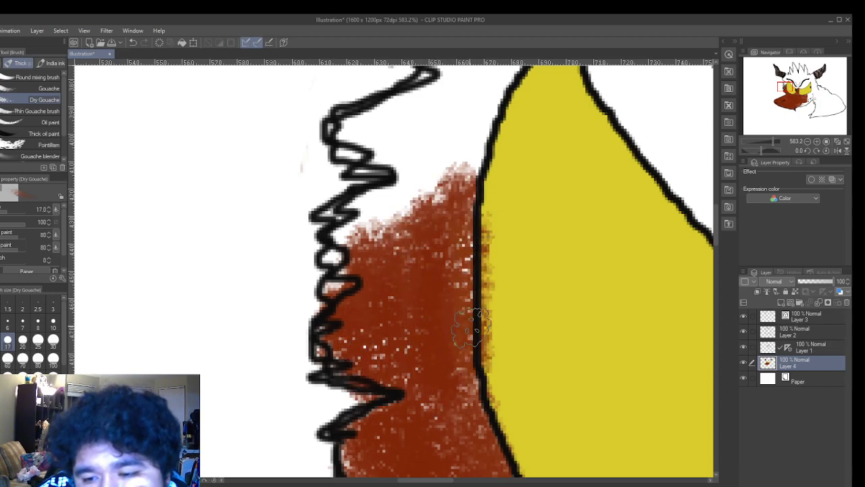
pyautogui.click(134, 42)
# - Paint reddish-brown between the left eye and the jagged cheek outline, working up toward the eye's upper corner
pyautogui.moveTo(415, 219)
pyautogui.mouseDown()
pyautogui.moveTo(423, 195)
pyautogui.moveTo(427, 274)
pyautogui.moveTo(451, 212)
pyautogui.moveTo(460, 271)
pyautogui.moveTo(448, 369)
pyautogui.moveTo(467, 276)
pyautogui.mouseUp()
pyautogui.moveTo(457, 368)
pyautogui.mouseDown()
pyautogui.moveTo(400, 233)
pyautogui.moveTo(401, 343)
pyautogui.moveTo(384, 397)
pyautogui.moveTo(412, 413)
pyautogui.moveTo(421, 300)
pyautogui.mouseUp()
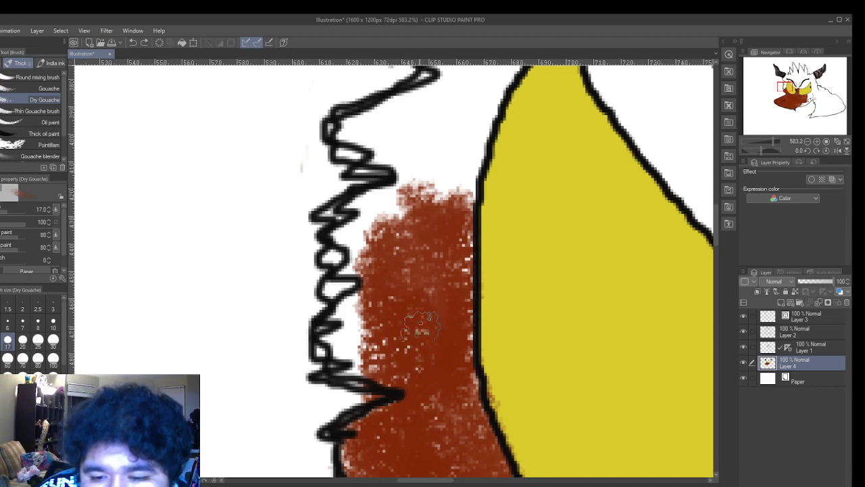
pyautogui.moveTo(430, 375)
pyautogui.mouseDown()
pyautogui.moveTo(337, 276)
pyautogui.moveTo(341, 339)
pyautogui.moveTo(340, 297)
pyautogui.moveTo(349, 257)
pyautogui.mouseUp()
pyautogui.moveTo(343, 220)
pyautogui.mouseDown()
pyautogui.moveTo(373, 227)
pyautogui.moveTo(375, 240)
pyautogui.moveTo(375, 217)
pyautogui.moveTo(411, 183)
pyautogui.moveTo(422, 284)
pyautogui.moveTo(424, 179)
pyautogui.moveTo(451, 213)
pyautogui.moveTo(446, 291)
pyautogui.moveTo(449, 244)
pyautogui.moveTo(476, 147)
pyautogui.moveTo(457, 186)
pyautogui.moveTo(479, 130)
pyautogui.moveTo(460, 223)
pyautogui.mouseUp()
pyautogui.moveTo(465, 362)
pyautogui.mouseDown()
pyautogui.moveTo(433, 115)
pyautogui.moveTo(433, 161)
pyautogui.moveTo(423, 150)
pyautogui.moveTo(398, 166)
pyautogui.moveTo(350, 130)
pyautogui.moveTo(396, 120)
pyautogui.moveTo(431, 96)
pyautogui.moveTo(434, 120)
pyautogui.moveTo(395, 165)
pyautogui.moveTo(404, 178)
pyautogui.moveTo(338, 217)
pyautogui.mouseUp()
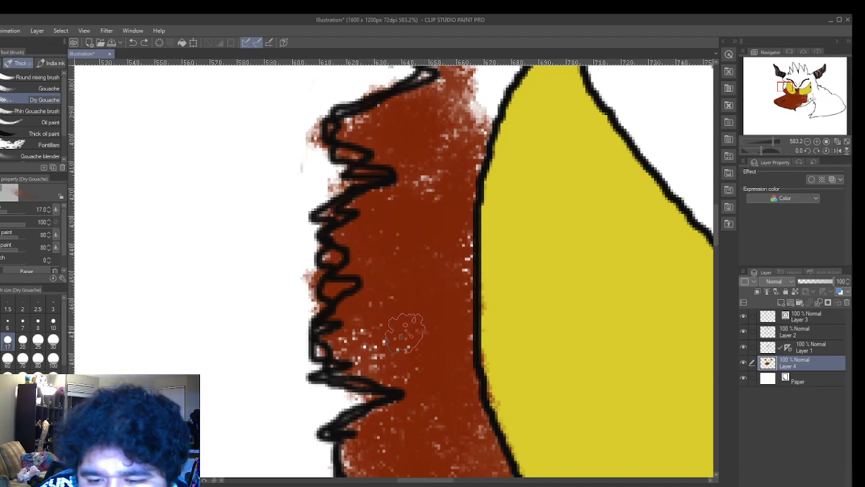
pyautogui.moveTo(348, 369)
pyautogui.mouseDown()
pyautogui.moveTo(379, 409)
pyautogui.moveTo(331, 436)
pyautogui.moveTo(305, 439)
pyautogui.mouseUp()
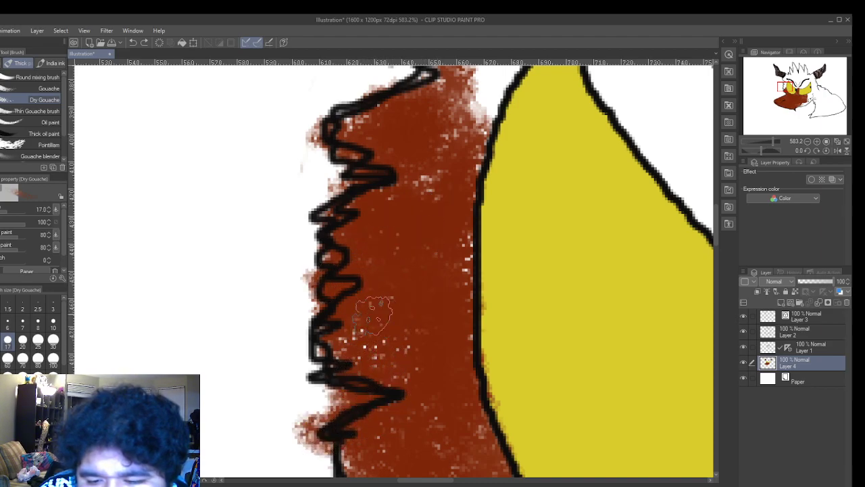
pyautogui.moveTo(430, 194)
pyautogui.mouseDown()
pyautogui.moveTo(446, 150)
pyautogui.moveTo(432, 157)
pyautogui.moveTo(461, 135)
pyautogui.moveTo(477, 85)
pyautogui.moveTo(492, 93)
pyautogui.moveTo(479, 114)
pyautogui.moveTo(487, 85)
pyautogui.mouseUp()
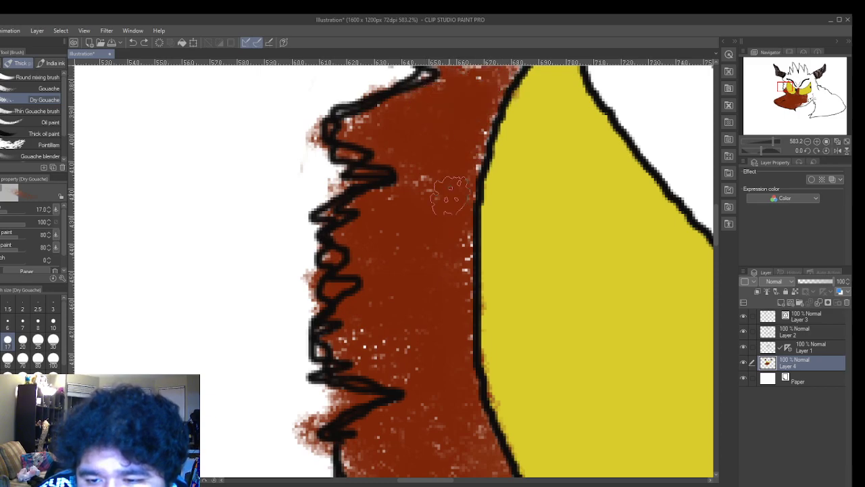
# - Undo the spill onto the left eye and repaint the reddish-brown strip between that eye and the jagged cheek outline
pyautogui.click(477, 270)
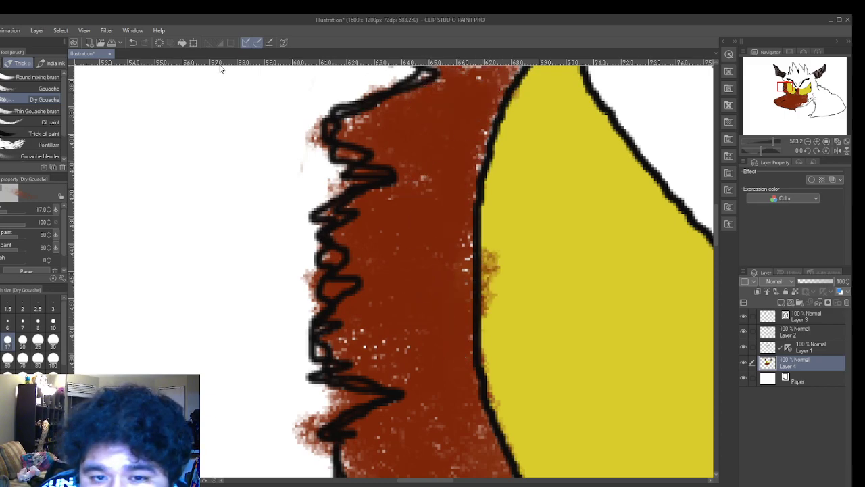
pyautogui.click(133, 42)
pyautogui.moveTo(394, 222)
pyautogui.mouseDown()
pyautogui.moveTo(346, 365)
pyautogui.moveTo(355, 348)
pyautogui.moveTo(360, 373)
pyautogui.moveTo(381, 387)
pyautogui.moveTo(318, 338)
pyautogui.moveTo(379, 321)
pyautogui.moveTo(369, 336)
pyautogui.moveTo(404, 287)
pyautogui.moveTo(369, 259)
pyautogui.moveTo(383, 221)
pyautogui.moveTo(313, 241)
pyautogui.moveTo(335, 257)
pyautogui.moveTo(334, 242)
pyautogui.moveTo(363, 205)
pyautogui.moveTo(341, 191)
pyautogui.moveTo(399, 145)
pyautogui.moveTo(389, 127)
pyautogui.moveTo(342, 132)
pyautogui.moveTo(440, 100)
pyautogui.moveTo(456, 84)
pyautogui.moveTo(419, 184)
pyautogui.moveTo(425, 263)
pyautogui.moveTo(433, 223)
pyautogui.moveTo(441, 364)
pyautogui.moveTo(468, 233)
pyautogui.moveTo(463, 330)
pyautogui.moveTo(397, 240)
pyautogui.moveTo(432, 309)
pyautogui.moveTo(438, 369)
pyautogui.moveTo(459, 318)
pyautogui.mouseUp()
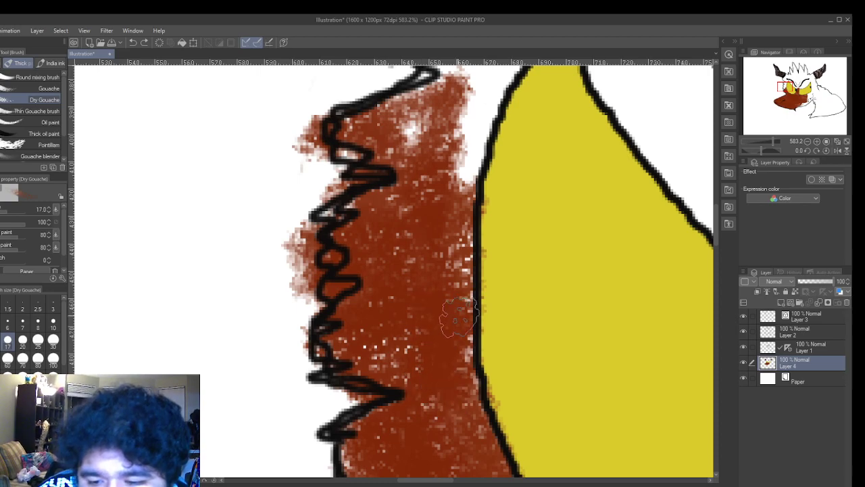
pyautogui.moveTo(426, 146)
pyautogui.mouseDown()
pyautogui.moveTo(467, 81)
pyautogui.moveTo(439, 193)
pyautogui.moveTo(454, 188)
pyautogui.moveTo(478, 91)
pyautogui.moveTo(471, 159)
pyautogui.mouseUp()
pyautogui.moveTo(457, 116)
pyautogui.mouseDown()
pyautogui.moveTo(433, 132)
pyautogui.moveTo(408, 110)
pyautogui.moveTo(410, 98)
pyautogui.moveTo(420, 145)
pyautogui.mouseUp()
pyautogui.moveTo(433, 246)
pyautogui.mouseDown()
pyautogui.moveTo(449, 296)
pyautogui.moveTo(462, 269)
pyautogui.moveTo(458, 247)
pyautogui.moveTo(443, 387)
pyautogui.mouseUp()
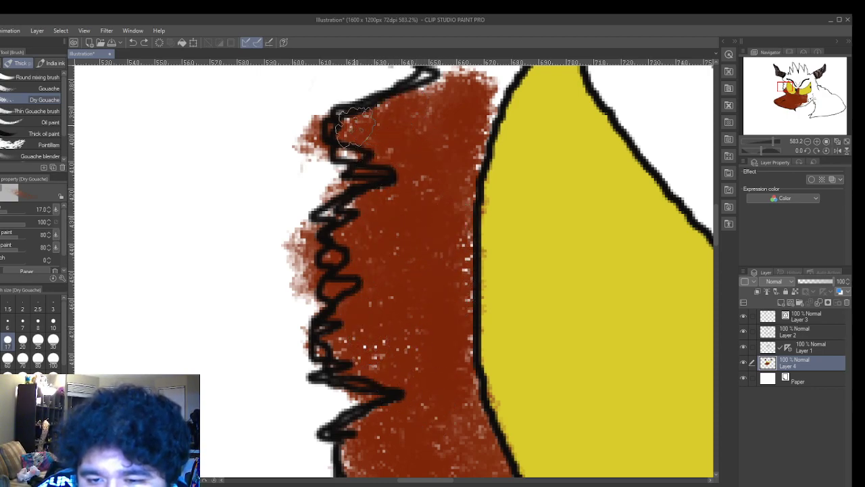
pyautogui.moveTo(329, 139); pyautogui.dragTo(358, 156)
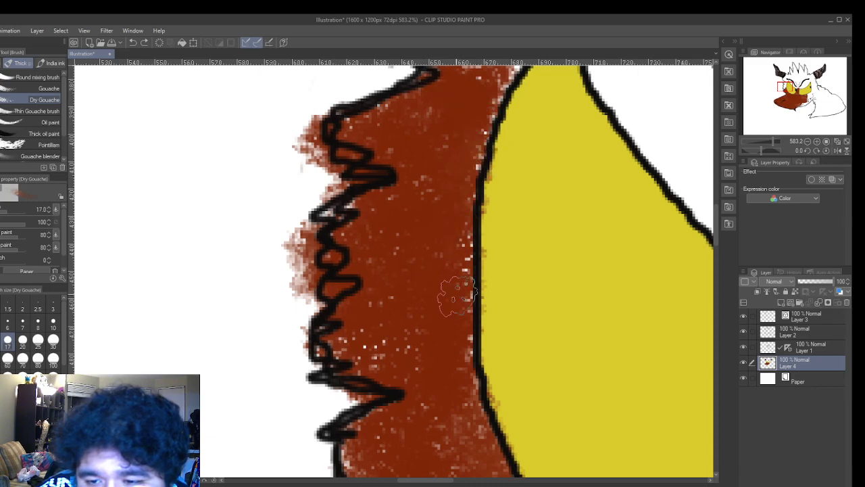
# - Try filling the brow area between the left horn and left eye in reddish-brown, and undo it together with the spill onto the eye
pyautogui.scroll(-5, 507, 162)
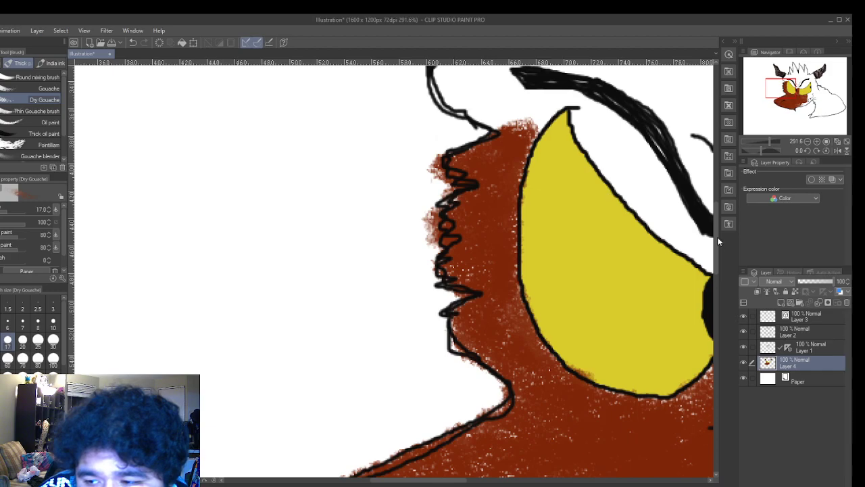
pyautogui.moveTo(715, 208); pyautogui.dragTo(721, 174)
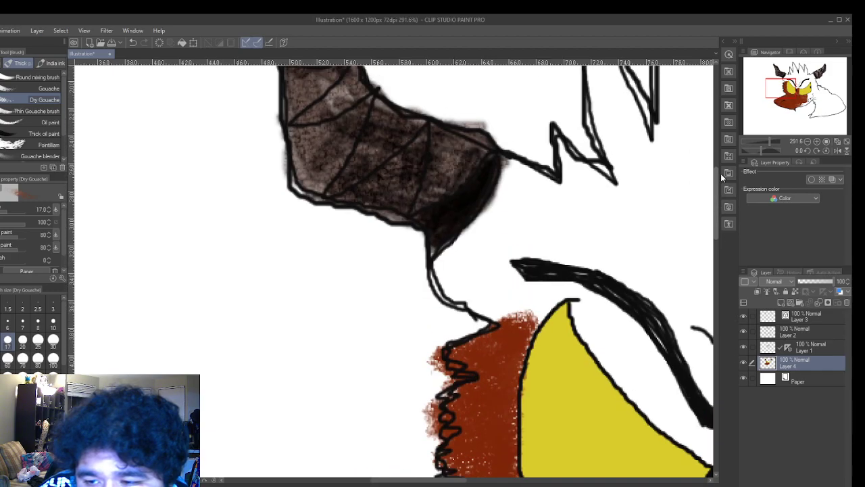
pyautogui.scroll(1, 597, 249)
pyautogui.scroll(2, 597, 248)
pyautogui.moveTo(433, 358)
pyautogui.mouseDown()
pyautogui.moveTo(466, 334)
pyautogui.moveTo(481, 346)
pyautogui.moveTo(459, 370)
pyautogui.moveTo(506, 350)
pyautogui.moveTo(471, 379)
pyautogui.moveTo(477, 345)
pyautogui.moveTo(445, 348)
pyautogui.moveTo(441, 368)
pyautogui.moveTo(427, 367)
pyautogui.moveTo(417, 350)
pyautogui.moveTo(352, 335)
pyautogui.moveTo(345, 321)
pyautogui.moveTo(344, 311)
pyautogui.moveTo(411, 297)
pyautogui.moveTo(407, 317)
pyautogui.moveTo(310, 284)
pyautogui.moveTo(351, 280)
pyautogui.moveTo(369, 290)
pyautogui.moveTo(340, 315)
pyautogui.moveTo(316, 302)
pyautogui.moveTo(329, 260)
pyautogui.moveTo(387, 310)
pyautogui.moveTo(356, 298)
pyautogui.mouseUp()
pyautogui.moveTo(321, 274)
pyautogui.mouseDown()
pyautogui.moveTo(356, 230)
pyautogui.moveTo(332, 253)
pyautogui.moveTo(308, 255)
pyautogui.moveTo(326, 255)
pyautogui.moveTo(390, 179)
pyautogui.moveTo(385, 215)
pyautogui.moveTo(433, 93)
pyautogui.moveTo(420, 161)
pyautogui.moveTo(450, 117)
pyautogui.moveTo(359, 271)
pyautogui.moveTo(467, 131)
pyautogui.moveTo(485, 126)
pyautogui.moveTo(412, 265)
pyautogui.moveTo(478, 200)
pyautogui.moveTo(511, 196)
pyautogui.moveTo(473, 241)
pyautogui.moveTo(438, 263)
pyautogui.moveTo(570, 240)
pyautogui.moveTo(600, 250)
pyautogui.moveTo(457, 238)
pyautogui.moveTo(612, 270)
pyautogui.moveTo(481, 223)
pyautogui.moveTo(644, 305)
pyautogui.moveTo(617, 284)
pyautogui.moveTo(703, 336)
pyautogui.moveTo(649, 278)
pyautogui.moveTo(700, 343)
pyautogui.moveTo(464, 113)
pyautogui.moveTo(653, 255)
pyautogui.moveTo(590, 272)
pyautogui.moveTo(555, 209)
pyautogui.moveTo(558, 198)
pyautogui.moveTo(557, 254)
pyautogui.mouseUp()
pyautogui.moveTo(446, 267)
pyautogui.mouseDown()
pyautogui.moveTo(440, 328)
pyautogui.moveTo(432, 328)
pyautogui.moveTo(443, 307)
pyautogui.moveTo(504, 315)
pyautogui.moveTo(479, 328)
pyautogui.moveTo(487, 313)
pyautogui.moveTo(516, 311)
pyautogui.moveTo(535, 331)
pyautogui.moveTo(529, 323)
pyautogui.moveTo(591, 328)
pyautogui.moveTo(587, 338)
pyautogui.moveTo(627, 361)
pyautogui.moveTo(583, 334)
pyautogui.moveTo(666, 433)
pyautogui.moveTo(658, 376)
pyautogui.moveTo(687, 443)
pyautogui.moveTo(615, 348)
pyautogui.moveTo(701, 453)
pyautogui.moveTo(666, 460)
pyautogui.moveTo(601, 367)
pyautogui.moveTo(643, 421)
pyautogui.moveTo(603, 416)
pyautogui.moveTo(567, 356)
pyautogui.moveTo(629, 446)
pyautogui.mouseUp()
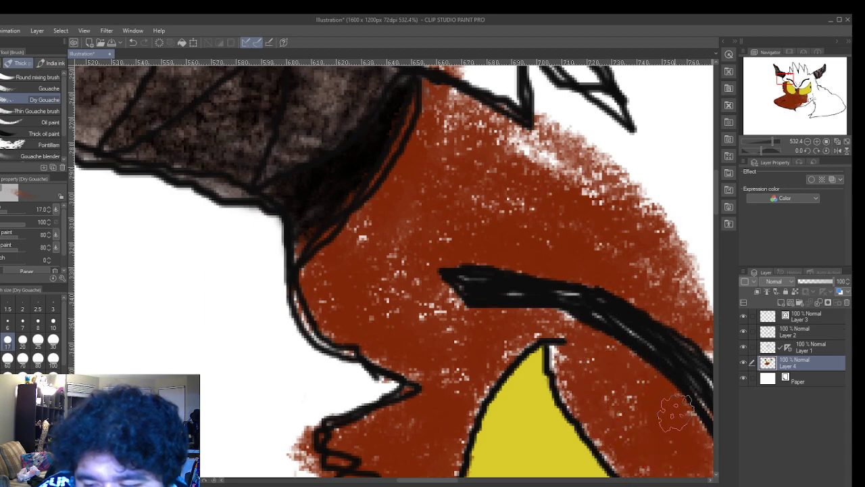
pyautogui.moveTo(553, 358)
pyautogui.mouseDown()
pyautogui.moveTo(549, 381)
pyautogui.moveTo(547, 346)
pyautogui.moveTo(587, 404)
pyautogui.mouseUp()
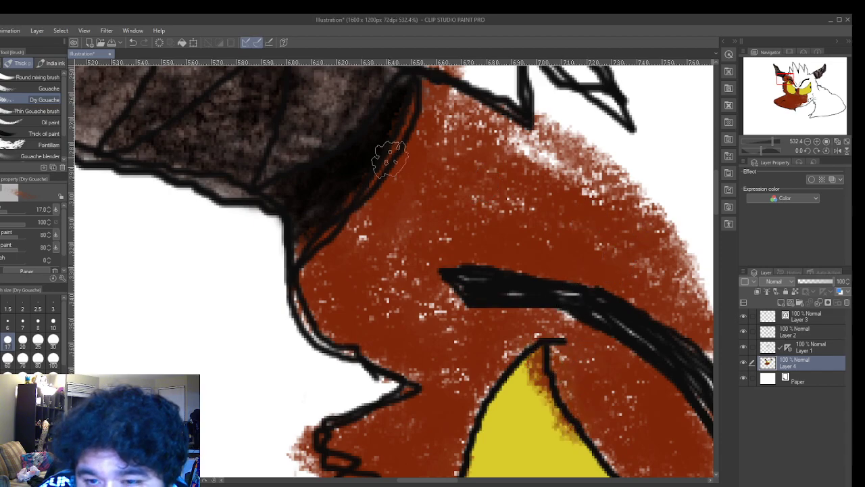
pyautogui.click(135, 43)
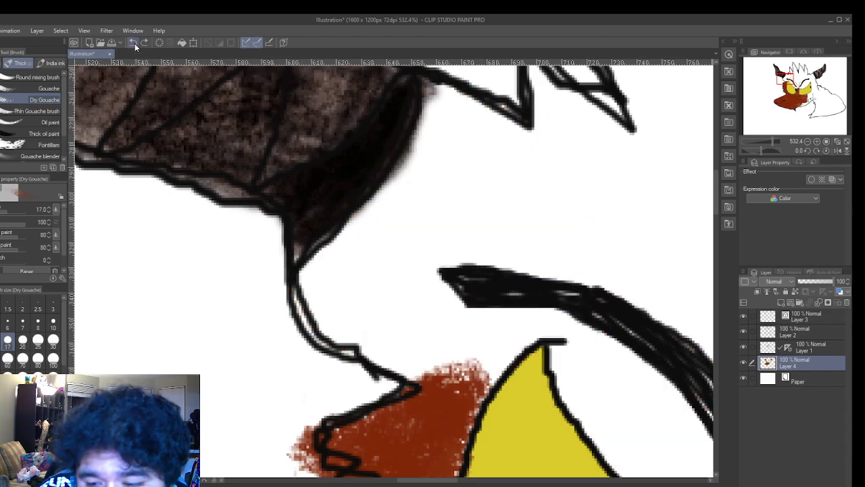
# - Paint reddish-brown between the left eye and its eyebrow, continuing around the eyebrow's outer end to the outline below the horn
pyautogui.moveTo(501, 350)
pyautogui.mouseDown()
pyautogui.moveTo(541, 330)
pyautogui.moveTo(568, 343)
pyautogui.moveTo(595, 383)
pyautogui.moveTo(561, 350)
pyautogui.moveTo(578, 397)
pyautogui.moveTo(612, 411)
pyautogui.moveTo(643, 462)
pyautogui.moveTo(607, 404)
pyautogui.moveTo(612, 427)
pyautogui.moveTo(589, 421)
pyautogui.moveTo(602, 410)
pyautogui.moveTo(626, 451)
pyautogui.moveTo(630, 443)
pyautogui.moveTo(626, 455)
pyautogui.moveTo(621, 441)
pyautogui.moveTo(690, 447)
pyautogui.moveTo(623, 386)
pyautogui.moveTo(688, 468)
pyautogui.moveTo(620, 380)
pyautogui.moveTo(629, 399)
pyautogui.moveTo(696, 444)
pyautogui.moveTo(585, 329)
pyautogui.moveTo(703, 431)
pyautogui.moveTo(612, 363)
pyautogui.moveTo(566, 342)
pyautogui.mouseUp()
pyautogui.moveTo(512, 325)
pyautogui.mouseDown()
pyautogui.moveTo(476, 329)
pyautogui.moveTo(486, 330)
pyautogui.moveTo(478, 349)
pyautogui.moveTo(439, 360)
pyautogui.moveTo(449, 330)
pyautogui.moveTo(430, 328)
pyautogui.moveTo(446, 328)
pyautogui.moveTo(310, 345)
pyautogui.moveTo(330, 349)
pyautogui.moveTo(321, 348)
pyautogui.moveTo(300, 287)
pyautogui.moveTo(340, 284)
pyautogui.moveTo(346, 297)
pyautogui.moveTo(378, 305)
pyautogui.moveTo(305, 297)
pyautogui.moveTo(393, 232)
pyautogui.moveTo(384, 244)
pyautogui.moveTo(399, 250)
pyautogui.moveTo(412, 278)
pyautogui.moveTo(424, 279)
pyautogui.moveTo(412, 297)
pyautogui.moveTo(430, 301)
pyautogui.moveTo(438, 253)
pyautogui.mouseUp()
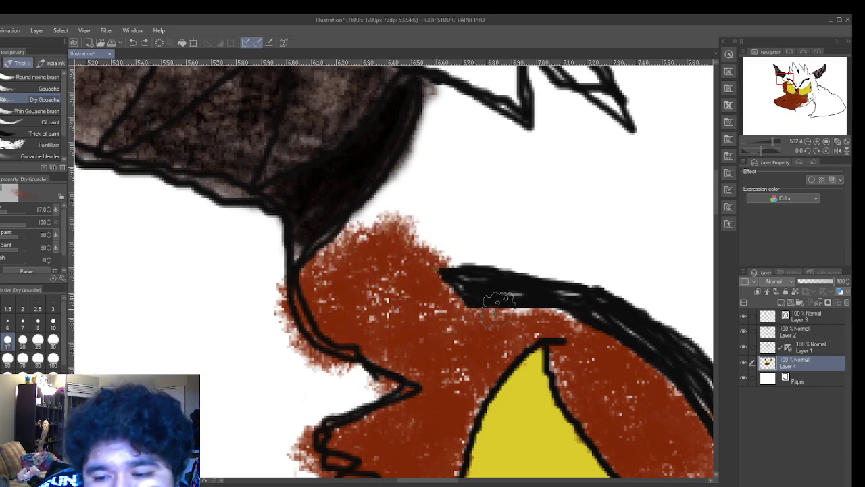
pyautogui.moveTo(551, 303); pyautogui.dragTo(626, 323)
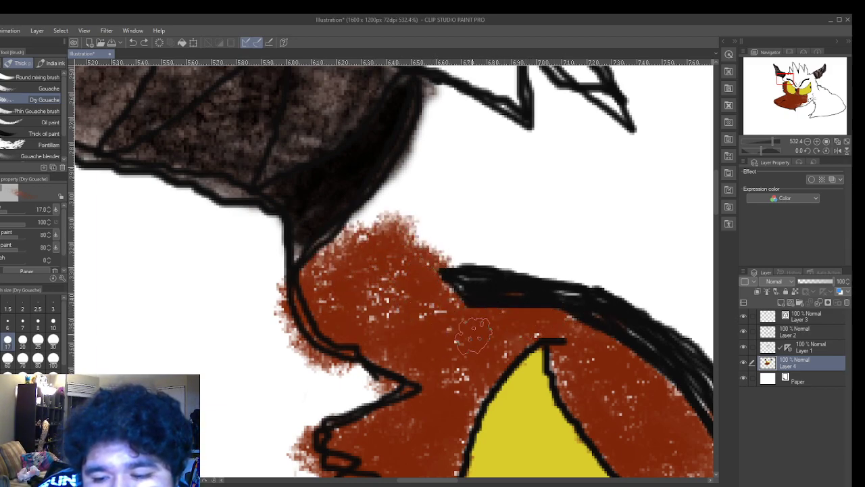
# - Fill the forehead above the left eyebrow with reddish-brown, reaching the horn's base and the small hair spikes
pyautogui.moveTo(352, 236)
pyautogui.mouseDown()
pyautogui.moveTo(365, 223)
pyautogui.moveTo(325, 257)
pyautogui.moveTo(392, 152)
pyautogui.moveTo(381, 213)
pyautogui.moveTo(416, 125)
pyautogui.moveTo(448, 216)
pyautogui.mouseUp()
pyautogui.moveTo(447, 255)
pyautogui.mouseDown()
pyautogui.moveTo(466, 250)
pyautogui.moveTo(438, 227)
pyautogui.moveTo(424, 228)
pyautogui.moveTo(532, 211)
pyautogui.moveTo(478, 192)
pyautogui.moveTo(490, 179)
pyautogui.moveTo(452, 181)
pyautogui.moveTo(474, 162)
pyautogui.moveTo(443, 154)
pyautogui.moveTo(450, 139)
pyautogui.moveTo(430, 129)
pyautogui.moveTo(448, 136)
pyautogui.moveTo(418, 229)
pyautogui.moveTo(367, 255)
pyautogui.moveTo(438, 231)
pyautogui.moveTo(447, 241)
pyautogui.moveTo(548, 263)
pyautogui.moveTo(661, 267)
pyautogui.moveTo(652, 260)
pyautogui.moveTo(669, 272)
pyautogui.moveTo(669, 286)
pyautogui.moveTo(582, 279)
pyautogui.moveTo(614, 274)
pyautogui.moveTo(645, 323)
pyautogui.moveTo(649, 300)
pyautogui.moveTo(618, 274)
pyautogui.moveTo(690, 323)
pyautogui.mouseUp()
pyautogui.moveTo(651, 361)
pyautogui.mouseDown()
pyautogui.moveTo(698, 433)
pyautogui.moveTo(662, 387)
pyautogui.moveTo(698, 385)
pyautogui.moveTo(688, 264)
pyautogui.moveTo(642, 238)
pyautogui.moveTo(651, 237)
pyautogui.moveTo(547, 206)
pyautogui.moveTo(533, 164)
pyautogui.moveTo(490, 162)
pyautogui.moveTo(433, 119)
pyautogui.moveTo(486, 130)
pyautogui.moveTo(463, 106)
pyautogui.moveTo(417, 90)
pyautogui.moveTo(511, 143)
pyautogui.moveTo(520, 127)
pyautogui.moveTo(471, 114)
pyautogui.moveTo(615, 199)
pyautogui.moveTo(592, 201)
pyautogui.moveTo(662, 210)
pyautogui.moveTo(623, 211)
pyautogui.moveTo(693, 229)
pyautogui.moveTo(630, 233)
pyautogui.moveTo(703, 269)
pyautogui.moveTo(676, 284)
pyautogui.moveTo(697, 307)
pyautogui.moveTo(701, 276)
pyautogui.mouseUp()
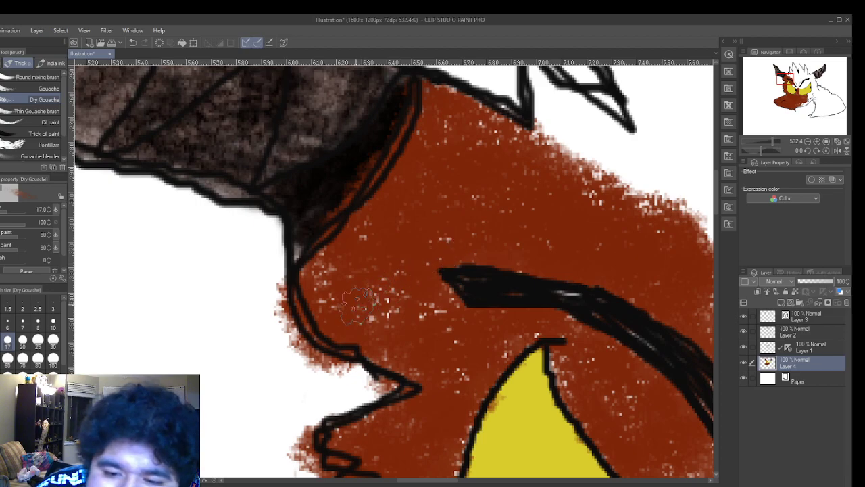
pyautogui.moveTo(279, 234); pyautogui.dragTo(276, 267)
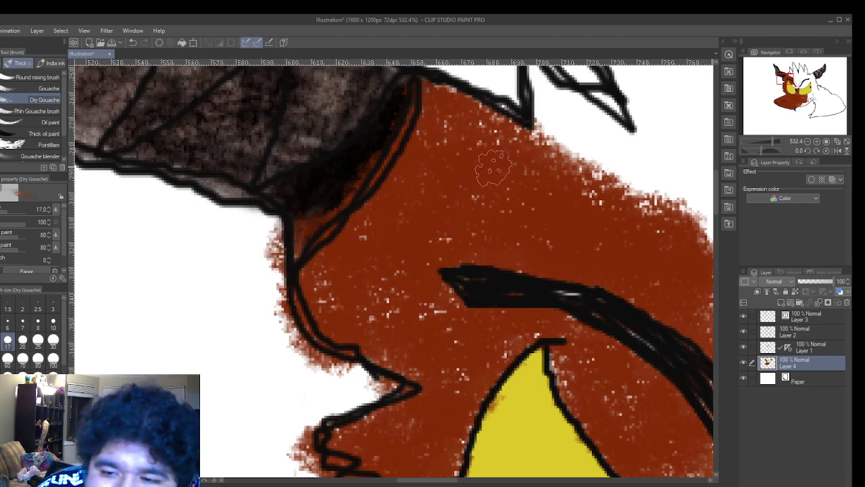
pyautogui.moveTo(539, 135)
pyautogui.mouseDown()
pyautogui.moveTo(560, 143)
pyautogui.moveTo(590, 184)
pyautogui.moveTo(643, 212)
pyautogui.moveTo(678, 214)
pyautogui.moveTo(476, 97)
pyautogui.moveTo(704, 254)
pyautogui.moveTo(577, 117)
pyautogui.moveTo(605, 161)
pyautogui.moveTo(568, 102)
pyautogui.moveTo(544, 101)
pyautogui.moveTo(559, 125)
pyautogui.moveTo(539, 73)
pyautogui.moveTo(637, 173)
pyautogui.moveTo(649, 163)
pyautogui.moveTo(574, 123)
pyautogui.moveTo(610, 200)
pyautogui.mouseUp()
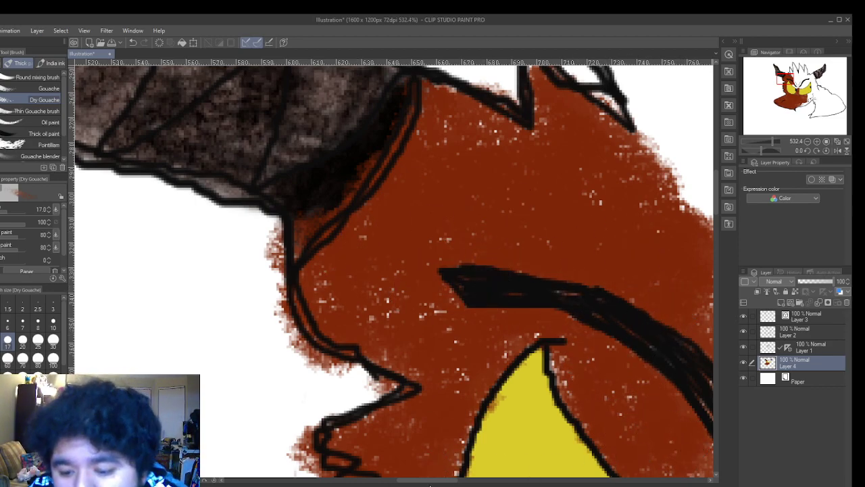
# - Extend the reddish-brown forehead fur past the left eyebrow toward the face's center, covering the left nose crease
pyautogui.moveTo(433, 482); pyautogui.dragTo(463, 483)
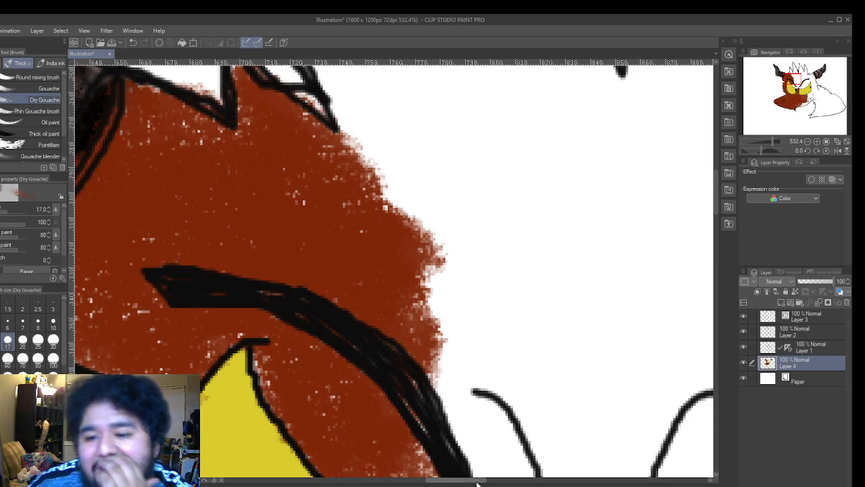
pyautogui.moveTo(471, 483); pyautogui.dragTo(483, 486)
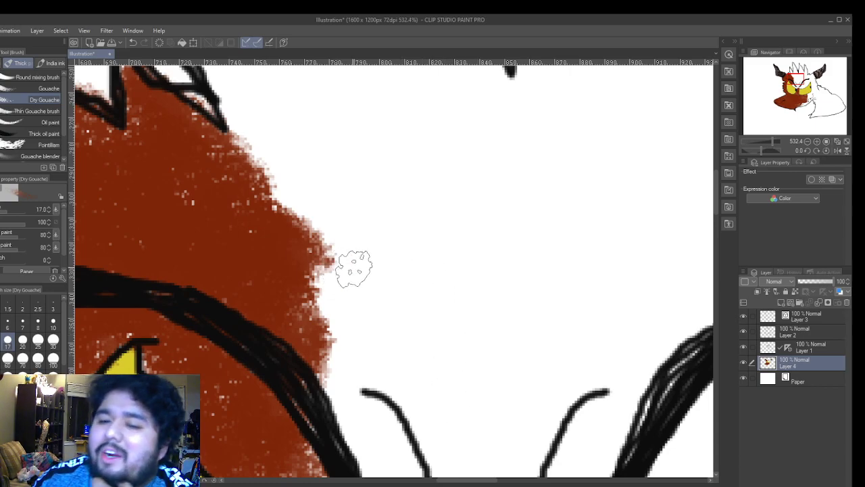
pyautogui.moveTo(344, 257)
pyautogui.mouseDown()
pyautogui.moveTo(334, 277)
pyautogui.moveTo(382, 460)
pyautogui.moveTo(365, 406)
pyautogui.moveTo(392, 439)
pyautogui.moveTo(386, 376)
pyautogui.moveTo(414, 463)
pyautogui.moveTo(298, 216)
pyautogui.moveTo(369, 311)
pyautogui.moveTo(257, 176)
pyautogui.moveTo(226, 71)
pyautogui.moveTo(230, 95)
pyautogui.moveTo(223, 75)
pyautogui.moveTo(297, 203)
pyautogui.moveTo(325, 223)
pyautogui.moveTo(383, 304)
pyautogui.moveTo(446, 438)
pyautogui.moveTo(419, 460)
pyautogui.moveTo(406, 304)
pyautogui.moveTo(360, 346)
pyautogui.mouseUp()
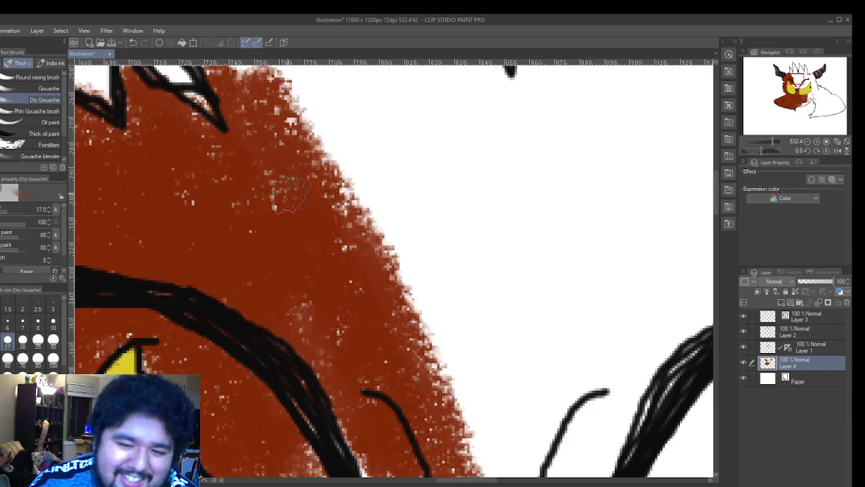
pyautogui.moveTo(329, 294)
pyautogui.mouseDown()
pyautogui.moveTo(429, 324)
pyautogui.moveTo(487, 432)
pyautogui.moveTo(426, 358)
pyautogui.moveTo(494, 460)
pyautogui.moveTo(439, 339)
pyautogui.moveTo(500, 432)
pyautogui.moveTo(460, 317)
pyautogui.mouseUp()
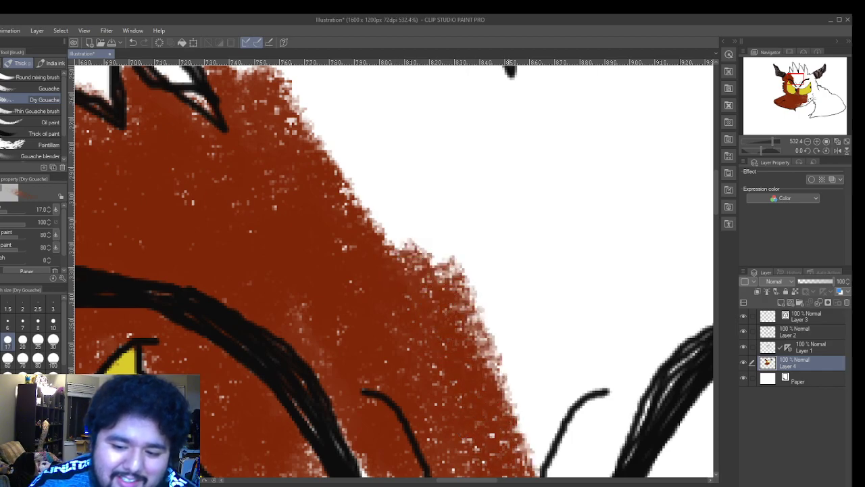
pyautogui.moveTo(403, 319)
pyautogui.mouseDown()
pyautogui.moveTo(401, 203)
pyautogui.moveTo(452, 331)
pyautogui.moveTo(372, 179)
pyautogui.moveTo(421, 253)
pyautogui.moveTo(371, 157)
pyautogui.moveTo(346, 154)
pyautogui.moveTo(367, 198)
pyautogui.moveTo(321, 135)
pyautogui.moveTo(393, 235)
pyautogui.moveTo(368, 215)
pyautogui.moveTo(269, 75)
pyautogui.moveTo(283, 108)
pyautogui.mouseUp()
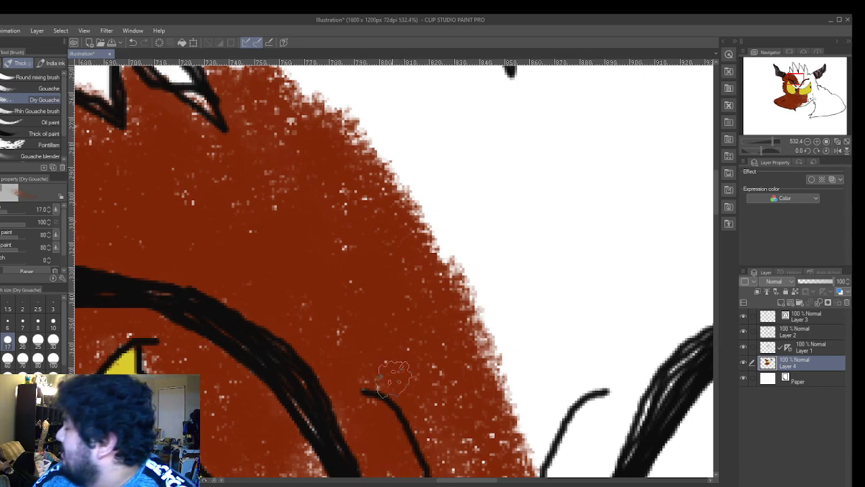
pyautogui.moveTo(420, 233)
pyautogui.mouseDown()
pyautogui.moveTo(521, 357)
pyautogui.moveTo(504, 442)
pyautogui.moveTo(514, 432)
pyautogui.moveTo(516, 457)
pyautogui.moveTo(538, 379)
pyautogui.moveTo(548, 467)
pyautogui.mouseUp()
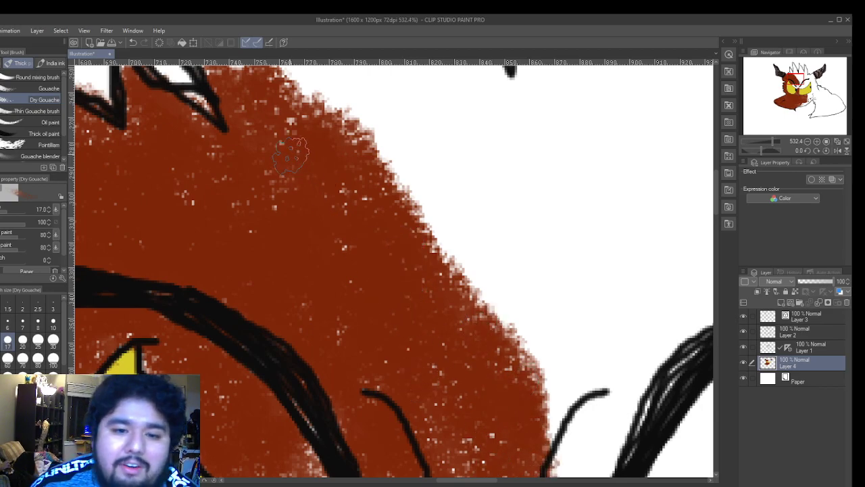
pyautogui.moveTo(206, 98)
pyautogui.mouseDown()
pyautogui.moveTo(179, 91)
pyautogui.moveTo(220, 129)
pyautogui.mouseUp()
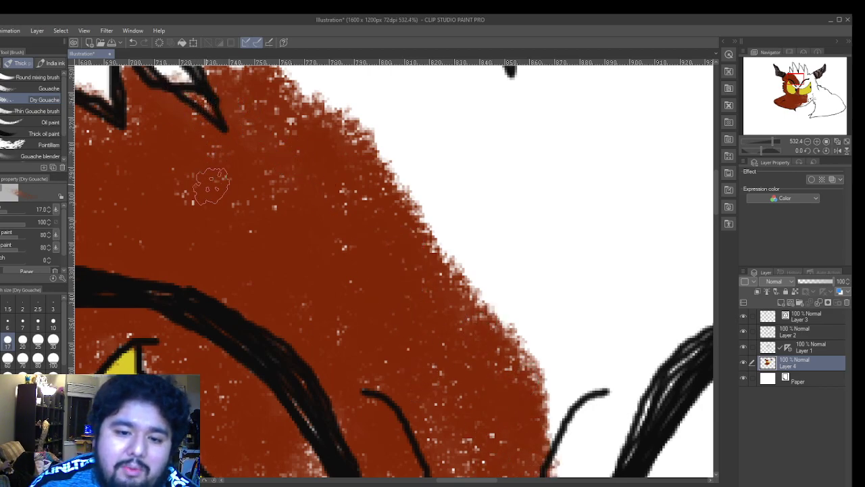
# - Fill the first large hair spike beside the left horn with reddish-brown and blend it into the forehead below
pyautogui.scroll(-2, 593, 293)
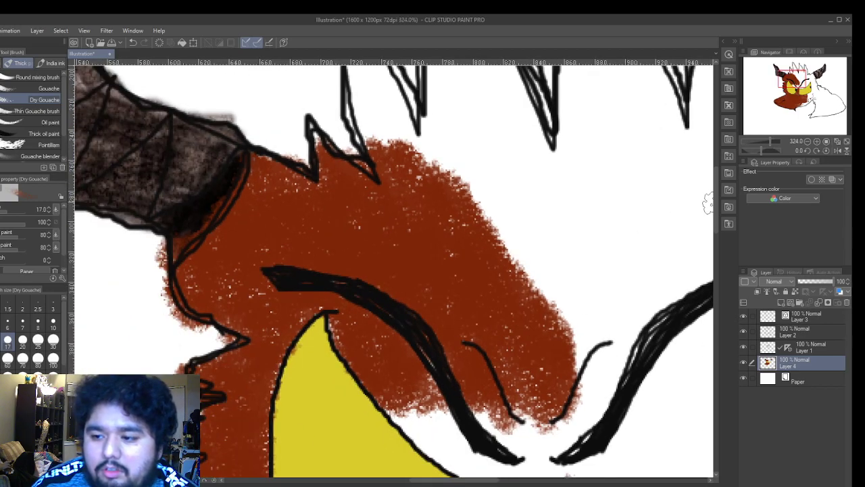
pyautogui.moveTo(716, 202); pyautogui.dragTo(716, 191)
pyautogui.moveTo(399, 202)
pyautogui.mouseDown()
pyautogui.moveTo(363, 155)
pyautogui.moveTo(369, 126)
pyautogui.moveTo(352, 140)
pyautogui.moveTo(356, 181)
pyautogui.moveTo(350, 79)
pyautogui.moveTo(351, 106)
pyautogui.moveTo(367, 125)
pyautogui.moveTo(367, 106)
pyautogui.moveTo(399, 144)
pyautogui.moveTo(422, 198)
pyautogui.moveTo(405, 198)
pyautogui.moveTo(387, 179)
pyautogui.moveTo(384, 210)
pyautogui.moveTo(366, 217)
pyautogui.moveTo(350, 188)
pyautogui.moveTo(365, 179)
pyautogui.moveTo(402, 196)
pyautogui.moveTo(458, 269)
pyautogui.moveTo(427, 233)
pyautogui.mouseUp()
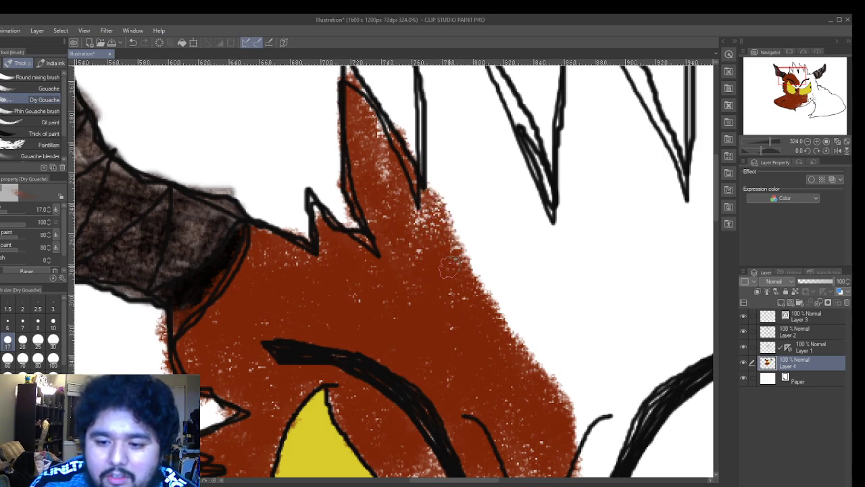
pyautogui.moveTo(456, 295)
pyautogui.mouseDown()
pyautogui.moveTo(432, 232)
pyautogui.moveTo(411, 216)
pyautogui.mouseUp()
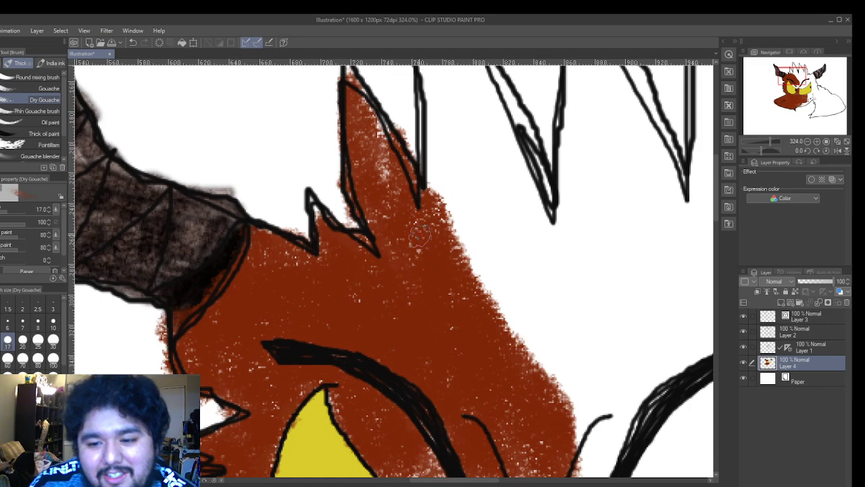
pyautogui.moveTo(473, 308)
pyautogui.mouseDown()
pyautogui.moveTo(520, 325)
pyautogui.moveTo(451, 155)
pyautogui.moveTo(483, 281)
pyautogui.moveTo(487, 216)
pyautogui.moveTo(413, 128)
pyautogui.moveTo(425, 125)
pyautogui.moveTo(450, 215)
pyautogui.moveTo(472, 247)
pyautogui.moveTo(493, 223)
pyautogui.mouseUp()
pyautogui.moveTo(403, 202); pyautogui.dragTo(365, 139)
pyautogui.moveTo(384, 177); pyautogui.dragTo(386, 139)
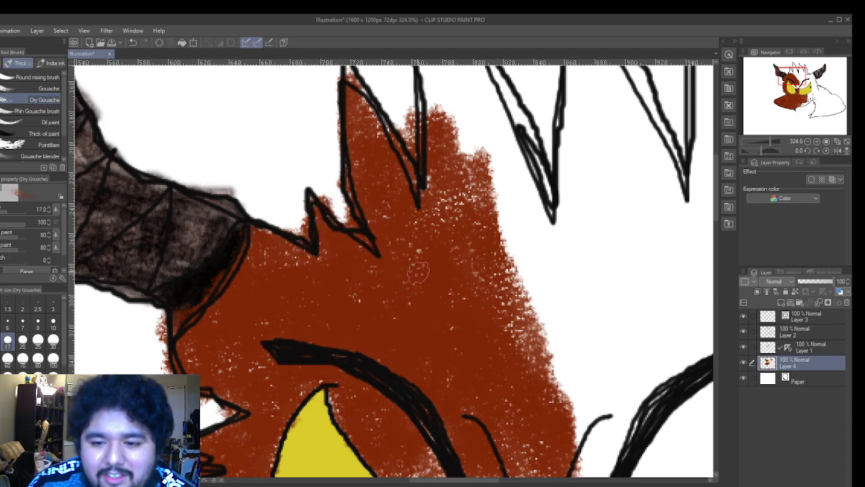
# - Paint reddish-brown up into the base of the tall second hair spike and widen the forehead fill beneath it
pyautogui.moveTo(526, 363)
pyautogui.mouseDown()
pyautogui.moveTo(534, 338)
pyautogui.moveTo(506, 257)
pyautogui.moveTo(541, 223)
pyautogui.moveTo(545, 349)
pyautogui.moveTo(494, 142)
pyautogui.moveTo(520, 237)
pyautogui.moveTo(514, 149)
pyautogui.moveTo(542, 199)
pyautogui.moveTo(541, 349)
pyautogui.moveTo(499, 165)
pyautogui.mouseUp()
pyautogui.moveTo(504, 128)
pyautogui.mouseDown()
pyautogui.moveTo(470, 108)
pyautogui.moveTo(452, 146)
pyautogui.moveTo(439, 83)
pyautogui.moveTo(446, 182)
pyautogui.moveTo(470, 179)
pyautogui.moveTo(463, 103)
pyautogui.moveTo(438, 83)
pyautogui.mouseUp()
pyautogui.moveTo(549, 324)
pyautogui.mouseDown()
pyautogui.moveTo(569, 432)
pyautogui.moveTo(554, 243)
pyautogui.mouseUp()
pyautogui.moveTo(511, 269)
pyautogui.mouseDown()
pyautogui.moveTo(529, 184)
pyautogui.moveTo(586, 380)
pyautogui.moveTo(560, 319)
pyautogui.moveTo(513, 130)
pyautogui.moveTo(496, 116)
pyautogui.moveTo(509, 158)
pyautogui.moveTo(495, 114)
pyautogui.moveTo(502, 143)
pyautogui.moveTo(486, 117)
pyautogui.moveTo(496, 138)
pyautogui.moveTo(489, 141)
pyautogui.moveTo(460, 71)
pyautogui.moveTo(458, 81)
pyautogui.moveTo(491, 123)
pyautogui.moveTo(496, 76)
pyautogui.moveTo(532, 164)
pyautogui.mouseUp()
pyautogui.moveTo(563, 200)
pyautogui.mouseDown()
pyautogui.moveTo(473, 74)
pyautogui.moveTo(416, 81)
pyautogui.moveTo(430, 88)
pyautogui.mouseUp()
pyautogui.moveTo(424, 132)
pyautogui.mouseDown()
pyautogui.moveTo(392, 131)
pyautogui.moveTo(369, 94)
pyautogui.moveTo(367, 119)
pyautogui.moveTo(343, 81)
pyautogui.mouseUp()
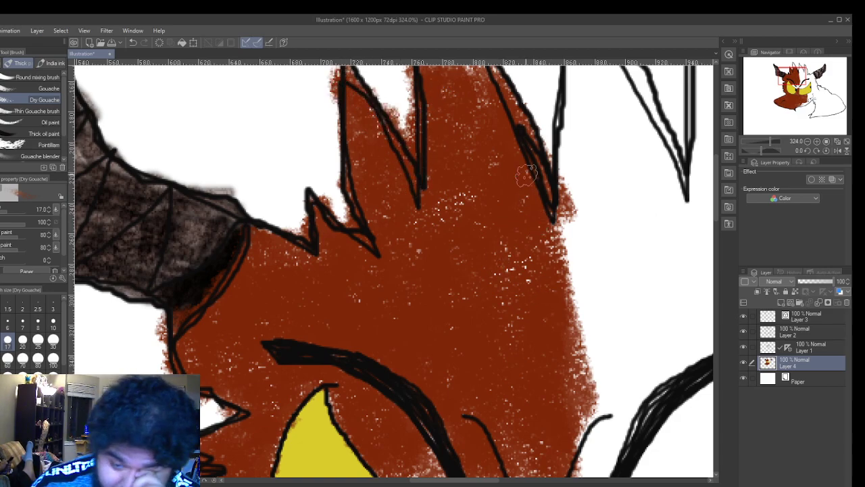
# - Fill the tall second hair spike to its tip, the neighboring spike, and the forehead beneath them with reddish-brown
pyautogui.scroll(-1, 527, 176)
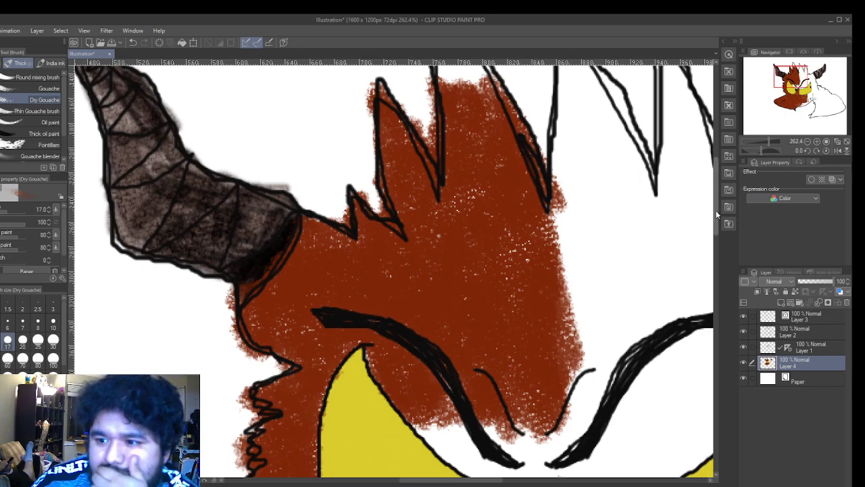
pyautogui.scroll(2, 716, 205)
pyautogui.scroll(1, 464, 154)
pyautogui.moveTo(452, 122)
pyautogui.mouseDown()
pyautogui.moveTo(445, 153)
pyautogui.moveTo(436, 86)
pyautogui.moveTo(419, 102)
pyautogui.moveTo(434, 126)
pyautogui.moveTo(437, 74)
pyautogui.moveTo(459, 130)
pyautogui.moveTo(432, 103)
pyautogui.moveTo(544, 211)
pyautogui.moveTo(516, 214)
pyautogui.moveTo(465, 141)
pyautogui.moveTo(424, 131)
pyautogui.moveTo(446, 202)
pyautogui.moveTo(416, 91)
pyautogui.moveTo(498, 273)
pyautogui.moveTo(523, 270)
pyautogui.moveTo(466, 126)
pyautogui.moveTo(431, 124)
pyautogui.moveTo(474, 216)
pyautogui.moveTo(508, 191)
pyautogui.moveTo(576, 315)
pyautogui.moveTo(596, 390)
pyautogui.moveTo(599, 218)
pyautogui.moveTo(595, 433)
pyautogui.moveTo(600, 222)
pyautogui.moveTo(573, 362)
pyautogui.mouseUp()
pyautogui.moveTo(595, 256)
pyautogui.mouseDown()
pyautogui.moveTo(582, 194)
pyautogui.moveTo(586, 106)
pyautogui.moveTo(614, 194)
pyautogui.moveTo(607, 120)
pyautogui.moveTo(589, 127)
pyautogui.moveTo(595, 169)
pyautogui.moveTo(594, 100)
pyautogui.moveTo(599, 129)
pyautogui.moveTo(620, 140)
pyautogui.moveTo(645, 194)
pyautogui.moveTo(639, 177)
pyautogui.moveTo(653, 181)
pyautogui.moveTo(704, 286)
pyautogui.moveTo(673, 218)
pyautogui.moveTo(699, 289)
pyautogui.moveTo(686, 342)
pyautogui.moveTo(637, 215)
pyautogui.moveTo(642, 201)
pyautogui.moveTo(708, 330)
pyautogui.moveTo(624, 201)
pyautogui.moveTo(648, 292)
pyautogui.moveTo(602, 190)
pyautogui.moveTo(649, 285)
pyautogui.moveTo(626, 194)
pyautogui.moveTo(646, 296)
pyautogui.moveTo(633, 341)
pyautogui.moveTo(623, 225)
pyautogui.moveTo(608, 286)
pyautogui.moveTo(623, 373)
pyautogui.moveTo(641, 347)
pyautogui.moveTo(637, 270)
pyautogui.moveTo(624, 278)
pyautogui.moveTo(625, 342)
pyautogui.moveTo(639, 268)
pyautogui.moveTo(663, 311)
pyautogui.moveTo(664, 341)
pyautogui.moveTo(657, 309)
pyautogui.mouseUp()
pyautogui.moveTo(679, 348)
pyautogui.mouseDown()
pyautogui.moveTo(692, 306)
pyautogui.moveTo(707, 349)
pyautogui.moveTo(701, 379)
pyautogui.moveTo(654, 294)
pyautogui.moveTo(640, 298)
pyautogui.moveTo(638, 386)
pyautogui.moveTo(616, 381)
pyautogui.moveTo(611, 314)
pyautogui.mouseUp()
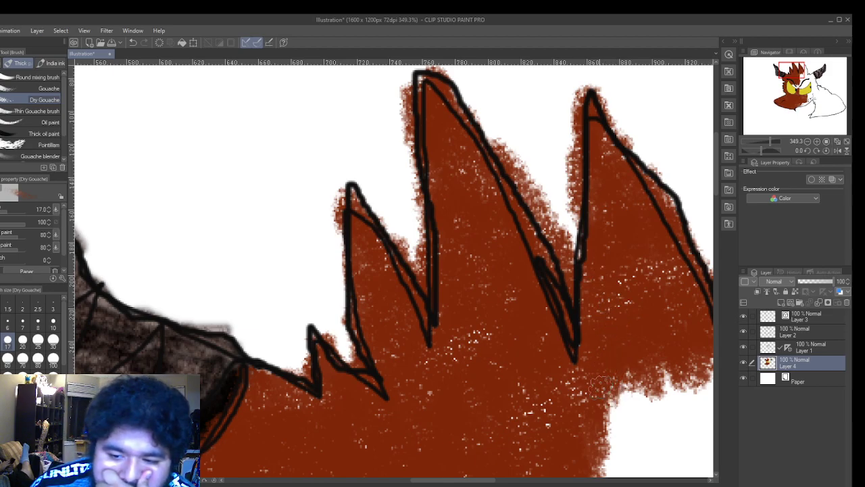
pyautogui.moveTo(392, 276); pyautogui.dragTo(421, 291)
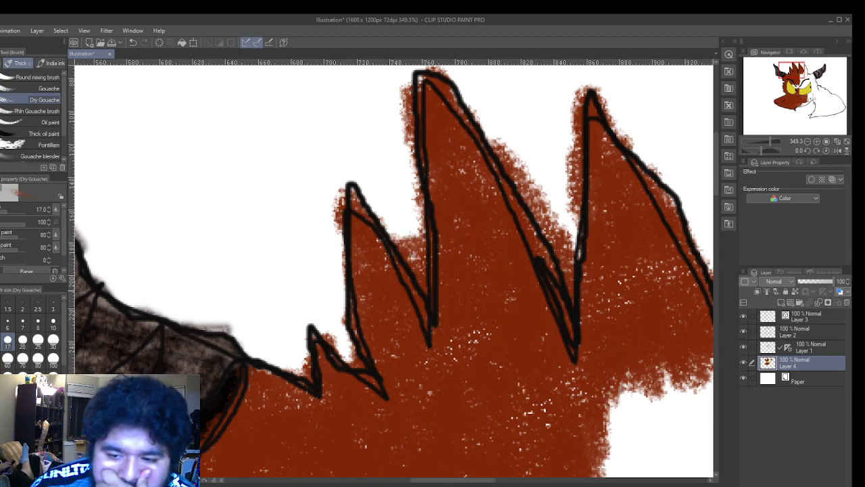
pyautogui.moveTo(574, 360)
pyautogui.mouseDown()
pyautogui.moveTo(476, 427)
pyautogui.moveTo(452, 407)
pyautogui.moveTo(505, 393)
pyautogui.moveTo(648, 405)
pyautogui.moveTo(669, 401)
pyautogui.moveTo(665, 383)
pyautogui.moveTo(687, 407)
pyautogui.moveTo(661, 456)
pyautogui.moveTo(643, 424)
pyautogui.moveTo(687, 444)
pyautogui.moveTo(661, 453)
pyautogui.moveTo(636, 417)
pyautogui.moveTo(705, 425)
pyautogui.moveTo(668, 442)
pyautogui.moveTo(705, 357)
pyautogui.mouseUp()
pyautogui.moveTo(666, 456)
pyautogui.mouseDown()
pyautogui.moveTo(650, 407)
pyautogui.moveTo(625, 410)
pyautogui.mouseUp()
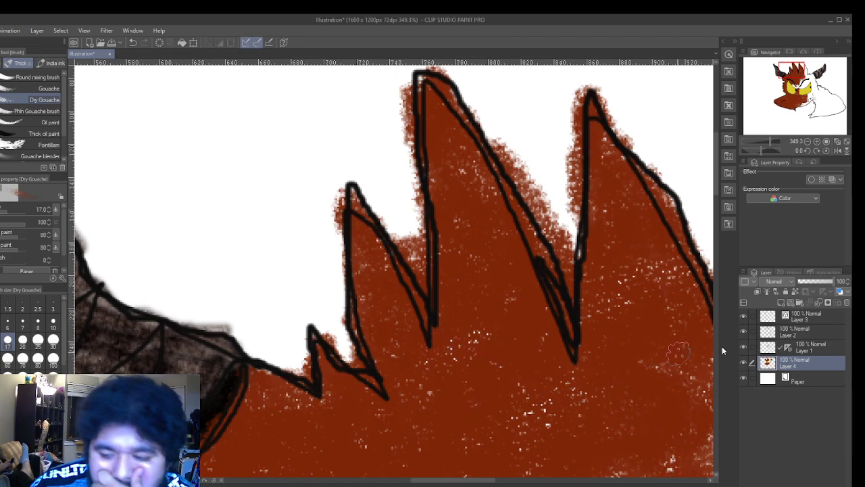
# - Spread reddish-brown above and below the right eyebrow and fill the area between both eyebrows down to their inner ends
pyautogui.scroll(-1, 690, 391)
pyautogui.moveTo(717, 195); pyautogui.dragTo(716, 235)
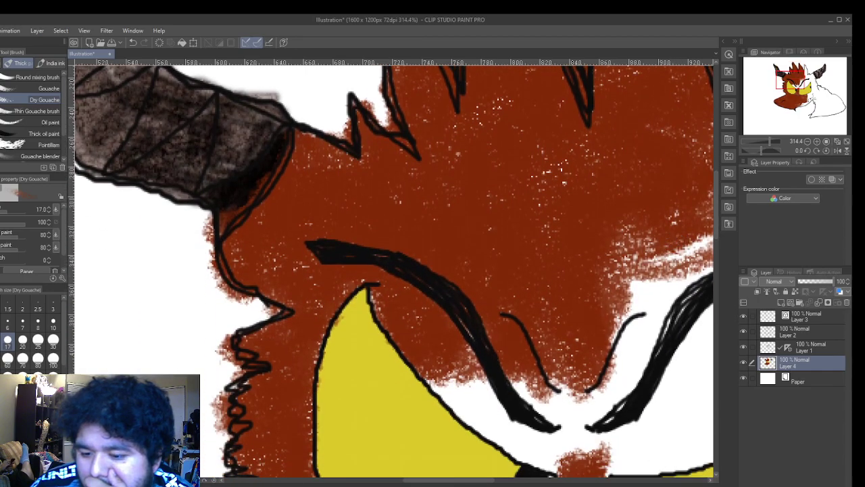
pyautogui.moveTo(448, 481); pyautogui.dragTo(474, 480)
pyautogui.moveTo(570, 213)
pyautogui.mouseDown()
pyautogui.moveTo(526, 214)
pyautogui.moveTo(585, 237)
pyautogui.moveTo(671, 201)
pyautogui.moveTo(580, 236)
pyautogui.moveTo(556, 217)
pyautogui.moveTo(601, 213)
pyautogui.moveTo(637, 246)
pyautogui.moveTo(562, 231)
pyautogui.moveTo(586, 244)
pyautogui.moveTo(533, 282)
pyautogui.moveTo(487, 344)
pyautogui.moveTo(515, 262)
pyautogui.moveTo(545, 243)
pyautogui.moveTo(626, 240)
pyautogui.moveTo(606, 282)
pyautogui.moveTo(513, 297)
pyautogui.mouseUp()
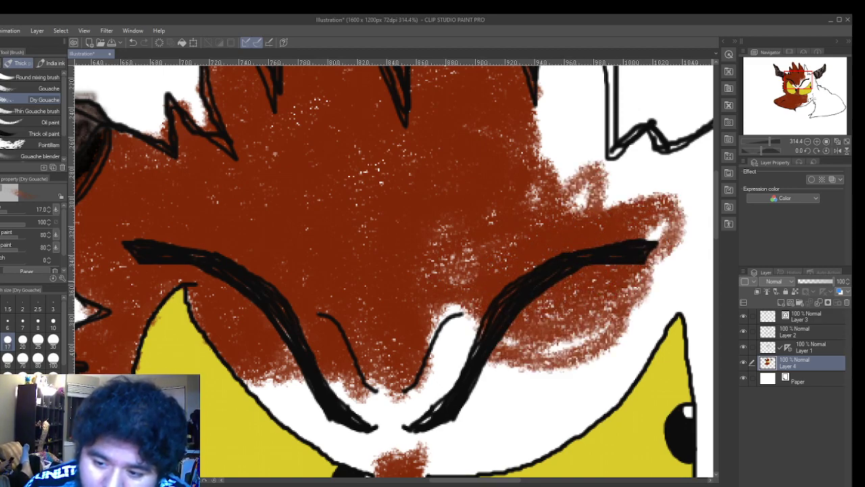
pyautogui.moveTo(534, 203)
pyautogui.mouseDown()
pyautogui.moveTo(574, 193)
pyautogui.moveTo(575, 209)
pyautogui.moveTo(635, 203)
pyautogui.moveTo(632, 172)
pyautogui.moveTo(595, 182)
pyautogui.moveTo(629, 198)
pyautogui.moveTo(662, 244)
pyautogui.moveTo(643, 213)
pyautogui.moveTo(669, 203)
pyautogui.moveTo(656, 237)
pyautogui.mouseUp()
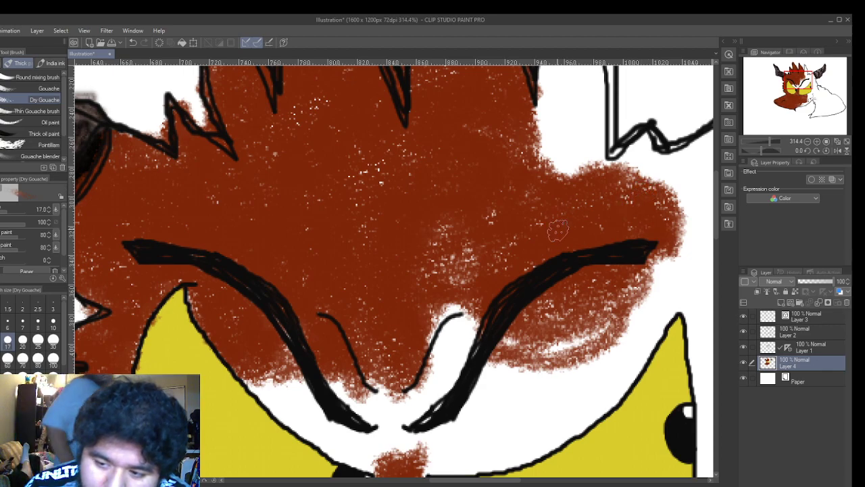
pyautogui.moveTo(483, 289)
pyautogui.mouseDown()
pyautogui.moveTo(443, 367)
pyautogui.moveTo(480, 301)
pyautogui.moveTo(453, 310)
pyautogui.moveTo(478, 306)
pyautogui.moveTo(453, 305)
pyautogui.moveTo(463, 296)
pyautogui.moveTo(437, 321)
pyautogui.moveTo(457, 327)
pyautogui.moveTo(429, 336)
pyautogui.moveTo(437, 355)
pyautogui.moveTo(410, 358)
pyautogui.moveTo(424, 361)
pyautogui.moveTo(410, 376)
pyautogui.moveTo(419, 375)
pyautogui.moveTo(416, 389)
pyautogui.moveTo(373, 399)
pyautogui.moveTo(390, 413)
pyautogui.moveTo(378, 414)
pyautogui.moveTo(364, 394)
pyautogui.moveTo(407, 372)
pyautogui.moveTo(338, 385)
pyautogui.moveTo(385, 402)
pyautogui.moveTo(395, 416)
pyautogui.moveTo(395, 408)
pyautogui.moveTo(394, 420)
pyautogui.moveTo(393, 380)
pyautogui.mouseUp()
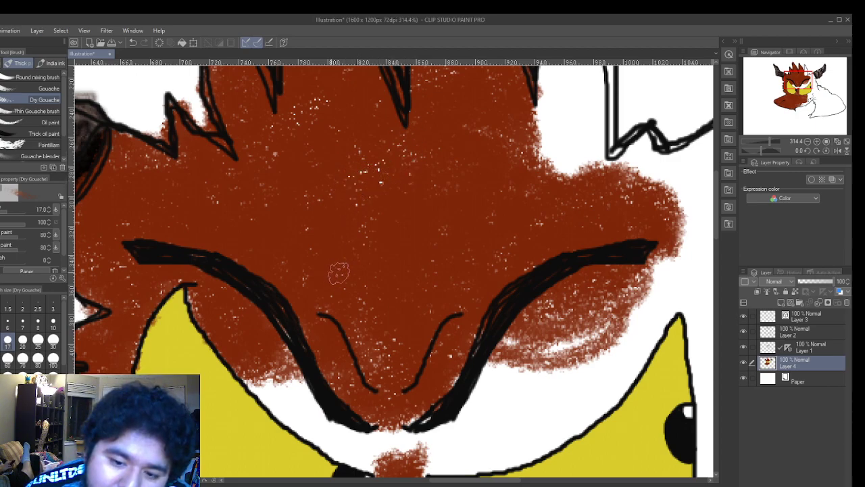
pyautogui.moveTo(418, 382)
pyautogui.mouseDown()
pyautogui.moveTo(406, 416)
pyautogui.moveTo(387, 429)
pyautogui.moveTo(367, 423)
pyautogui.mouseUp()
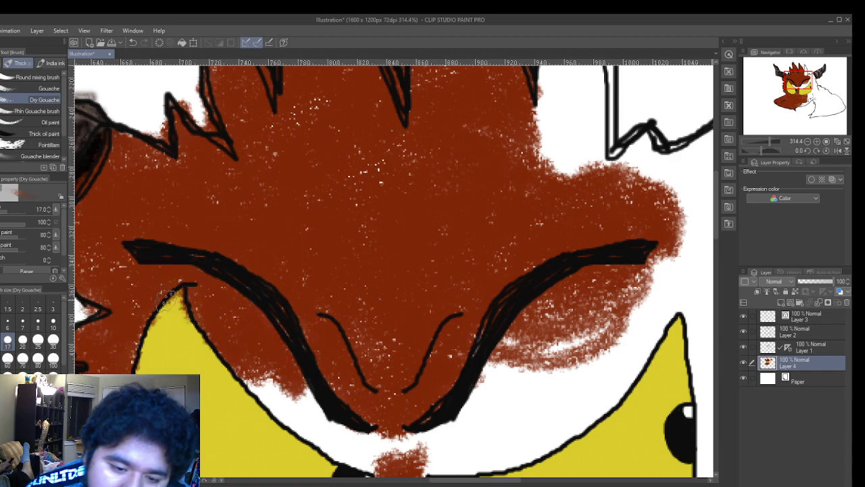
# - Fill the gap between the left eyebrow and left eye down to the nose bridge, and solidify the reddish-brown patch beneath the right eyebrow
pyautogui.scroll(-1, 254, 287)
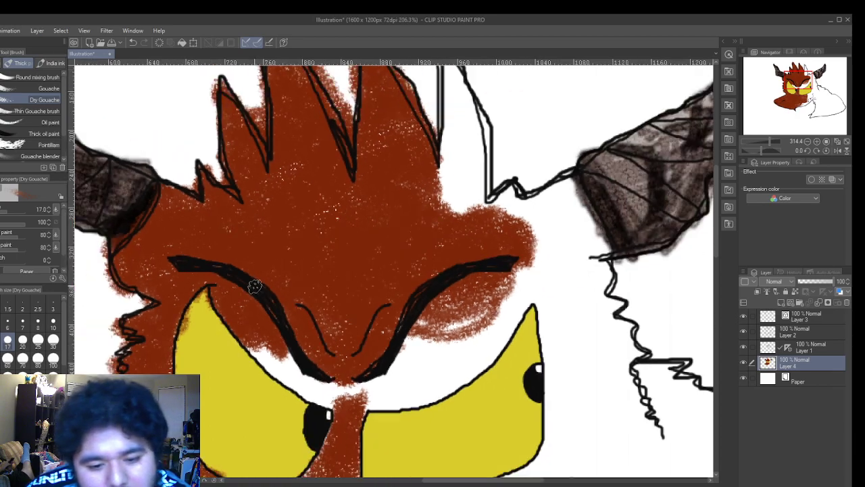
pyautogui.scroll(-1, 254, 287)
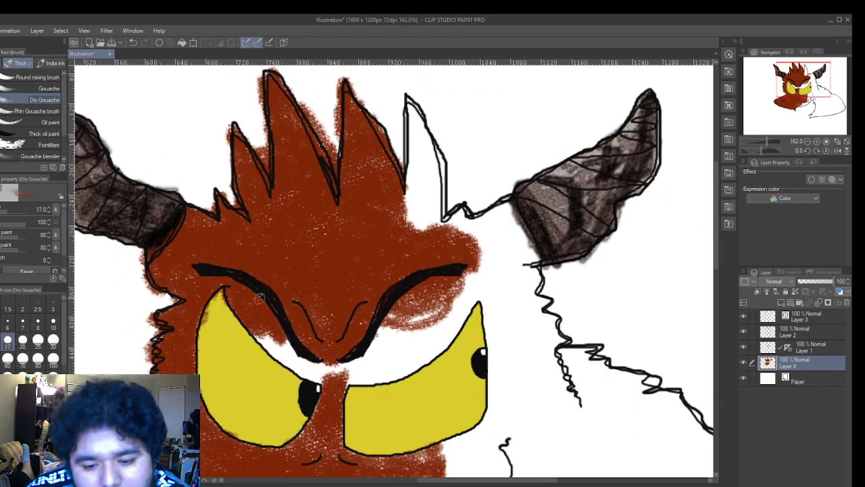
pyautogui.moveTo(260, 316)
pyautogui.mouseDown()
pyautogui.moveTo(291, 355)
pyautogui.moveTo(277, 355)
pyautogui.moveTo(314, 375)
pyautogui.mouseUp()
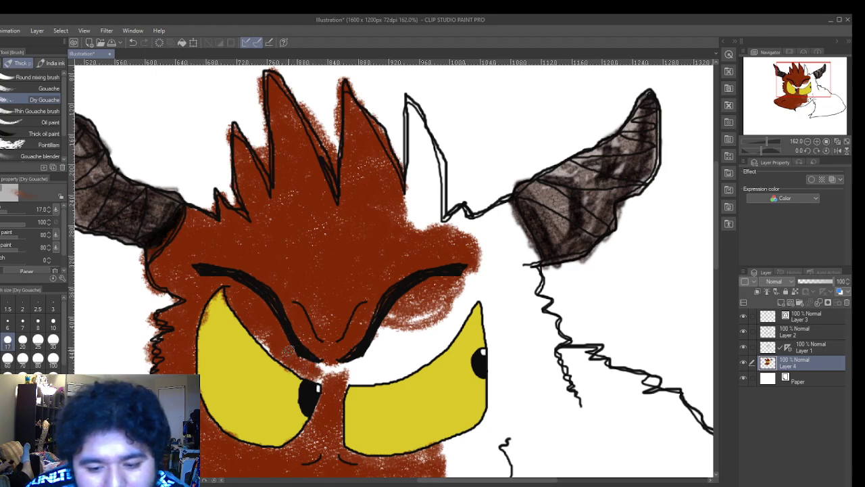
pyautogui.moveTo(288, 359); pyautogui.dragTo(333, 380)
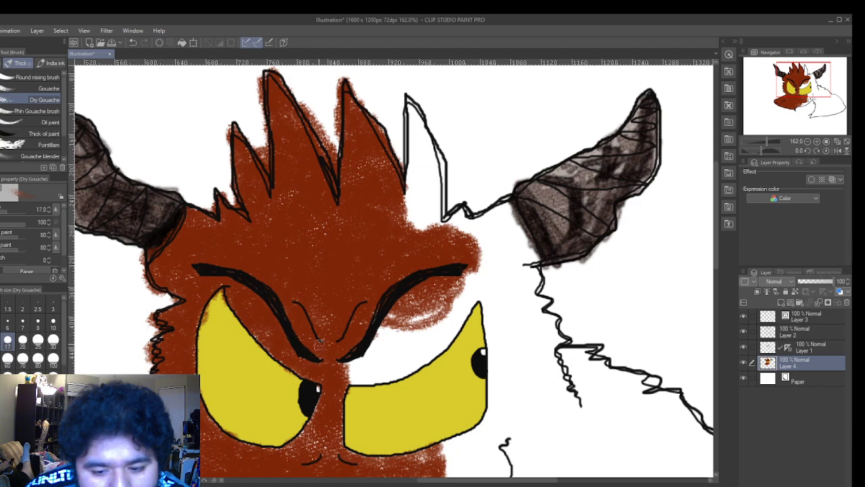
pyautogui.scroll(3, 388, 289)
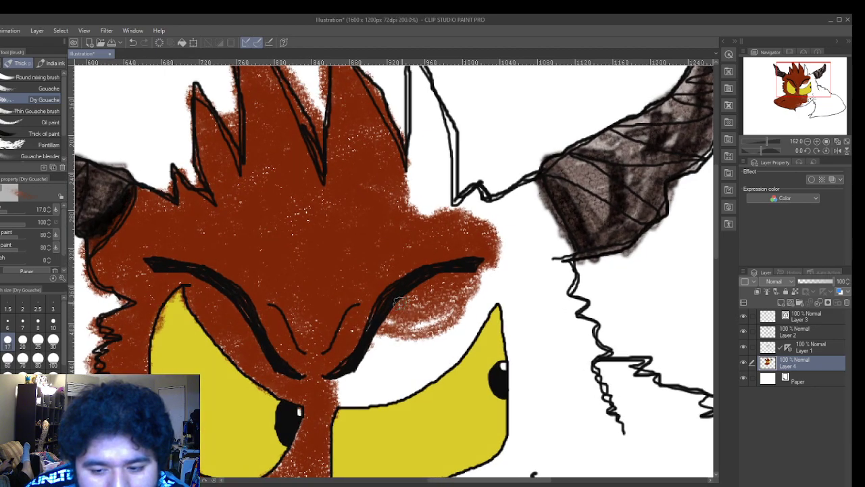
pyautogui.moveTo(420, 310)
pyautogui.mouseDown()
pyautogui.moveTo(445, 316)
pyautogui.moveTo(403, 330)
pyautogui.moveTo(417, 328)
pyautogui.moveTo(423, 352)
pyautogui.moveTo(394, 316)
pyautogui.mouseUp()
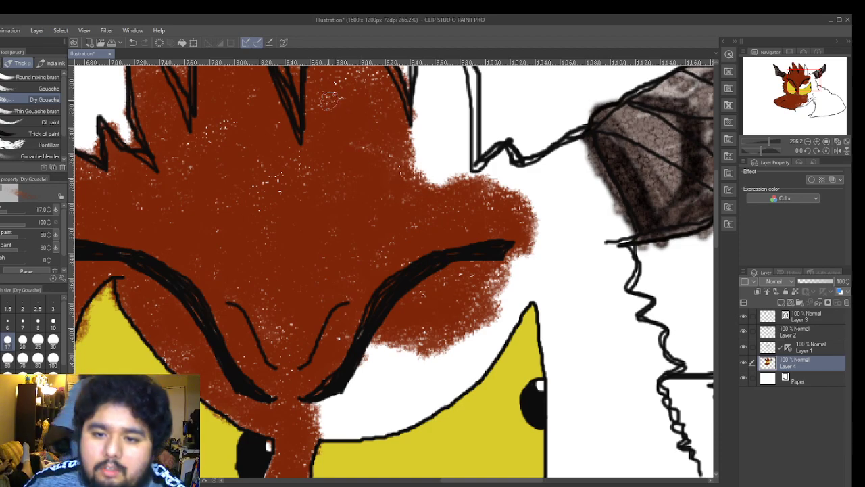
# - Paint reddish-brown from the forehead up into the unfilled hair spike nearest the right horn, covering it from base to tip
pyautogui.moveTo(409, 152)
pyautogui.mouseDown()
pyautogui.moveTo(432, 168)
pyautogui.moveTo(436, 191)
pyautogui.mouseUp()
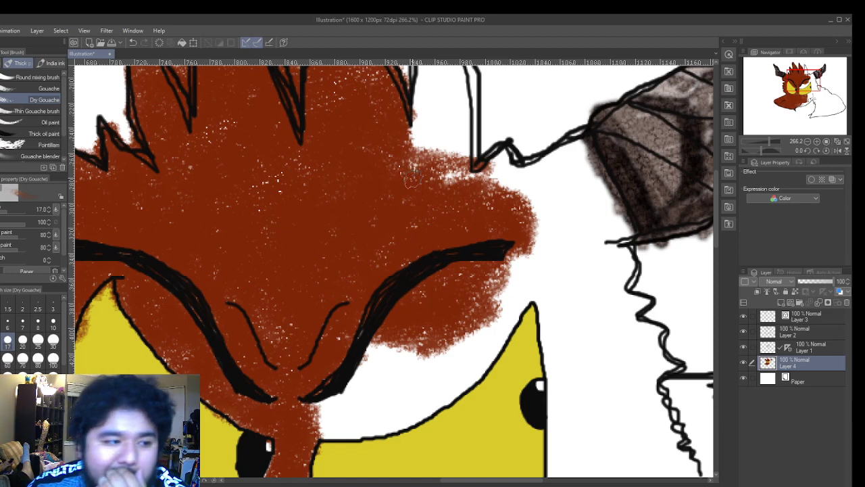
pyautogui.moveTo(448, 108)
pyautogui.mouseDown()
pyautogui.moveTo(425, 103)
pyautogui.moveTo(413, 116)
pyautogui.moveTo(440, 88)
pyautogui.moveTo(438, 156)
pyautogui.moveTo(452, 181)
pyautogui.moveTo(445, 91)
pyautogui.moveTo(462, 103)
pyautogui.moveTo(469, 168)
pyautogui.moveTo(457, 143)
pyautogui.moveTo(463, 84)
pyautogui.moveTo(474, 164)
pyautogui.moveTo(462, 99)
pyautogui.mouseUp()
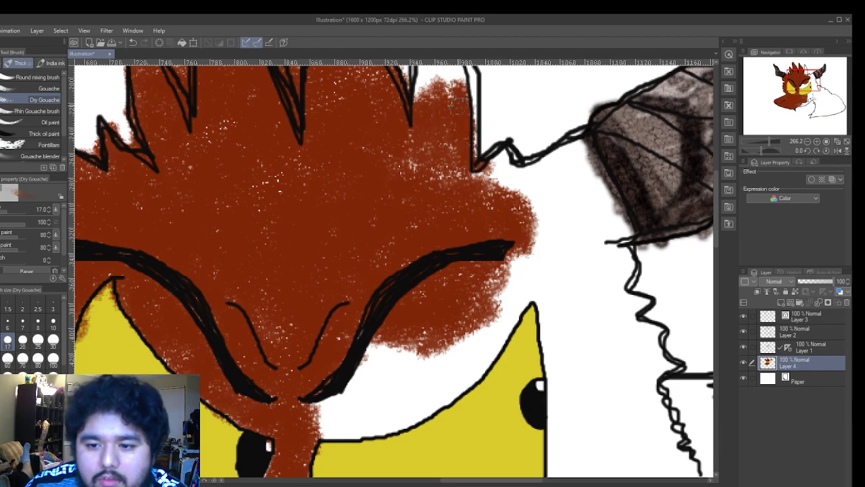
pyautogui.moveTo(419, 166)
pyautogui.mouseDown()
pyautogui.moveTo(438, 181)
pyautogui.moveTo(385, 188)
pyautogui.moveTo(470, 159)
pyautogui.moveTo(408, 154)
pyautogui.moveTo(419, 174)
pyautogui.moveTo(449, 193)
pyautogui.moveTo(441, 218)
pyautogui.mouseUp()
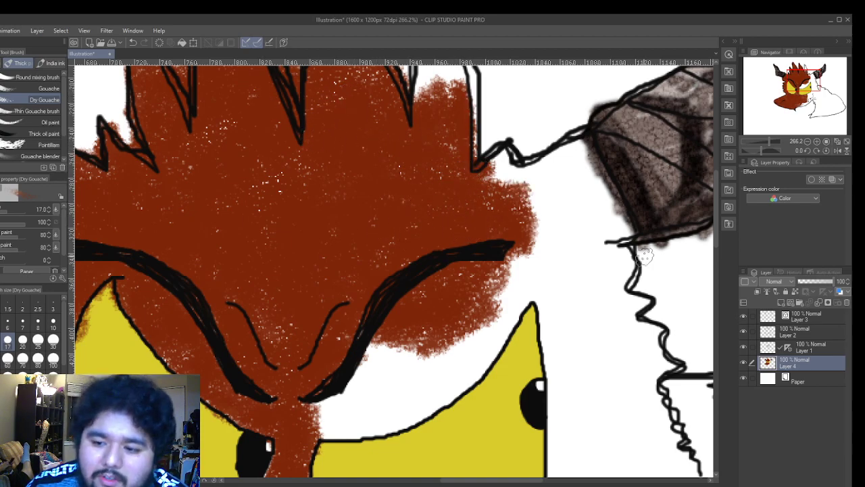
pyautogui.scroll(3, 670, 176)
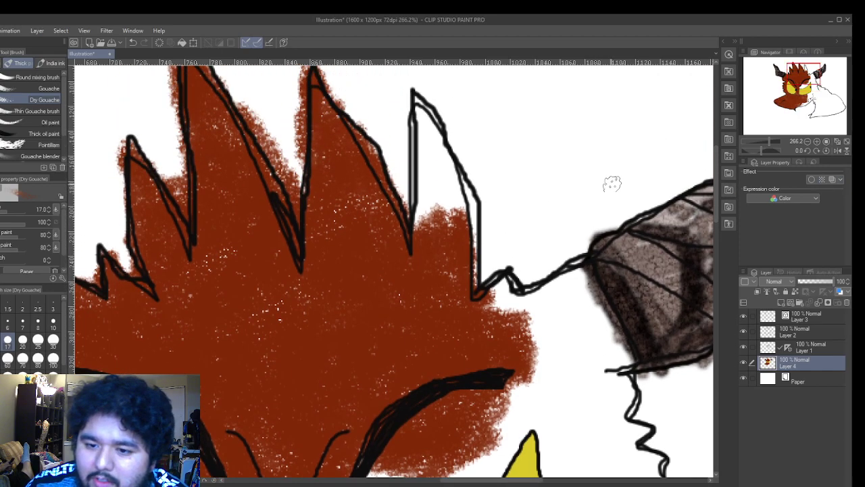
pyautogui.moveTo(410, 144)
pyautogui.mouseDown()
pyautogui.moveTo(411, 203)
pyautogui.moveTo(417, 100)
pyautogui.moveTo(460, 196)
pyautogui.moveTo(443, 176)
pyautogui.moveTo(439, 234)
pyautogui.moveTo(427, 163)
pyautogui.moveTo(426, 216)
pyautogui.moveTo(427, 98)
pyautogui.mouseUp()
pyautogui.moveTo(443, 180)
pyautogui.mouseDown()
pyautogui.moveTo(468, 219)
pyautogui.moveTo(470, 203)
pyautogui.moveTo(472, 267)
pyautogui.moveTo(473, 243)
pyautogui.moveTo(431, 175)
pyautogui.mouseUp()
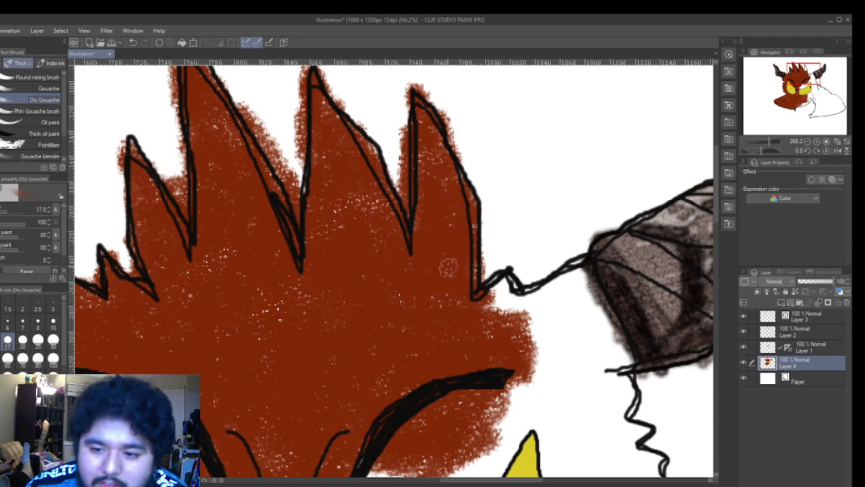
# - Extend the reddish-brown forehead fill across to the base of the right horn and down toward the tip of the right eye
pyautogui.moveTo(479, 297)
pyautogui.mouseDown()
pyautogui.moveTo(563, 307)
pyautogui.moveTo(550, 295)
pyautogui.moveTo(503, 305)
pyautogui.moveTo(482, 296)
pyautogui.moveTo(508, 277)
pyautogui.moveTo(502, 284)
pyautogui.moveTo(561, 301)
pyautogui.moveTo(585, 272)
pyautogui.moveTo(609, 350)
pyautogui.moveTo(614, 333)
pyautogui.moveTo(593, 281)
pyautogui.moveTo(610, 362)
pyautogui.moveTo(600, 301)
pyautogui.moveTo(626, 351)
pyautogui.moveTo(602, 321)
pyautogui.moveTo(600, 357)
pyautogui.moveTo(568, 370)
pyautogui.moveTo(570, 377)
pyautogui.moveTo(539, 358)
pyautogui.moveTo(570, 343)
pyautogui.moveTo(542, 343)
pyautogui.moveTo(557, 322)
pyautogui.moveTo(546, 326)
pyautogui.moveTo(573, 309)
pyautogui.moveTo(597, 303)
pyautogui.moveTo(550, 346)
pyautogui.moveTo(549, 361)
pyautogui.moveTo(570, 371)
pyautogui.moveTo(555, 378)
pyautogui.moveTo(560, 358)
pyautogui.moveTo(583, 341)
pyautogui.moveTo(634, 322)
pyautogui.moveTo(469, 323)
pyautogui.mouseUp()
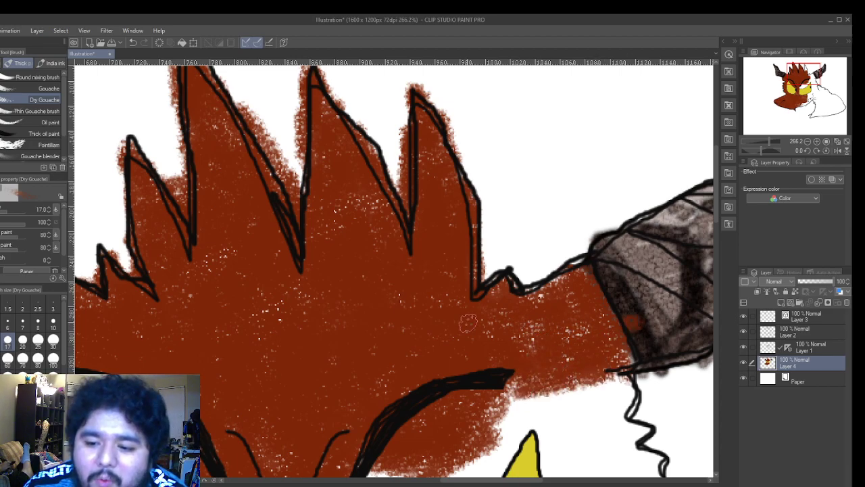
pyautogui.moveTo(627, 338)
pyautogui.mouseDown()
pyautogui.moveTo(562, 246)
pyautogui.moveTo(598, 280)
pyautogui.moveTo(631, 355)
pyautogui.moveTo(631, 334)
pyautogui.moveTo(623, 349)
pyautogui.moveTo(584, 271)
pyautogui.moveTo(531, 291)
pyautogui.mouseUp()
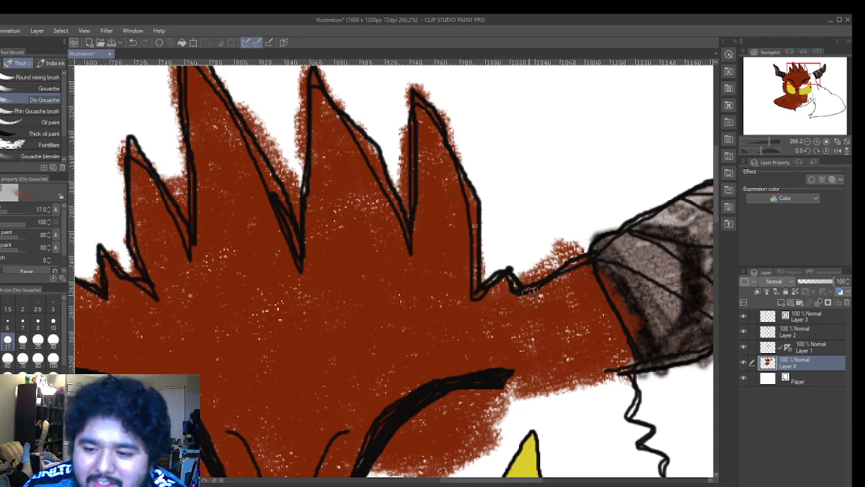
pyautogui.moveTo(602, 362)
pyautogui.mouseDown()
pyautogui.moveTo(591, 387)
pyautogui.moveTo(549, 372)
pyautogui.mouseUp()
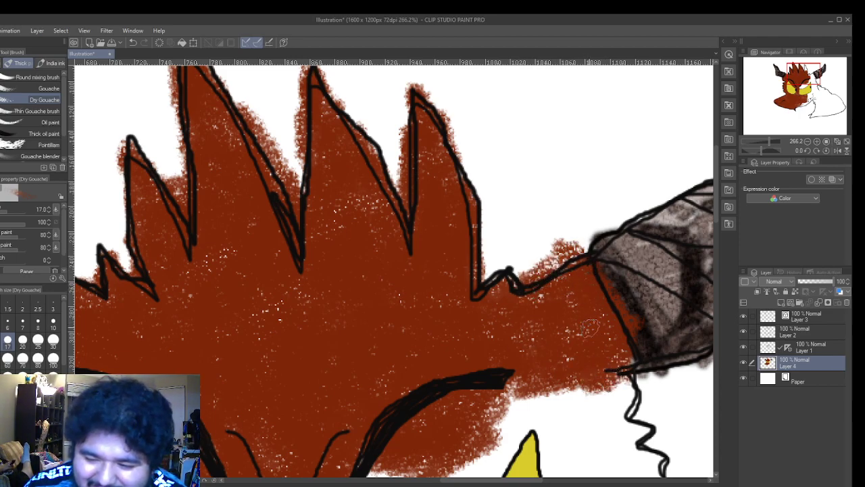
pyautogui.moveTo(509, 274)
pyautogui.mouseDown()
pyautogui.moveTo(473, 283)
pyautogui.moveTo(489, 287)
pyautogui.moveTo(462, 315)
pyautogui.moveTo(465, 266)
pyautogui.moveTo(478, 260)
pyautogui.moveTo(485, 216)
pyautogui.moveTo(453, 163)
pyautogui.mouseUp()
pyautogui.moveTo(548, 349)
pyautogui.mouseDown()
pyautogui.moveTo(524, 367)
pyautogui.moveTo(538, 395)
pyautogui.moveTo(502, 400)
pyautogui.moveTo(491, 414)
pyautogui.moveTo(533, 421)
pyautogui.moveTo(549, 402)
pyautogui.moveTo(513, 396)
pyautogui.mouseUp()
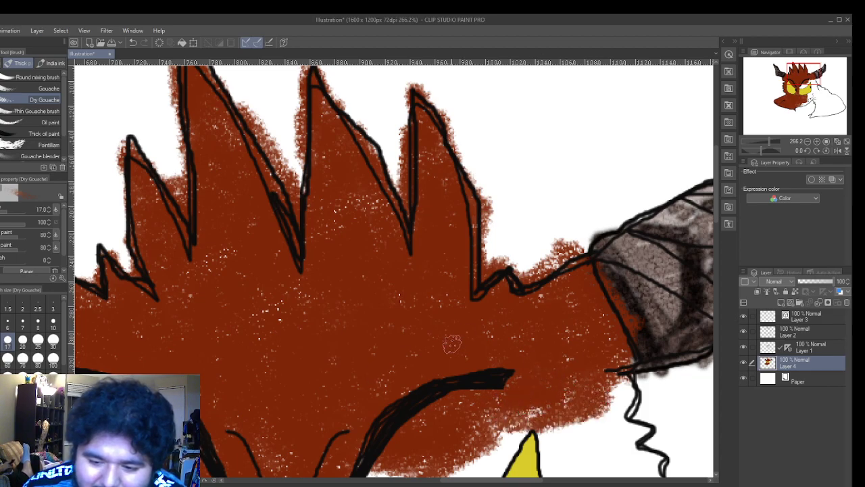
# - Fill the white area between the right eyebrow and right eye with reddish-brown, joining it to the nose bridge and the left eye's upper edge
pyautogui.scroll(-1, 404, 406)
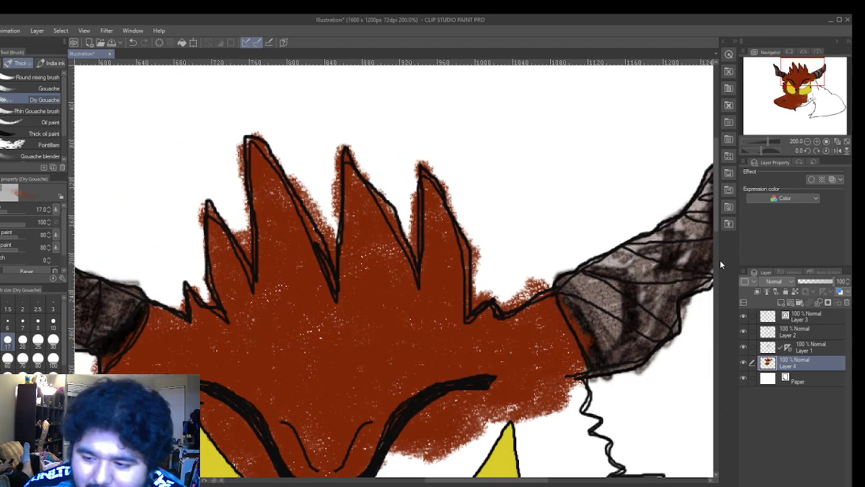
pyautogui.moveTo(716, 230); pyautogui.dragTo(714, 262)
pyautogui.scroll(2, 399, 296)
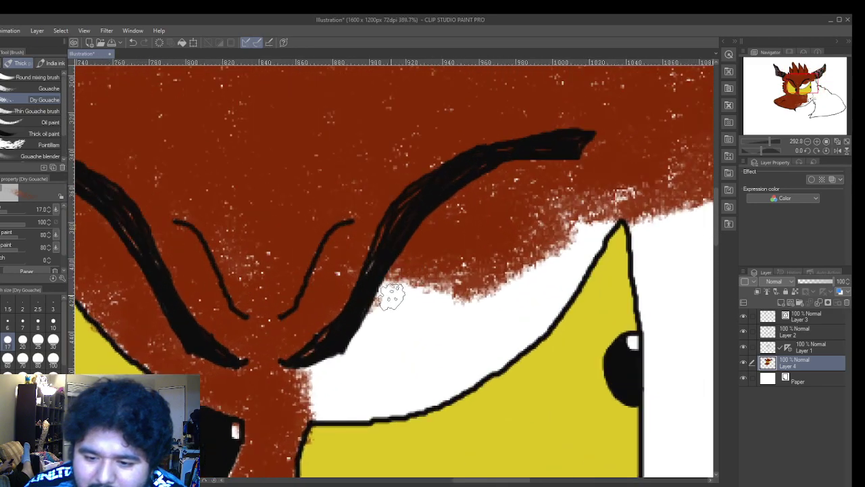
pyautogui.moveTo(346, 333)
pyautogui.mouseDown()
pyautogui.moveTo(397, 303)
pyautogui.moveTo(353, 336)
pyautogui.moveTo(349, 327)
pyautogui.moveTo(406, 325)
pyautogui.moveTo(555, 245)
pyautogui.moveTo(622, 221)
pyautogui.moveTo(598, 210)
pyautogui.moveTo(571, 230)
pyautogui.moveTo(596, 217)
pyautogui.moveTo(576, 191)
pyautogui.moveTo(602, 194)
pyautogui.mouseUp()
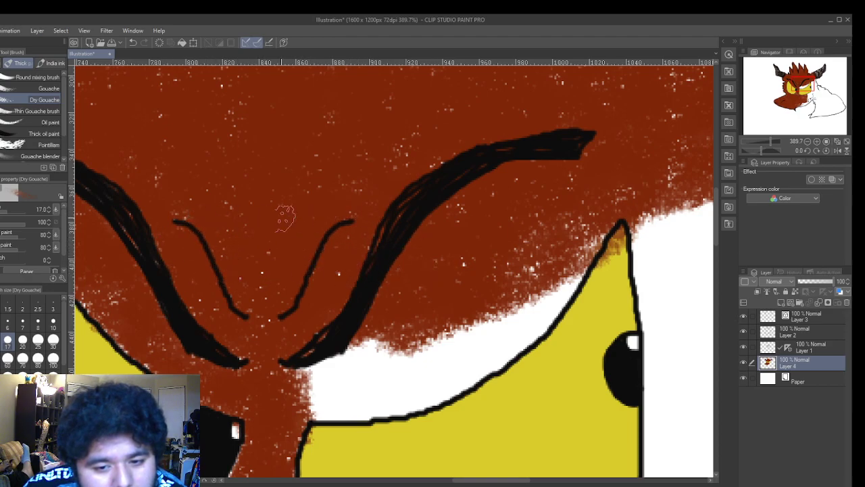
pyautogui.moveTo(338, 230); pyautogui.dragTo(353, 221)
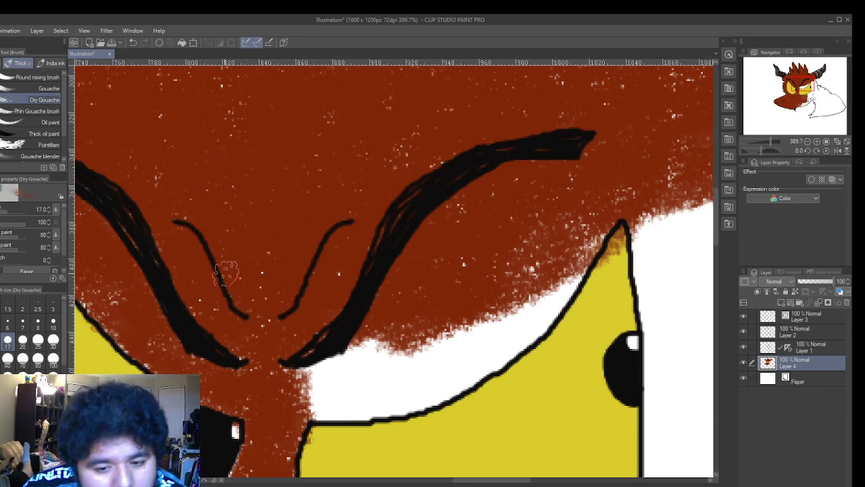
pyautogui.moveTo(269, 327)
pyautogui.mouseDown()
pyautogui.moveTo(273, 300)
pyautogui.moveTo(315, 369)
pyautogui.moveTo(333, 368)
pyautogui.moveTo(336, 351)
pyautogui.moveTo(403, 353)
pyautogui.moveTo(464, 341)
pyautogui.moveTo(432, 312)
pyautogui.moveTo(459, 316)
pyautogui.moveTo(431, 350)
pyautogui.moveTo(463, 355)
pyautogui.moveTo(472, 345)
pyautogui.moveTo(378, 377)
pyautogui.moveTo(370, 368)
pyautogui.moveTo(397, 389)
pyautogui.moveTo(310, 405)
pyautogui.moveTo(454, 390)
pyautogui.moveTo(390, 405)
pyautogui.mouseUp()
pyautogui.moveTo(325, 411)
pyautogui.mouseDown()
pyautogui.moveTo(429, 388)
pyautogui.moveTo(445, 364)
pyautogui.moveTo(500, 348)
pyautogui.moveTo(470, 363)
pyautogui.moveTo(506, 353)
pyautogui.moveTo(439, 390)
pyautogui.moveTo(382, 406)
pyautogui.moveTo(423, 402)
pyautogui.moveTo(484, 373)
pyautogui.moveTo(454, 385)
pyautogui.moveTo(533, 318)
pyautogui.moveTo(505, 352)
pyautogui.moveTo(540, 323)
pyautogui.moveTo(568, 278)
pyautogui.moveTo(525, 321)
pyautogui.moveTo(582, 260)
pyautogui.moveTo(540, 310)
pyautogui.moveTo(551, 298)
pyautogui.moveTo(554, 316)
pyautogui.moveTo(530, 329)
pyautogui.moveTo(492, 320)
pyautogui.moveTo(513, 303)
pyautogui.moveTo(464, 324)
pyautogui.mouseUp()
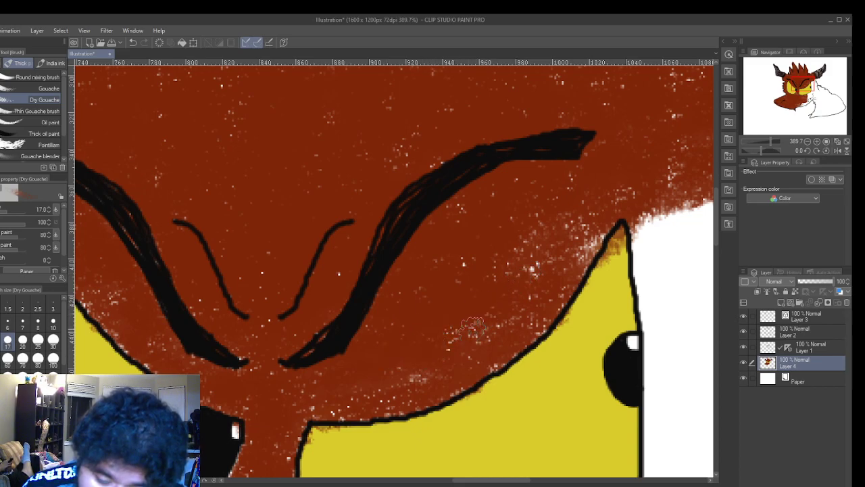
pyautogui.moveTo(388, 399); pyautogui.dragTo(359, 390)
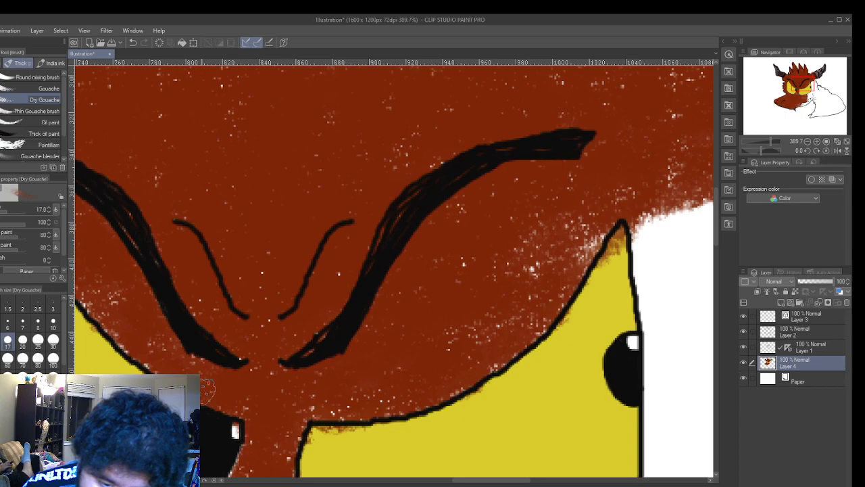
pyautogui.moveTo(147, 357); pyautogui.dragTo(130, 347)
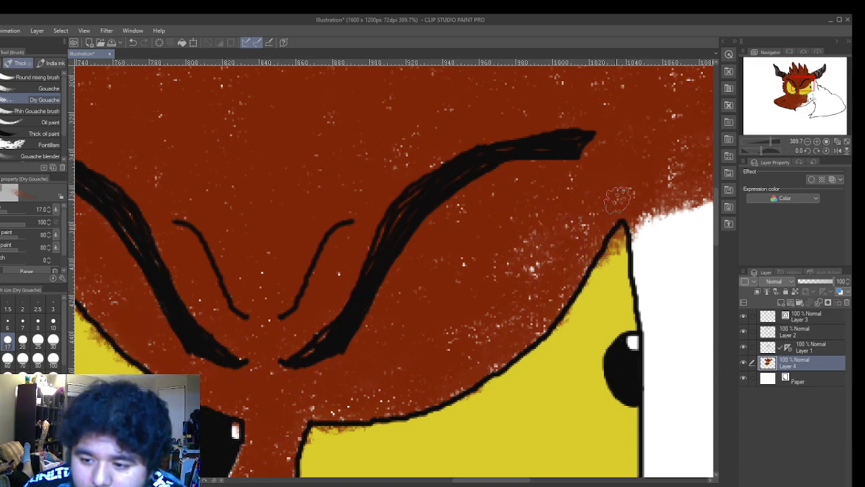
# - Erase the stray reddish-brown speck on the blank background beside the hair spikes and switch back to the Dry Gouache brush
pyautogui.scroll(5, 611, 203)
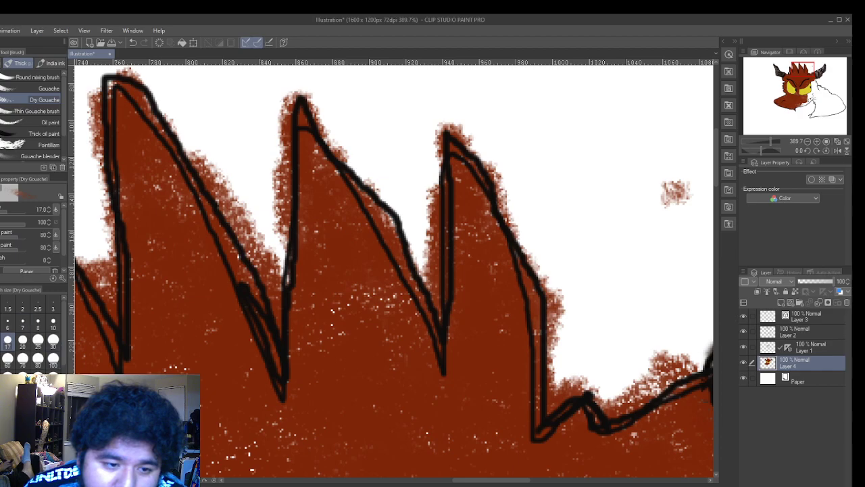
pyautogui.press('e')
pyautogui.click(680, 199)
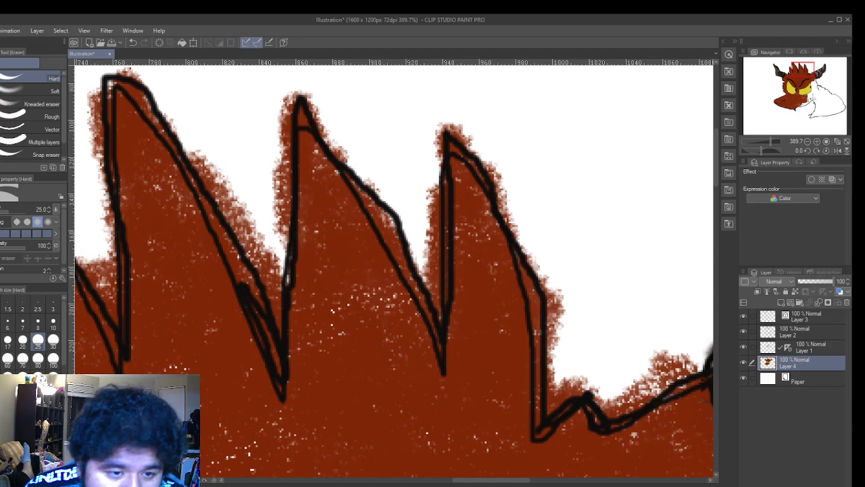
pyautogui.press('b')
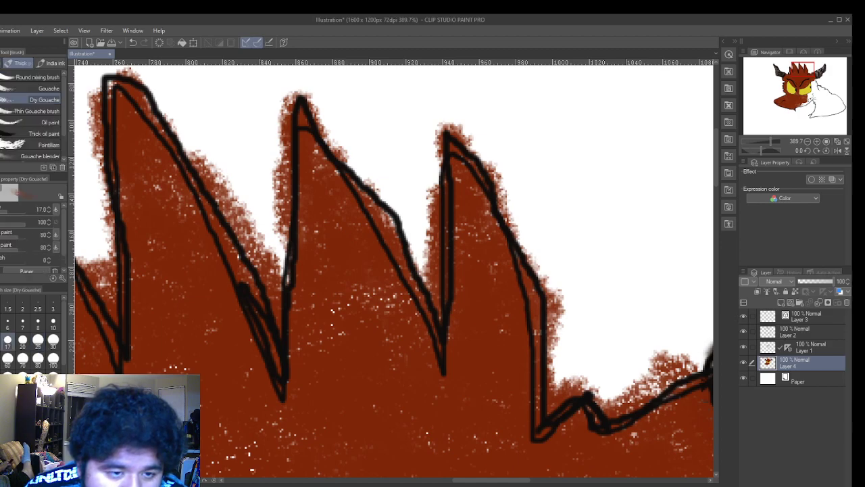
# - Cover the white specks on the muzzle beneath the eyes with reddish-brown, filling down to the upper mouth line
pyautogui.scroll(-3, 690, 349)
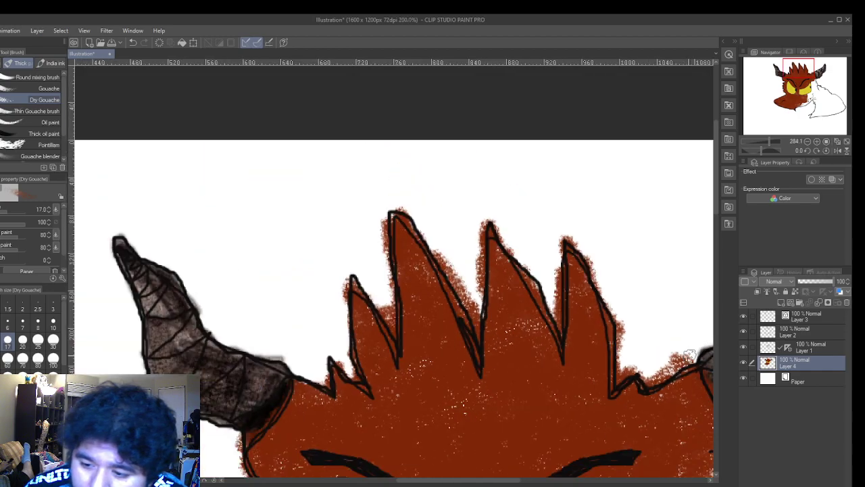
pyautogui.moveTo(716, 189); pyautogui.dragTo(723, 338)
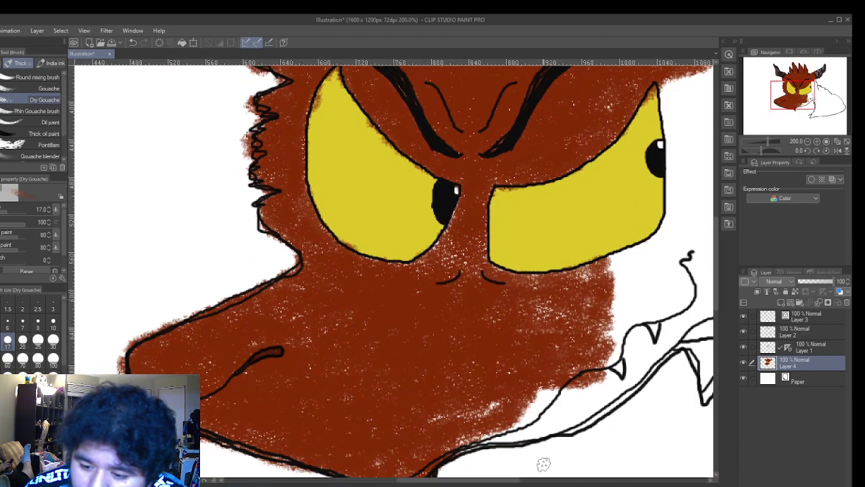
pyautogui.moveTo(494, 484); pyautogui.dragTo(517, 484)
pyautogui.scroll(3, 441, 330)
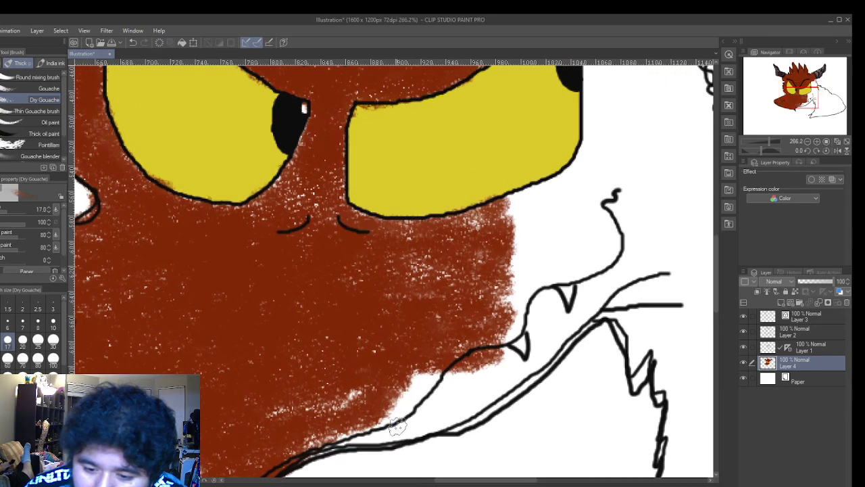
pyautogui.moveTo(441, 330)
pyautogui.mouseDown()
pyautogui.moveTo(392, 371)
pyautogui.moveTo(381, 409)
pyautogui.moveTo(397, 404)
pyautogui.moveTo(445, 378)
pyautogui.moveTo(446, 349)
pyautogui.moveTo(388, 386)
pyautogui.moveTo(324, 396)
pyautogui.moveTo(295, 375)
pyautogui.moveTo(274, 392)
pyautogui.moveTo(289, 406)
pyautogui.moveTo(216, 405)
pyautogui.mouseUp()
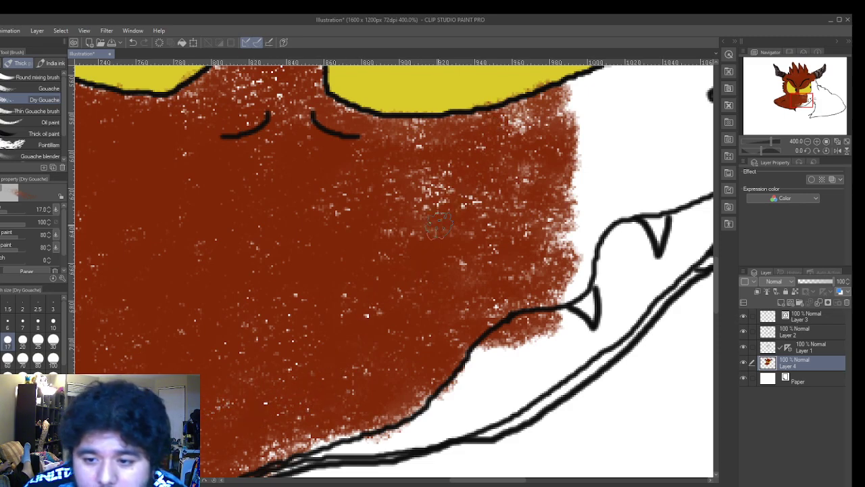
pyautogui.moveTo(382, 195)
pyautogui.mouseDown()
pyautogui.moveTo(421, 159)
pyautogui.moveTo(420, 128)
pyautogui.moveTo(390, 123)
pyautogui.mouseUp()
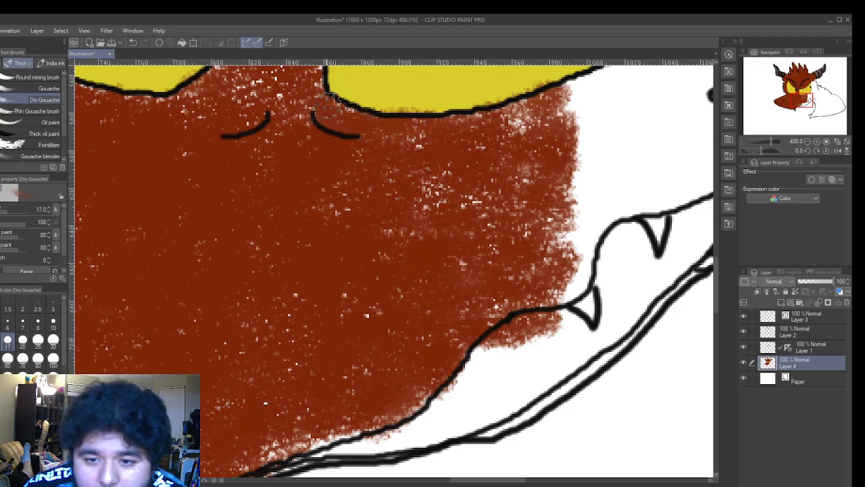
pyautogui.moveTo(212, 86); pyautogui.dragTo(192, 92)
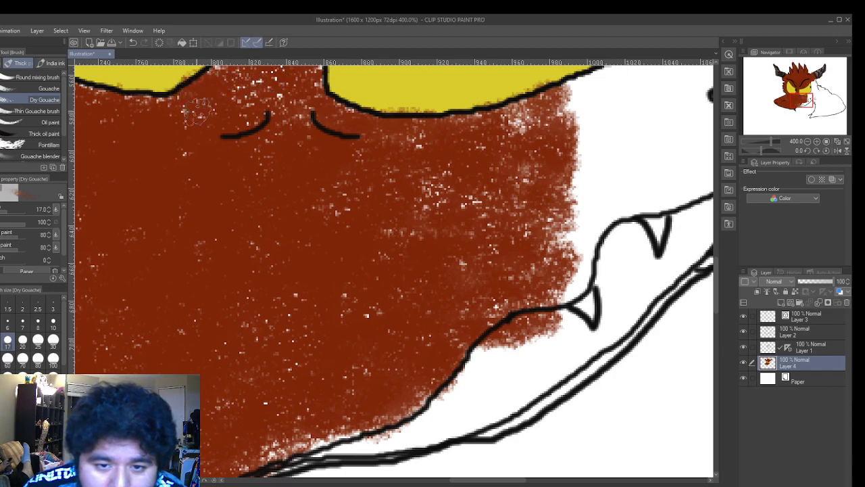
# - Paint the lower lip along the mouth reddish-brown, leaving the two fangs white, and extend the cheek fill above them
pyautogui.moveTo(291, 448)
pyautogui.mouseDown()
pyautogui.moveTo(382, 438)
pyautogui.moveTo(459, 381)
pyautogui.moveTo(487, 348)
pyautogui.moveTo(433, 439)
pyautogui.moveTo(514, 419)
pyautogui.moveTo(277, 463)
pyautogui.moveTo(308, 454)
pyautogui.mouseUp()
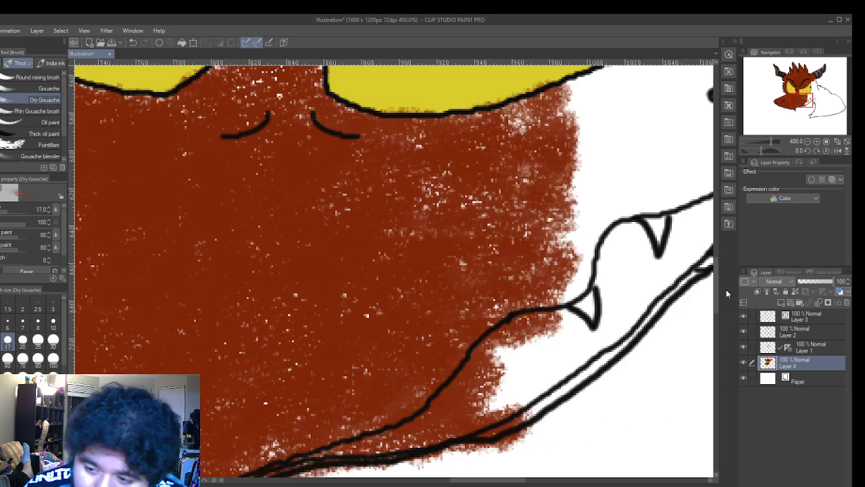
pyautogui.moveTo(718, 288)
pyautogui.mouseDown()
pyautogui.moveTo(717, 332)
pyautogui.moveTo(729, 297)
pyautogui.mouseUp()
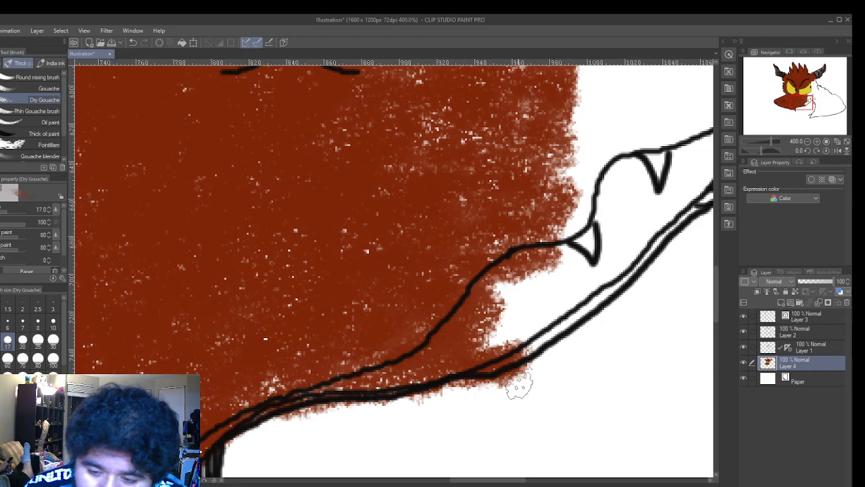
pyautogui.moveTo(538, 350)
pyautogui.mouseDown()
pyautogui.moveTo(551, 334)
pyautogui.moveTo(580, 327)
pyautogui.moveTo(695, 216)
pyautogui.moveTo(598, 293)
pyautogui.moveTo(611, 286)
pyautogui.moveTo(431, 355)
pyautogui.moveTo(453, 341)
pyautogui.moveTo(485, 343)
pyautogui.moveTo(486, 319)
pyautogui.moveTo(525, 293)
pyautogui.moveTo(526, 318)
pyautogui.moveTo(533, 314)
pyautogui.moveTo(522, 294)
pyautogui.moveTo(492, 277)
pyautogui.moveTo(565, 307)
pyautogui.moveTo(555, 289)
pyautogui.moveTo(493, 270)
pyautogui.moveTo(546, 284)
pyautogui.moveTo(529, 266)
pyautogui.moveTo(584, 279)
pyautogui.moveTo(537, 259)
pyautogui.moveTo(566, 273)
pyautogui.moveTo(558, 257)
pyautogui.moveTo(574, 269)
pyautogui.moveTo(546, 254)
pyautogui.moveTo(588, 269)
pyautogui.moveTo(541, 253)
pyautogui.moveTo(579, 271)
pyautogui.moveTo(545, 252)
pyautogui.moveTo(557, 253)
pyautogui.moveTo(586, 271)
pyautogui.moveTo(588, 284)
pyautogui.moveTo(627, 243)
pyautogui.moveTo(608, 255)
pyautogui.moveTo(613, 284)
pyautogui.moveTo(622, 213)
pyautogui.moveTo(619, 233)
pyautogui.moveTo(610, 233)
pyautogui.moveTo(610, 211)
pyautogui.moveTo(624, 228)
pyautogui.moveTo(625, 173)
pyautogui.moveTo(635, 231)
pyautogui.moveTo(629, 173)
pyautogui.moveTo(637, 210)
pyautogui.moveTo(627, 178)
pyautogui.moveTo(608, 176)
pyautogui.moveTo(597, 205)
pyautogui.moveTo(606, 184)
pyautogui.moveTo(624, 194)
pyautogui.mouseUp()
pyautogui.moveTo(629, 158)
pyautogui.mouseDown()
pyautogui.moveTo(662, 230)
pyautogui.moveTo(653, 176)
pyautogui.moveTo(633, 156)
pyautogui.moveTo(642, 230)
pyautogui.moveTo(693, 176)
pyautogui.moveTo(652, 223)
pyautogui.moveTo(695, 162)
pyautogui.moveTo(676, 181)
pyautogui.moveTo(696, 141)
pyautogui.moveTo(703, 169)
pyautogui.moveTo(688, 202)
pyautogui.mouseUp()
pyautogui.moveTo(604, 101)
pyautogui.mouseDown()
pyautogui.moveTo(509, 164)
pyautogui.moveTo(595, 142)
pyautogui.moveTo(646, 107)
pyautogui.moveTo(619, 117)
pyautogui.moveTo(568, 159)
pyautogui.moveTo(570, 201)
pyautogui.moveTo(553, 218)
pyautogui.moveTo(583, 184)
pyautogui.moveTo(586, 194)
pyautogui.moveTo(565, 232)
pyautogui.mouseUp()
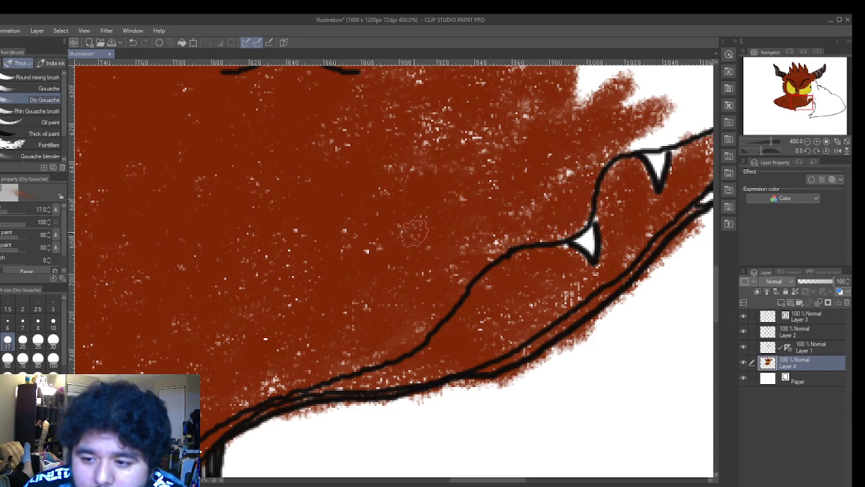
pyautogui.moveTo(595, 71)
pyautogui.mouseDown()
pyautogui.moveTo(629, 84)
pyautogui.moveTo(616, 101)
pyautogui.moveTo(646, 139)
pyautogui.moveTo(703, 112)
pyautogui.moveTo(662, 95)
pyautogui.moveTo(689, 98)
pyautogui.moveTo(690, 75)
pyautogui.moveTo(581, 84)
pyautogui.moveTo(637, 85)
pyautogui.mouseUp()
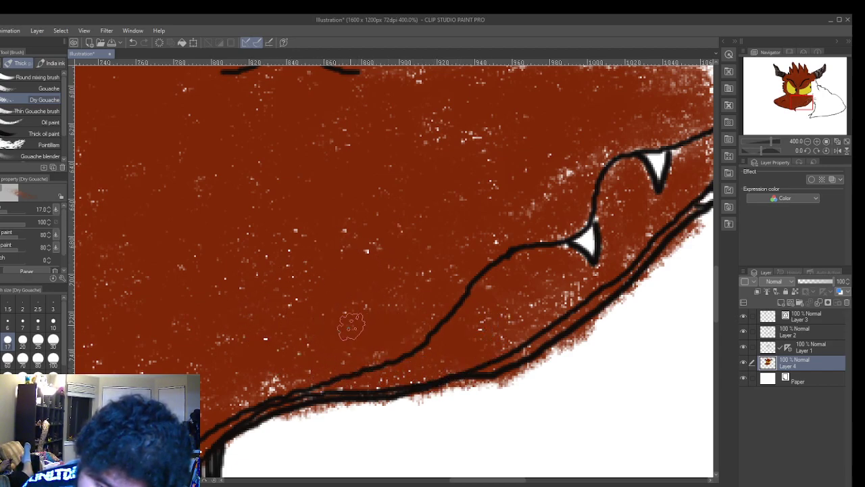
# - Cover the white gaps around the two fangs and on the cheek above them with reddish-brown, keeping the fangs white
pyautogui.moveTo(639, 305); pyautogui.dragTo(595, 323)
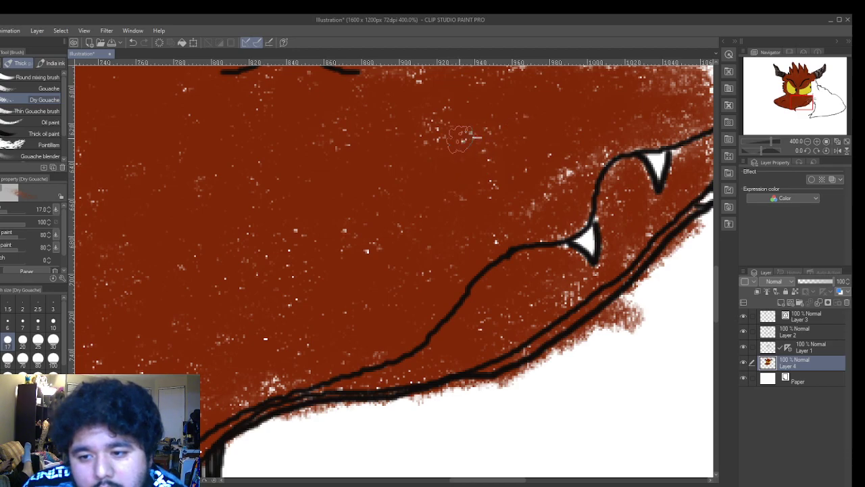
pyautogui.moveTo(565, 156); pyautogui.dragTo(572, 158)
pyautogui.moveTo(625, 139); pyautogui.dragTo(598, 152)
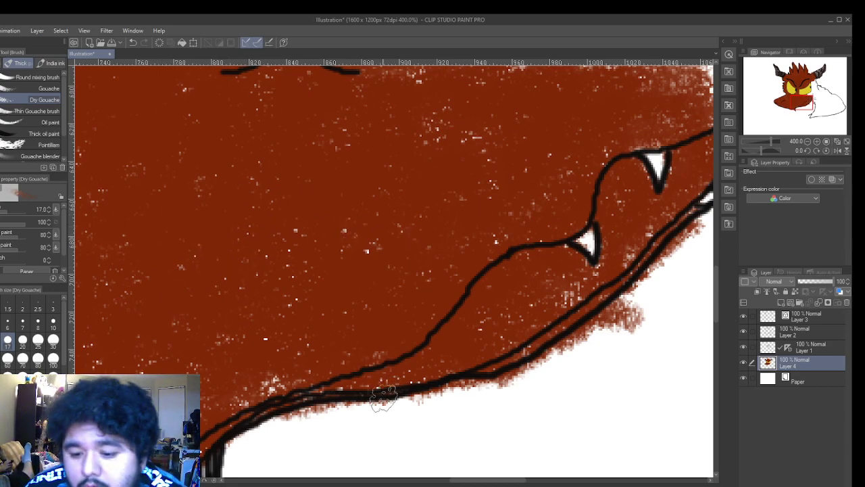
# - Fill the cheek from the right eye's lower edge to the curled mouth corner and the crease lines with reddish-brown
pyautogui.moveTo(500, 481); pyautogui.dragTo(533, 480)
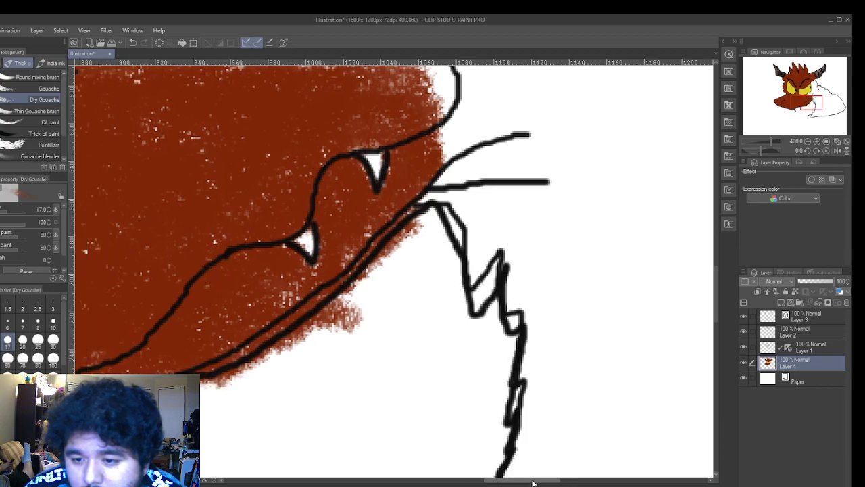
pyautogui.moveTo(716, 283); pyautogui.dragTo(719, 263)
pyautogui.moveTo(361, 194)
pyautogui.mouseDown()
pyautogui.moveTo(311, 199)
pyautogui.moveTo(299, 166)
pyautogui.moveTo(290, 180)
pyautogui.moveTo(237, 181)
pyautogui.moveTo(277, 179)
pyautogui.moveTo(256, 194)
pyautogui.moveTo(383, 147)
pyautogui.moveTo(443, 161)
pyautogui.moveTo(342, 215)
pyautogui.moveTo(369, 201)
pyautogui.moveTo(345, 215)
pyautogui.moveTo(409, 200)
pyautogui.mouseUp()
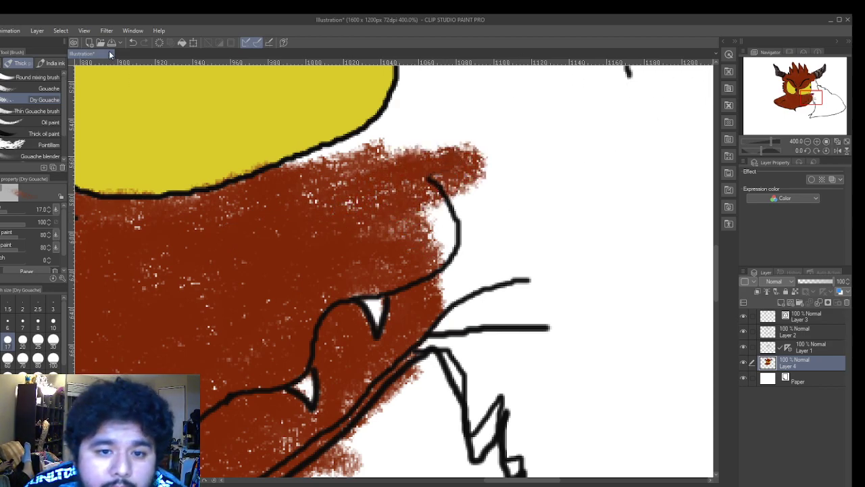
pyautogui.click(134, 42)
pyautogui.moveTo(345, 173)
pyautogui.mouseDown()
pyautogui.moveTo(325, 157)
pyautogui.moveTo(393, 156)
pyautogui.moveTo(426, 203)
pyautogui.moveTo(443, 196)
pyautogui.moveTo(449, 230)
pyautogui.moveTo(432, 238)
pyautogui.moveTo(435, 262)
pyautogui.moveTo(486, 270)
pyautogui.moveTo(439, 298)
pyautogui.moveTo(554, 223)
pyautogui.moveTo(451, 181)
pyautogui.moveTo(463, 174)
pyautogui.moveTo(452, 162)
pyautogui.moveTo(491, 142)
pyautogui.moveTo(404, 110)
pyautogui.moveTo(440, 149)
pyautogui.moveTo(422, 166)
pyautogui.moveTo(483, 125)
pyautogui.moveTo(467, 169)
pyautogui.moveTo(504, 210)
pyautogui.moveTo(466, 223)
pyautogui.moveTo(465, 210)
pyautogui.moveTo(466, 235)
pyautogui.moveTo(426, 236)
pyautogui.moveTo(500, 196)
pyautogui.moveTo(349, 248)
pyautogui.mouseUp()
pyautogui.moveTo(210, 177)
pyautogui.mouseDown()
pyautogui.moveTo(332, 179)
pyautogui.moveTo(332, 160)
pyautogui.moveTo(359, 155)
pyautogui.moveTo(414, 75)
pyautogui.moveTo(477, 68)
pyautogui.moveTo(443, 84)
pyautogui.moveTo(397, 76)
pyautogui.moveTo(388, 112)
pyautogui.moveTo(331, 169)
pyautogui.moveTo(325, 154)
pyautogui.moveTo(294, 183)
pyautogui.mouseUp()
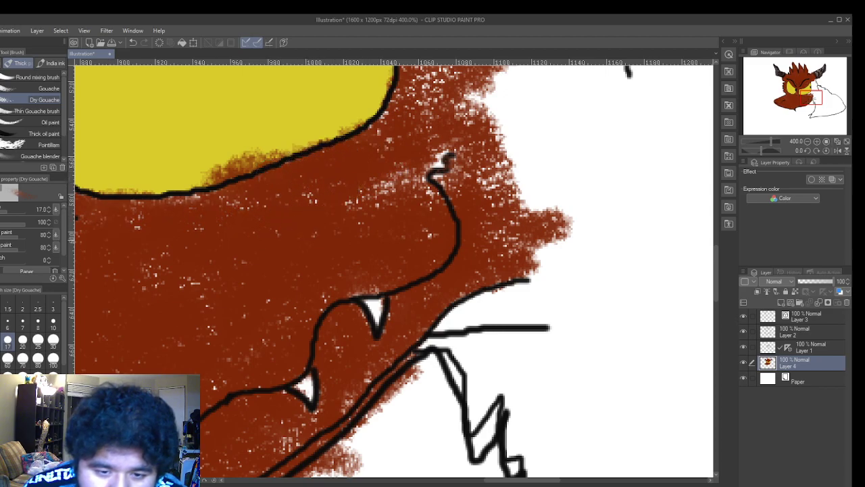
pyautogui.moveTo(195, 211); pyautogui.dragTo(187, 190)
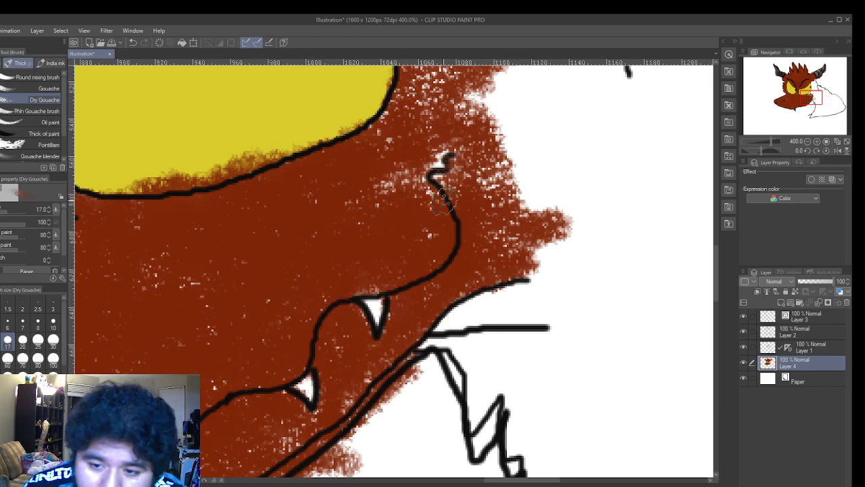
pyautogui.moveTo(372, 193); pyautogui.dragTo(380, 180)
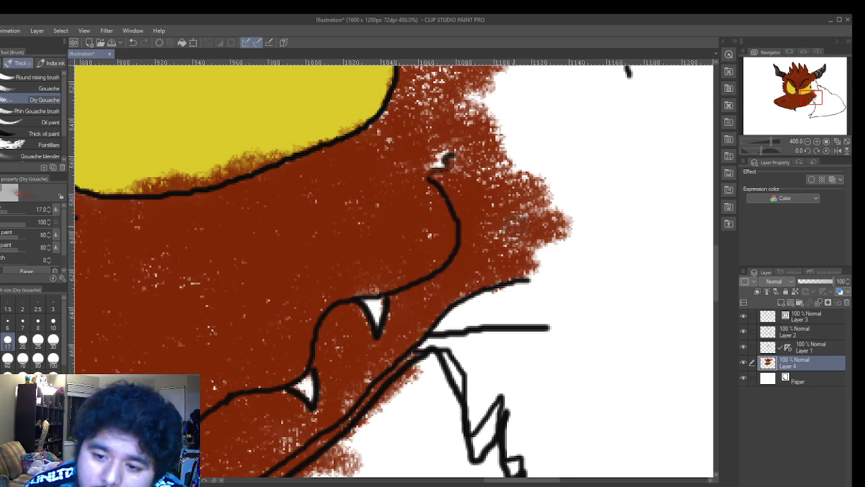
# - Extend the reddish-brown fur beyond the mouth corner across the neck, covering the two crease lines and the top of the jagged chest outline
pyautogui.moveTo(525, 162)
pyautogui.mouseDown()
pyautogui.moveTo(503, 110)
pyautogui.moveTo(513, 127)
pyautogui.moveTo(520, 98)
pyautogui.moveTo(541, 122)
pyautogui.moveTo(537, 199)
pyautogui.moveTo(565, 250)
pyautogui.moveTo(497, 105)
pyautogui.moveTo(576, 259)
pyautogui.moveTo(515, 168)
pyautogui.moveTo(576, 326)
pyautogui.moveTo(571, 294)
pyautogui.moveTo(537, 318)
pyautogui.moveTo(497, 297)
pyautogui.moveTo(524, 311)
pyautogui.moveTo(448, 307)
pyautogui.moveTo(440, 335)
pyautogui.moveTo(425, 331)
pyautogui.moveTo(591, 316)
pyautogui.moveTo(458, 331)
pyautogui.moveTo(488, 347)
pyautogui.moveTo(464, 349)
pyautogui.moveTo(557, 358)
pyautogui.moveTo(532, 368)
pyautogui.moveTo(587, 369)
pyautogui.moveTo(592, 359)
pyautogui.moveTo(587, 374)
pyautogui.moveTo(625, 375)
pyautogui.moveTo(511, 386)
pyautogui.moveTo(480, 450)
pyautogui.moveTo(485, 424)
pyautogui.moveTo(563, 358)
pyautogui.moveTo(576, 405)
pyautogui.moveTo(491, 463)
pyautogui.moveTo(573, 450)
pyautogui.moveTo(654, 420)
pyautogui.moveTo(695, 427)
pyautogui.moveTo(640, 465)
pyautogui.moveTo(700, 466)
pyautogui.moveTo(630, 444)
pyautogui.moveTo(643, 428)
pyautogui.moveTo(591, 426)
pyautogui.moveTo(514, 452)
pyautogui.moveTo(498, 444)
pyautogui.moveTo(541, 422)
pyautogui.moveTo(496, 419)
pyautogui.mouseUp()
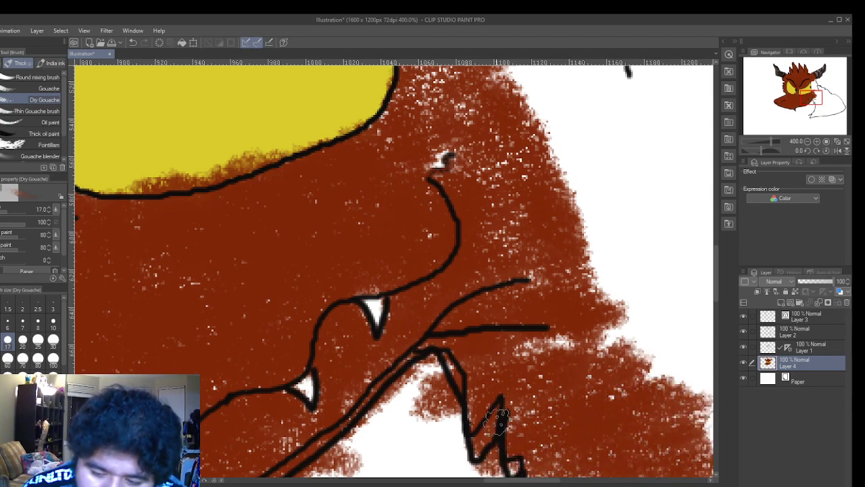
pyautogui.moveTo(599, 362)
pyautogui.mouseDown()
pyautogui.moveTo(656, 317)
pyautogui.moveTo(683, 351)
pyautogui.moveTo(575, 415)
pyautogui.moveTo(690, 406)
pyautogui.moveTo(699, 446)
pyautogui.moveTo(696, 365)
pyautogui.moveTo(649, 345)
pyautogui.moveTo(703, 318)
pyautogui.moveTo(628, 325)
pyautogui.moveTo(507, 314)
pyautogui.moveTo(676, 287)
pyautogui.moveTo(609, 267)
pyautogui.moveTo(696, 257)
pyautogui.moveTo(649, 246)
pyautogui.moveTo(609, 216)
pyautogui.moveTo(663, 260)
pyautogui.moveTo(649, 202)
pyautogui.mouseUp()
pyautogui.moveTo(663, 243)
pyautogui.mouseDown()
pyautogui.moveTo(672, 251)
pyautogui.moveTo(608, 193)
pyautogui.moveTo(676, 173)
pyautogui.moveTo(568, 196)
pyautogui.moveTo(676, 152)
pyautogui.moveTo(515, 180)
pyautogui.mouseUp()
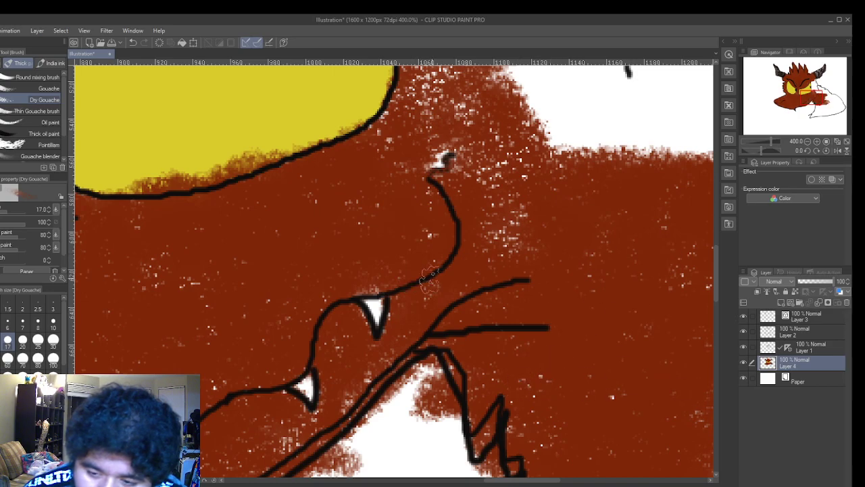
pyautogui.moveTo(632, 176)
pyautogui.mouseDown()
pyautogui.moveTo(696, 152)
pyautogui.moveTo(568, 146)
pyautogui.moveTo(595, 136)
pyautogui.moveTo(531, 114)
pyautogui.moveTo(649, 115)
pyautogui.moveTo(706, 139)
pyautogui.moveTo(534, 85)
pyautogui.moveTo(703, 125)
pyautogui.moveTo(501, 75)
pyautogui.moveTo(609, 94)
pyautogui.moveTo(652, 75)
pyautogui.moveTo(683, 88)
pyautogui.moveTo(703, 126)
pyautogui.moveTo(701, 142)
pyautogui.moveTo(650, 84)
pyautogui.moveTo(656, 95)
pyautogui.mouseUp()
pyautogui.moveTo(649, 161); pyautogui.dragTo(466, 157)
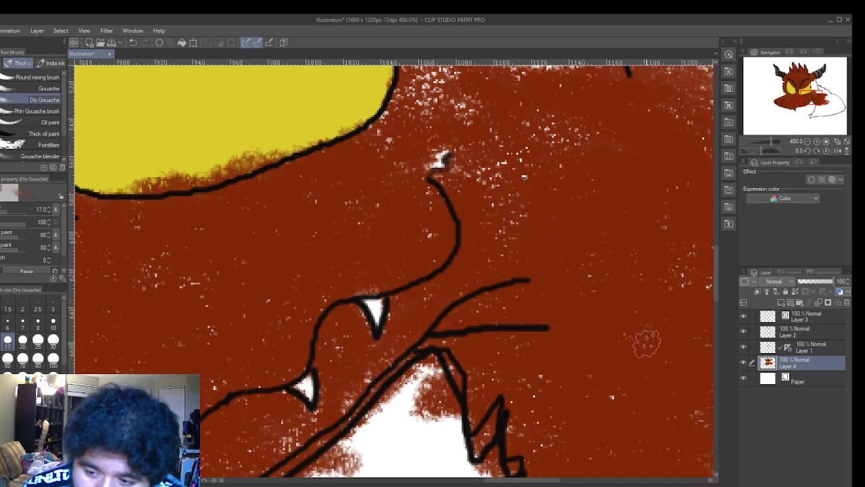
# - Paint the chest and body beside the jagged front outline reddish-brown, working down from the neck
pyautogui.moveTo(716, 271)
pyautogui.mouseDown()
pyautogui.moveTo(724, 310)
pyautogui.moveTo(695, 228)
pyautogui.moveTo(643, 284)
pyautogui.moveTo(605, 255)
pyautogui.moveTo(649, 267)
pyautogui.moveTo(618, 234)
pyautogui.moveTo(542, 226)
pyautogui.moveTo(502, 269)
pyautogui.moveTo(527, 267)
pyautogui.moveTo(520, 284)
pyautogui.moveTo(617, 259)
pyautogui.moveTo(598, 274)
pyautogui.moveTo(670, 273)
pyautogui.moveTo(662, 294)
pyautogui.moveTo(631, 306)
pyautogui.moveTo(617, 326)
pyautogui.moveTo(521, 217)
pyautogui.mouseUp()
pyautogui.moveTo(703, 250); pyautogui.dragTo(705, 232)
pyautogui.moveTo(567, 263)
pyautogui.mouseDown()
pyautogui.moveTo(545, 277)
pyautogui.moveTo(521, 315)
pyautogui.moveTo(534, 335)
pyautogui.moveTo(605, 300)
pyautogui.moveTo(518, 341)
pyautogui.moveTo(629, 338)
pyautogui.moveTo(480, 379)
pyautogui.moveTo(564, 379)
pyautogui.moveTo(467, 419)
pyautogui.moveTo(432, 449)
pyautogui.moveTo(672, 338)
pyautogui.moveTo(620, 345)
pyautogui.moveTo(707, 318)
pyautogui.moveTo(640, 299)
pyautogui.mouseUp()
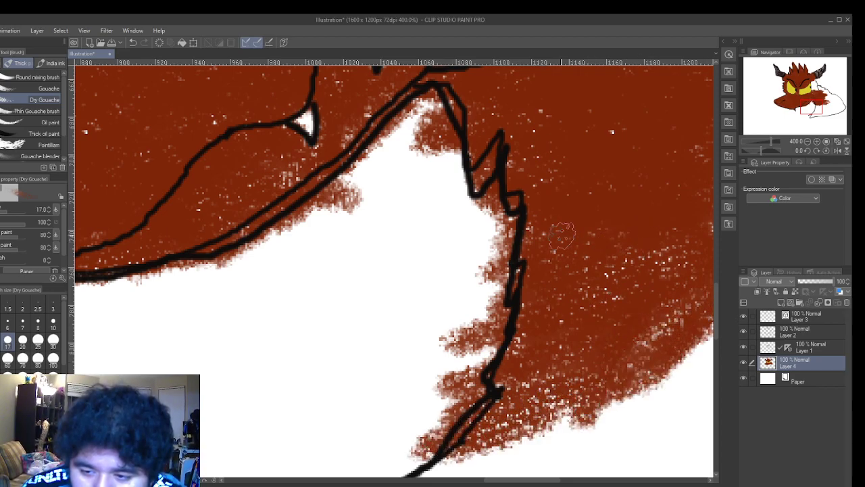
pyautogui.moveTo(560, 270)
pyautogui.mouseDown()
pyautogui.moveTo(591, 382)
pyautogui.moveTo(529, 431)
pyautogui.moveTo(613, 456)
pyautogui.moveTo(537, 470)
pyautogui.moveTo(510, 458)
pyautogui.moveTo(478, 466)
pyautogui.moveTo(678, 424)
pyautogui.moveTo(629, 440)
pyautogui.moveTo(649, 467)
pyautogui.mouseUp()
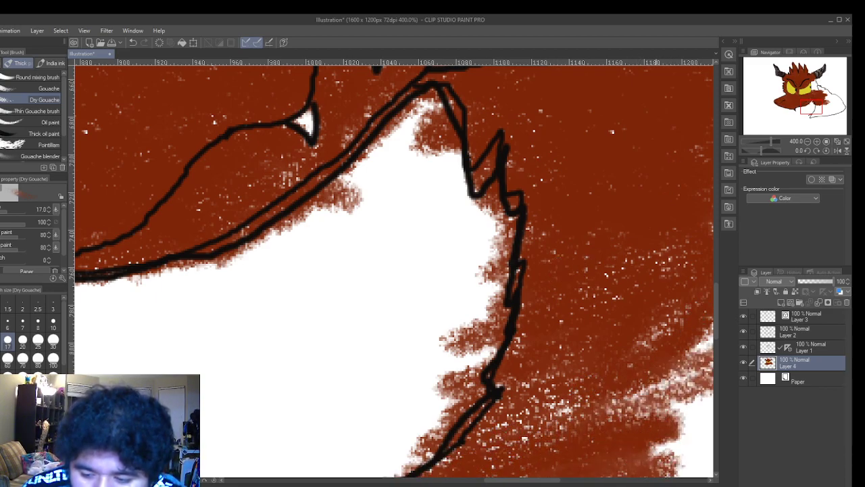
pyautogui.moveTo(707, 473)
pyautogui.mouseDown()
pyautogui.moveTo(626, 460)
pyautogui.moveTo(703, 399)
pyautogui.moveTo(680, 450)
pyautogui.moveTo(569, 422)
pyautogui.moveTo(554, 463)
pyautogui.moveTo(559, 406)
pyautogui.moveTo(485, 463)
pyautogui.moveTo(543, 377)
pyautogui.moveTo(683, 327)
pyautogui.mouseUp()
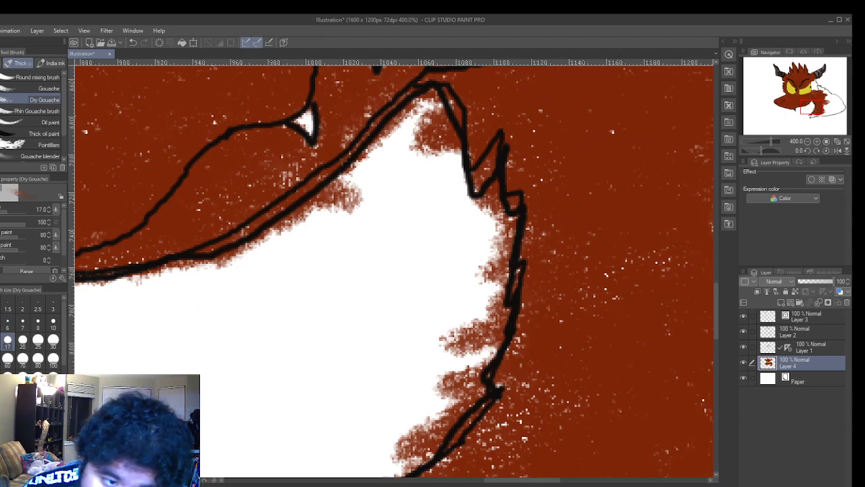
# - Erase the stray reddish-brown patches from the white area between the jaw and chest with the Hard eraser, and switch back to Dry Gouache
pyautogui.press('e')
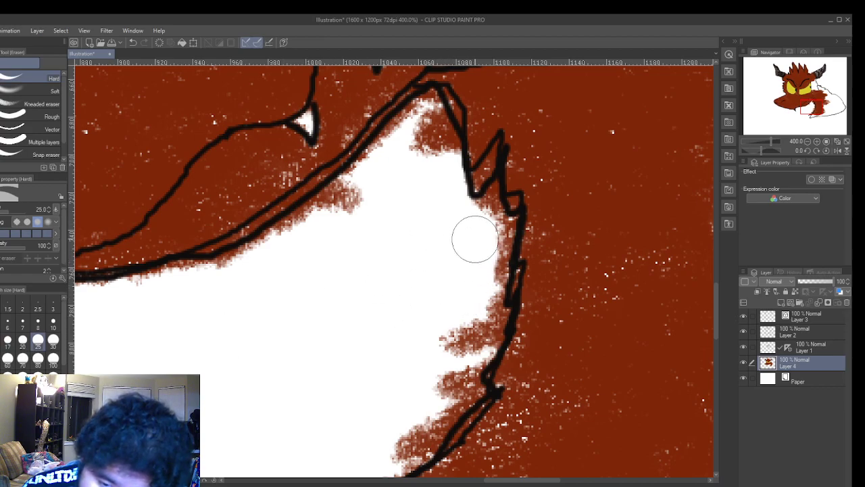
pyautogui.moveTo(458, 225)
pyautogui.mouseDown()
pyautogui.moveTo(413, 137)
pyautogui.moveTo(415, 161)
pyautogui.moveTo(422, 116)
pyautogui.moveTo(416, 173)
pyautogui.moveTo(421, 144)
pyautogui.moveTo(431, 153)
pyautogui.moveTo(424, 191)
pyautogui.mouseUp()
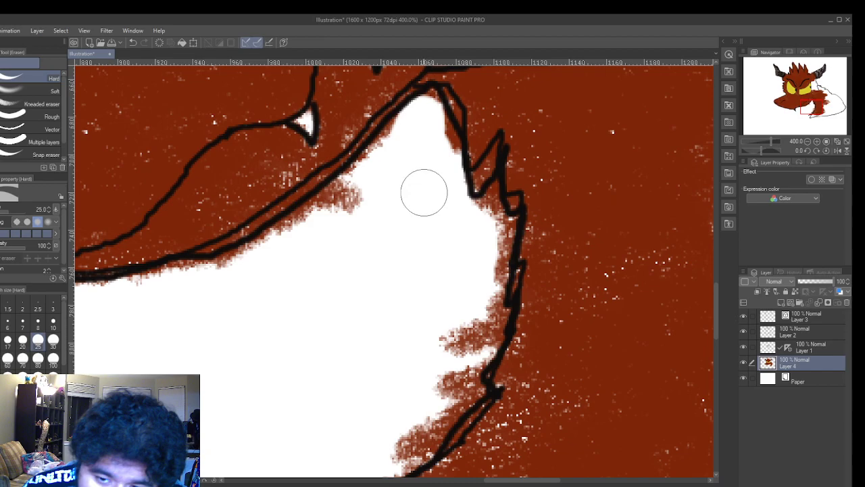
pyautogui.moveTo(347, 236)
pyautogui.mouseDown()
pyautogui.moveTo(381, 199)
pyautogui.moveTo(228, 340)
pyautogui.mouseUp()
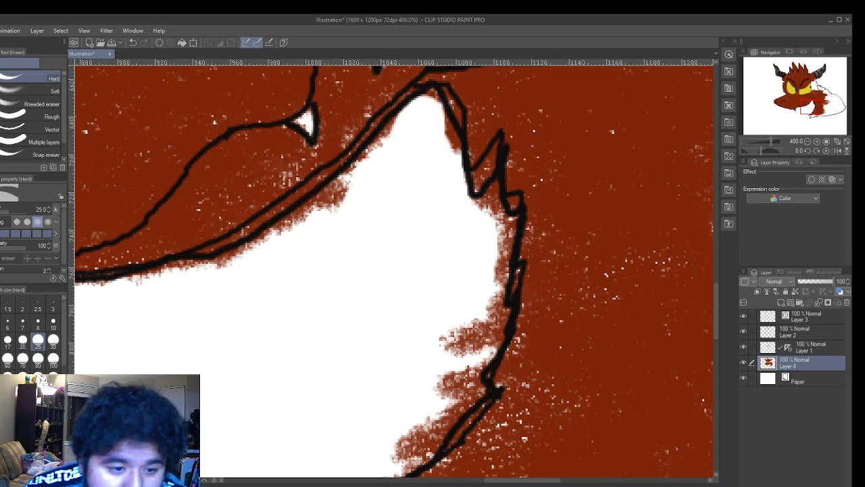
pyautogui.press('b')
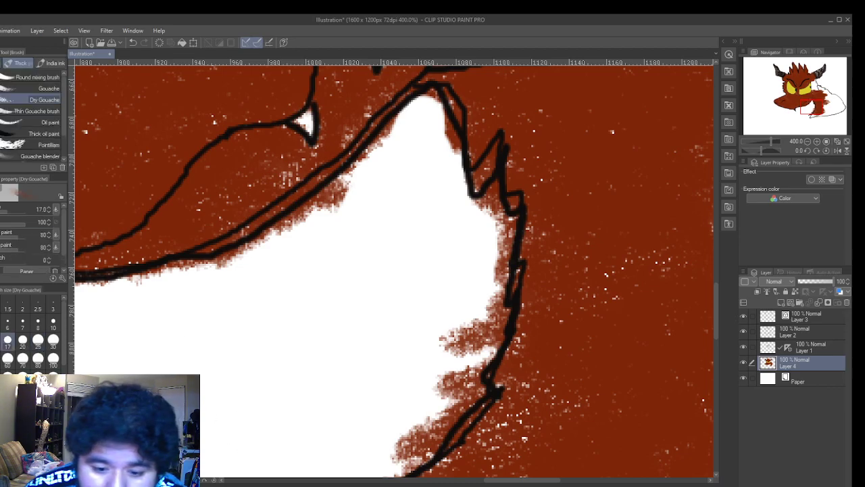
# - Fill the lower body with reddish-brown, from the pointed chest tip along the long bottom outline
pyautogui.moveTo(528, 482); pyautogui.dragTo(570, 482)
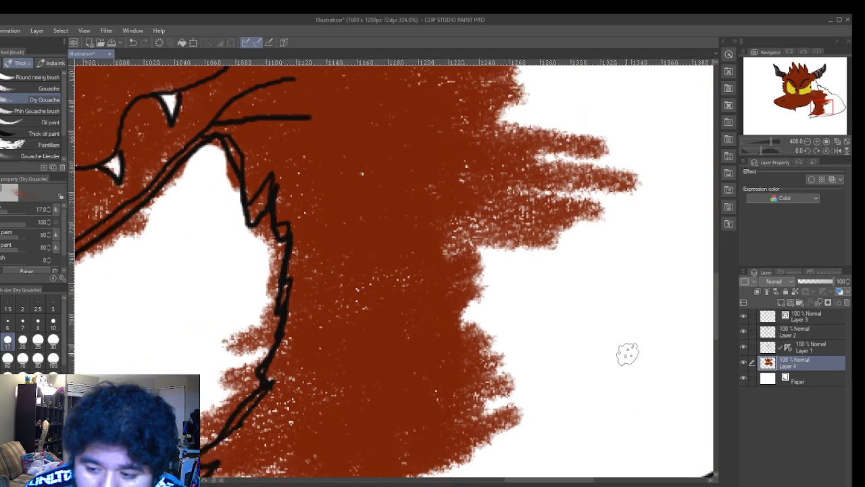
pyautogui.scroll(-3, 628, 353)
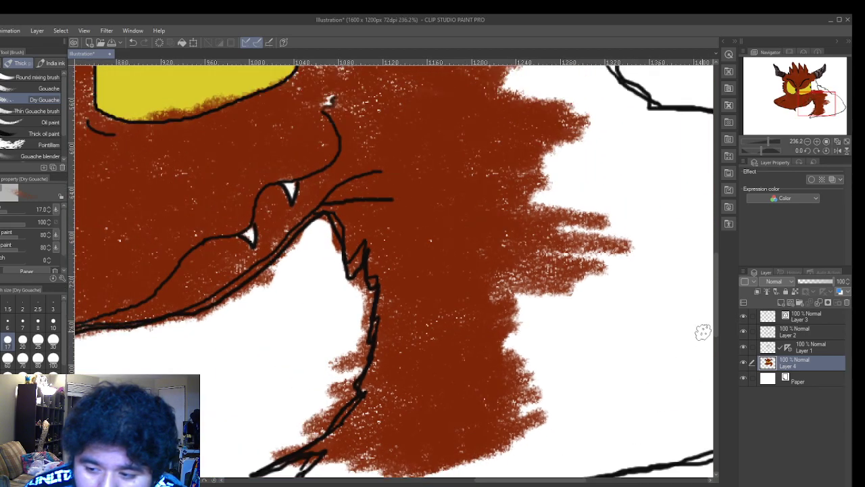
pyautogui.moveTo(719, 316); pyautogui.dragTo(717, 331)
pyautogui.moveTo(297, 470)
pyautogui.mouseDown()
pyautogui.moveTo(331, 416)
pyautogui.moveTo(290, 451)
pyautogui.moveTo(351, 429)
pyautogui.moveTo(322, 424)
pyautogui.moveTo(467, 406)
pyautogui.moveTo(318, 459)
pyautogui.moveTo(494, 420)
pyautogui.moveTo(548, 389)
pyautogui.mouseUp()
pyautogui.moveTo(393, 430)
pyautogui.mouseDown()
pyautogui.moveTo(676, 392)
pyautogui.moveTo(696, 399)
pyautogui.moveTo(434, 418)
pyautogui.moveTo(608, 379)
pyautogui.moveTo(676, 338)
pyautogui.moveTo(575, 325)
pyautogui.moveTo(529, 381)
pyautogui.moveTo(588, 338)
pyautogui.moveTo(676, 305)
pyautogui.moveTo(555, 324)
pyautogui.moveTo(625, 284)
pyautogui.moveTo(676, 284)
pyautogui.moveTo(514, 298)
pyautogui.moveTo(676, 263)
pyautogui.moveTo(599, 274)
pyautogui.moveTo(635, 246)
pyautogui.moveTo(514, 233)
pyautogui.moveTo(703, 223)
pyautogui.moveTo(581, 236)
pyautogui.moveTo(642, 203)
pyautogui.moveTo(703, 193)
pyautogui.moveTo(527, 240)
pyautogui.moveTo(676, 182)
pyautogui.moveTo(703, 196)
pyautogui.moveTo(534, 200)
pyautogui.moveTo(696, 169)
pyautogui.moveTo(554, 183)
pyautogui.mouseUp()
pyautogui.moveTo(704, 172); pyautogui.dragTo(615, 182)
pyautogui.moveTo(681, 267)
pyautogui.mouseDown()
pyautogui.moveTo(584, 305)
pyautogui.moveTo(588, 327)
pyautogui.moveTo(638, 346)
pyautogui.moveTo(631, 353)
pyautogui.moveTo(645, 386)
pyautogui.moveTo(675, 396)
pyautogui.mouseUp()
pyautogui.moveTo(702, 371); pyautogui.dragTo(626, 263)
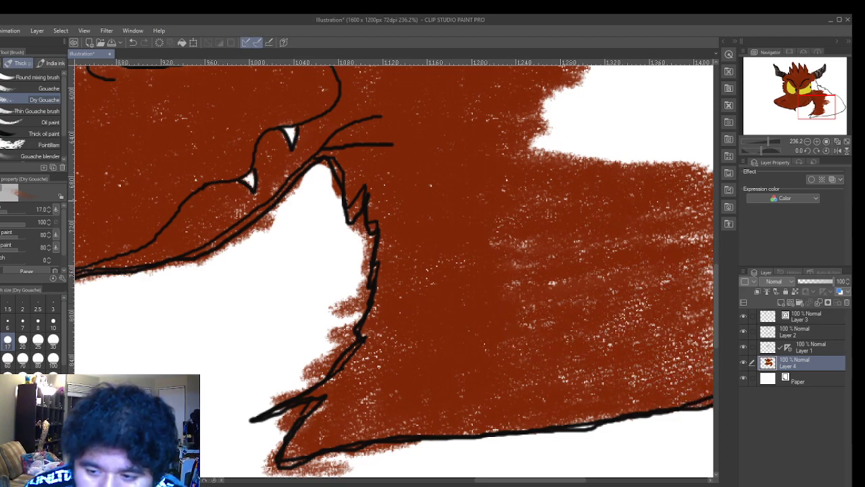
# - Extend the reddish-brown fill across the middle of the body, cover its white streaks, and paint along the bottom outline
pyautogui.moveTo(679, 168)
pyautogui.mouseDown()
pyautogui.moveTo(625, 166)
pyautogui.moveTo(707, 163)
pyautogui.moveTo(618, 153)
pyautogui.moveTo(703, 101)
pyautogui.moveTo(541, 119)
pyautogui.moveTo(703, 135)
pyautogui.moveTo(538, 152)
pyautogui.mouseUp()
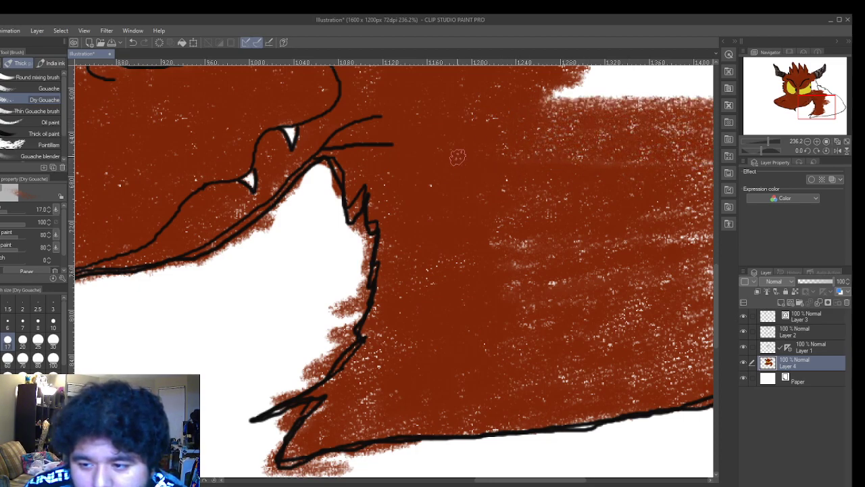
pyautogui.moveTo(479, 225)
pyautogui.mouseDown()
pyautogui.moveTo(506, 236)
pyautogui.moveTo(618, 246)
pyautogui.mouseUp()
pyautogui.moveTo(516, 265)
pyautogui.mouseDown()
pyautogui.moveTo(649, 284)
pyautogui.moveTo(577, 302)
pyautogui.moveTo(643, 325)
pyautogui.moveTo(455, 343)
pyautogui.mouseUp()
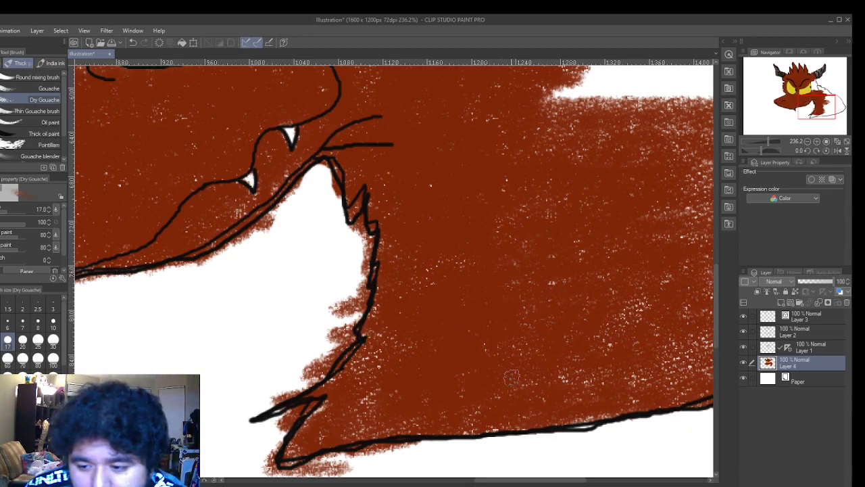
pyautogui.moveTo(617, 133)
pyautogui.mouseDown()
pyautogui.moveTo(613, 98)
pyautogui.moveTo(543, 103)
pyautogui.moveTo(534, 91)
pyautogui.moveTo(663, 76)
pyautogui.moveTo(643, 82)
pyautogui.moveTo(658, 78)
pyautogui.moveTo(639, 111)
pyautogui.mouseUp()
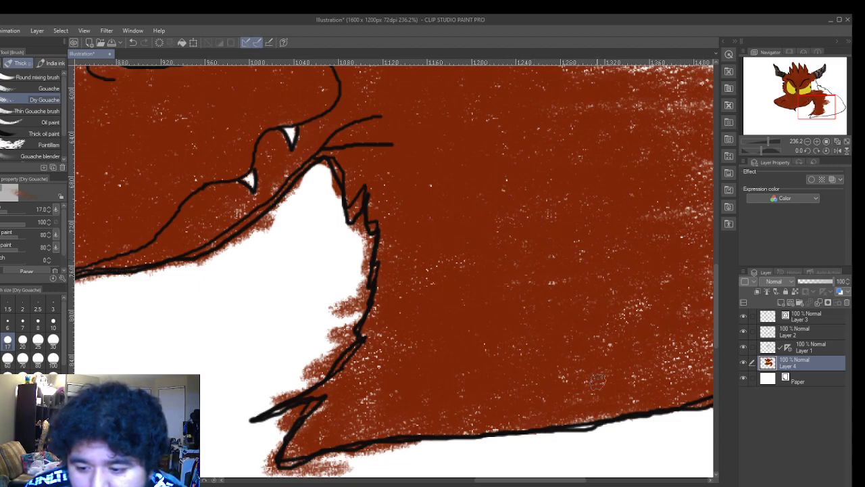
pyautogui.moveTo(455, 421)
pyautogui.mouseDown()
pyautogui.moveTo(385, 422)
pyautogui.moveTo(696, 414)
pyautogui.mouseUp()
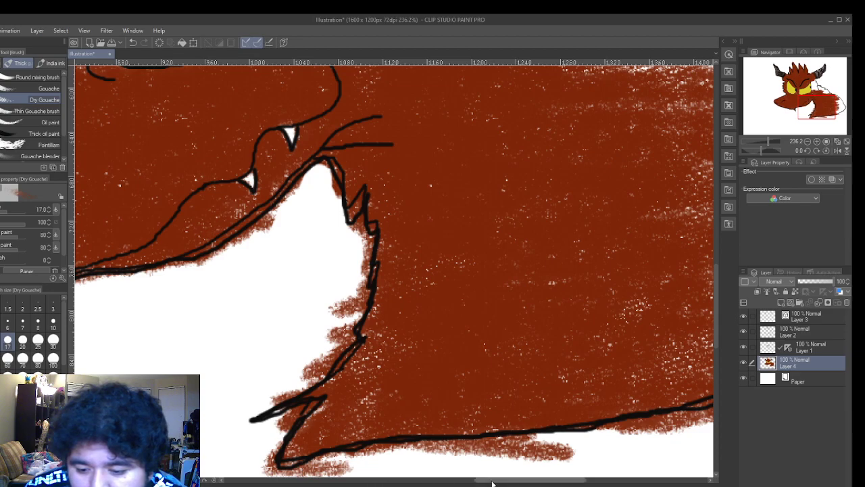
# - Fill the body's rounded rear end with reddish-brown out to the curved outline, closing the white gaps along its edges
pyautogui.moveTo(470, 480); pyautogui.dragTo(515, 480)
pyautogui.moveTo(553, 317)
pyautogui.mouseDown()
pyautogui.moveTo(467, 369)
pyautogui.moveTo(568, 317)
pyautogui.moveTo(493, 362)
pyautogui.moveTo(587, 338)
pyautogui.mouseUp()
pyautogui.moveTo(613, 285)
pyautogui.mouseDown()
pyautogui.moveTo(513, 323)
pyautogui.moveTo(627, 272)
pyautogui.moveTo(595, 273)
pyautogui.moveTo(473, 327)
pyautogui.moveTo(575, 264)
pyautogui.moveTo(487, 223)
pyautogui.moveTo(595, 227)
pyautogui.moveTo(514, 223)
pyautogui.moveTo(493, 267)
pyautogui.moveTo(511, 272)
pyautogui.moveTo(517, 296)
pyautogui.mouseUp()
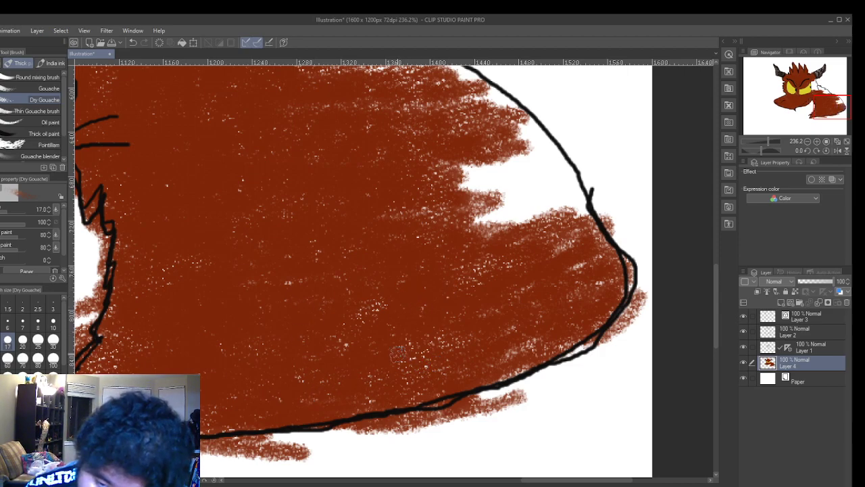
pyautogui.moveTo(571, 238)
pyautogui.mouseDown()
pyautogui.moveTo(558, 160)
pyautogui.moveTo(597, 215)
pyautogui.moveTo(582, 186)
pyautogui.moveTo(570, 175)
pyautogui.moveTo(628, 287)
pyautogui.moveTo(624, 238)
pyautogui.moveTo(613, 242)
pyautogui.moveTo(563, 149)
pyautogui.moveTo(546, 137)
pyautogui.moveTo(551, 182)
pyautogui.moveTo(523, 111)
pyautogui.moveTo(562, 201)
pyautogui.moveTo(511, 142)
pyautogui.moveTo(567, 267)
pyautogui.moveTo(460, 121)
pyautogui.moveTo(583, 284)
pyautogui.moveTo(537, 197)
pyautogui.mouseUp()
pyautogui.moveTo(484, 146)
pyautogui.mouseDown()
pyautogui.moveTo(556, 277)
pyautogui.moveTo(547, 282)
pyautogui.moveTo(445, 124)
pyautogui.moveTo(523, 272)
pyautogui.moveTo(442, 116)
pyautogui.moveTo(519, 217)
pyautogui.moveTo(526, 243)
pyautogui.moveTo(477, 220)
pyautogui.mouseUp()
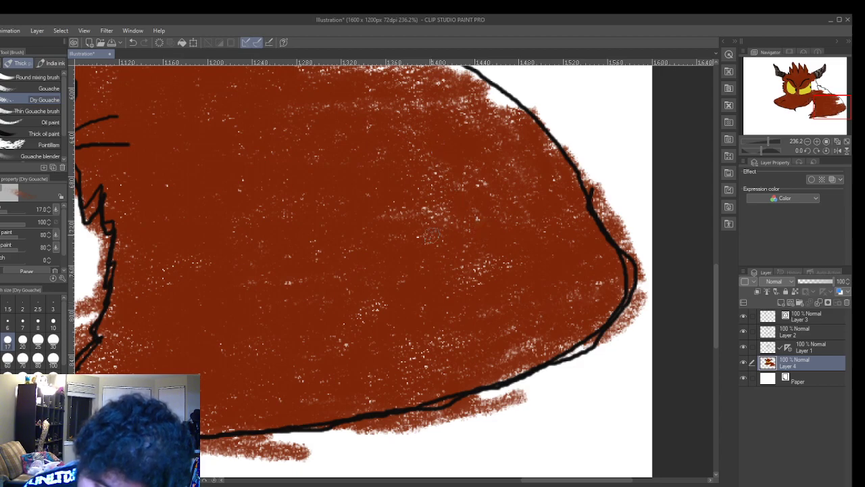
pyautogui.moveTo(426, 80)
pyautogui.mouseDown()
pyautogui.moveTo(511, 119)
pyautogui.moveTo(466, 73)
pyautogui.mouseUp()
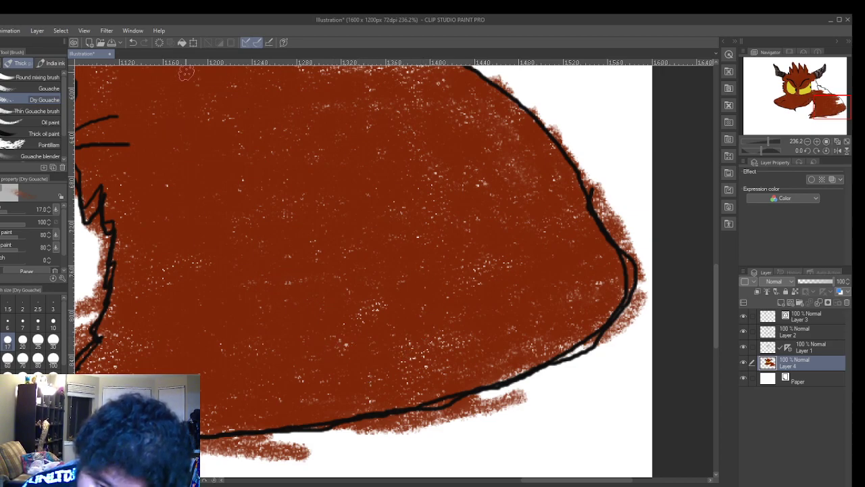
pyautogui.moveTo(406, 379)
pyautogui.mouseDown()
pyautogui.moveTo(520, 382)
pyautogui.moveTo(578, 341)
pyautogui.mouseUp()
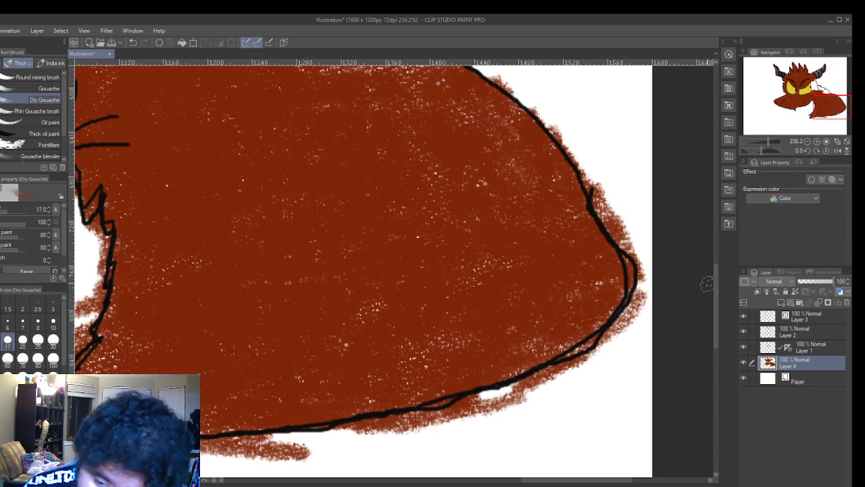
pyautogui.moveTo(716, 278); pyautogui.dragTo(718, 240)
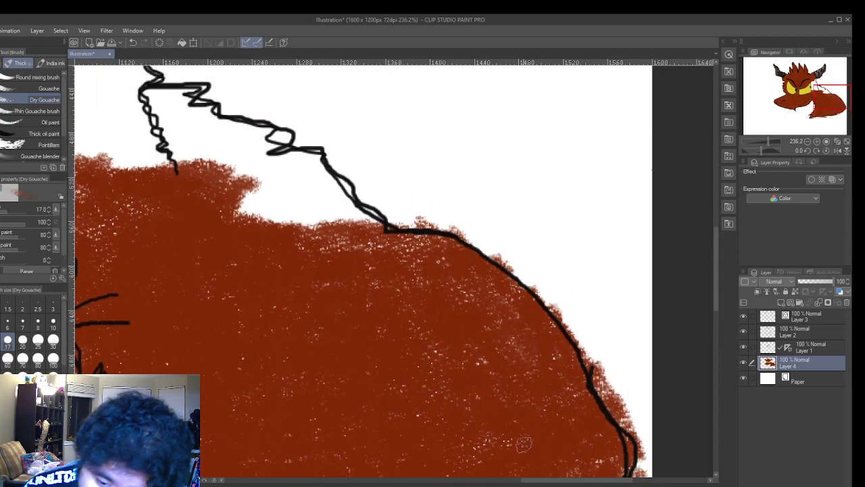
pyautogui.moveTo(577, 480); pyautogui.dragTo(524, 480)
pyautogui.moveTo(575, 206)
pyautogui.mouseDown()
pyautogui.moveTo(516, 132)
pyautogui.moveTo(507, 162)
pyautogui.moveTo(613, 235)
pyautogui.moveTo(585, 236)
pyautogui.moveTo(660, 238)
pyautogui.moveTo(582, 172)
pyautogui.moveTo(640, 238)
pyautogui.moveTo(600, 210)
pyautogui.mouseUp()
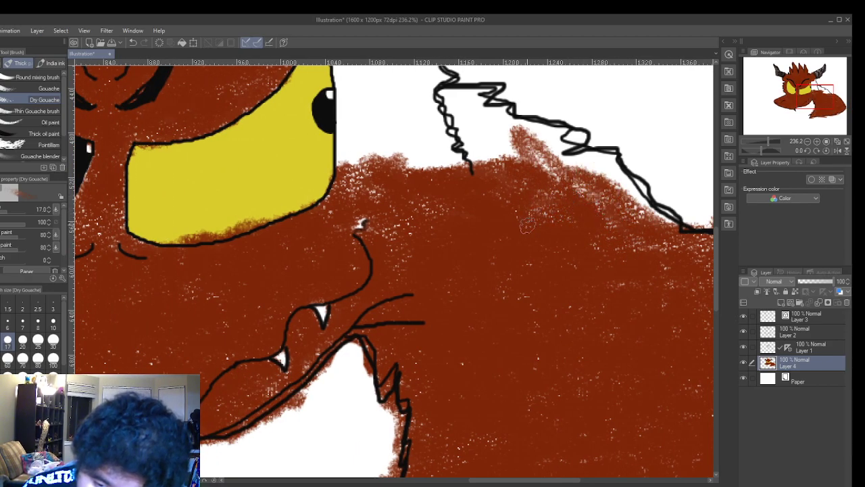
pyautogui.moveTo(672, 244)
pyautogui.mouseDown()
pyautogui.moveTo(653, 202)
pyautogui.moveTo(637, 194)
pyautogui.moveTo(640, 215)
pyautogui.moveTo(629, 194)
pyautogui.moveTo(644, 184)
pyautogui.moveTo(653, 204)
pyautogui.moveTo(670, 208)
pyautogui.moveTo(625, 192)
pyautogui.moveTo(617, 146)
pyautogui.moveTo(598, 189)
pyautogui.moveTo(615, 183)
pyautogui.moveTo(605, 158)
pyautogui.moveTo(583, 140)
pyautogui.moveTo(582, 162)
pyautogui.moveTo(570, 159)
pyautogui.moveTo(576, 127)
pyautogui.moveTo(593, 128)
pyautogui.moveTo(568, 153)
pyautogui.moveTo(557, 130)
pyautogui.moveTo(585, 180)
pyautogui.moveTo(496, 121)
pyautogui.moveTo(560, 163)
pyautogui.moveTo(527, 178)
pyautogui.moveTo(495, 162)
pyautogui.moveTo(481, 111)
pyautogui.moveTo(500, 118)
pyautogui.moveTo(520, 155)
pyautogui.moveTo(489, 174)
pyautogui.mouseUp()
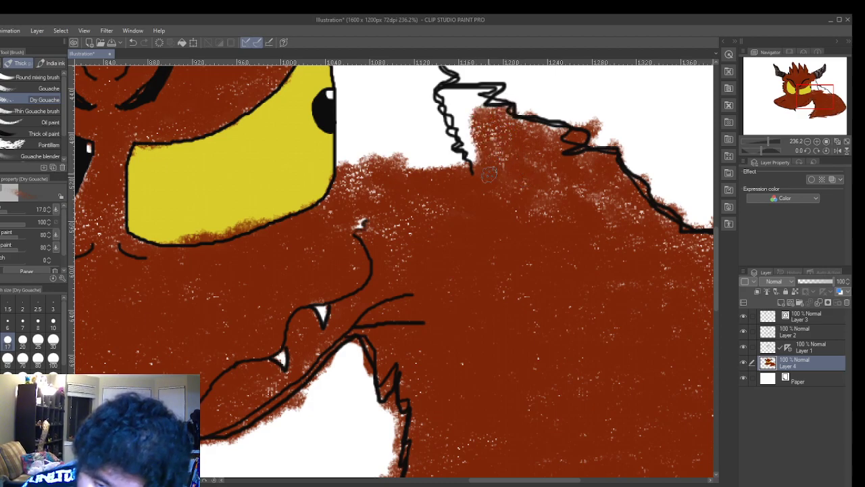
pyautogui.moveTo(477, 140)
pyautogui.mouseDown()
pyautogui.moveTo(477, 175)
pyautogui.moveTo(462, 142)
pyautogui.moveTo(457, 149)
pyautogui.moveTo(449, 102)
pyautogui.moveTo(441, 111)
pyautogui.moveTo(459, 88)
pyautogui.moveTo(471, 107)
pyautogui.moveTo(555, 123)
pyautogui.mouseUp()
pyautogui.moveTo(460, 69)
pyautogui.mouseDown()
pyautogui.moveTo(493, 72)
pyautogui.moveTo(428, 99)
pyautogui.moveTo(461, 128)
pyautogui.moveTo(470, 247)
pyautogui.moveTo(423, 100)
pyautogui.moveTo(441, 205)
pyautogui.moveTo(387, 131)
pyautogui.moveTo(353, 128)
pyautogui.moveTo(378, 141)
pyautogui.moveTo(369, 128)
pyautogui.moveTo(353, 141)
pyautogui.moveTo(347, 120)
pyautogui.moveTo(335, 158)
pyautogui.moveTo(343, 112)
pyautogui.moveTo(342, 165)
pyautogui.moveTo(357, 77)
pyautogui.moveTo(354, 131)
pyautogui.moveTo(331, 85)
pyautogui.mouseUp()
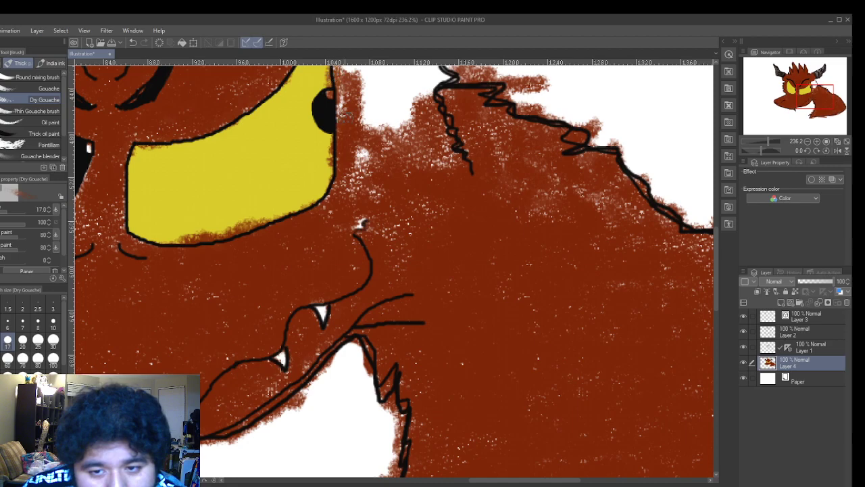
pyautogui.click(132, 42)
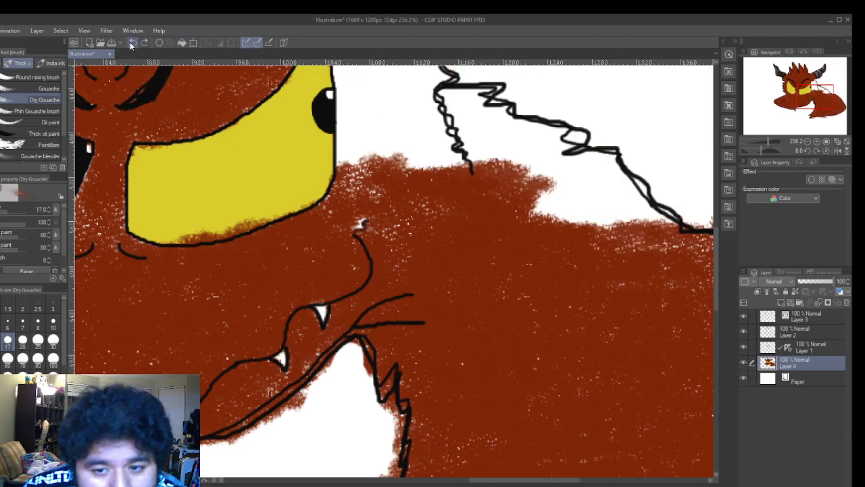
# - Fill the upper back up to its jagged outline with reddish-brown, joining it to the fur beside the right eye
pyautogui.moveTo(352, 134)
pyautogui.mouseDown()
pyautogui.moveTo(345, 172)
pyautogui.moveTo(346, 106)
pyautogui.moveTo(362, 119)
pyautogui.moveTo(357, 181)
pyautogui.mouseUp()
pyautogui.moveTo(361, 221)
pyautogui.mouseDown()
pyautogui.moveTo(377, 186)
pyautogui.moveTo(460, 151)
pyautogui.moveTo(545, 221)
pyautogui.moveTo(532, 232)
pyautogui.moveTo(573, 232)
pyautogui.moveTo(543, 209)
pyautogui.moveTo(515, 227)
pyautogui.moveTo(675, 216)
pyautogui.moveTo(624, 162)
pyautogui.moveTo(605, 164)
pyautogui.moveTo(606, 193)
pyautogui.moveTo(589, 159)
pyautogui.moveTo(564, 175)
pyautogui.moveTo(594, 202)
pyautogui.moveTo(640, 183)
pyautogui.mouseUp()
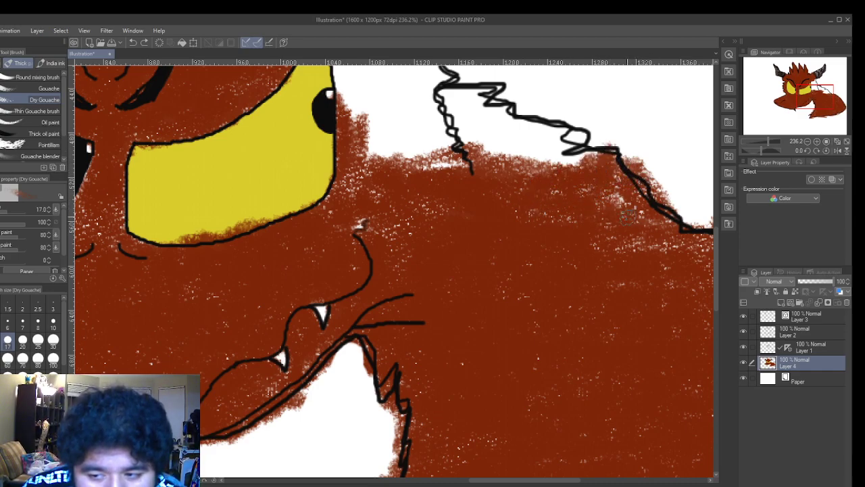
pyautogui.moveTo(571, 194)
pyautogui.mouseDown()
pyautogui.moveTo(514, 159)
pyautogui.moveTo(439, 159)
pyautogui.moveTo(588, 142)
pyautogui.moveTo(405, 142)
pyautogui.moveTo(365, 159)
pyautogui.moveTo(406, 177)
pyautogui.moveTo(341, 158)
pyautogui.moveTo(473, 125)
pyautogui.moveTo(406, 121)
pyautogui.moveTo(439, 95)
pyautogui.moveTo(487, 115)
pyautogui.moveTo(507, 111)
pyautogui.moveTo(487, 88)
pyautogui.moveTo(532, 120)
pyautogui.moveTo(588, 135)
pyautogui.moveTo(591, 128)
pyautogui.moveTo(575, 159)
pyautogui.moveTo(504, 154)
pyautogui.mouseUp()
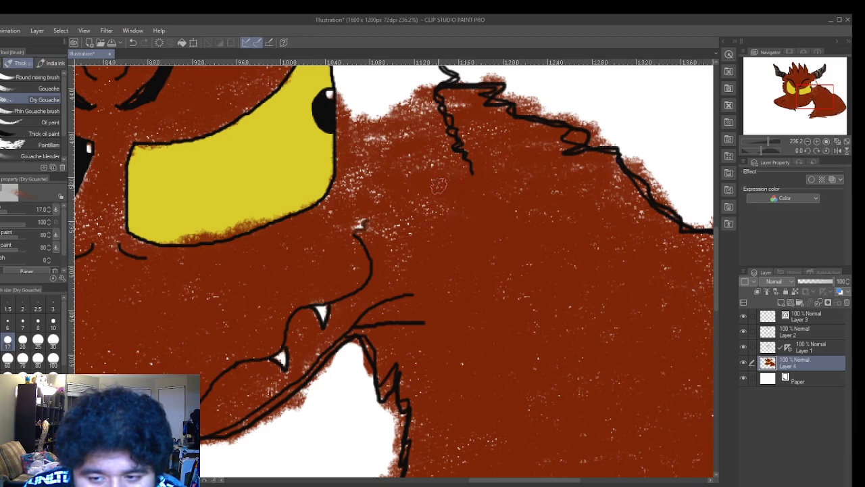
# - Cover the white speckles beside the right eye and fill the white gap between the right horn and upper back with reddish-brown
pyautogui.moveTo(376, 140)
pyautogui.mouseDown()
pyautogui.moveTo(369, 105)
pyautogui.moveTo(361, 91)
pyautogui.moveTo(357, 119)
pyautogui.moveTo(340, 74)
pyautogui.moveTo(352, 102)
pyautogui.moveTo(352, 79)
pyautogui.moveTo(365, 75)
pyautogui.moveTo(371, 99)
pyautogui.moveTo(391, 86)
pyautogui.moveTo(405, 110)
pyautogui.moveTo(409, 102)
pyautogui.moveTo(401, 93)
pyautogui.moveTo(416, 156)
pyautogui.moveTo(440, 87)
pyautogui.mouseUp()
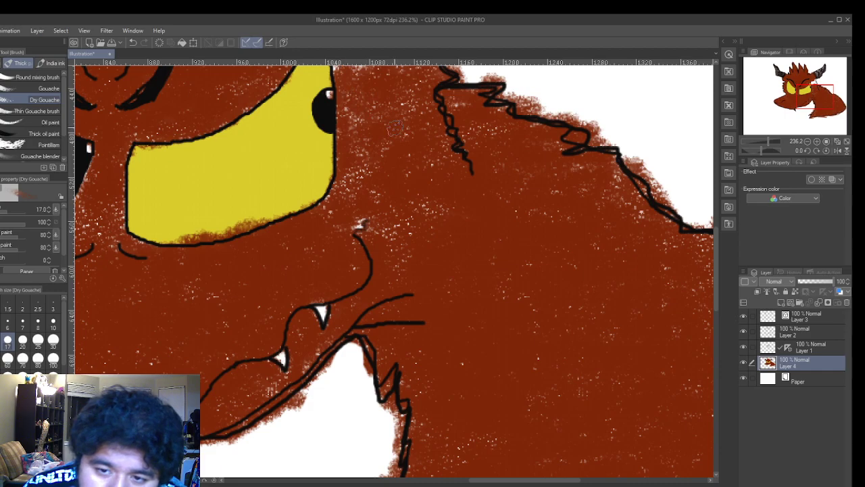
pyautogui.scroll(-5, 395, 127)
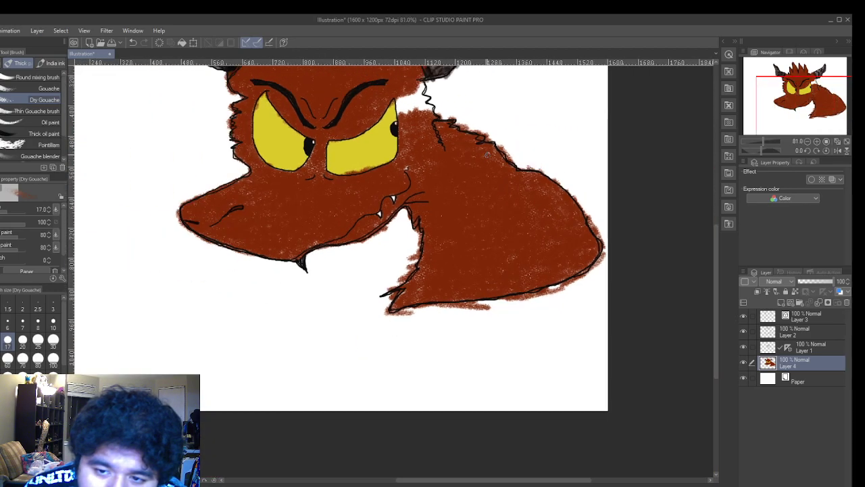
pyautogui.moveTo(715, 245); pyautogui.dragTo(708, 218)
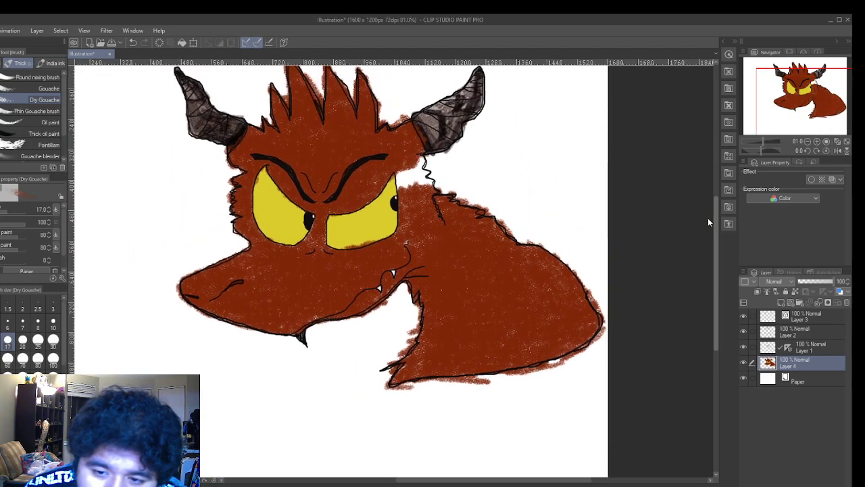
pyautogui.scroll(3, 365, 145)
pyautogui.scroll(7, 424, 312)
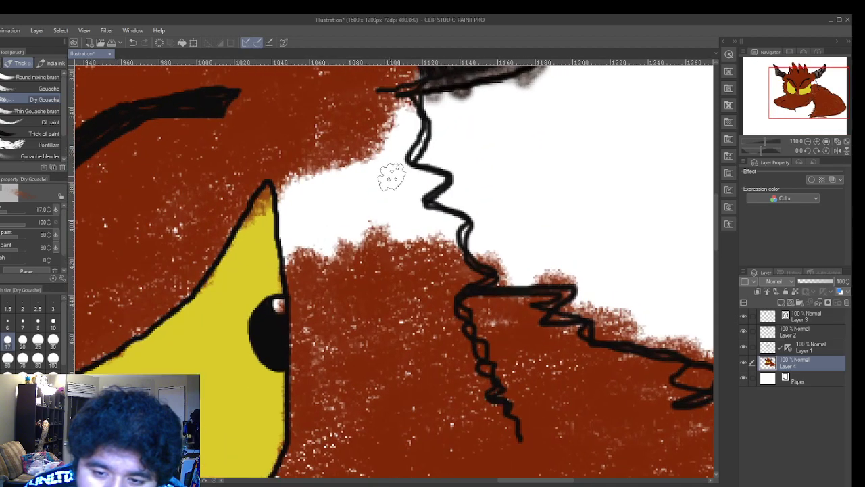
pyautogui.moveTo(264, 199)
pyautogui.mouseDown()
pyautogui.moveTo(259, 283)
pyautogui.moveTo(234, 228)
pyautogui.moveTo(277, 323)
pyautogui.moveTo(274, 177)
pyautogui.moveTo(332, 255)
pyautogui.moveTo(379, 362)
pyautogui.moveTo(282, 151)
pyautogui.moveTo(350, 216)
pyautogui.moveTo(393, 296)
pyautogui.moveTo(433, 274)
pyautogui.moveTo(377, 236)
pyautogui.moveTo(375, 215)
pyautogui.moveTo(495, 268)
pyautogui.moveTo(493, 282)
pyautogui.moveTo(505, 276)
pyautogui.moveTo(495, 249)
pyautogui.moveTo(367, 215)
pyautogui.moveTo(461, 196)
pyautogui.moveTo(421, 196)
pyautogui.moveTo(451, 181)
pyautogui.moveTo(385, 183)
pyautogui.moveTo(380, 193)
pyautogui.moveTo(364, 169)
pyautogui.moveTo(411, 117)
pyautogui.moveTo(409, 135)
pyautogui.moveTo(419, 85)
pyautogui.moveTo(433, 93)
pyautogui.moveTo(436, 132)
pyautogui.moveTo(419, 163)
pyautogui.moveTo(429, 135)
pyautogui.moveTo(416, 139)
pyautogui.moveTo(422, 115)
pyautogui.moveTo(413, 84)
pyautogui.moveTo(370, 165)
pyautogui.moveTo(297, 77)
pyautogui.mouseUp()
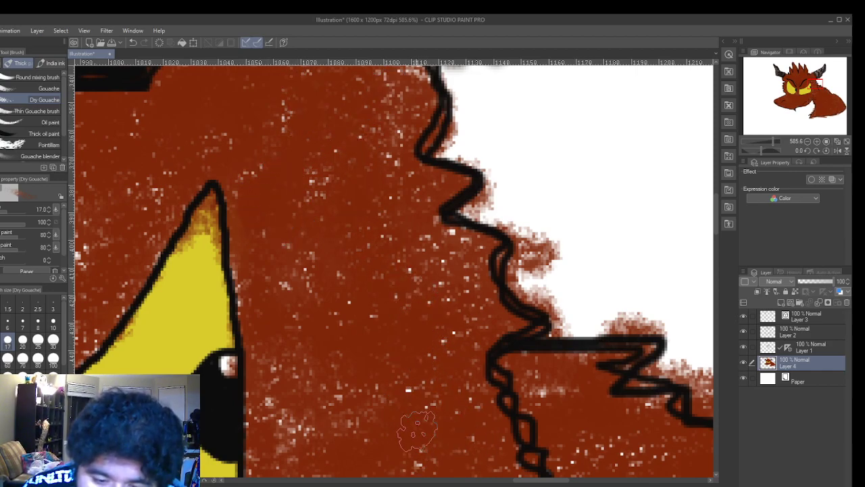
# - Fill the inside of both nostril outlines on the snout with black
pyautogui.moveTo(717, 232); pyautogui.dragTo(716, 269)
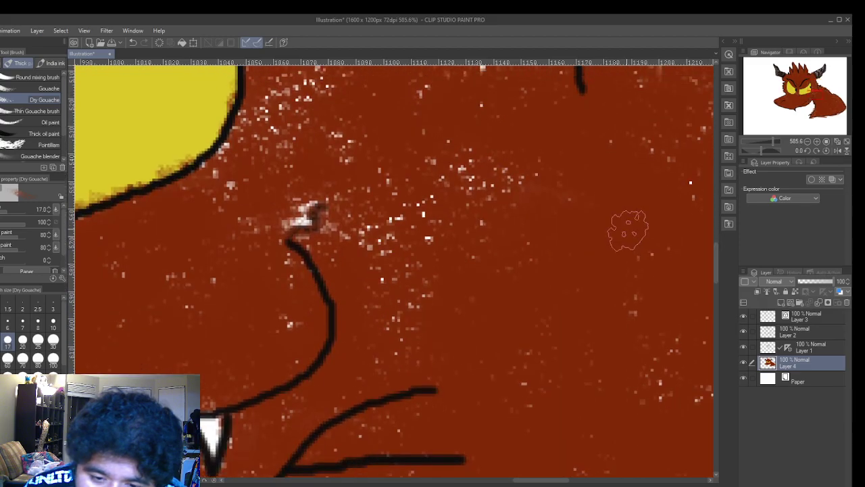
pyautogui.scroll(-3, 622, 230)
pyautogui.scroll(-5, 613, 231)
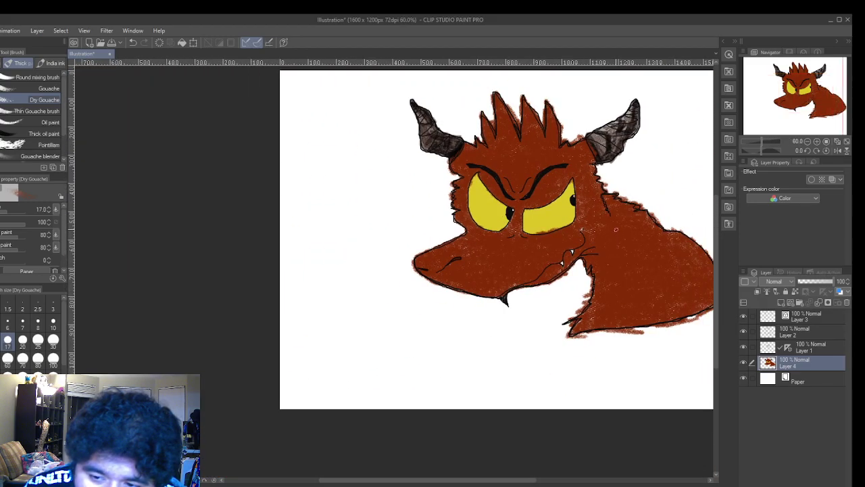
pyautogui.moveTo(449, 482); pyautogui.dragTo(494, 482)
pyautogui.scroll(4, 503, 244)
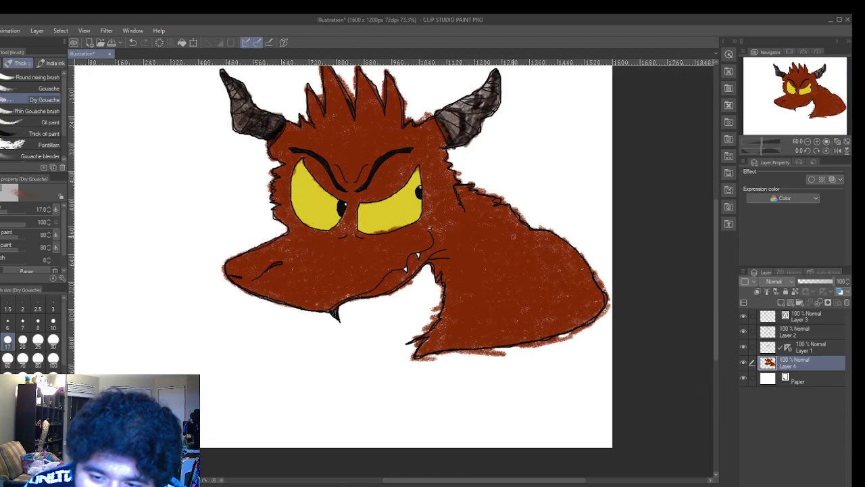
pyautogui.moveTo(717, 248); pyautogui.dragTo(716, 233)
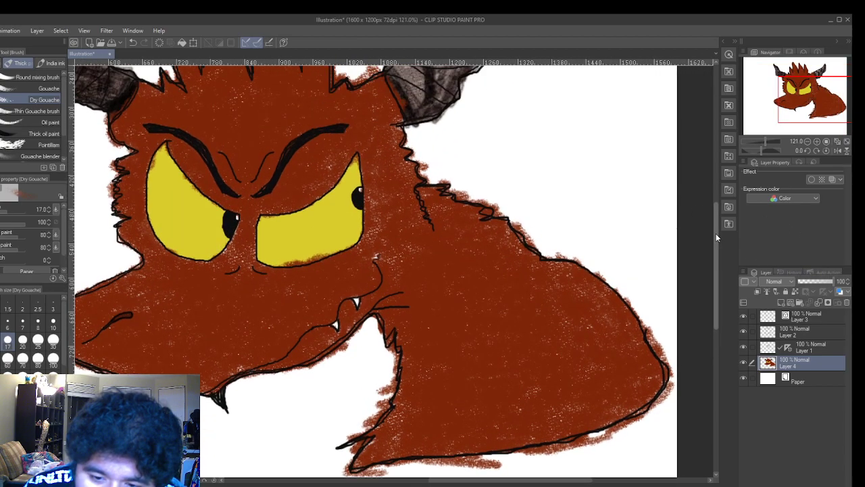
pyautogui.moveTo(535, 481); pyautogui.dragTo(477, 481)
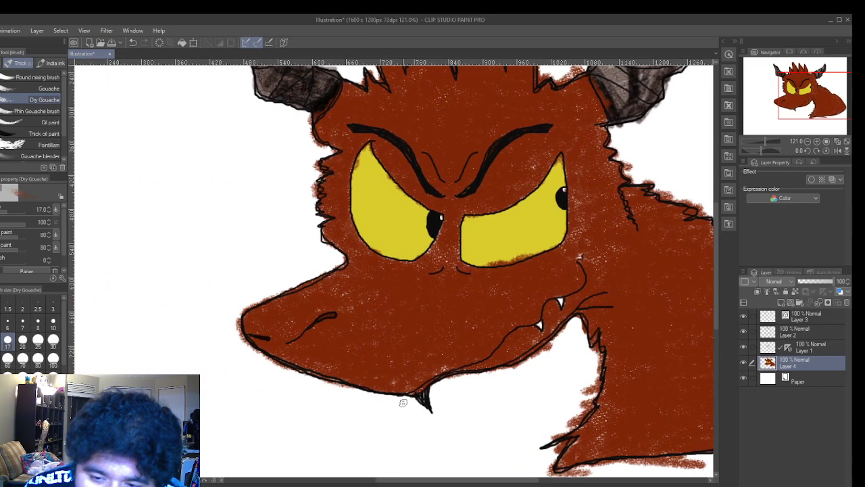
pyautogui.scroll(4, 313, 341)
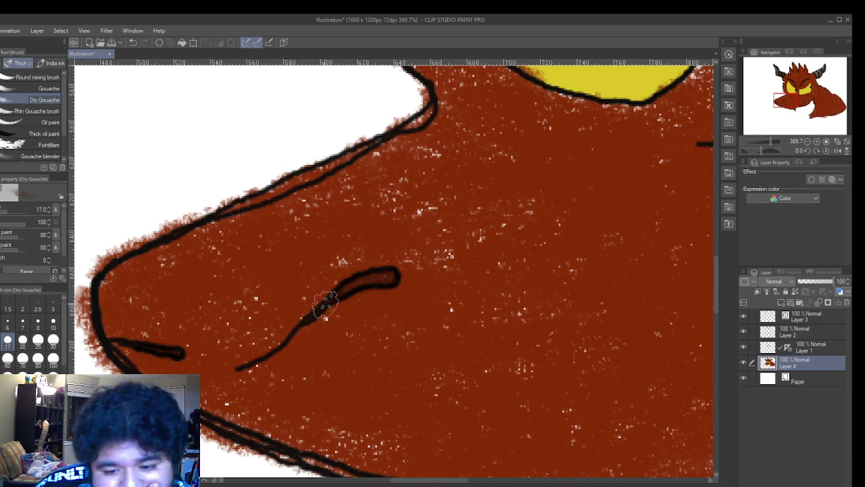
pyautogui.moveTo(324, 309)
pyautogui.mouseDown()
pyautogui.moveTo(389, 276)
pyautogui.moveTo(346, 292)
pyautogui.moveTo(383, 277)
pyautogui.moveTo(344, 293)
pyautogui.mouseUp()
pyautogui.moveTo(175, 351)
pyautogui.mouseDown()
pyautogui.moveTo(139, 345)
pyautogui.moveTo(169, 351)
pyautogui.mouseUp()
# - Shade the nose bridge and forehead creases with dark brown, and the area between the right eyebrow and right eye
pyautogui.scroll(-4, 411, 309)
pyautogui.scroll(-4, 593, 322)
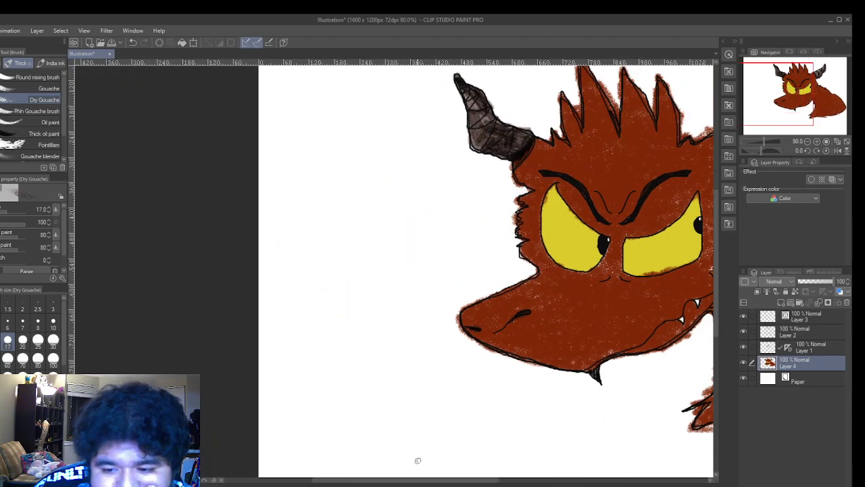
pyautogui.moveTo(317, 480); pyautogui.dragTo(415, 484)
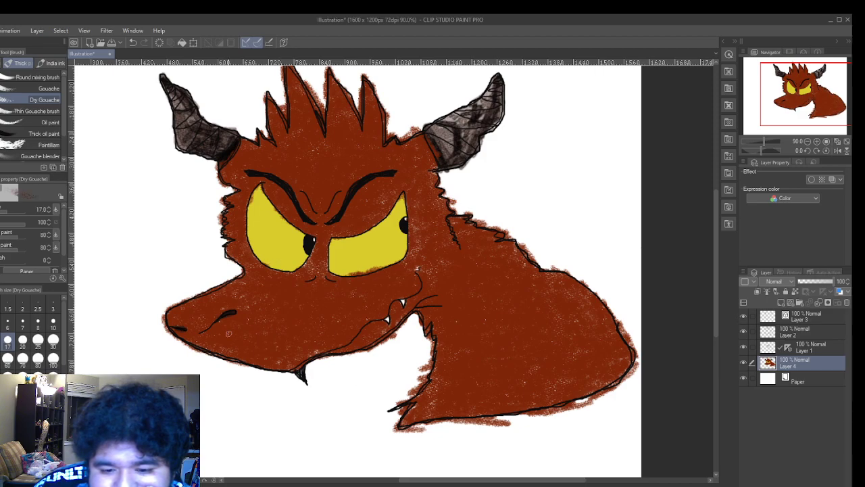
pyautogui.scroll(4, 309, 272)
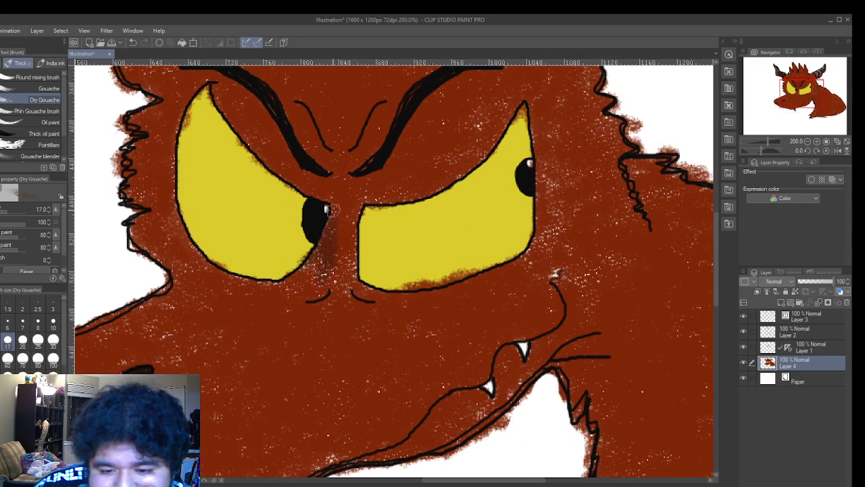
pyautogui.moveTo(359, 292); pyautogui.dragTo(349, 223)
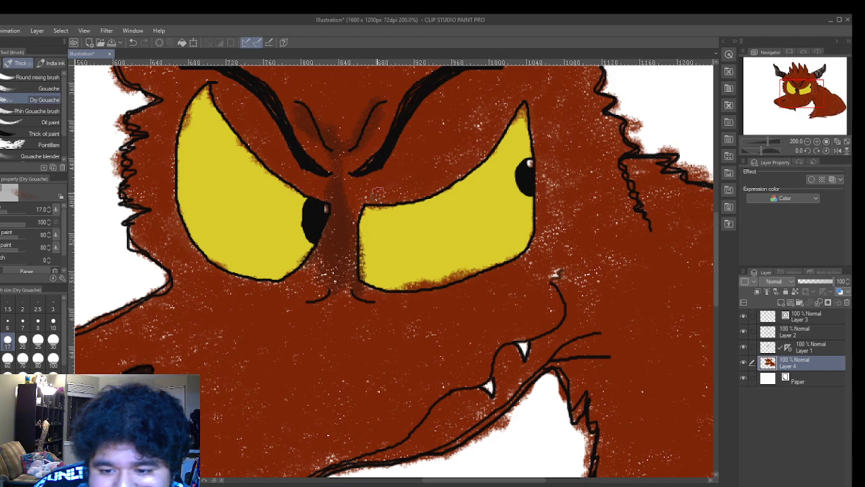
pyautogui.moveTo(376, 195); pyautogui.dragTo(449, 144)
pyautogui.moveTo(381, 184)
pyautogui.mouseDown()
pyautogui.moveTo(482, 134)
pyautogui.moveTo(497, 96)
pyautogui.moveTo(489, 130)
pyautogui.moveTo(430, 148)
pyautogui.moveTo(493, 100)
pyautogui.moveTo(412, 149)
pyautogui.moveTo(469, 115)
pyautogui.mouseUp()
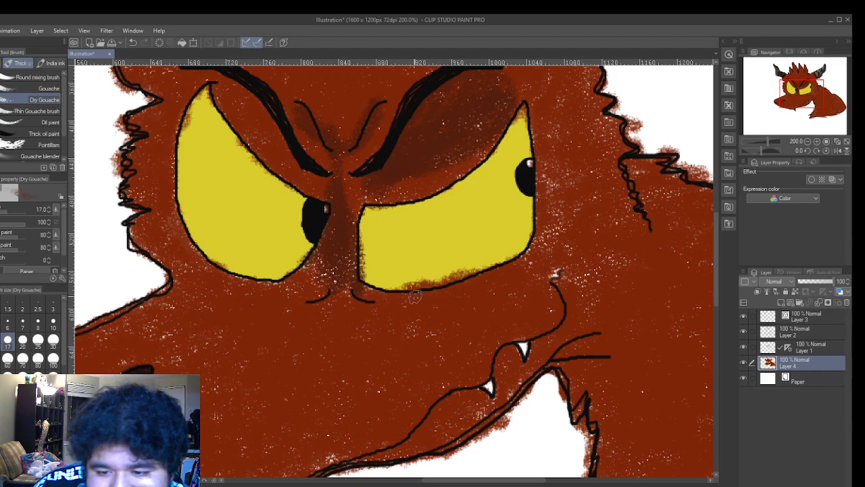
# - Shade a dark brown band beneath both eyes and the area between the left eyebrow and left eye, undoing the last stray stroke
pyautogui.moveTo(364, 290)
pyautogui.mouseDown()
pyautogui.moveTo(439, 311)
pyautogui.moveTo(486, 299)
pyautogui.moveTo(544, 260)
pyautogui.moveTo(406, 308)
pyautogui.moveTo(515, 289)
pyautogui.moveTo(492, 279)
pyautogui.moveTo(424, 307)
pyautogui.moveTo(501, 275)
pyautogui.moveTo(371, 297)
pyautogui.moveTo(467, 302)
pyautogui.moveTo(534, 271)
pyautogui.moveTo(521, 291)
pyautogui.moveTo(460, 324)
pyautogui.moveTo(517, 292)
pyautogui.moveTo(411, 328)
pyautogui.moveTo(364, 325)
pyautogui.moveTo(396, 323)
pyautogui.moveTo(269, 311)
pyautogui.moveTo(428, 321)
pyautogui.moveTo(282, 310)
pyautogui.moveTo(355, 305)
pyautogui.moveTo(293, 297)
pyautogui.moveTo(315, 267)
pyautogui.moveTo(283, 305)
pyautogui.moveTo(308, 271)
pyautogui.moveTo(271, 303)
pyautogui.moveTo(217, 302)
pyautogui.moveTo(241, 294)
pyautogui.moveTo(292, 303)
pyautogui.moveTo(204, 282)
pyautogui.moveTo(179, 252)
pyautogui.moveTo(227, 281)
pyautogui.moveTo(276, 291)
pyautogui.moveTo(227, 278)
pyautogui.moveTo(171, 234)
pyautogui.moveTo(215, 269)
pyautogui.moveTo(194, 260)
pyautogui.moveTo(177, 217)
pyautogui.moveTo(223, 290)
pyautogui.moveTo(189, 270)
pyautogui.moveTo(249, 305)
pyautogui.moveTo(295, 303)
pyautogui.moveTo(203, 293)
pyautogui.moveTo(344, 326)
pyautogui.moveTo(398, 308)
pyautogui.moveTo(281, 307)
pyautogui.moveTo(370, 295)
pyautogui.moveTo(274, 291)
pyautogui.moveTo(325, 292)
pyautogui.moveTo(296, 280)
pyautogui.moveTo(371, 300)
pyautogui.moveTo(282, 298)
pyautogui.moveTo(247, 283)
pyautogui.mouseUp()
pyautogui.moveTo(306, 144)
pyautogui.mouseDown()
pyautogui.moveTo(224, 99)
pyautogui.moveTo(221, 90)
pyautogui.moveTo(274, 157)
pyautogui.moveTo(334, 197)
pyautogui.moveTo(262, 142)
pyautogui.moveTo(250, 100)
pyautogui.moveTo(313, 174)
pyautogui.moveTo(243, 115)
pyautogui.moveTo(235, 80)
pyautogui.moveTo(286, 161)
pyautogui.moveTo(264, 103)
pyautogui.moveTo(299, 157)
pyautogui.moveTo(220, 78)
pyautogui.moveTo(232, 122)
pyautogui.moveTo(243, 128)
pyautogui.moveTo(228, 85)
pyautogui.moveTo(272, 157)
pyautogui.moveTo(334, 200)
pyautogui.moveTo(458, 160)
pyautogui.moveTo(393, 187)
pyautogui.moveTo(443, 162)
pyautogui.moveTo(424, 186)
pyautogui.moveTo(347, 202)
pyautogui.moveTo(360, 177)
pyautogui.moveTo(356, 188)
pyautogui.moveTo(369, 191)
pyautogui.moveTo(464, 176)
pyautogui.moveTo(481, 154)
pyautogui.moveTo(423, 185)
pyautogui.mouseUp()
pyautogui.click(134, 42)
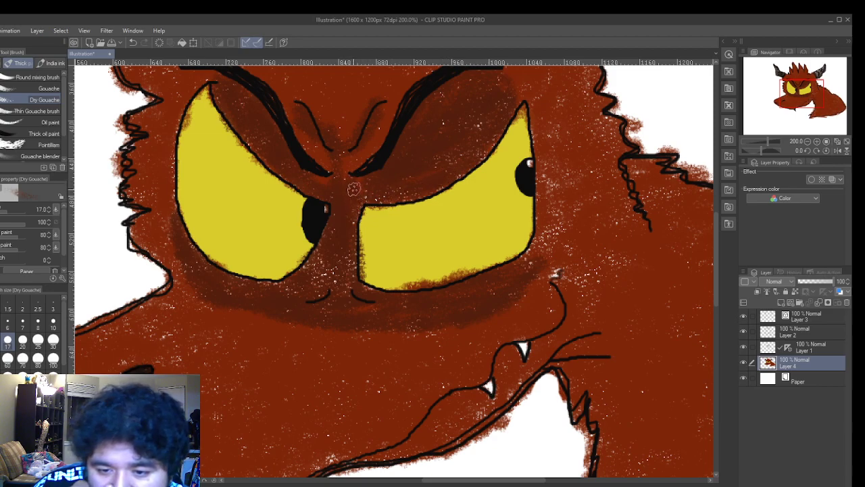
# - Undo the dark stroke beside the right eye, and shade the outer edges of both eyes with dark brown
pyautogui.scroll(-3, 387, 181)
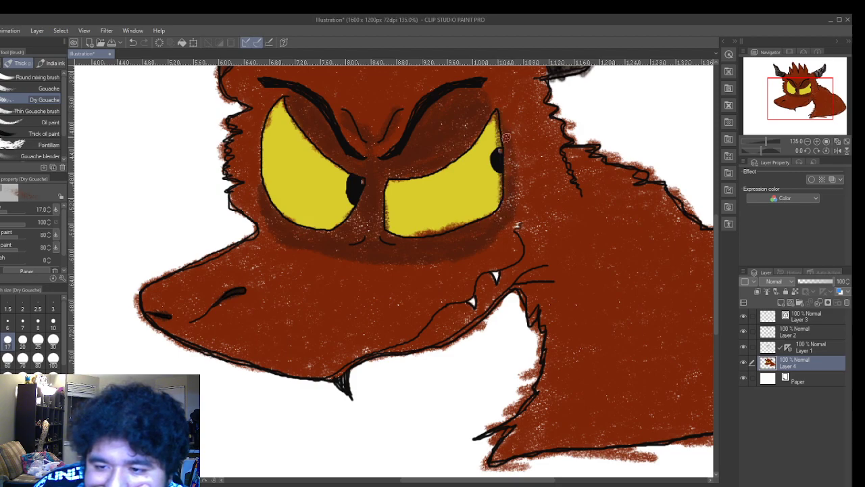
pyautogui.click(135, 44)
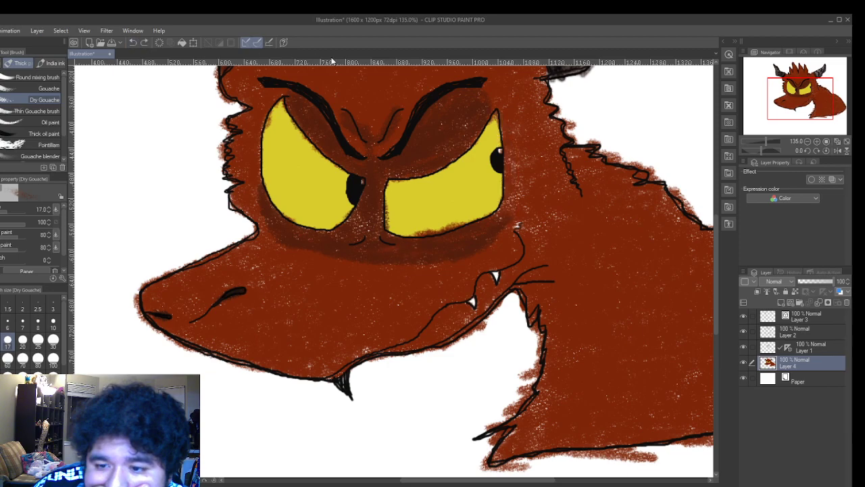
pyautogui.scroll(2, 523, 194)
pyautogui.moveTo(503, 105)
pyautogui.mouseDown()
pyautogui.moveTo(497, 95)
pyautogui.moveTo(505, 217)
pyautogui.mouseUp()
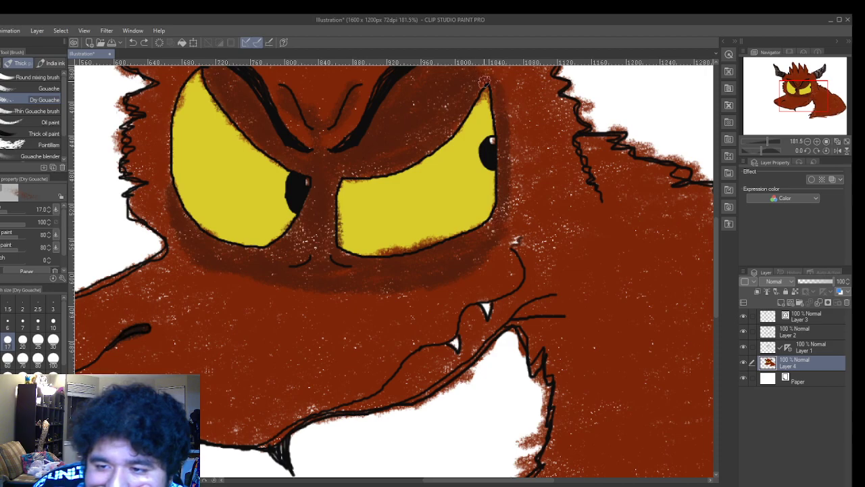
pyautogui.scroll(-5, 441, 79)
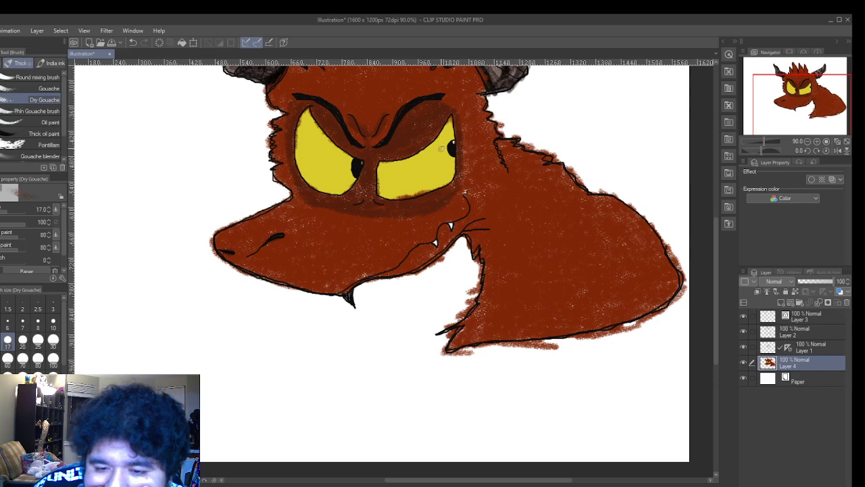
# - Shade the lower jaw and the front edge of the neck down to the chest tip with dark brown
pyautogui.hotkey('ctrl', '+')
pyautogui.hotkey('ctrl', '+')
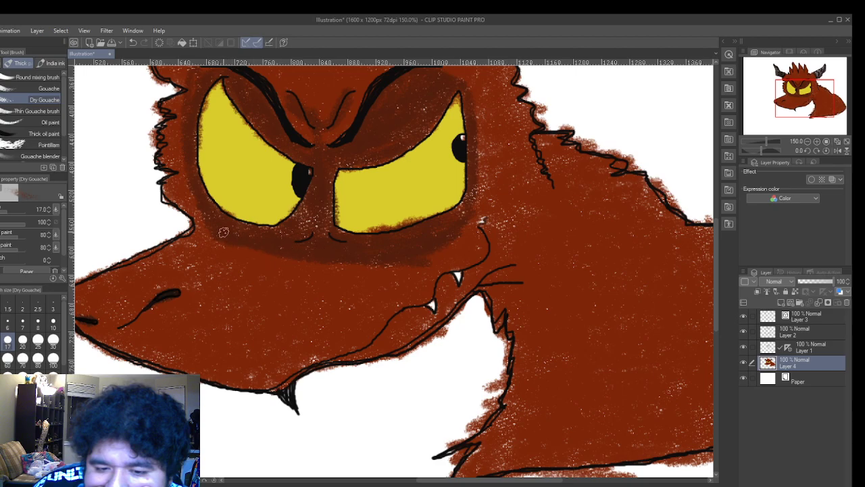
pyautogui.scroll(2, 348, 352)
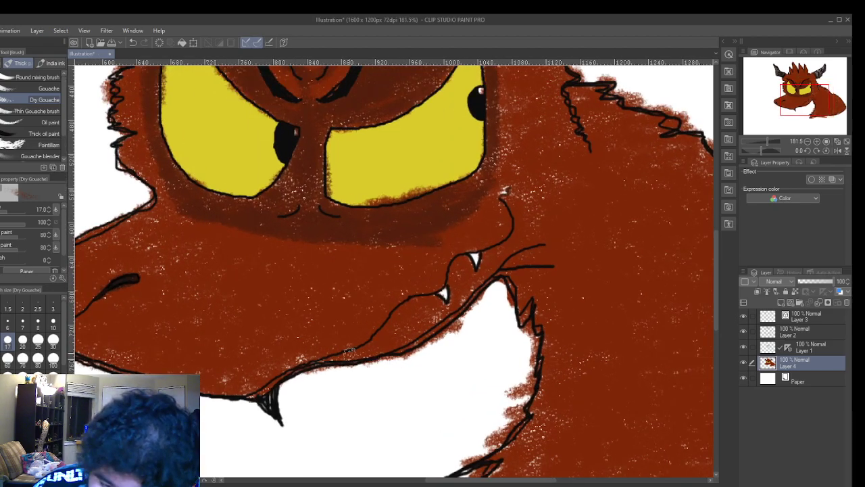
pyautogui.moveTo(348, 352)
pyautogui.mouseDown()
pyautogui.moveTo(424, 337)
pyautogui.moveTo(501, 283)
pyautogui.moveTo(518, 304)
pyautogui.moveTo(524, 334)
pyautogui.moveTo(529, 311)
pyautogui.moveTo(550, 350)
pyautogui.moveTo(549, 391)
pyautogui.moveTo(539, 393)
pyautogui.moveTo(506, 466)
pyautogui.moveTo(494, 458)
pyautogui.moveTo(514, 441)
pyautogui.moveTo(493, 469)
pyautogui.mouseUp()
# - Shade along the body's bottom outline and rounded rear end with dark brown, continuing up to the back of the neck
pyautogui.scroll(-5, 589, 415)
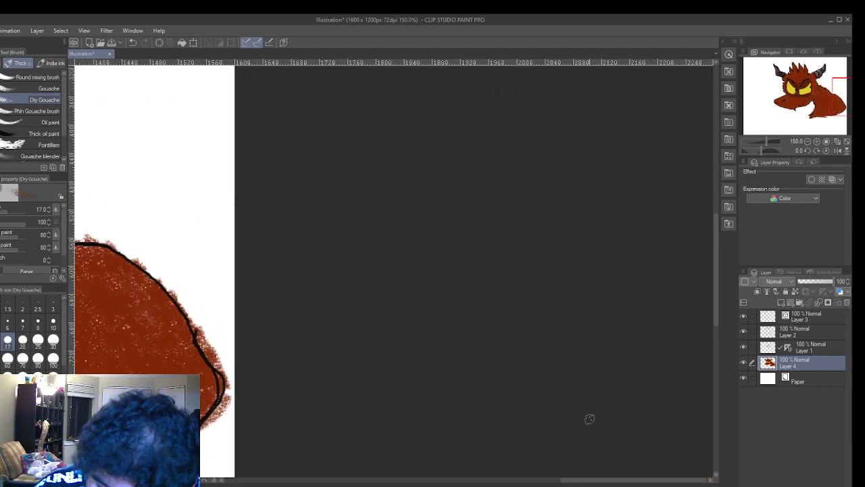
pyautogui.scroll(2, 589, 415)
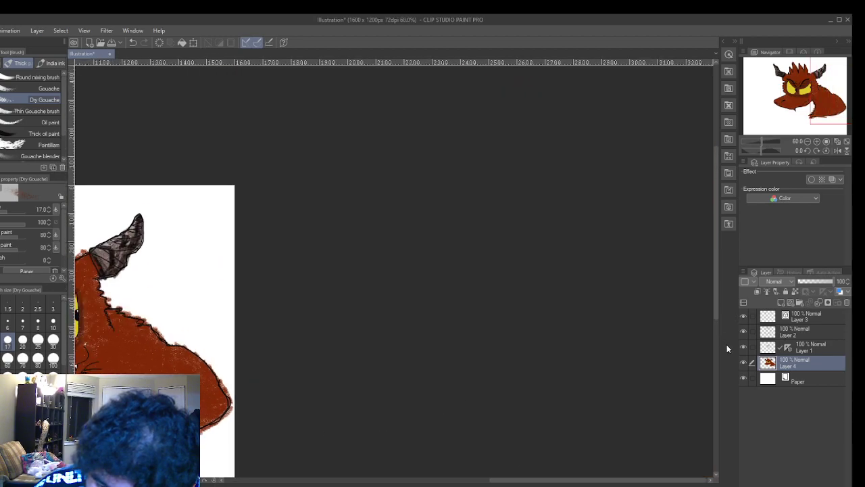
pyautogui.moveTo(626, 481); pyautogui.dragTo(338, 482)
pyautogui.moveTo(422, 482); pyautogui.dragTo(586, 481)
pyautogui.scroll(2, 319, 432)
pyautogui.scroll(2, 317, 433)
pyautogui.moveTo(331, 460)
pyautogui.mouseDown()
pyautogui.moveTo(510, 452)
pyautogui.moveTo(622, 406)
pyautogui.mouseUp()
pyautogui.moveTo(577, 423)
pyautogui.mouseDown()
pyautogui.moveTo(644, 374)
pyautogui.moveTo(599, 416)
pyautogui.moveTo(644, 367)
pyautogui.moveTo(616, 305)
pyautogui.moveTo(632, 331)
pyautogui.moveTo(625, 315)
pyautogui.moveTo(584, 266)
pyautogui.moveTo(608, 278)
pyautogui.moveTo(481, 214)
pyautogui.moveTo(504, 226)
pyautogui.moveTo(454, 183)
pyautogui.moveTo(376, 159)
pyautogui.moveTo(412, 166)
pyautogui.mouseUp()
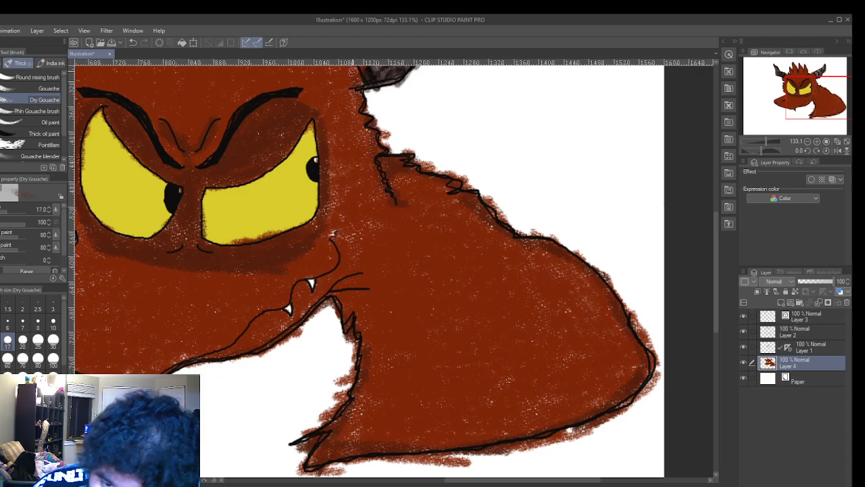
# - Add dark brown shading to the hair spikes, the forehead and the top of the snout
pyautogui.scroll(-3, 289, 292)
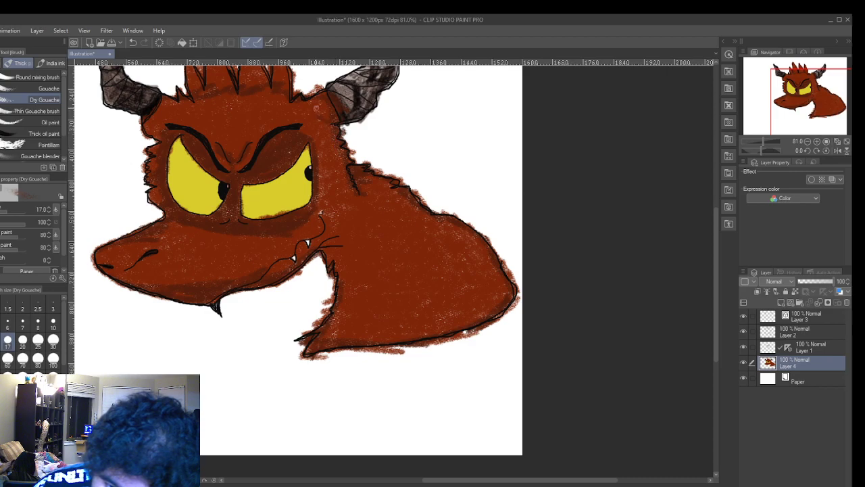
pyautogui.scroll(-3, 273, 128)
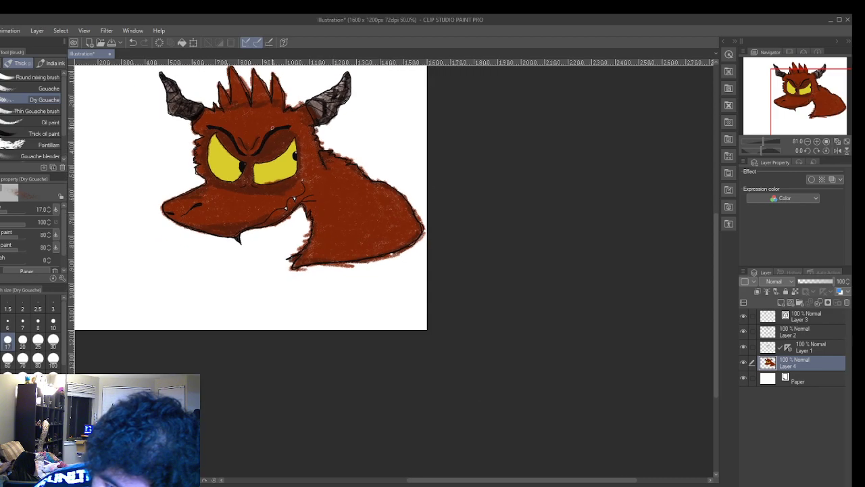
pyautogui.scroll(4, 211, 98)
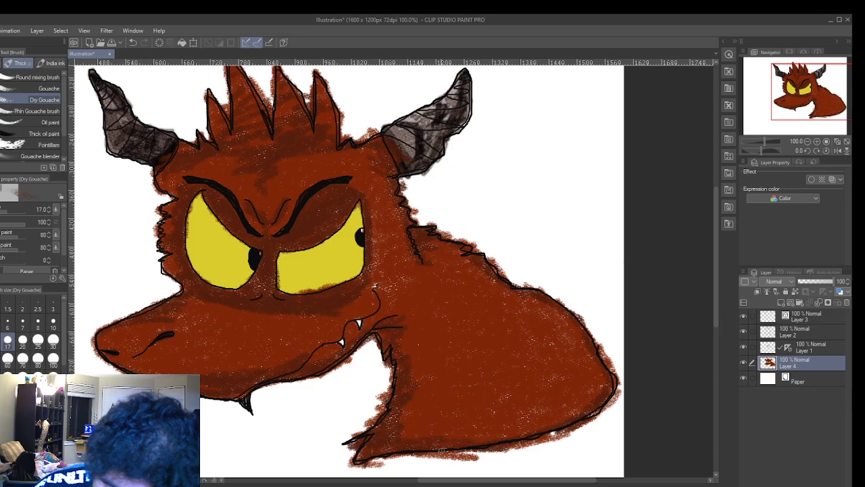
# - Hatch dark brown zigzag fur strokes along the upper back, from the neck to the rounded rear end
pyautogui.moveTo(499, 436)
pyautogui.mouseDown()
pyautogui.moveTo(553, 406)
pyautogui.moveTo(512, 426)
pyautogui.moveTo(525, 434)
pyautogui.moveTo(582, 388)
pyautogui.moveTo(560, 405)
pyautogui.moveTo(600, 335)
pyautogui.moveTo(545, 378)
pyautogui.moveTo(554, 372)
pyautogui.moveTo(558, 313)
pyautogui.moveTo(504, 379)
pyautogui.moveTo(521, 295)
pyautogui.moveTo(511, 317)
pyautogui.moveTo(508, 292)
pyautogui.moveTo(493, 331)
pyautogui.moveTo(478, 270)
pyautogui.moveTo(468, 262)
pyautogui.moveTo(460, 301)
pyautogui.moveTo(440, 242)
pyautogui.moveTo(439, 267)
pyautogui.mouseUp()
pyautogui.moveTo(480, 301)
pyautogui.mouseDown()
pyautogui.moveTo(553, 324)
pyautogui.moveTo(553, 337)
pyautogui.moveTo(580, 338)
pyautogui.moveTo(569, 366)
pyautogui.mouseUp()
pyautogui.moveTo(548, 315); pyautogui.dragTo(553, 302)
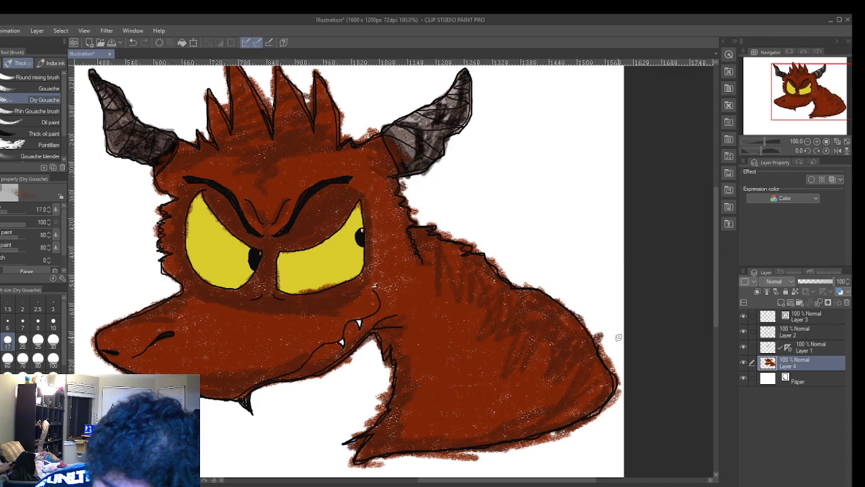
# - Erase the reddish-brown overspill beneath the body's bottom outline with the Hard eraser at size 25
pyautogui.scroll(-2, 528, 306)
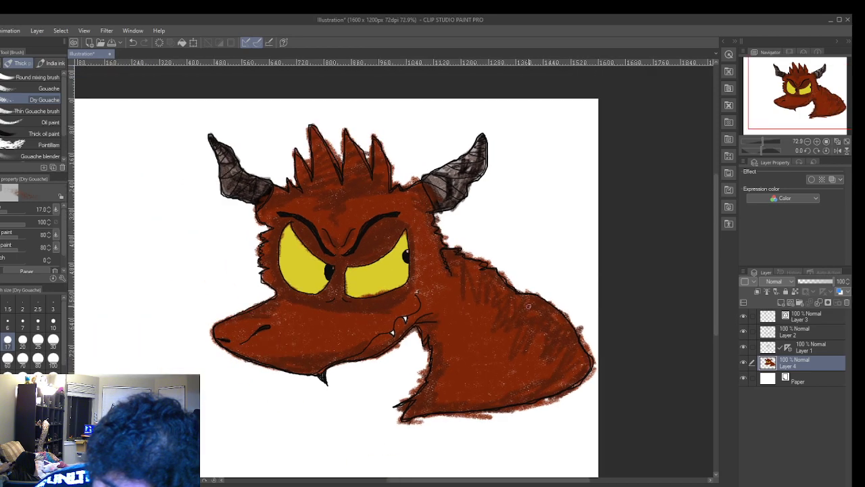
pyautogui.scroll(-1, 529, 306)
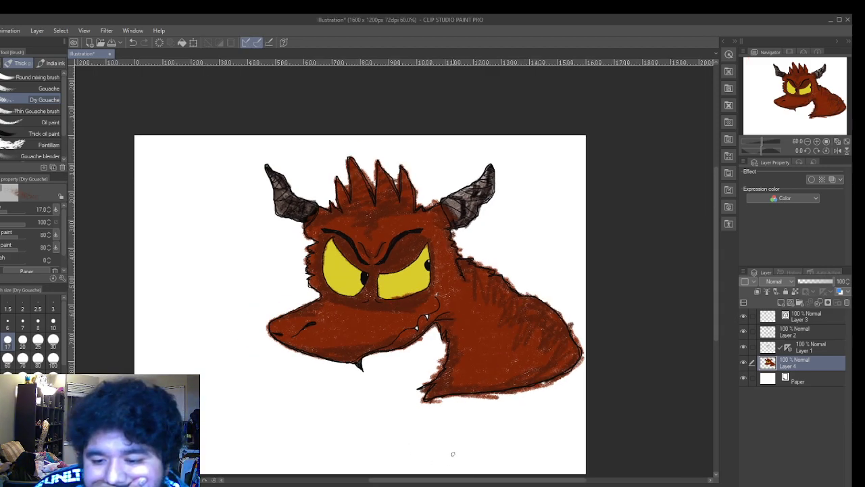
pyautogui.moveTo(479, 484); pyautogui.dragTo(507, 484)
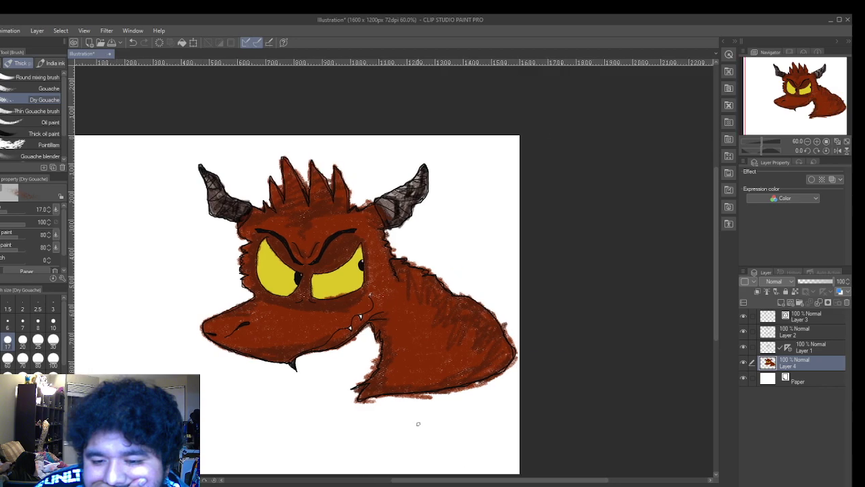
pyautogui.scroll(2, 417, 422)
pyautogui.scroll(2, 416, 422)
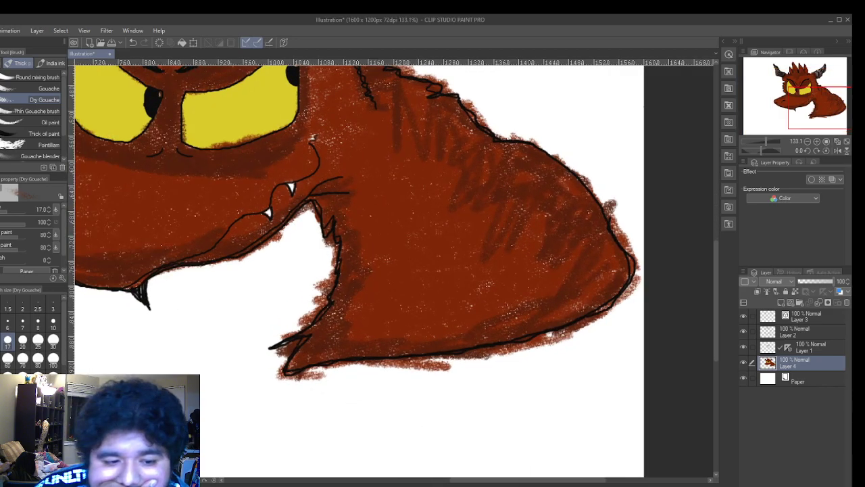
pyautogui.press('e')
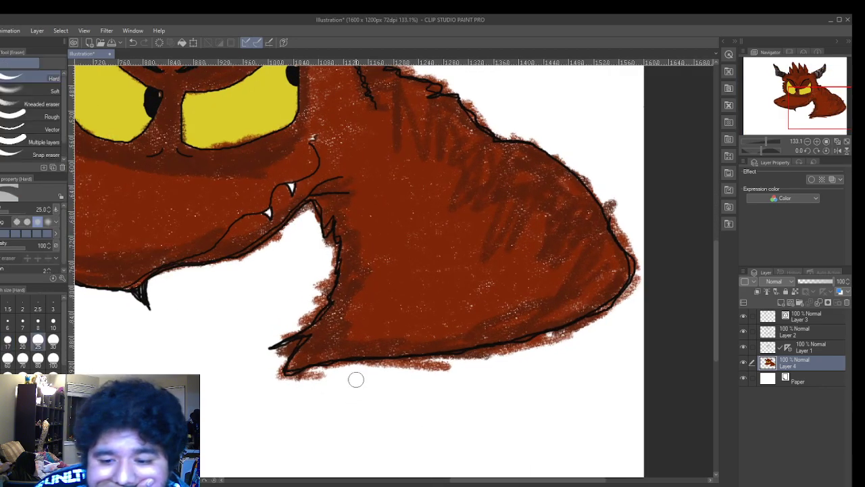
pyautogui.moveTo(443, 371)
pyautogui.mouseDown()
pyautogui.moveTo(386, 375)
pyautogui.moveTo(466, 373)
pyautogui.moveTo(402, 381)
pyautogui.moveTo(549, 358)
pyautogui.moveTo(596, 333)
pyautogui.moveTo(475, 361)
pyautogui.mouseUp()
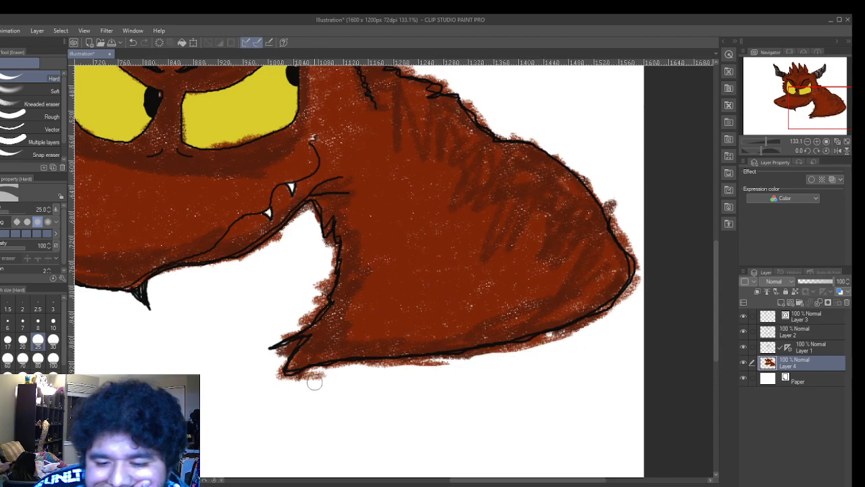
# - Examine the whole creature drawing for remaining flaws, including a close look at the white highlight in the narrower eye's pupil
pyautogui.scroll(-3, 448, 399)
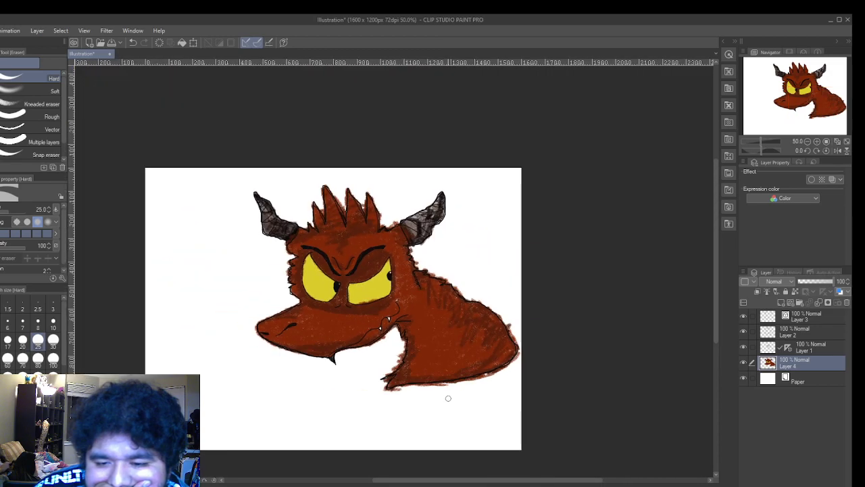
pyautogui.scroll(2, 448, 398)
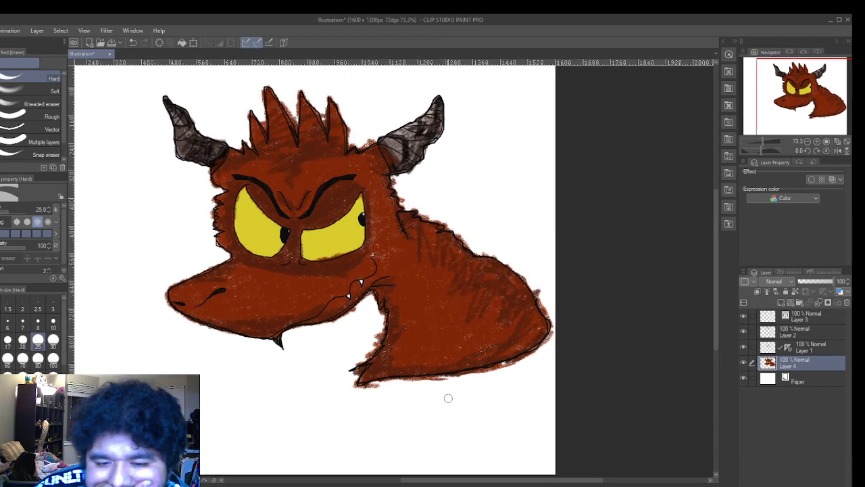
pyautogui.scroll(1, 448, 398)
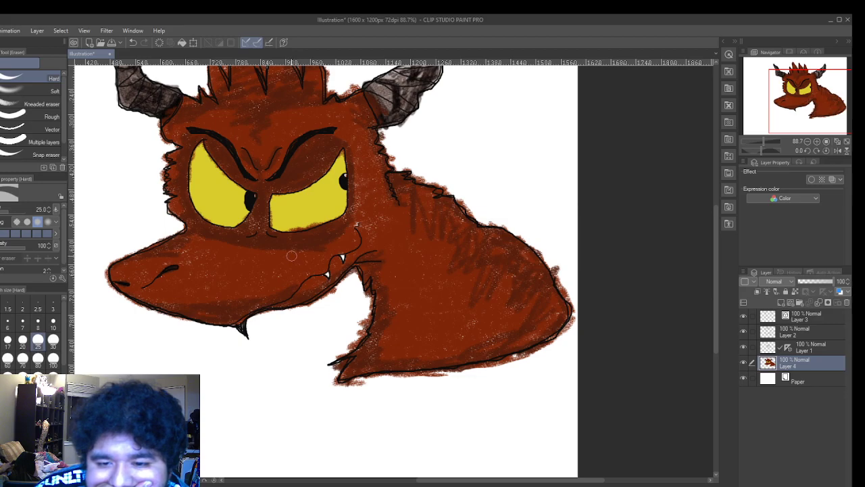
pyautogui.scroll(5, 383, 162)
pyautogui.scroll(7, 383, 162)
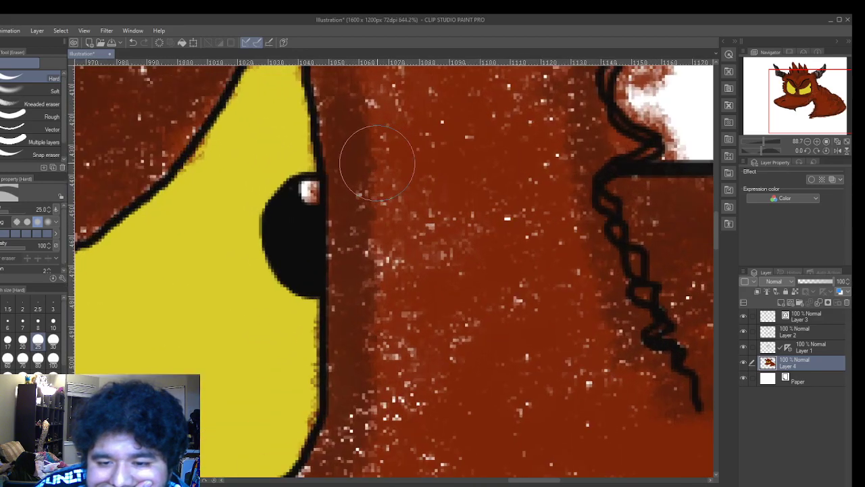
pyautogui.scroll(2, 265, 196)
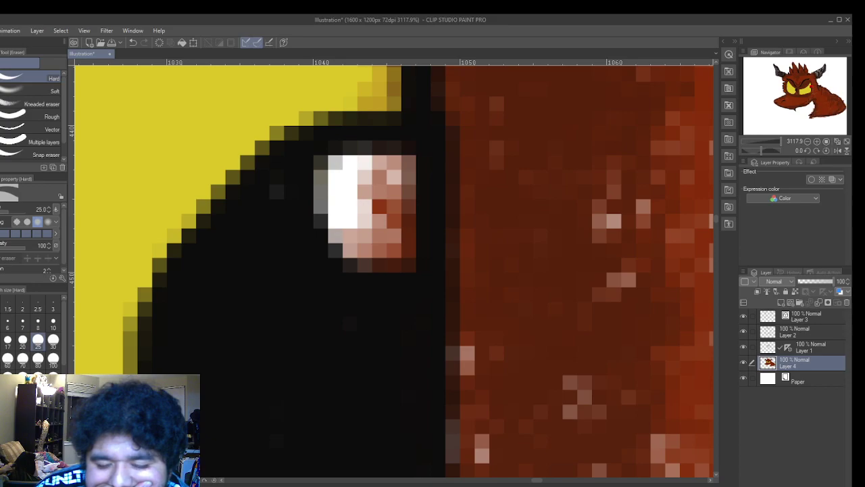
pyautogui.scroll(-7, 329, 319)
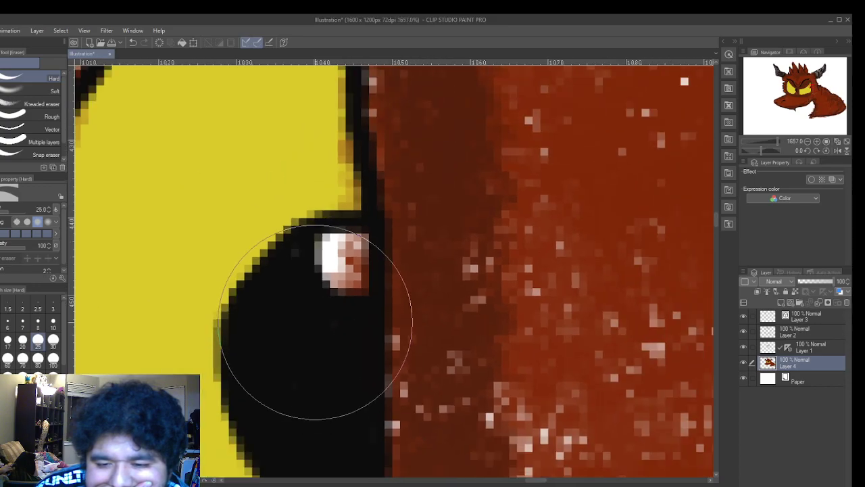
pyautogui.scroll(-3, 149, 342)
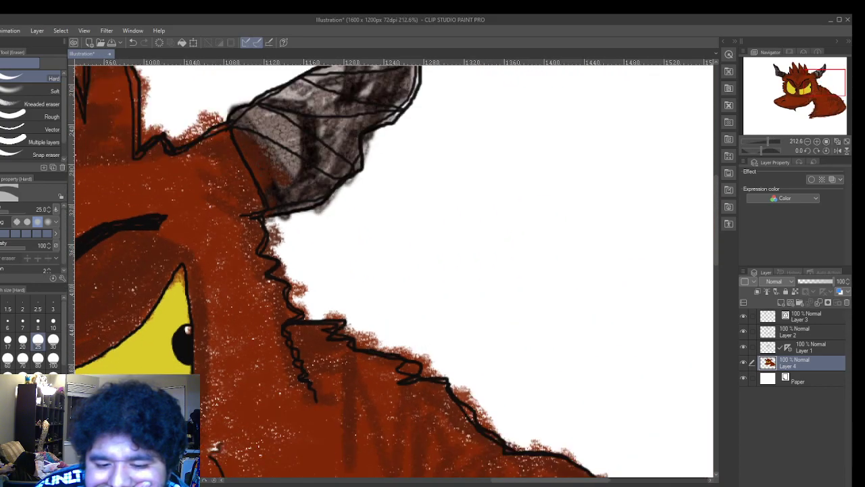
pyautogui.moveTo(507, 485); pyautogui.dragTo(435, 482)
pyautogui.scroll(-5, 492, 443)
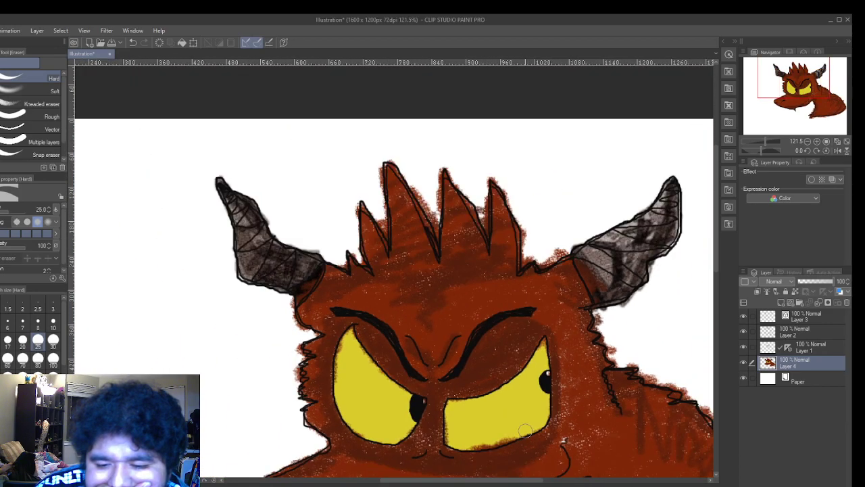
pyautogui.scroll(-3, 480, 461)
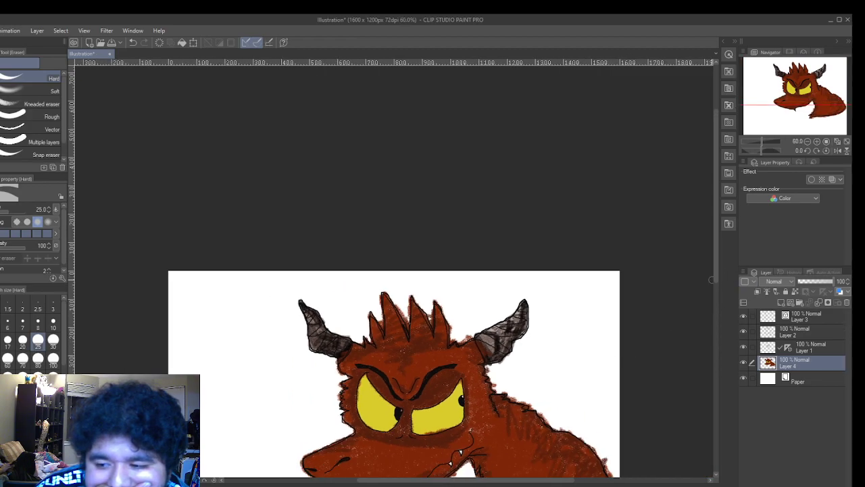
pyautogui.moveTo(716, 273); pyautogui.dragTo(715, 325)
pyautogui.scroll(3, 535, 277)
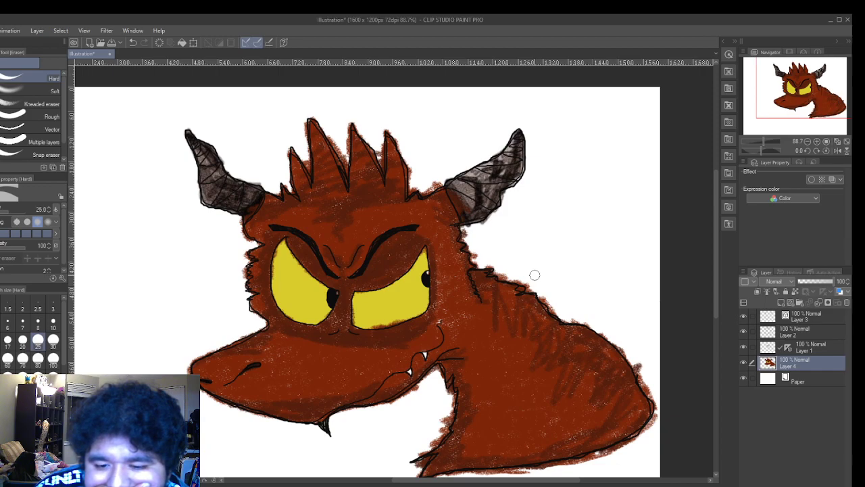
pyautogui.scroll(-2, 534, 276)
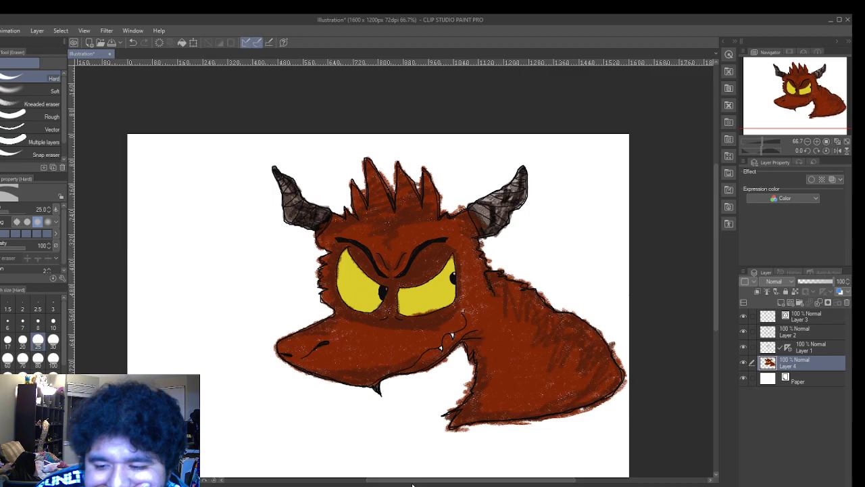
pyautogui.moveTo(451, 480); pyautogui.dragTo(463, 480)
pyautogui.scroll(-1, 521, 429)
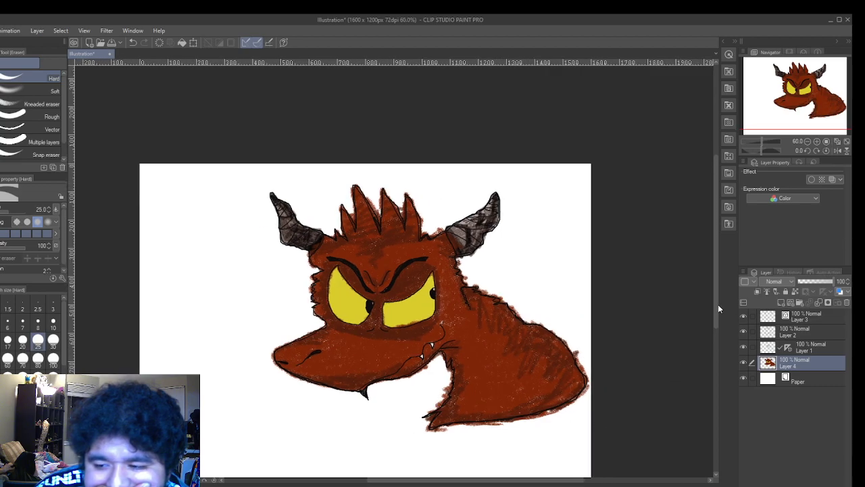
pyautogui.moveTo(717, 314); pyautogui.dragTo(716, 326)
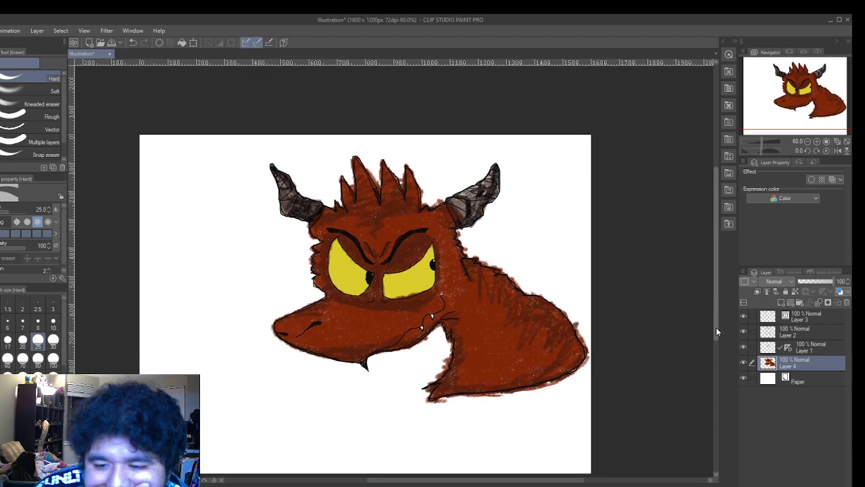
pyautogui.scroll(3, 467, 354)
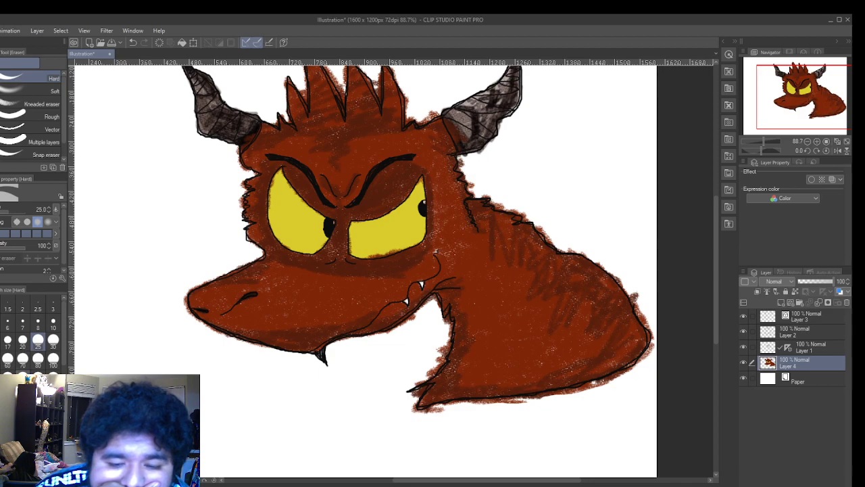
# - Sign the artist's handle in red with the G-pen at size 5 in the blank area below the snout
pyautogui.scroll(5, 195, 343)
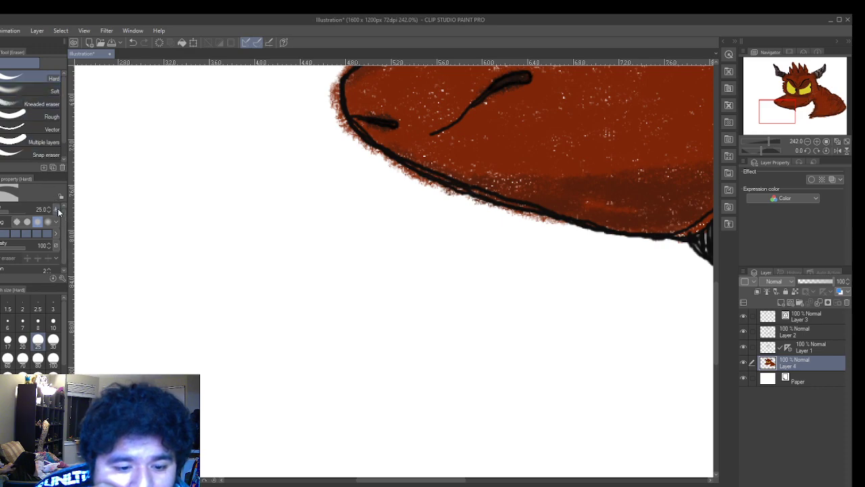
pyautogui.click(11, 328)
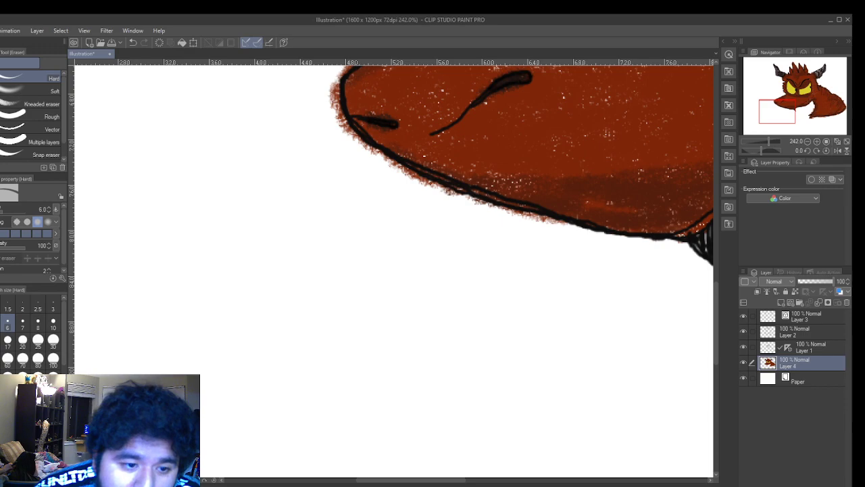
pyautogui.press('p')
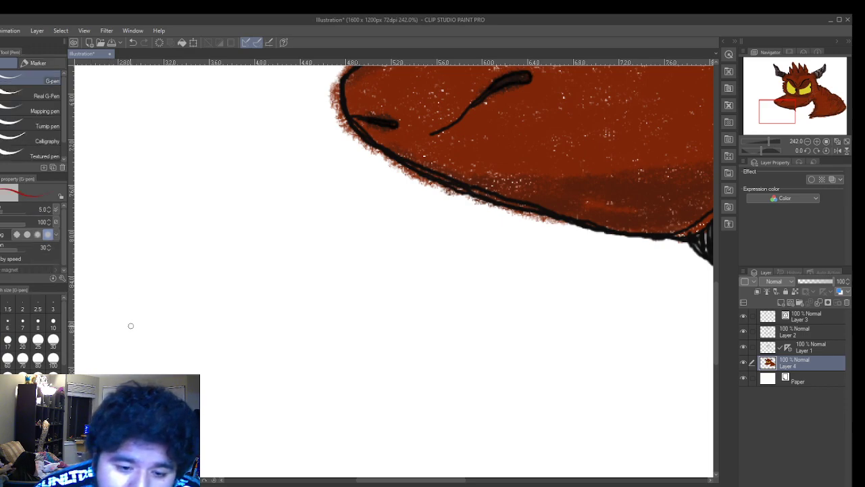
pyautogui.moveTo(130, 327); pyautogui.dragTo(135, 335)
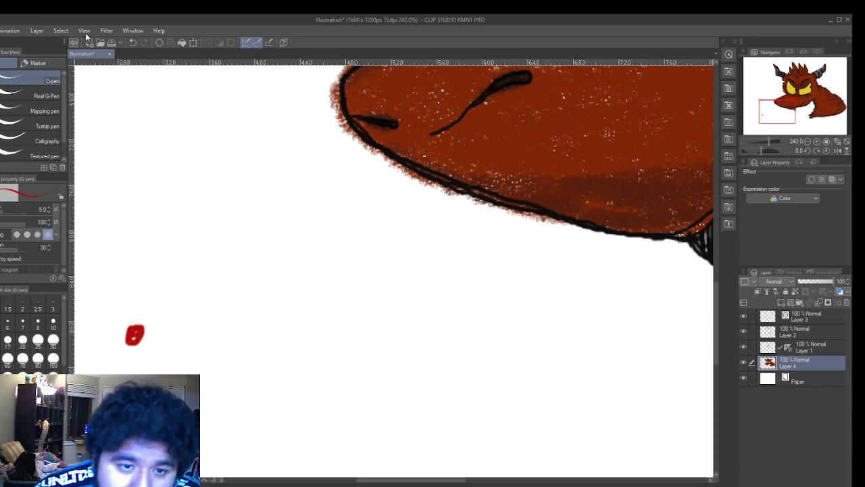
pyautogui.click(133, 42)
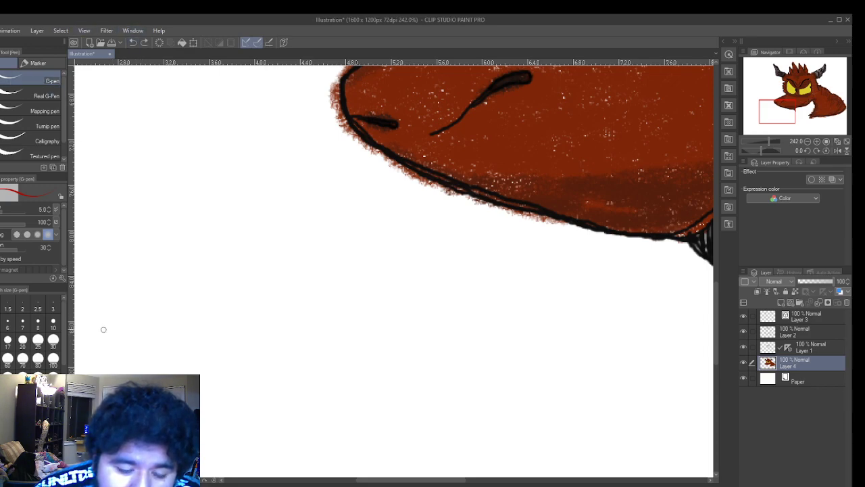
pyautogui.moveTo(106, 343)
pyautogui.mouseDown()
pyautogui.moveTo(102, 359)
pyautogui.moveTo(130, 326)
pyautogui.moveTo(108, 368)
pyautogui.moveTo(123, 346)
pyautogui.moveTo(111, 357)
pyautogui.moveTo(123, 359)
pyautogui.moveTo(121, 350)
pyautogui.mouseUp()
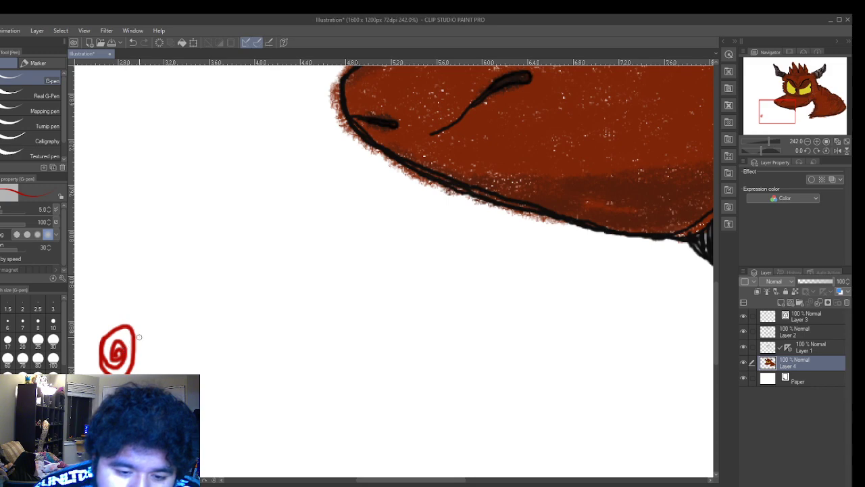
pyautogui.moveTo(141, 335)
pyautogui.mouseDown()
pyautogui.moveTo(150, 372)
pyautogui.moveTo(157, 357)
pyautogui.moveTo(169, 371)
pyautogui.moveTo(167, 337)
pyautogui.moveTo(186, 362)
pyautogui.moveTo(184, 355)
pyautogui.moveTo(184, 374)
pyautogui.moveTo(193, 355)
pyautogui.moveTo(209, 361)
pyautogui.moveTo(207, 353)
pyautogui.moveTo(209, 372)
pyautogui.moveTo(226, 359)
pyautogui.moveTo(242, 379)
pyautogui.moveTo(240, 358)
pyautogui.moveTo(262, 372)
pyautogui.moveTo(267, 345)
pyautogui.moveTo(273, 380)
pyautogui.mouseUp()
pyautogui.moveTo(285, 342); pyautogui.dragTo(278, 363)
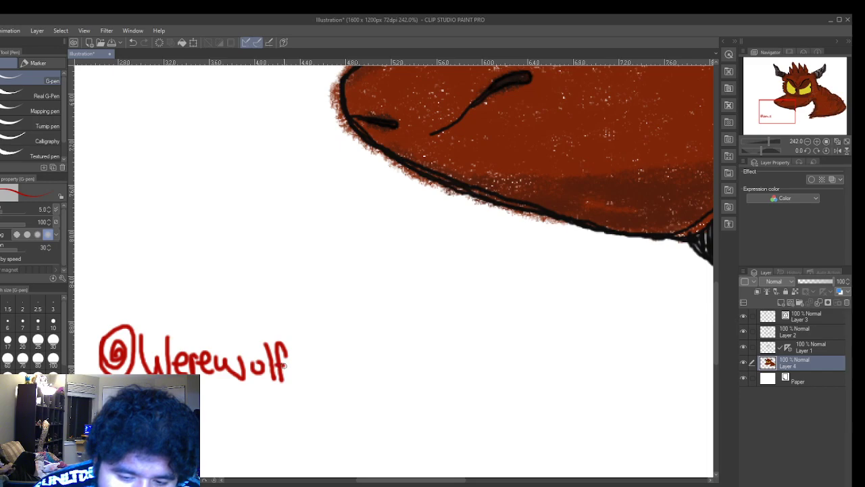
pyautogui.moveTo(296, 376)
pyautogui.mouseDown()
pyautogui.moveTo(304, 371)
pyautogui.moveTo(300, 343)
pyautogui.mouseUp()
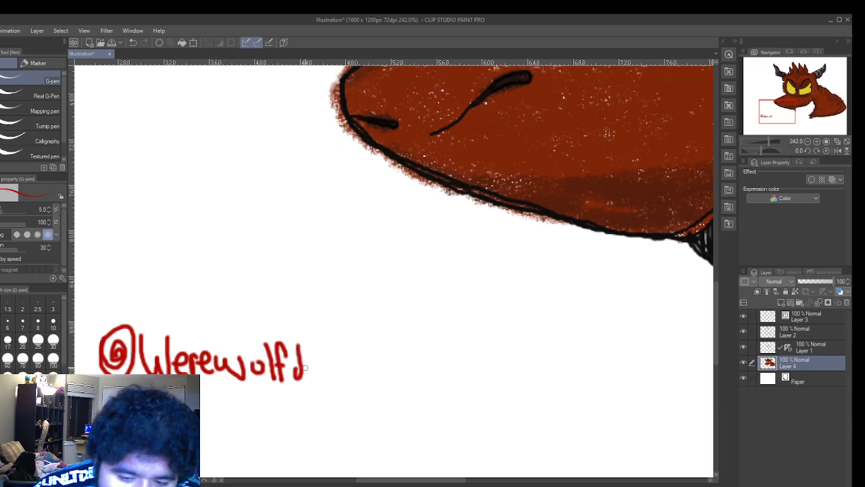
pyautogui.moveTo(312, 374)
pyautogui.mouseDown()
pyautogui.moveTo(316, 365)
pyautogui.moveTo(324, 377)
pyautogui.moveTo(325, 342)
pyautogui.moveTo(329, 365)
pyautogui.mouseUp()
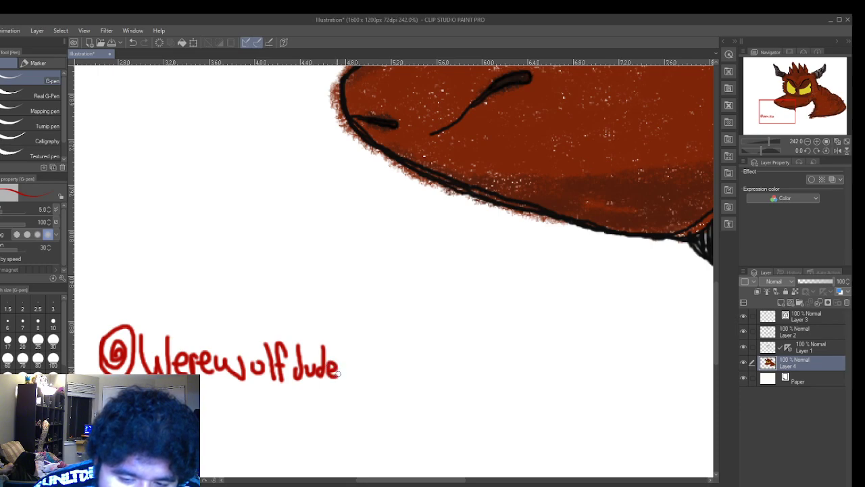
pyautogui.moveTo(342, 378)
pyautogui.mouseDown()
pyautogui.moveTo(341, 366)
pyautogui.moveTo(351, 367)
pyautogui.mouseUp()
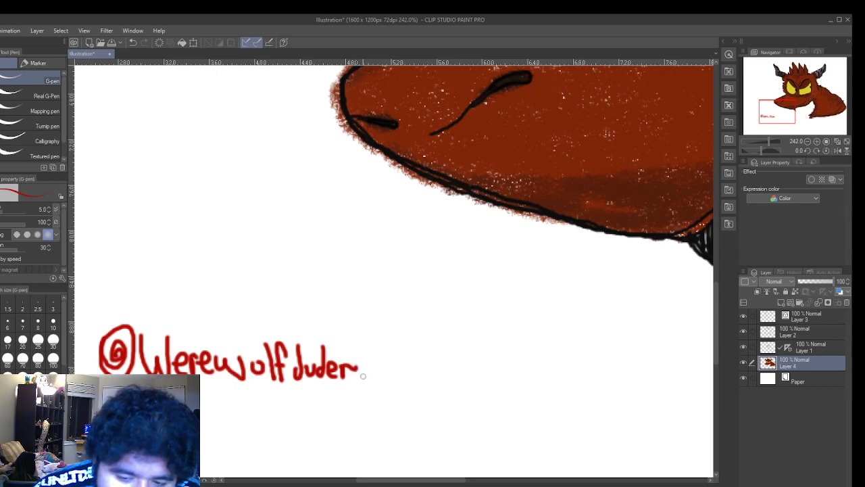
# - Add the year '21 in red after the signature and check the whole signed drawing
pyautogui.moveTo(378, 331)
pyautogui.mouseDown()
pyautogui.moveTo(403, 334)
pyautogui.moveTo(393, 349)
pyautogui.moveTo(414, 350)
pyautogui.moveTo(422, 357)
pyautogui.mouseUp()
pyautogui.click(387, 333)
pyautogui.scroll(-1, 496, 357)
pyautogui.scroll(-4, 496, 357)
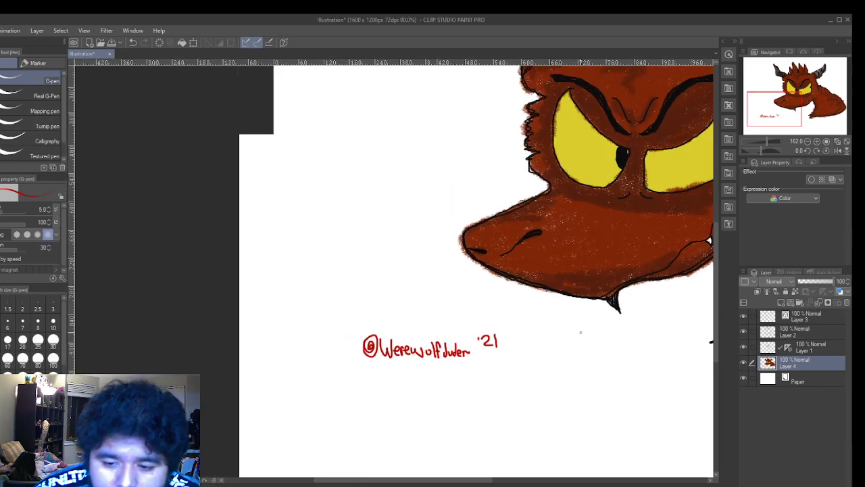
pyautogui.moveTo(396, 480); pyautogui.dragTo(472, 480)
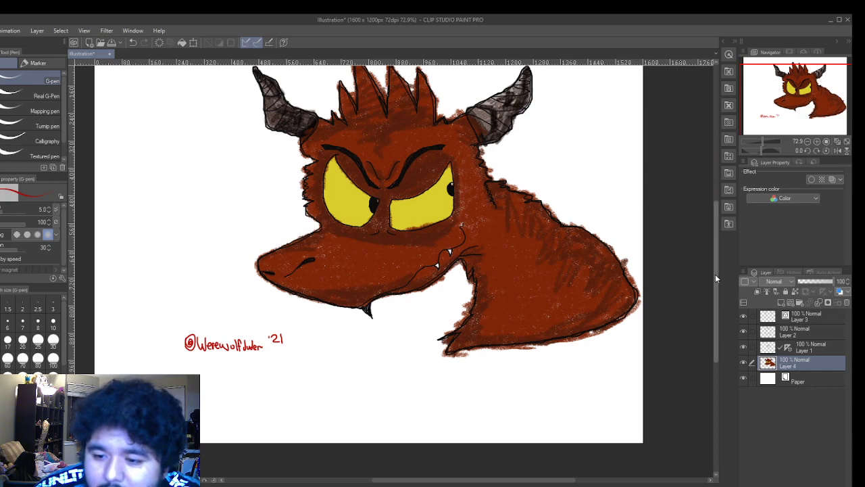
pyautogui.moveTo(715, 273); pyautogui.dragTo(718, 260)
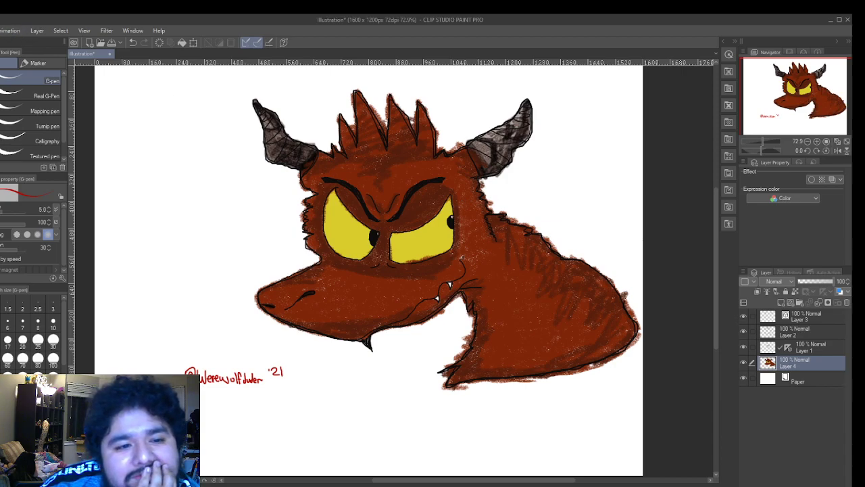
# - Save the illustration as "Gremlin named Benji" in CLIP STUDIO FORMAT in the Redbone folder
pyautogui.hotkey('alt', 'f')
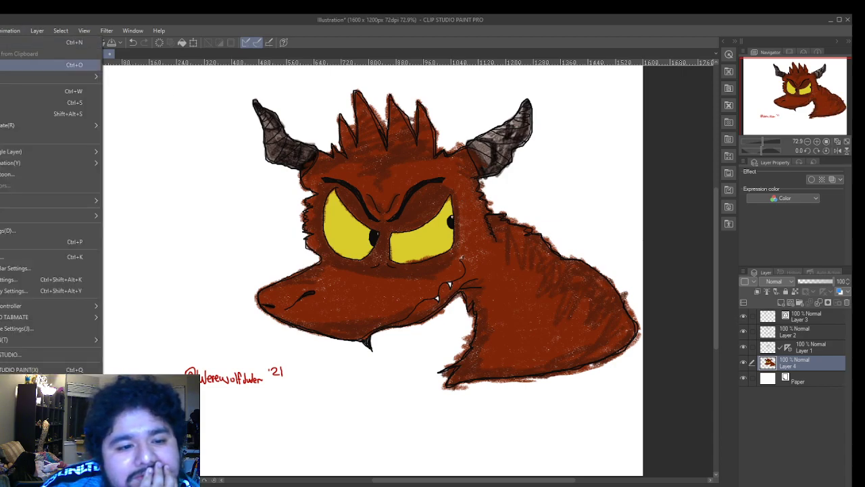
pyautogui.click(2, 113)
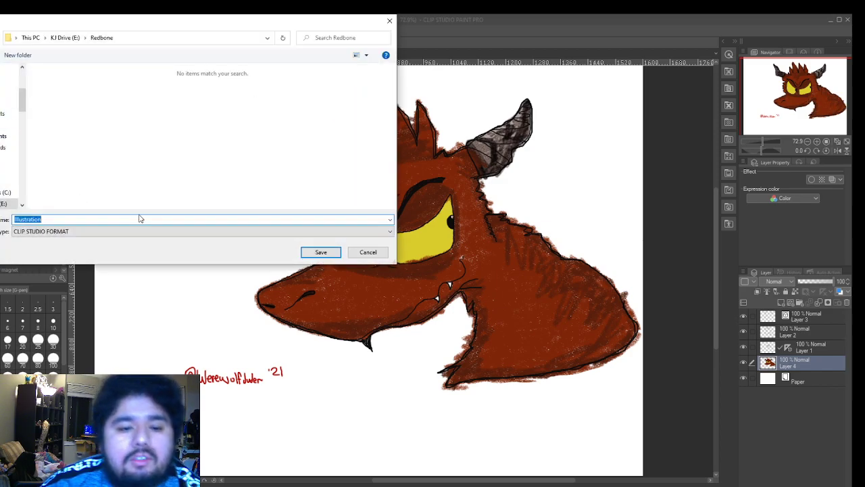
pyautogui.press('BackSpace')
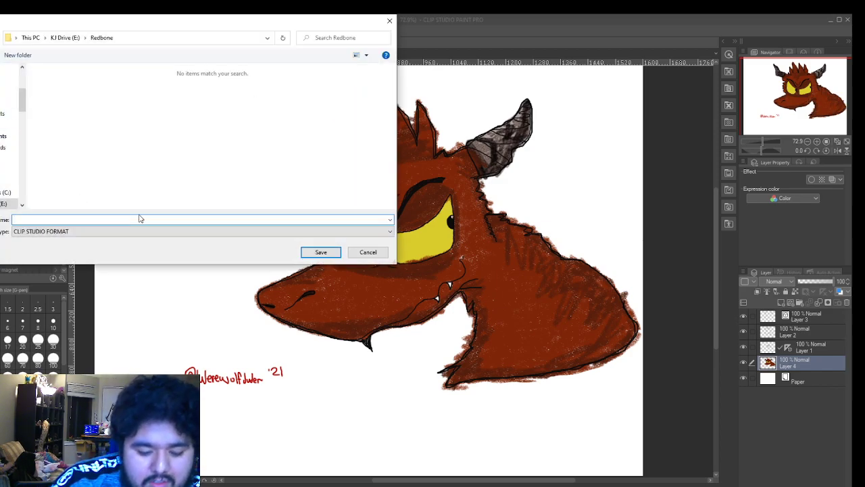
pyautogui.write('Gr')
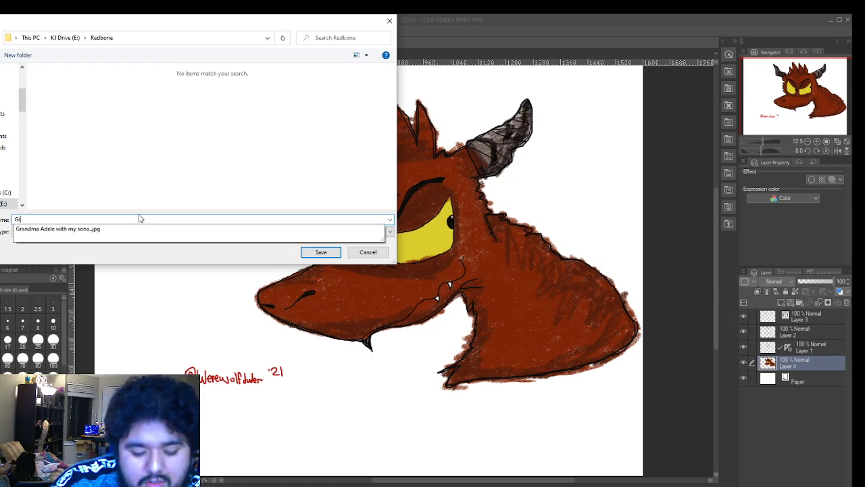
pyautogui.write('emlin named Benji')
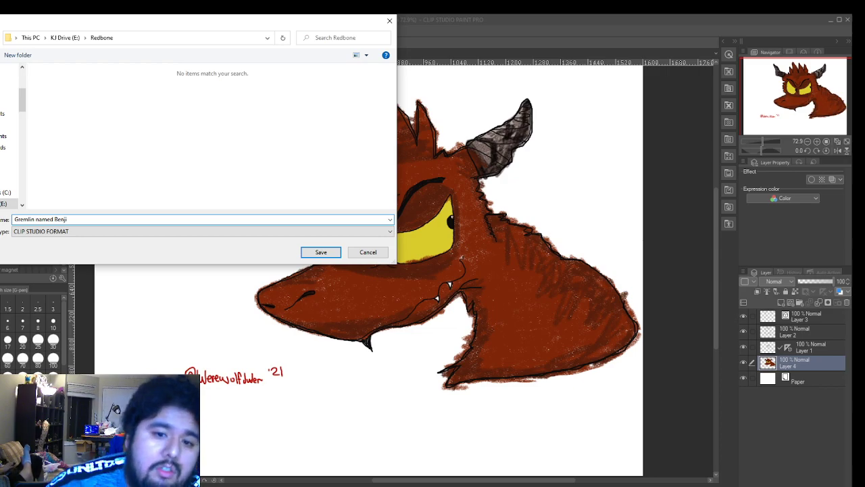
pyautogui.click(316, 251)
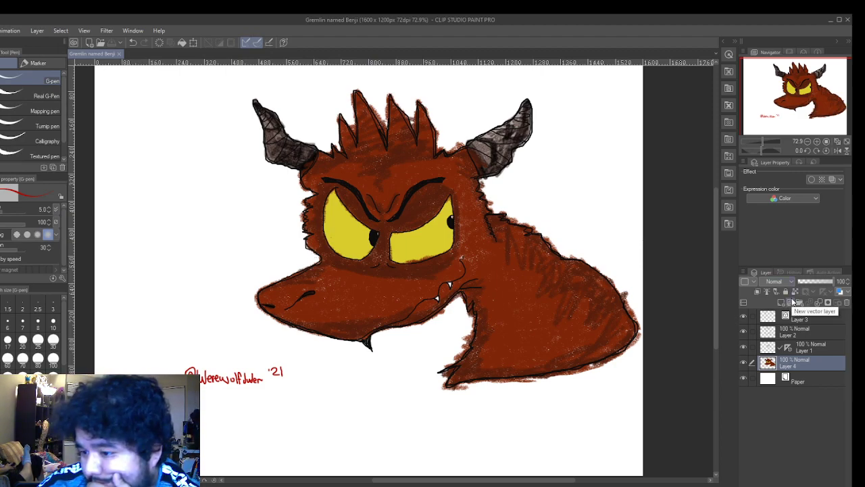
pyautogui.hotkey('alt', 'f')
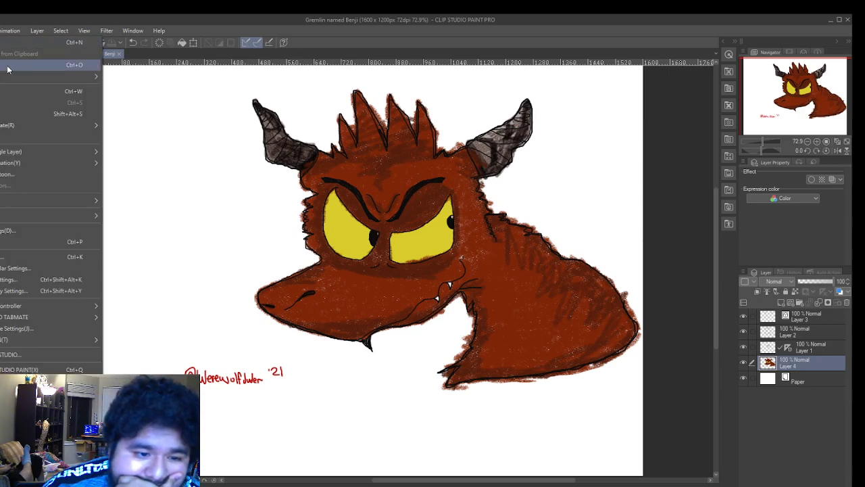
pyautogui.click(160, 54)
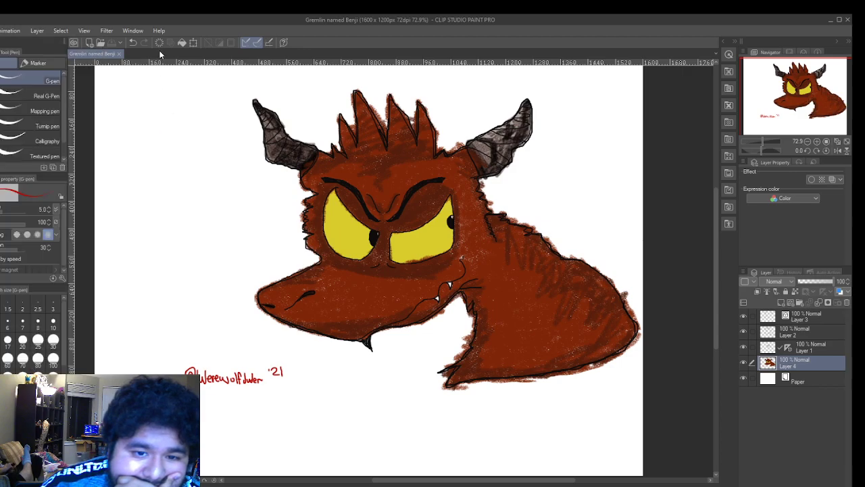
pyautogui.click(160, 43)
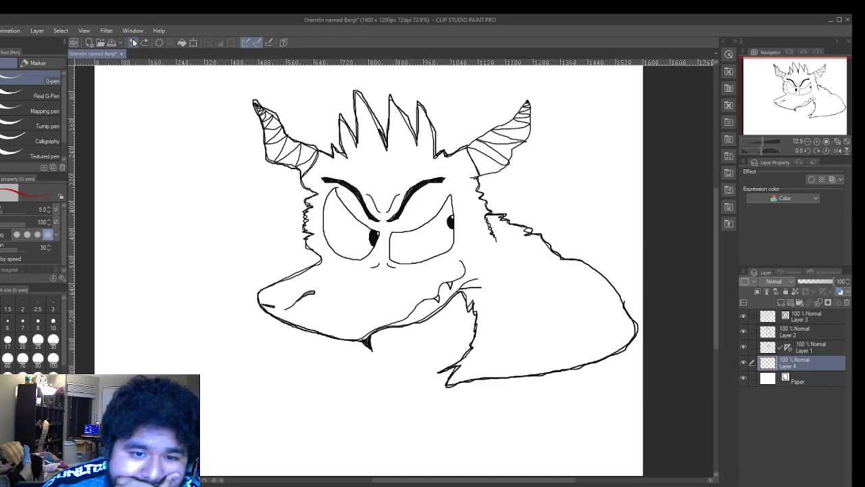
pyautogui.click(143, 43)
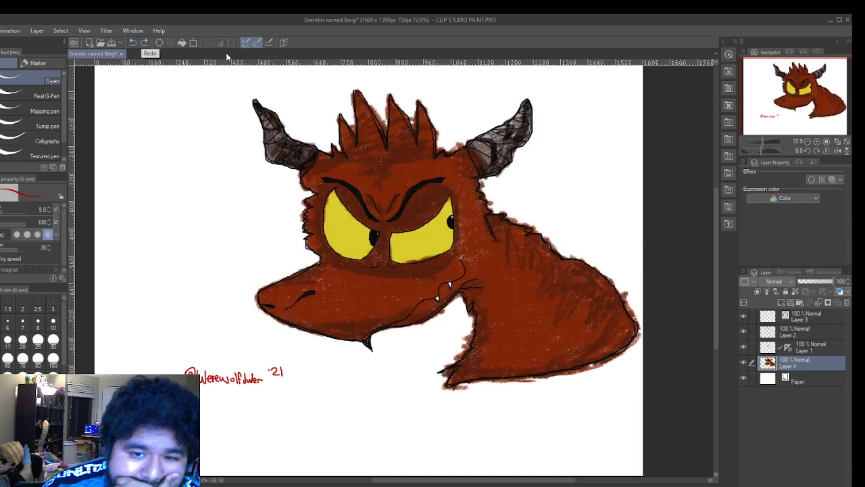
# - Create a new blank illustration canvas of 1600 x 1200 px at 72 dpi with white paper
pyautogui.click(91, 42)
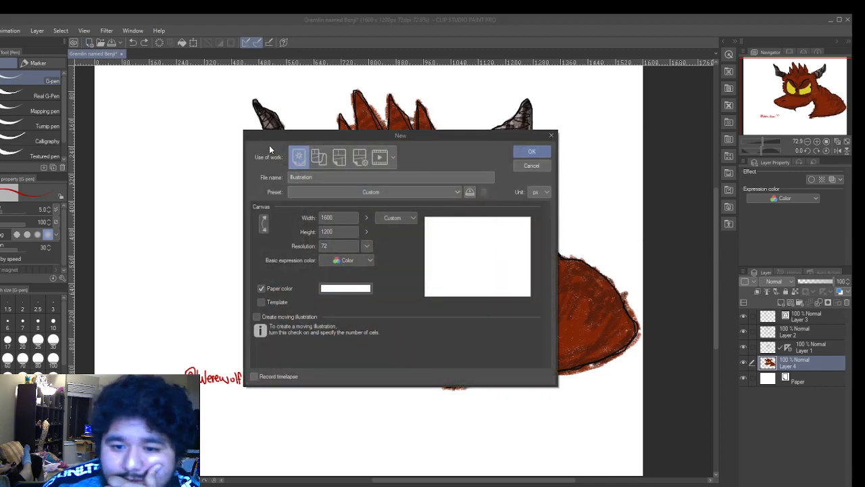
pyautogui.click(528, 151)
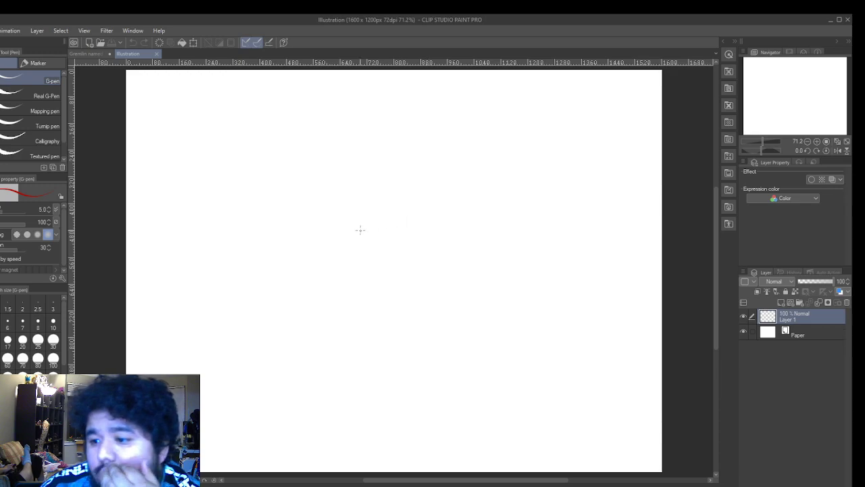
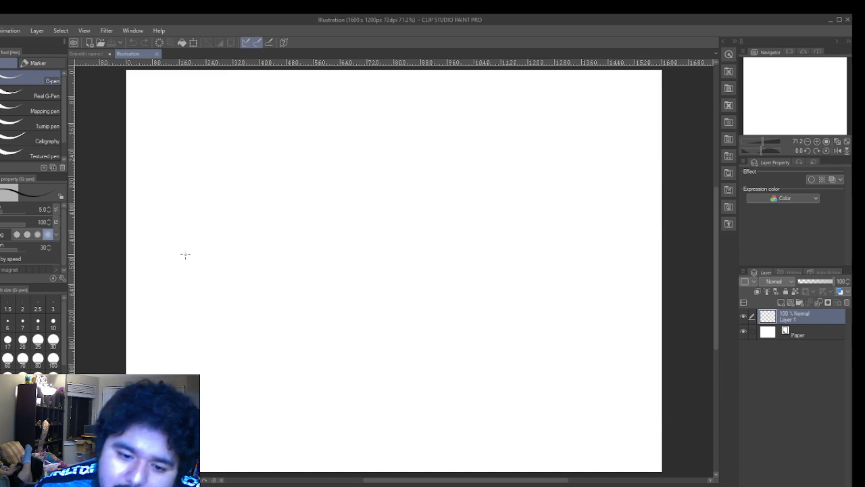
# - Draw a curved black wristband about 110 px wide with five round studs and a spike at each end, using the G-pen at size 5
pyautogui.scroll(4, 160, 142)
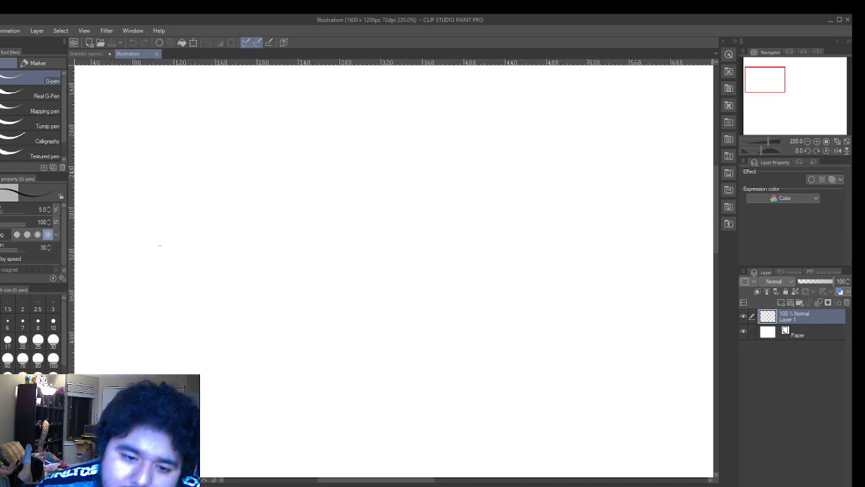
pyautogui.moveTo(156, 298)
pyautogui.mouseDown()
pyautogui.moveTo(228, 331)
pyautogui.moveTo(270, 300)
pyautogui.mouseUp()
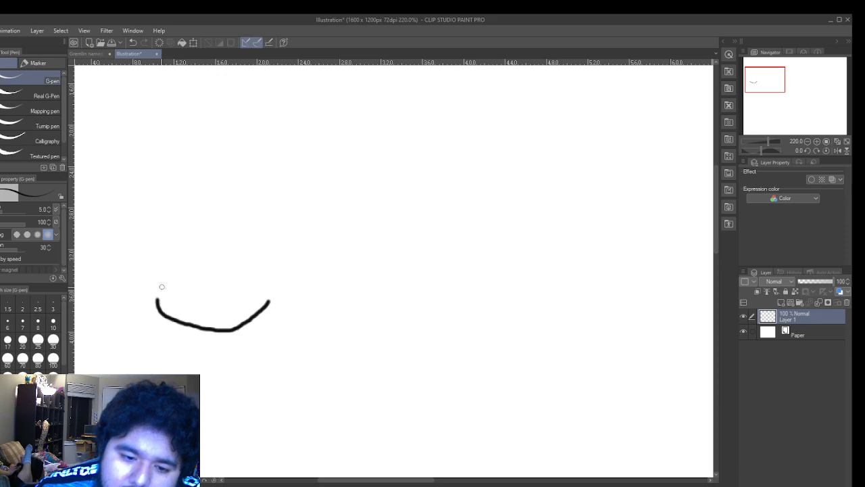
pyautogui.moveTo(161, 287)
pyautogui.mouseDown()
pyautogui.moveTo(203, 301)
pyautogui.moveTo(268, 285)
pyautogui.mouseUp()
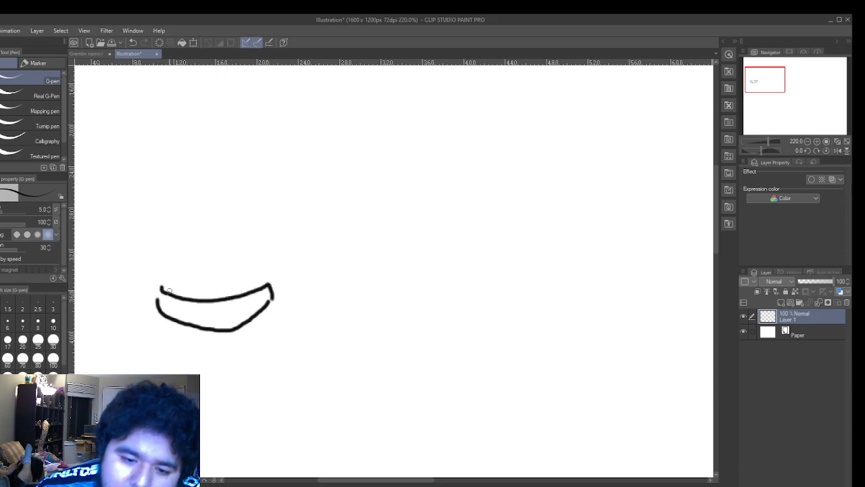
pyautogui.moveTo(166, 299); pyautogui.dragTo(170, 308)
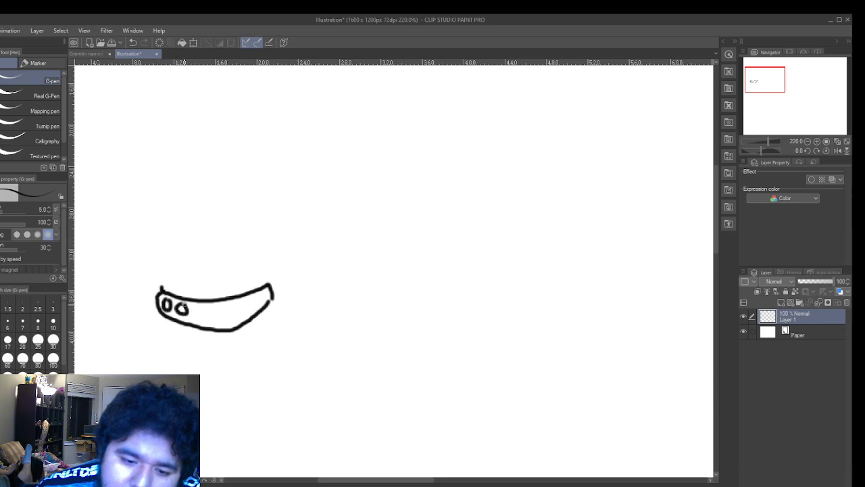
pyautogui.moveTo(208, 316)
pyautogui.mouseDown()
pyautogui.moveTo(198, 307)
pyautogui.moveTo(233, 316)
pyautogui.moveTo(226, 304)
pyautogui.moveTo(249, 308)
pyautogui.moveTo(287, 285)
pyautogui.mouseUp()
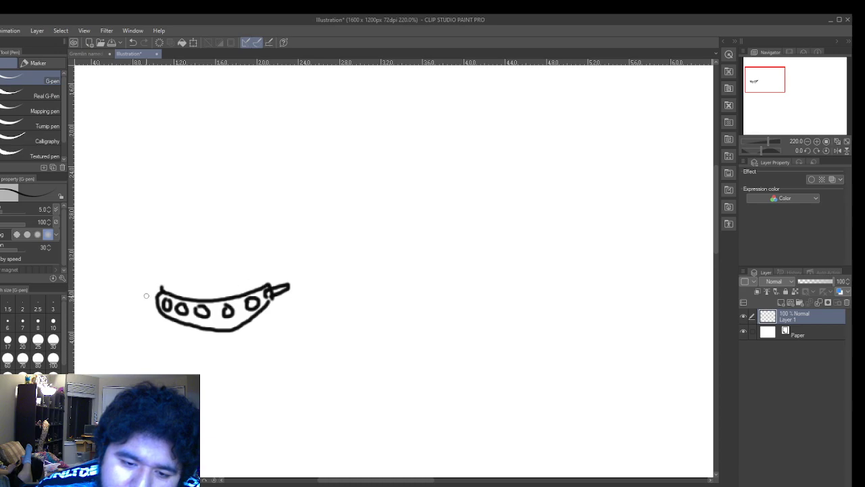
pyautogui.moveTo(154, 295)
pyautogui.mouseDown()
pyautogui.moveTo(138, 293)
pyautogui.moveTo(148, 302)
pyautogui.mouseUp()
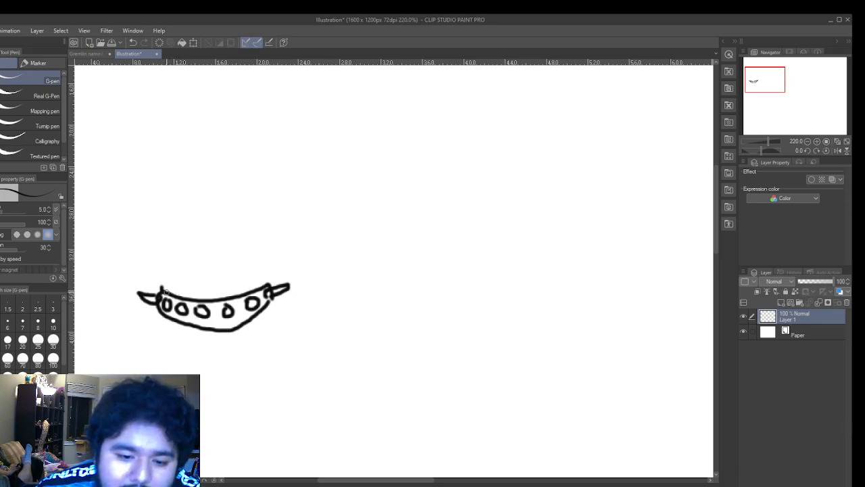
pyautogui.moveTo(163, 288)
pyautogui.mouseDown()
pyautogui.moveTo(131, 240)
pyautogui.moveTo(134, 219)
pyautogui.moveTo(154, 217)
pyautogui.moveTo(167, 242)
pyautogui.moveTo(169, 169)
pyautogui.moveTo(178, 155)
pyautogui.moveTo(195, 154)
pyautogui.moveTo(197, 172)
pyautogui.mouseUp()
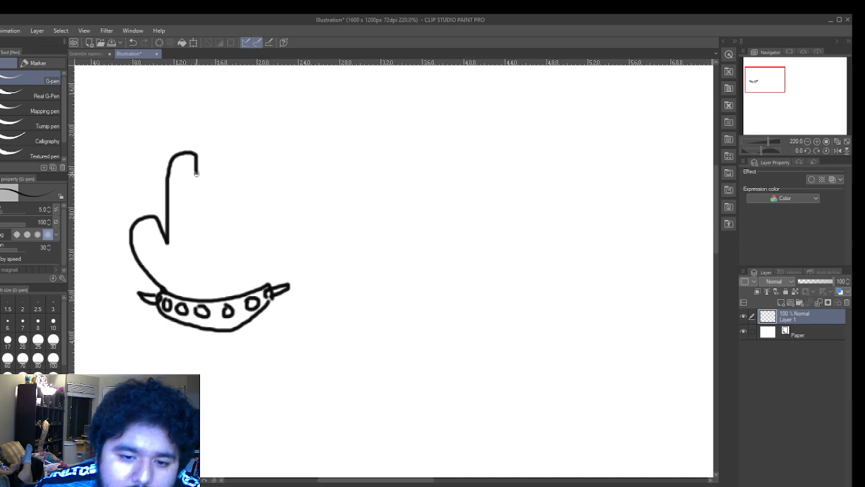
pyautogui.moveTo(196, 215)
pyautogui.mouseDown()
pyautogui.moveTo(208, 167)
pyautogui.moveTo(232, 155)
pyautogui.moveTo(242, 191)
pyautogui.moveTo(252, 164)
pyautogui.moveTo(272, 171)
pyautogui.mouseUp()
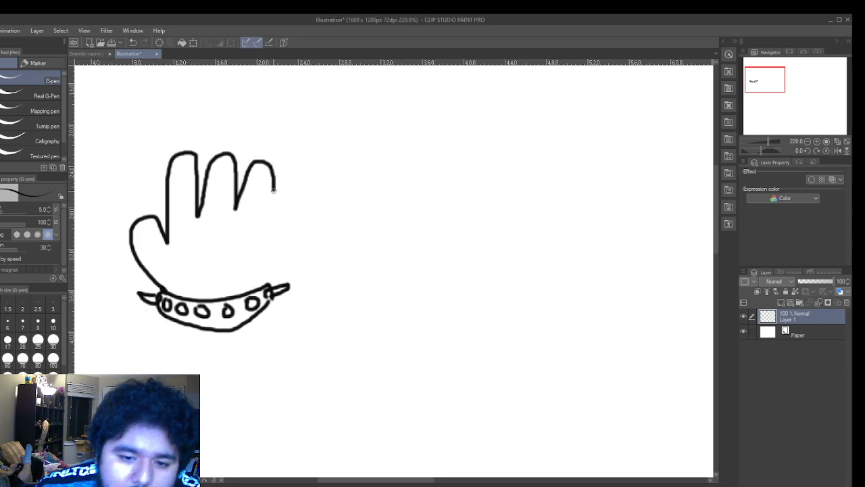
pyautogui.moveTo(269, 206)
pyautogui.mouseDown()
pyautogui.moveTo(266, 218)
pyautogui.moveTo(290, 235)
pyautogui.mouseUp()
pyautogui.click(134, 42)
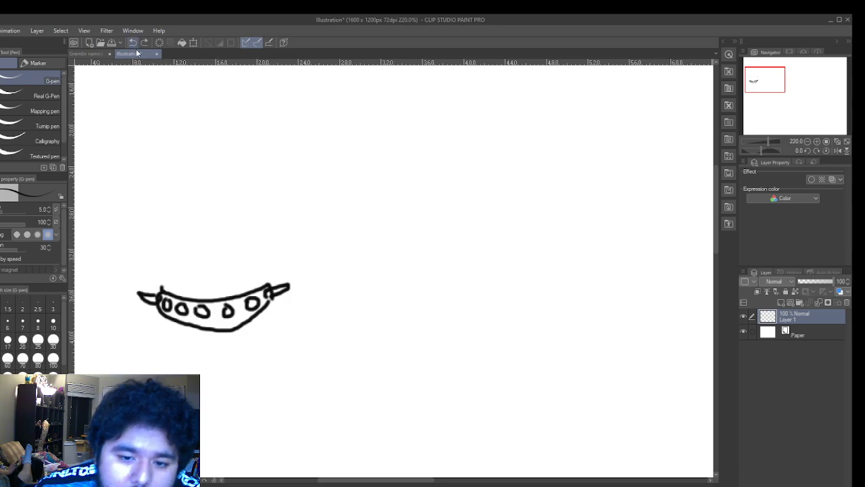
# - Draw the outline of an open hand with a thumb and four fingers rising from the studded wristband
pyautogui.moveTo(164, 289)
pyautogui.mouseDown()
pyautogui.moveTo(138, 239)
pyautogui.moveTo(135, 218)
pyautogui.moveTo(158, 205)
pyautogui.moveTo(171, 224)
pyautogui.moveTo(168, 150)
pyautogui.moveTo(192, 147)
pyautogui.moveTo(197, 196)
pyautogui.moveTo(203, 144)
pyautogui.moveTo(228, 155)
pyautogui.mouseUp()
pyautogui.moveTo(227, 194)
pyautogui.mouseDown()
pyautogui.moveTo(233, 162)
pyautogui.moveTo(250, 159)
pyautogui.moveTo(252, 203)
pyautogui.moveTo(267, 183)
pyautogui.moveTo(279, 190)
pyautogui.moveTo(269, 237)
pyautogui.mouseUp()
pyautogui.moveTo(265, 267); pyautogui.dragTo(265, 279)
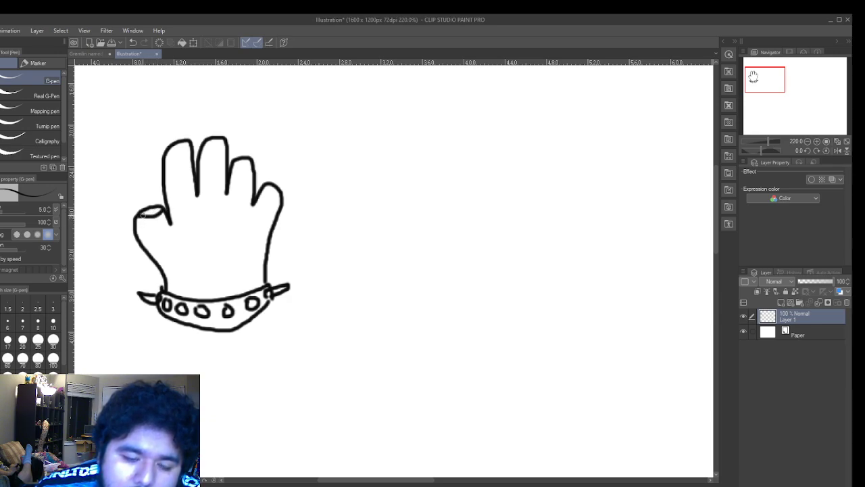
# - Add a pointed claw to the thumb and each of the four fingertips of the hand
pyautogui.moveTo(134, 216)
pyautogui.mouseDown()
pyautogui.moveTo(138, 211)
pyautogui.moveTo(131, 194)
pyautogui.moveTo(152, 206)
pyautogui.mouseUp()
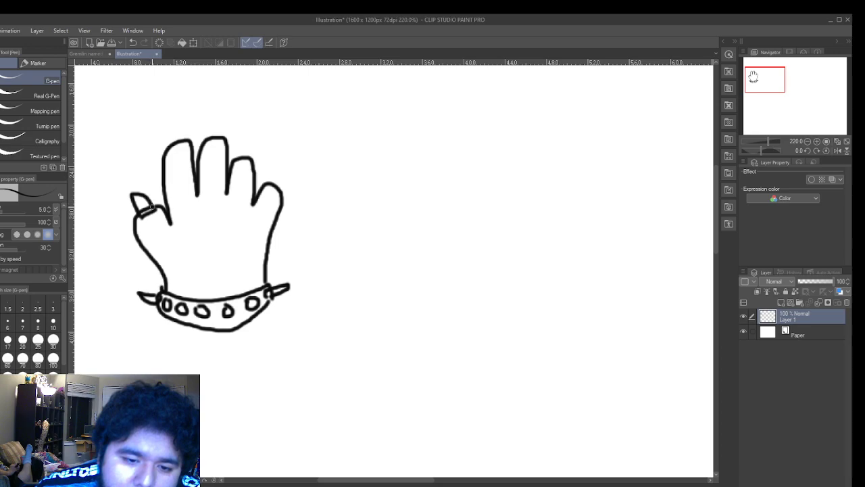
pyautogui.moveTo(169, 151)
pyautogui.mouseDown()
pyautogui.moveTo(170, 140)
pyautogui.moveTo(171, 116)
pyautogui.moveTo(187, 144)
pyautogui.mouseUp()
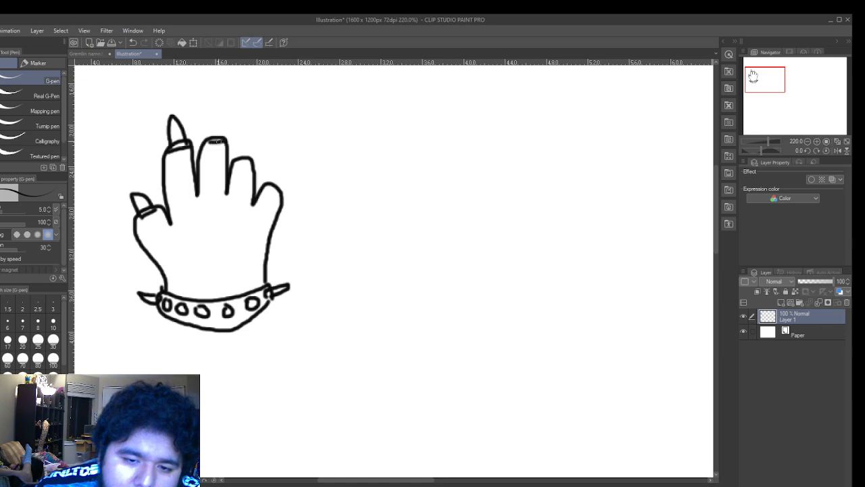
pyautogui.moveTo(211, 141)
pyautogui.mouseDown()
pyautogui.moveTo(216, 121)
pyautogui.moveTo(250, 161)
pyautogui.moveTo(235, 150)
pyautogui.moveTo(234, 131)
pyautogui.moveTo(245, 148)
pyautogui.mouseUp()
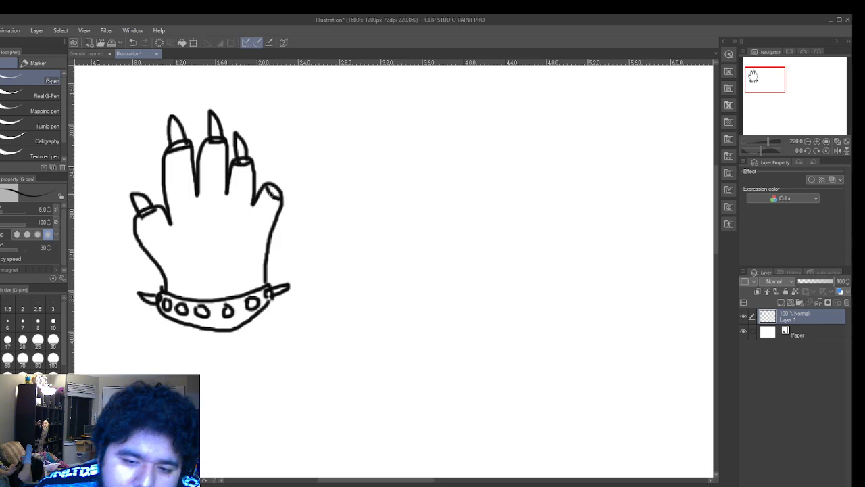
pyautogui.moveTo(274, 178); pyautogui.dragTo(282, 169)
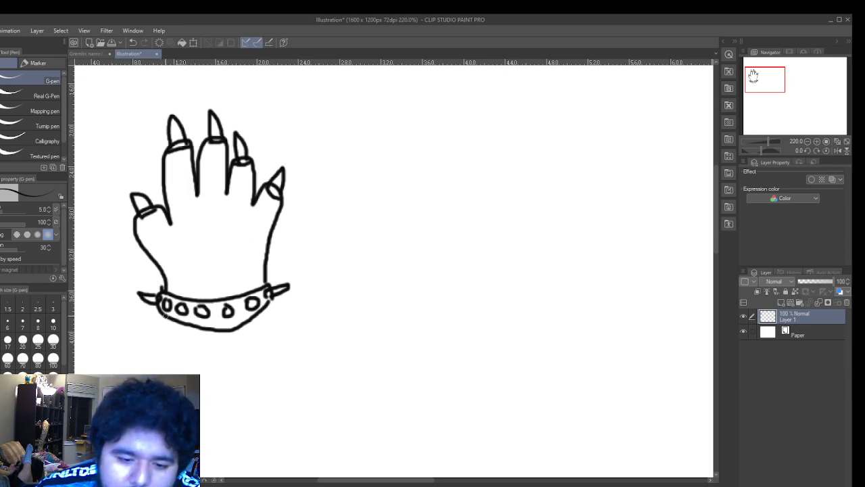
# - Draw a second, smaller curved wristband about 60 px wide with round studs in the blank area below the clawed hand
pyautogui.scroll(-3, 372, 238)
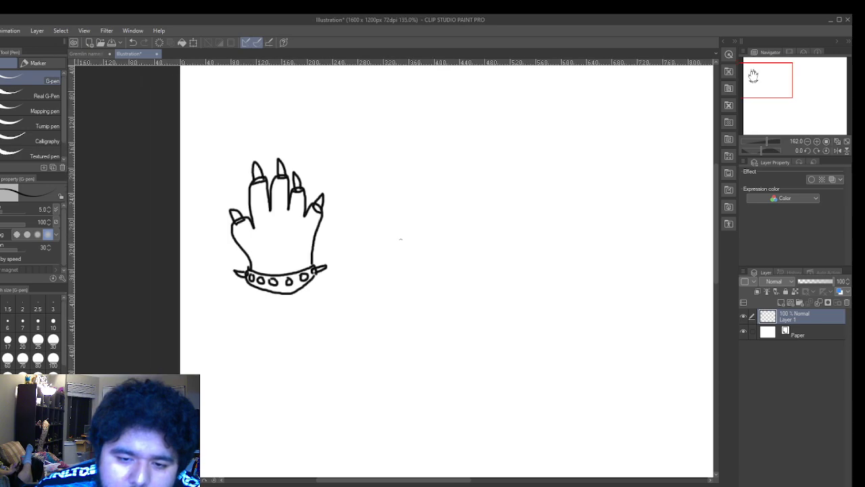
pyautogui.moveTo(361, 482); pyautogui.dragTo(395, 484)
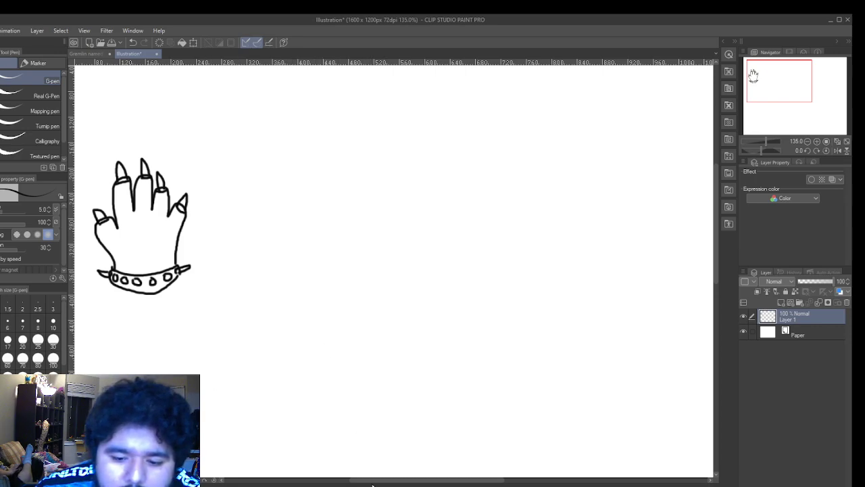
pyautogui.scroll(4, 192, 353)
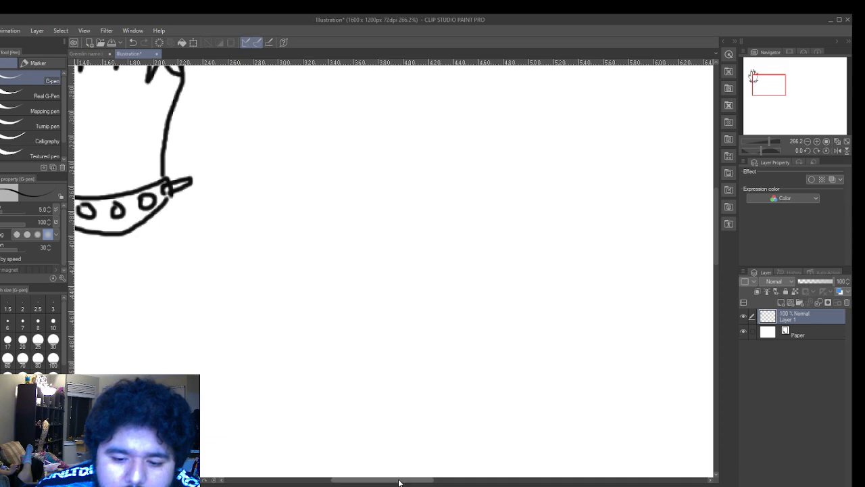
pyautogui.moveTo(391, 483)
pyautogui.mouseDown()
pyautogui.moveTo(347, 481)
pyautogui.moveTo(371, 481)
pyautogui.mouseUp()
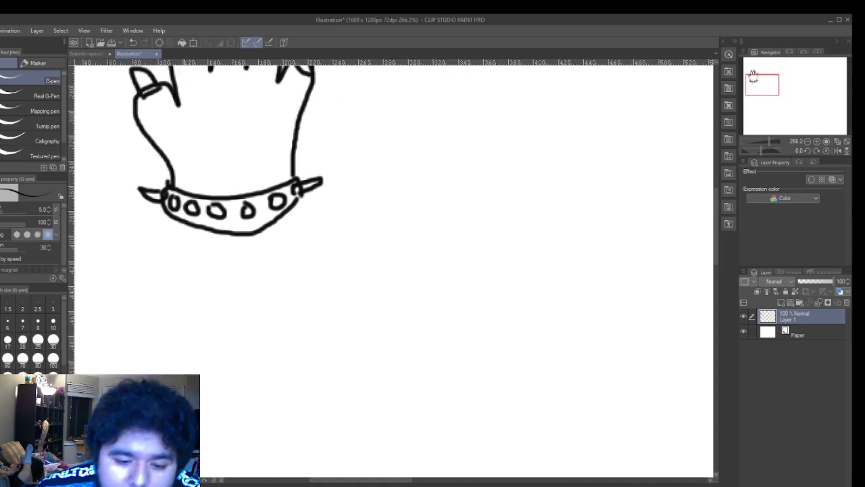
pyautogui.moveTo(716, 239); pyautogui.dragTo(718, 281)
pyautogui.scroll(3, 229, 245)
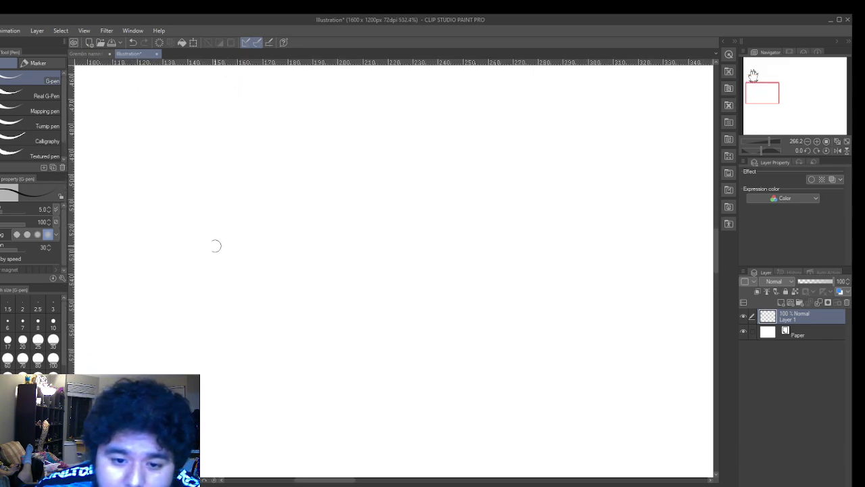
pyautogui.click(290, 482)
pyautogui.moveTo(294, 484); pyautogui.dragTo(280, 484)
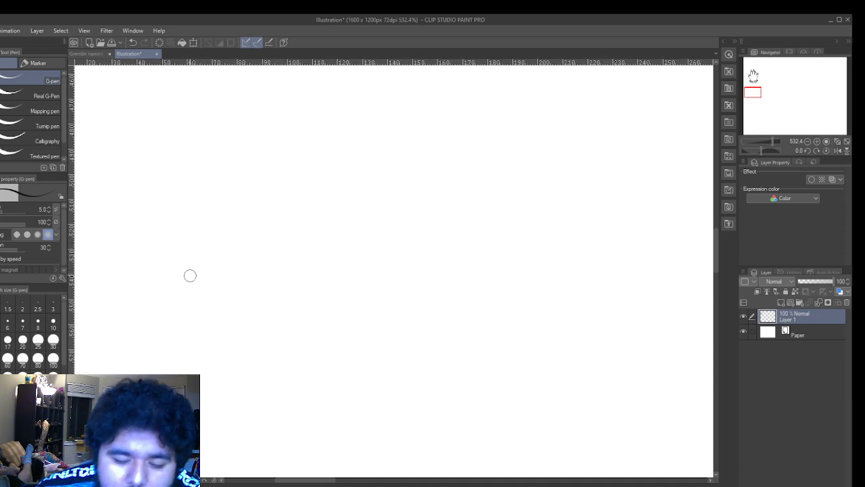
pyautogui.moveTo(189, 275)
pyautogui.mouseDown()
pyautogui.moveTo(185, 313)
pyautogui.moveTo(202, 326)
pyautogui.moveTo(255, 330)
pyautogui.moveTo(293, 323)
pyautogui.moveTo(325, 280)
pyautogui.moveTo(327, 262)
pyautogui.mouseUp()
pyautogui.moveTo(185, 273)
pyautogui.mouseDown()
pyautogui.moveTo(215, 281)
pyautogui.moveTo(211, 296)
pyautogui.moveTo(241, 302)
pyautogui.moveTo(299, 280)
pyautogui.moveTo(309, 258)
pyautogui.moveTo(330, 270)
pyautogui.mouseUp()
pyautogui.moveTo(201, 300)
pyautogui.mouseDown()
pyautogui.moveTo(217, 319)
pyautogui.moveTo(229, 319)
pyautogui.moveTo(225, 308)
pyautogui.moveTo(248, 317)
pyautogui.moveTo(261, 313)
pyautogui.moveTo(256, 305)
pyautogui.moveTo(308, 292)
pyautogui.mouseUp()
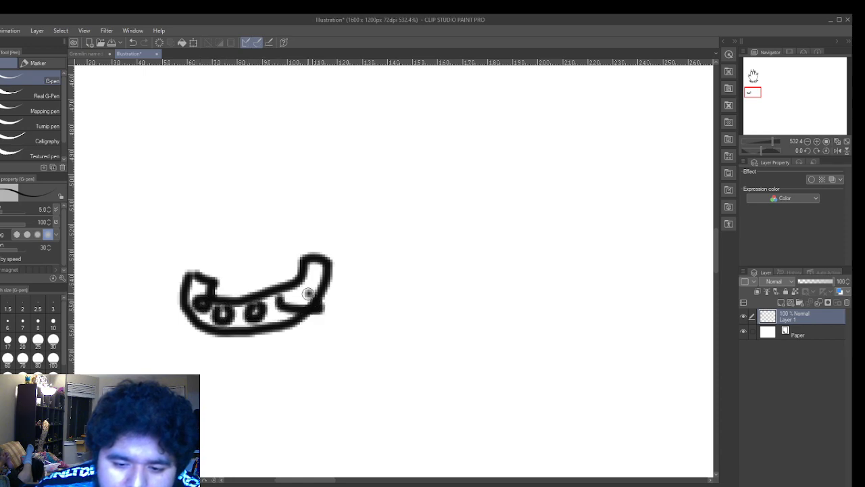
# - Undo the last two strokes, then redraw the rightmost round stud and add pointed spikes at both ends of the wristband
pyautogui.click(133, 43)
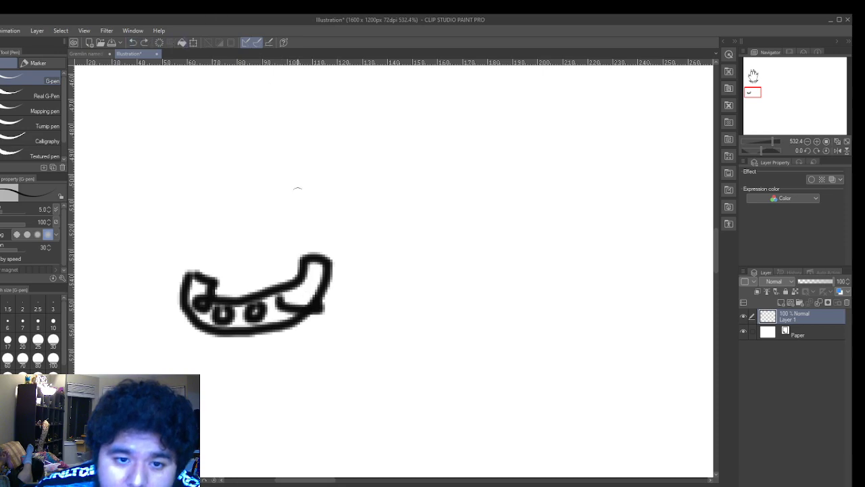
pyautogui.click(133, 42)
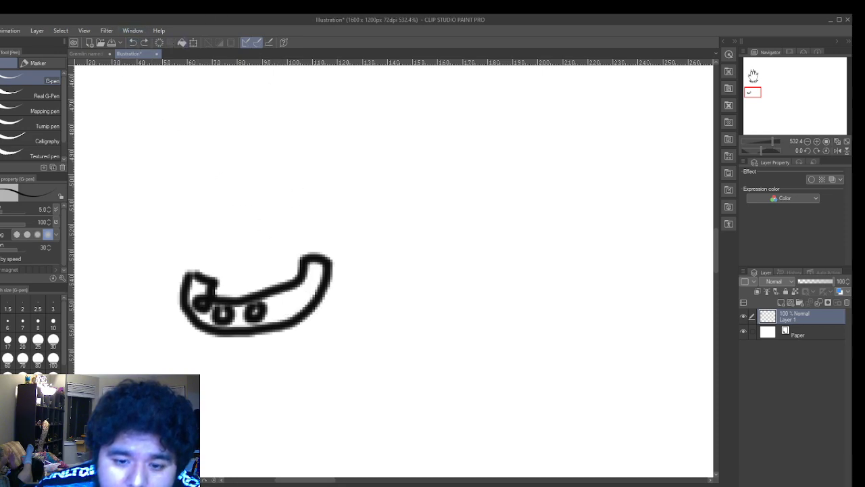
pyautogui.moveTo(284, 300)
pyautogui.mouseDown()
pyautogui.moveTo(290, 315)
pyautogui.moveTo(285, 299)
pyautogui.mouseUp()
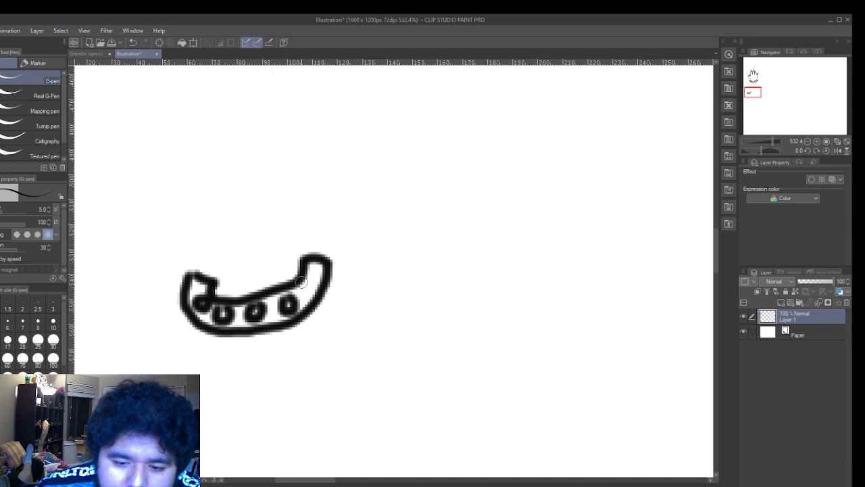
pyautogui.moveTo(313, 260)
pyautogui.mouseDown()
pyautogui.moveTo(331, 279)
pyautogui.moveTo(318, 263)
pyautogui.moveTo(358, 258)
pyautogui.moveTo(365, 267)
pyautogui.moveTo(329, 279)
pyautogui.mouseUp()
# - Draw a fist with a raised middle finger above the wristband and give the finger a pointed claw, redrawing the claw tilted further left
pyautogui.moveTo(191, 292)
pyautogui.mouseDown()
pyautogui.moveTo(188, 276)
pyautogui.moveTo(199, 281)
pyautogui.moveTo(159, 266)
pyautogui.moveTo(191, 289)
pyautogui.moveTo(207, 272)
pyautogui.moveTo(191, 232)
pyautogui.moveTo(215, 226)
pyautogui.moveTo(218, 242)
pyautogui.mouseUp()
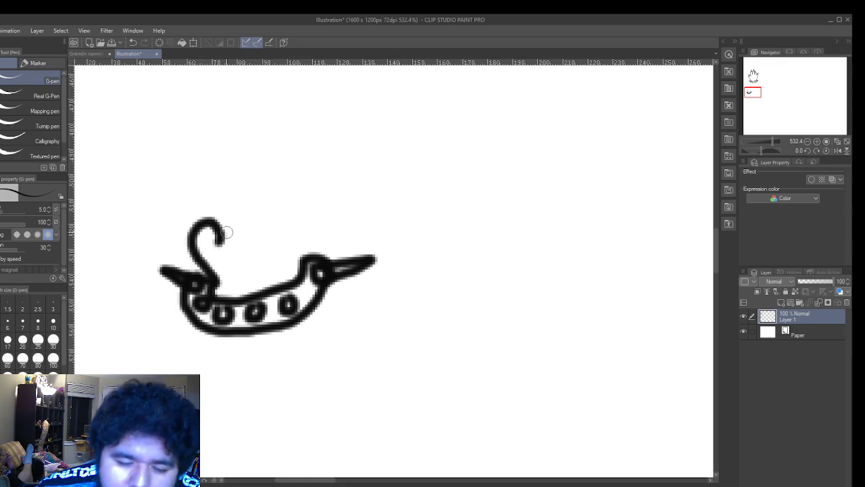
pyautogui.moveTo(214, 214)
pyautogui.mouseDown()
pyautogui.moveTo(207, 185)
pyautogui.moveTo(229, 183)
pyautogui.moveTo(236, 205)
pyautogui.moveTo(238, 194)
pyautogui.moveTo(223, 121)
pyautogui.moveTo(245, 109)
pyautogui.moveTo(263, 144)
pyautogui.moveTo(268, 186)
pyautogui.moveTo(272, 177)
pyautogui.moveTo(284, 180)
pyautogui.moveTo(288, 203)
pyautogui.moveTo(297, 195)
pyautogui.moveTo(302, 202)
pyautogui.moveTo(302, 264)
pyautogui.mouseUp()
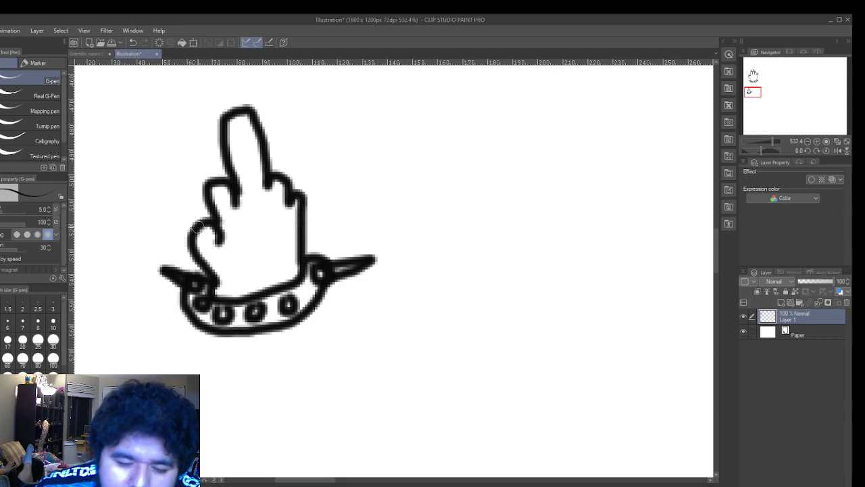
pyautogui.moveTo(234, 117)
pyautogui.mouseDown()
pyautogui.moveTo(223, 69)
pyautogui.moveTo(251, 102)
pyautogui.moveTo(228, 118)
pyautogui.mouseUp()
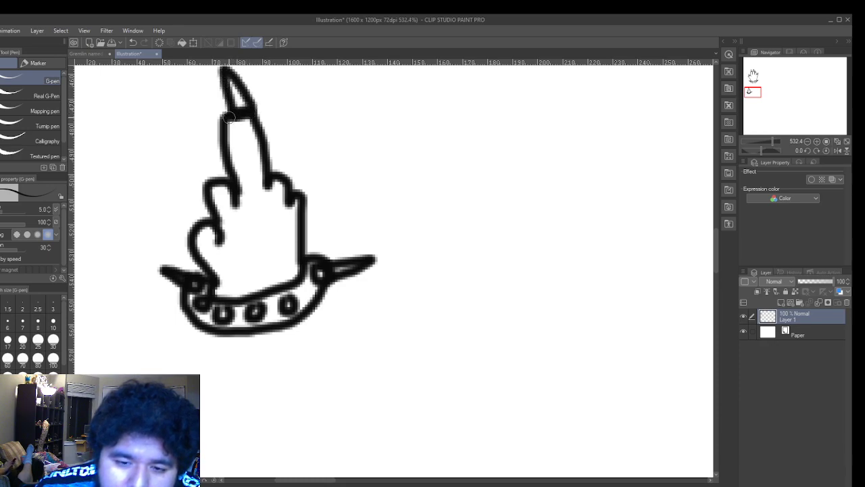
pyautogui.click(137, 44)
pyautogui.moveTo(220, 130)
pyautogui.mouseDown()
pyautogui.moveTo(248, 119)
pyautogui.moveTo(223, 121)
pyautogui.moveTo(207, 68)
pyautogui.moveTo(236, 93)
pyautogui.mouseUp()
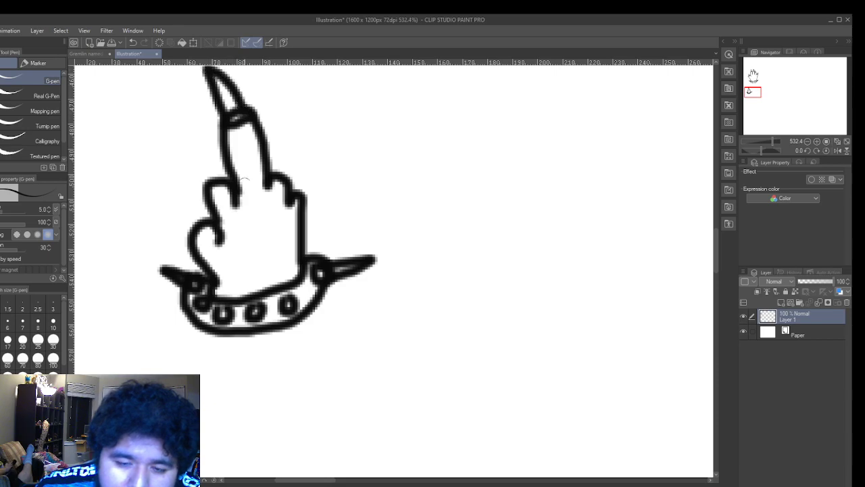
# - Draw the forearm below the wristband with two open outlines, both bending toward the left edge of the canvas
pyautogui.scroll(-1, 292, 212)
pyautogui.scroll(-3, 292, 211)
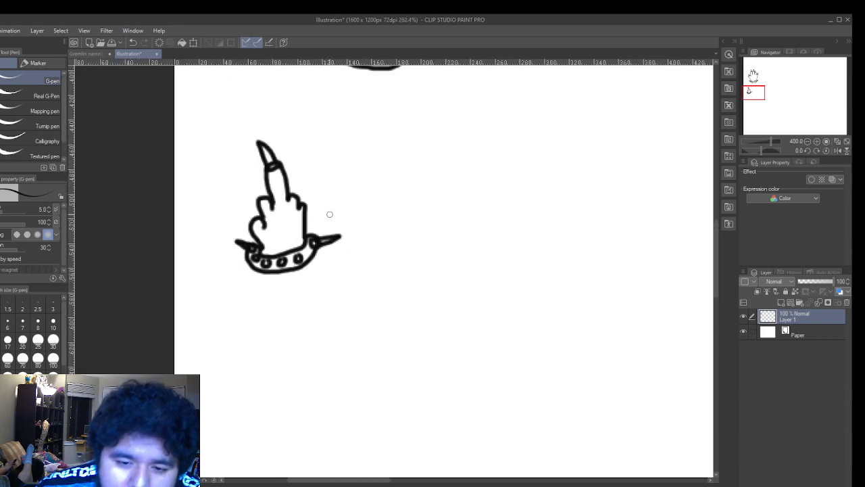
pyautogui.moveTo(345, 480)
pyautogui.mouseDown()
pyautogui.moveTo(365, 480)
pyautogui.moveTo(357, 480)
pyautogui.mouseUp()
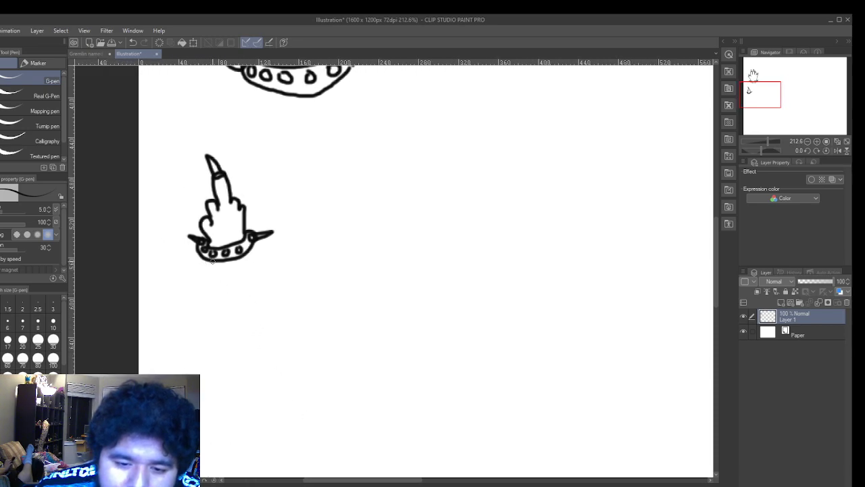
pyautogui.moveTo(250, 245)
pyautogui.mouseDown()
pyautogui.moveTo(250, 291)
pyautogui.moveTo(222, 315)
pyautogui.mouseUp()
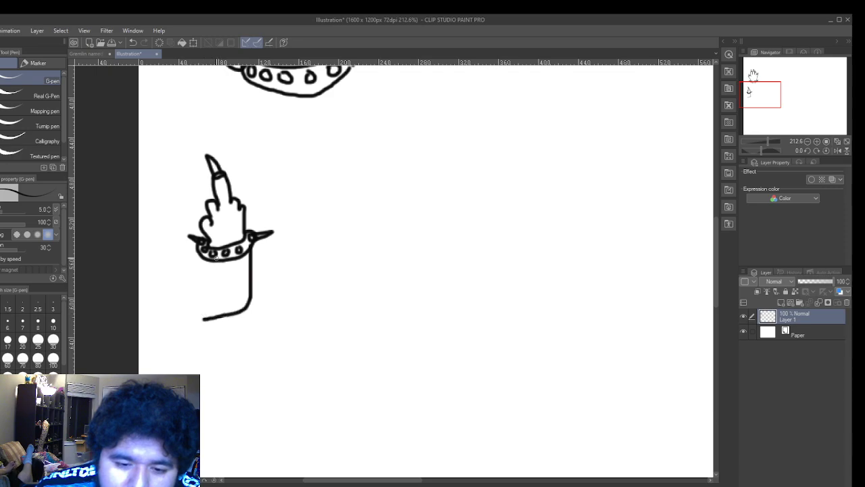
pyautogui.moveTo(209, 266); pyautogui.dragTo(160, 276)
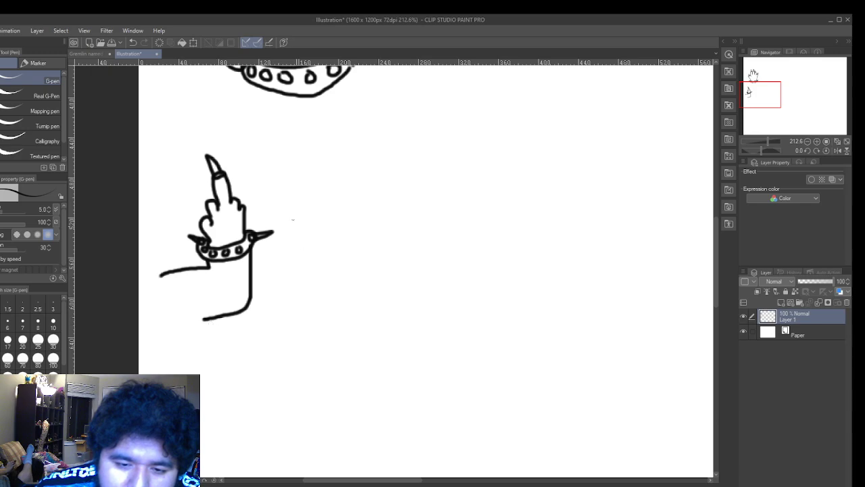
# - Handwrite the words "Fuck Mario" on two lines to the right of the raised finger
pyautogui.moveTo(272, 147)
pyautogui.mouseDown()
pyautogui.moveTo(280, 176)
pyautogui.moveTo(276, 145)
pyautogui.moveTo(297, 167)
pyautogui.moveTo(339, 157)
pyautogui.mouseUp()
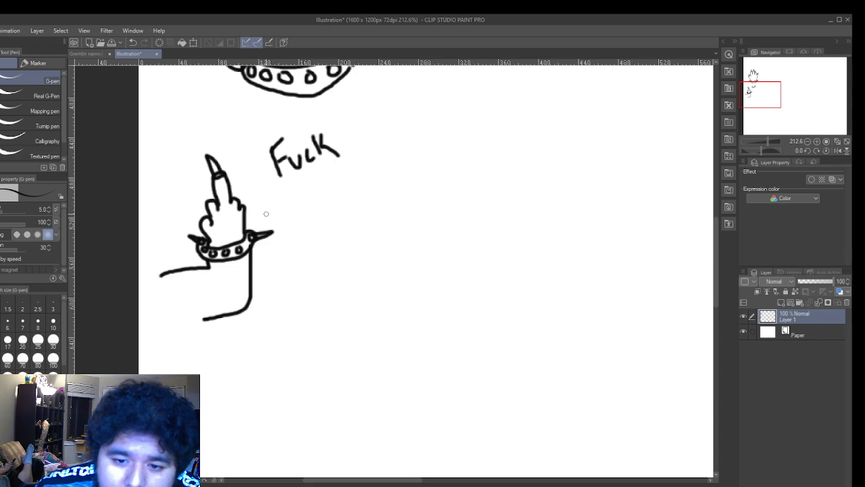
pyautogui.moveTo(283, 206)
pyautogui.mouseDown()
pyautogui.moveTo(292, 185)
pyautogui.moveTo(303, 205)
pyautogui.moveTo(321, 189)
pyautogui.moveTo(333, 194)
pyautogui.moveTo(331, 185)
pyautogui.moveTo(354, 184)
pyautogui.mouseUp()
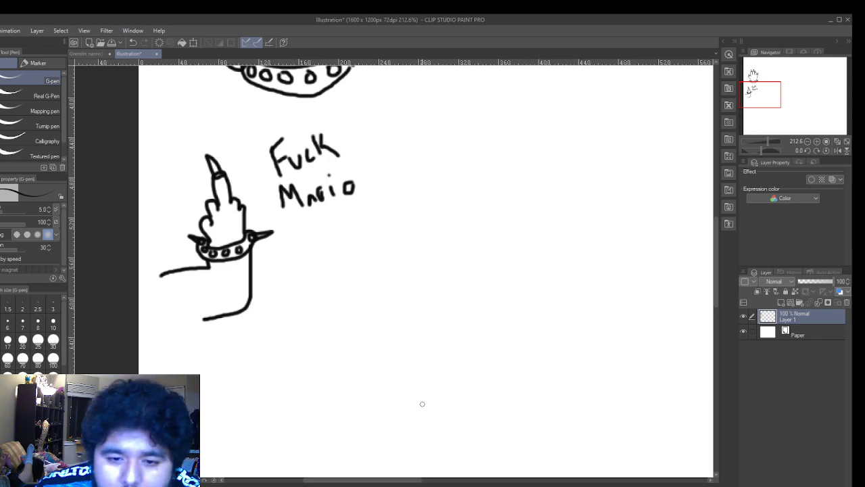
# - Erase the curled finger directly left of the raised finger and redraw it as a wider, rounder curve
pyautogui.scroll(-2, 471, 204)
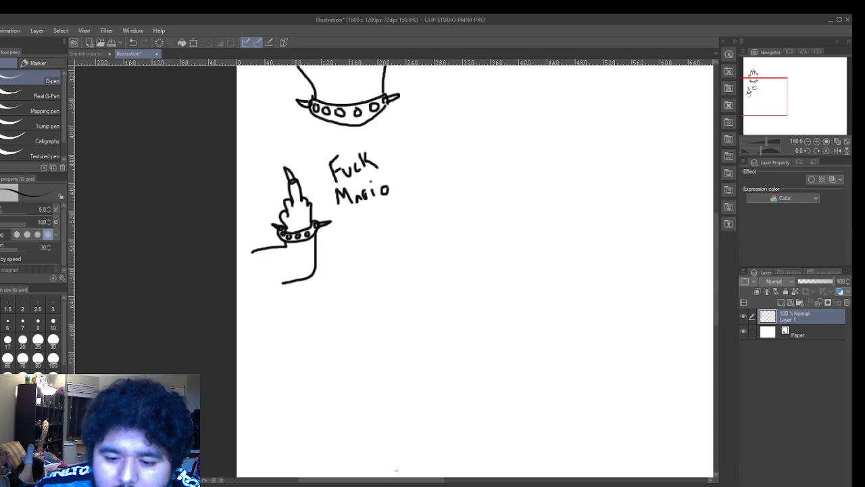
pyautogui.moveTo(716, 262)
pyautogui.mouseDown()
pyautogui.moveTo(716, 227)
pyautogui.moveTo(716, 258)
pyautogui.mouseUp()
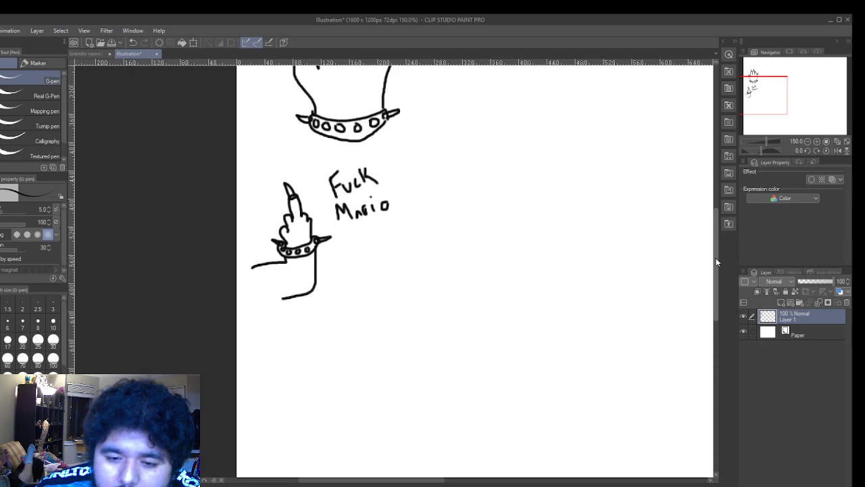
pyautogui.scroll(5, 324, 236)
pyautogui.scroll(1, 349, 242)
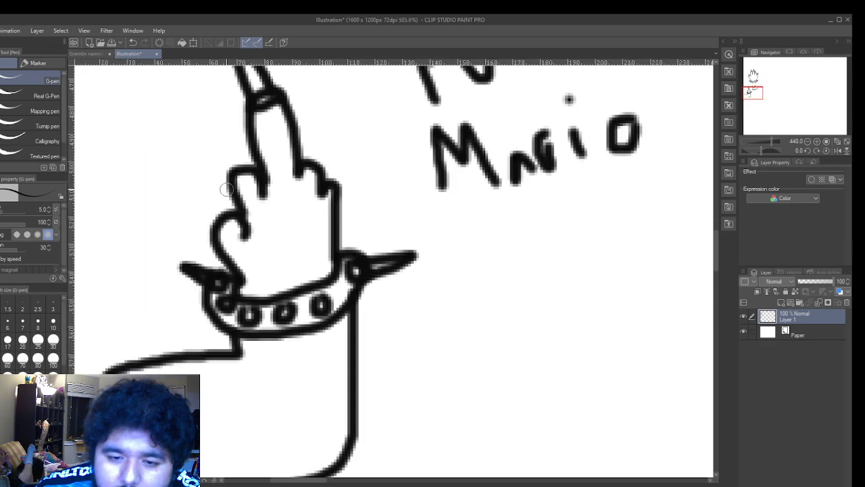
pyautogui.scroll(-1, 349, 242)
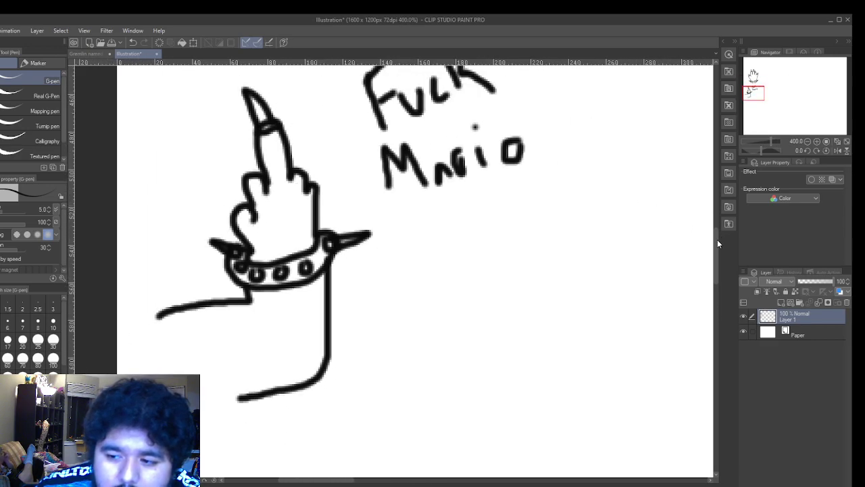
pyautogui.scroll(3, 716, 233)
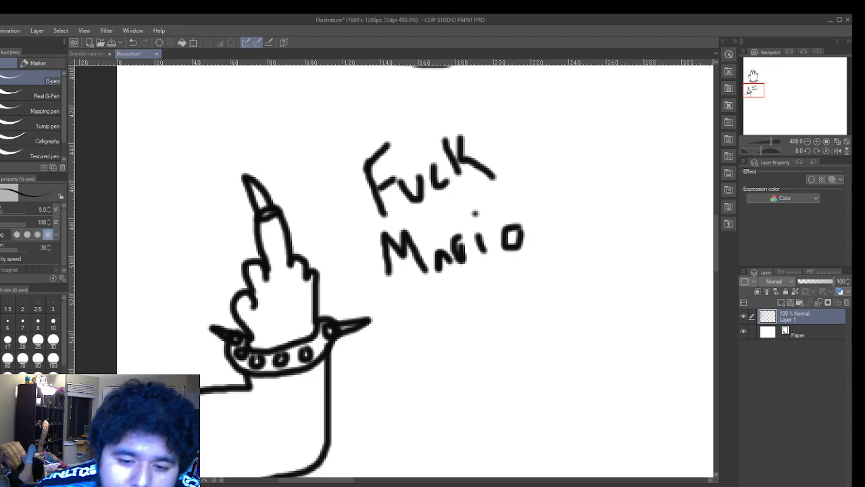
pyautogui.press('e')
pyautogui.moveTo(262, 272)
pyautogui.mouseDown()
pyautogui.moveTo(245, 257)
pyautogui.moveTo(247, 281)
pyautogui.mouseUp()
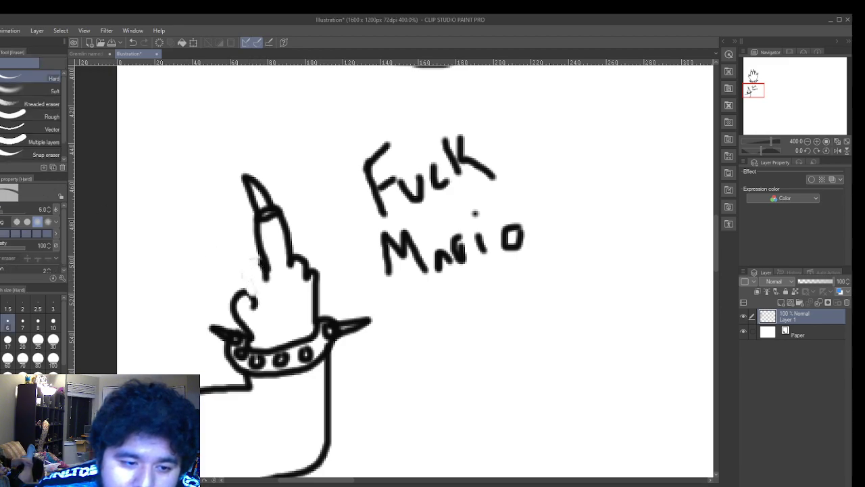
pyautogui.press('p')
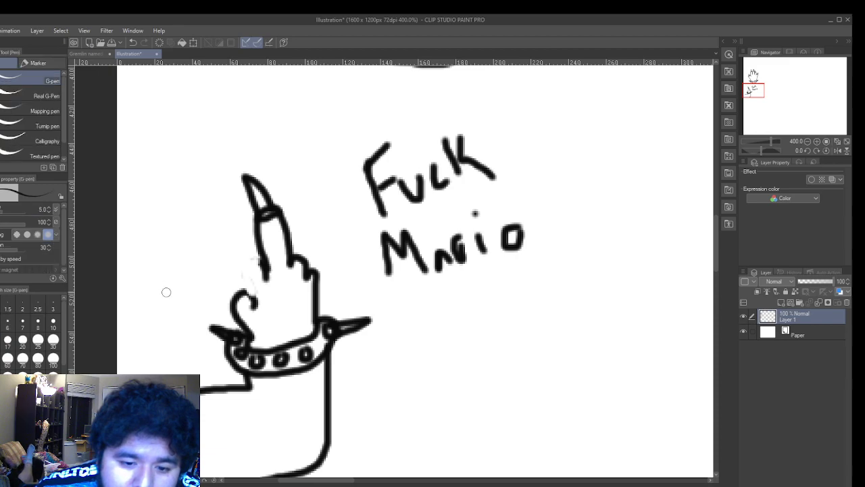
pyautogui.moveTo(234, 296)
pyautogui.mouseDown()
pyautogui.moveTo(252, 290)
pyautogui.moveTo(234, 278)
pyautogui.moveTo(233, 257)
pyautogui.moveTo(257, 254)
pyautogui.moveTo(261, 264)
pyautogui.mouseUp()
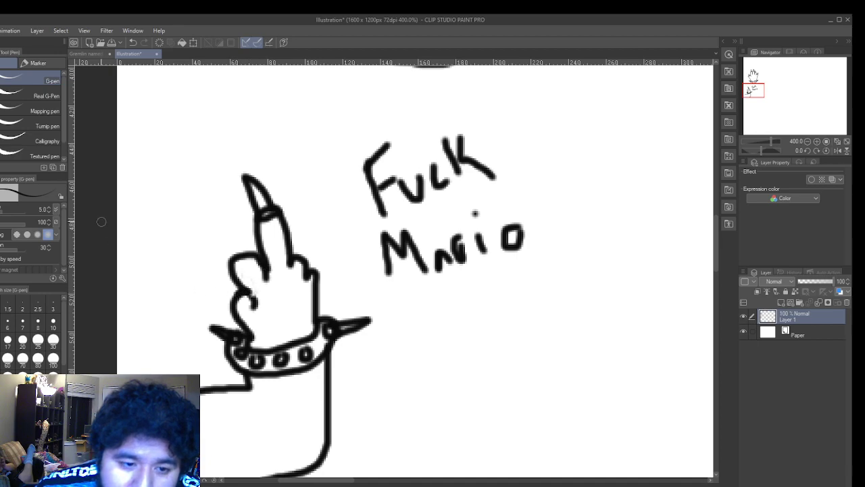
# - Erase the lowest curled finger above the wristband and redraw it bulging further to the left
pyautogui.press('e')
pyautogui.moveTo(236, 292)
pyautogui.mouseDown()
pyautogui.moveTo(238, 302)
pyautogui.moveTo(257, 304)
pyautogui.moveTo(240, 291)
pyautogui.moveTo(256, 313)
pyautogui.moveTo(242, 306)
pyautogui.moveTo(236, 312)
pyautogui.mouseUp()
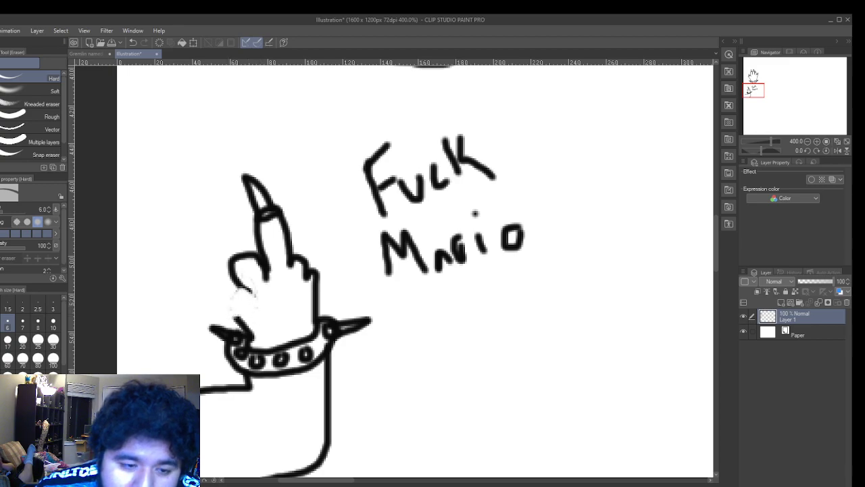
pyautogui.press('p')
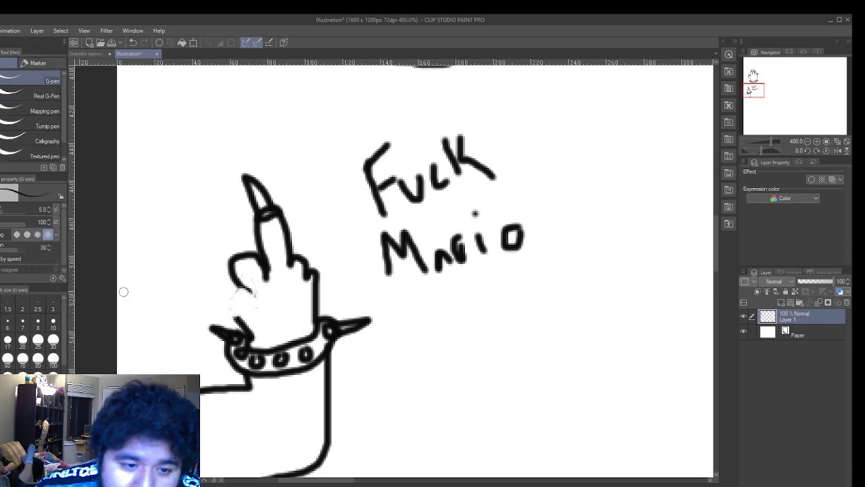
pyautogui.moveTo(234, 319)
pyautogui.mouseDown()
pyautogui.moveTo(208, 302)
pyautogui.moveTo(221, 284)
pyautogui.moveTo(246, 286)
pyautogui.mouseUp()
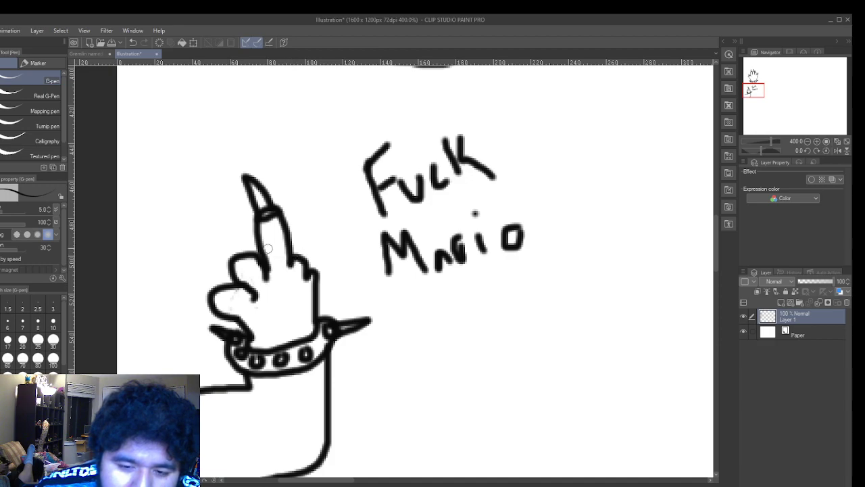
# - Thicken the outlines of the small hand's fingers, palm and right forearm edge with the G-pen
pyautogui.moveTo(260, 256)
pyautogui.mouseDown()
pyautogui.moveTo(252, 222)
pyautogui.moveTo(291, 222)
pyautogui.moveTo(284, 211)
pyautogui.moveTo(297, 264)
pyautogui.moveTo(309, 254)
pyautogui.moveTo(324, 281)
pyautogui.mouseUp()
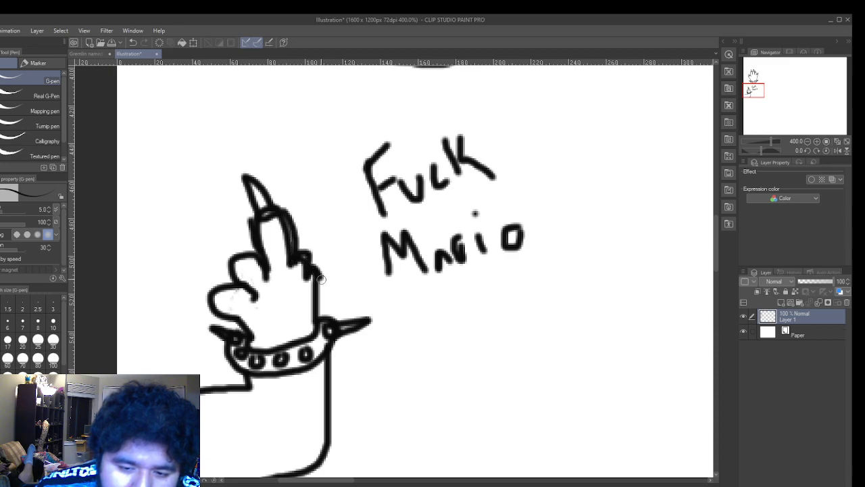
pyautogui.moveTo(257, 256); pyautogui.dragTo(257, 215)
pyautogui.moveTo(257, 245)
pyautogui.mouseDown()
pyautogui.moveTo(238, 251)
pyautogui.moveTo(226, 285)
pyautogui.moveTo(211, 289)
pyautogui.moveTo(206, 310)
pyautogui.moveTo(240, 319)
pyautogui.mouseUp()
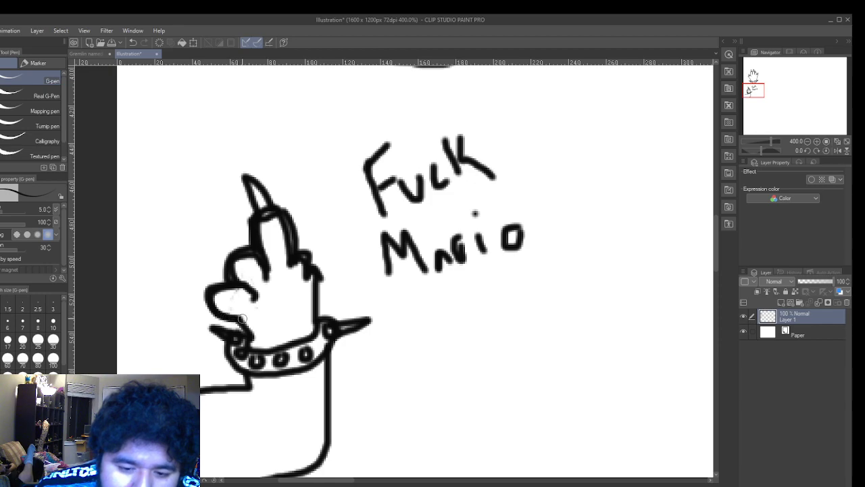
pyautogui.moveTo(319, 276)
pyautogui.mouseDown()
pyautogui.moveTo(311, 336)
pyautogui.moveTo(244, 347)
pyautogui.moveTo(248, 340)
pyautogui.moveTo(278, 346)
pyautogui.moveTo(323, 331)
pyautogui.moveTo(328, 441)
pyautogui.moveTo(297, 476)
pyautogui.mouseUp()
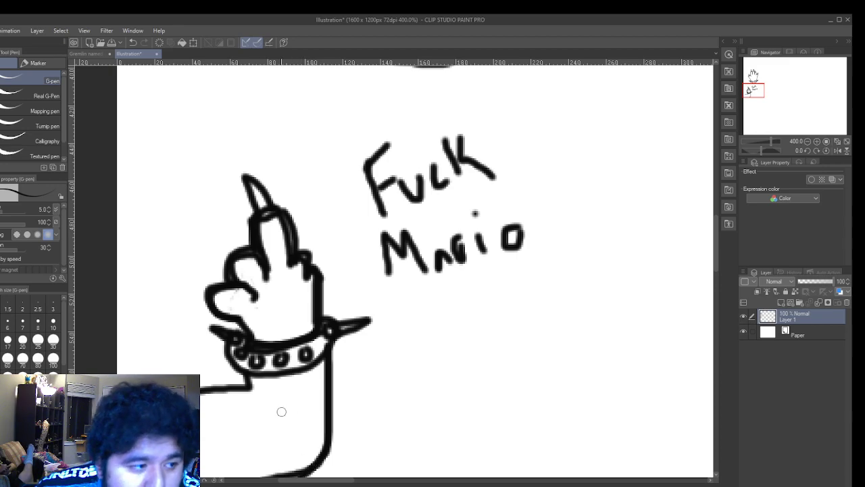
# - Thicken the forearm's upper-left line and its curved right and lower line
pyautogui.moveTo(341, 482); pyautogui.dragTo(318, 482)
pyautogui.moveTo(455, 388)
pyautogui.mouseDown()
pyautogui.moveTo(358, 413)
pyautogui.moveTo(388, 401)
pyautogui.mouseUp()
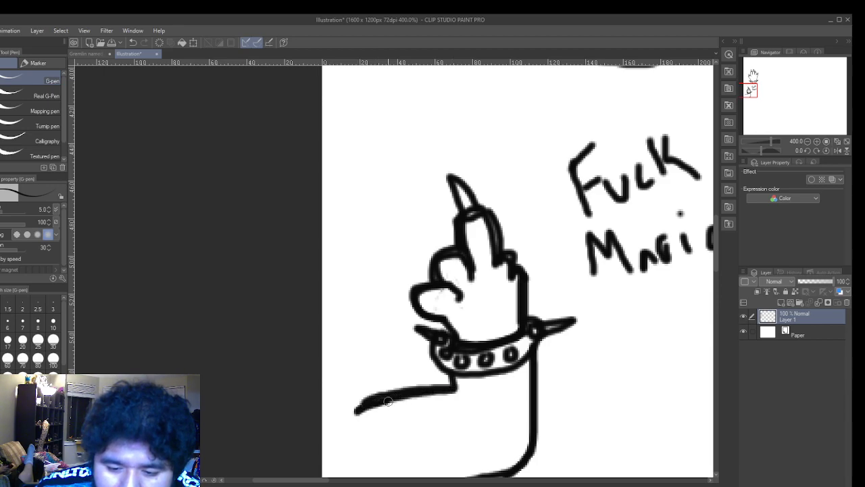
pyautogui.scroll(-2, 492, 412)
pyautogui.moveTo(515, 456)
pyautogui.mouseDown()
pyautogui.moveTo(449, 471)
pyautogui.moveTo(490, 460)
pyautogui.moveTo(525, 419)
pyautogui.moveTo(518, 385)
pyautogui.mouseUp()
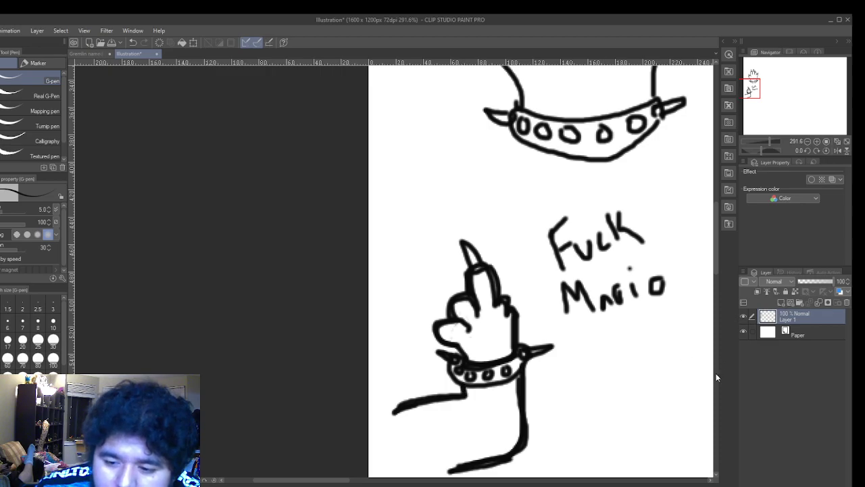
# - Draw a large closed oval in the blank area right of the hands, with a gently rising line across its lower part
pyautogui.scroll(-1, 362, 484)
pyautogui.hscroll(3, 338, 479)
pyautogui.scroll(-2, 401, 325)
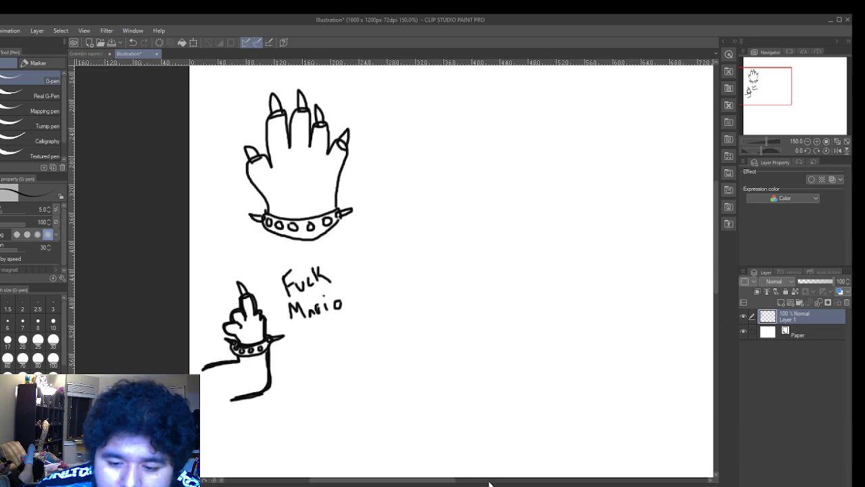
pyautogui.moveTo(438, 482); pyautogui.dragTo(476, 481)
pyautogui.scroll(4, 279, 390)
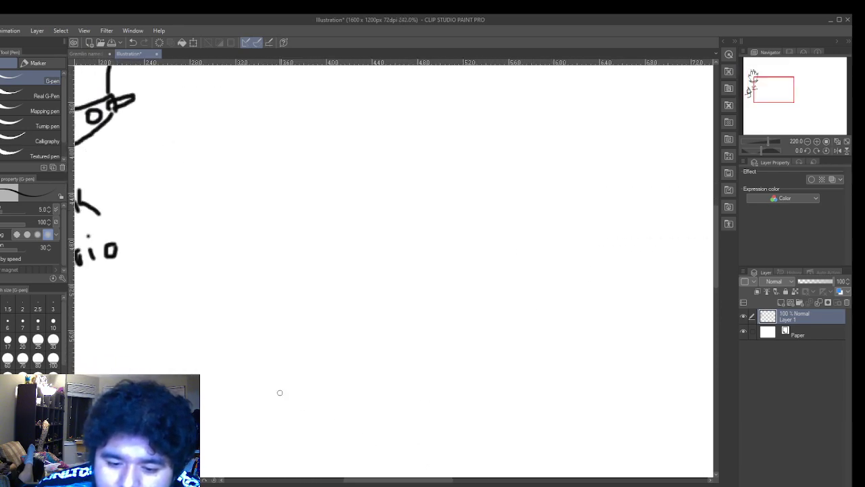
pyautogui.moveTo(193, 341)
pyautogui.mouseDown()
pyautogui.moveTo(207, 322)
pyautogui.moveTo(281, 286)
pyautogui.moveTo(405, 270)
pyautogui.moveTo(540, 291)
pyautogui.moveTo(587, 354)
pyautogui.mouseUp()
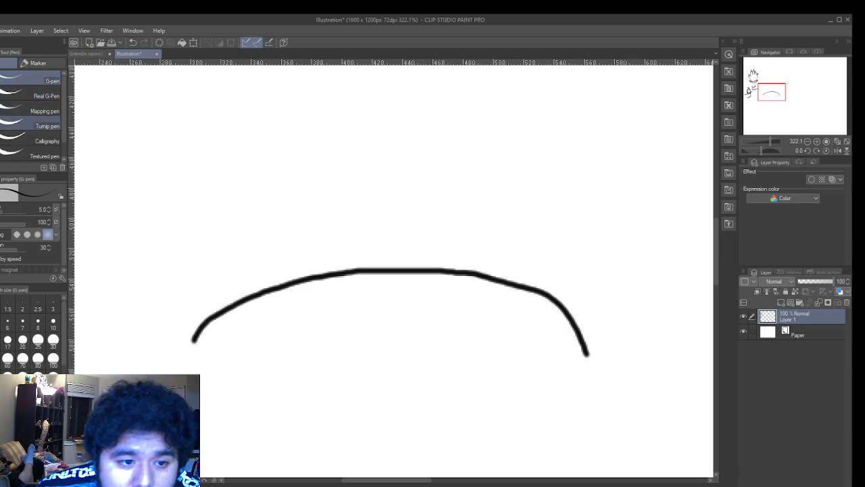
pyautogui.click(133, 42)
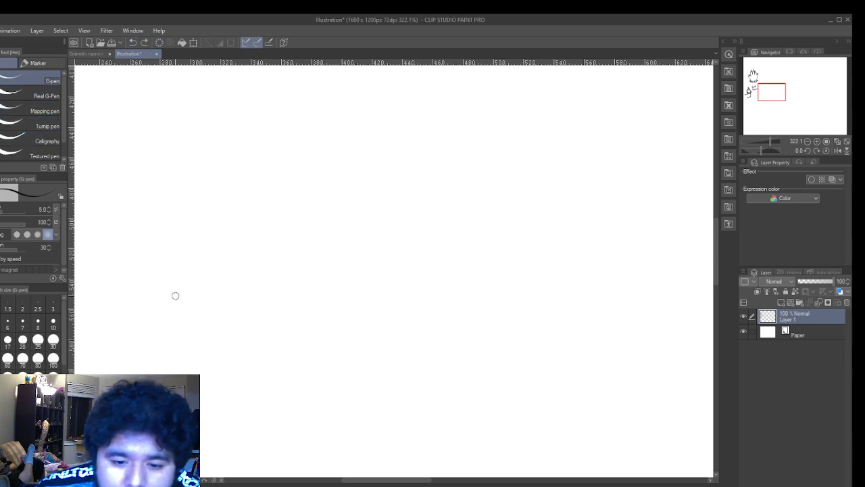
pyautogui.moveTo(174, 331)
pyautogui.mouseDown()
pyautogui.moveTo(247, 256)
pyautogui.moveTo(360, 228)
pyautogui.moveTo(423, 228)
pyautogui.moveTo(480, 242)
pyautogui.moveTo(518, 270)
pyautogui.moveTo(567, 352)
pyautogui.moveTo(532, 393)
pyautogui.moveTo(495, 410)
pyautogui.moveTo(428, 430)
pyautogui.moveTo(353, 435)
pyautogui.moveTo(237, 424)
pyautogui.moveTo(171, 344)
pyautogui.mouseUp()
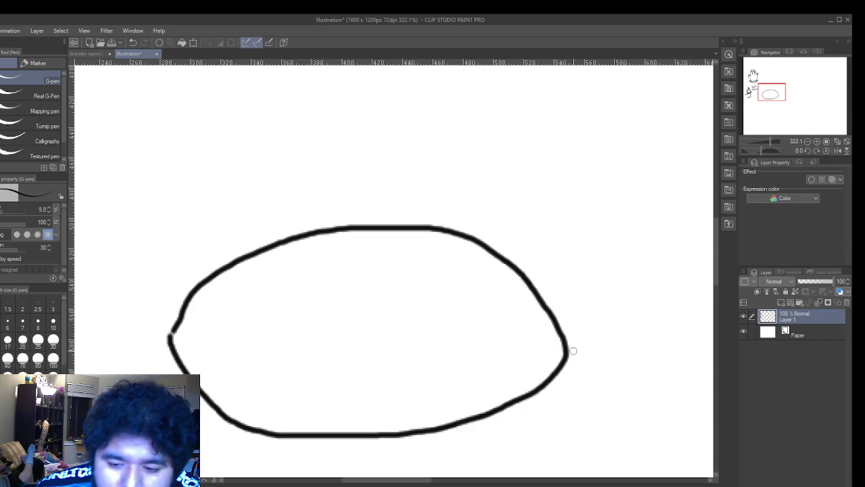
pyautogui.moveTo(560, 331)
pyautogui.mouseDown()
pyautogui.moveTo(349, 374)
pyautogui.moveTo(208, 377)
pyautogui.mouseUp()
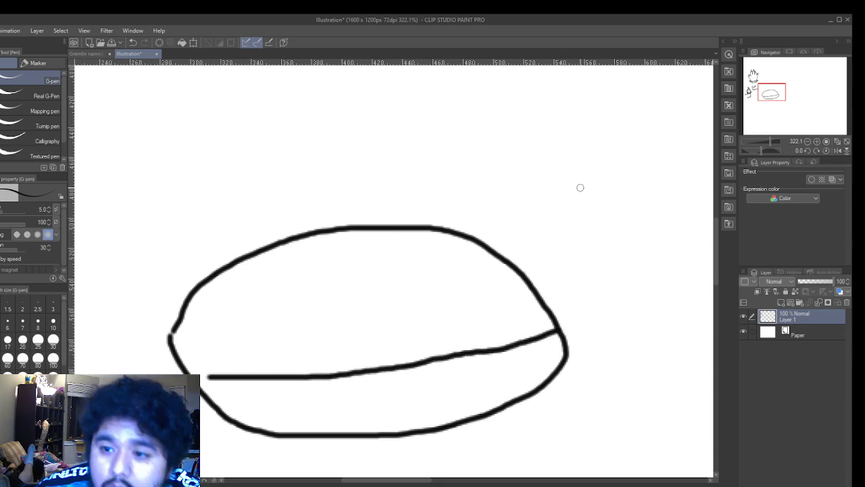
# - Undo the rising line in the oval and draw two roughly parallel curved lines across its middle as a shell rim
pyautogui.hotkey('ctrl', 'z')
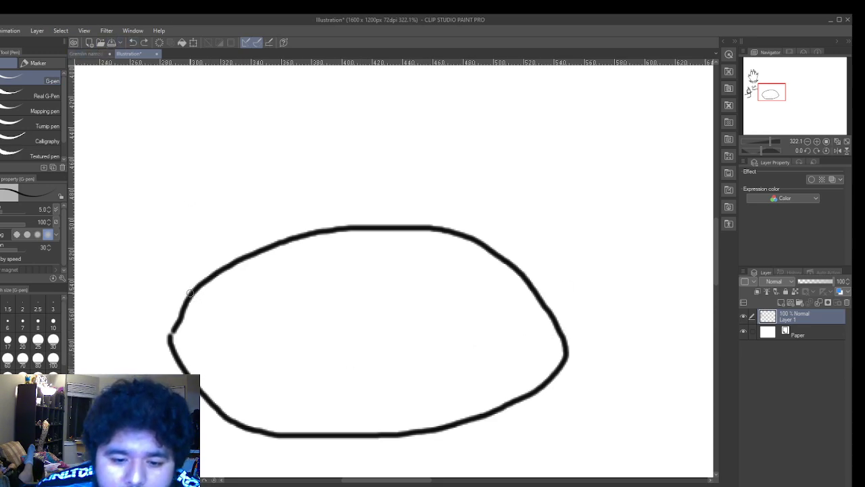
pyautogui.moveTo(170, 338)
pyautogui.mouseDown()
pyautogui.moveTo(289, 357)
pyautogui.moveTo(397, 360)
pyautogui.moveTo(458, 357)
pyautogui.moveTo(559, 329)
pyautogui.mouseUp()
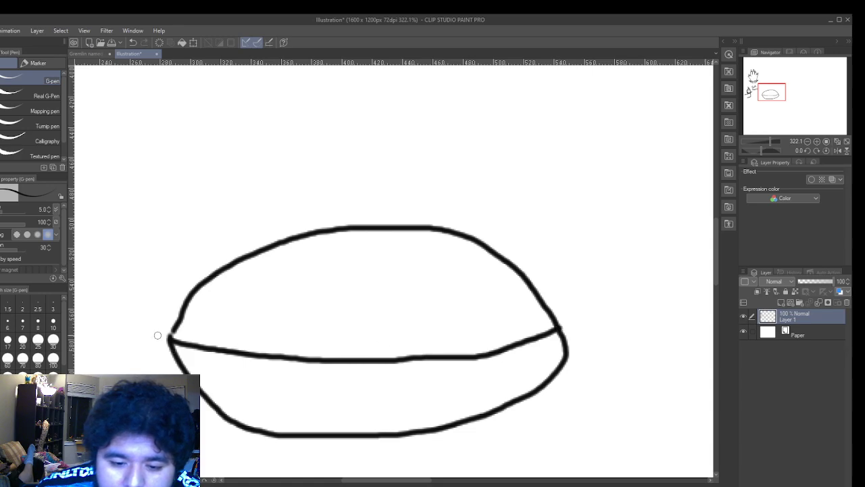
pyautogui.moveTo(174, 331)
pyautogui.mouseDown()
pyautogui.moveTo(295, 346)
pyautogui.moveTo(389, 344)
pyautogui.moveTo(498, 336)
pyautogui.moveTo(547, 319)
pyautogui.mouseUp()
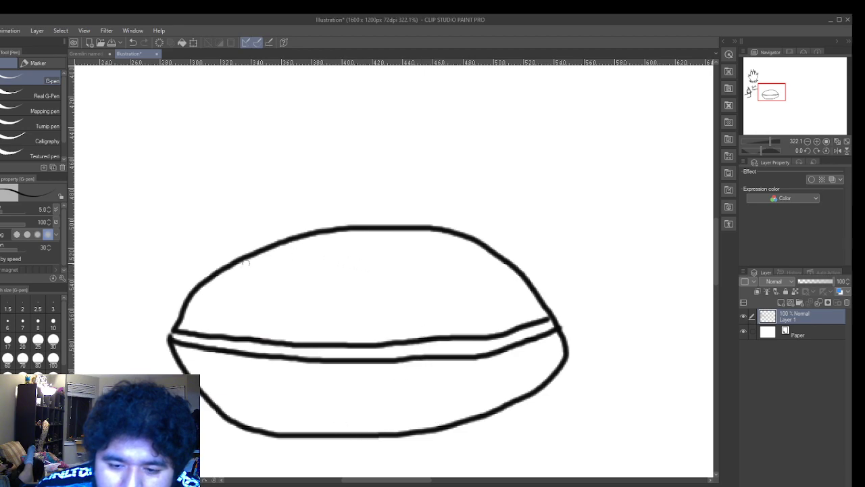
# - Divide the shell's upper half into angular plates with connected straight lines running between its outline and the rim
pyautogui.moveTo(191, 306)
pyautogui.mouseDown()
pyautogui.moveTo(261, 302)
pyautogui.moveTo(278, 243)
pyautogui.mouseUp()
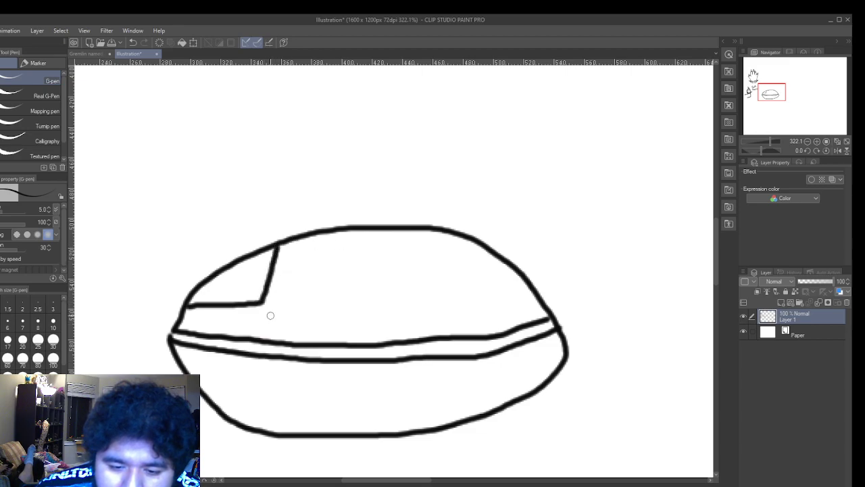
pyautogui.moveTo(263, 305)
pyautogui.mouseDown()
pyautogui.moveTo(336, 325)
pyautogui.moveTo(357, 300)
pyautogui.mouseUp()
pyautogui.moveTo(370, 282); pyautogui.dragTo(376, 275)
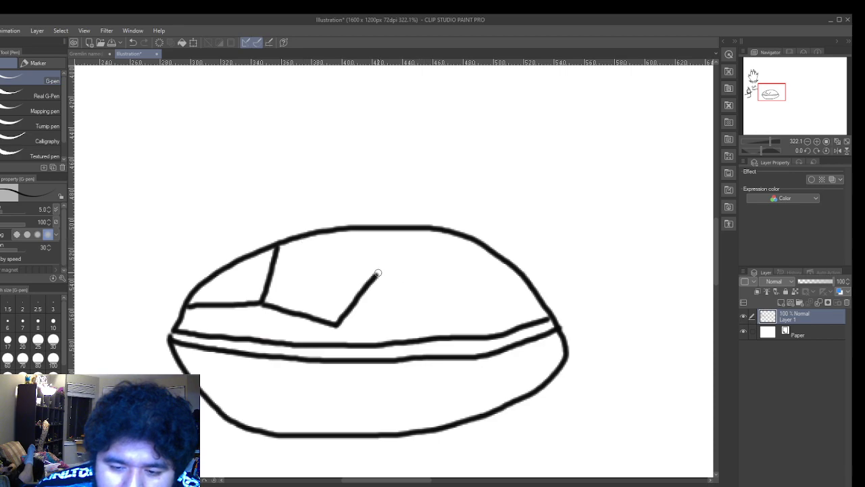
pyautogui.moveTo(377, 274); pyautogui.dragTo(365, 241)
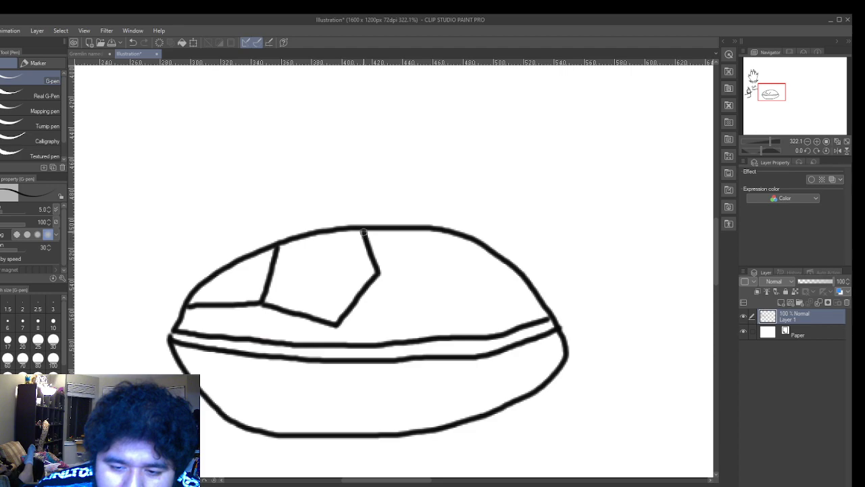
pyautogui.moveTo(379, 276); pyautogui.dragTo(481, 247)
pyautogui.moveTo(379, 274)
pyautogui.mouseDown()
pyautogui.moveTo(438, 295)
pyautogui.moveTo(517, 268)
pyautogui.mouseUp()
pyautogui.moveTo(443, 292); pyautogui.dragTo(490, 336)
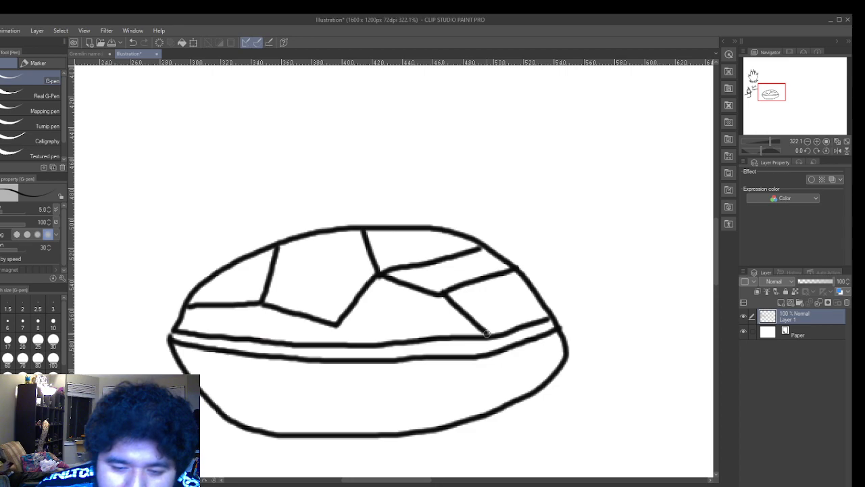
pyautogui.moveTo(443, 293); pyautogui.dragTo(409, 337)
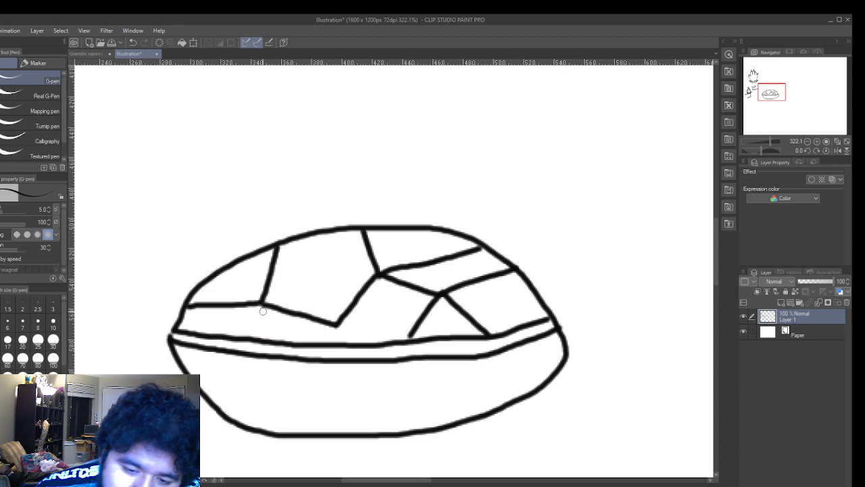
# - Extend the two left plate corners down to the rim and divide the shell's lower half into plates with curved and slanted lines
pyautogui.moveTo(262, 306); pyautogui.dragTo(244, 424)
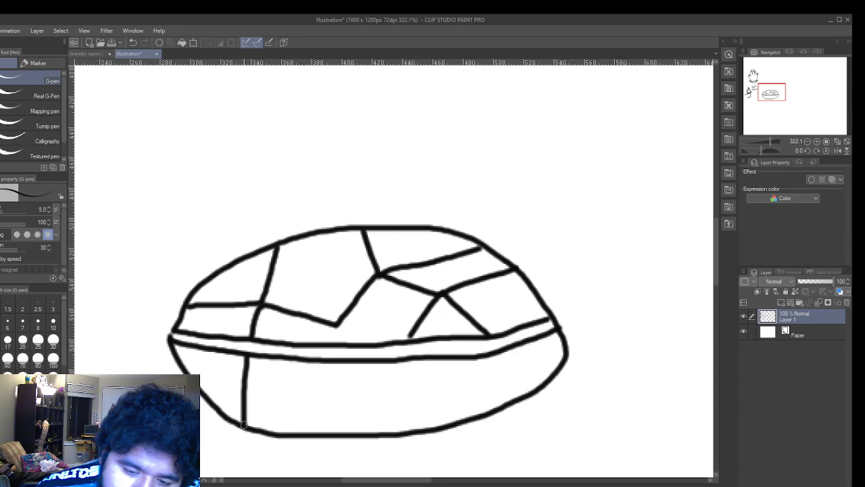
pyautogui.moveTo(336, 322)
pyautogui.mouseDown()
pyautogui.moveTo(338, 340)
pyautogui.moveTo(315, 381)
pyautogui.moveTo(246, 401)
pyautogui.moveTo(168, 358)
pyautogui.mouseUp()
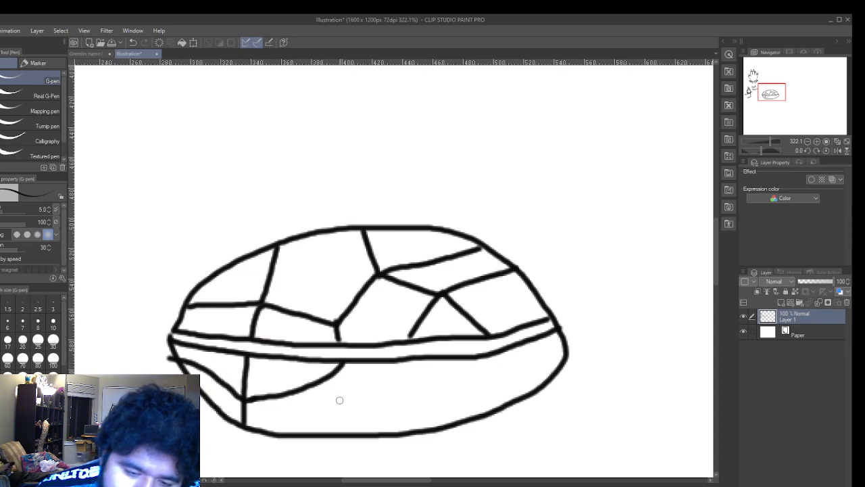
pyautogui.moveTo(299, 390)
pyautogui.mouseDown()
pyautogui.moveTo(373, 429)
pyautogui.moveTo(392, 416)
pyautogui.moveTo(422, 359)
pyautogui.mouseUp()
pyautogui.moveTo(411, 390); pyautogui.dragTo(488, 415)
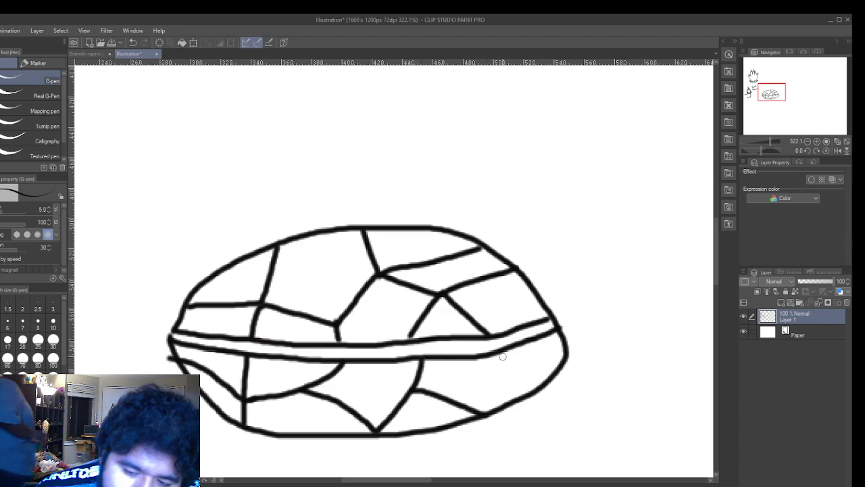
pyautogui.moveTo(503, 352); pyautogui.dragTo(486, 408)
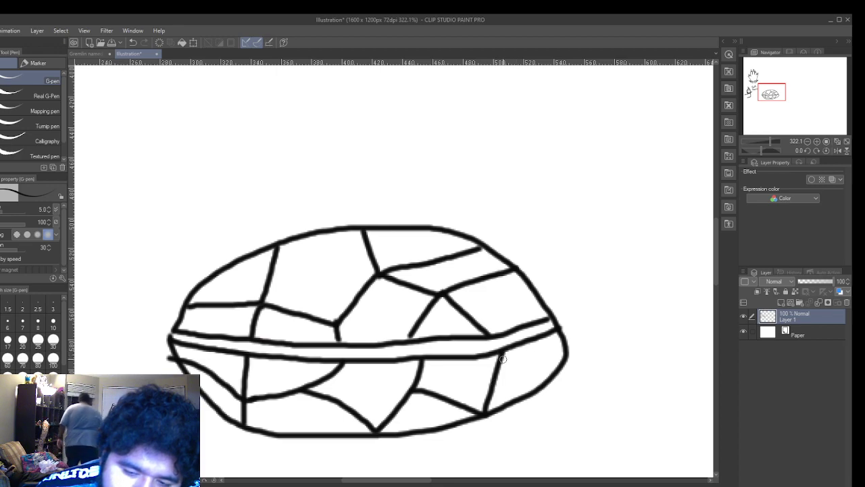
pyautogui.moveTo(502, 358); pyautogui.dragTo(541, 389)
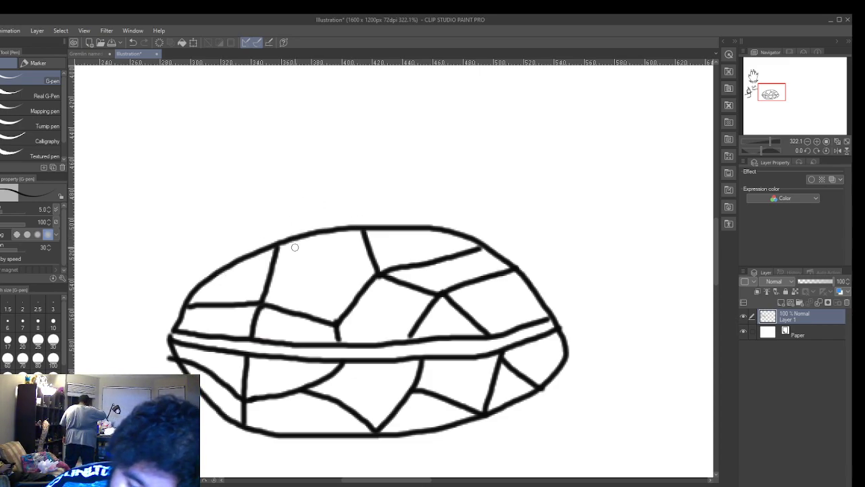
# - Draw a pointed spike with a rounded base on the shell's upper-left edge, redrawing the spike until it leans outward to the left
pyautogui.moveTo(218, 284)
pyautogui.mouseDown()
pyautogui.moveTo(246, 289)
pyautogui.moveTo(260, 258)
pyautogui.moveTo(233, 262)
pyautogui.moveTo(215, 284)
pyautogui.moveTo(198, 219)
pyautogui.moveTo(250, 256)
pyautogui.mouseUp()
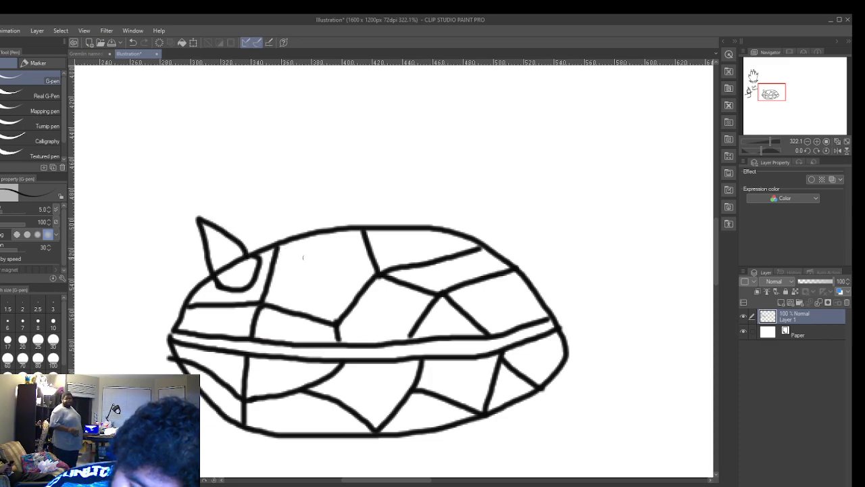
pyautogui.click(132, 42)
pyautogui.moveTo(217, 281)
pyautogui.mouseDown()
pyautogui.moveTo(208, 229)
pyautogui.moveTo(250, 243)
pyautogui.mouseUp()
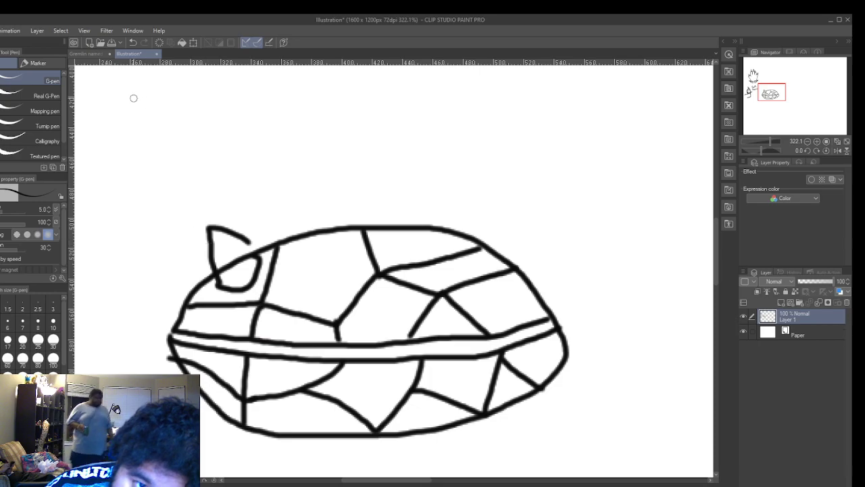
pyautogui.click(132, 42)
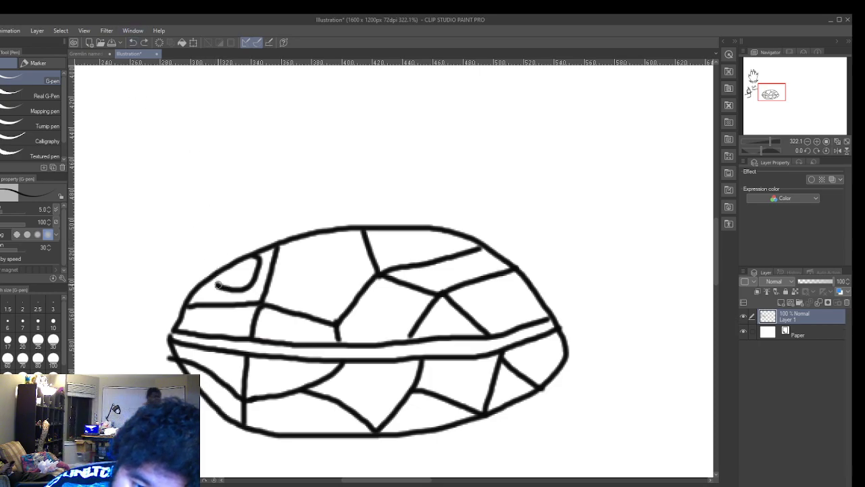
pyautogui.moveTo(216, 281)
pyautogui.mouseDown()
pyautogui.moveTo(197, 225)
pyautogui.moveTo(251, 253)
pyautogui.moveTo(217, 280)
pyautogui.mouseUp()
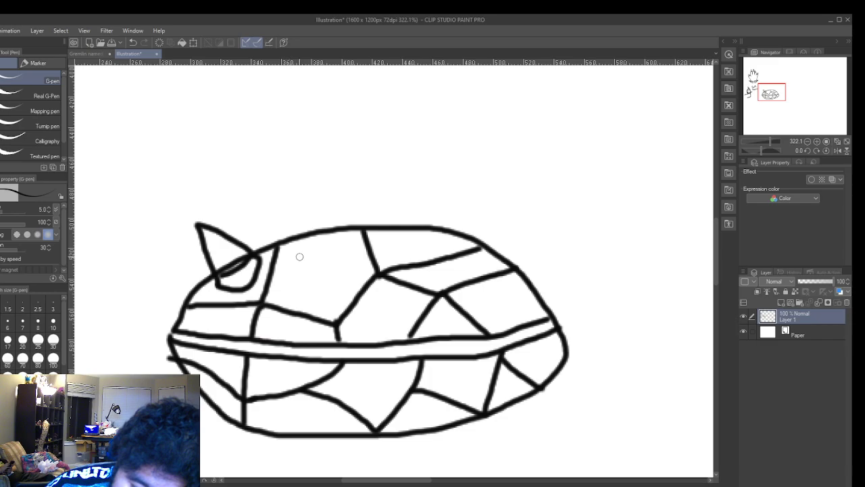
# - Add three more pointed spikes with curved bases along the shell's top edge, the last one leaning right on the upper-right slope
pyautogui.moveTo(292, 250)
pyautogui.mouseDown()
pyautogui.moveTo(325, 254)
pyautogui.moveTo(350, 230)
pyautogui.mouseUp()
pyautogui.moveTo(294, 249)
pyautogui.mouseDown()
pyautogui.moveTo(287, 241)
pyautogui.moveTo(348, 228)
pyautogui.mouseUp()
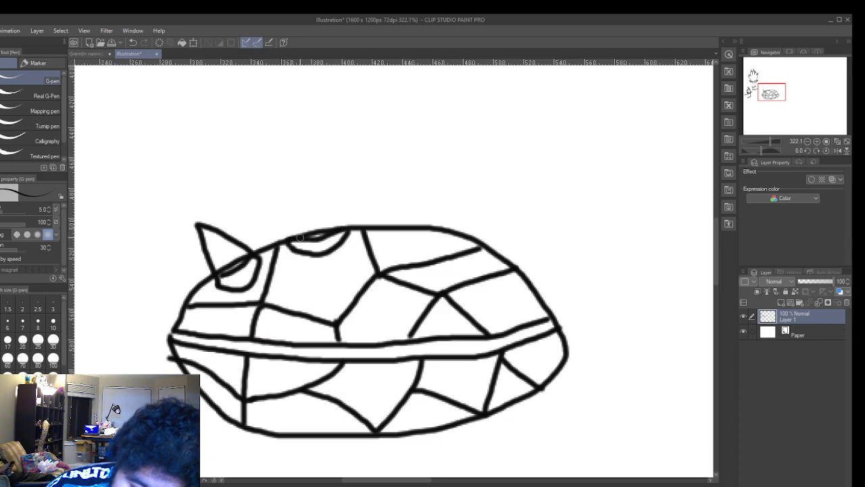
pyautogui.moveTo(298, 237)
pyautogui.mouseDown()
pyautogui.moveTo(294, 179)
pyautogui.moveTo(339, 222)
pyautogui.mouseUp()
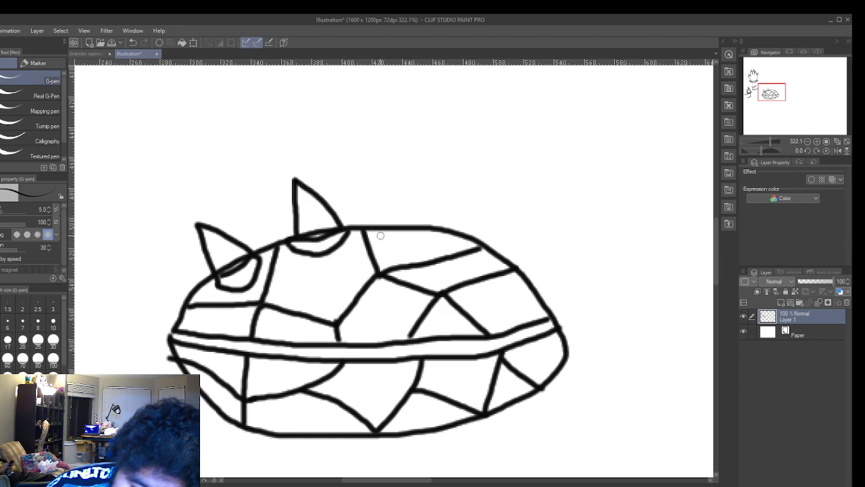
pyautogui.moveTo(381, 237)
pyautogui.mouseDown()
pyautogui.moveTo(405, 247)
pyautogui.moveTo(445, 230)
pyautogui.mouseUp()
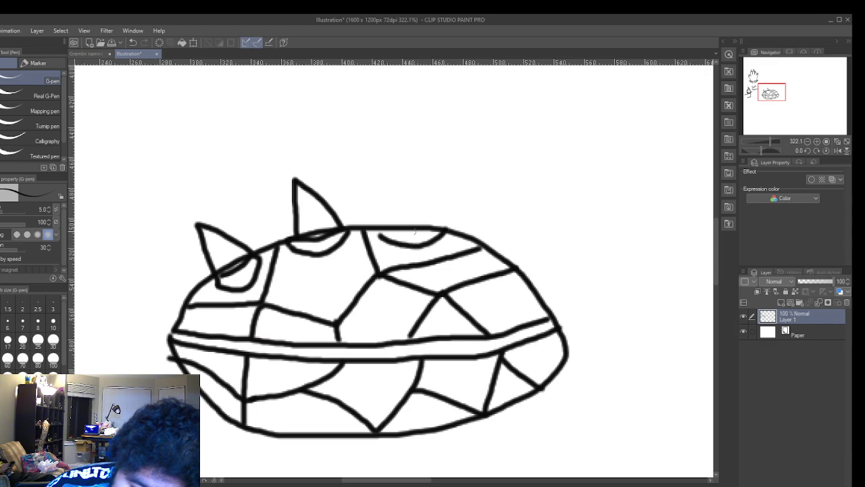
pyautogui.moveTo(387, 232)
pyautogui.mouseDown()
pyautogui.moveTo(416, 232)
pyautogui.moveTo(390, 232)
pyautogui.moveTo(396, 169)
pyautogui.moveTo(437, 220)
pyautogui.moveTo(405, 236)
pyautogui.mouseUp()
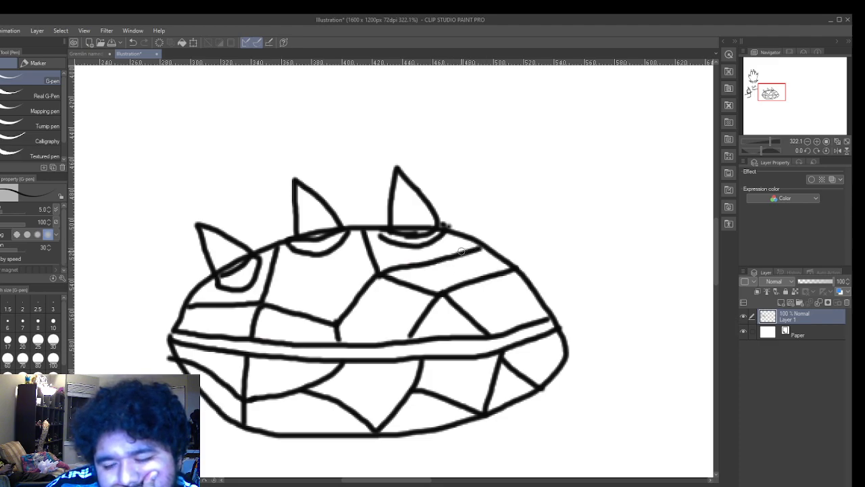
pyautogui.moveTo(468, 244)
pyautogui.mouseDown()
pyautogui.moveTo(498, 273)
pyautogui.moveTo(519, 271)
pyautogui.mouseUp()
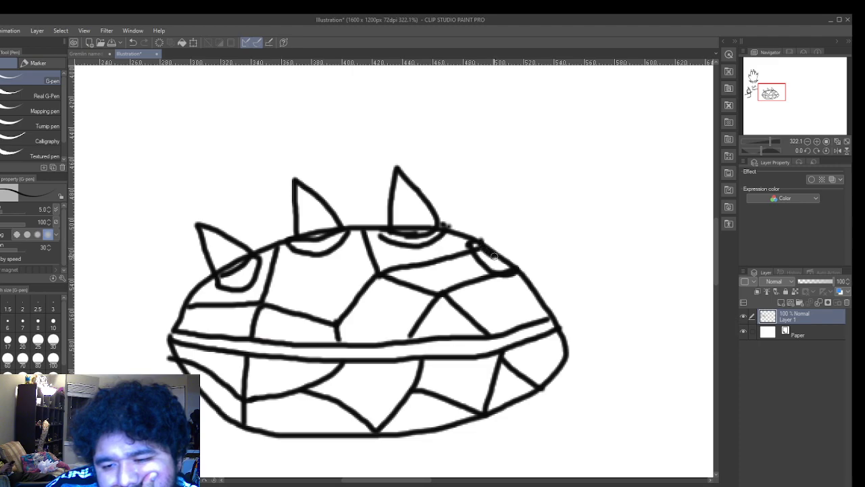
pyautogui.moveTo(476, 245)
pyautogui.mouseDown()
pyautogui.moveTo(522, 215)
pyautogui.moveTo(520, 267)
pyautogui.mouseUp()
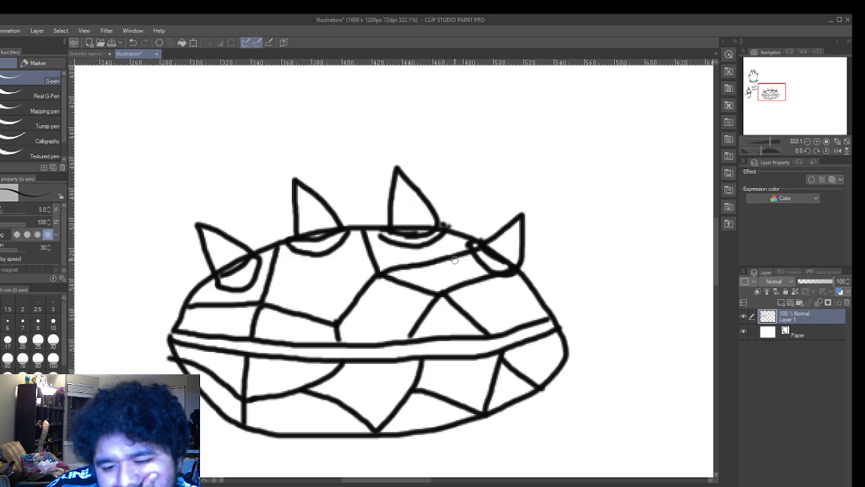
pyautogui.scroll(-4, 528, 296)
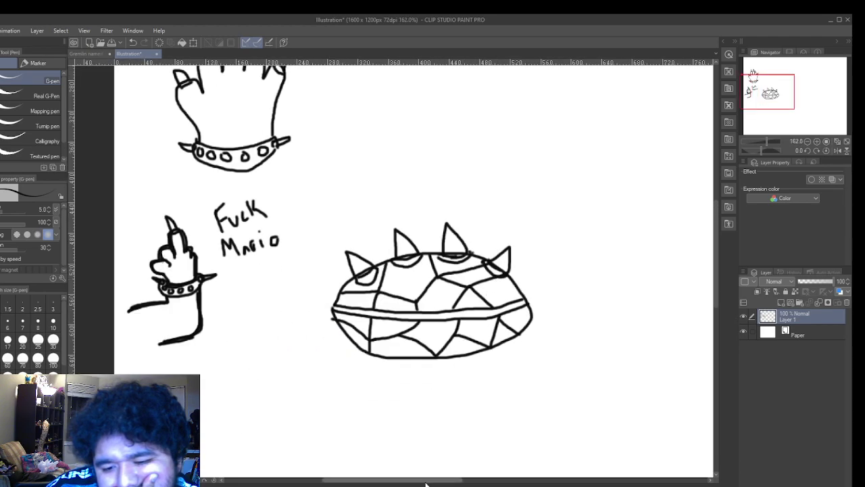
pyautogui.moveTo(426, 481); pyautogui.dragTo(475, 483)
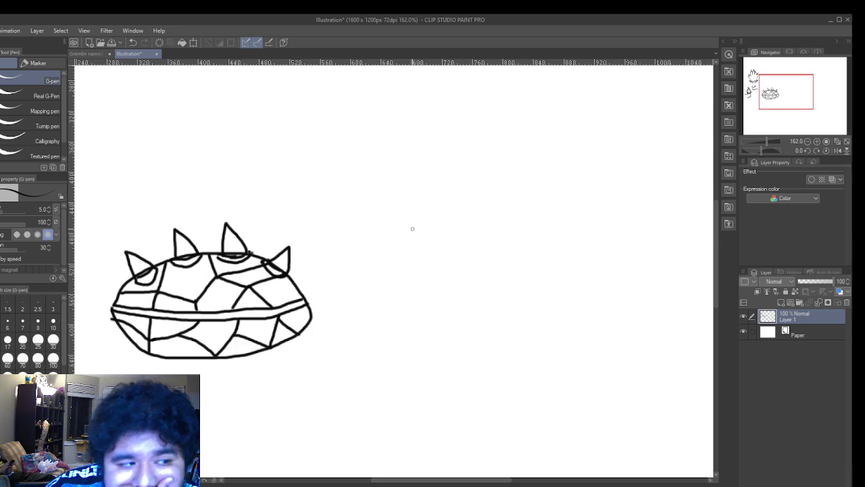
pyautogui.scroll(6, 487, 223)
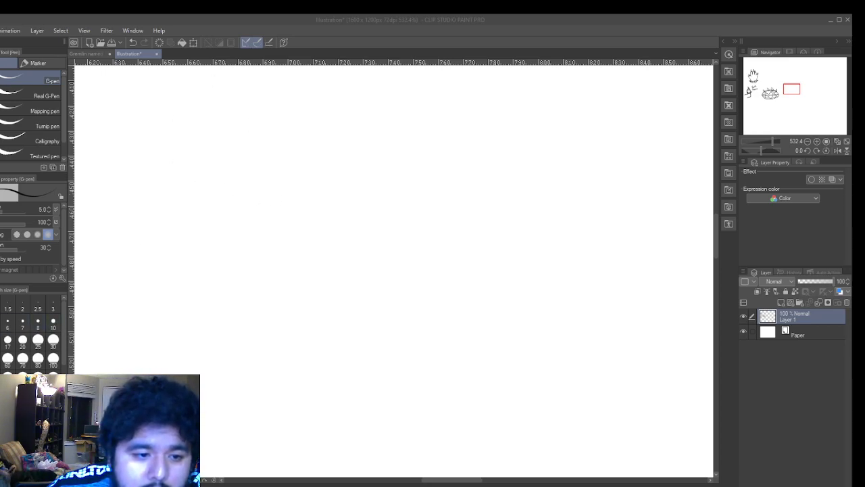
pyautogui.hotkey('alt', 'Tab')
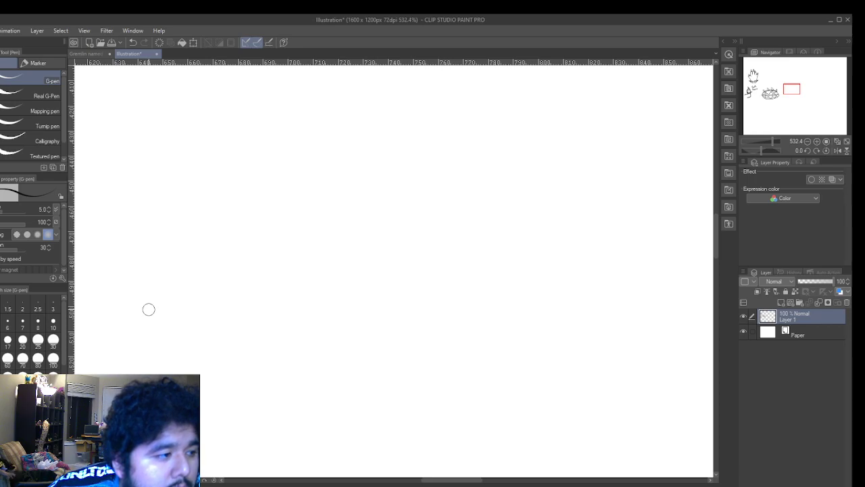
pyautogui.scroll(2, 336, 232)
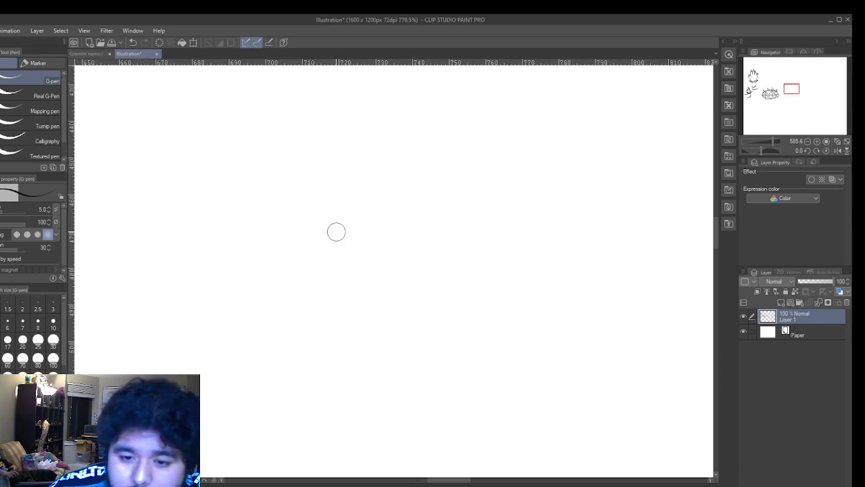
pyautogui.scroll(-1, 337, 233)
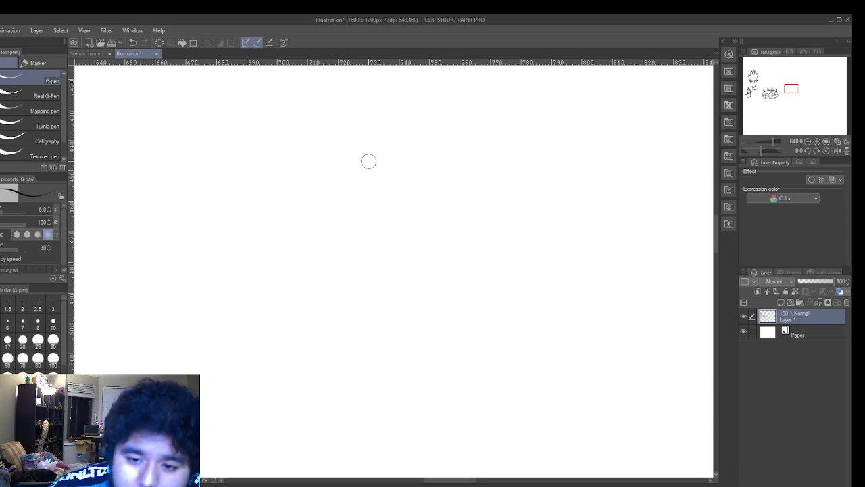
pyautogui.moveTo(333, 173)
pyautogui.mouseDown()
pyautogui.moveTo(536, 306)
pyautogui.moveTo(359, 182)
pyautogui.mouseUp()
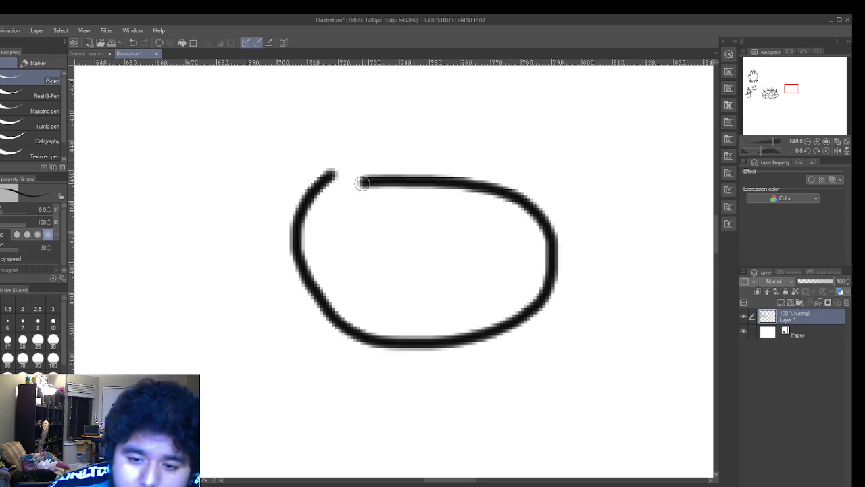
pyautogui.click(134, 42)
pyautogui.scroll(-2, 355, 173)
pyautogui.moveTo(355, 167)
pyautogui.mouseDown()
pyautogui.moveTo(295, 260)
pyautogui.moveTo(533, 299)
pyautogui.moveTo(447, 180)
pyautogui.moveTo(348, 180)
pyautogui.mouseUp()
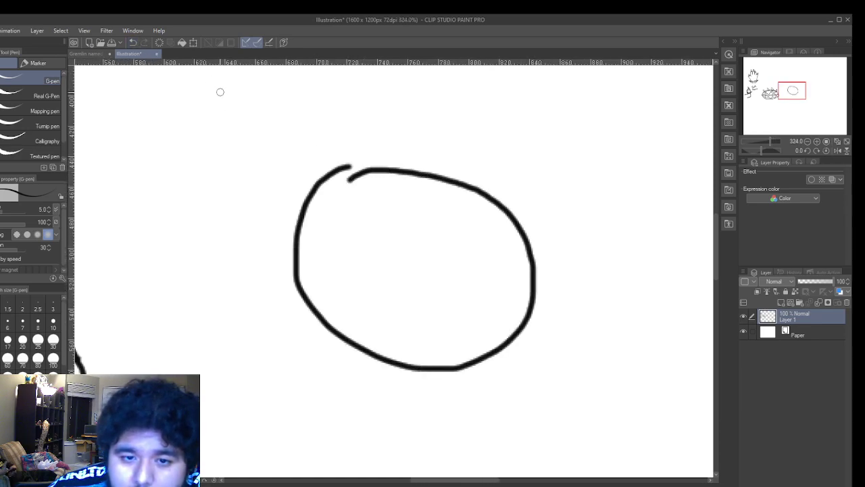
pyautogui.click(133, 42)
pyautogui.moveTo(370, 148)
pyautogui.mouseDown()
pyautogui.moveTo(555, 306)
pyautogui.moveTo(454, 175)
pyautogui.moveTo(381, 156)
pyautogui.mouseUp()
pyautogui.hotkey('ctrl', 'z')
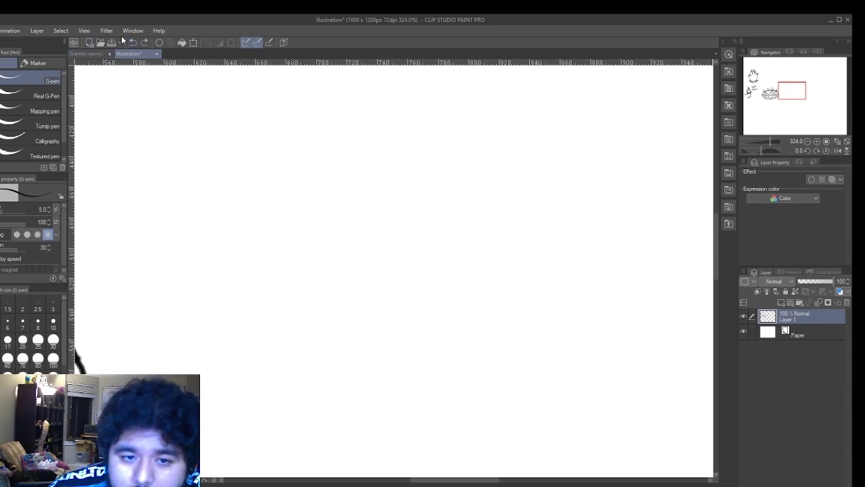
pyautogui.moveTo(416, 107)
pyautogui.mouseDown()
pyautogui.moveTo(308, 194)
pyautogui.moveTo(560, 82)
pyautogui.moveTo(345, 105)
pyautogui.mouseUp()
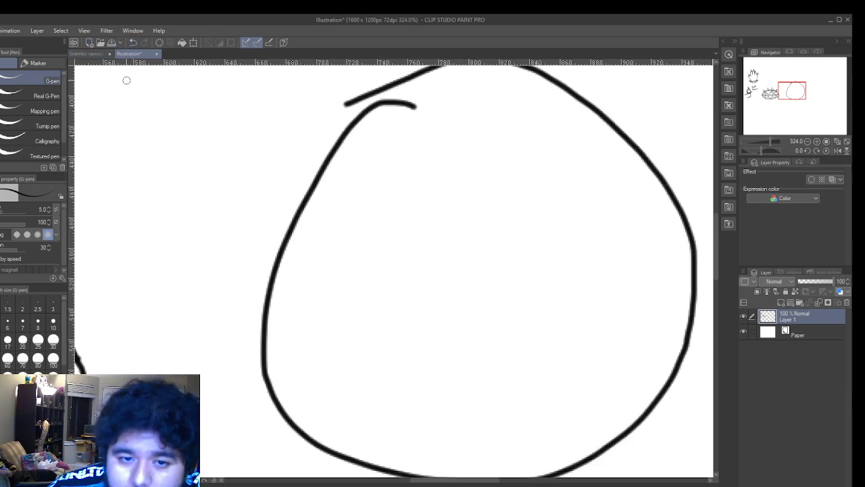
pyautogui.click(133, 44)
pyautogui.moveTo(368, 146)
pyautogui.mouseDown()
pyautogui.moveTo(338, 175)
pyautogui.moveTo(555, 373)
pyautogui.moveTo(452, 102)
pyautogui.moveTo(329, 189)
pyautogui.moveTo(393, 241)
pyautogui.mouseUp()
pyautogui.click(133, 43)
# - Draw a rough circle about 170 px wide in the blank area right of the spiked shell with the G-pen
pyautogui.moveTo(334, 143)
pyautogui.mouseDown()
pyautogui.moveTo(466, 376)
pyautogui.moveTo(461, 148)
pyautogui.moveTo(328, 165)
pyautogui.mouseUp()
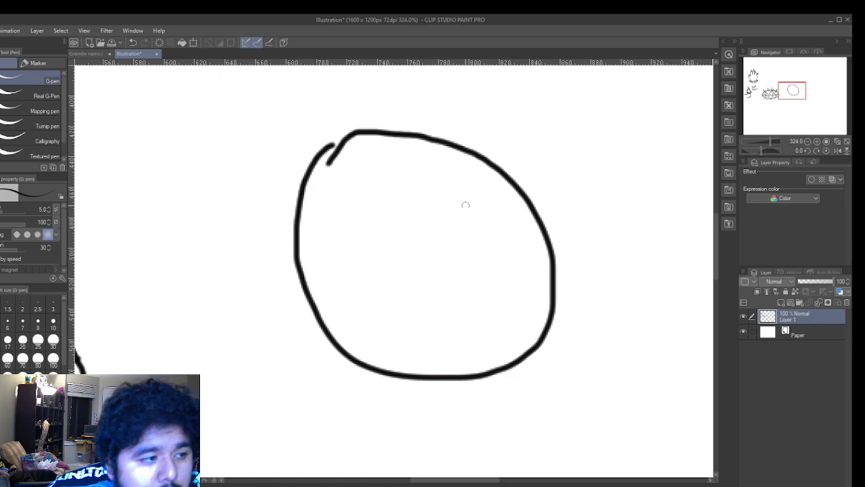
pyautogui.scroll(3, 492, 246)
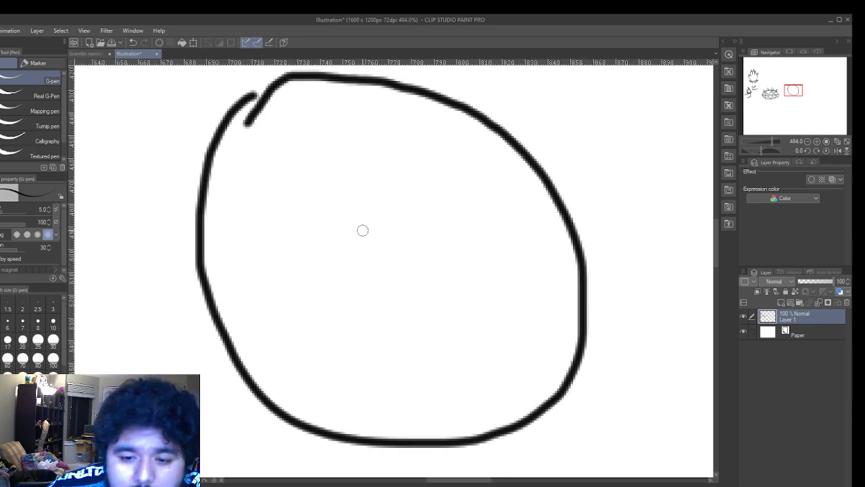
# - Undo the rough circle drawn in the blank area beside the spiked shell
pyautogui.click(131, 32)
pyautogui.moveTo(136, 43)
pyautogui.click(100, 91)
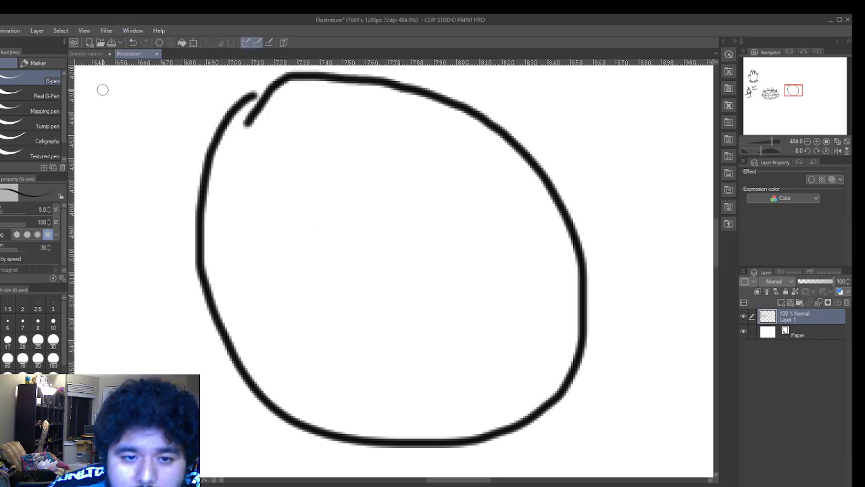
pyautogui.click(135, 43)
pyautogui.scroll(-3, 336, 122)
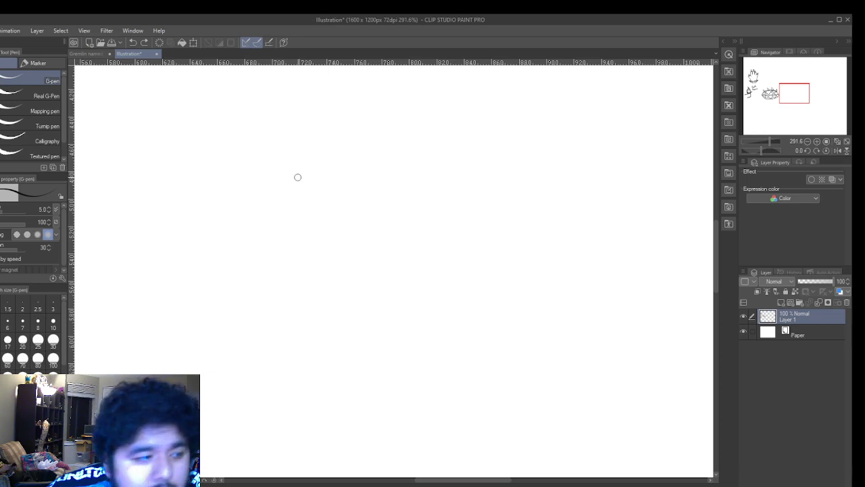
pyautogui.scroll(1, 267, 182)
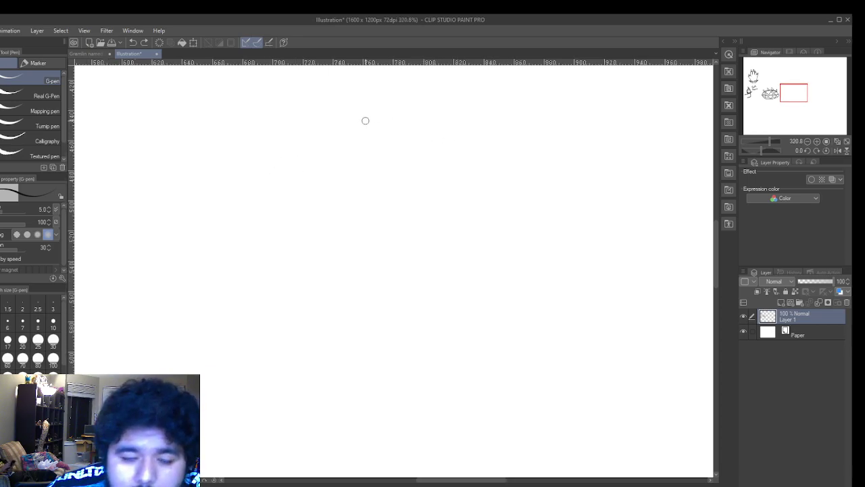
pyautogui.scroll(-1, 286, 167)
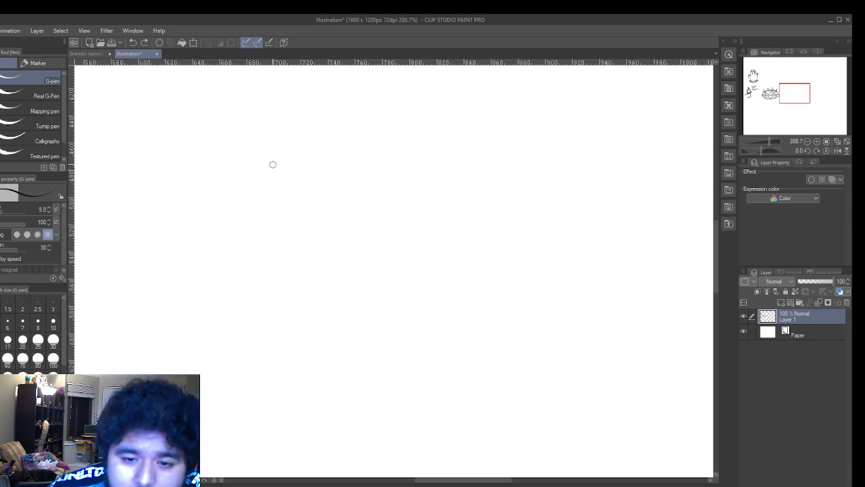
# - Try several large rounded outlines in the blank area, ending with a closed shape about 240 px wide
pyautogui.moveTo(334, 130)
pyautogui.mouseDown()
pyautogui.moveTo(294, 147)
pyautogui.moveTo(583, 232)
pyautogui.moveTo(437, 149)
pyautogui.moveTo(327, 131)
pyautogui.mouseUp()
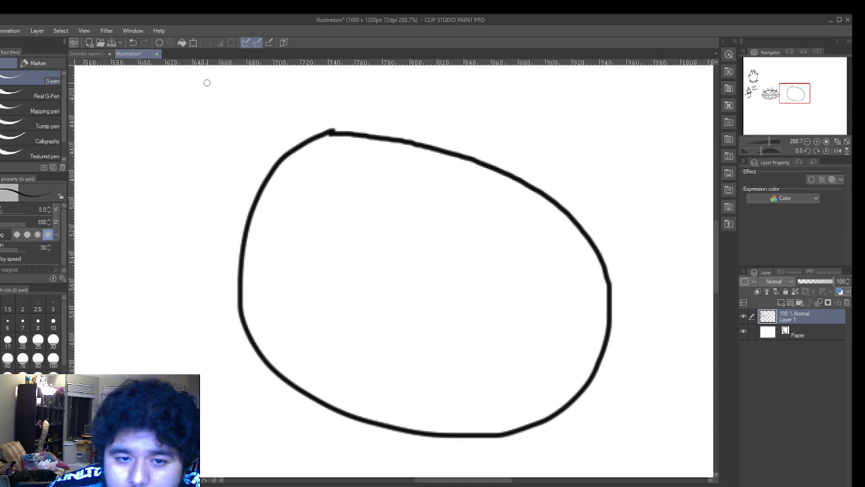
pyautogui.click(131, 42)
pyautogui.moveTo(320, 102)
pyautogui.mouseDown()
pyautogui.moveTo(259, 195)
pyautogui.moveTo(479, 151)
pyautogui.moveTo(364, 121)
pyautogui.moveTo(265, 150)
pyautogui.moveTo(541, 386)
pyautogui.moveTo(514, 201)
pyautogui.mouseUp()
pyautogui.click(132, 42)
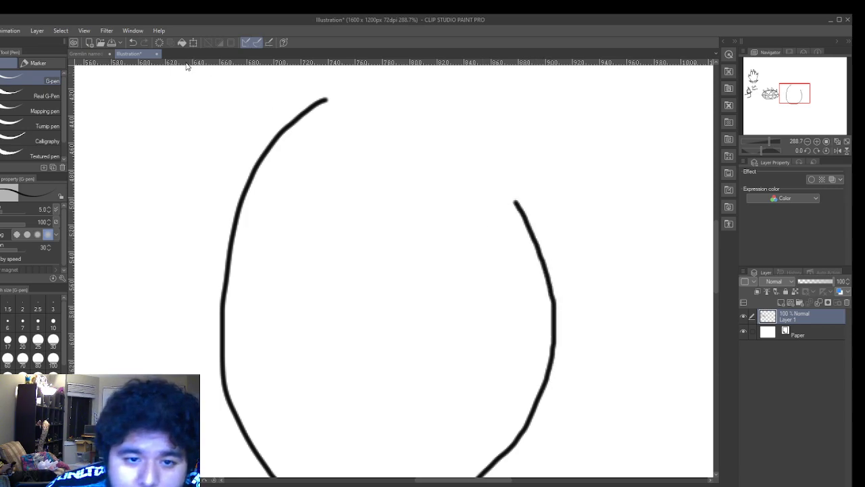
pyautogui.click(132, 42)
pyautogui.moveTo(301, 94)
pyautogui.mouseDown()
pyautogui.moveTo(245, 363)
pyautogui.moveTo(617, 110)
pyautogui.moveTo(239, 115)
pyautogui.moveTo(533, 187)
pyautogui.moveTo(309, 85)
pyautogui.moveTo(264, 127)
pyautogui.mouseUp()
pyautogui.click(133, 42)
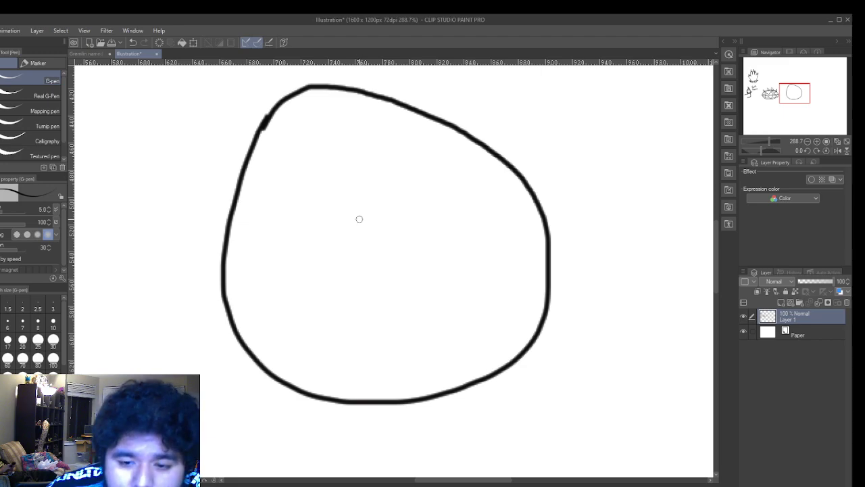
# - Try a small oval at the centre of the large outline and small shapes in its upper half, undoing each
pyautogui.moveTo(359, 215)
pyautogui.mouseDown()
pyautogui.moveTo(320, 272)
pyautogui.moveTo(419, 292)
pyautogui.moveTo(437, 208)
pyautogui.moveTo(349, 192)
pyautogui.moveTo(327, 230)
pyautogui.mouseUp()
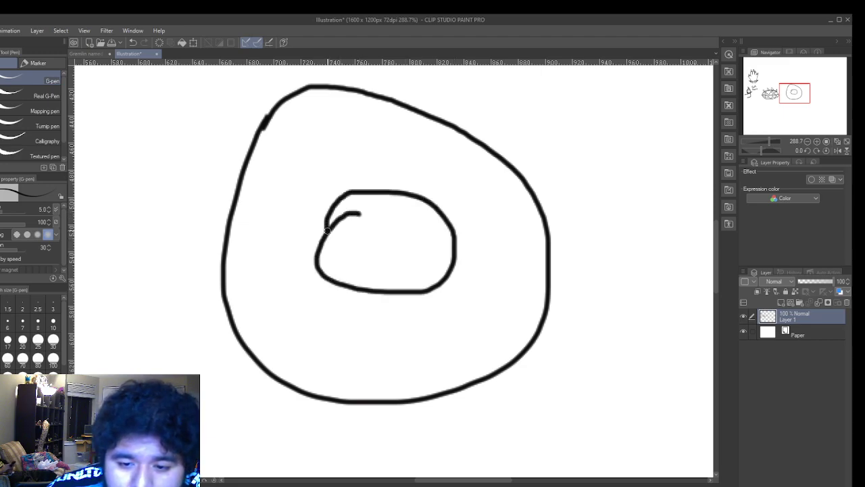
pyautogui.click(129, 41)
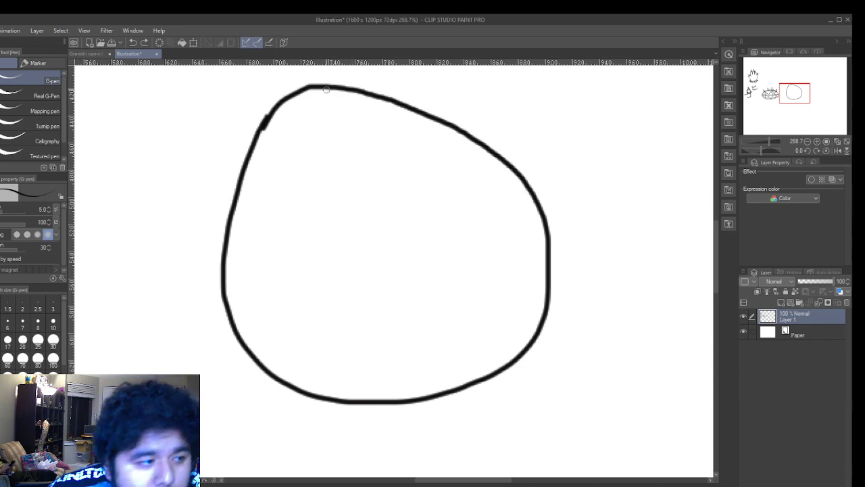
pyautogui.moveTo(305, 174)
pyautogui.mouseDown()
pyautogui.moveTo(325, 203)
pyautogui.moveTo(300, 170)
pyautogui.mouseUp()
pyautogui.moveTo(416, 170)
pyautogui.mouseDown()
pyautogui.moveTo(383, 205)
pyautogui.moveTo(487, 187)
pyautogui.moveTo(414, 169)
pyautogui.mouseUp()
pyautogui.click(134, 43)
pyautogui.click(134, 43)
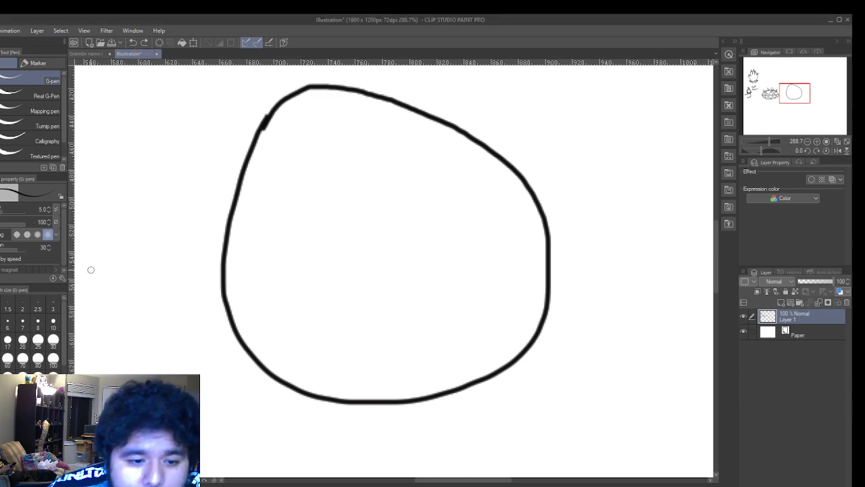
# - Try overlapping double loops on both sides of the large outline and a stroke above it, and undo all of these shapes
pyautogui.moveTo(218, 194)
pyautogui.mouseDown()
pyautogui.moveTo(174, 254)
pyautogui.moveTo(172, 300)
pyautogui.moveTo(182, 353)
pyautogui.moveTo(234, 379)
pyautogui.moveTo(324, 327)
pyautogui.moveTo(340, 261)
pyautogui.moveTo(296, 192)
pyautogui.moveTo(201, 171)
pyautogui.moveTo(155, 194)
pyautogui.moveTo(144, 237)
pyautogui.moveTo(150, 306)
pyautogui.moveTo(181, 361)
pyautogui.moveTo(223, 382)
pyautogui.moveTo(265, 388)
pyautogui.moveTo(326, 361)
pyautogui.moveTo(345, 264)
pyautogui.moveTo(313, 200)
pyautogui.moveTo(184, 177)
pyautogui.moveTo(125, 229)
pyautogui.moveTo(126, 265)
pyautogui.mouseUp()
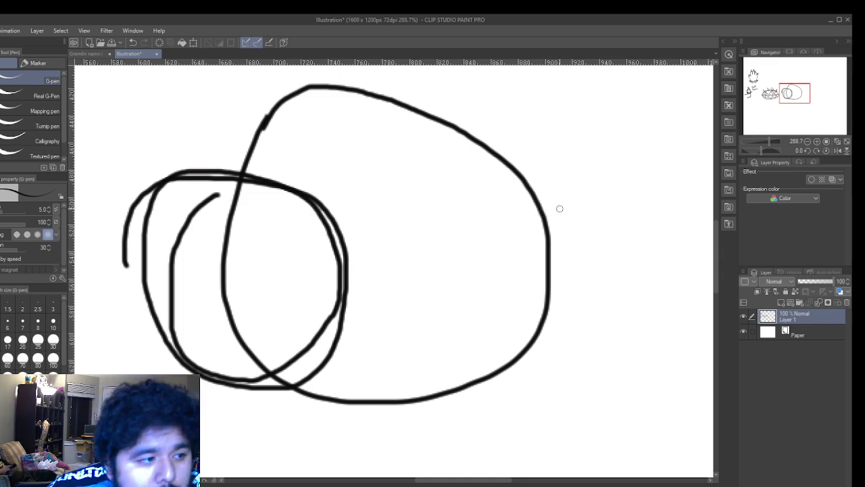
pyautogui.moveTo(565, 201)
pyautogui.mouseDown()
pyautogui.moveTo(514, 308)
pyautogui.moveTo(523, 377)
pyautogui.moveTo(582, 397)
pyautogui.moveTo(666, 299)
pyautogui.moveTo(660, 236)
pyautogui.moveTo(577, 196)
pyautogui.moveTo(490, 238)
pyautogui.moveTo(475, 343)
pyautogui.moveTo(552, 428)
pyautogui.moveTo(674, 337)
pyautogui.moveTo(693, 284)
pyautogui.moveTo(658, 232)
pyautogui.moveTo(613, 208)
pyautogui.moveTo(582, 204)
pyautogui.mouseUp()
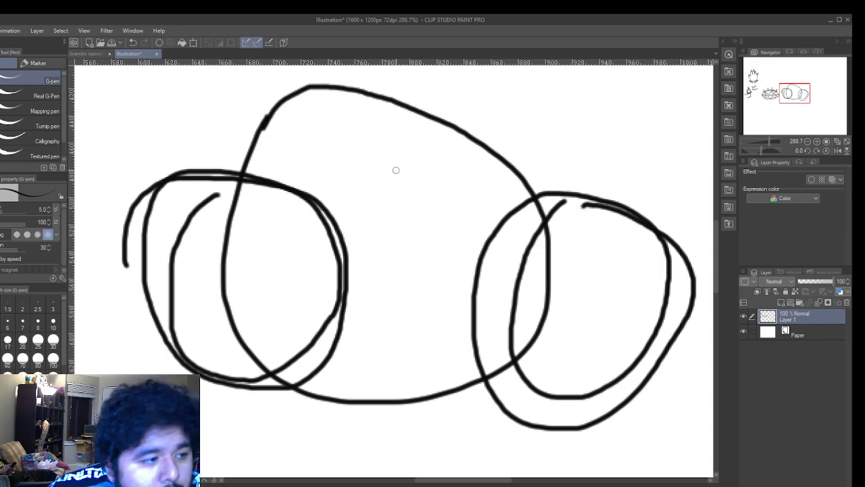
pyautogui.scroll(-5, 396, 177)
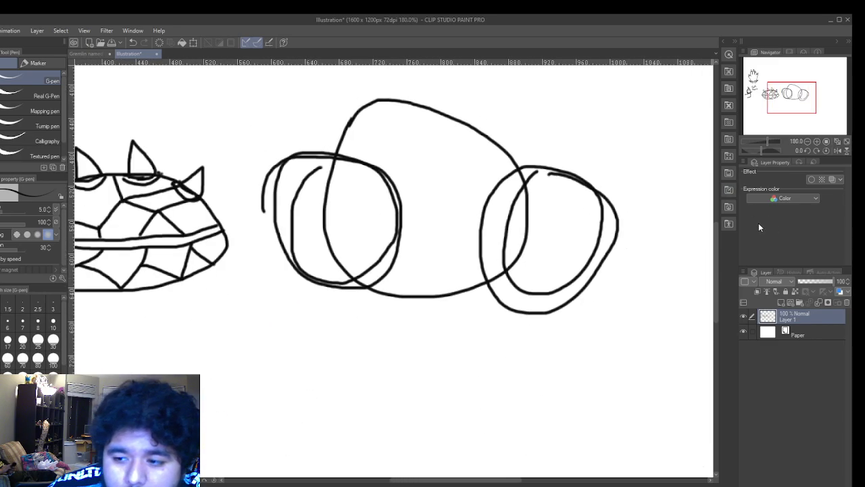
pyautogui.moveTo(715, 249); pyautogui.dragTo(718, 202)
pyautogui.scroll(1, 419, 255)
pyautogui.scroll(2, 419, 254)
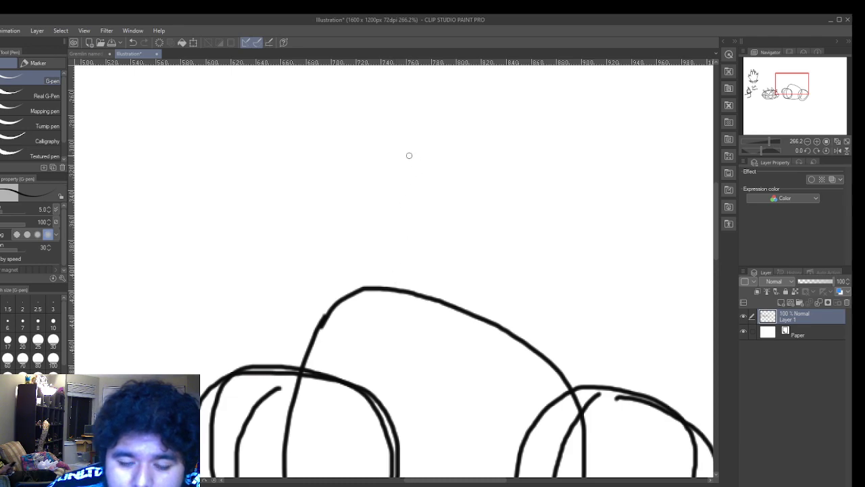
pyautogui.moveTo(302, 189)
pyautogui.mouseDown()
pyautogui.moveTo(293, 237)
pyautogui.moveTo(398, 235)
pyautogui.moveTo(291, 184)
pyautogui.moveTo(274, 200)
pyautogui.mouseUp()
pyautogui.click(133, 41)
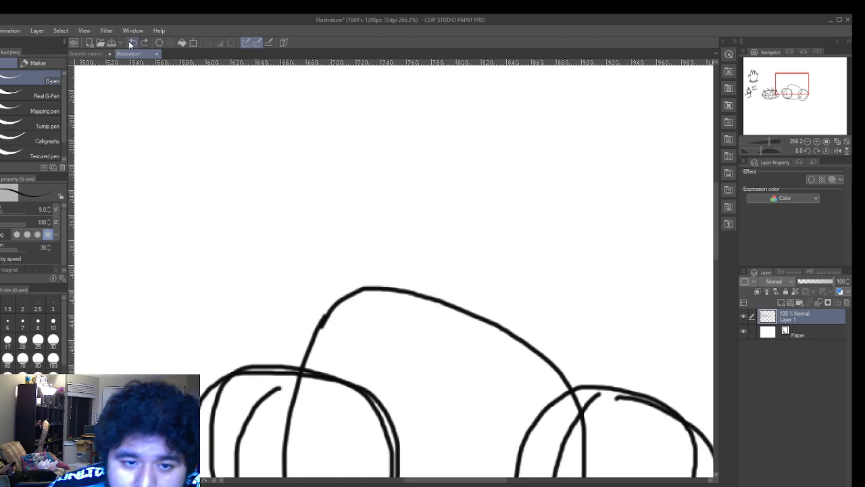
pyautogui.click(133, 42)
pyautogui.click(132, 42)
pyautogui.click(133, 42)
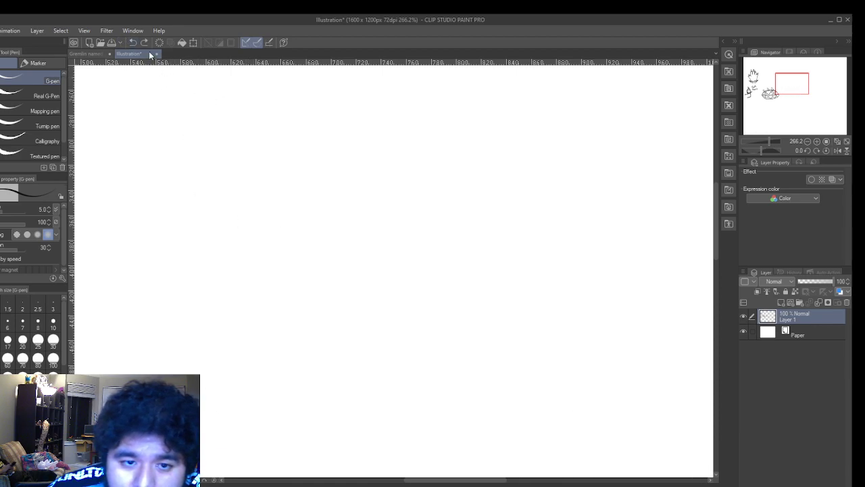
# - Draw a small angular left eye outline, with an open rounded cheek below it leading into a rounded nose
pyautogui.scroll(1, 451, 243)
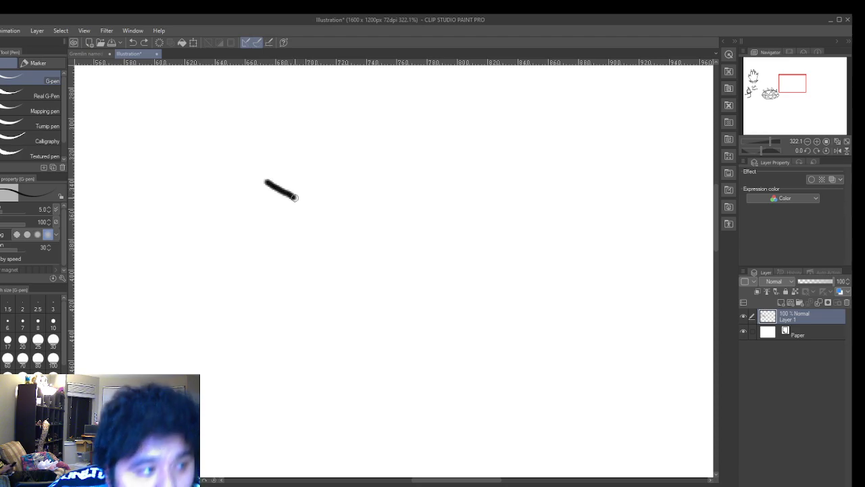
pyautogui.moveTo(292, 196)
pyautogui.mouseDown()
pyautogui.moveTo(289, 224)
pyautogui.moveTo(252, 213)
pyautogui.moveTo(243, 189)
pyautogui.moveTo(251, 185)
pyautogui.mouseUp()
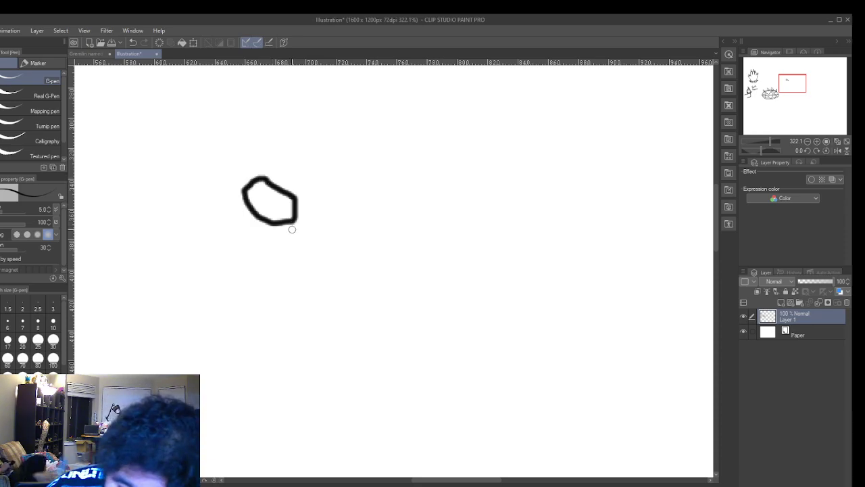
pyautogui.moveTo(301, 237)
pyautogui.mouseDown()
pyautogui.moveTo(274, 232)
pyautogui.moveTo(250, 255)
pyautogui.moveTo(252, 274)
pyautogui.moveTo(269, 304)
pyautogui.moveTo(311, 320)
pyautogui.moveTo(334, 301)
pyautogui.mouseUp()
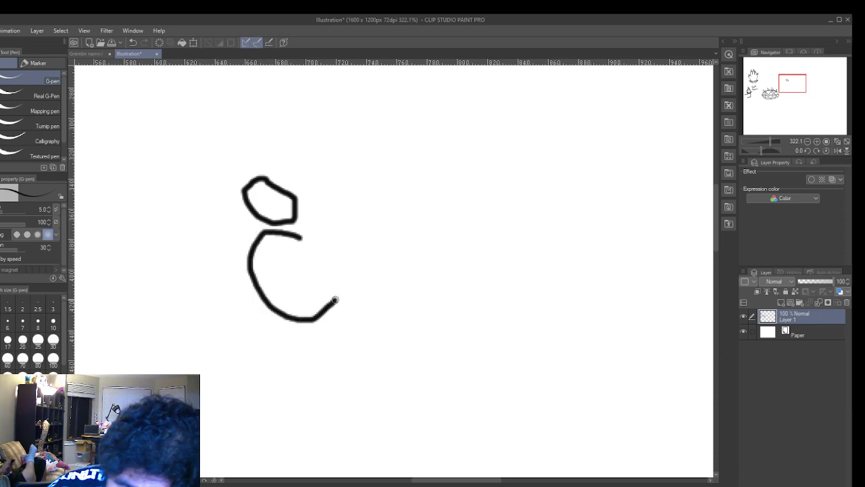
pyautogui.moveTo(364, 235)
pyautogui.mouseDown()
pyautogui.moveTo(331, 291)
pyautogui.moveTo(350, 329)
pyautogui.moveTo(441, 342)
pyautogui.moveTo(472, 268)
pyautogui.moveTo(441, 226)
pyautogui.moveTo(363, 224)
pyautogui.moveTo(346, 248)
pyautogui.moveTo(328, 236)
pyautogui.moveTo(327, 279)
pyautogui.moveTo(344, 314)
pyautogui.moveTo(406, 316)
pyautogui.moveTo(441, 259)
pyautogui.moveTo(420, 225)
pyautogui.moveTo(357, 219)
pyautogui.moveTo(331, 242)
pyautogui.moveTo(336, 295)
pyautogui.moveTo(366, 319)
pyautogui.moveTo(413, 306)
pyautogui.moveTo(408, 249)
pyautogui.moveTo(382, 222)
pyautogui.moveTo(338, 254)
pyautogui.mouseUp()
pyautogui.click(133, 42)
pyautogui.click(134, 41)
# - Draw the right cheek as an open curve from the nose's lower right edge, redrawing it until it is narrower than the left cheek
pyautogui.moveTo(416, 268); pyautogui.dragTo(438, 313)
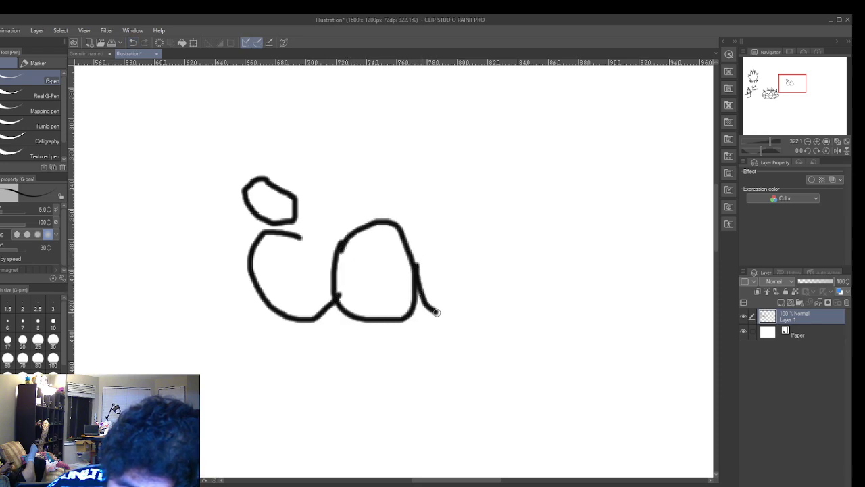
pyautogui.click(133, 42)
pyautogui.moveTo(418, 304)
pyautogui.mouseDown()
pyautogui.moveTo(467, 308)
pyautogui.moveTo(481, 292)
pyautogui.moveTo(468, 245)
pyautogui.moveTo(431, 230)
pyautogui.mouseUp()
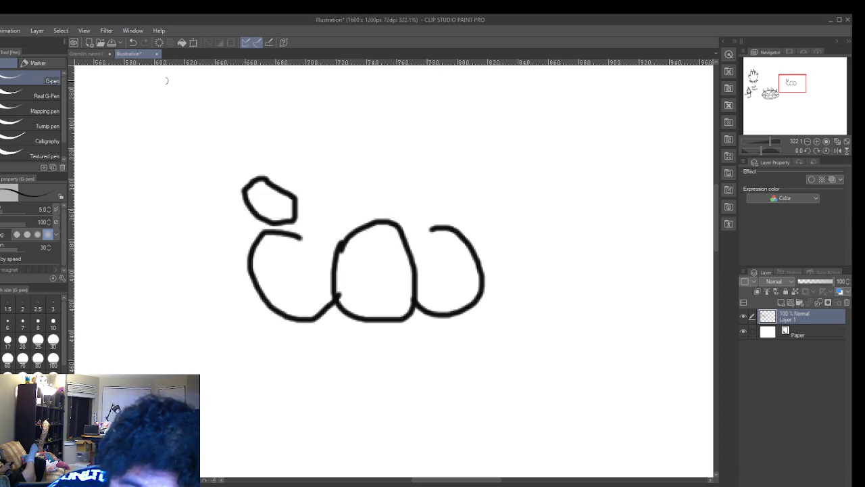
pyautogui.click(133, 42)
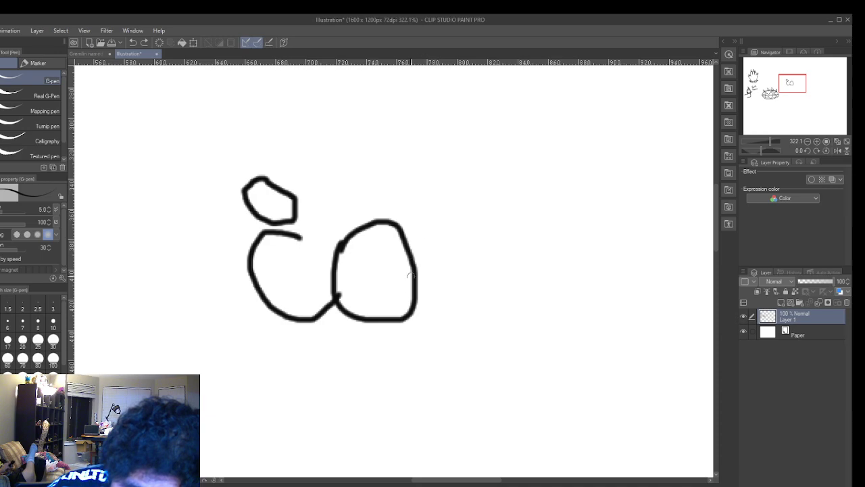
pyautogui.moveTo(414, 315)
pyautogui.mouseDown()
pyautogui.moveTo(458, 314)
pyautogui.moveTo(470, 277)
pyautogui.moveTo(434, 237)
pyautogui.mouseUp()
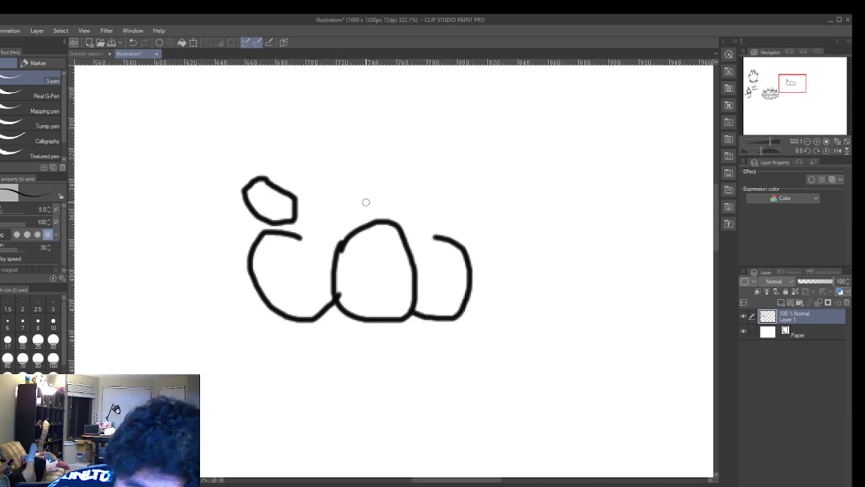
# - Draw a small open right eye with a pupil just above the nose and add a pupil to the left eye
pyautogui.moveTo(380, 214)
pyautogui.mouseDown()
pyautogui.moveTo(406, 209)
pyautogui.moveTo(370, 198)
pyautogui.moveTo(391, 191)
pyautogui.mouseUp()
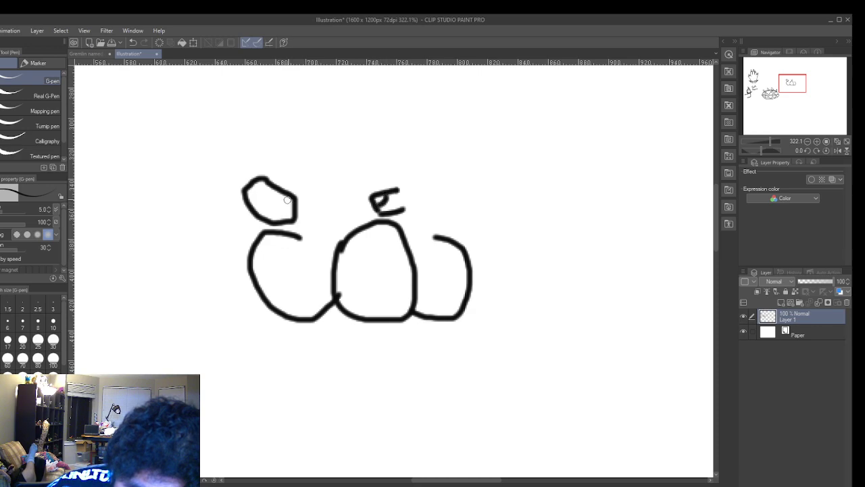
pyautogui.moveTo(286, 195); pyautogui.dragTo(291, 210)
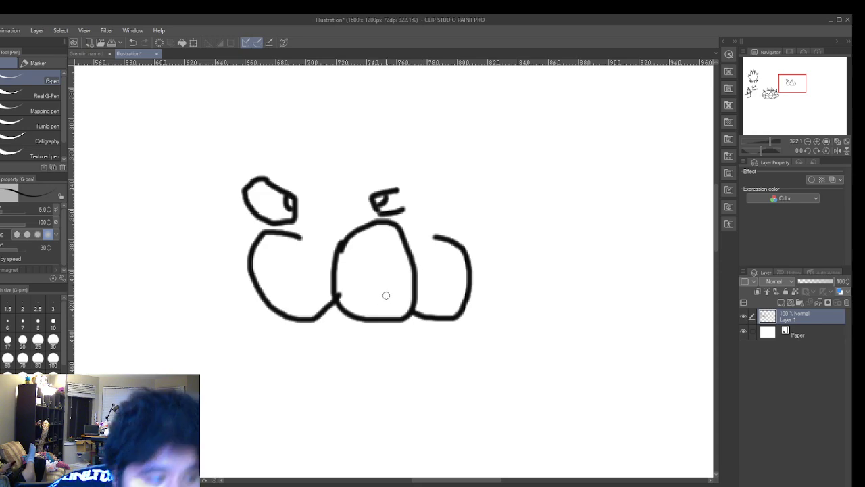
# - Extend the top edges of both cheeks to the nose and add a rounded bump above the right cheek
pyautogui.moveTo(284, 233); pyautogui.dragTo(332, 249)
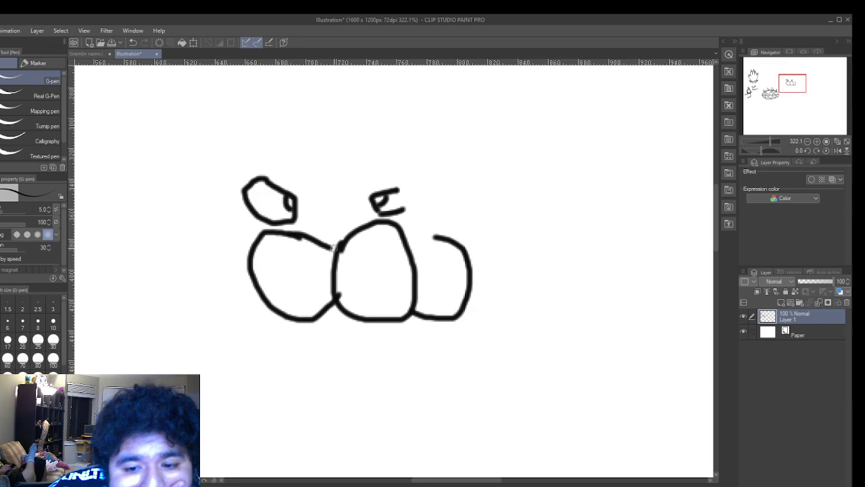
pyautogui.moveTo(452, 242); pyautogui.dragTo(422, 233)
pyautogui.moveTo(408, 227)
pyautogui.mouseDown()
pyautogui.moveTo(430, 205)
pyautogui.moveTo(450, 218)
pyautogui.moveTo(446, 235)
pyautogui.mouseUp()
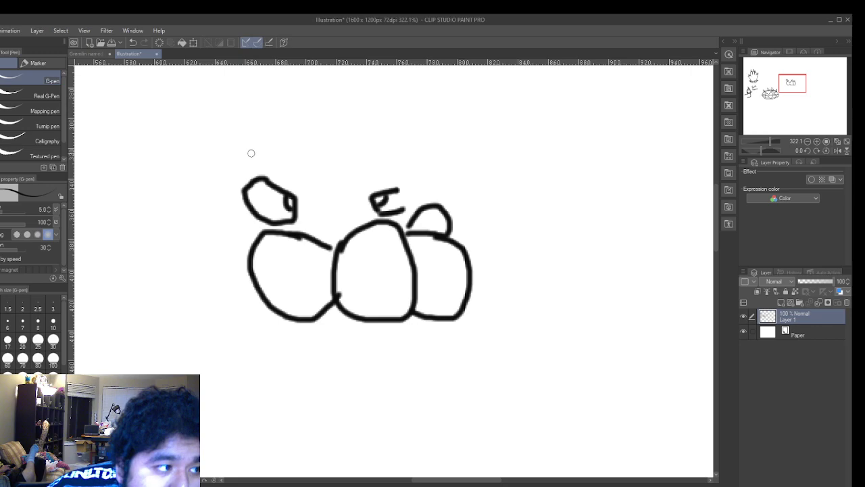
# - Draw two slanted angry eyebrows with ragged outer ends above the eyes and two short nostril marks near the nose's top
pyautogui.moveTo(261, 165)
pyautogui.mouseDown()
pyautogui.moveTo(243, 165)
pyautogui.moveTo(221, 146)
pyautogui.moveTo(250, 132)
pyautogui.moveTo(291, 146)
pyautogui.moveTo(316, 189)
pyautogui.mouseUp()
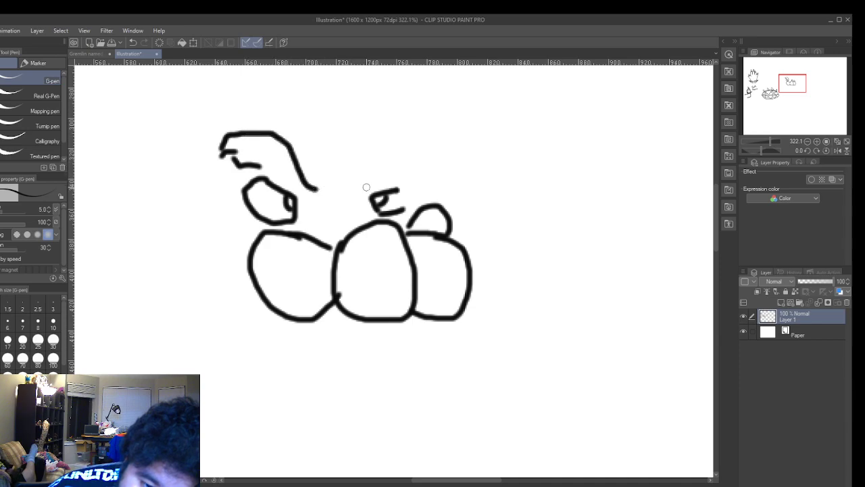
pyautogui.moveTo(356, 186)
pyautogui.mouseDown()
pyautogui.moveTo(403, 154)
pyautogui.moveTo(442, 141)
pyautogui.moveTo(438, 159)
pyautogui.moveTo(386, 181)
pyautogui.mouseUp()
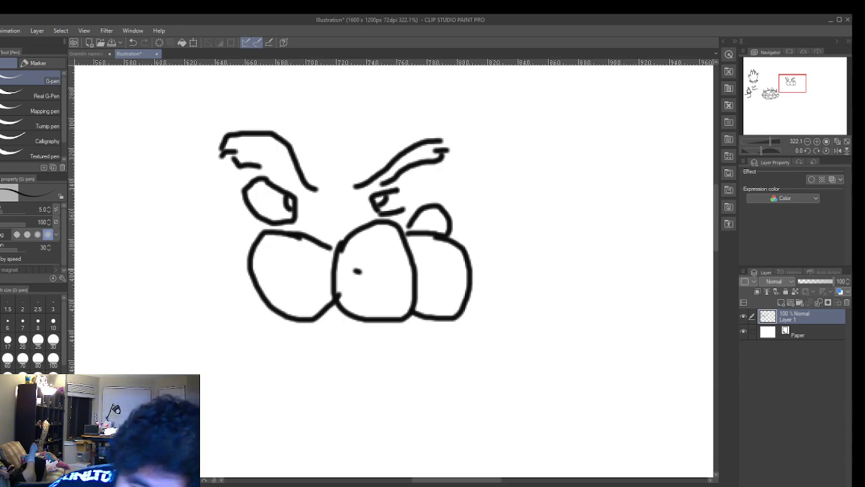
pyautogui.click(136, 44)
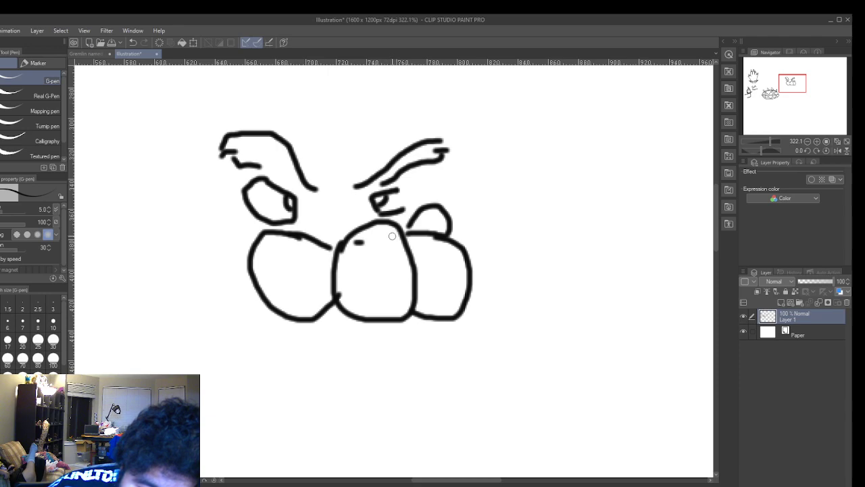
pyautogui.moveTo(356, 243); pyautogui.dragTo(368, 242)
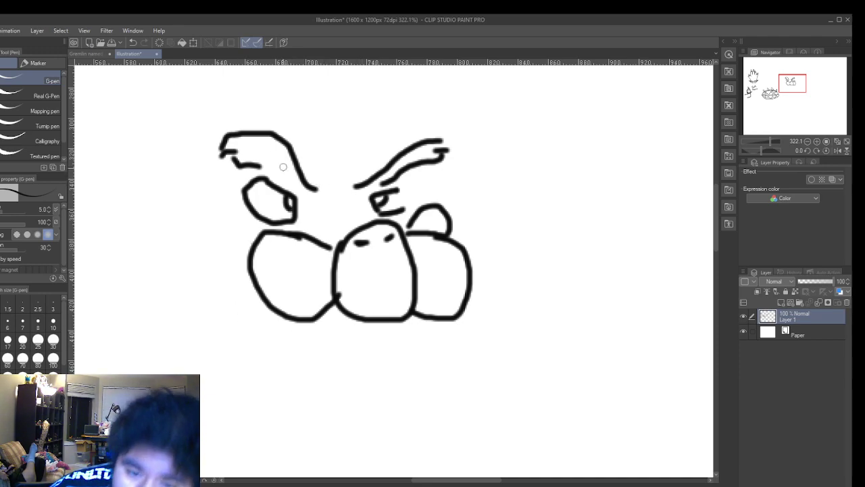
# - Complete the left eyebrow's underside and add inner hair strokes to both eyebrows
pyautogui.moveTo(260, 164)
pyautogui.mouseDown()
pyautogui.moveTo(289, 180)
pyautogui.moveTo(263, 154)
pyautogui.moveTo(242, 154)
pyautogui.mouseUp()
pyautogui.moveTo(293, 175); pyautogui.dragTo(218, 158)
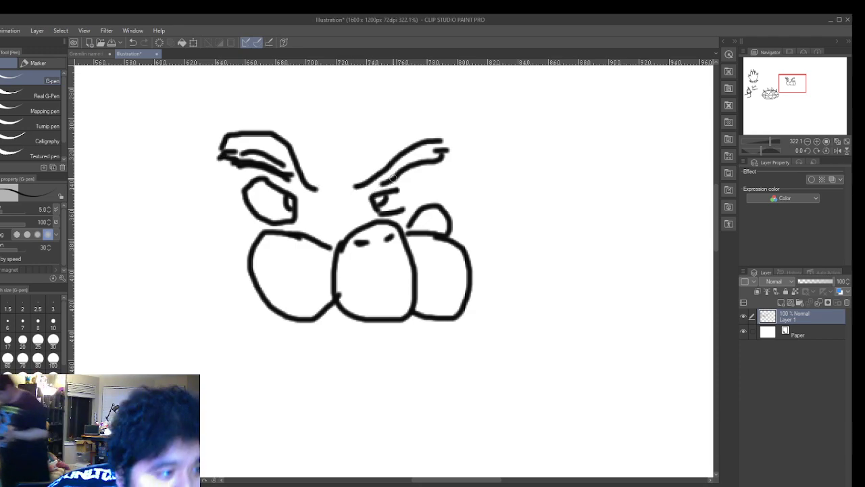
pyautogui.moveTo(370, 182)
pyautogui.mouseDown()
pyautogui.moveTo(449, 164)
pyautogui.moveTo(417, 158)
pyautogui.moveTo(446, 144)
pyautogui.moveTo(410, 153)
pyautogui.moveTo(425, 144)
pyautogui.mouseUp()
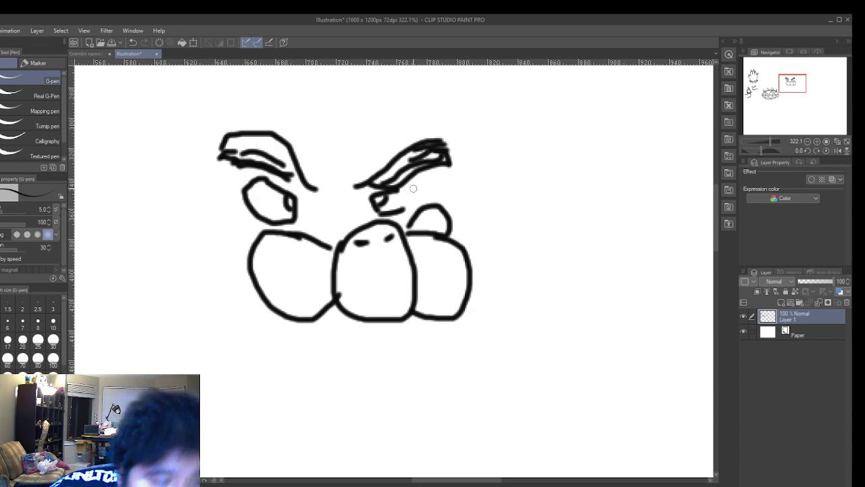
# - Close the outer side of the right eye and draw the face outline from the left cheek around the chin to the right cheek
pyautogui.moveTo(400, 190); pyautogui.dragTo(410, 216)
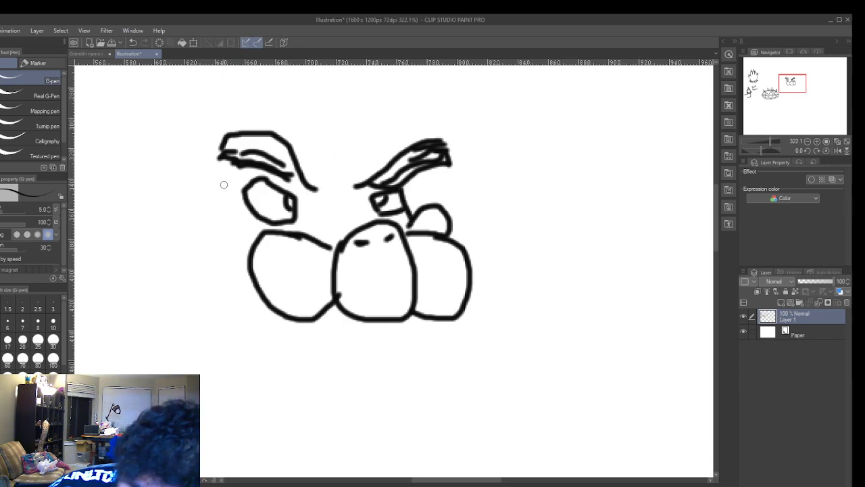
pyautogui.moveTo(214, 215)
pyautogui.mouseDown()
pyautogui.moveTo(187, 258)
pyautogui.moveTo(192, 292)
pyautogui.moveTo(258, 328)
pyautogui.moveTo(283, 375)
pyautogui.moveTo(316, 394)
pyautogui.moveTo(382, 400)
pyautogui.moveTo(414, 386)
pyautogui.moveTo(436, 343)
pyautogui.moveTo(425, 319)
pyautogui.mouseUp()
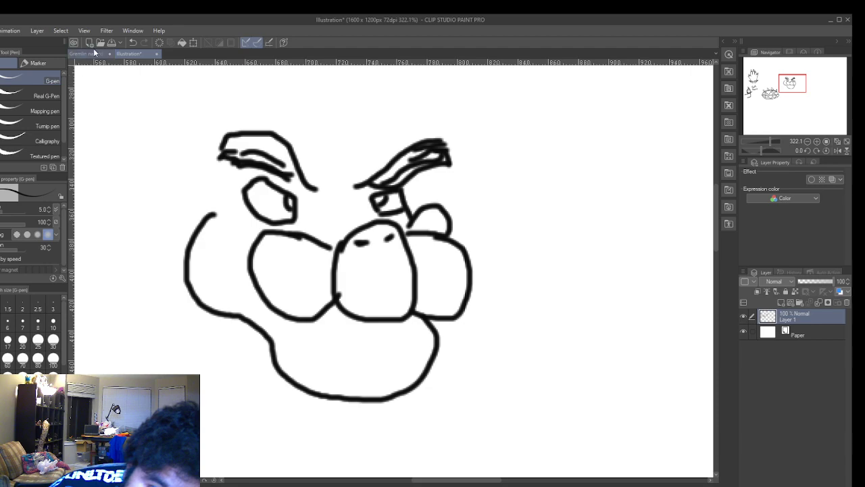
# - Replace the face outline with a larger, lower jaw and draw the open mouth with a pointed lower-left tooth
pyautogui.click(134, 43)
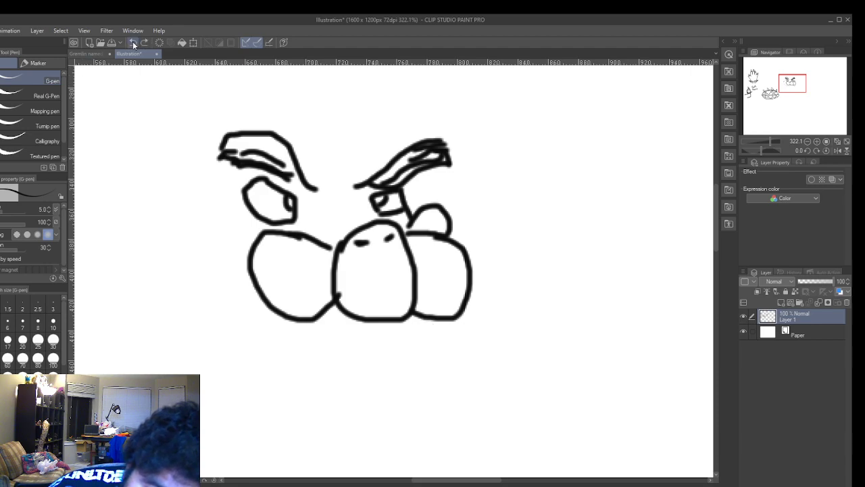
pyautogui.moveTo(219, 227)
pyautogui.mouseDown()
pyautogui.moveTo(178, 277)
pyautogui.moveTo(186, 324)
pyautogui.moveTo(293, 363)
pyautogui.moveTo(337, 417)
pyautogui.moveTo(397, 425)
pyautogui.moveTo(416, 418)
pyautogui.moveTo(430, 372)
pyautogui.mouseUp()
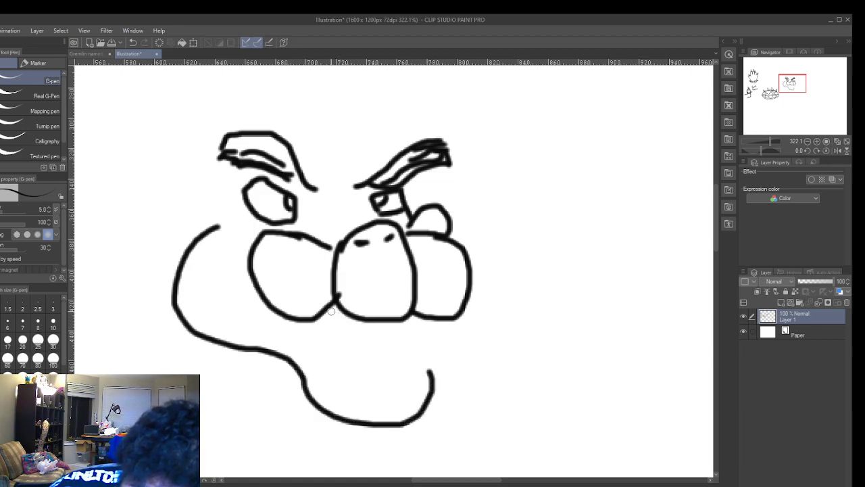
pyautogui.moveTo(330, 309)
pyautogui.mouseDown()
pyautogui.moveTo(359, 369)
pyautogui.moveTo(431, 367)
pyautogui.moveTo(403, 343)
pyautogui.moveTo(412, 321)
pyautogui.moveTo(427, 327)
pyautogui.moveTo(415, 343)
pyautogui.mouseUp()
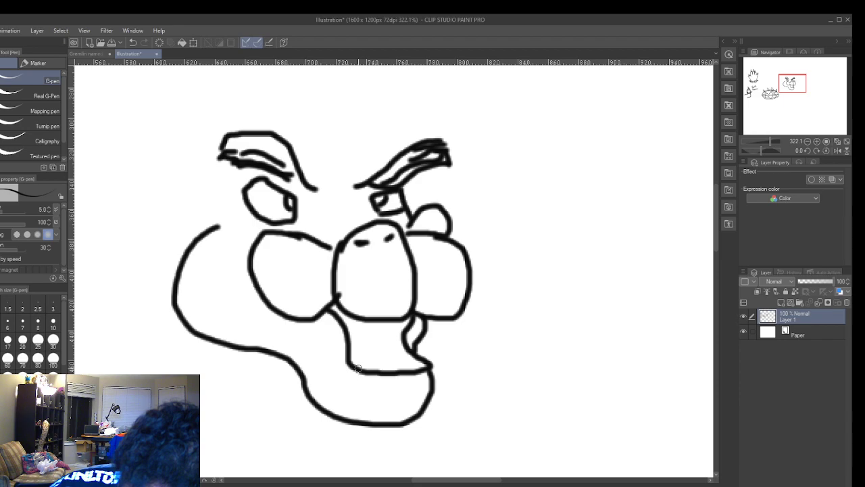
pyautogui.moveTo(363, 369)
pyautogui.mouseDown()
pyautogui.moveTo(364, 351)
pyautogui.moveTo(372, 369)
pyautogui.mouseUp()
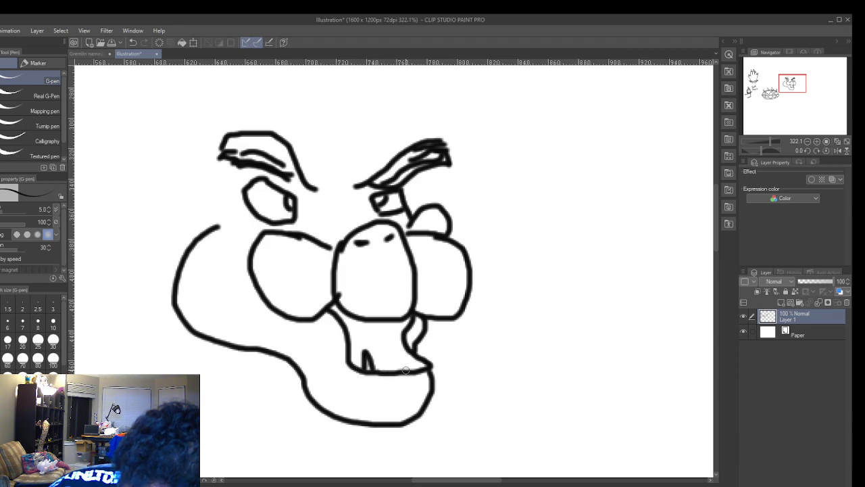
pyautogui.moveTo(371, 360); pyautogui.dragTo(391, 358)
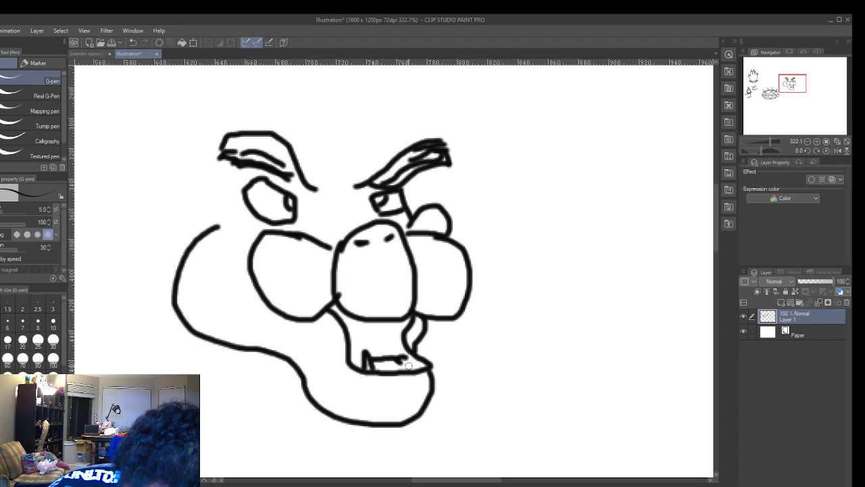
pyautogui.moveTo(413, 370)
pyautogui.mouseDown()
pyautogui.moveTo(409, 348)
pyautogui.moveTo(425, 369)
pyautogui.mouseUp()
pyautogui.hotkey('ctrl', 'z')
pyautogui.moveTo(415, 367)
pyautogui.mouseDown()
pyautogui.moveTo(425, 345)
pyautogui.moveTo(425, 369)
pyautogui.moveTo(413, 355)
pyautogui.moveTo(404, 371)
pyautogui.mouseUp()
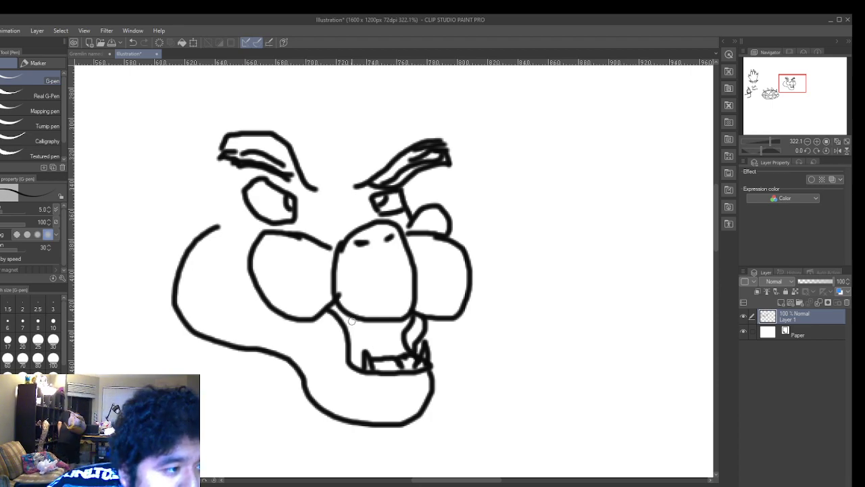
pyautogui.click(135, 42)
pyautogui.click(134, 42)
pyautogui.click(134, 42)
pyautogui.click(134, 42)
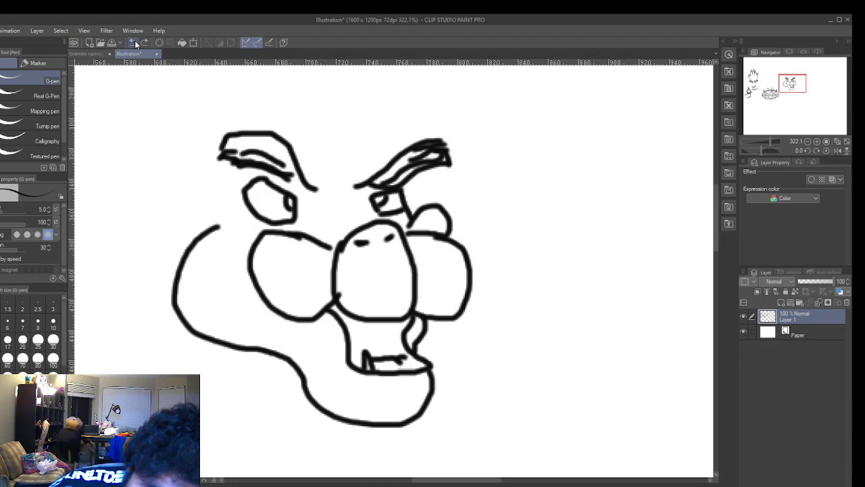
pyautogui.click(134, 42)
pyautogui.click(135, 42)
pyautogui.click(135, 42)
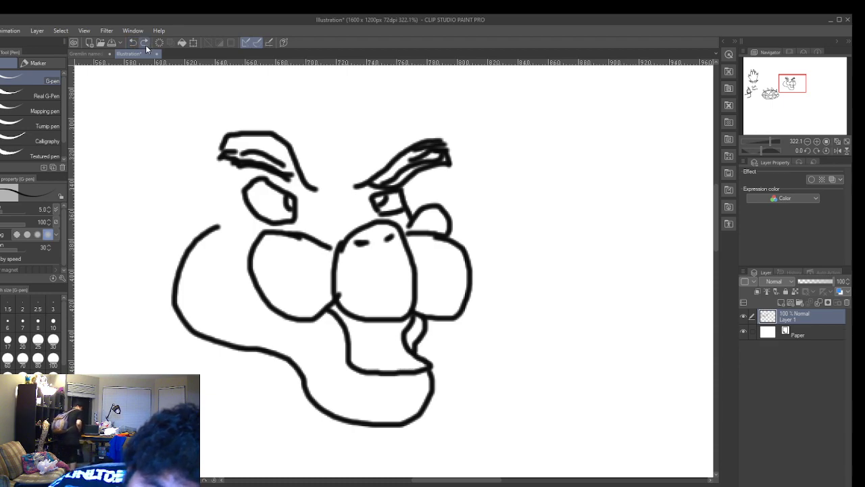
pyautogui.click(144, 42)
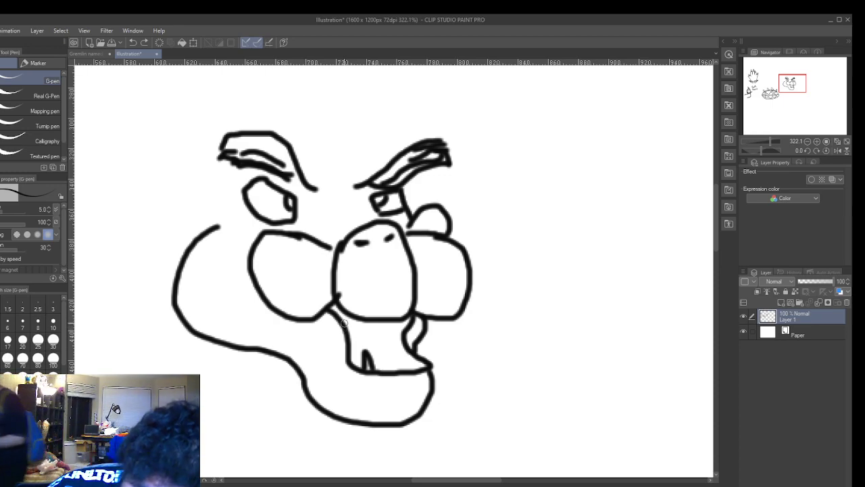
# - Draw curved tongue lines, a right-hand fang and small upper teeth in the mouth, and thicken the chin's left underside with a short chin mark
pyautogui.moveTo(353, 327); pyautogui.dragTo(390, 365)
pyautogui.moveTo(360, 328)
pyautogui.mouseDown()
pyautogui.moveTo(404, 348)
pyautogui.moveTo(409, 368)
pyautogui.moveTo(425, 344)
pyautogui.moveTo(419, 366)
pyautogui.mouseUp()
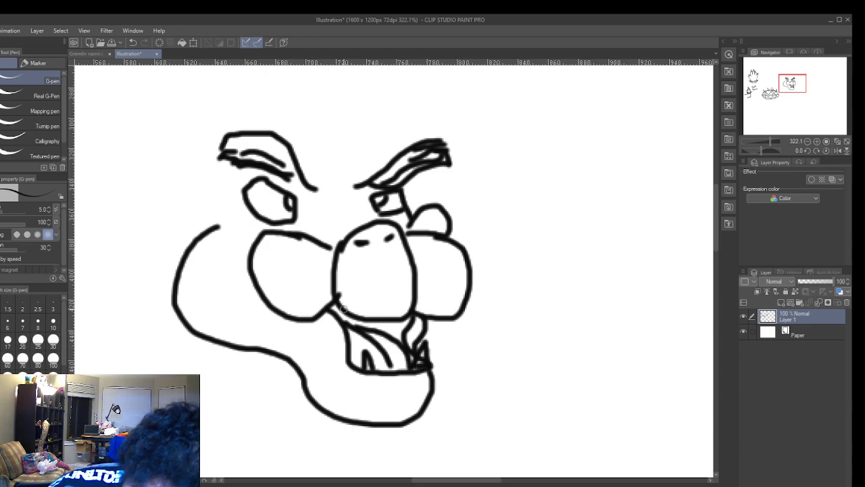
pyautogui.moveTo(343, 308)
pyautogui.mouseDown()
pyautogui.moveTo(358, 334)
pyautogui.moveTo(366, 321)
pyautogui.moveTo(424, 327)
pyautogui.mouseUp()
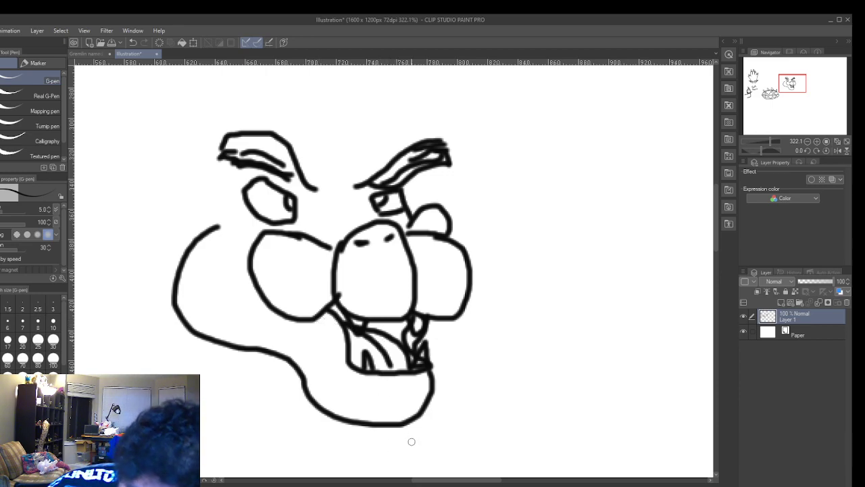
pyautogui.moveTo(395, 406)
pyautogui.mouseDown()
pyautogui.moveTo(401, 416)
pyautogui.moveTo(345, 426)
pyautogui.moveTo(305, 400)
pyautogui.moveTo(299, 382)
pyautogui.mouseUp()
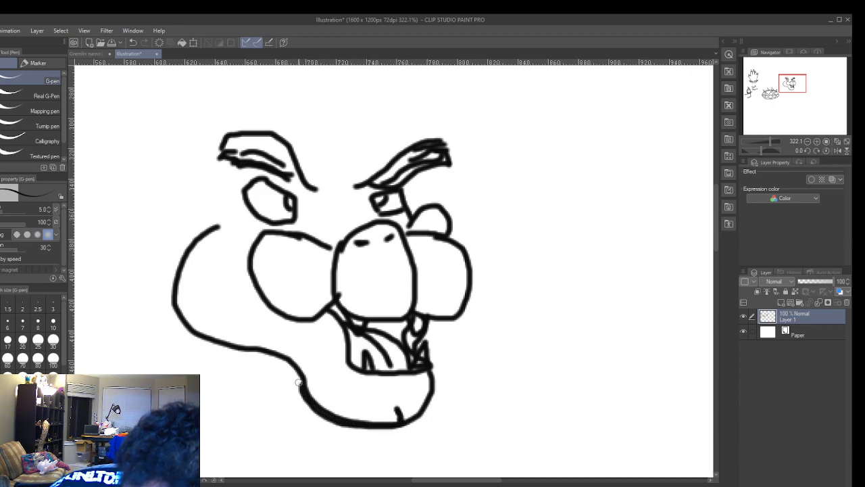
# - Extend the left eyebrow's inner end and draw the head's left side up to a pointed tip beside the eyebrow
pyautogui.moveTo(283, 170); pyautogui.dragTo(301, 191)
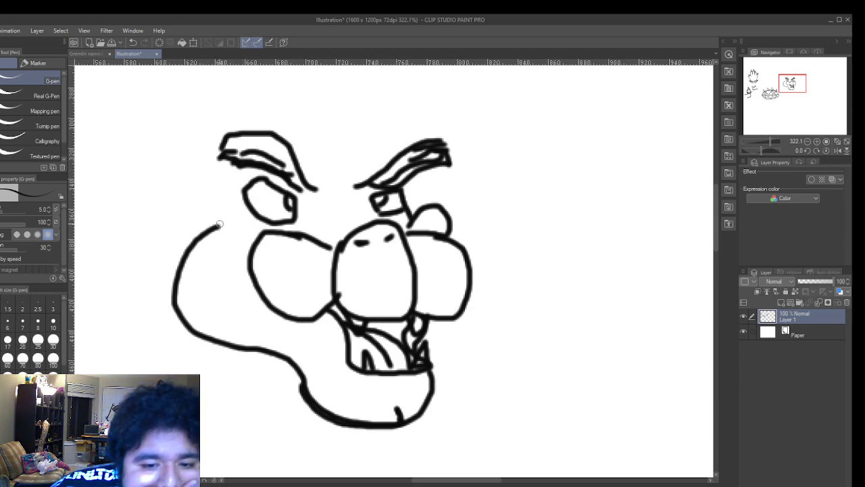
pyautogui.moveTo(221, 224); pyautogui.dragTo(217, 174)
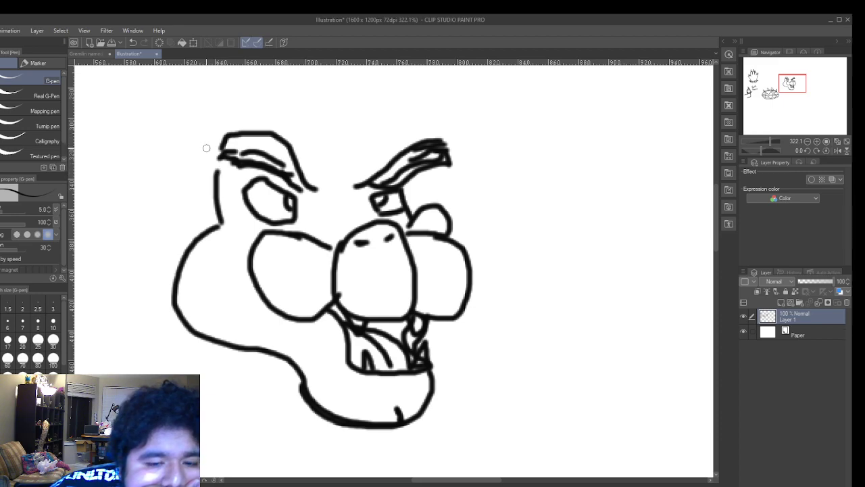
pyautogui.moveTo(204, 153)
pyautogui.mouseDown()
pyautogui.moveTo(231, 113)
pyautogui.moveTo(207, 146)
pyautogui.moveTo(218, 170)
pyautogui.moveTo(212, 154)
pyautogui.mouseUp()
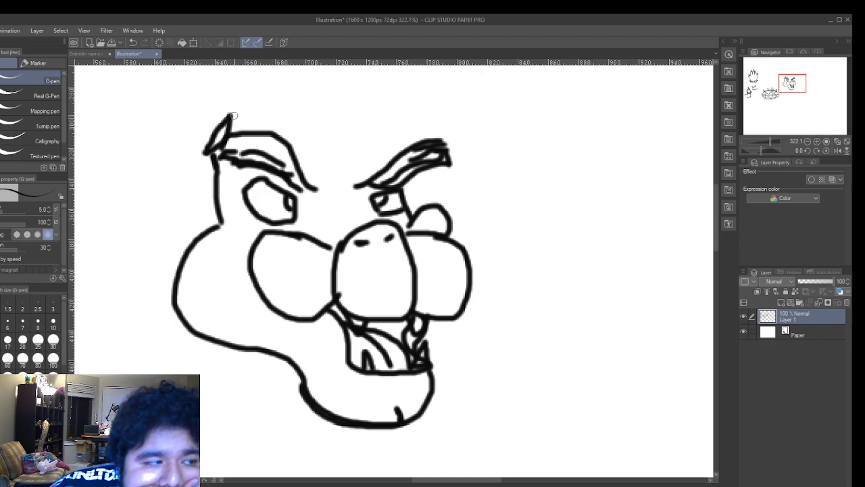
pyautogui.moveTo(232, 116); pyautogui.dragTo(383, 134)
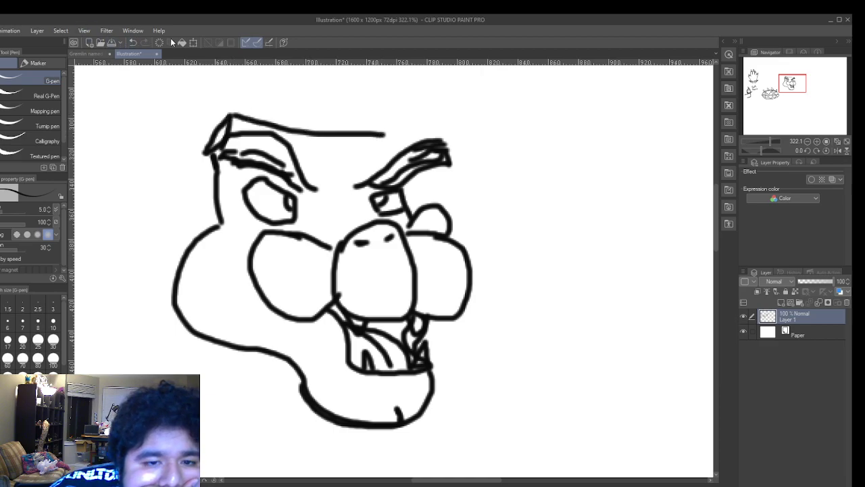
pyautogui.click(132, 42)
# - Erase most of the left cheek's outline and redraw it larger and rounder, from under the eye to the mouth corner
pyautogui.scroll(-3, 378, 116)
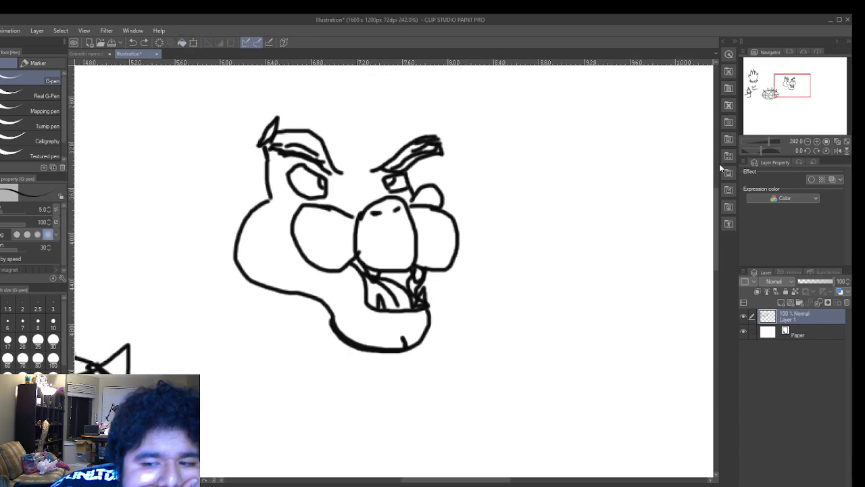
pyautogui.moveTo(714, 226); pyautogui.dragTo(716, 213)
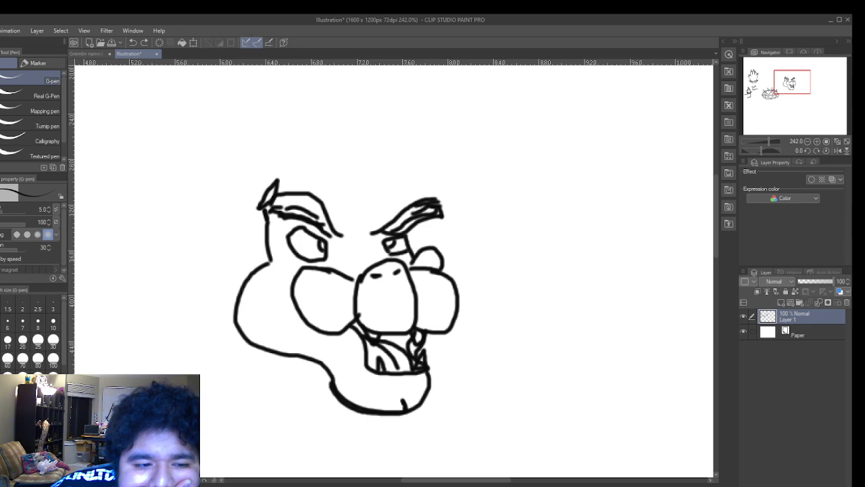
pyautogui.press('e')
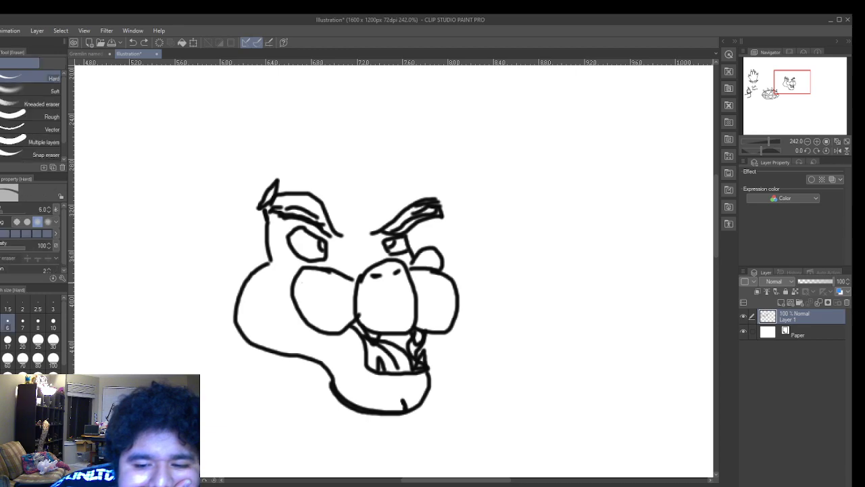
pyautogui.moveTo(337, 279)
pyautogui.mouseDown()
pyautogui.moveTo(305, 270)
pyautogui.moveTo(353, 281)
pyautogui.moveTo(294, 267)
pyautogui.moveTo(336, 268)
pyautogui.moveTo(293, 277)
pyautogui.moveTo(299, 270)
pyautogui.moveTo(297, 304)
pyautogui.moveTo(288, 265)
pyautogui.moveTo(292, 302)
pyautogui.mouseUp()
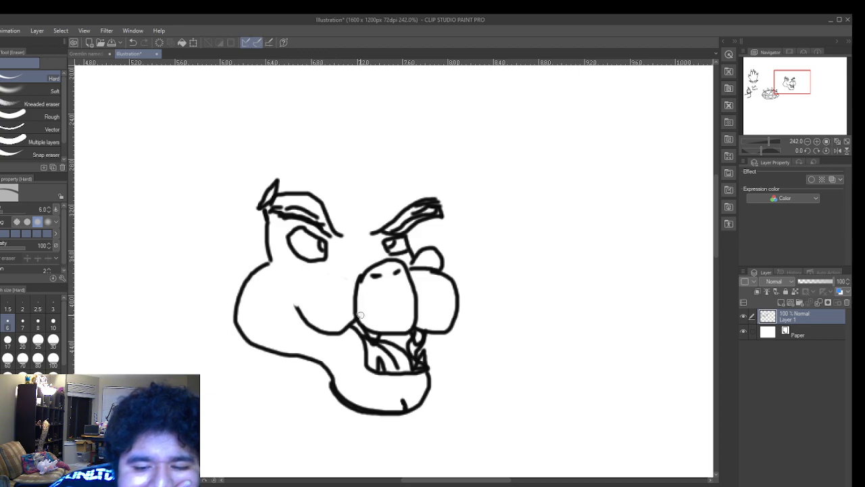
pyautogui.moveTo(297, 304)
pyautogui.mouseDown()
pyautogui.moveTo(304, 321)
pyautogui.moveTo(328, 332)
pyautogui.mouseUp()
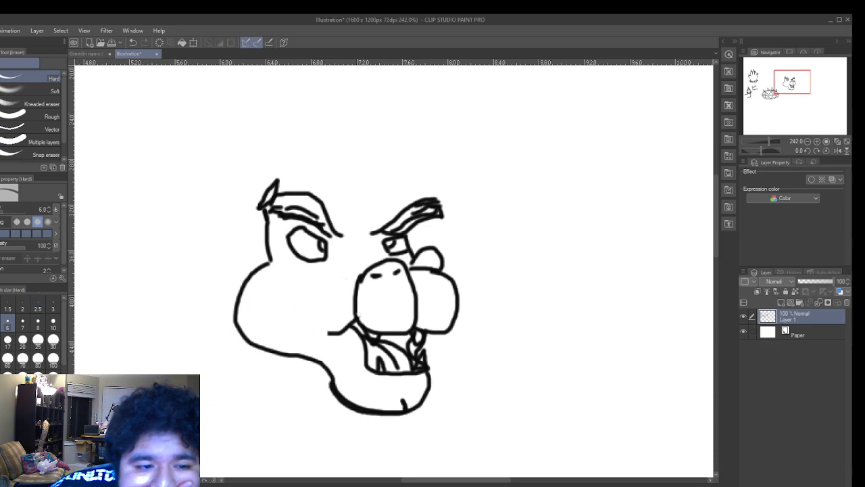
pyautogui.press('p')
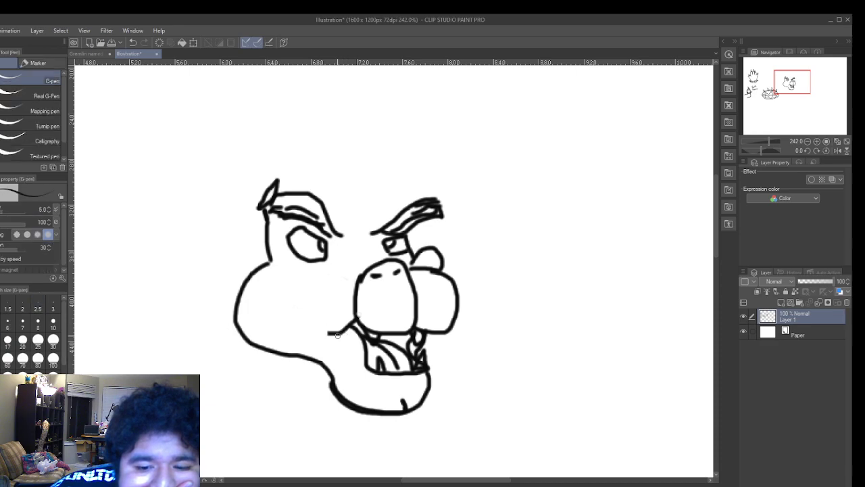
pyautogui.moveTo(343, 330)
pyautogui.mouseDown()
pyautogui.moveTo(296, 331)
pyautogui.moveTo(284, 292)
pyautogui.moveTo(303, 270)
pyautogui.moveTo(343, 263)
pyautogui.mouseUp()
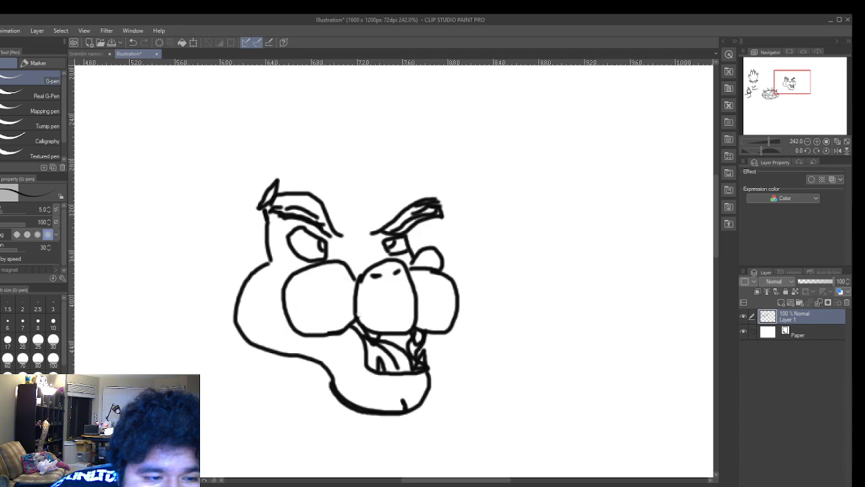
# - Erase the right cheek's top edge, then redraw the cheek wider and add a higher curve over the nose
pyautogui.press('e')
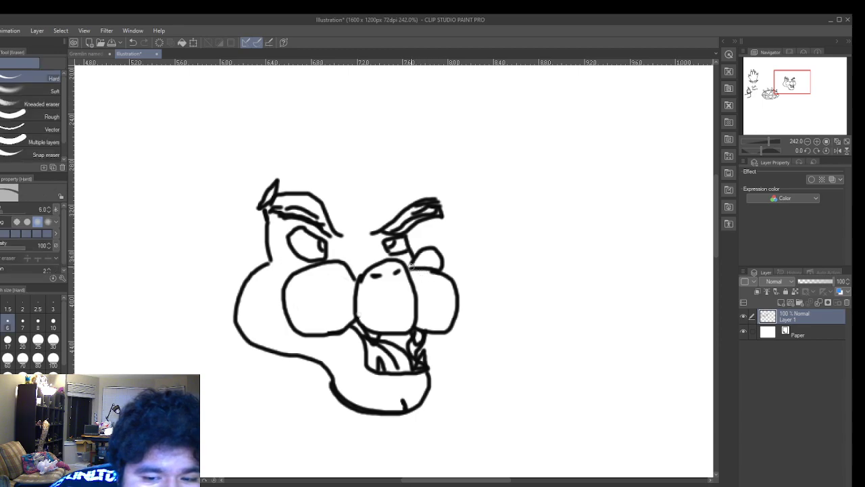
pyautogui.moveTo(420, 273); pyautogui.dragTo(434, 273)
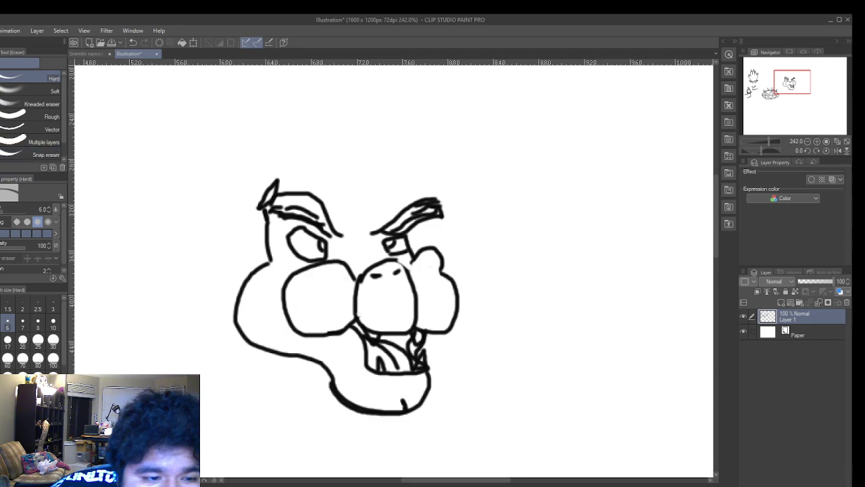
pyautogui.press('p')
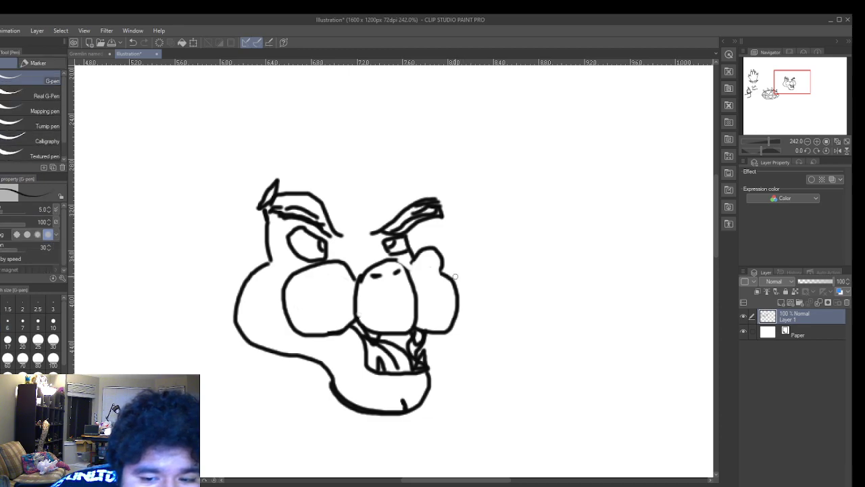
pyautogui.moveTo(443, 272)
pyautogui.mouseDown()
pyautogui.moveTo(397, 258)
pyautogui.moveTo(446, 270)
pyautogui.moveTo(460, 323)
pyautogui.mouseUp()
pyautogui.moveTo(405, 263); pyautogui.dragTo(364, 257)
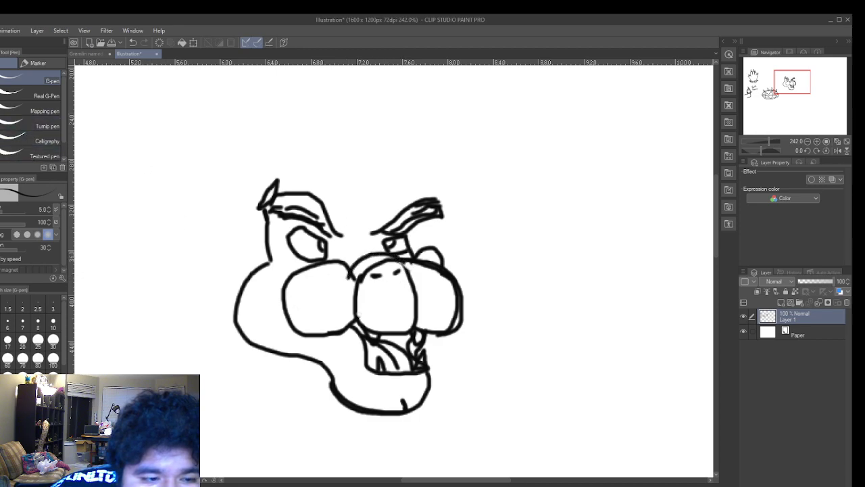
# - Erase the old inner lines of the nose top and right cheek, thin the nose's right edge and trim overlaps beside the left cheek
pyautogui.press('e')
pyautogui.scroll(5, 323, 204)
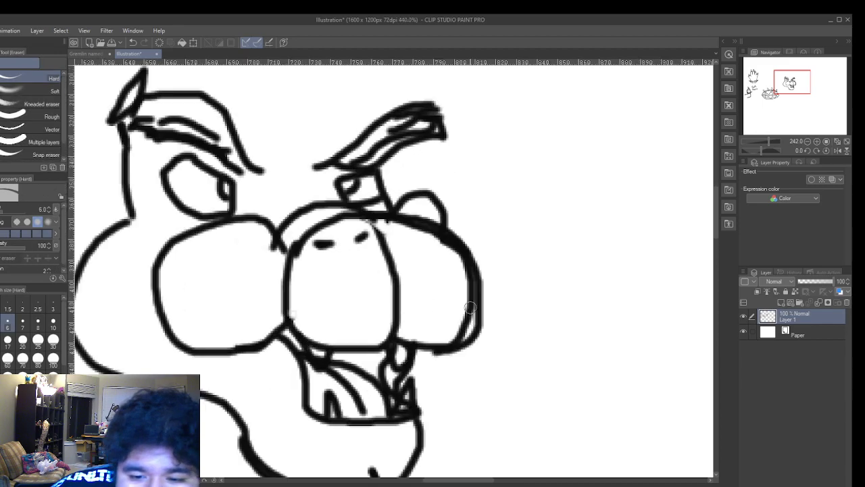
pyautogui.moveTo(323, 204)
pyautogui.mouseDown()
pyautogui.moveTo(283, 212)
pyautogui.moveTo(327, 207)
pyautogui.moveTo(307, 199)
pyautogui.moveTo(337, 203)
pyautogui.moveTo(276, 216)
pyautogui.moveTo(265, 245)
pyautogui.moveTo(261, 223)
pyautogui.moveTo(263, 257)
pyautogui.moveTo(257, 232)
pyautogui.mouseUp()
pyautogui.moveTo(459, 294)
pyautogui.mouseDown()
pyautogui.moveTo(456, 344)
pyautogui.moveTo(456, 257)
pyautogui.moveTo(463, 315)
pyautogui.moveTo(463, 262)
pyautogui.moveTo(467, 297)
pyautogui.moveTo(456, 337)
pyautogui.moveTo(468, 334)
pyautogui.moveTo(440, 348)
pyautogui.moveTo(462, 325)
pyautogui.moveTo(468, 272)
pyautogui.moveTo(458, 247)
pyautogui.moveTo(422, 221)
pyautogui.moveTo(365, 208)
pyautogui.moveTo(438, 223)
pyautogui.moveTo(350, 201)
pyautogui.moveTo(438, 219)
pyautogui.moveTo(460, 242)
pyautogui.moveTo(472, 312)
pyautogui.moveTo(445, 349)
pyautogui.moveTo(487, 364)
pyautogui.moveTo(423, 372)
pyautogui.moveTo(442, 368)
pyautogui.mouseUp()
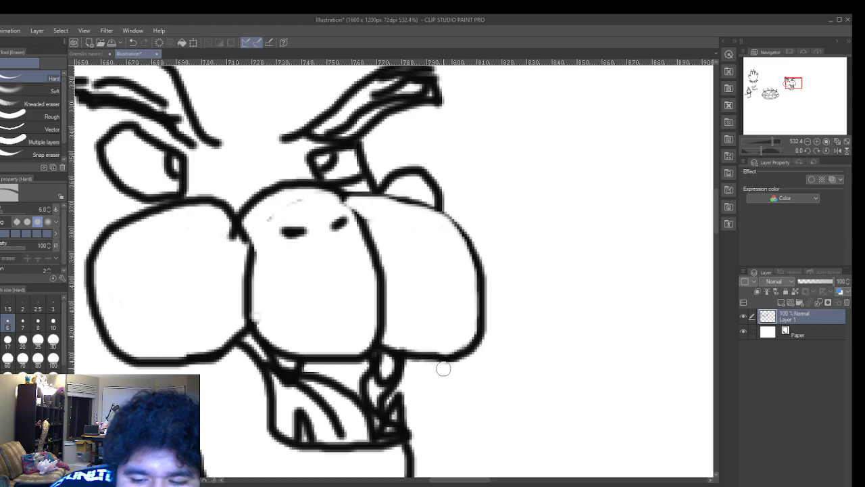
pyautogui.moveTo(374, 207)
pyautogui.mouseDown()
pyautogui.moveTo(367, 217)
pyautogui.moveTo(387, 315)
pyautogui.mouseUp()
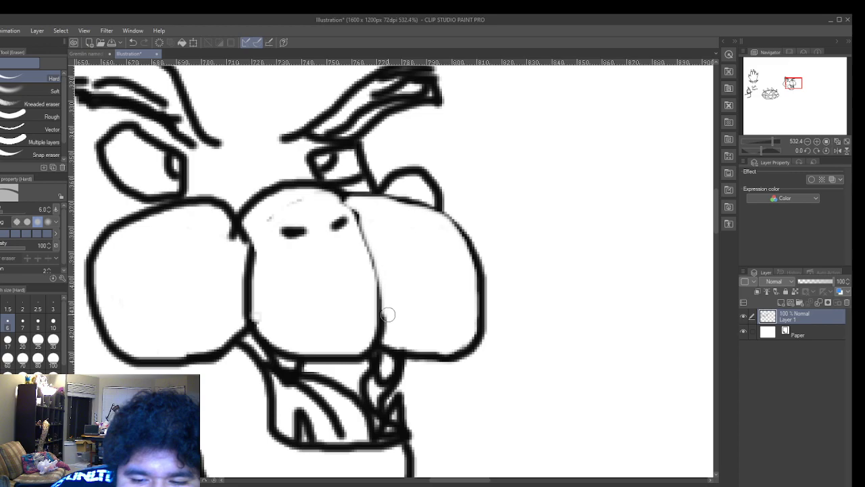
pyautogui.moveTo(353, 229)
pyautogui.mouseDown()
pyautogui.moveTo(327, 208)
pyautogui.moveTo(341, 207)
pyautogui.moveTo(333, 197)
pyautogui.moveTo(305, 191)
pyautogui.moveTo(265, 200)
pyautogui.moveTo(252, 215)
pyautogui.moveTo(260, 321)
pyautogui.moveTo(268, 335)
pyautogui.moveTo(306, 348)
pyautogui.moveTo(263, 324)
pyautogui.mouseUp()
pyautogui.scroll(1, 336, 251)
pyautogui.scroll(-4, 337, 251)
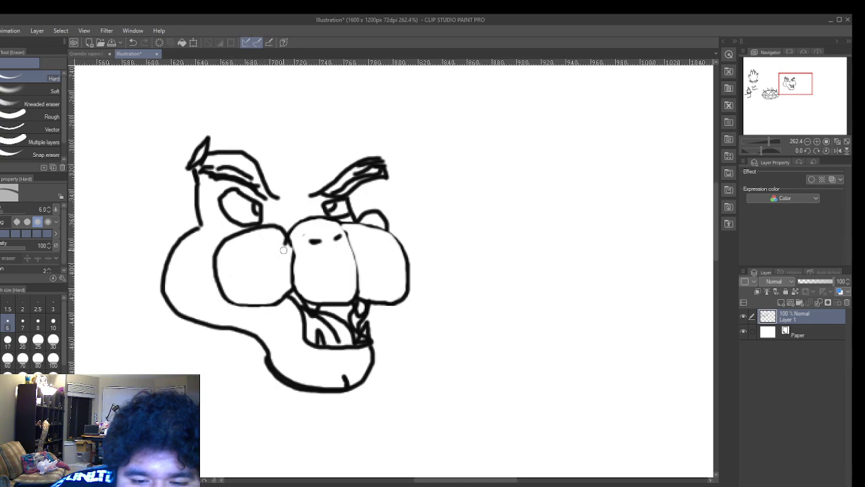
pyautogui.moveTo(288, 251); pyautogui.dragTo(277, 232)
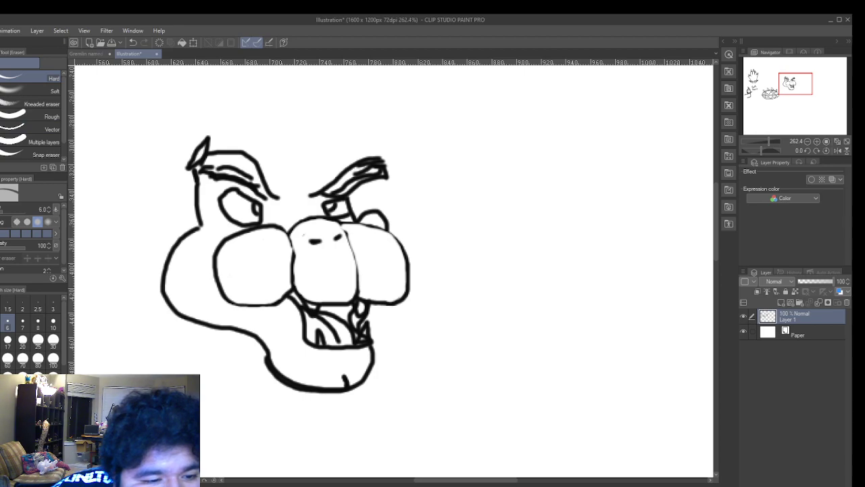
# - Draw a tuft of hair strands sweeping up and to the left above the forehead with the G-pen
pyautogui.press('p')
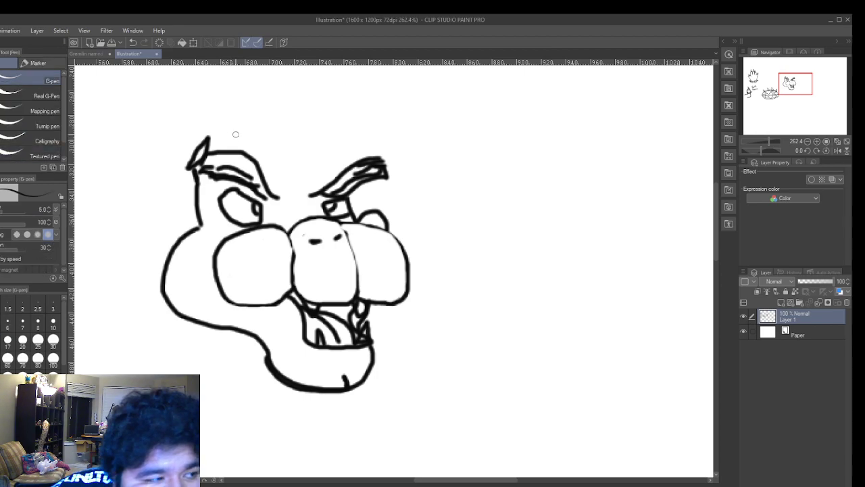
pyautogui.moveTo(263, 137); pyautogui.dragTo(224, 81)
pyautogui.moveTo(293, 139)
pyautogui.mouseDown()
pyautogui.moveTo(271, 101)
pyautogui.moveTo(216, 73)
pyautogui.mouseUp()
pyautogui.moveTo(323, 151)
pyautogui.mouseDown()
pyautogui.moveTo(284, 87)
pyautogui.moveTo(235, 71)
pyautogui.mouseUp()
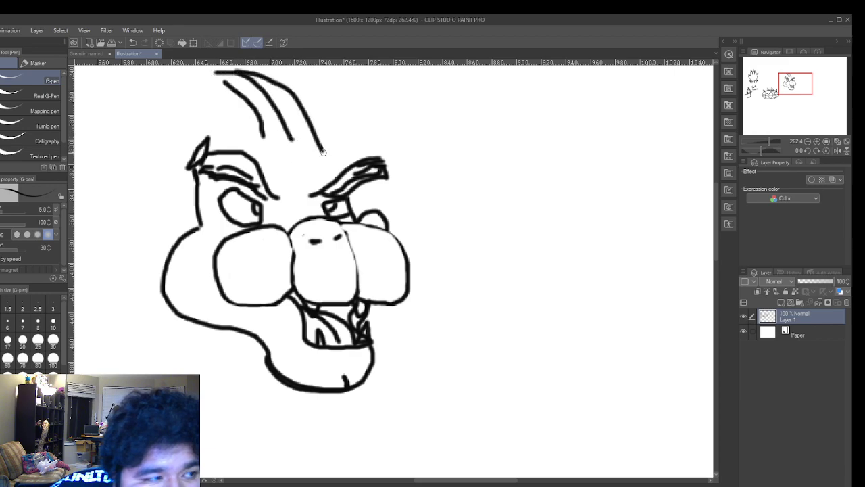
pyautogui.moveTo(325, 152)
pyautogui.mouseDown()
pyautogui.moveTo(276, 135)
pyautogui.moveTo(220, 80)
pyautogui.mouseUp()
pyautogui.moveTo(298, 144)
pyautogui.mouseDown()
pyautogui.moveTo(255, 132)
pyautogui.moveTo(217, 91)
pyautogui.mouseUp()
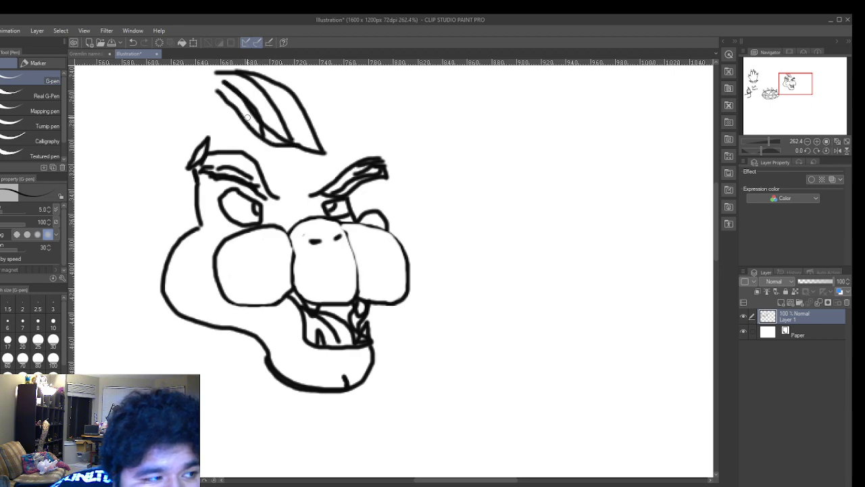
# - Extend the hair tuft to the left with more strands, darken its tip and add a strand along its right side
pyautogui.moveTo(258, 146)
pyautogui.mouseDown()
pyautogui.moveTo(203, 91)
pyautogui.moveTo(181, 86)
pyautogui.mouseUp()
pyautogui.moveTo(235, 75); pyautogui.dragTo(170, 71)
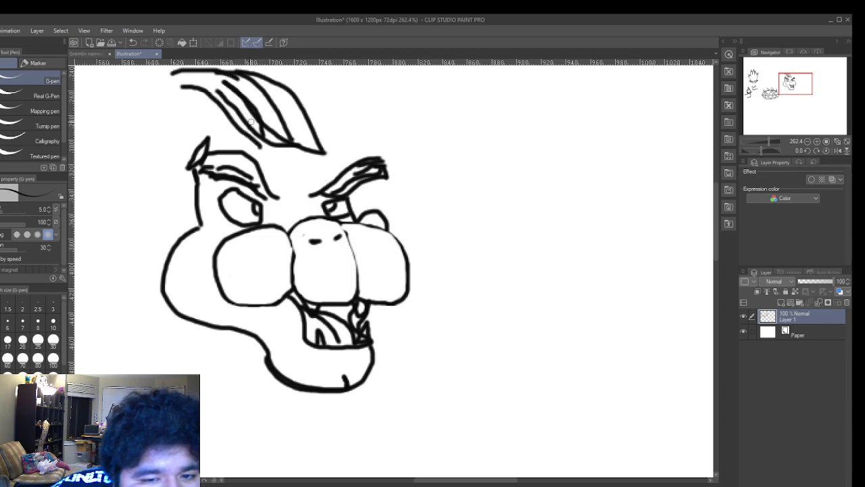
pyautogui.moveTo(249, 146); pyautogui.dragTo(167, 88)
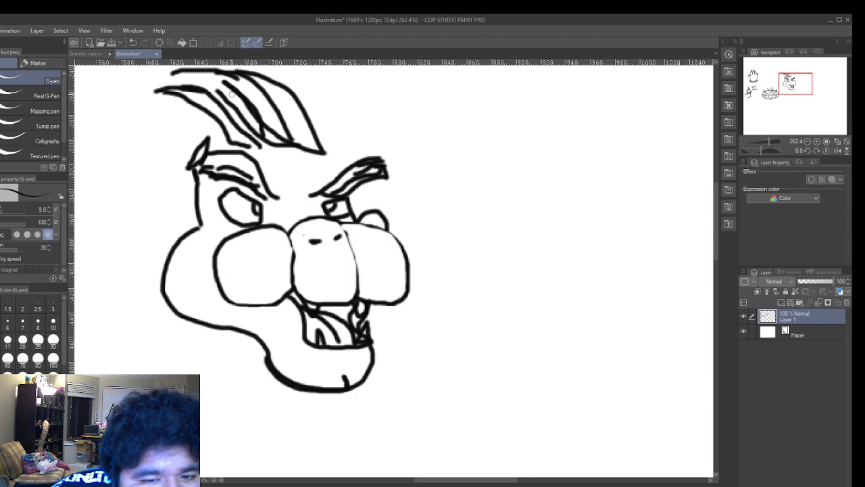
pyautogui.moveTo(219, 94); pyautogui.dragTo(169, 85)
pyautogui.moveTo(241, 88)
pyautogui.mouseDown()
pyautogui.moveTo(179, 89)
pyautogui.moveTo(224, 84)
pyautogui.moveTo(193, 75)
pyautogui.moveTo(165, 82)
pyautogui.mouseUp()
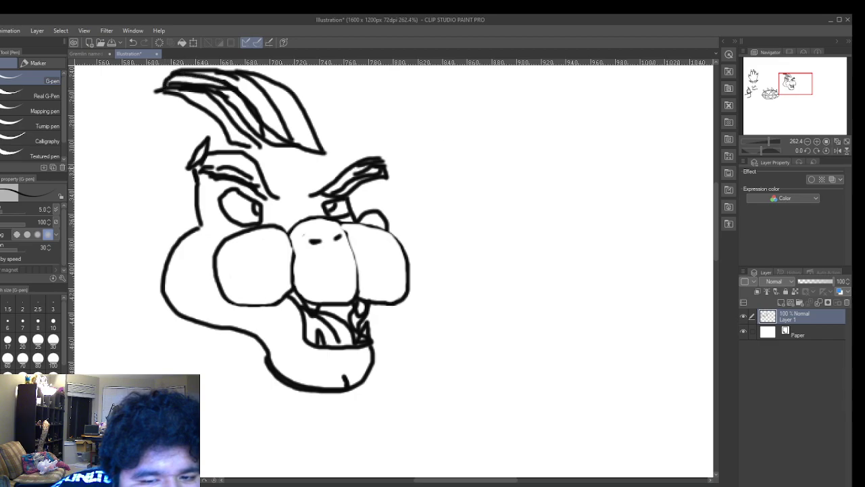
pyautogui.moveTo(329, 152); pyautogui.dragTo(298, 105)
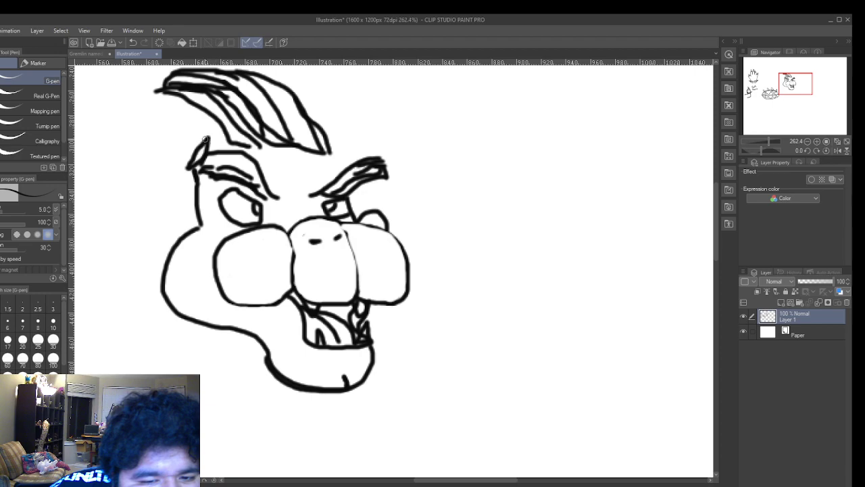
# - Widen the hair with outer strands on both sides and draw the hairline across the forehead to the right eyebrow
pyautogui.moveTo(219, 137)
pyautogui.mouseDown()
pyautogui.moveTo(134, 106)
pyautogui.moveTo(199, 101)
pyautogui.moveTo(143, 96)
pyautogui.mouseUp()
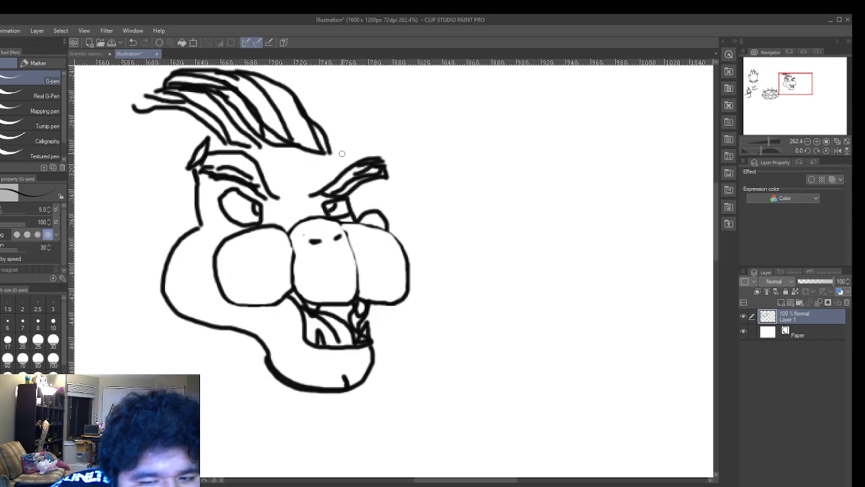
pyautogui.moveTo(335, 148)
pyautogui.mouseDown()
pyautogui.moveTo(312, 87)
pyautogui.moveTo(258, 70)
pyautogui.mouseUp()
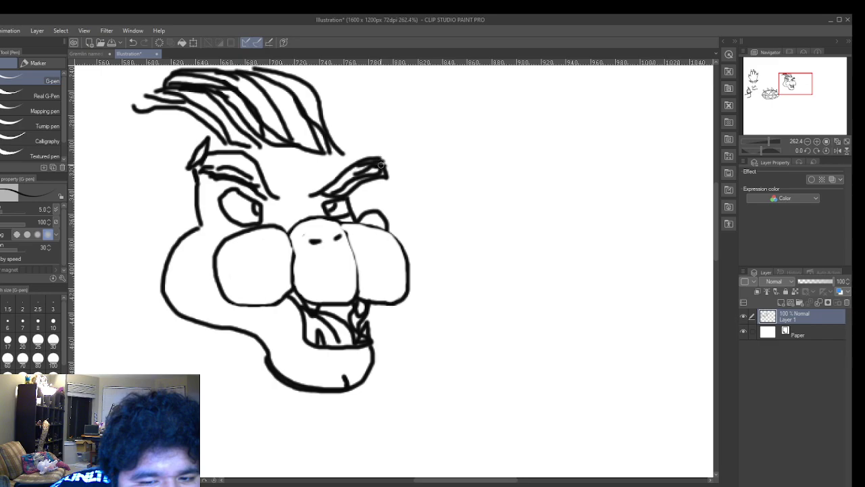
pyautogui.moveTo(343, 154)
pyautogui.mouseDown()
pyautogui.moveTo(268, 153)
pyautogui.moveTo(203, 107)
pyautogui.mouseUp()
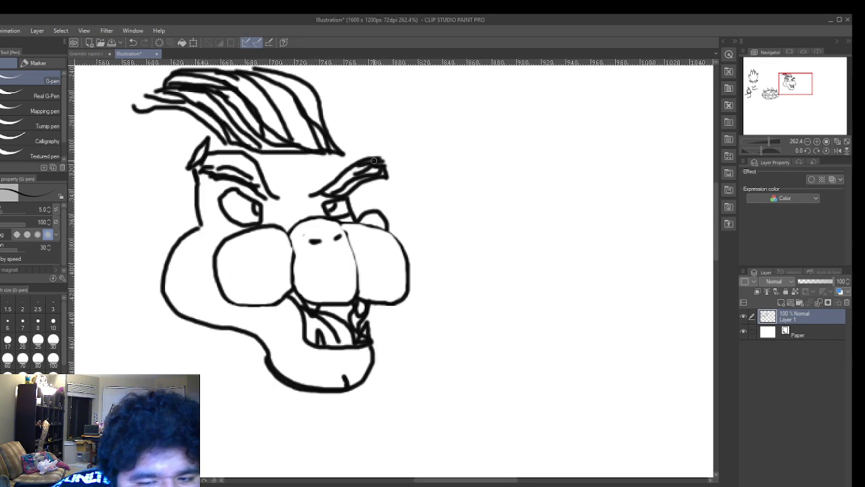
pyautogui.moveTo(344, 153); pyautogui.dragTo(312, 97)
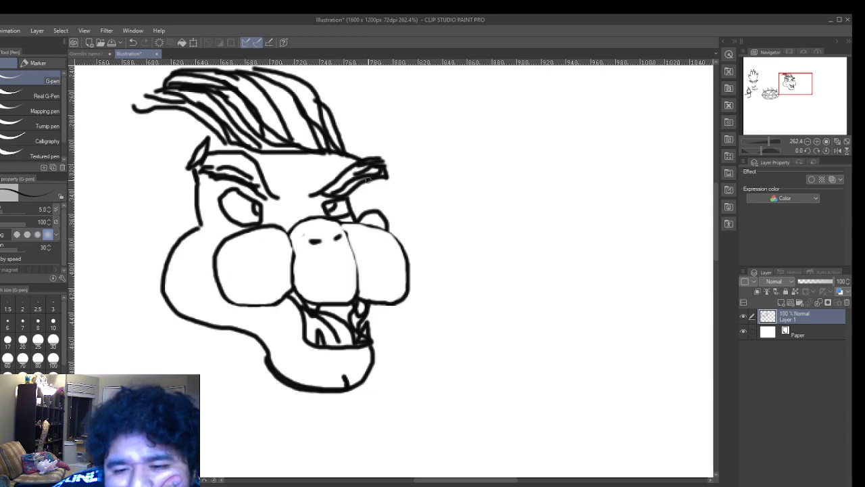
# - Draw the head's edge beside the right eye and a curved horn above the right eyebrow, filling in hair at its base
pyautogui.moveTo(358, 202); pyautogui.dragTo(359, 216)
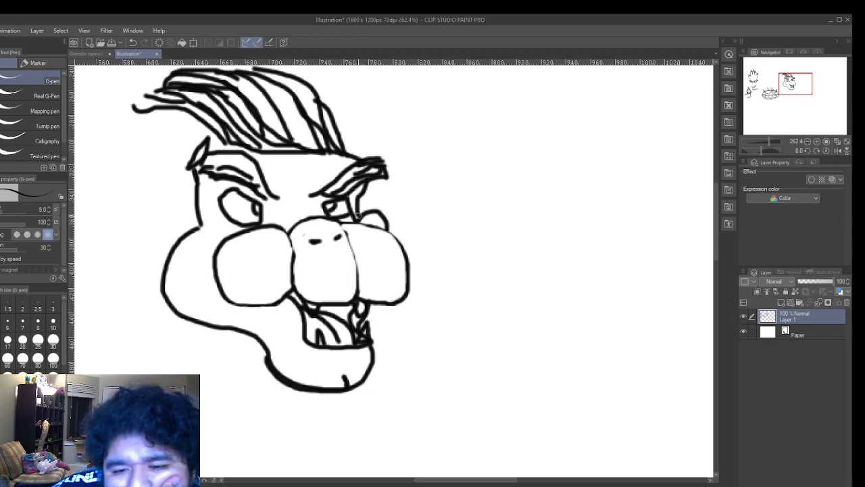
pyautogui.moveTo(376, 180)
pyautogui.mouseDown()
pyautogui.moveTo(366, 192)
pyautogui.moveTo(423, 146)
pyautogui.moveTo(433, 93)
pyautogui.moveTo(424, 74)
pyautogui.moveTo(412, 105)
pyautogui.moveTo(361, 156)
pyautogui.mouseUp()
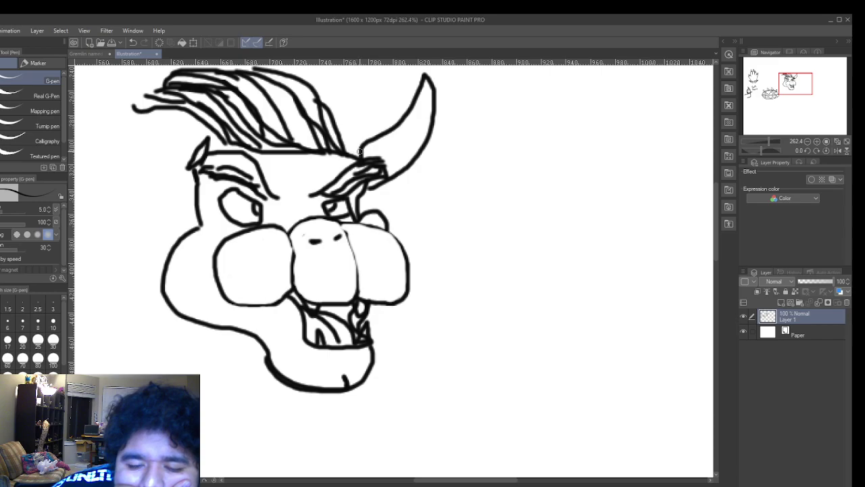
pyautogui.moveTo(355, 155)
pyautogui.mouseDown()
pyautogui.moveTo(316, 101)
pyautogui.moveTo(264, 63)
pyautogui.mouseUp()
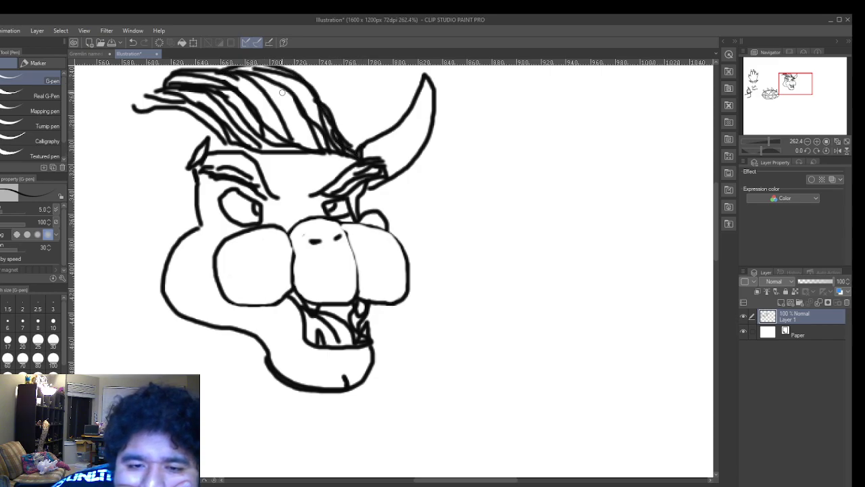
# - Add a long lock at the hair's left side and draw the pointed left horn behind it, down to the left eyebrow
pyautogui.moveTo(226, 146)
pyautogui.mouseDown()
pyautogui.moveTo(204, 126)
pyautogui.moveTo(131, 107)
pyautogui.moveTo(112, 88)
pyautogui.mouseUp()
pyautogui.moveTo(181, 105)
pyautogui.mouseDown()
pyautogui.moveTo(120, 82)
pyautogui.moveTo(113, 88)
pyautogui.moveTo(207, 144)
pyautogui.mouseUp()
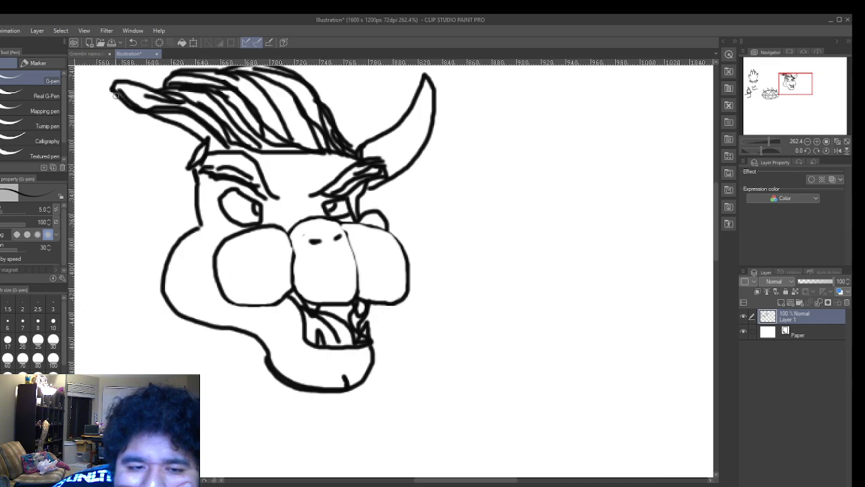
pyautogui.moveTo(113, 90)
pyautogui.mouseDown()
pyautogui.moveTo(77, 87)
pyautogui.moveTo(158, 154)
pyautogui.moveTo(189, 166)
pyautogui.moveTo(194, 159)
pyautogui.mouseUp()
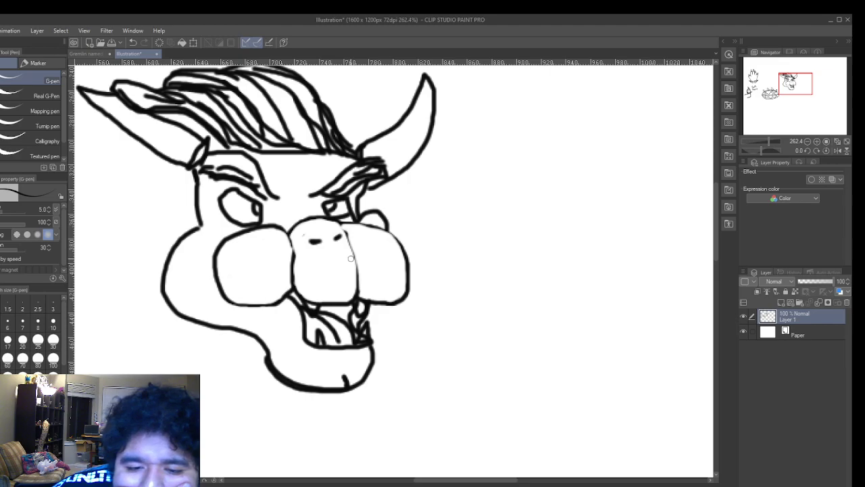
# - Erase the left cheek's outer outline from beside the eye down to the start of the chin
pyautogui.scroll(-2, 351, 258)
pyautogui.scroll(1, 350, 258)
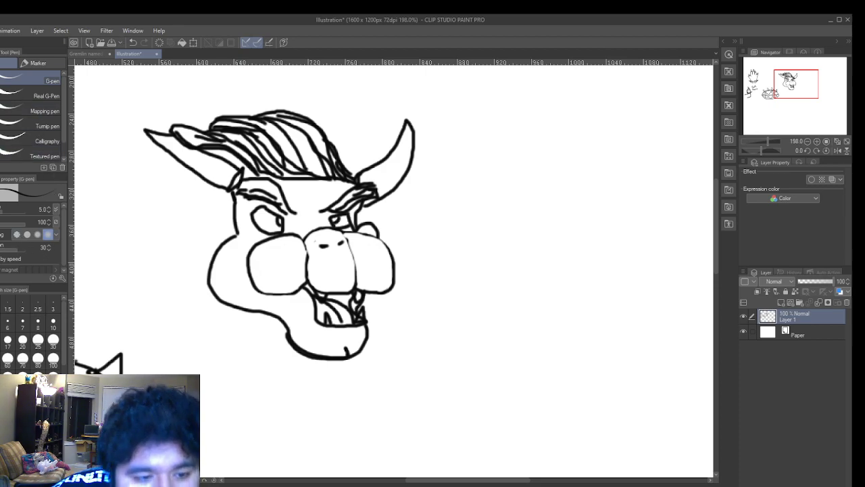
pyautogui.press('e')
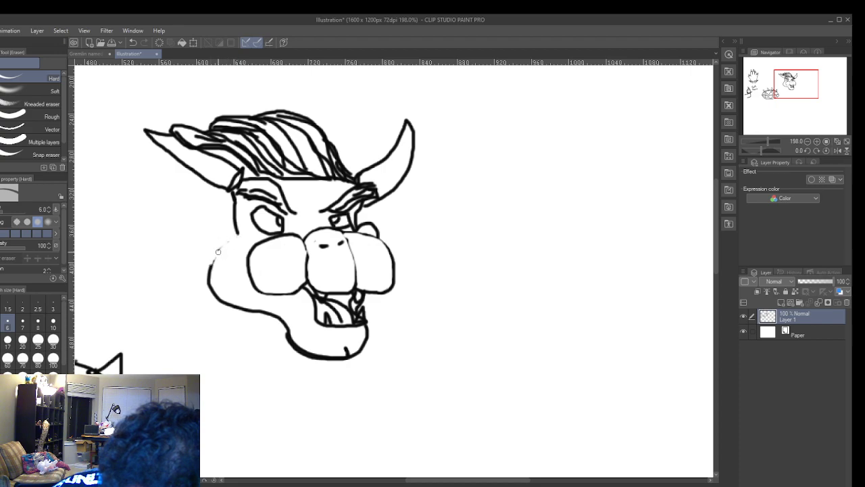
pyautogui.moveTo(210, 255)
pyautogui.mouseDown()
pyautogui.moveTo(209, 302)
pyautogui.moveTo(206, 283)
pyautogui.moveTo(214, 299)
pyautogui.moveTo(220, 275)
pyautogui.moveTo(230, 310)
pyautogui.moveTo(239, 299)
pyautogui.moveTo(263, 310)
pyautogui.mouseUp()
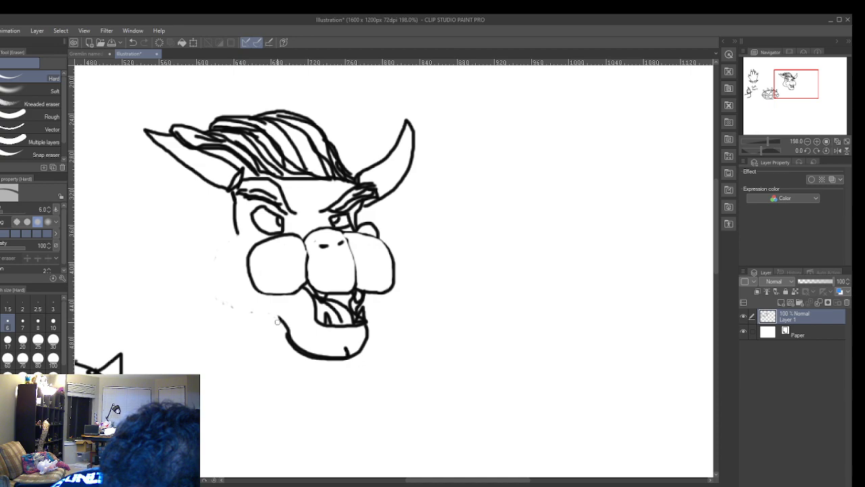
pyautogui.moveTo(280, 312); pyautogui.dragTo(283, 323)
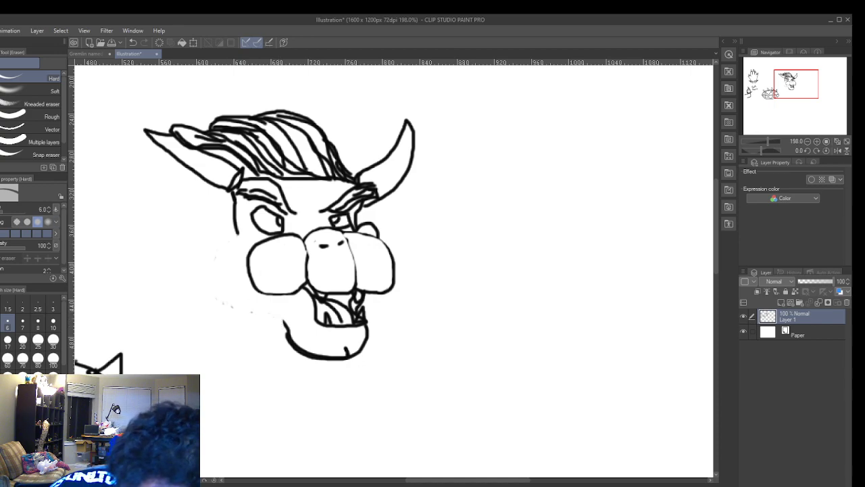
pyautogui.press('p')
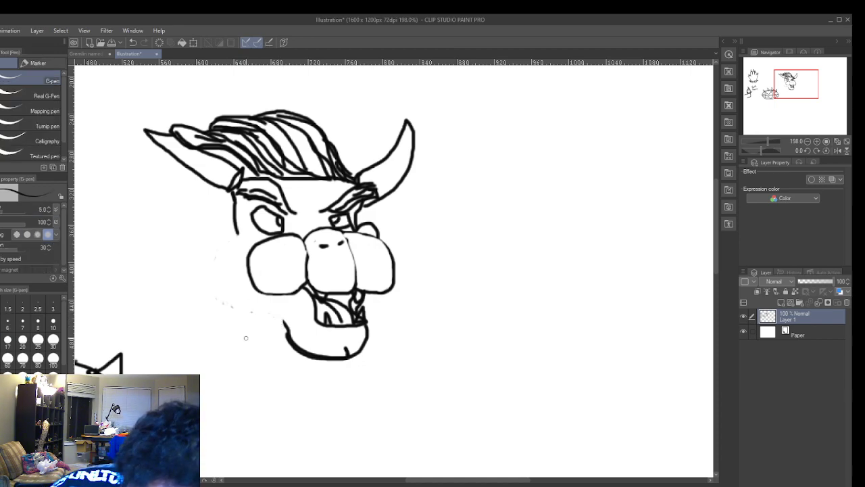
pyautogui.moveTo(284, 334)
pyautogui.mouseDown()
pyautogui.moveTo(280, 323)
pyautogui.moveTo(201, 297)
pyautogui.moveTo(192, 271)
pyautogui.moveTo(212, 230)
pyautogui.moveTo(235, 221)
pyautogui.mouseUp()
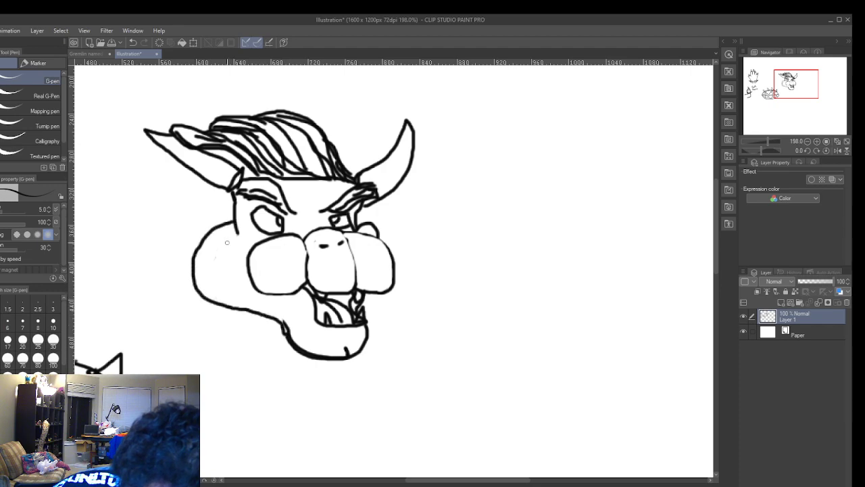
pyautogui.click(133, 42)
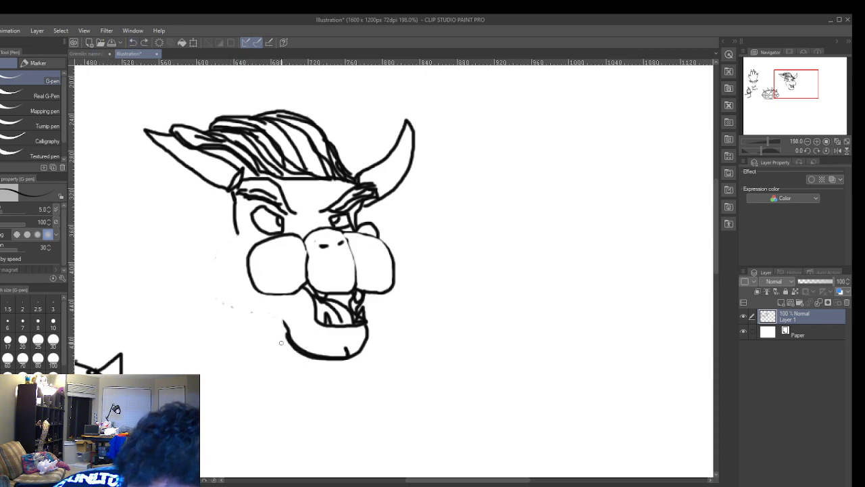
pyautogui.moveTo(286, 331); pyautogui.dragTo(201, 275)
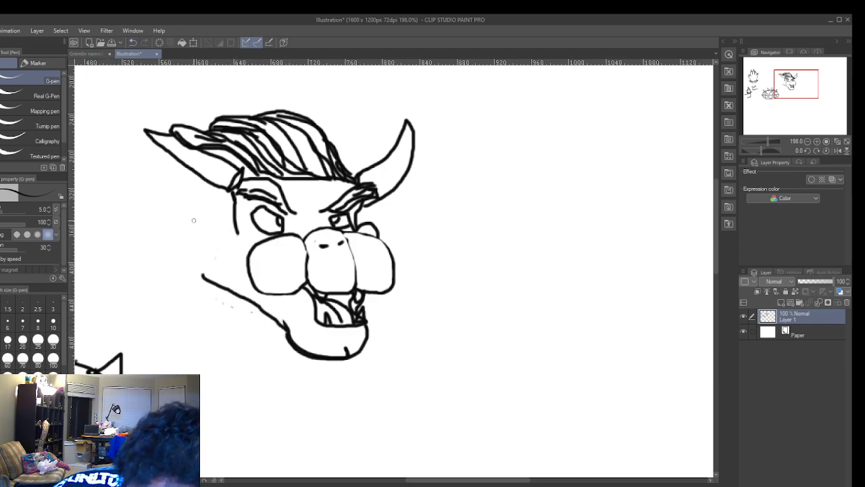
pyautogui.click(133, 42)
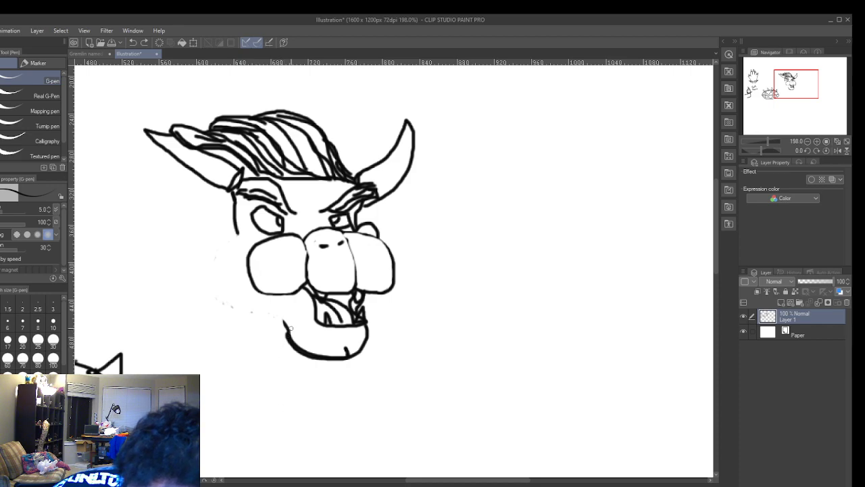
# - Redraw the left cheek's outer outline as one rounded curve from the chin up to the head's left side
pyautogui.moveTo(287, 325)
pyautogui.mouseDown()
pyautogui.moveTo(238, 309)
pyautogui.moveTo(212, 280)
pyautogui.moveTo(211, 250)
pyautogui.moveTo(229, 233)
pyautogui.mouseUp()
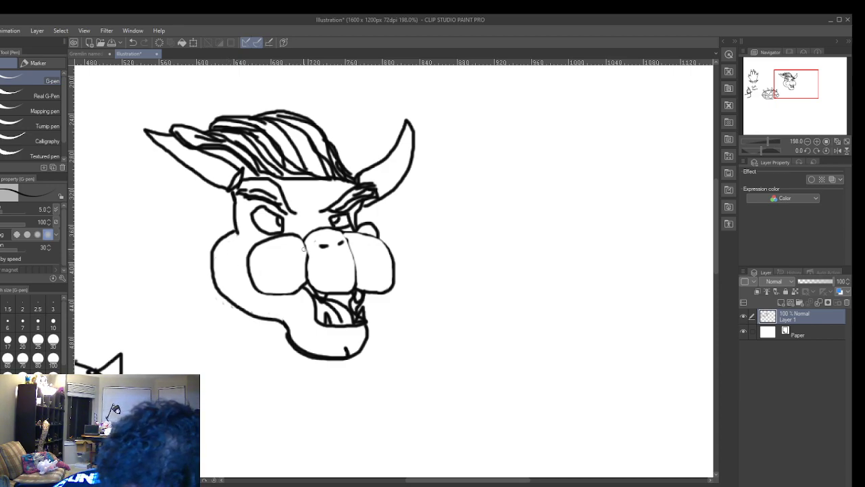
pyautogui.scroll(3, 227, 172)
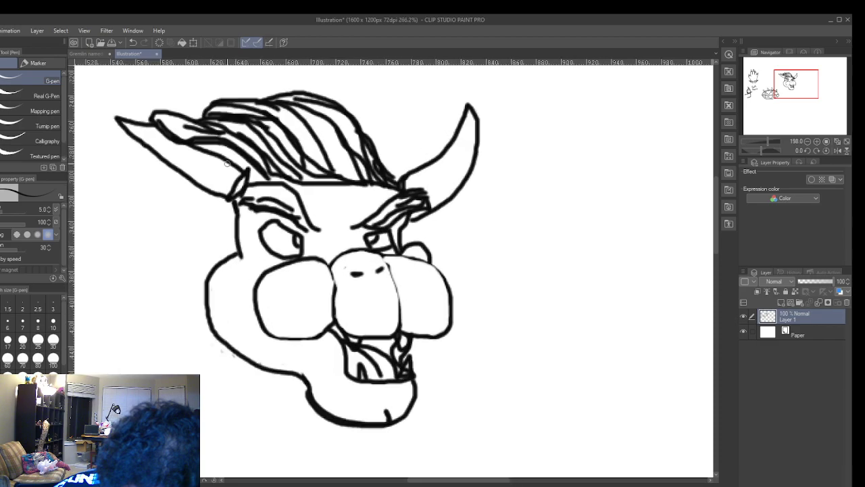
pyautogui.scroll(1, 227, 163)
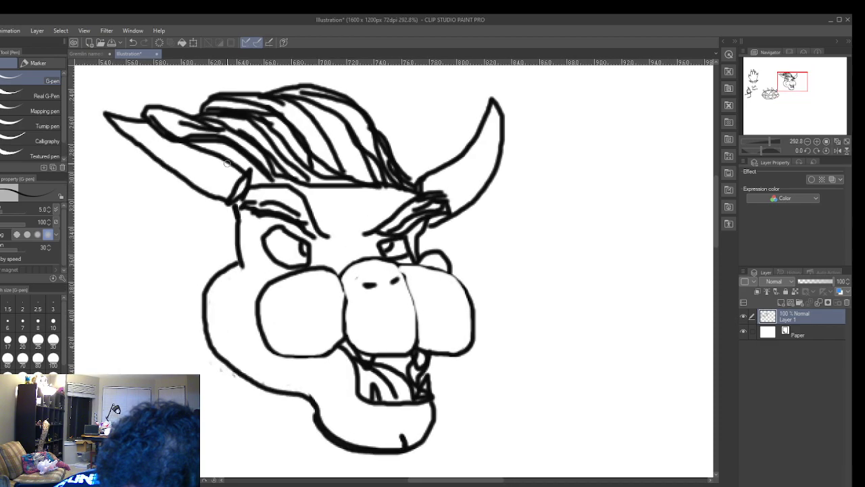
pyautogui.scroll(-2, 227, 163)
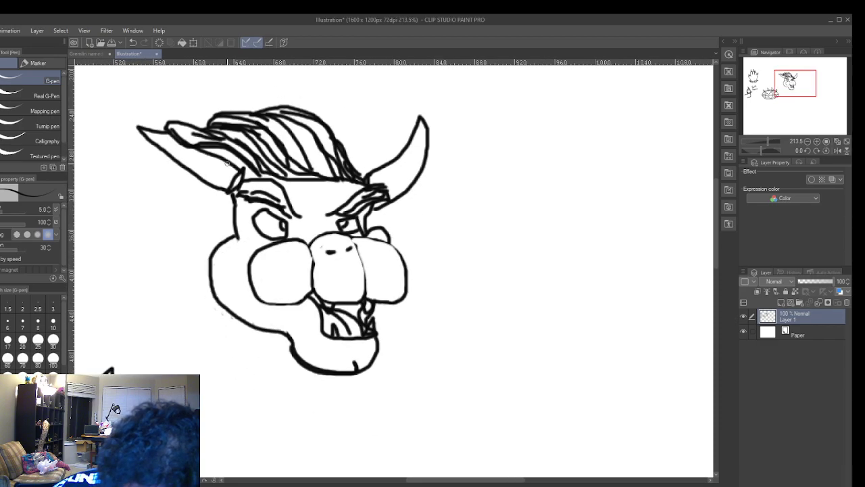
pyautogui.scroll(-1, 227, 163)
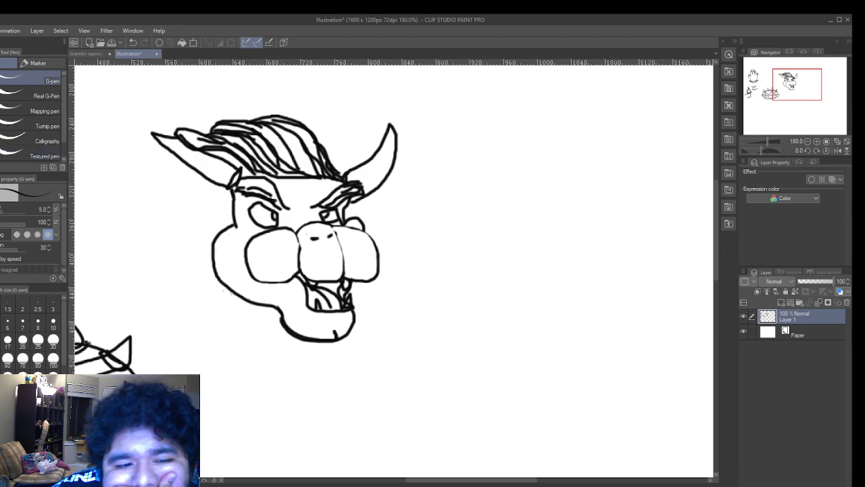
# - Erase the entire face drawing, including its hair and horns, with the hard eraser at size 100
pyautogui.press('e')
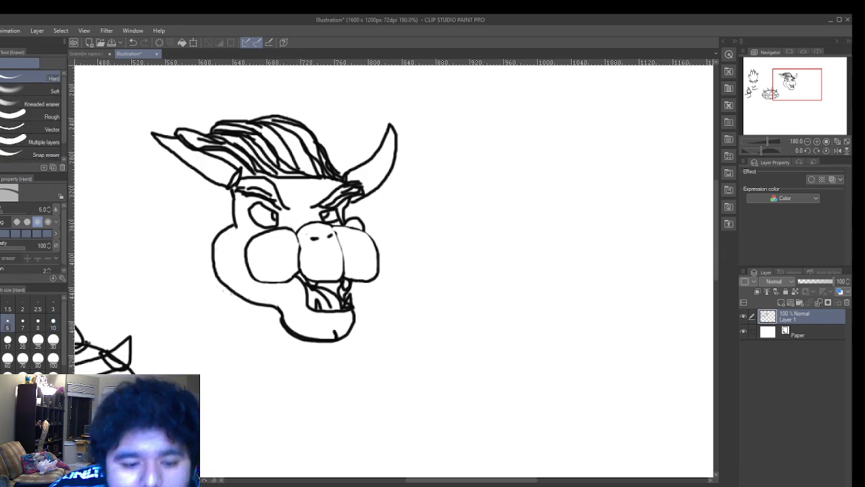
pyautogui.click(54, 358)
pyautogui.moveTo(392, 301)
pyautogui.mouseDown()
pyautogui.moveTo(314, 201)
pyautogui.moveTo(422, 293)
pyautogui.moveTo(409, 210)
pyautogui.moveTo(332, 357)
pyautogui.moveTo(345, 342)
pyautogui.moveTo(96, 102)
pyautogui.moveTo(230, 139)
pyautogui.moveTo(100, 279)
pyautogui.mouseUp()
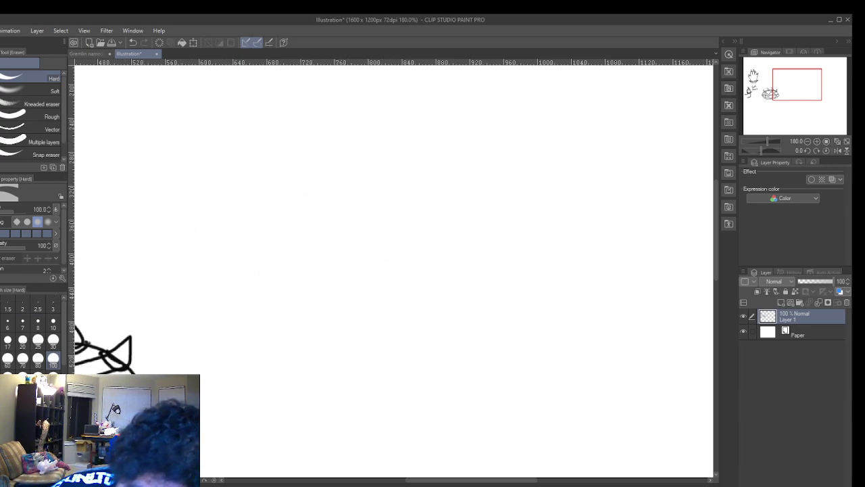
# - Switch from the eraser to the G-pen at size 5 for redrawing the face
pyautogui.press('p')
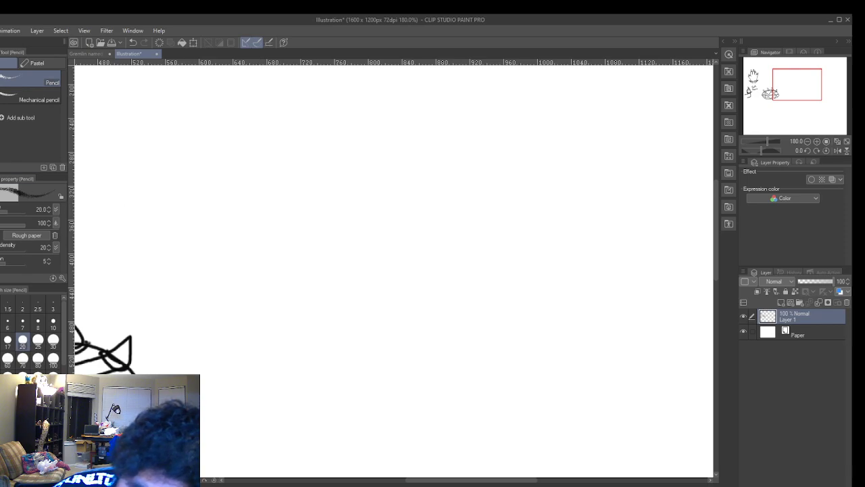
pyautogui.press('p')
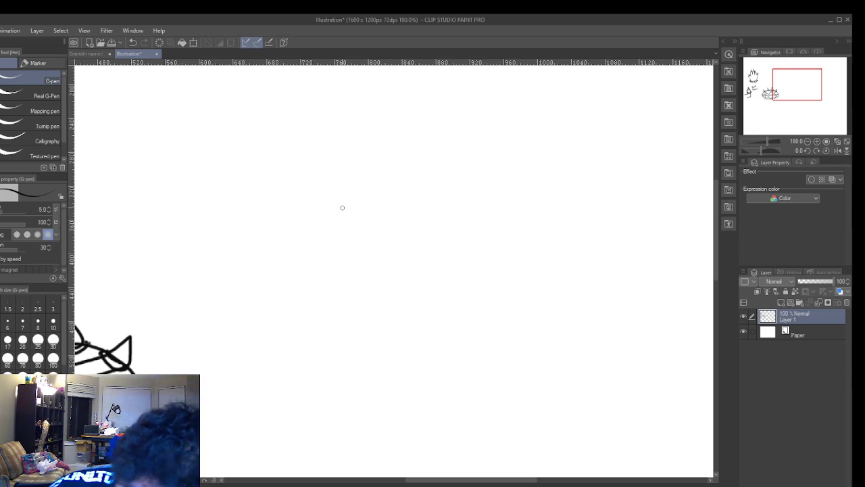
pyautogui.moveTo(360, 254)
pyautogui.mouseDown()
pyautogui.moveTo(346, 237)
pyautogui.moveTo(286, 228)
pyautogui.moveTo(269, 262)
pyautogui.moveTo(268, 314)
pyautogui.moveTo(284, 342)
pyautogui.moveTo(324, 357)
pyautogui.moveTo(369, 353)
pyautogui.mouseUp()
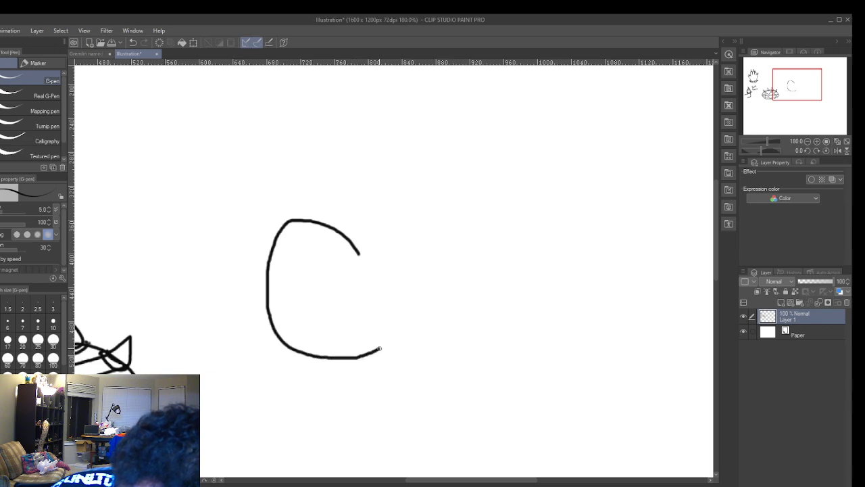
pyautogui.click(133, 43)
pyautogui.moveTo(372, 157)
pyautogui.mouseDown()
pyautogui.moveTo(370, 197)
pyautogui.moveTo(292, 206)
pyautogui.mouseUp()
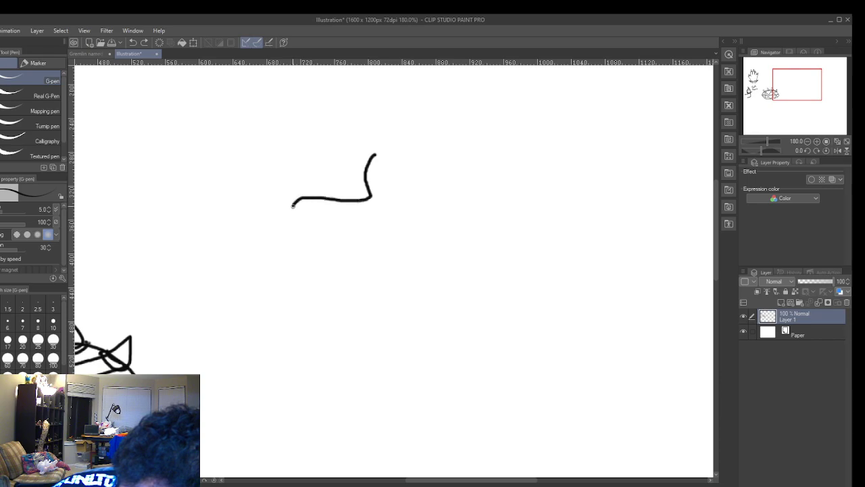
pyautogui.click(132, 42)
pyautogui.moveTo(426, 142)
pyautogui.mouseDown()
pyautogui.moveTo(401, 140)
pyautogui.moveTo(347, 180)
pyautogui.moveTo(367, 235)
pyautogui.moveTo(331, 242)
pyautogui.moveTo(311, 280)
pyautogui.mouseUp()
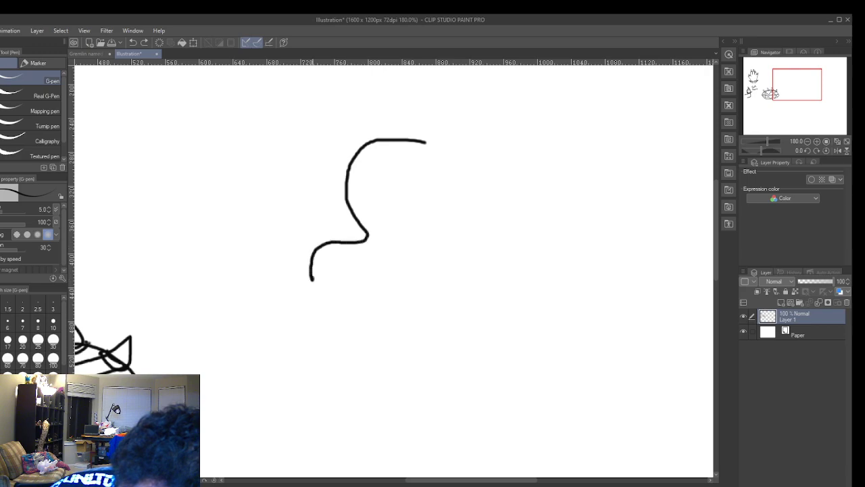
pyautogui.click(141, 45)
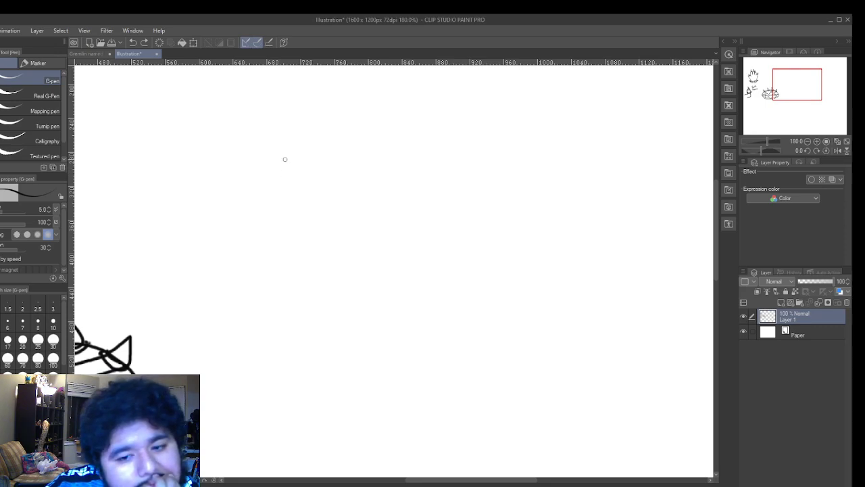
# - Draw a large rounded triangular nose on the empty area right of the shell, with a short slanted nostril line on each side
pyautogui.moveTo(276, 214)
pyautogui.mouseDown()
pyautogui.moveTo(307, 249)
pyautogui.moveTo(341, 264)
pyautogui.moveTo(401, 210)
pyautogui.moveTo(398, 178)
pyautogui.moveTo(321, 163)
pyautogui.moveTo(280, 167)
pyautogui.moveTo(266, 185)
pyautogui.moveTo(265, 203)
pyautogui.moveTo(291, 229)
pyautogui.mouseUp()
pyautogui.moveTo(281, 193); pyautogui.dragTo(289, 198)
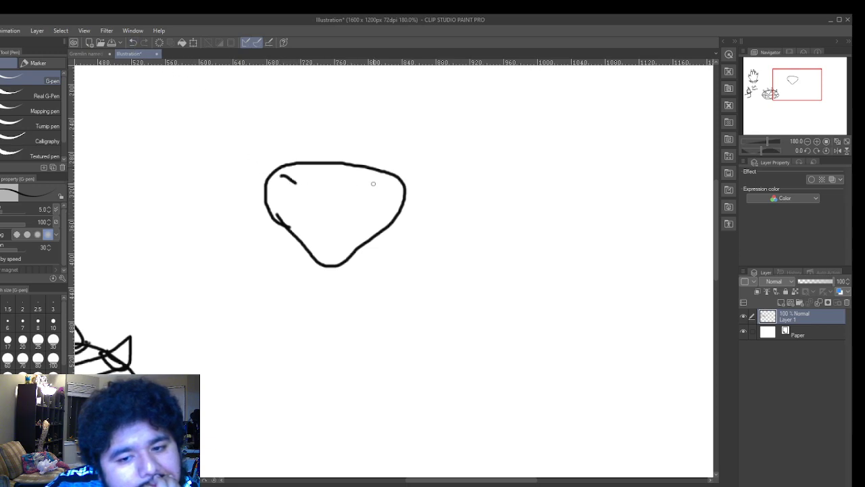
pyautogui.moveTo(348, 187); pyautogui.dragTo(367, 182)
# - Draw the muzzle's lower curves outward from the nose tip on both sides and close the right one into a rounded lobe
pyautogui.moveTo(345, 277)
pyautogui.mouseDown()
pyautogui.moveTo(374, 301)
pyautogui.moveTo(419, 306)
pyautogui.moveTo(467, 294)
pyautogui.moveTo(505, 255)
pyautogui.moveTo(522, 217)
pyautogui.mouseUp()
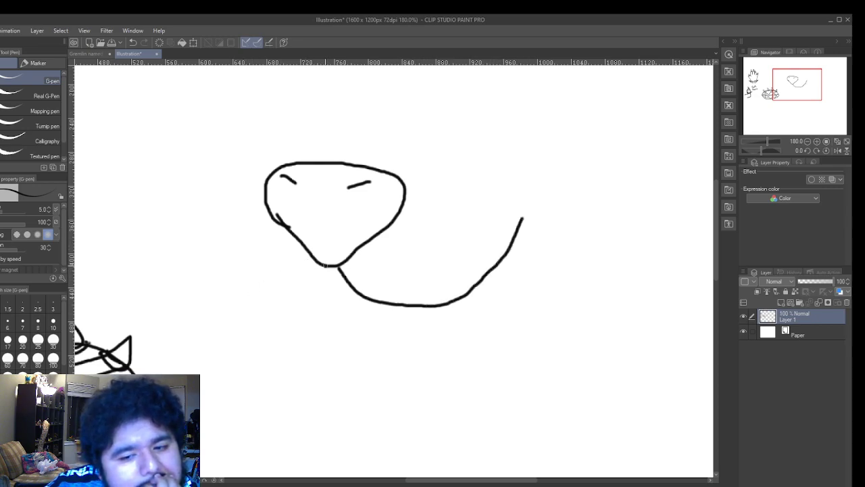
pyautogui.moveTo(330, 265)
pyautogui.mouseDown()
pyautogui.moveTo(320, 281)
pyautogui.moveTo(290, 293)
pyautogui.moveTo(235, 287)
pyautogui.moveTo(190, 183)
pyautogui.mouseUp()
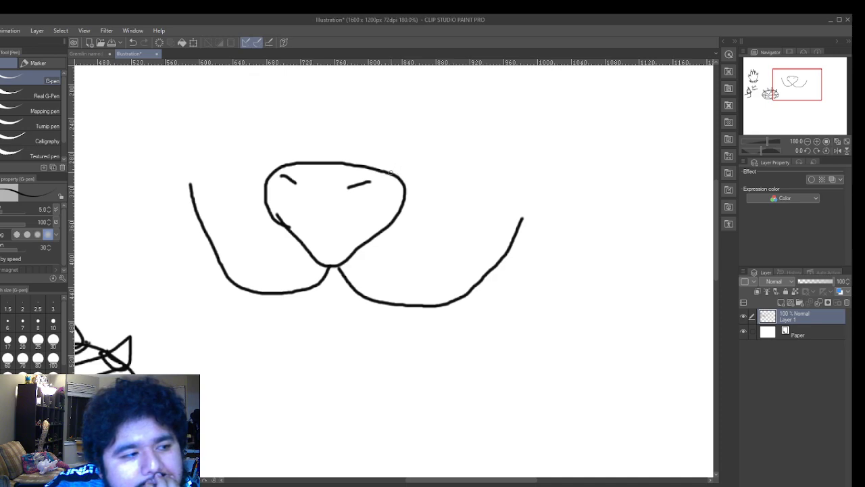
pyautogui.moveTo(390, 172)
pyautogui.mouseDown()
pyautogui.moveTo(436, 149)
pyautogui.moveTo(486, 154)
pyautogui.moveTo(524, 207)
pyautogui.mouseUp()
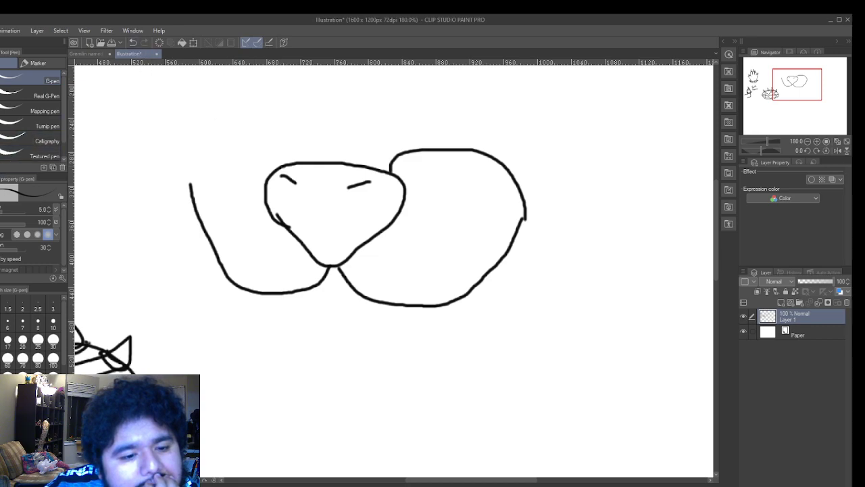
# - Erase the outer part of the left muzzle curve and redraw it as a rounded lobe reaching up to the nose
pyautogui.press('e')
pyautogui.moveTo(185, 181)
pyautogui.mouseDown()
pyautogui.moveTo(187, 222)
pyautogui.moveTo(209, 263)
pyautogui.mouseUp()
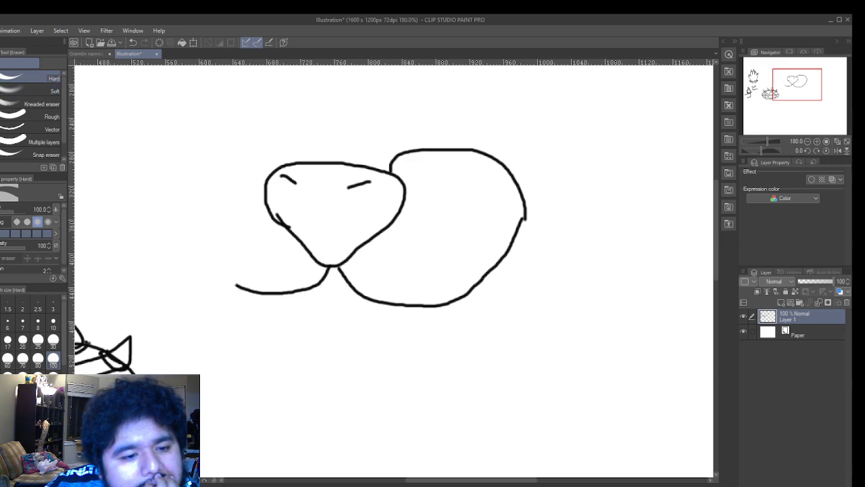
pyautogui.press('p')
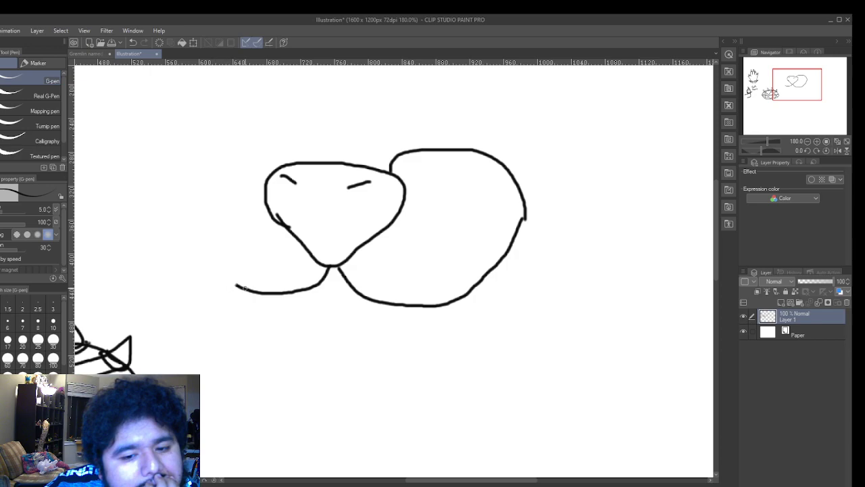
pyautogui.moveTo(238, 287)
pyautogui.mouseDown()
pyautogui.moveTo(218, 277)
pyautogui.moveTo(195, 243)
pyautogui.moveTo(192, 211)
pyautogui.moveTo(204, 176)
pyautogui.moveTo(260, 158)
pyautogui.mouseUp()
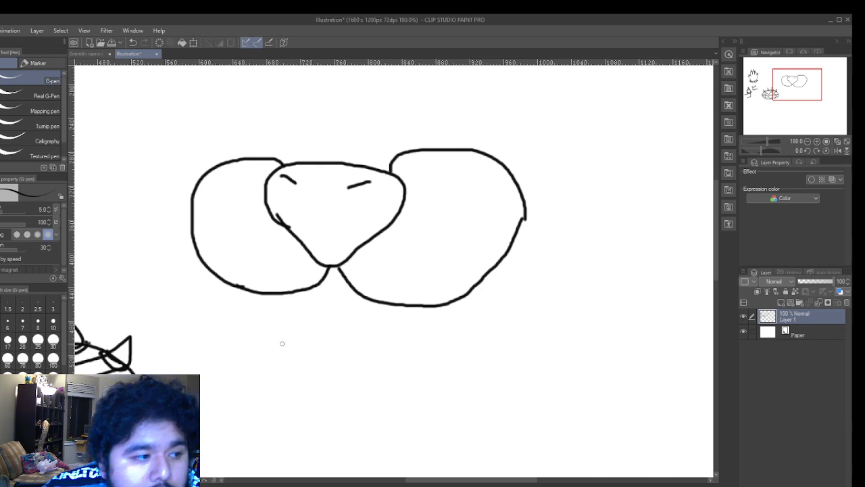
# - Draw an open U-shaped mouth below the muzzle with an inner lip line and pointed lower fangs at both corners
pyautogui.moveTo(287, 293)
pyautogui.mouseDown()
pyautogui.moveTo(294, 336)
pyautogui.moveTo(311, 361)
pyautogui.moveTo(357, 368)
pyautogui.moveTo(387, 362)
pyautogui.moveTo(394, 305)
pyautogui.mouseUp()
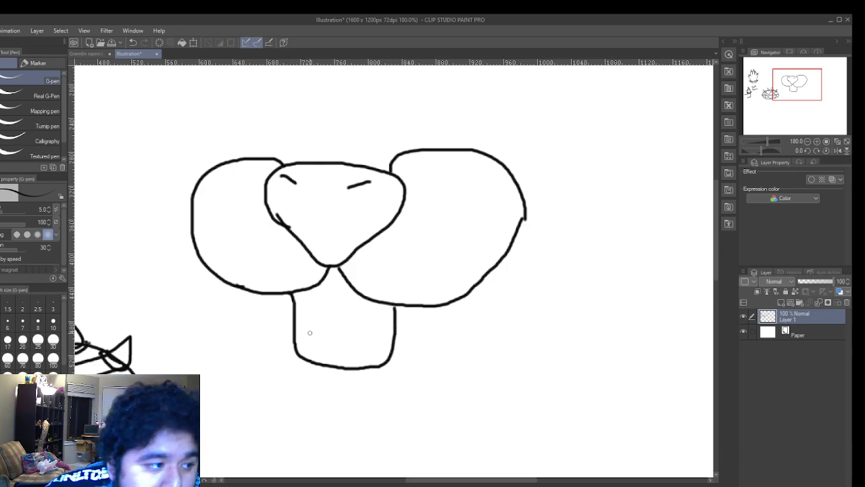
pyautogui.moveTo(304, 340)
pyautogui.mouseDown()
pyautogui.moveTo(354, 351)
pyautogui.moveTo(383, 339)
pyautogui.mouseUp()
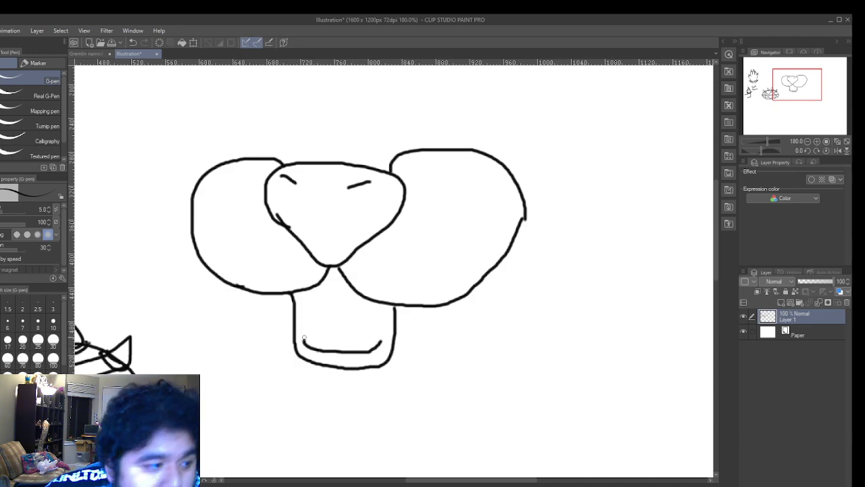
pyautogui.moveTo(304, 341)
pyautogui.mouseDown()
pyautogui.moveTo(305, 317)
pyautogui.moveTo(320, 345)
pyautogui.moveTo(302, 340)
pyautogui.mouseUp()
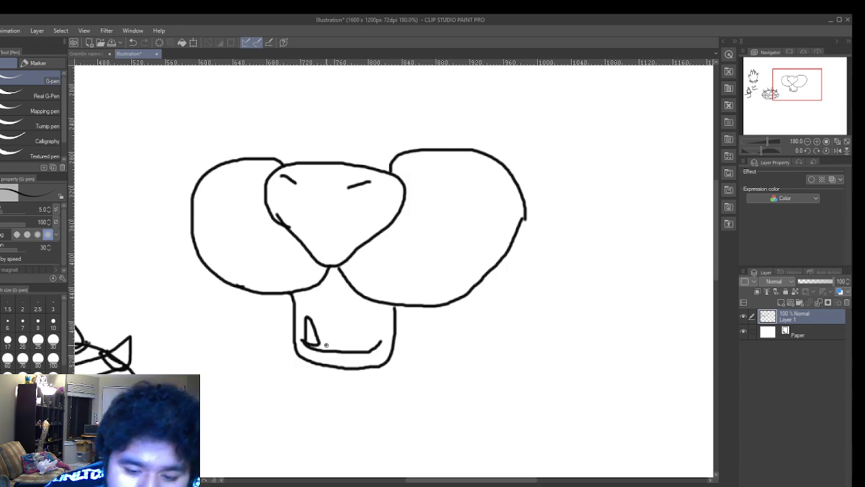
pyautogui.moveTo(315, 348)
pyautogui.mouseDown()
pyautogui.moveTo(320, 339)
pyautogui.moveTo(327, 347)
pyautogui.moveTo(358, 338)
pyautogui.moveTo(365, 351)
pyautogui.moveTo(368, 319)
pyautogui.moveTo(385, 343)
pyautogui.mouseUp()
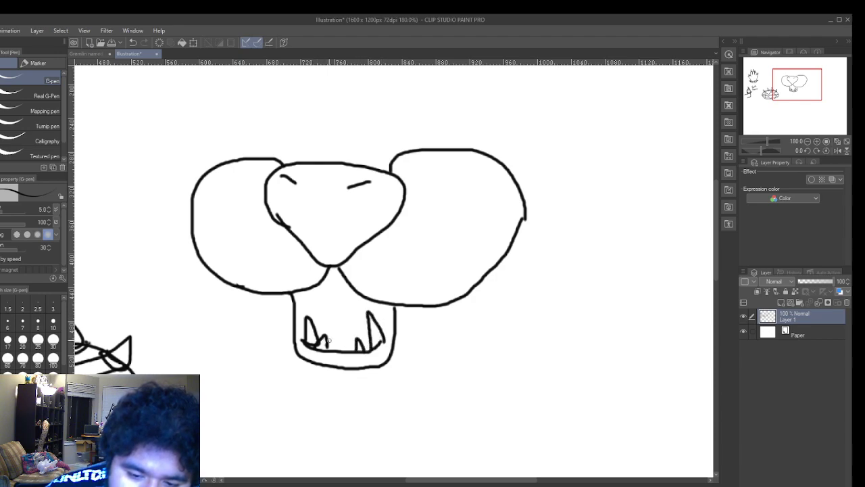
# - Add the mouth's inner side lines, two pointed upper fangs and a pair of front teeth between them
pyautogui.moveTo(305, 295); pyautogui.dragTo(309, 320)
pyautogui.moveTo(374, 299); pyautogui.dragTo(377, 324)
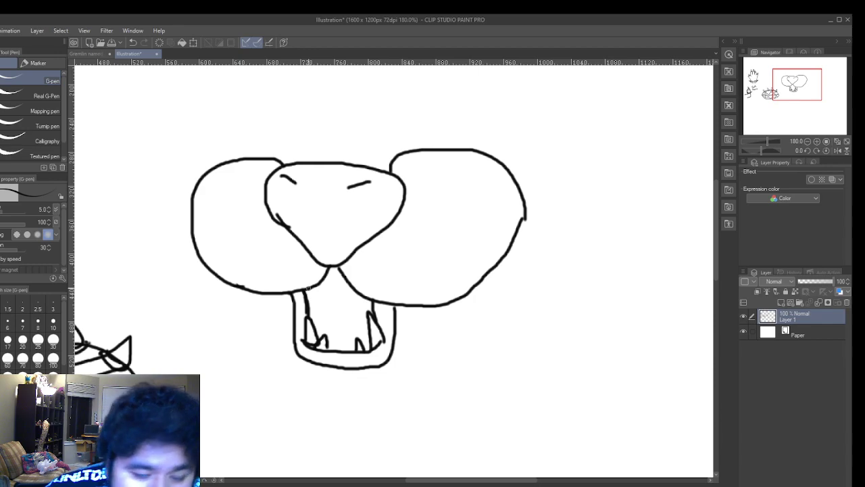
pyautogui.moveTo(308, 288)
pyautogui.mouseDown()
pyautogui.moveTo(316, 308)
pyautogui.moveTo(322, 282)
pyautogui.moveTo(357, 309)
pyautogui.moveTo(368, 297)
pyautogui.mouseUp()
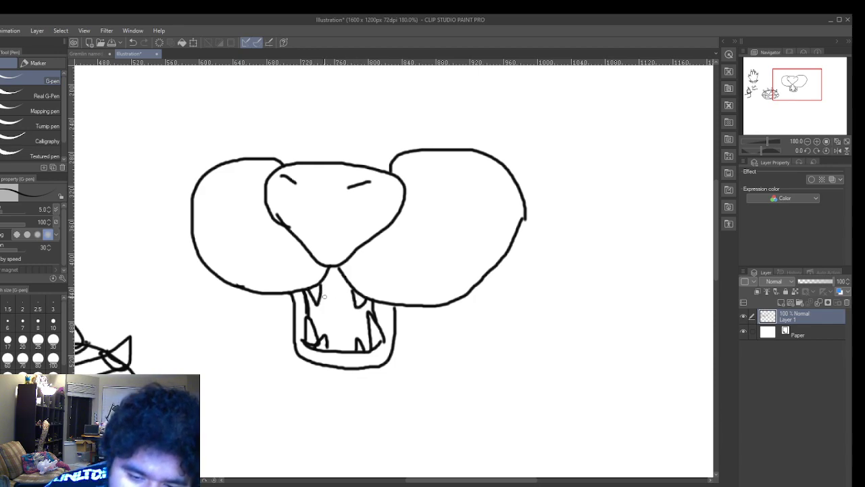
pyautogui.moveTo(318, 284)
pyautogui.mouseDown()
pyautogui.moveTo(334, 285)
pyautogui.moveTo(337, 308)
pyautogui.moveTo(356, 284)
pyautogui.moveTo(344, 289)
pyautogui.mouseUp()
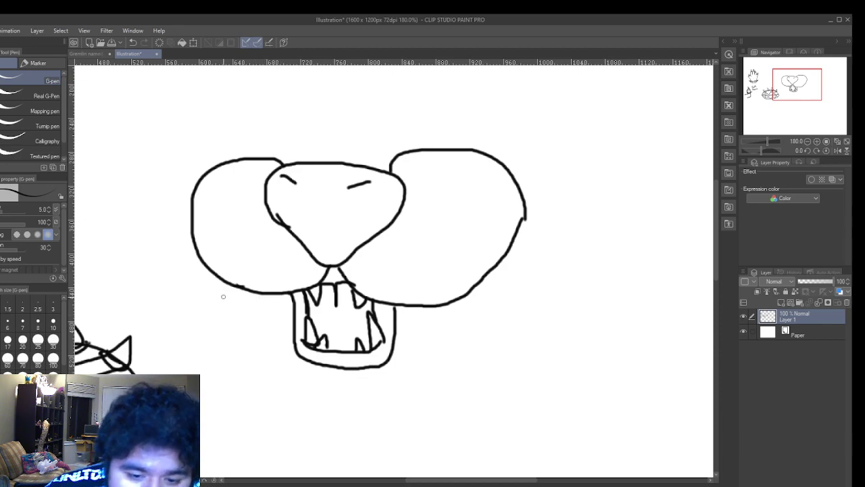
# - Outline the broad jaw and chin around the mouth, and draw a curved outer cheek on each side of the muzzle
pyautogui.moveTo(230, 293)
pyautogui.mouseDown()
pyautogui.moveTo(262, 348)
pyautogui.moveTo(262, 386)
pyautogui.moveTo(279, 411)
pyautogui.moveTo(345, 427)
pyautogui.moveTo(409, 417)
pyautogui.moveTo(428, 402)
pyautogui.moveTo(440, 364)
pyautogui.moveTo(498, 289)
pyautogui.mouseUp()
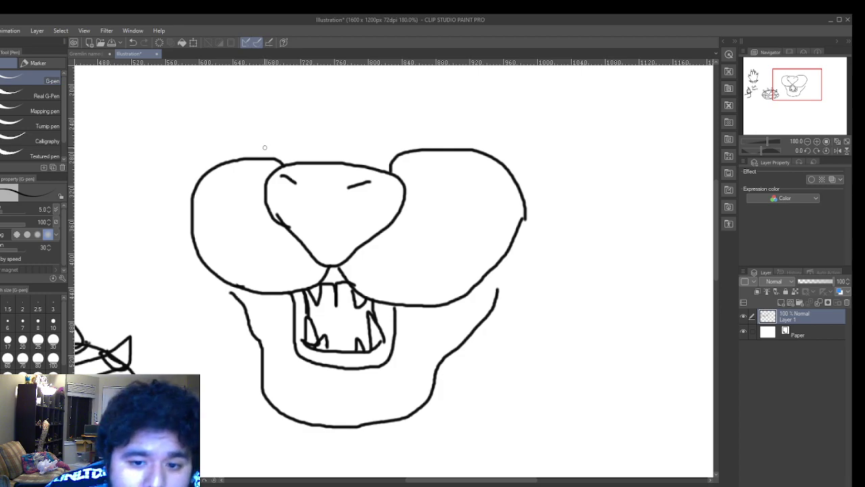
pyautogui.moveTo(261, 148)
pyautogui.mouseDown()
pyautogui.moveTo(192, 144)
pyautogui.moveTo(154, 187)
pyautogui.moveTo(161, 217)
pyautogui.moveTo(193, 263)
pyautogui.moveTo(240, 305)
pyautogui.mouseUp()
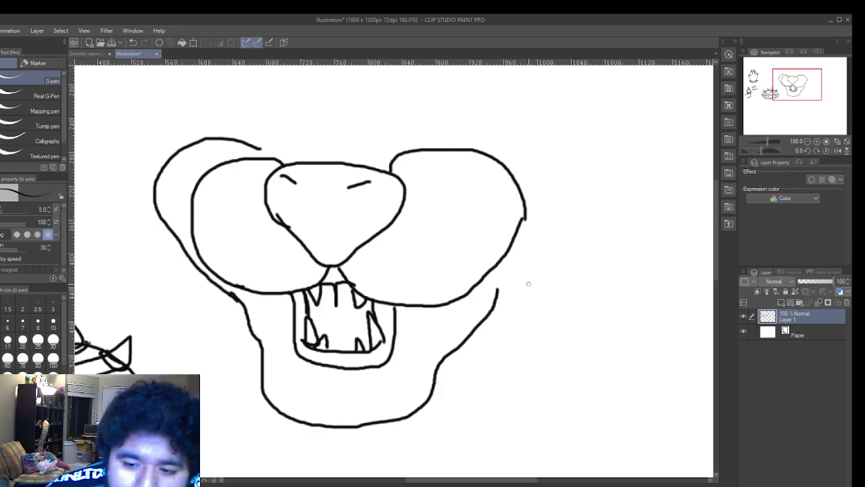
pyautogui.moveTo(498, 291)
pyautogui.mouseDown()
pyautogui.moveTo(523, 271)
pyautogui.moveTo(568, 203)
pyautogui.moveTo(573, 142)
pyautogui.moveTo(529, 122)
pyautogui.moveTo(453, 121)
pyautogui.mouseUp()
# - Erase the top stretch of the right cheek's outline with the hard eraser, back to the cheek's outer side
pyautogui.hotkey('ctrl', '-')
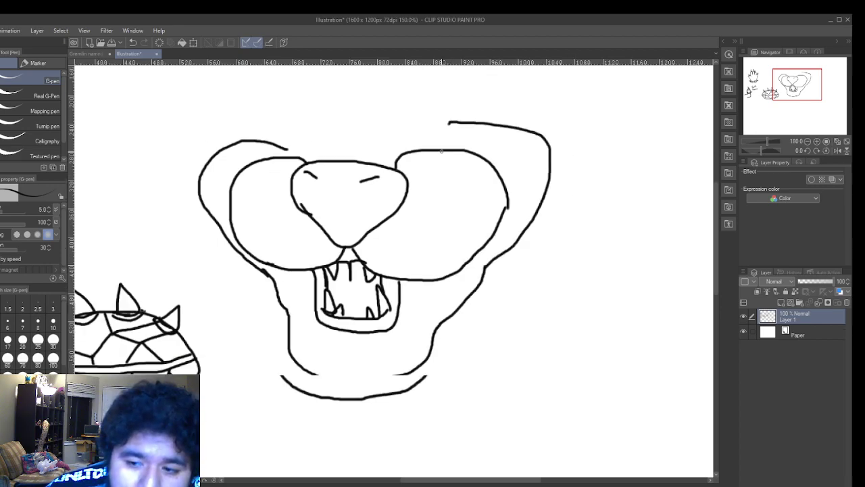
pyautogui.scroll(3, 716, 236)
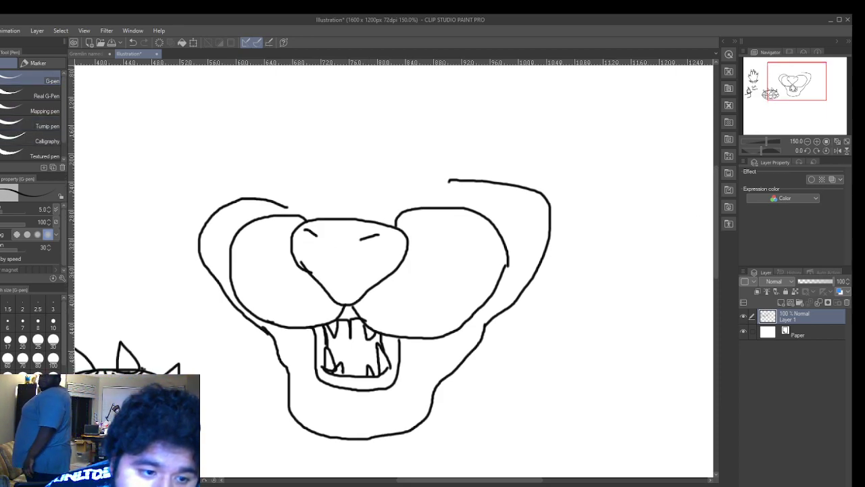
pyautogui.press('e')
pyautogui.moveTo(454, 157); pyautogui.dragTo(465, 161)
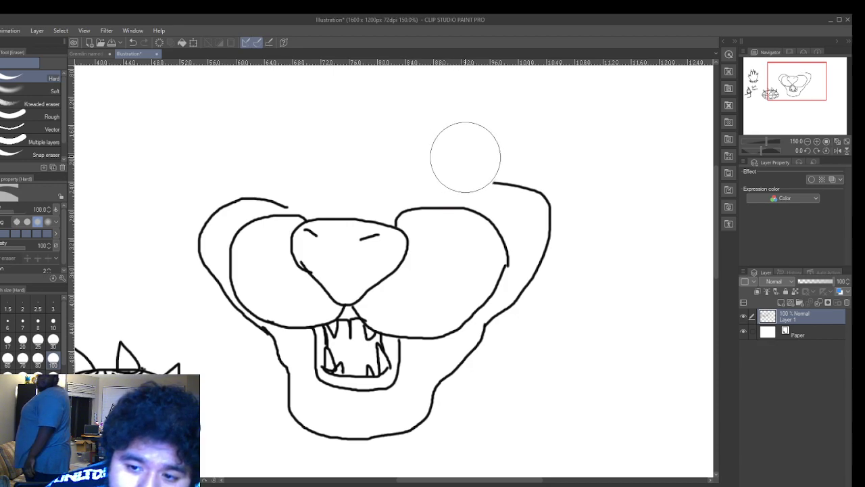
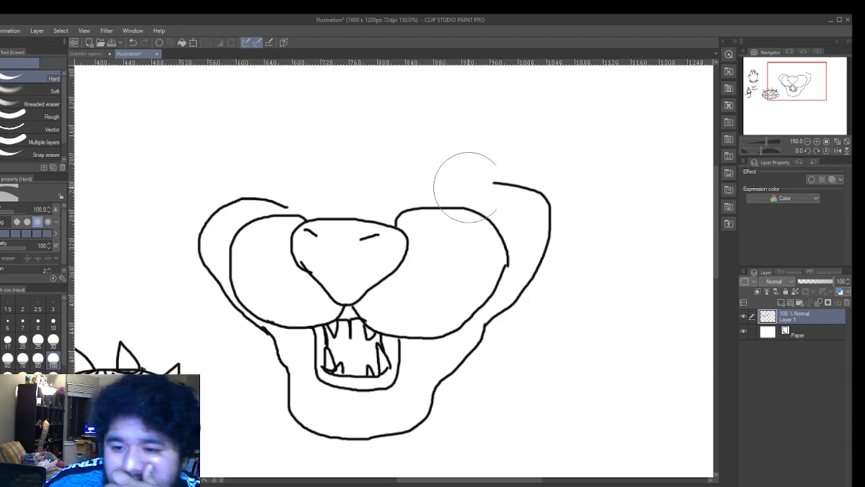
pyautogui.moveTo(502, 164)
pyautogui.mouseDown()
pyautogui.moveTo(504, 182)
pyautogui.moveTo(514, 181)
pyautogui.moveTo(502, 206)
pyautogui.mouseUp()
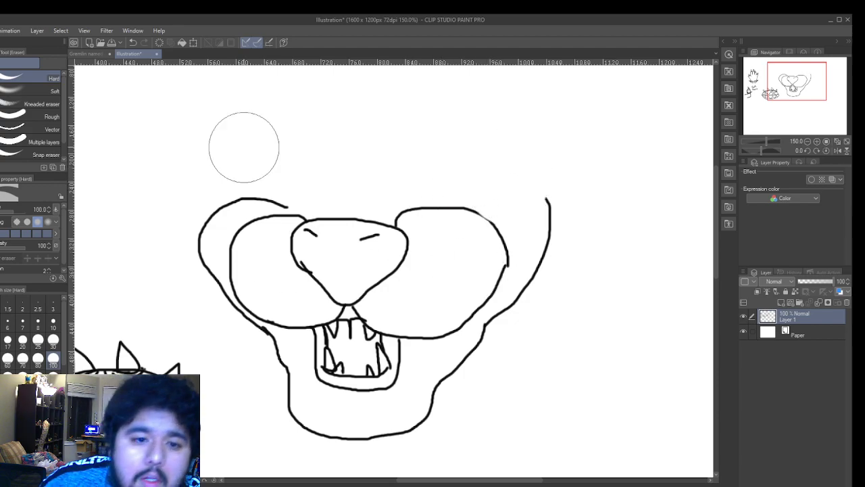
# - Erase the whole mouth with its teeth and redraw the muzzle's missing lower edges on both sides with the G-pen
pyautogui.scroll(4, 356, 398)
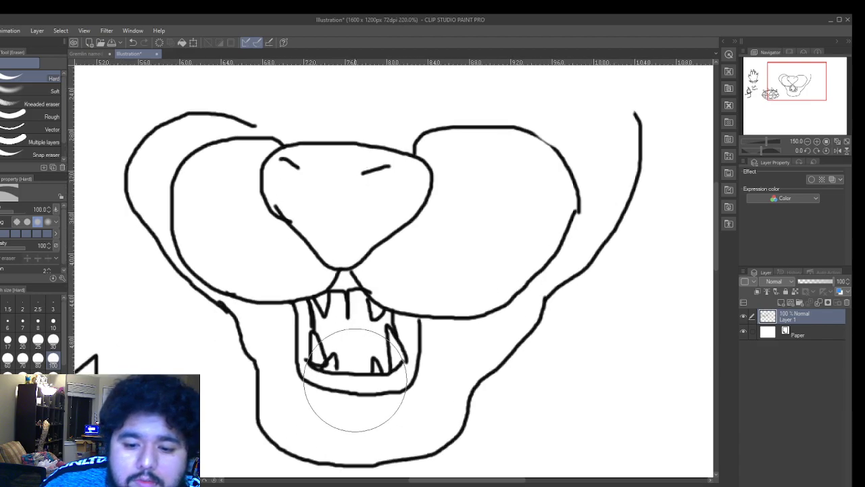
pyautogui.moveTo(386, 367)
pyautogui.mouseDown()
pyautogui.moveTo(329, 356)
pyautogui.moveTo(378, 359)
pyautogui.moveTo(311, 330)
pyautogui.moveTo(438, 357)
pyautogui.moveTo(390, 356)
pyautogui.moveTo(335, 311)
pyautogui.moveTo(351, 303)
pyautogui.moveTo(318, 309)
pyautogui.mouseUp()
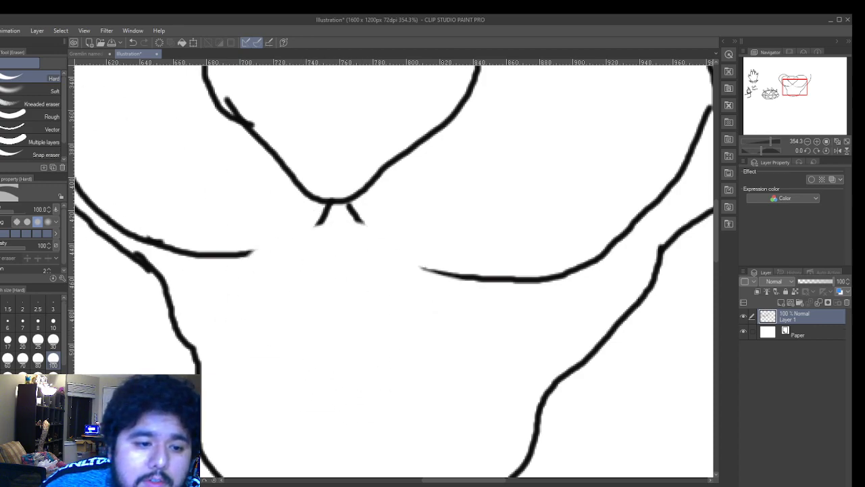
pyautogui.press('p')
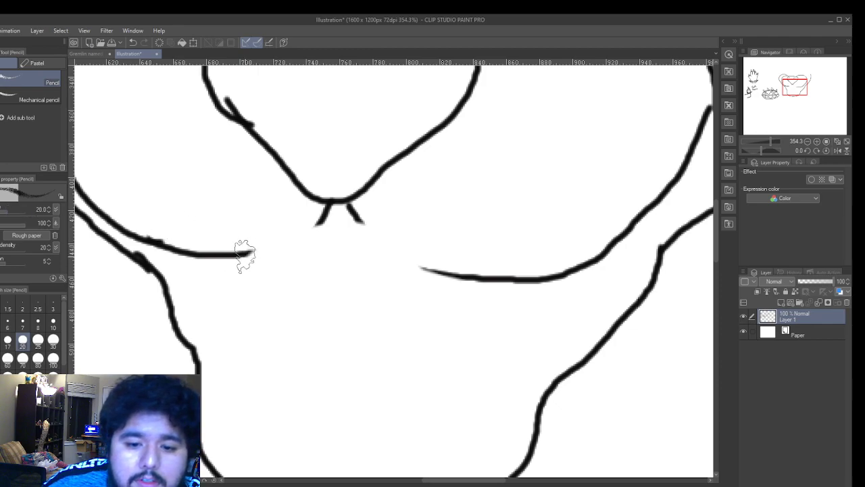
pyautogui.press('p')
pyautogui.moveTo(249, 254)
pyautogui.mouseDown()
pyautogui.moveTo(318, 223)
pyautogui.moveTo(328, 205)
pyautogui.moveTo(422, 263)
pyautogui.mouseUp()
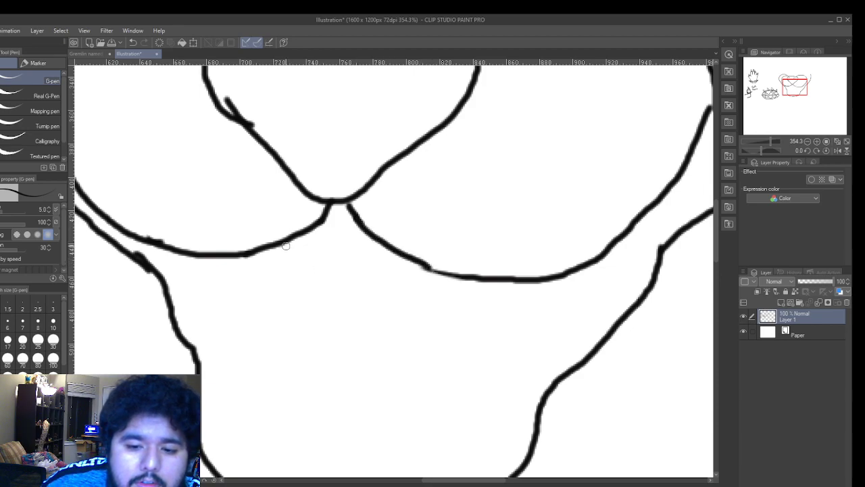
# - Draw a small curved mouth between the muzzle lobes, add a pointed fang beneath each lobe and thicken the right lobe's redrawn joint
pyautogui.moveTo(275, 248)
pyautogui.mouseDown()
pyautogui.moveTo(292, 281)
pyautogui.moveTo(335, 295)
pyautogui.moveTo(410, 258)
pyautogui.mouseUp()
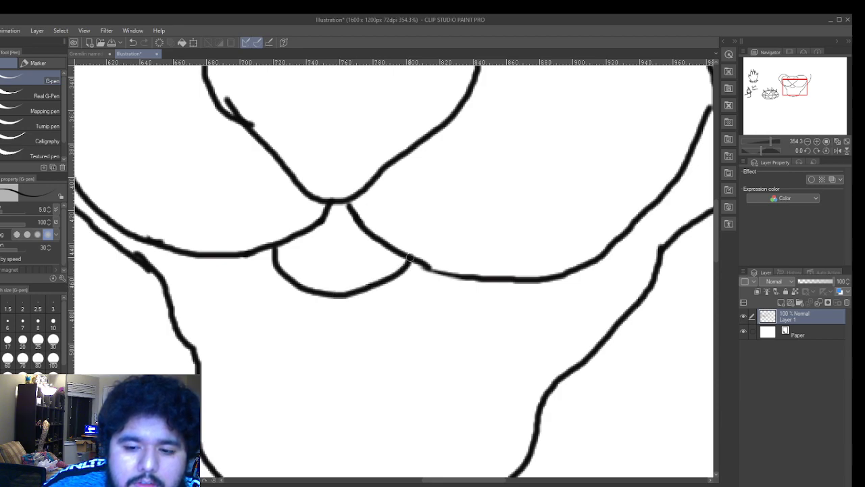
pyautogui.moveTo(497, 280)
pyautogui.mouseDown()
pyautogui.moveTo(534, 311)
pyautogui.moveTo(551, 286)
pyautogui.mouseUp()
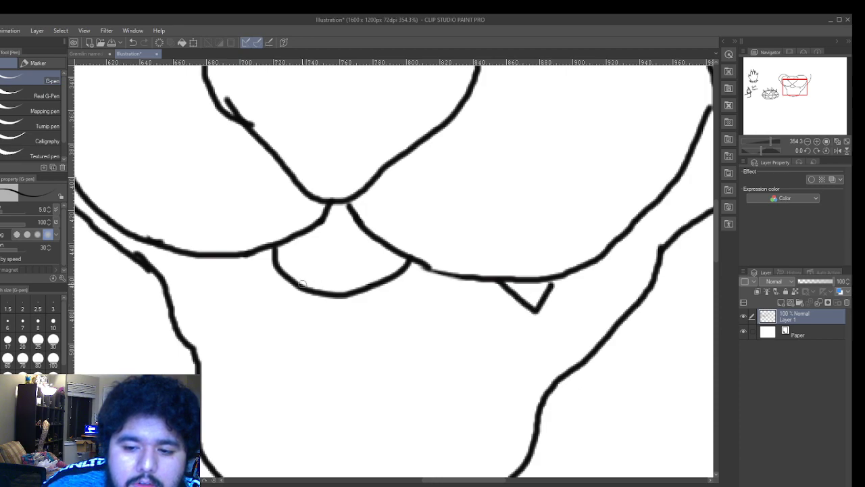
pyautogui.moveTo(184, 259)
pyautogui.mouseDown()
pyautogui.moveTo(204, 284)
pyautogui.moveTo(230, 257)
pyautogui.mouseUp()
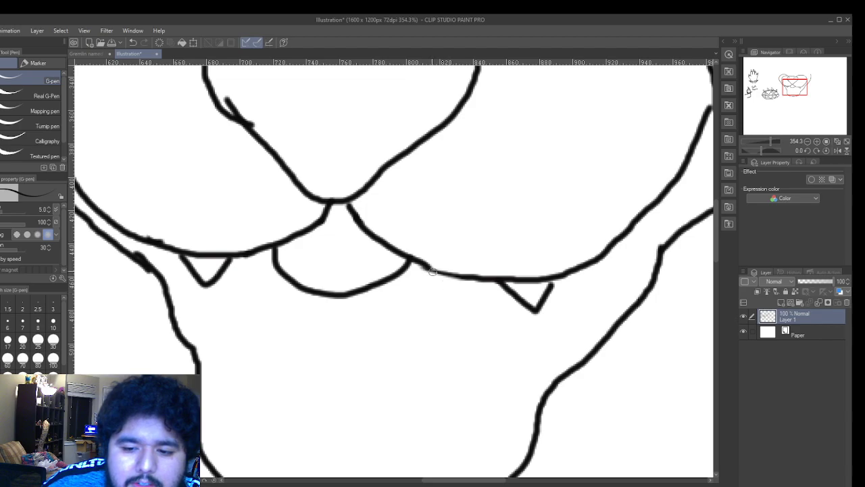
pyautogui.moveTo(440, 272); pyautogui.dragTo(423, 266)
pyautogui.scroll(-5, 382, 328)
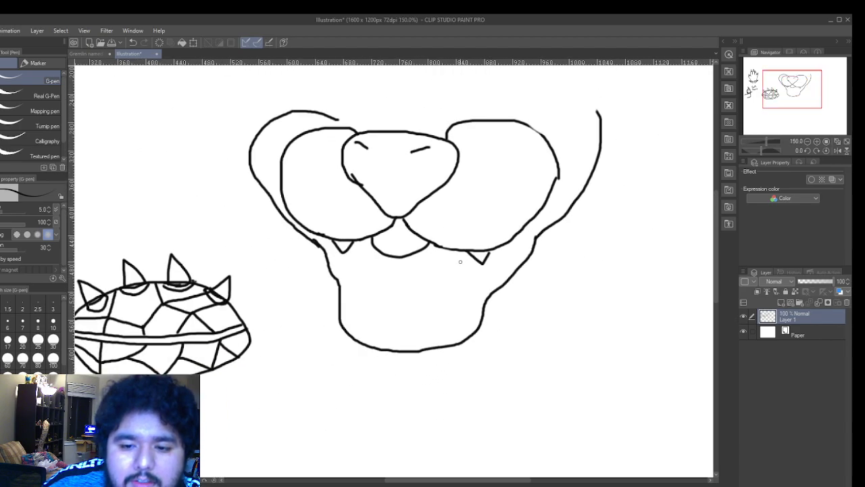
# - Close the faint gap in the upper outer outline of the right muzzle lobe with the G-pen
pyautogui.scroll(5, 519, 277)
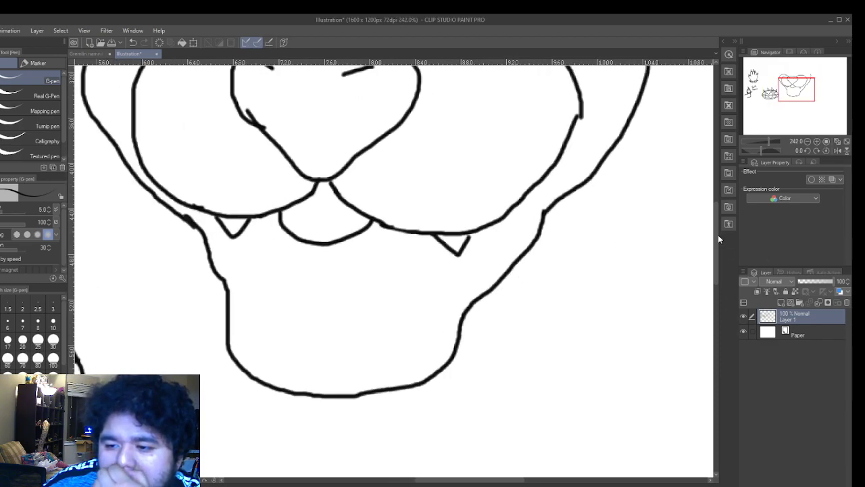
pyautogui.moveTo(714, 232); pyautogui.dragTo(715, 206)
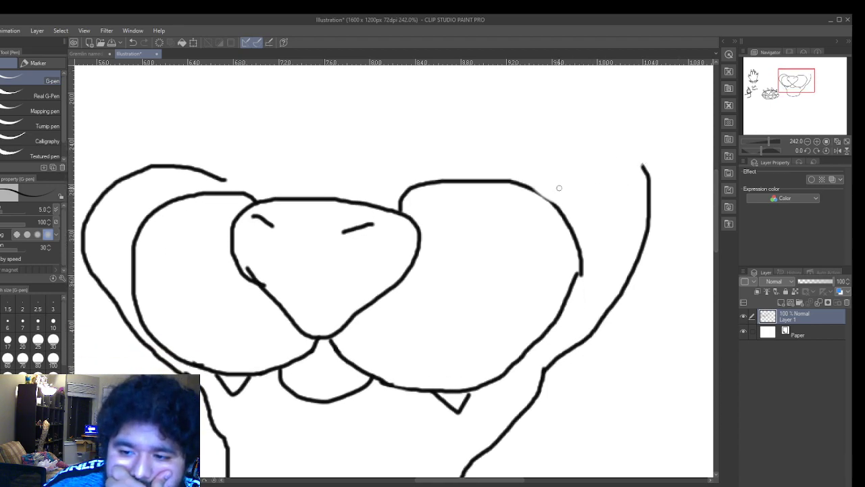
pyautogui.moveTo(534, 188); pyautogui.dragTo(548, 200)
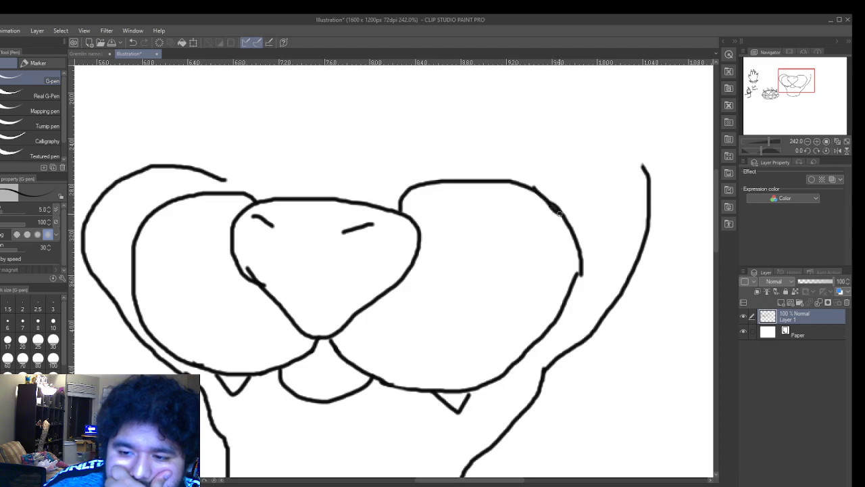
pyautogui.click(134, 42)
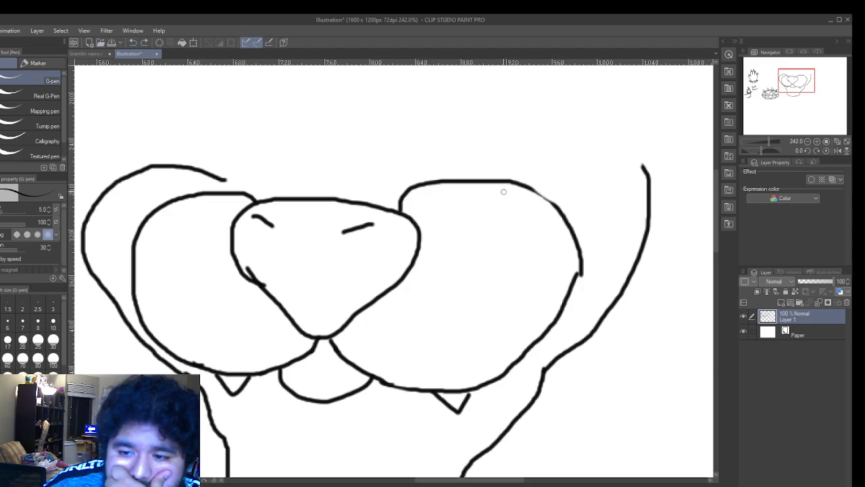
pyautogui.scroll(3, 526, 184)
pyautogui.moveTo(522, 181); pyautogui.dragTo(567, 210)
pyautogui.scroll(-1, 574, 177)
pyautogui.scroll(-5, 574, 177)
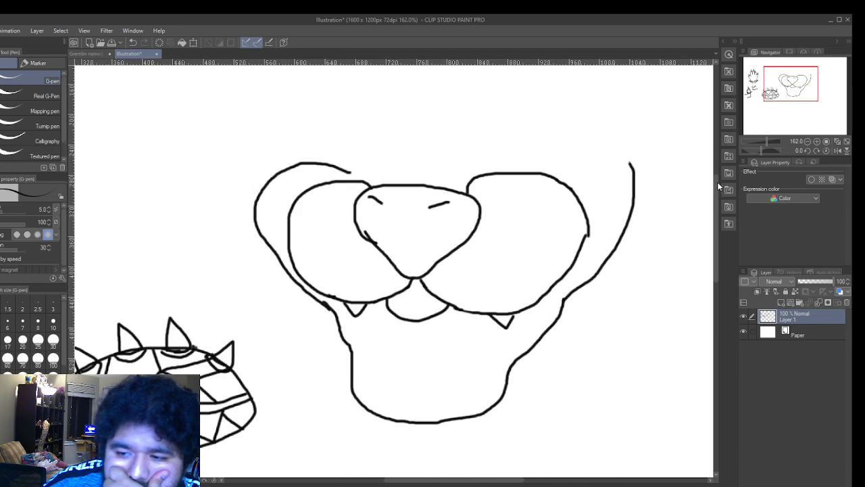
# - Draw a rounded top on the right cheek, curving from its outer side back toward the top of the right muzzle lobe
pyautogui.scroll(1, 717, 182)
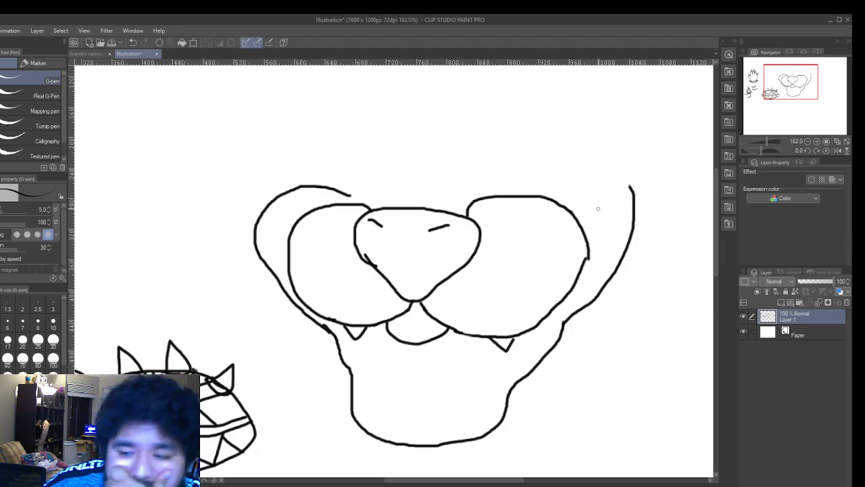
pyautogui.moveTo(630, 186); pyautogui.dragTo(573, 190)
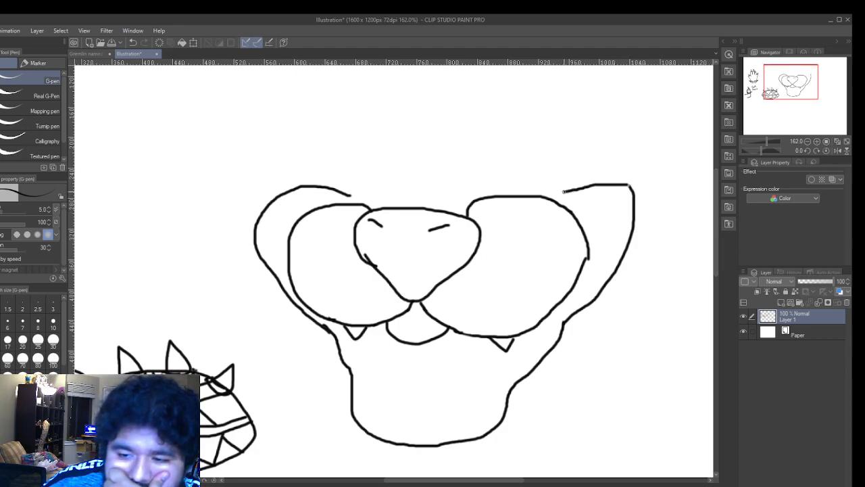
pyautogui.click(132, 41)
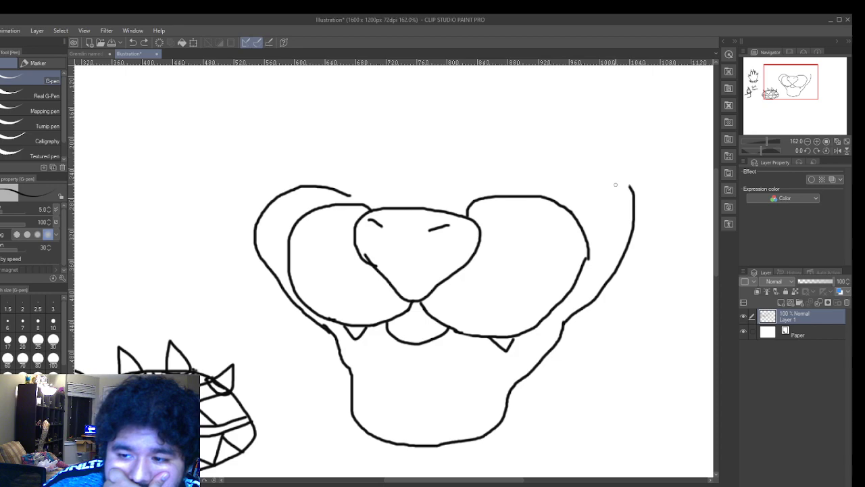
pyautogui.moveTo(615, 179); pyautogui.dragTo(552, 192)
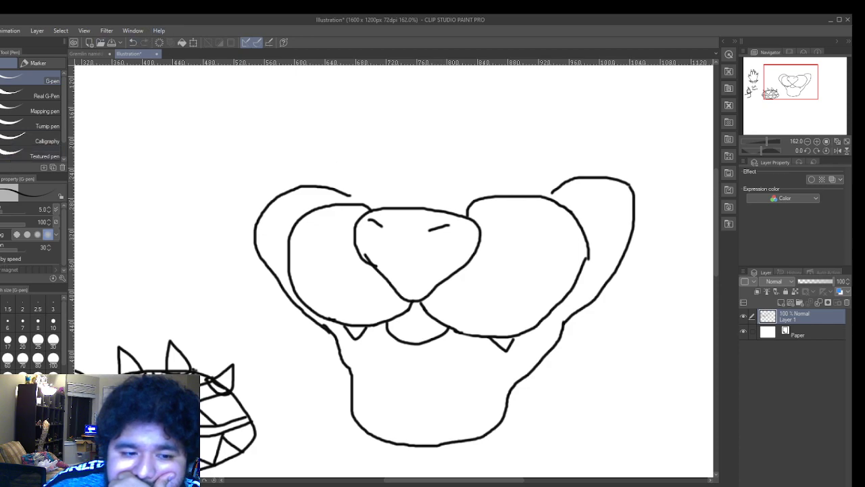
pyautogui.press('e')
pyautogui.moveTo(595, 164)
pyautogui.mouseDown()
pyautogui.moveTo(588, 180)
pyautogui.moveTo(633, 178)
pyautogui.moveTo(642, 241)
pyautogui.mouseUp()
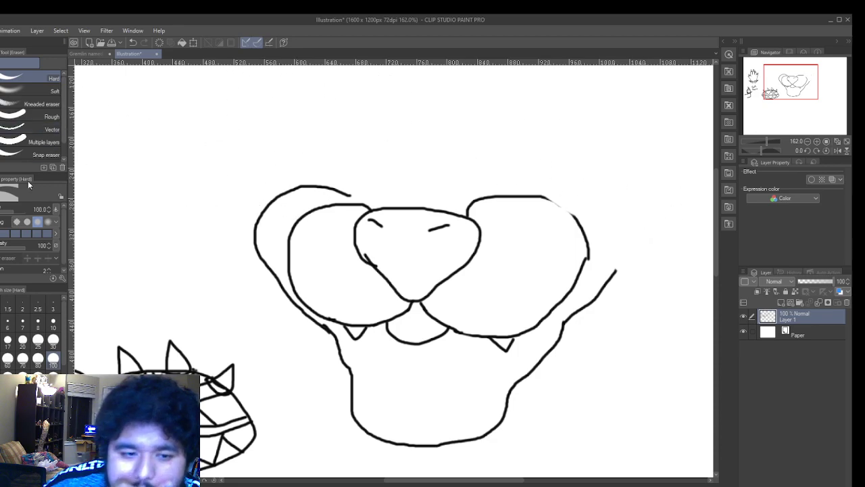
pyautogui.press('p')
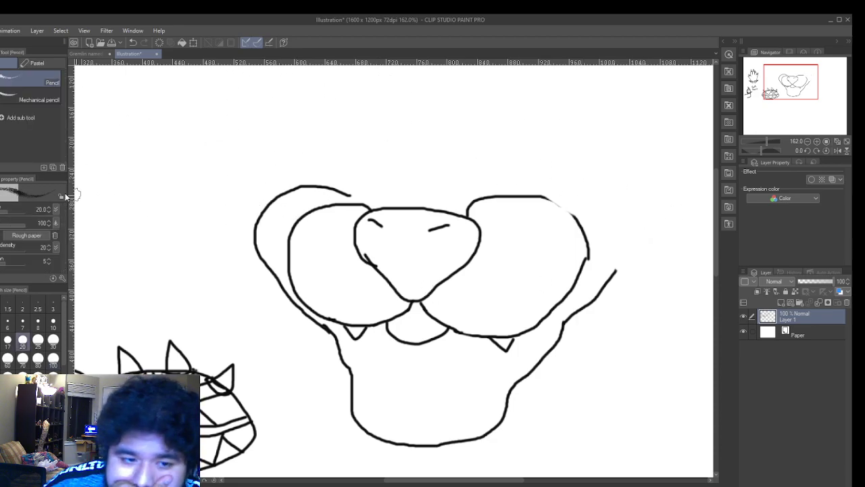
pyautogui.press('p')
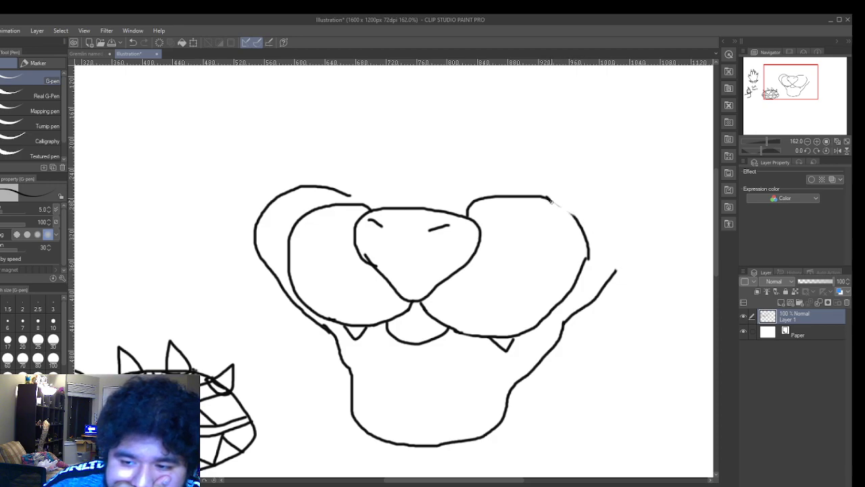
pyautogui.click(130, 42)
pyautogui.click(132, 42)
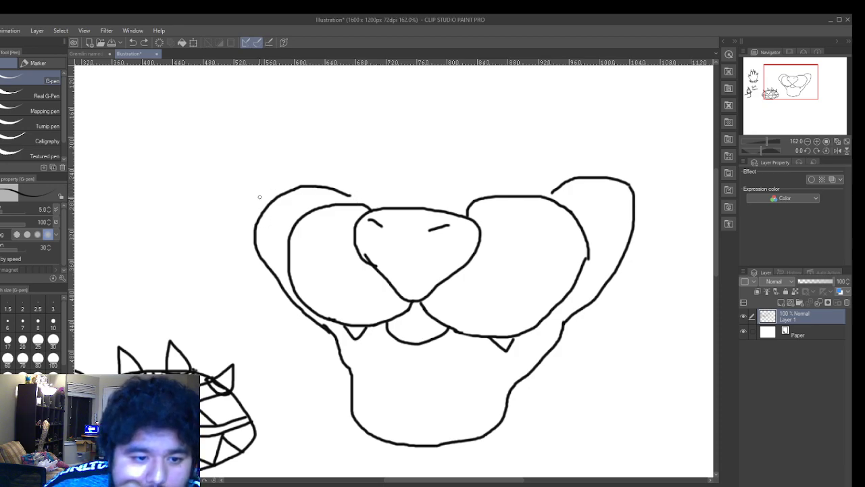
# - Erase the nose's top edge and both nostril marks with the hard eraser at size 12
pyautogui.press('e')
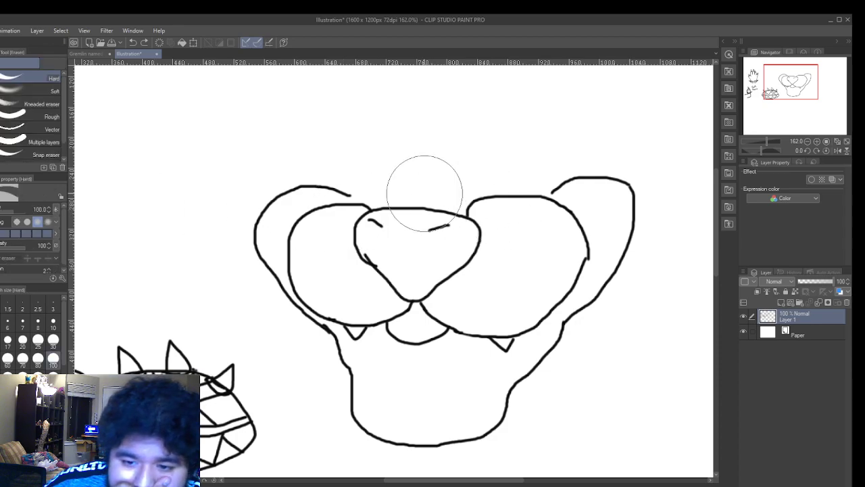
pyautogui.scroll(2, 401, 188)
pyautogui.scroll(2, 401, 189)
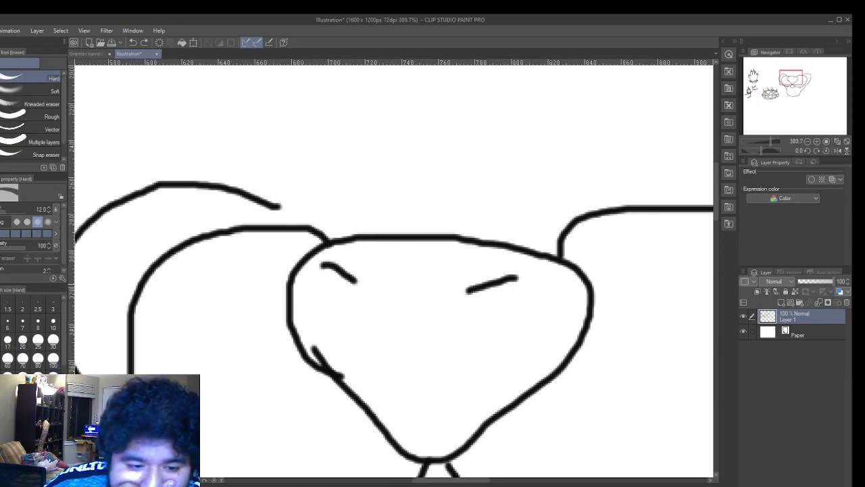
pyautogui.moveTo(344, 240)
pyautogui.mouseDown()
pyautogui.moveTo(381, 234)
pyautogui.moveTo(397, 226)
pyautogui.moveTo(499, 239)
pyautogui.moveTo(536, 255)
pyautogui.moveTo(498, 281)
pyautogui.moveTo(508, 281)
pyautogui.moveTo(442, 289)
pyautogui.moveTo(347, 277)
pyautogui.moveTo(328, 268)
pyautogui.moveTo(341, 244)
pyautogui.moveTo(305, 257)
pyautogui.mouseUp()
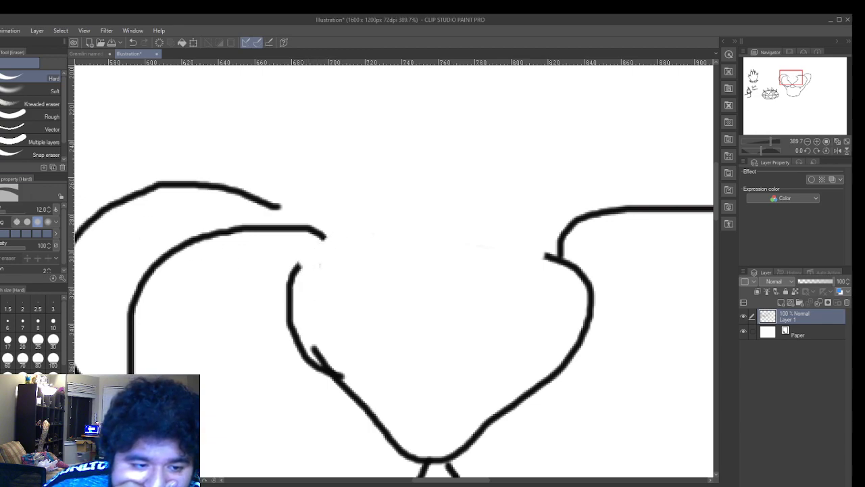
# - Redraw the nose with a taller, flat-topped upper outline using the G-pen, and add two short slanted nostril marks beneath its top edge
pyautogui.press('p')
pyautogui.moveTo(295, 271)
pyautogui.mouseDown()
pyautogui.moveTo(304, 241)
pyautogui.moveTo(351, 182)
pyautogui.moveTo(431, 175)
pyautogui.moveTo(506, 177)
pyautogui.moveTo(541, 202)
pyautogui.moveTo(565, 257)
pyautogui.mouseUp()
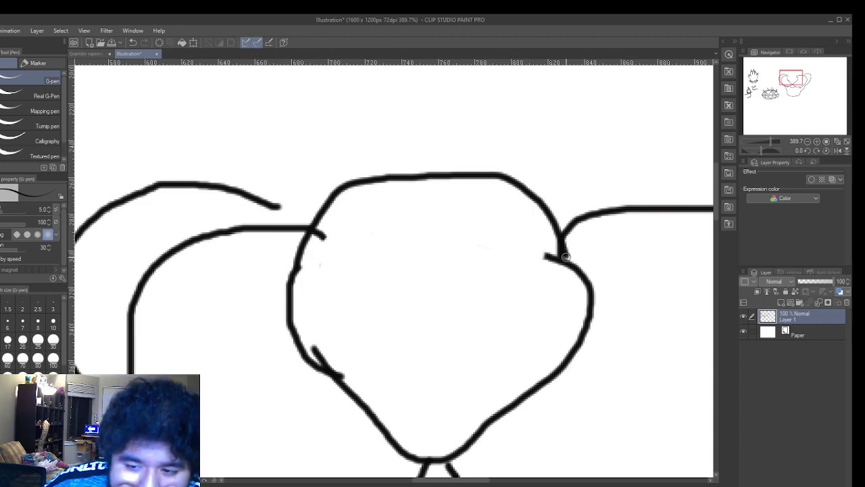
pyautogui.moveTo(565, 257); pyautogui.dragTo(576, 264)
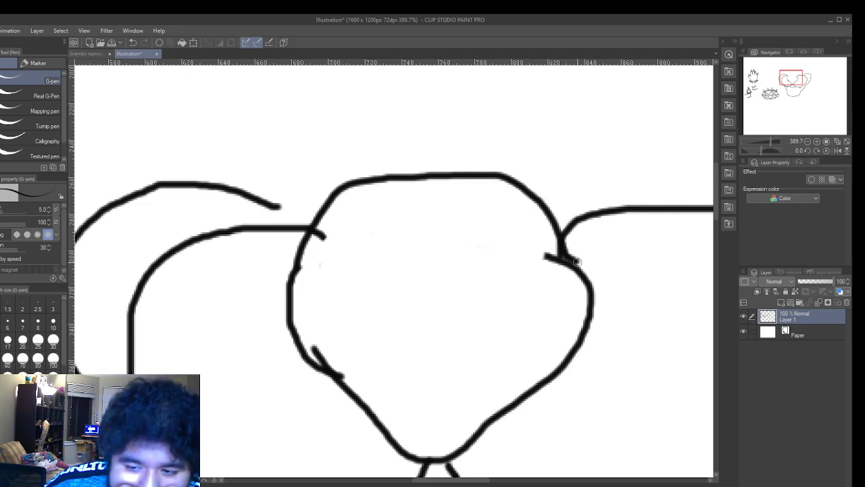
pyautogui.moveTo(336, 207); pyautogui.dragTo(363, 219)
pyautogui.moveTo(516, 201); pyautogui.dragTo(474, 215)
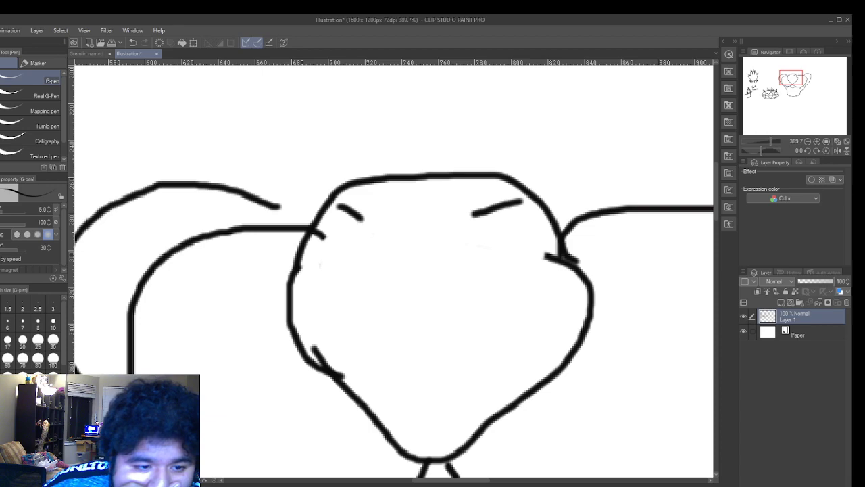
# - Erase the overlapping line ends at the nose's right joint and extend the left cheek's top line down to the muzzle lobe
pyautogui.press('e')
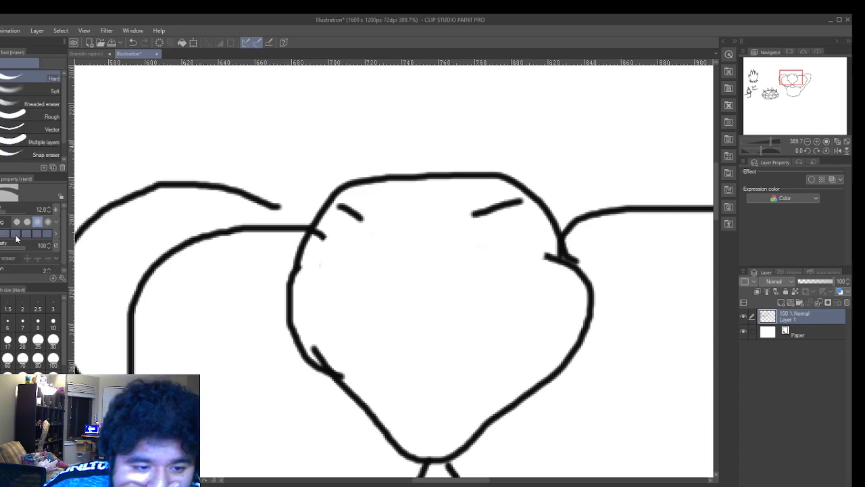
pyautogui.moveTo(534, 282)
pyautogui.mouseDown()
pyautogui.moveTo(539, 260)
pyautogui.moveTo(550, 267)
pyautogui.moveTo(544, 253)
pyautogui.moveTo(557, 274)
pyautogui.moveTo(534, 249)
pyautogui.mouseUp()
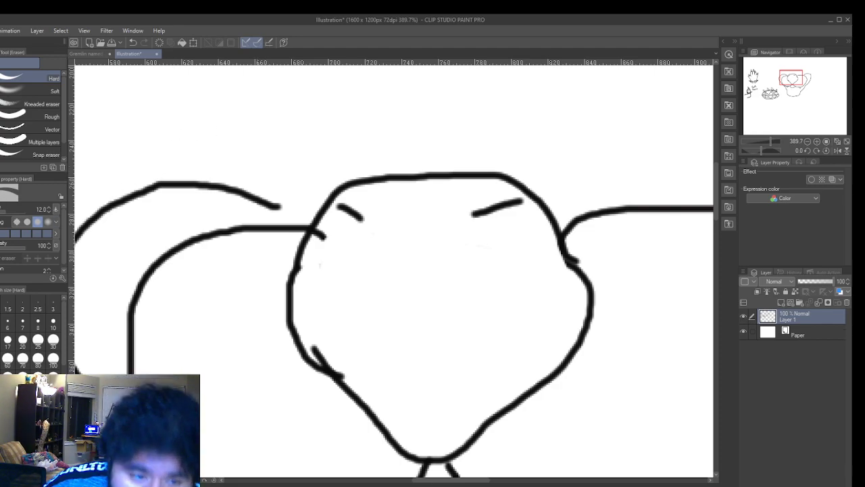
pyautogui.press('p')
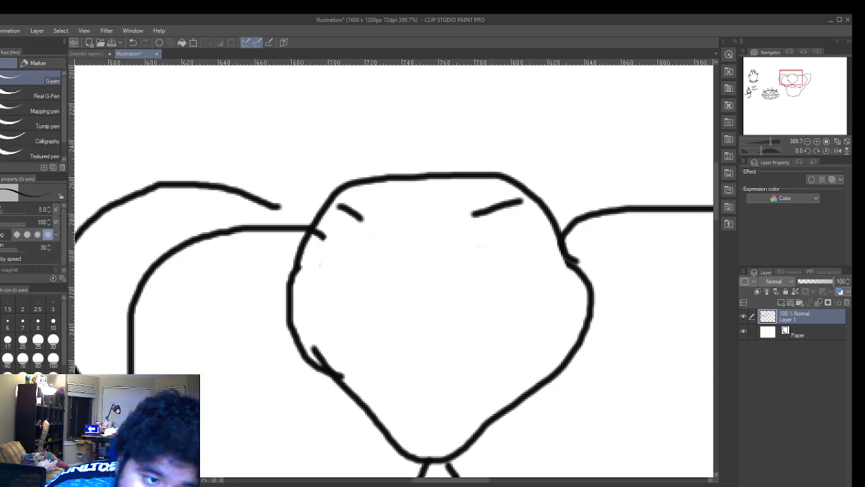
pyautogui.moveTo(267, 197); pyautogui.dragTo(283, 224)
pyautogui.scroll(-3, 125, 297)
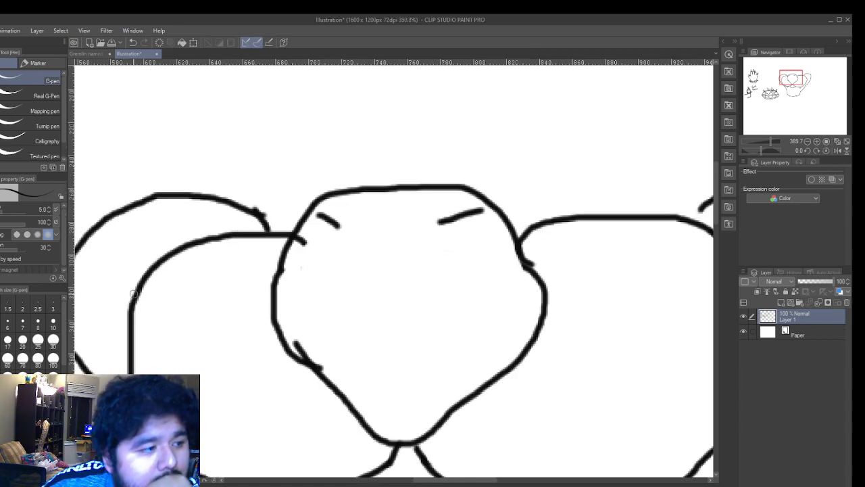
# - Draw a short thick crease mark from the upper outer edge of each muzzle lobe into the cheek
pyautogui.scroll(2, 136, 313)
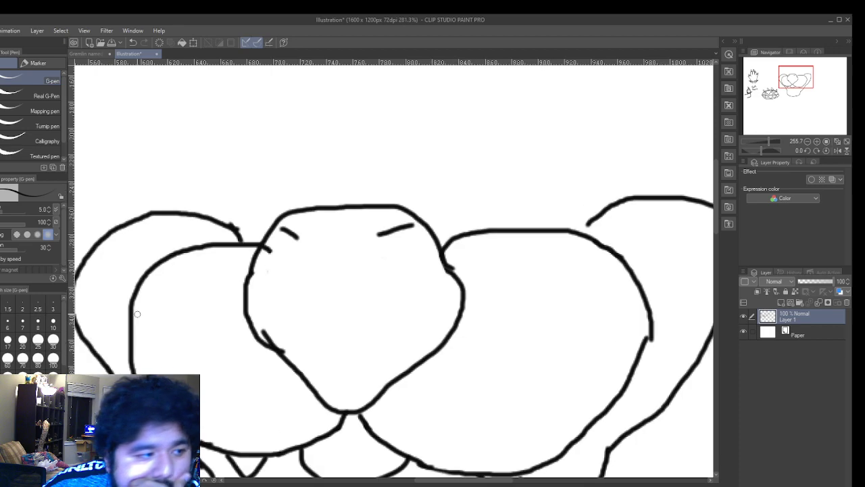
pyautogui.moveTo(119, 275)
pyautogui.mouseDown()
pyautogui.moveTo(132, 301)
pyautogui.moveTo(106, 272)
pyautogui.mouseUp()
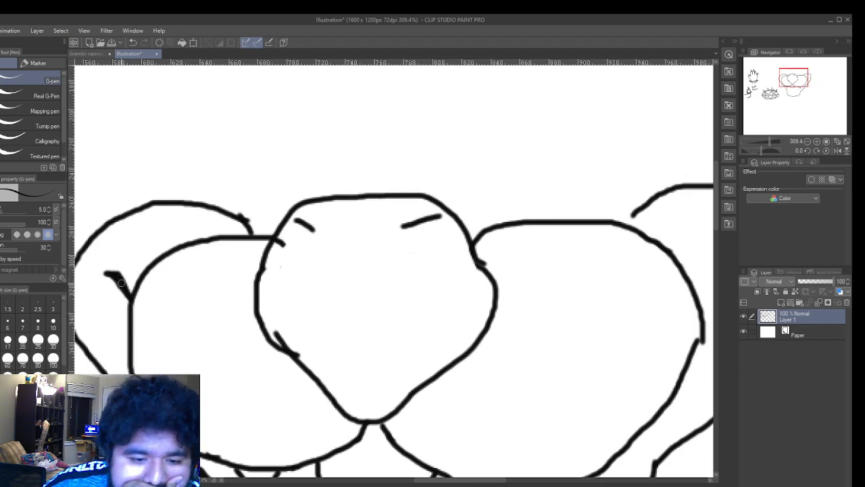
pyautogui.scroll(-2, 177, 291)
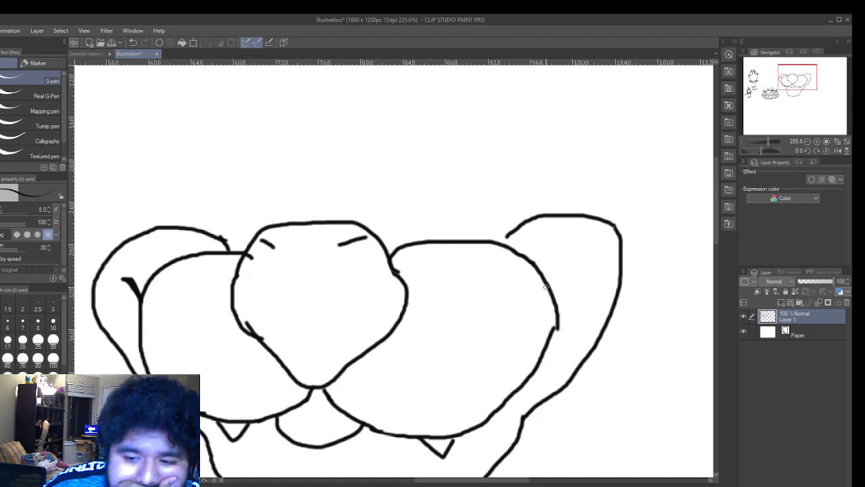
pyautogui.moveTo(545, 278)
pyautogui.mouseDown()
pyautogui.moveTo(551, 256)
pyautogui.moveTo(543, 276)
pyautogui.mouseUp()
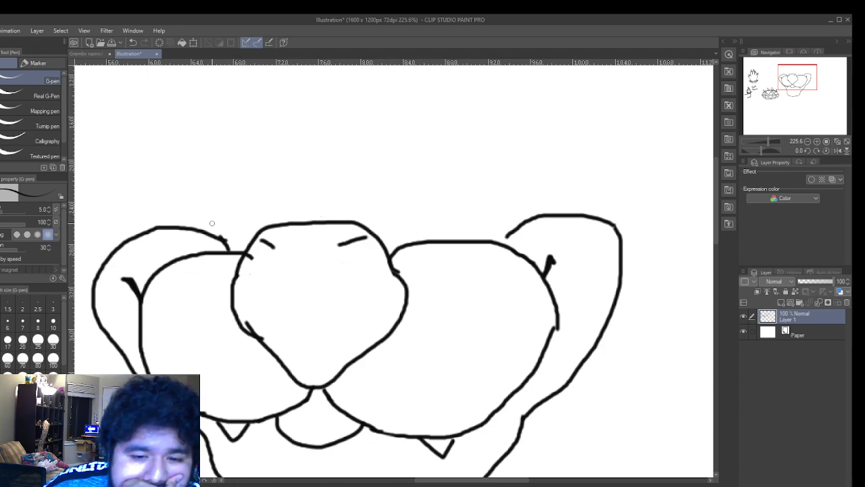
pyautogui.moveTo(207, 231); pyautogui.dragTo(207, 213)
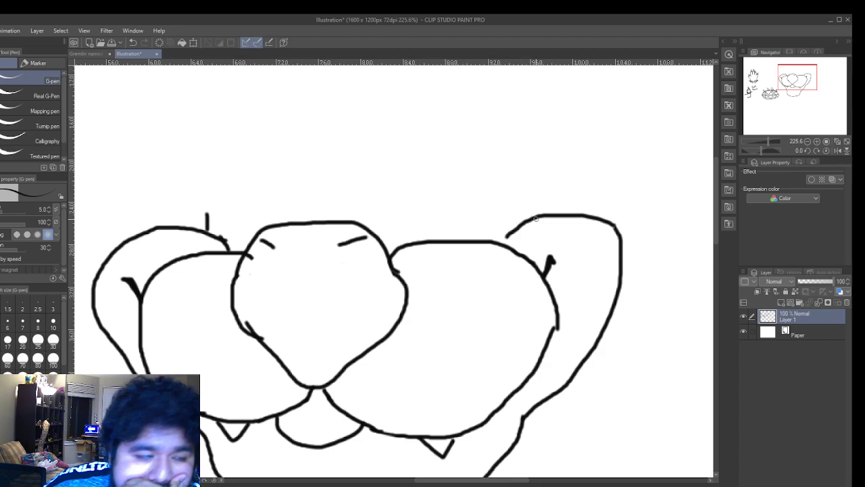
pyautogui.moveTo(535, 217); pyautogui.dragTo(523, 200)
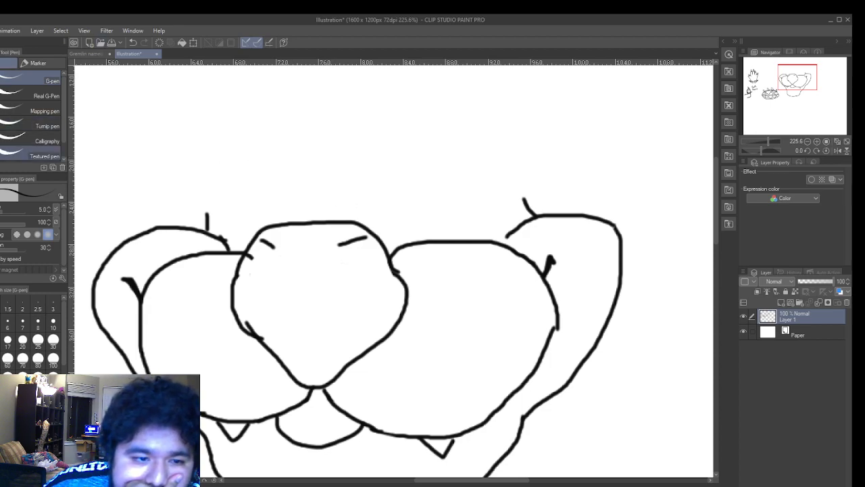
pyautogui.press('e')
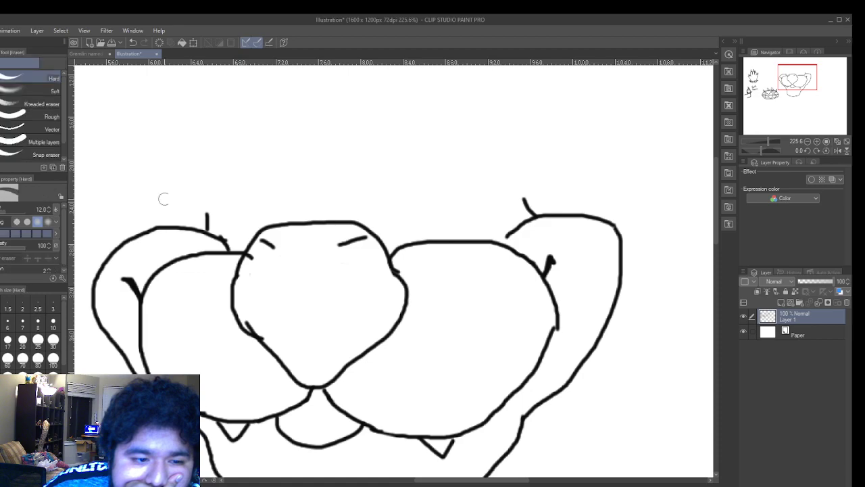
pyautogui.moveTo(199, 203); pyautogui.dragTo(209, 224)
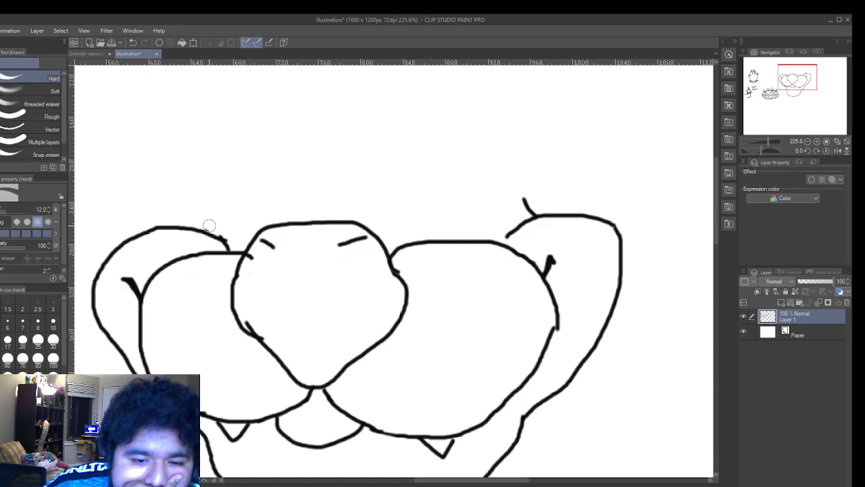
pyautogui.moveTo(528, 195)
pyautogui.mouseDown()
pyautogui.moveTo(518, 203)
pyautogui.moveTo(534, 210)
pyautogui.mouseUp()
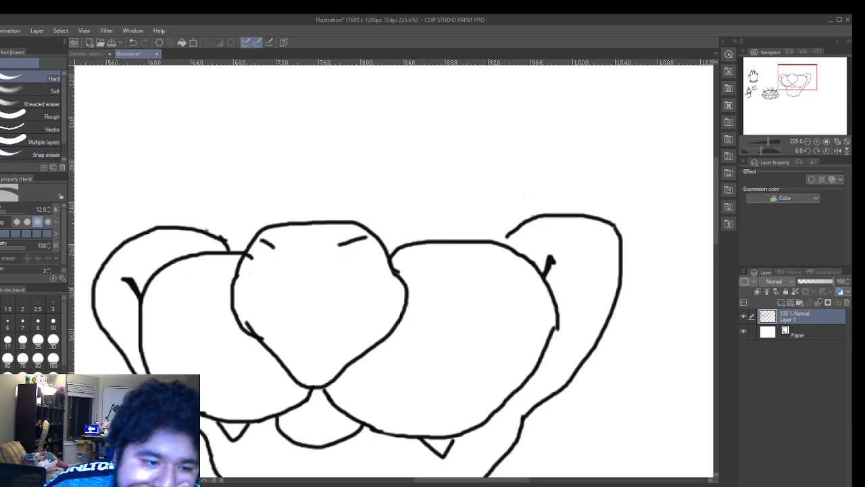
# - Draw a line rising from the top of each cheek with the G-pen, the right one curving inward, to start the head's sides
pyautogui.press('p')
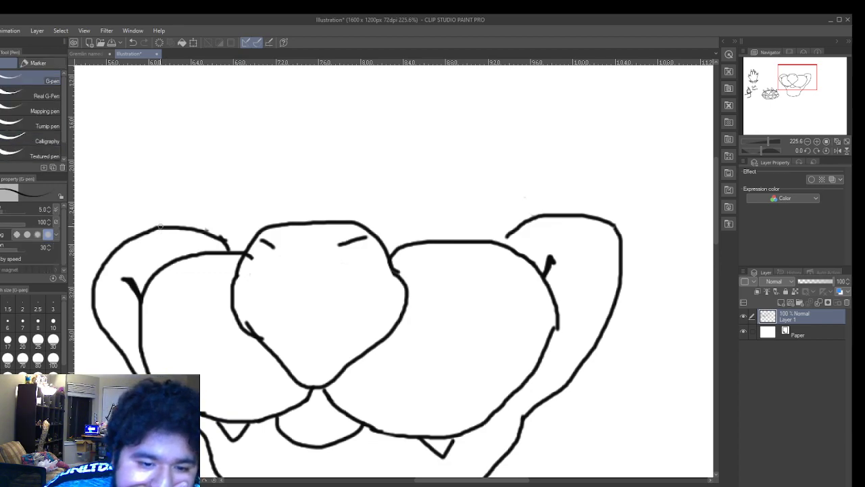
pyautogui.moveTo(160, 224); pyautogui.dragTo(163, 194)
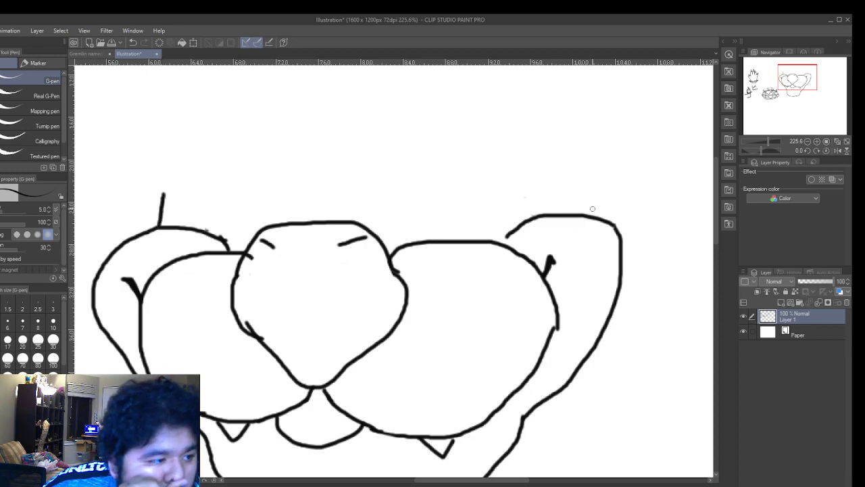
pyautogui.moveTo(582, 215); pyautogui.dragTo(561, 183)
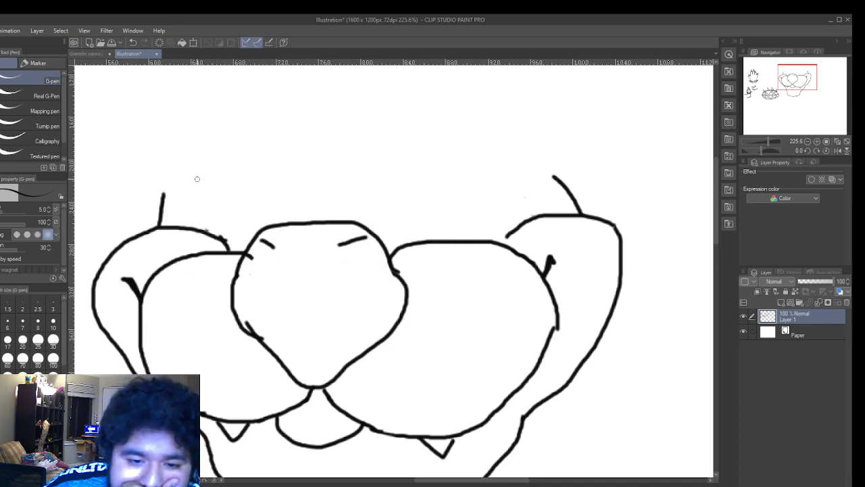
# - Draw two angular eye outlines just above the nose with the G-pen, one on each side with its inner corner touching the nose
pyautogui.moveTo(189, 179)
pyautogui.mouseDown()
pyautogui.moveTo(184, 215)
pyautogui.moveTo(251, 228)
pyautogui.mouseUp()
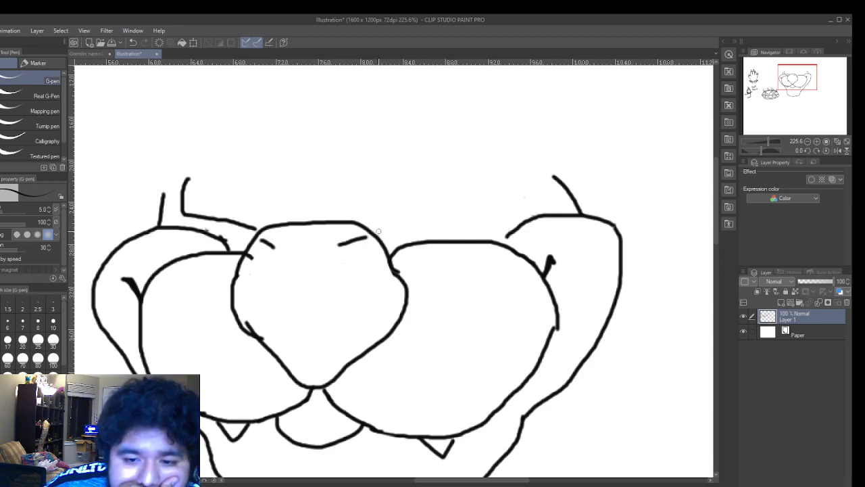
pyautogui.moveTo(375, 232)
pyautogui.mouseDown()
pyautogui.moveTo(458, 217)
pyautogui.moveTo(456, 180)
pyautogui.moveTo(438, 165)
pyautogui.moveTo(381, 183)
pyautogui.moveTo(370, 198)
pyautogui.moveTo(372, 229)
pyautogui.mouseUp()
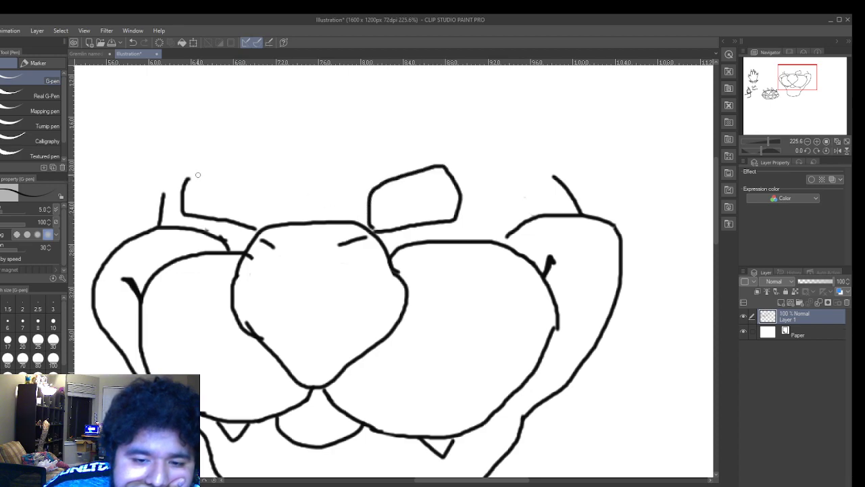
pyautogui.moveTo(186, 180)
pyautogui.mouseDown()
pyautogui.moveTo(204, 169)
pyautogui.moveTo(237, 174)
pyautogui.moveTo(262, 200)
pyautogui.moveTo(262, 228)
pyautogui.mouseUp()
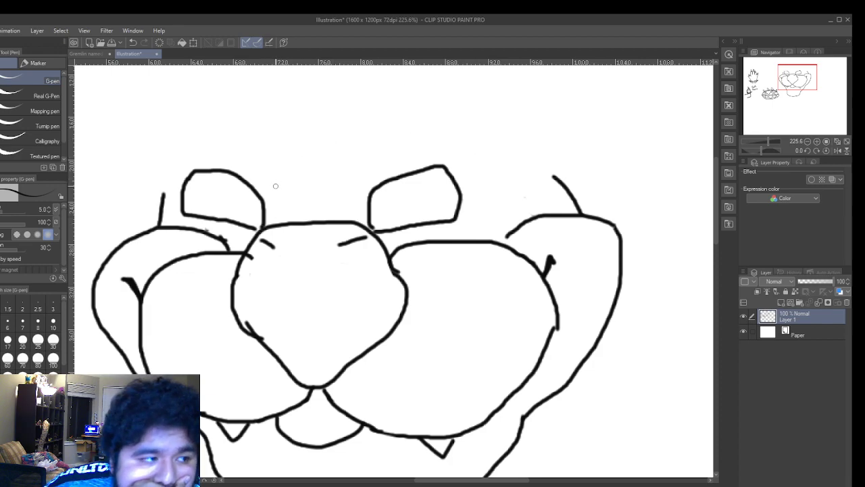
# - Draw an angry arched eyebrow above each eye as two roughly parallel curved lines rising outward from the centre and hooking down
pyautogui.moveTo(275, 186)
pyautogui.mouseDown()
pyautogui.moveTo(217, 121)
pyautogui.moveTo(179, 101)
pyautogui.moveTo(135, 115)
pyautogui.mouseUp()
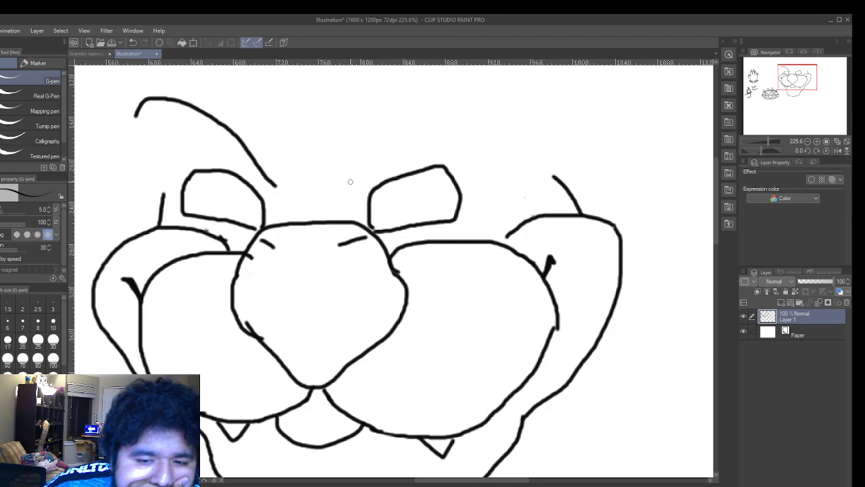
pyautogui.moveTo(350, 182)
pyautogui.mouseDown()
pyautogui.moveTo(379, 170)
pyautogui.moveTo(441, 107)
pyautogui.moveTo(463, 98)
pyautogui.moveTo(488, 102)
pyautogui.moveTo(506, 130)
pyautogui.mouseUp()
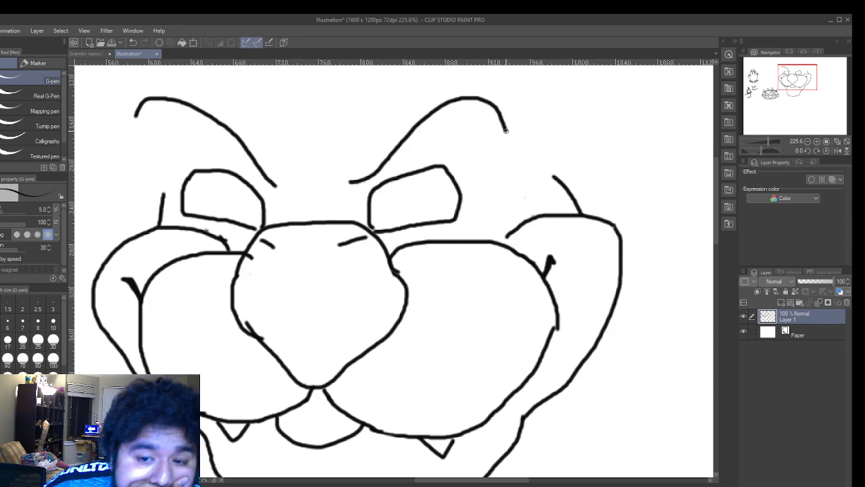
pyautogui.moveTo(345, 176)
pyautogui.mouseDown()
pyautogui.moveTo(383, 147)
pyautogui.moveTo(404, 112)
pyautogui.moveTo(463, 83)
pyautogui.moveTo(511, 92)
pyautogui.moveTo(518, 129)
pyautogui.mouseUp()
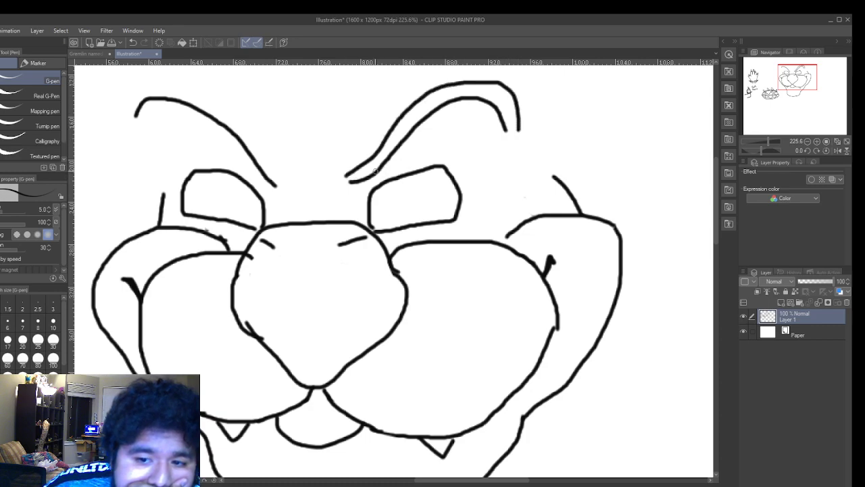
pyautogui.moveTo(288, 188)
pyautogui.mouseDown()
pyautogui.moveTo(218, 109)
pyautogui.moveTo(162, 89)
pyautogui.moveTo(135, 88)
pyautogui.moveTo(125, 102)
pyautogui.moveTo(125, 113)
pyautogui.moveTo(178, 114)
pyautogui.moveTo(273, 192)
pyautogui.moveTo(284, 187)
pyautogui.mouseUp()
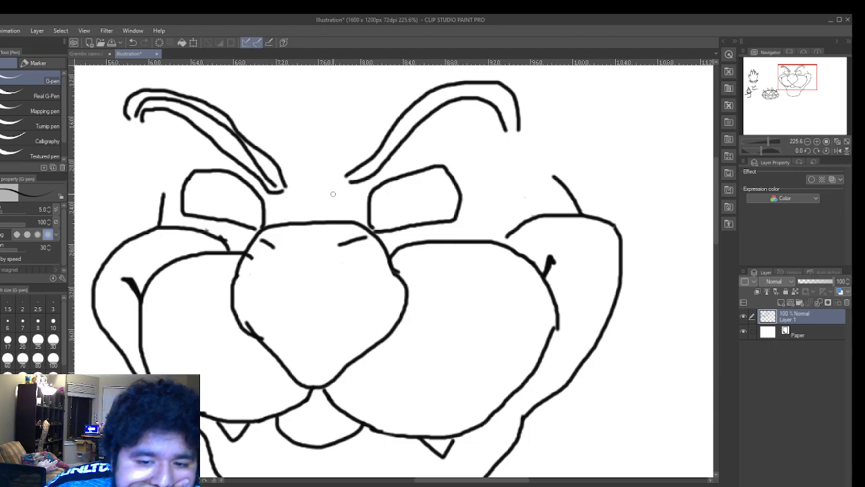
# - Draw two curved frown creases between the brows and add a third outer line along the right brow, ending in a short outward hook
pyautogui.moveTo(346, 193)
pyautogui.mouseDown()
pyautogui.moveTo(325, 191)
pyautogui.moveTo(320, 149)
pyautogui.mouseUp()
pyautogui.moveTo(289, 197)
pyautogui.mouseDown()
pyautogui.moveTo(300, 181)
pyautogui.moveTo(289, 150)
pyautogui.mouseUp()
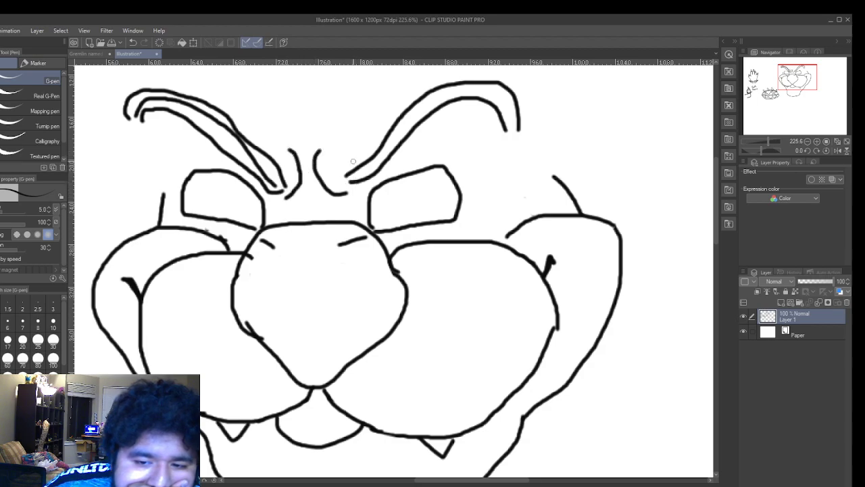
pyautogui.moveTo(343, 171)
pyautogui.mouseDown()
pyautogui.moveTo(406, 95)
pyautogui.moveTo(461, 75)
pyautogui.moveTo(503, 73)
pyautogui.moveTo(526, 101)
pyautogui.moveTo(529, 139)
pyautogui.mouseUp()
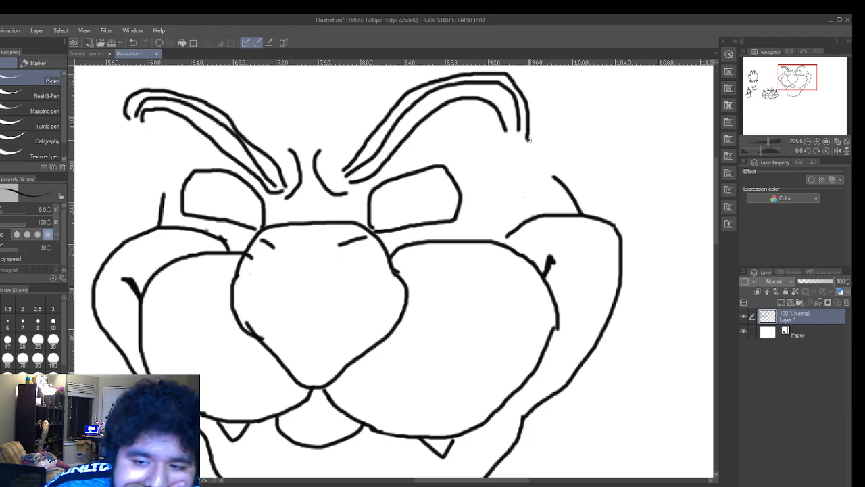
pyautogui.moveTo(529, 140); pyautogui.dragTo(537, 141)
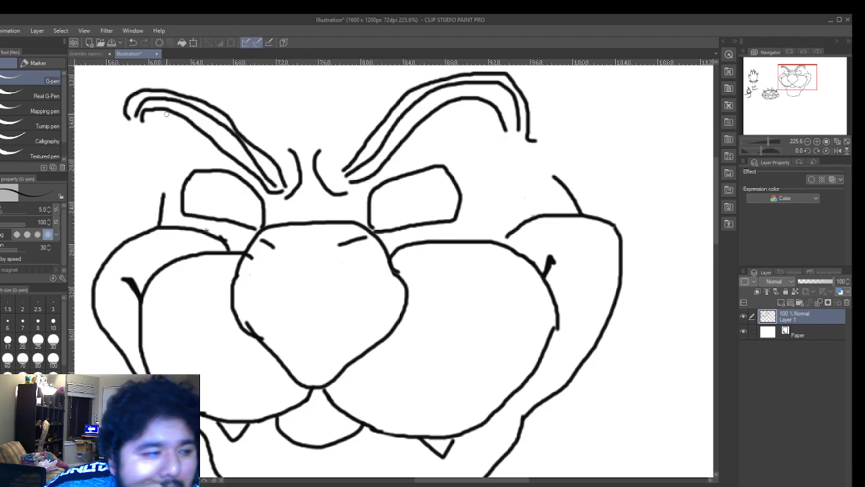
# - Extend the left side of the head from the short line above the cheek up to the underside of the left brow
pyautogui.scroll(-3, 254, 117)
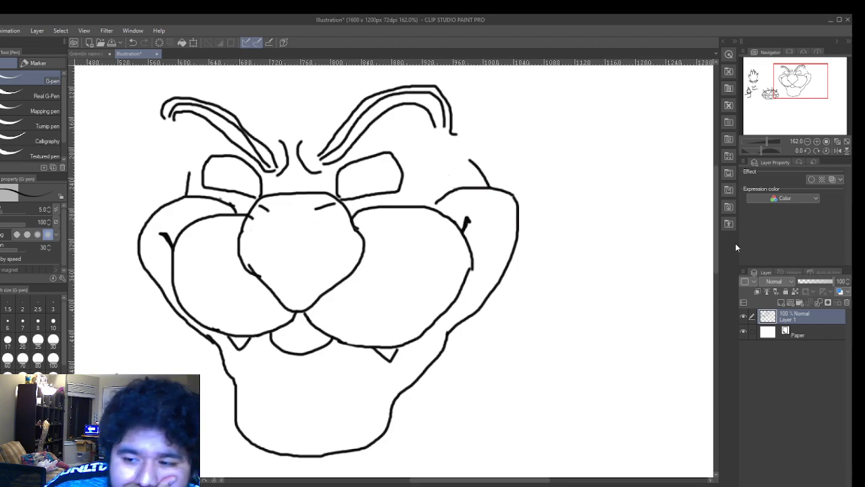
pyautogui.moveTo(718, 197); pyautogui.dragTo(716, 166)
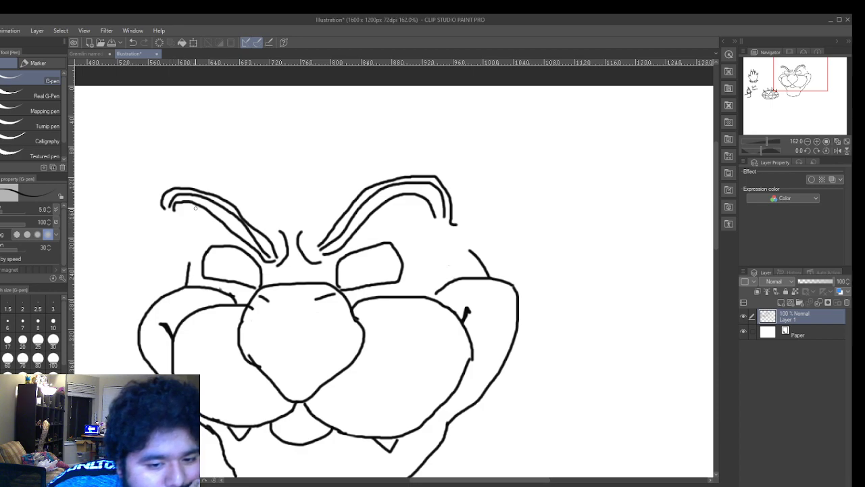
pyautogui.moveTo(195, 207); pyautogui.dragTo(188, 267)
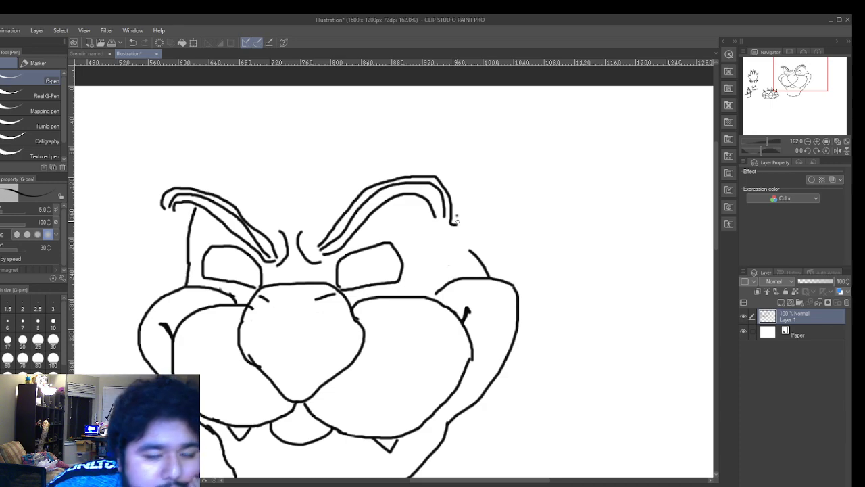
# - Close the right brow's outer tip into a point and layer extra hair strokes along both brows to thicken them
pyautogui.moveTo(457, 217)
pyautogui.mouseDown()
pyautogui.moveTo(466, 225)
pyautogui.moveTo(447, 216)
pyautogui.mouseUp()
pyautogui.moveTo(175, 211)
pyautogui.mouseDown()
pyautogui.moveTo(183, 183)
pyautogui.moveTo(222, 197)
pyautogui.moveTo(259, 245)
pyautogui.mouseUp()
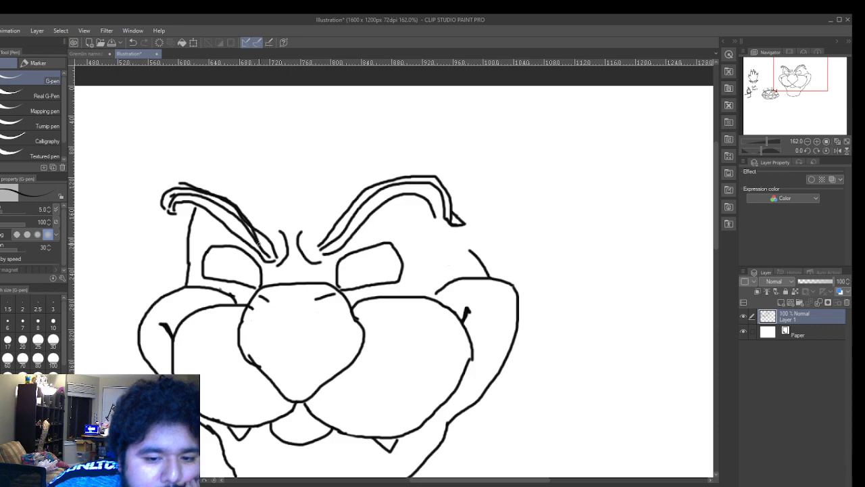
pyautogui.moveTo(202, 185)
pyautogui.mouseDown()
pyautogui.moveTo(162, 183)
pyautogui.moveTo(156, 201)
pyautogui.moveTo(204, 182)
pyautogui.moveTo(234, 201)
pyautogui.moveTo(271, 254)
pyautogui.mouseUp()
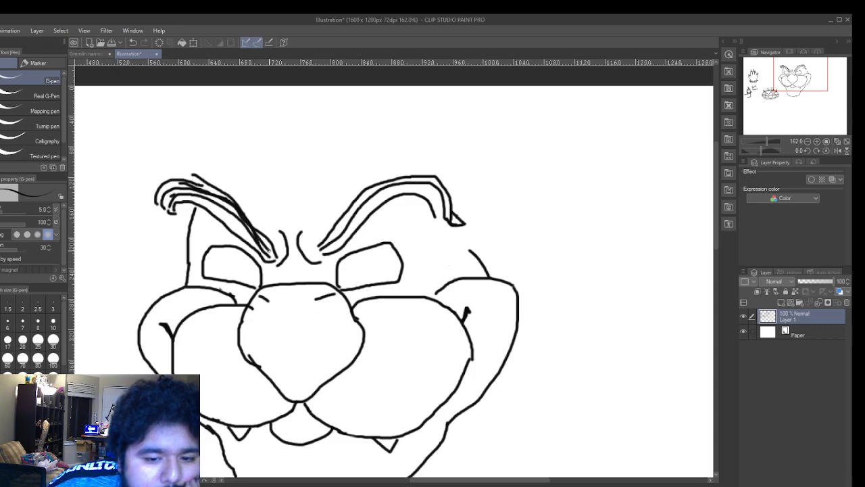
pyautogui.moveTo(322, 247)
pyautogui.mouseDown()
pyautogui.moveTo(375, 194)
pyautogui.moveTo(399, 184)
pyautogui.moveTo(436, 200)
pyautogui.mouseUp()
pyautogui.moveTo(317, 251)
pyautogui.mouseDown()
pyautogui.moveTo(342, 242)
pyautogui.moveTo(367, 209)
pyautogui.moveTo(397, 198)
pyautogui.moveTo(433, 206)
pyautogui.moveTo(450, 223)
pyautogui.mouseUp()
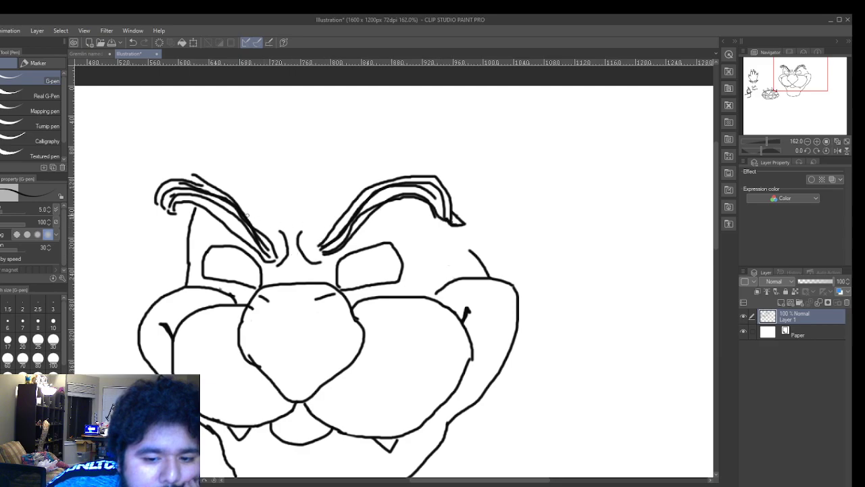
# - Connect the right side of the head to the right brow's tip and add a small looped tuft on top of the left brow
pyautogui.moveTo(480, 255); pyautogui.dragTo(457, 223)
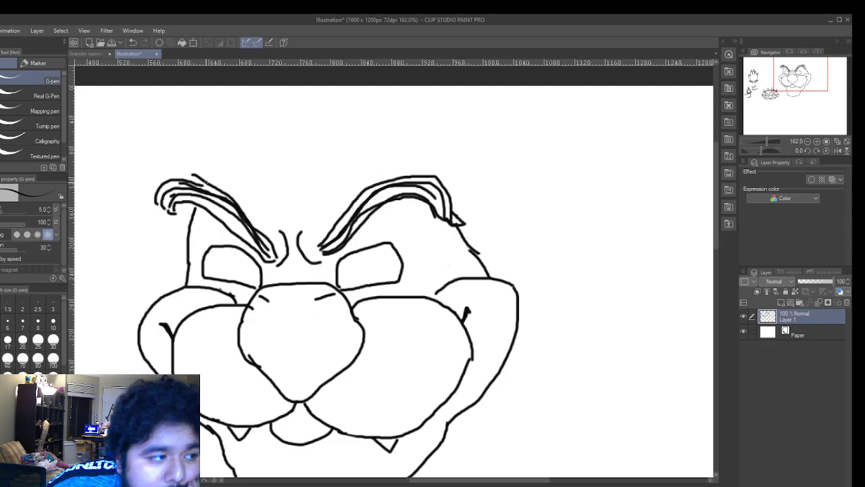
pyautogui.moveTo(207, 181)
pyautogui.mouseDown()
pyautogui.moveTo(166, 177)
pyautogui.moveTo(219, 190)
pyautogui.moveTo(208, 173)
pyautogui.mouseUp()
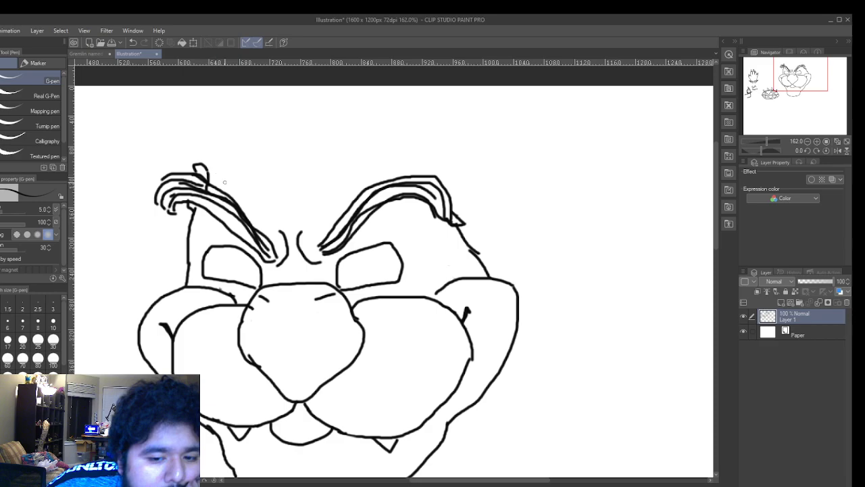
# - Draw a nearly flat hairline across the forehead and long hair strands rising from it, fanning outward to the left and right
pyautogui.moveTo(363, 175); pyautogui.dragTo(251, 177)
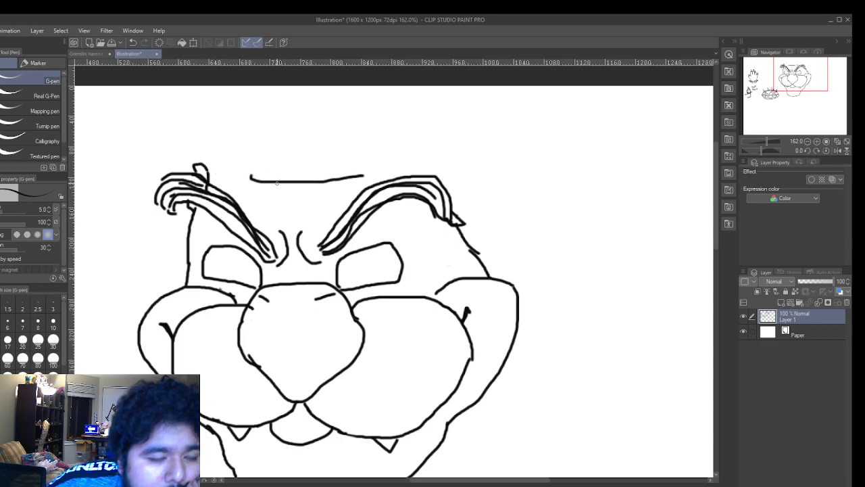
pyautogui.moveTo(250, 179)
pyautogui.mouseDown()
pyautogui.moveTo(221, 132)
pyautogui.moveTo(217, 141)
pyautogui.moveTo(188, 124)
pyautogui.mouseUp()
pyautogui.moveTo(242, 185); pyautogui.dragTo(168, 109)
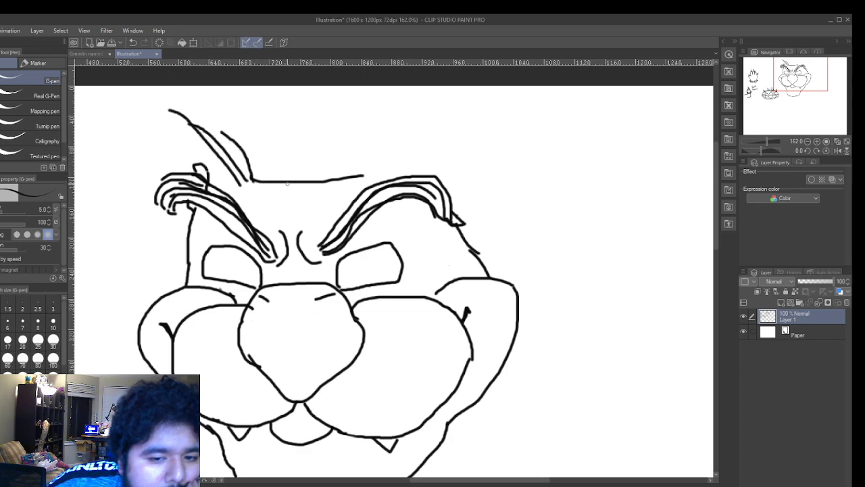
pyautogui.moveTo(287, 183); pyautogui.dragTo(279, 100)
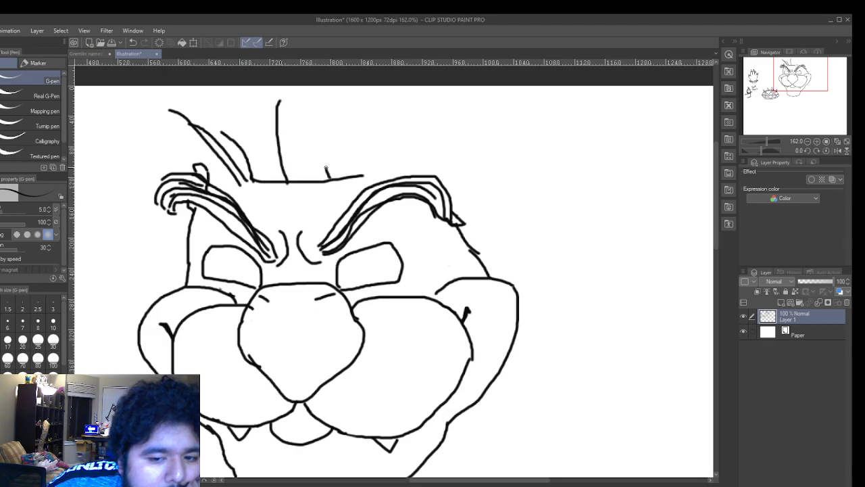
pyautogui.moveTo(326, 171)
pyautogui.mouseDown()
pyautogui.moveTo(328, 121)
pyautogui.moveTo(365, 92)
pyautogui.mouseUp()
pyautogui.moveTo(366, 172)
pyautogui.mouseDown()
pyautogui.moveTo(376, 106)
pyautogui.moveTo(411, 93)
pyautogui.mouseUp()
pyautogui.moveTo(378, 177)
pyautogui.mouseDown()
pyautogui.moveTo(393, 128)
pyautogui.moveTo(448, 102)
pyautogui.mouseUp()
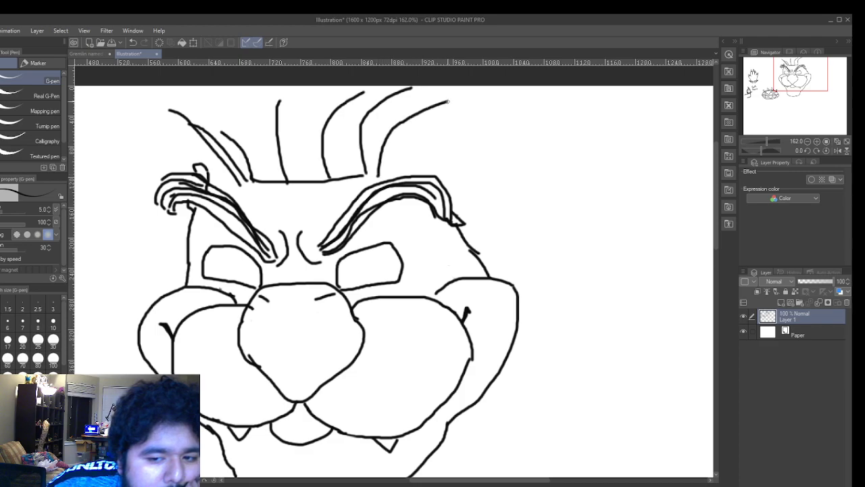
pyautogui.moveTo(405, 174)
pyautogui.mouseDown()
pyautogui.moveTo(406, 153)
pyautogui.moveTo(472, 99)
pyautogui.moveTo(488, 99)
pyautogui.mouseUp()
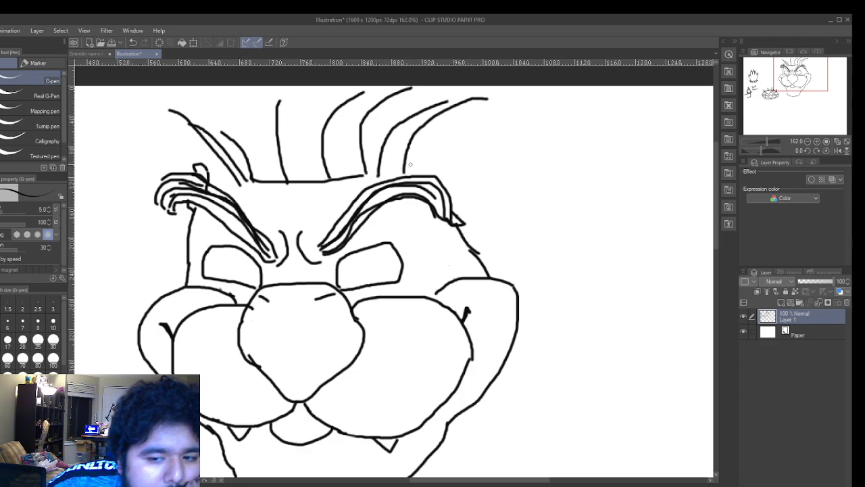
pyautogui.moveTo(420, 170)
pyautogui.mouseDown()
pyautogui.moveTo(448, 123)
pyautogui.moveTo(564, 94)
pyautogui.mouseUp()
# - Layer more long strands on the left side of the hair, sweeping up and outward from the hairline
pyautogui.moveTo(288, 180)
pyautogui.mouseDown()
pyautogui.moveTo(257, 116)
pyautogui.moveTo(185, 94)
pyautogui.mouseUp()
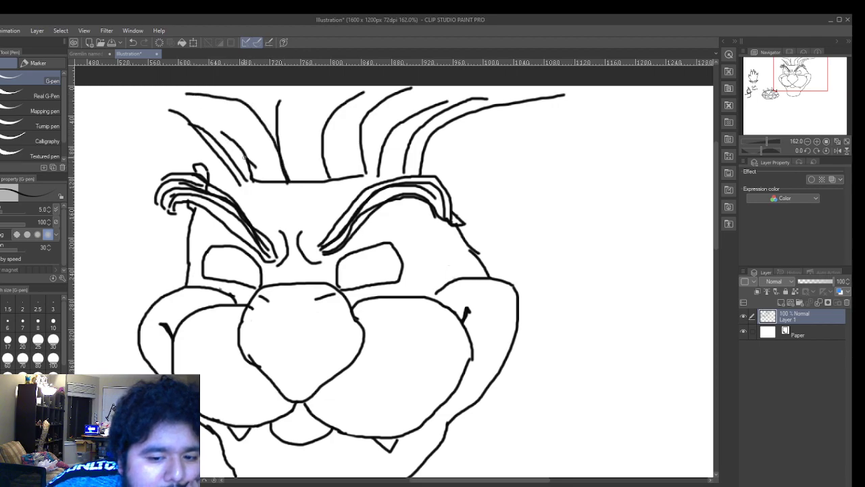
pyautogui.moveTo(250, 164)
pyautogui.mouseDown()
pyautogui.moveTo(183, 123)
pyautogui.moveTo(138, 113)
pyautogui.mouseUp()
pyautogui.moveTo(219, 190)
pyautogui.mouseDown()
pyautogui.moveTo(203, 150)
pyautogui.moveTo(161, 117)
pyautogui.moveTo(120, 107)
pyautogui.mouseUp()
pyautogui.moveTo(270, 163)
pyautogui.mouseDown()
pyautogui.moveTo(183, 102)
pyautogui.moveTo(144, 101)
pyautogui.mouseUp()
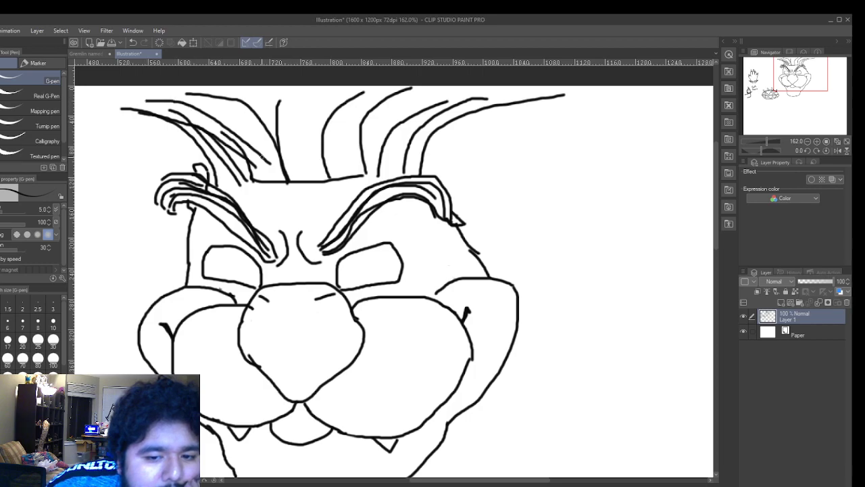
pyautogui.moveTo(259, 187)
pyautogui.mouseDown()
pyautogui.moveTo(253, 162)
pyautogui.moveTo(215, 124)
pyautogui.moveTo(126, 102)
pyautogui.mouseUp()
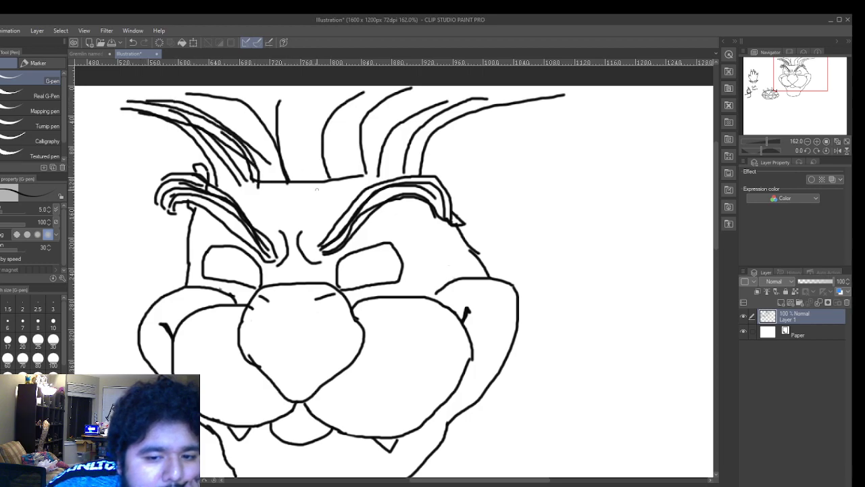
# - Fill the gaps in the middle and right of the hair with more curved strands, including a long one sweeping far right
pyautogui.moveTo(274, 182)
pyautogui.mouseDown()
pyautogui.moveTo(248, 137)
pyautogui.moveTo(215, 115)
pyautogui.mouseUp()
pyautogui.moveTo(298, 182)
pyautogui.mouseDown()
pyautogui.moveTo(289, 138)
pyautogui.moveTo(296, 112)
pyautogui.moveTo(334, 86)
pyautogui.mouseUp()
pyautogui.moveTo(316, 185)
pyautogui.mouseDown()
pyautogui.moveTo(308, 138)
pyautogui.moveTo(315, 116)
pyautogui.moveTo(352, 93)
pyautogui.mouseUp()
pyautogui.moveTo(354, 179)
pyautogui.mouseDown()
pyautogui.moveTo(347, 116)
pyautogui.moveTo(372, 87)
pyautogui.mouseUp()
pyautogui.moveTo(371, 180)
pyautogui.mouseDown()
pyautogui.moveTo(381, 127)
pyautogui.moveTo(444, 99)
pyautogui.mouseUp()
pyautogui.moveTo(369, 176)
pyautogui.mouseDown()
pyautogui.moveTo(385, 152)
pyautogui.moveTo(422, 130)
pyautogui.mouseUp()
pyautogui.moveTo(396, 176)
pyautogui.mouseDown()
pyautogui.moveTo(402, 138)
pyautogui.moveTo(436, 113)
pyautogui.mouseUp()
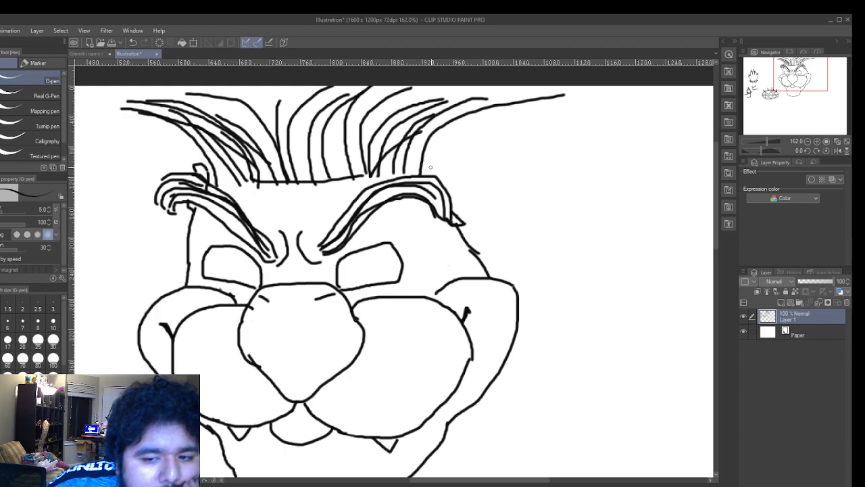
pyautogui.moveTo(426, 173)
pyautogui.mouseDown()
pyautogui.moveTo(435, 153)
pyautogui.moveTo(481, 126)
pyautogui.moveTo(571, 106)
pyautogui.mouseUp()
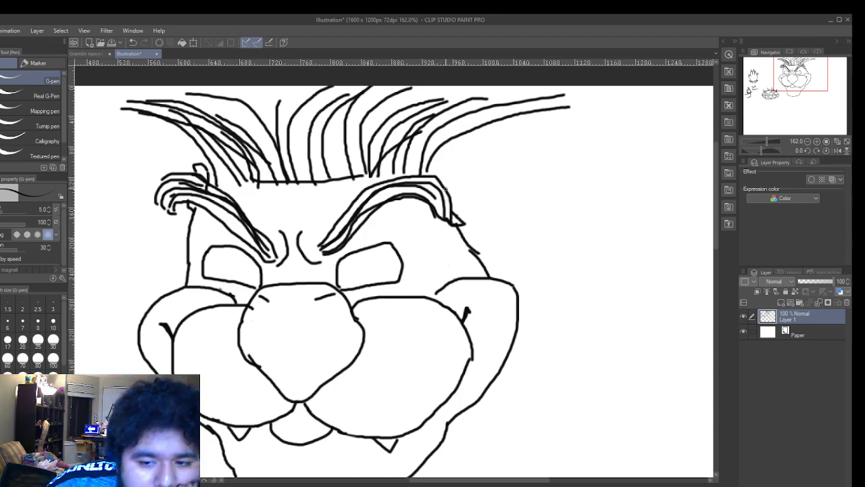
# - Draw a large pointed ear on each side of the head, angled up and outward from beside the brows
pyautogui.moveTo(446, 183)
pyautogui.mouseDown()
pyautogui.moveTo(571, 118)
pyautogui.moveTo(569, 150)
pyautogui.moveTo(546, 184)
pyautogui.moveTo(467, 221)
pyautogui.mouseUp()
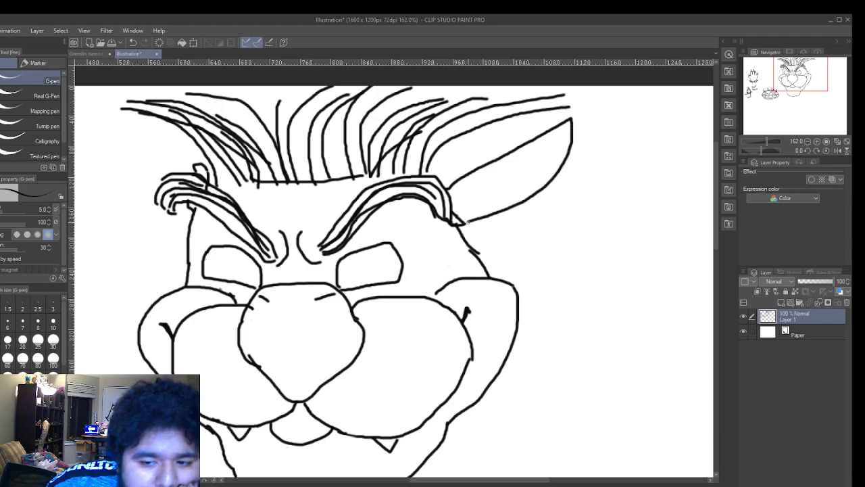
pyautogui.moveTo(194, 167)
pyautogui.mouseDown()
pyautogui.moveTo(75, 122)
pyautogui.moveTo(90, 159)
pyautogui.moveTo(119, 194)
pyautogui.moveTo(188, 208)
pyautogui.mouseUp()
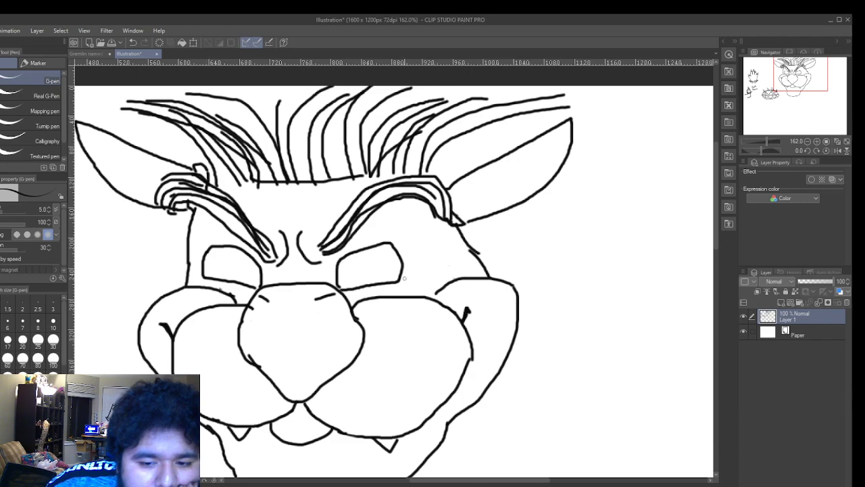
# - Draw a small rounded iris against the inner edge of each eye
pyautogui.scroll(3, 341, 269)
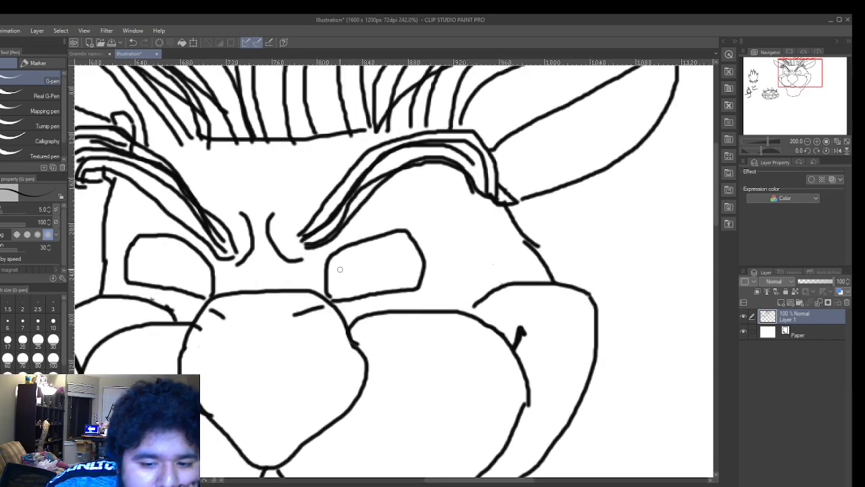
pyautogui.scroll(1, 340, 269)
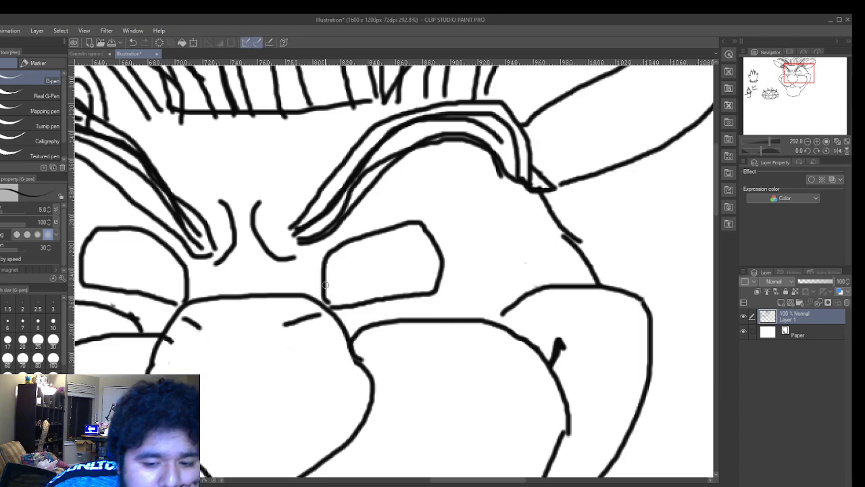
pyautogui.moveTo(327, 289)
pyautogui.mouseDown()
pyautogui.moveTo(335, 295)
pyautogui.moveTo(350, 287)
pyautogui.moveTo(352, 272)
pyautogui.moveTo(338, 254)
pyautogui.moveTo(328, 267)
pyautogui.mouseUp()
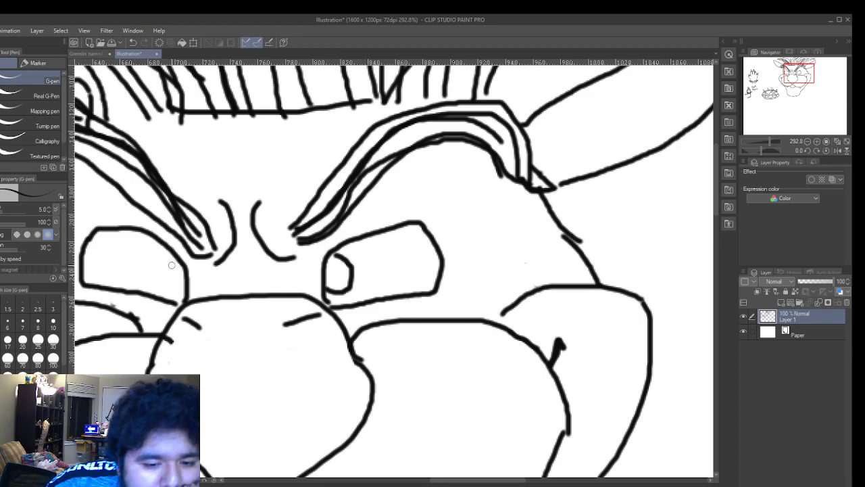
pyautogui.moveTo(176, 263)
pyautogui.mouseDown()
pyautogui.moveTo(161, 277)
pyautogui.moveTo(178, 289)
pyautogui.moveTo(186, 282)
pyautogui.mouseUp()
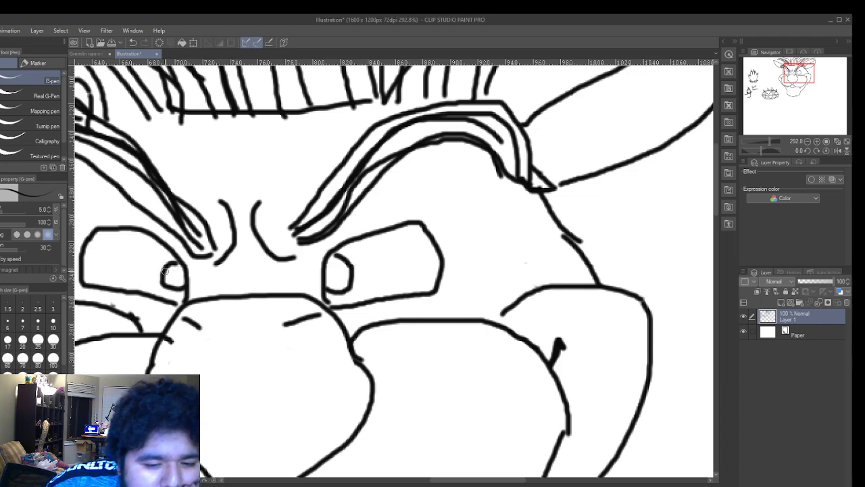
# - Draw a small pupil inside each iris and fill it black, leaving a tiny highlight
pyautogui.moveTo(165, 272); pyautogui.dragTo(180, 269)
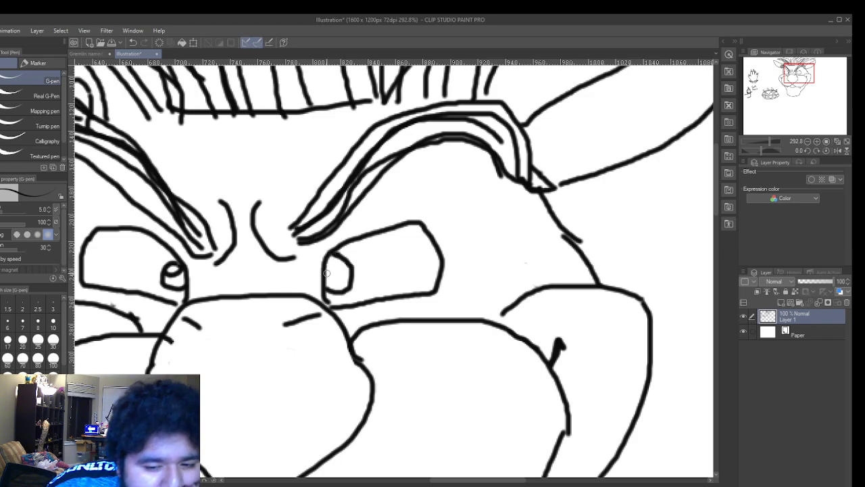
pyautogui.moveTo(327, 273); pyautogui.dragTo(331, 257)
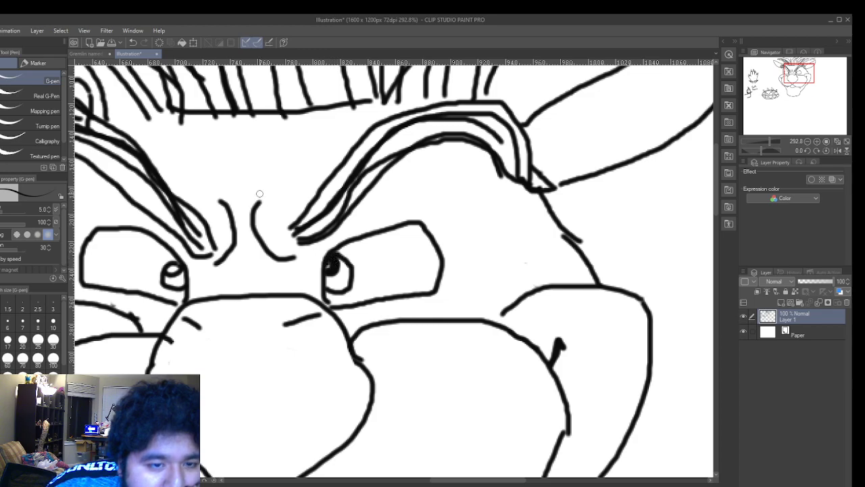
pyautogui.click(133, 42)
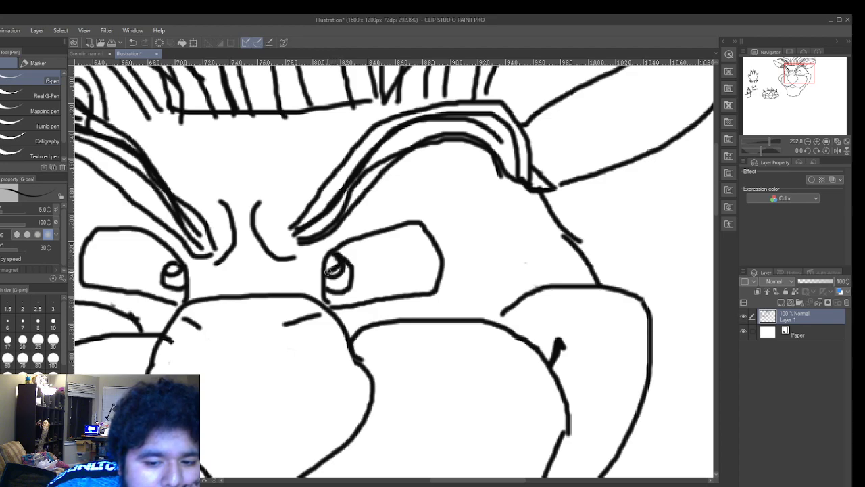
pyautogui.moveTo(338, 261); pyautogui.dragTo(330, 262)
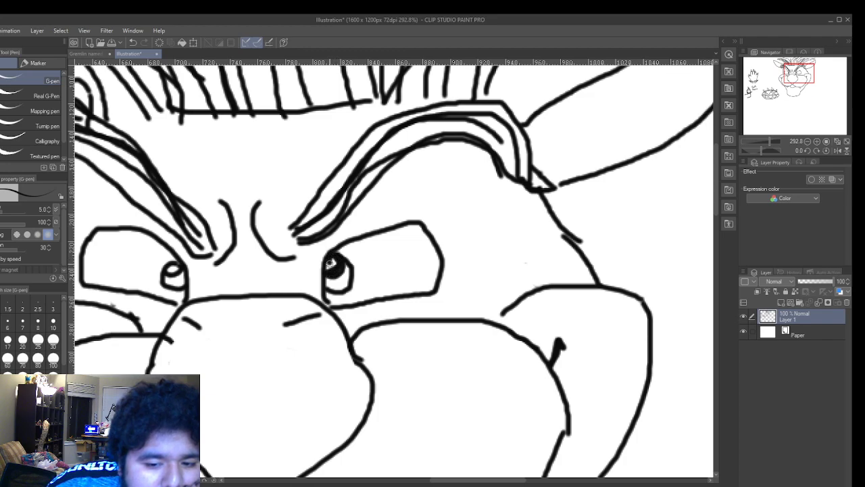
pyautogui.moveTo(332, 256); pyautogui.dragTo(328, 265)
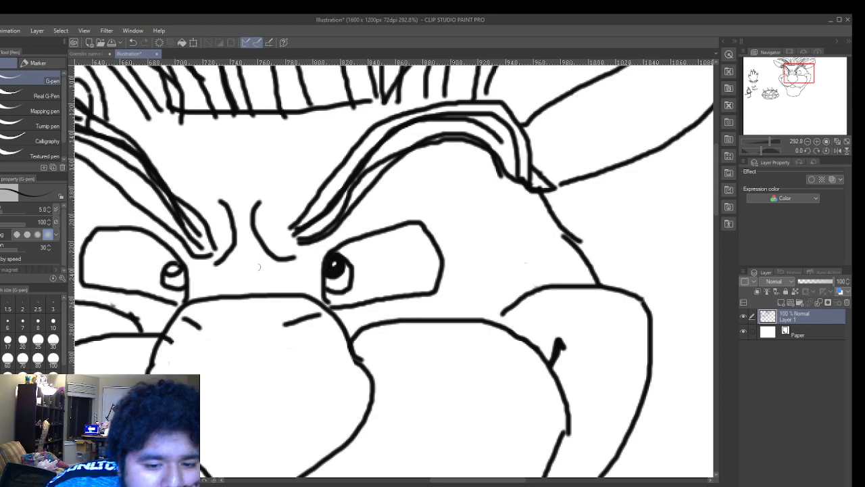
pyautogui.moveTo(167, 268)
pyautogui.mouseDown()
pyautogui.moveTo(182, 267)
pyautogui.moveTo(167, 269)
pyautogui.mouseUp()
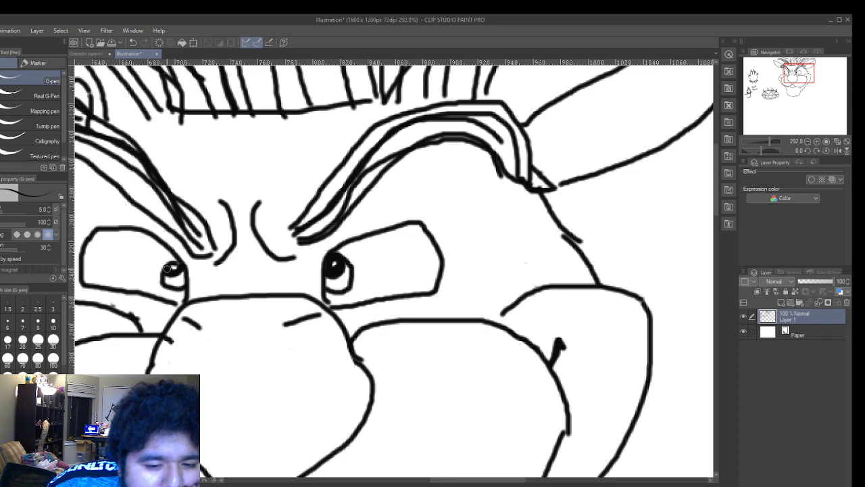
# - Thicken the left eyebrow's lower edge from its inner tip to its curled outer end
pyautogui.scroll(-1, 268, 240)
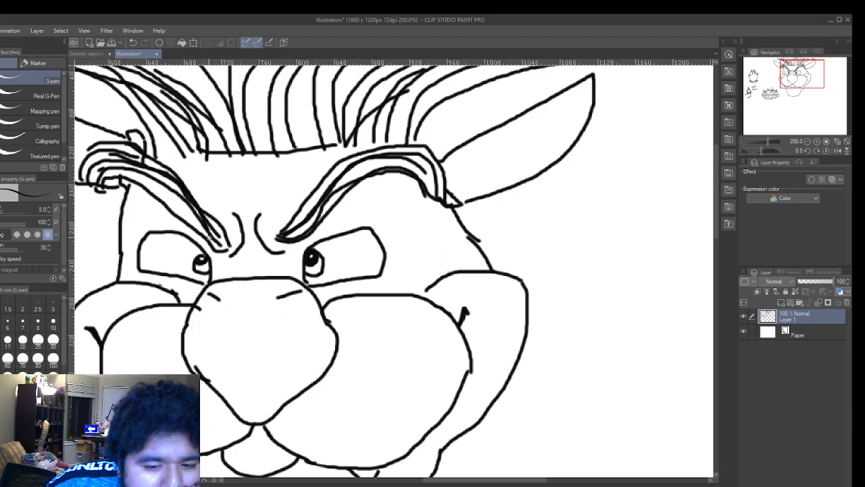
pyautogui.moveTo(207, 242)
pyautogui.mouseDown()
pyautogui.moveTo(233, 245)
pyautogui.moveTo(134, 186)
pyautogui.moveTo(89, 184)
pyautogui.moveTo(106, 196)
pyautogui.mouseUp()
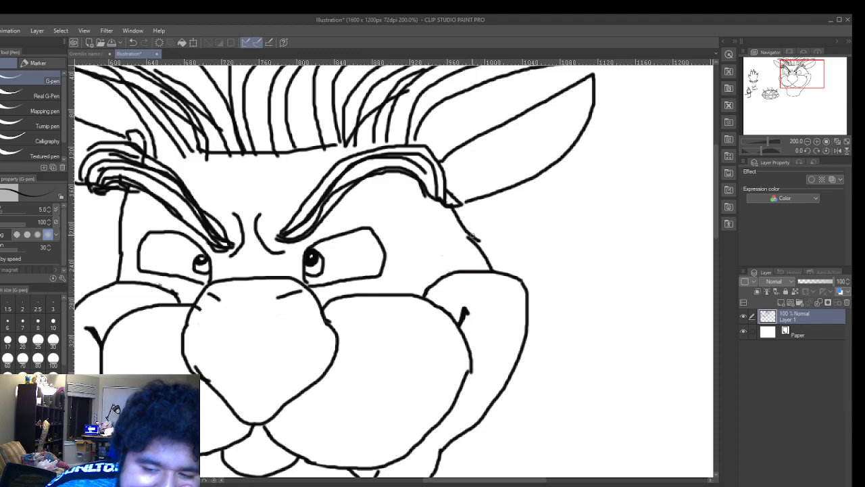
pyautogui.scroll(-2, 154, 239)
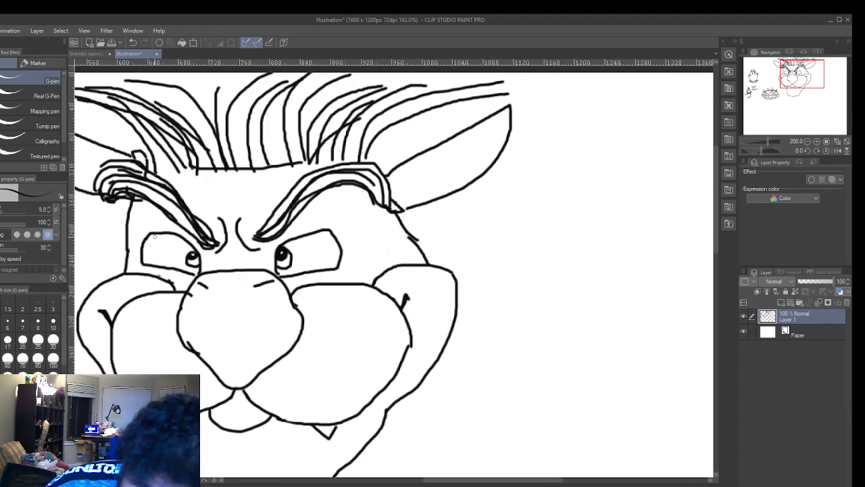
pyautogui.scroll(2, 155, 237)
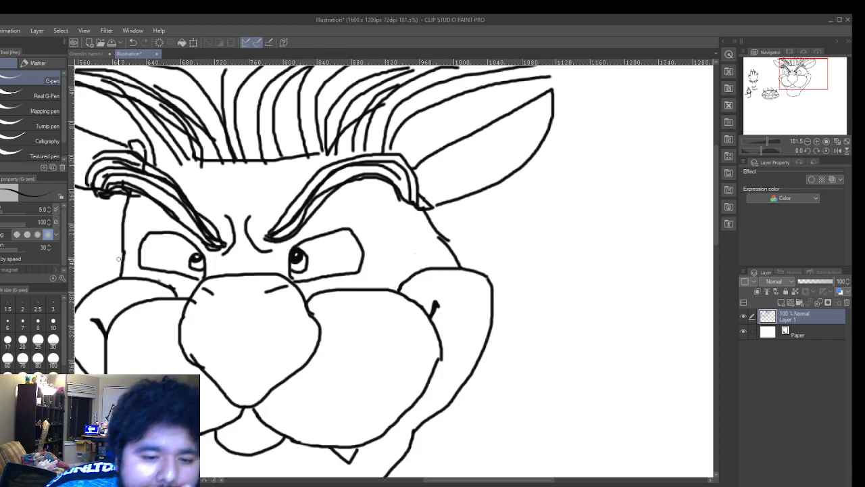
pyautogui.scroll(1, 251, 214)
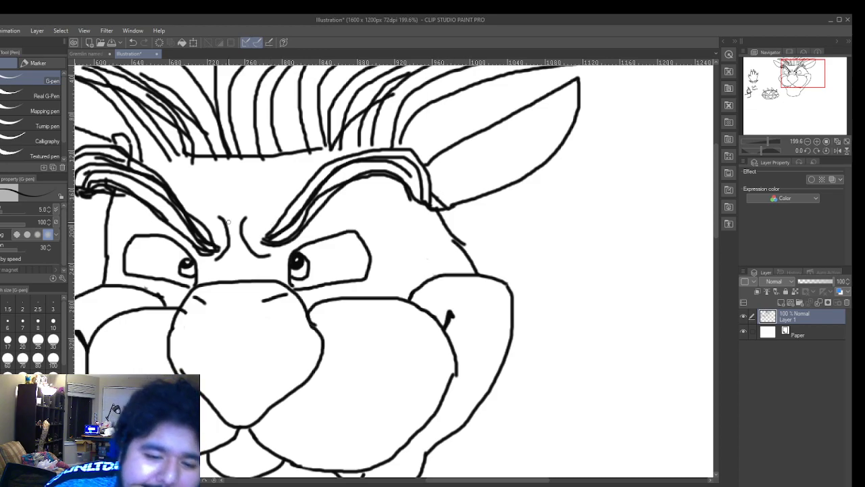
pyautogui.scroll(-2, 187, 200)
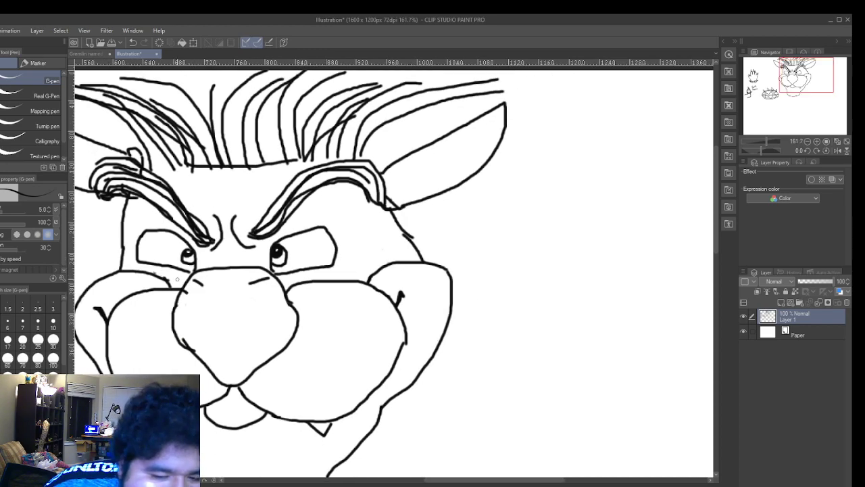
# - Retrace the face outline from the chin up the left jaw, cheek and side of the head to the left ear
pyautogui.moveTo(428, 484); pyautogui.dragTo(406, 484)
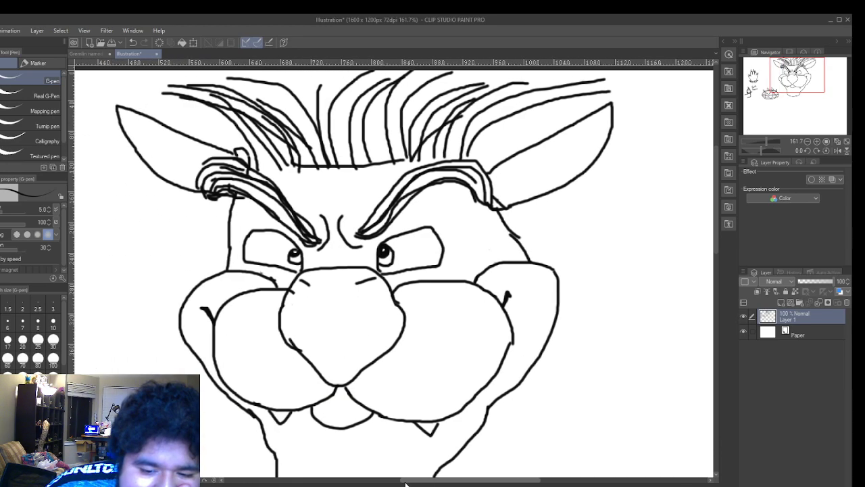
pyautogui.scroll(-2, 403, 420)
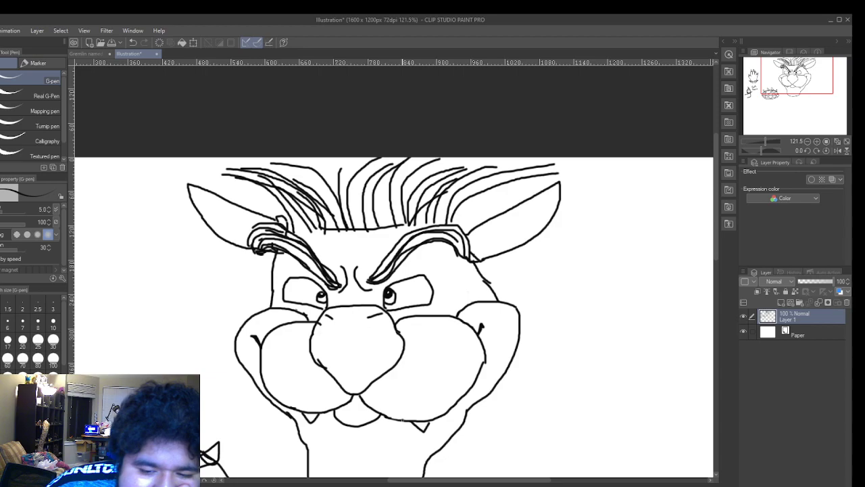
pyautogui.scroll(1, 402, 421)
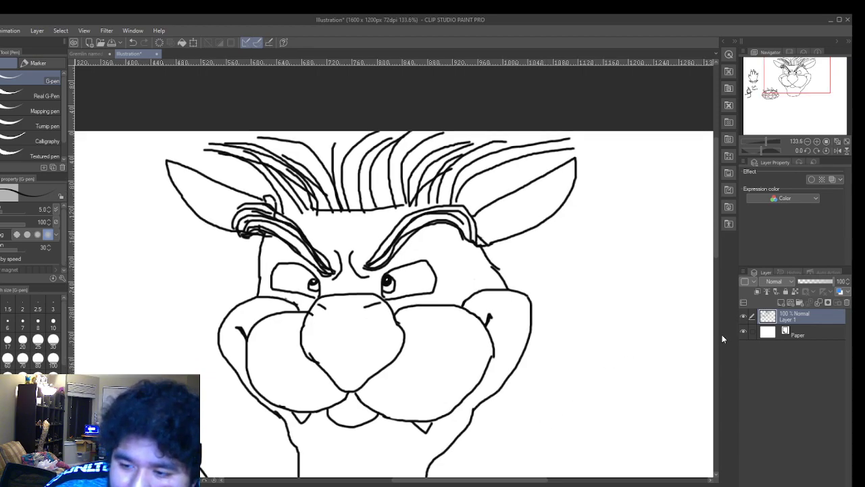
pyautogui.moveTo(716, 256); pyautogui.dragTo(717, 275)
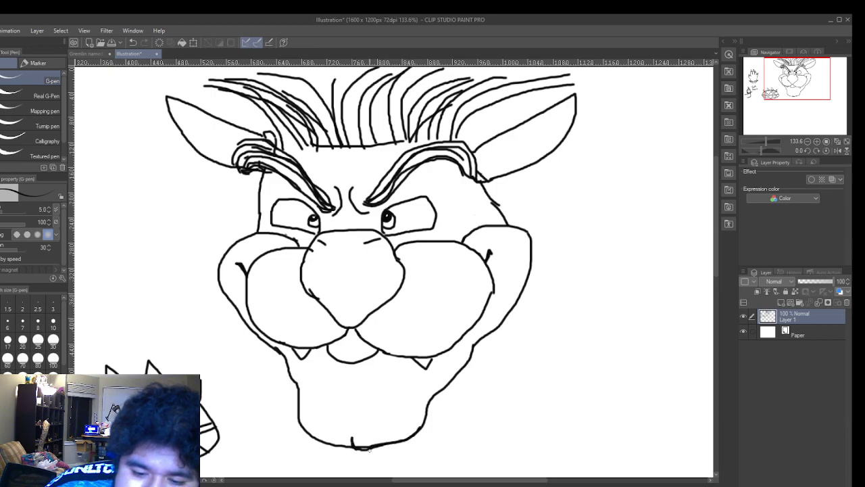
pyautogui.moveTo(345, 447)
pyautogui.mouseDown()
pyautogui.moveTo(320, 440)
pyautogui.moveTo(297, 410)
pyautogui.moveTo(292, 376)
pyautogui.moveTo(258, 343)
pyautogui.mouseUp()
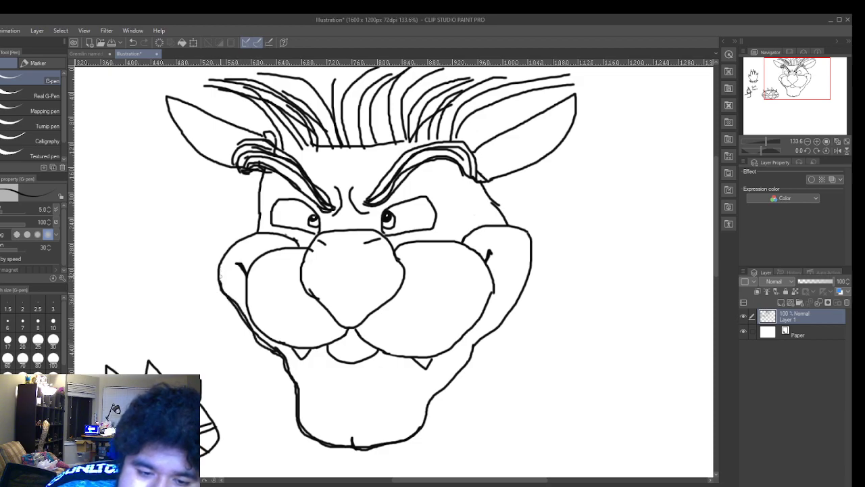
pyautogui.moveTo(228, 251)
pyautogui.mouseDown()
pyautogui.moveTo(255, 230)
pyautogui.moveTo(263, 179)
pyautogui.moveTo(181, 149)
pyautogui.moveTo(169, 120)
pyautogui.moveTo(267, 133)
pyautogui.moveTo(238, 82)
pyautogui.moveTo(362, 130)
pyautogui.mouseUp()
# - Add short strands between the existing hair strokes, from the left side across the middle to the right
pyautogui.moveTo(281, 80); pyautogui.dragTo(323, 103)
pyautogui.moveTo(351, 131); pyautogui.dragTo(351, 153)
pyautogui.moveTo(344, 85); pyautogui.dragTo(351, 135)
pyautogui.moveTo(348, 85); pyautogui.dragTo(363, 134)
pyautogui.moveTo(378, 68)
pyautogui.mouseDown()
pyautogui.moveTo(362, 126)
pyautogui.moveTo(379, 142)
pyautogui.mouseUp()
pyautogui.moveTo(399, 79)
pyautogui.mouseDown()
pyautogui.moveTo(375, 135)
pyautogui.moveTo(405, 146)
pyautogui.moveTo(406, 101)
pyautogui.mouseUp()
pyautogui.moveTo(430, 104); pyautogui.dragTo(423, 123)
pyautogui.moveTo(438, 79)
pyautogui.mouseDown()
pyautogui.moveTo(410, 137)
pyautogui.moveTo(423, 96)
pyautogui.mouseUp()
pyautogui.moveTo(462, 112); pyautogui.dragTo(455, 128)
pyautogui.moveTo(458, 94); pyautogui.dragTo(454, 114)
pyautogui.moveTo(396, 140)
pyautogui.mouseDown()
pyautogui.moveTo(463, 140)
pyautogui.moveTo(353, 146)
pyautogui.moveTo(287, 138)
pyautogui.moveTo(345, 132)
pyautogui.moveTo(391, 142)
pyautogui.mouseUp()
pyautogui.moveTo(276, 134)
pyautogui.mouseDown()
pyautogui.moveTo(379, 126)
pyautogui.moveTo(298, 107)
pyautogui.moveTo(406, 108)
pyautogui.mouseUp()
pyautogui.moveTo(326, 106)
pyautogui.mouseDown()
pyautogui.moveTo(388, 108)
pyautogui.moveTo(330, 104)
pyautogui.mouseUp()
pyautogui.moveTo(425, 103)
pyautogui.mouseDown()
pyautogui.moveTo(492, 103)
pyautogui.moveTo(448, 145)
pyautogui.mouseUp()
pyautogui.moveTo(447, 96); pyautogui.dragTo(436, 125)
pyautogui.moveTo(417, 91); pyautogui.dragTo(422, 129)
pyautogui.moveTo(409, 91)
pyautogui.mouseDown()
pyautogui.moveTo(406, 121)
pyautogui.moveTo(438, 82)
pyautogui.mouseUp()
pyautogui.moveTo(440, 85); pyautogui.dragTo(472, 126)
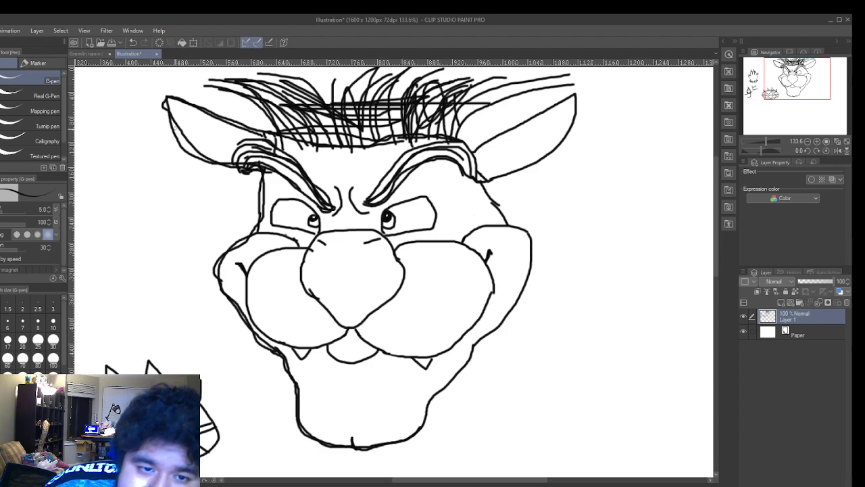
pyautogui.click(134, 42)
pyautogui.click(133, 42)
pyautogui.click(134, 42)
pyautogui.click(134, 42)
pyautogui.click(134, 42)
pyautogui.click(134, 42)
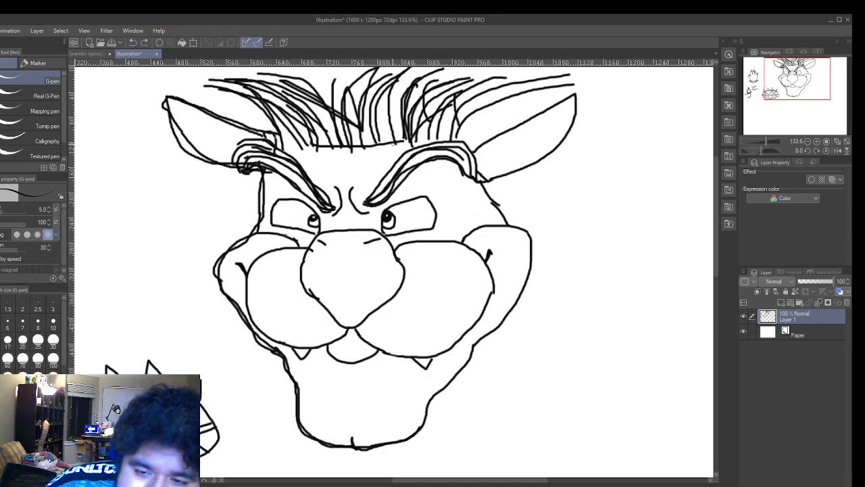
# - Extend the hairline outward to both eyebrows and add short strands rising from it on the left and in the middle
pyautogui.moveTo(404, 141); pyautogui.dragTo(464, 138)
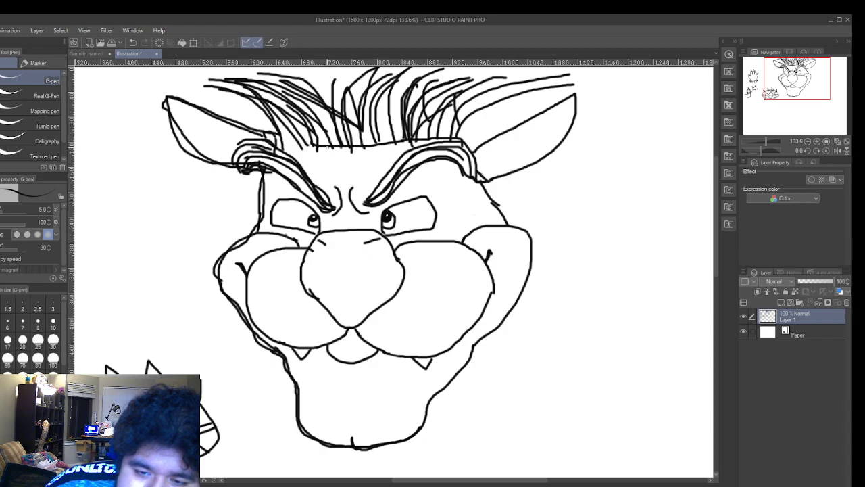
pyautogui.moveTo(313, 144); pyautogui.dragTo(278, 132)
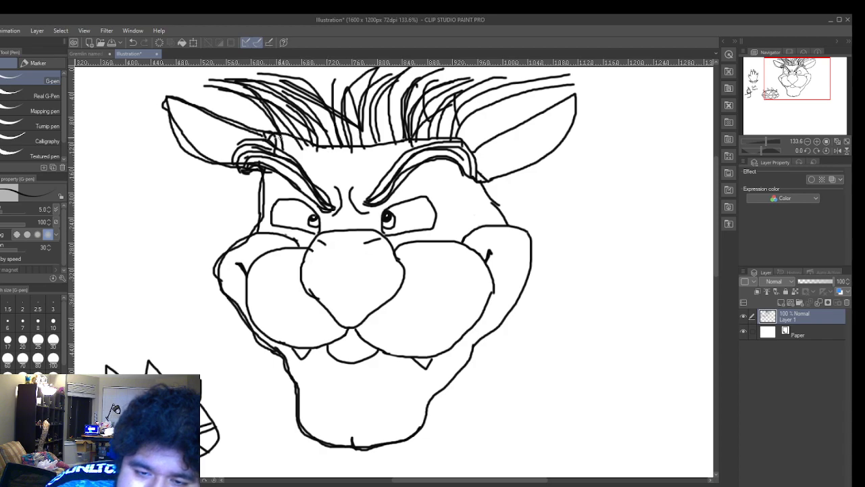
pyautogui.moveTo(293, 144)
pyautogui.mouseDown()
pyautogui.moveTo(331, 156)
pyautogui.moveTo(428, 136)
pyautogui.moveTo(328, 152)
pyautogui.moveTo(323, 99)
pyautogui.mouseUp()
pyautogui.moveTo(346, 154); pyautogui.dragTo(353, 102)
pyautogui.moveTo(376, 143)
pyautogui.mouseDown()
pyautogui.moveTo(404, 142)
pyautogui.moveTo(414, 85)
pyautogui.mouseUp()
pyautogui.moveTo(425, 135)
pyautogui.mouseDown()
pyautogui.moveTo(440, 86)
pyautogui.moveTo(465, 91)
pyautogui.mouseUp()
pyautogui.moveTo(464, 138)
pyautogui.mouseDown()
pyautogui.moveTo(487, 94)
pyautogui.moveTo(549, 85)
pyautogui.mouseUp()
pyautogui.moveTo(430, 105)
pyautogui.mouseDown()
pyautogui.moveTo(551, 89)
pyautogui.moveTo(463, 83)
pyautogui.mouseUp()
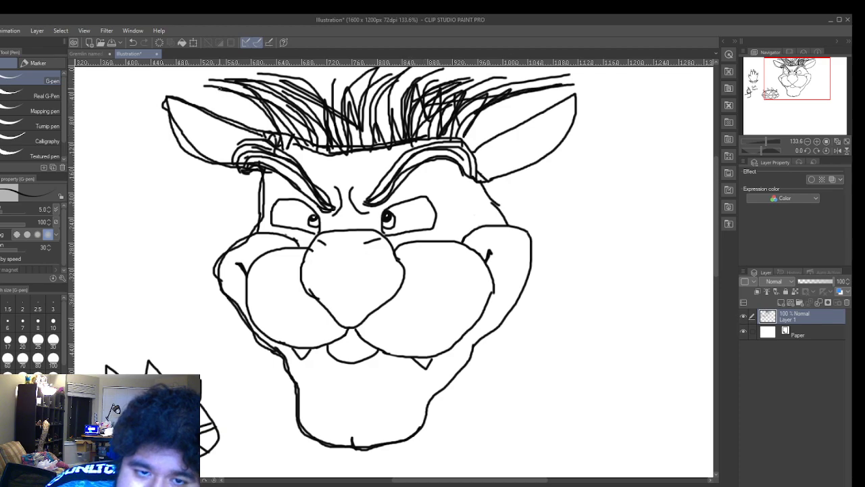
pyautogui.hotkey('ctrl', 'z')
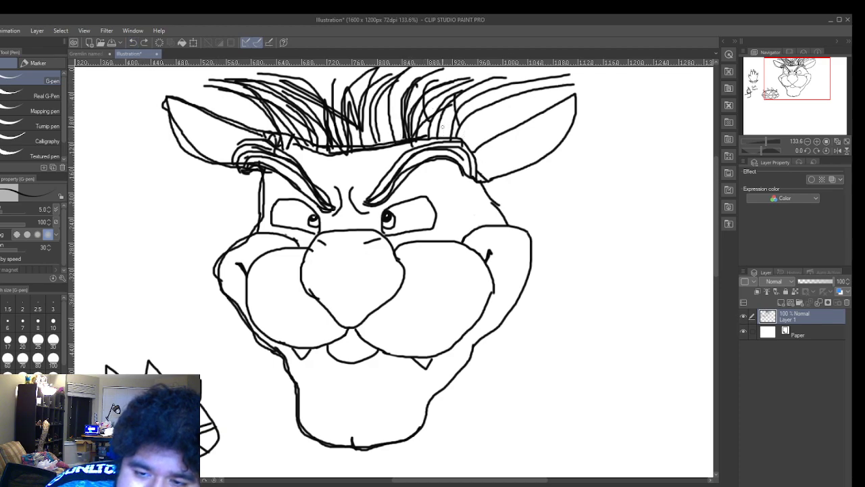
# - Thicken the right side of the hair with curved strands sweeping up and outward toward the right ear
pyautogui.moveTo(436, 143); pyautogui.dragTo(471, 87)
pyautogui.moveTo(447, 126)
pyautogui.mouseDown()
pyautogui.moveTo(490, 71)
pyautogui.moveTo(519, 90)
pyautogui.mouseUp()
pyautogui.moveTo(430, 144); pyautogui.dragTo(494, 93)
pyautogui.moveTo(459, 148)
pyautogui.mouseDown()
pyautogui.moveTo(508, 93)
pyautogui.moveTo(540, 94)
pyautogui.mouseUp()
pyautogui.moveTo(482, 134); pyautogui.dragTo(555, 80)
# - Fill the middle and left of the hair with strands sweeping up and outward toward the left ear
pyautogui.moveTo(378, 119); pyautogui.dragTo(379, 77)
pyautogui.moveTo(357, 120); pyautogui.dragTo(354, 73)
pyautogui.moveTo(329, 121)
pyautogui.mouseDown()
pyautogui.moveTo(326, 76)
pyautogui.moveTo(305, 69)
pyautogui.mouseUp()
pyautogui.moveTo(295, 118)
pyautogui.mouseDown()
pyautogui.moveTo(265, 83)
pyautogui.moveTo(262, 92)
pyautogui.moveTo(216, 83)
pyautogui.mouseUp()
pyautogui.moveTo(291, 129)
pyautogui.mouseDown()
pyautogui.moveTo(274, 106)
pyautogui.moveTo(219, 92)
pyautogui.mouseUp()
pyautogui.moveTo(325, 120); pyautogui.dragTo(289, 98)
pyautogui.moveTo(287, 100); pyautogui.dragTo(259, 92)
pyautogui.moveTo(290, 138); pyautogui.dragTo(274, 104)
pyautogui.moveTo(269, 100); pyautogui.dragTo(257, 91)
pyautogui.moveTo(283, 133); pyautogui.dragTo(270, 112)
pyautogui.moveTo(272, 113); pyautogui.dragTo(238, 96)
# - Add strands through the middle of the hair, with a few short ones crossing below the hairline onto the forehead
pyautogui.moveTo(398, 152); pyautogui.dragTo(365, 113)
pyautogui.moveTo(349, 107); pyautogui.dragTo(330, 96)
pyautogui.moveTo(363, 138); pyautogui.dragTo(373, 96)
pyautogui.moveTo(391, 152); pyautogui.dragTo(405, 80)
pyautogui.moveTo(393, 131)
pyautogui.mouseDown()
pyautogui.moveTo(410, 84)
pyautogui.moveTo(450, 83)
pyautogui.mouseUp()
pyautogui.moveTo(338, 154); pyautogui.dragTo(344, 164)
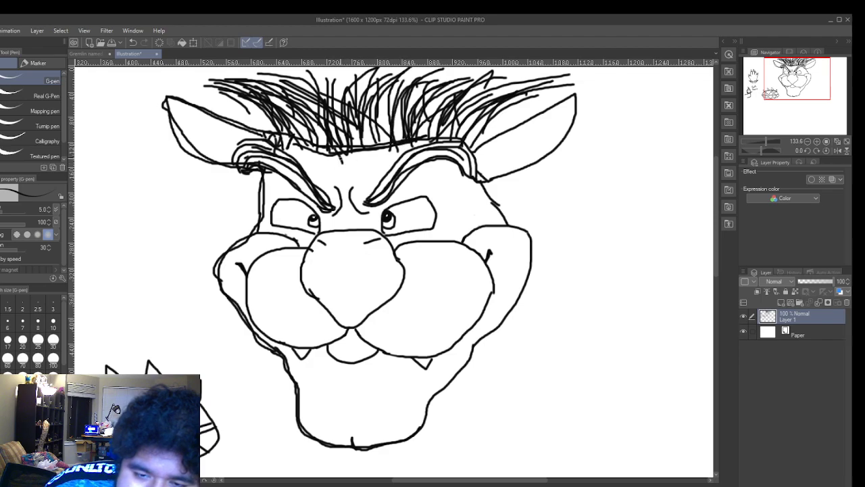
pyautogui.moveTo(323, 129); pyautogui.dragTo(332, 171)
pyautogui.moveTo(317, 121); pyautogui.dragTo(342, 177)
pyautogui.moveTo(332, 140); pyautogui.dragTo(339, 156)
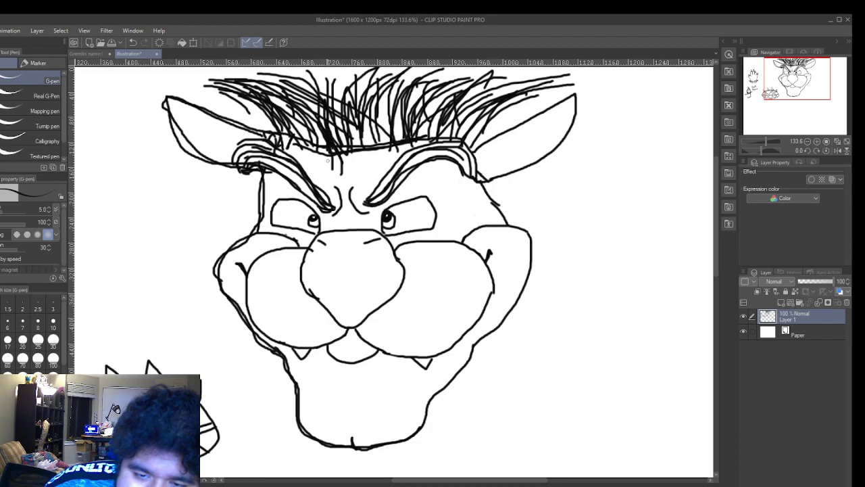
# - Layer dense strands down the middle of the hair past the hairline, plus short strokes at the left edge
pyautogui.moveTo(317, 112)
pyautogui.mouseDown()
pyautogui.moveTo(318, 144)
pyautogui.moveTo(331, 170)
pyautogui.moveTo(323, 143)
pyautogui.moveTo(350, 164)
pyautogui.mouseUp()
pyautogui.moveTo(342, 96); pyautogui.dragTo(377, 163)
pyautogui.moveTo(349, 99); pyautogui.dragTo(366, 136)
pyautogui.moveTo(331, 79); pyautogui.dragTo(355, 149)
pyautogui.moveTo(330, 74); pyautogui.dragTo(378, 169)
pyautogui.moveTo(380, 130); pyautogui.dragTo(377, 169)
pyautogui.moveTo(388, 98)
pyautogui.mouseDown()
pyautogui.moveTo(380, 131)
pyautogui.moveTo(392, 161)
pyautogui.moveTo(398, 122)
pyautogui.moveTo(369, 165)
pyautogui.mouseUp()
pyautogui.moveTo(374, 129); pyautogui.dragTo(371, 152)
pyautogui.moveTo(369, 134); pyautogui.dragTo(365, 165)
pyautogui.moveTo(311, 132)
pyautogui.mouseDown()
pyautogui.moveTo(318, 161)
pyautogui.moveTo(308, 148)
pyautogui.mouseUp()
pyautogui.moveTo(281, 118)
pyautogui.mouseDown()
pyautogui.moveTo(293, 132)
pyautogui.moveTo(283, 148)
pyautogui.mouseUp()
pyautogui.moveTo(248, 106)
pyautogui.mouseDown()
pyautogui.moveTo(266, 124)
pyautogui.moveTo(263, 109)
pyautogui.mouseUp()
pyautogui.moveTo(276, 121); pyautogui.dragTo(291, 145)
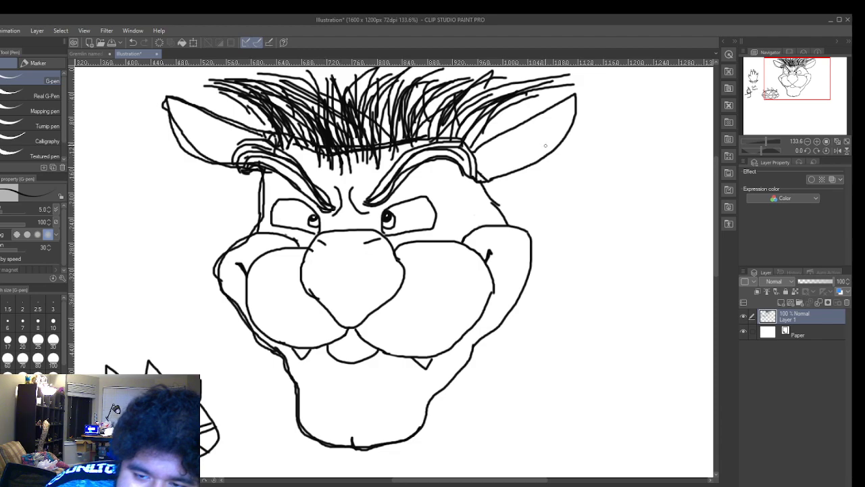
# - Retrace the right ear, side of the head, cheek and jaw down to the chin, and add a short stroke left of the chin
pyautogui.moveTo(469, 149)
pyautogui.mouseDown()
pyautogui.moveTo(566, 101)
pyautogui.moveTo(578, 129)
pyautogui.moveTo(546, 156)
pyautogui.moveTo(482, 183)
pyautogui.moveTo(532, 236)
pyautogui.moveTo(523, 297)
pyautogui.moveTo(480, 340)
pyautogui.moveTo(423, 430)
pyautogui.moveTo(401, 447)
pyautogui.moveTo(363, 449)
pyautogui.mouseUp()
pyautogui.moveTo(286, 408); pyautogui.dragTo(299, 423)
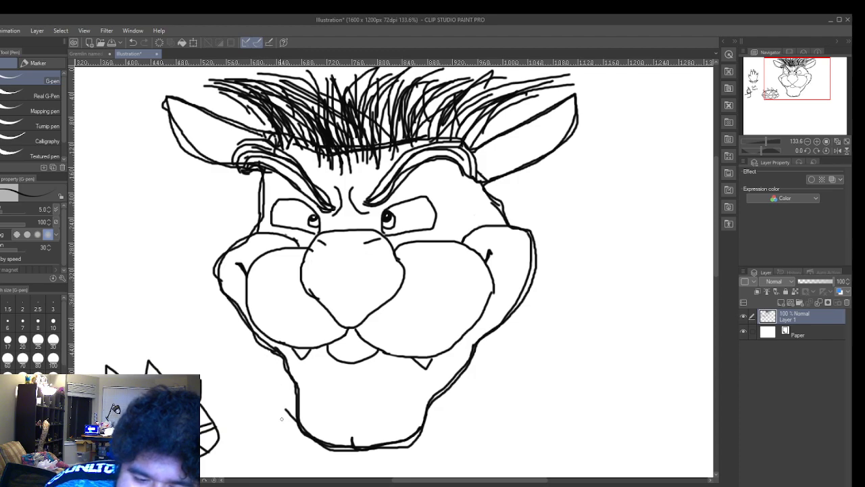
pyautogui.moveTo(287, 405)
pyautogui.mouseDown()
pyautogui.moveTo(293, 377)
pyautogui.moveTo(248, 416)
pyautogui.moveTo(292, 447)
pyautogui.moveTo(365, 465)
pyautogui.moveTo(486, 467)
pyautogui.moveTo(532, 406)
pyautogui.moveTo(515, 376)
pyautogui.moveTo(473, 358)
pyautogui.moveTo(487, 406)
pyautogui.mouseUp()
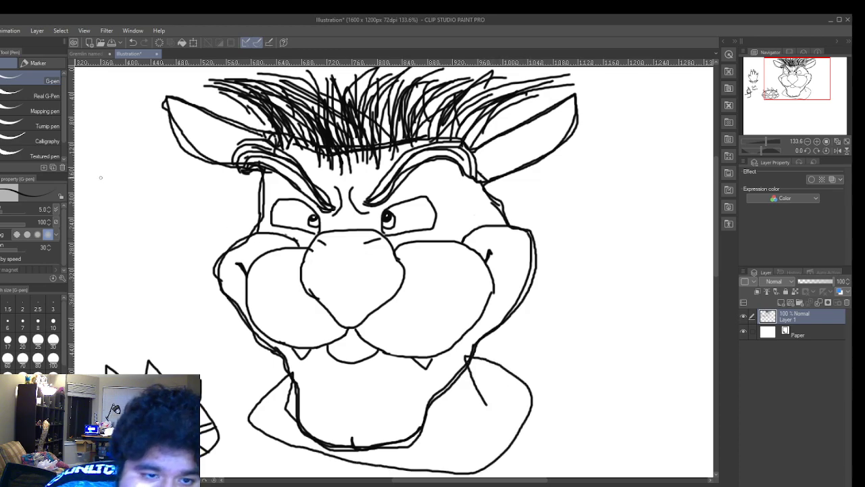
pyautogui.click(136, 42)
pyautogui.scroll(-5, 510, 372)
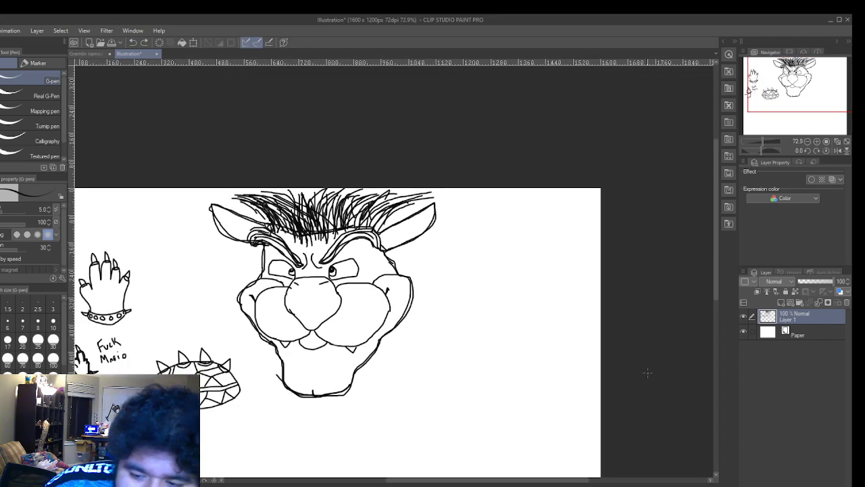
pyautogui.scroll(-3, 717, 258)
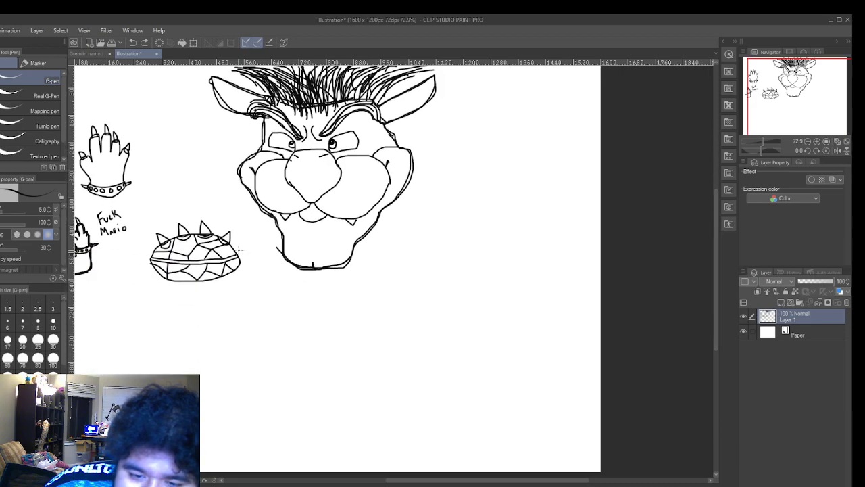
pyautogui.scroll(5, 254, 258)
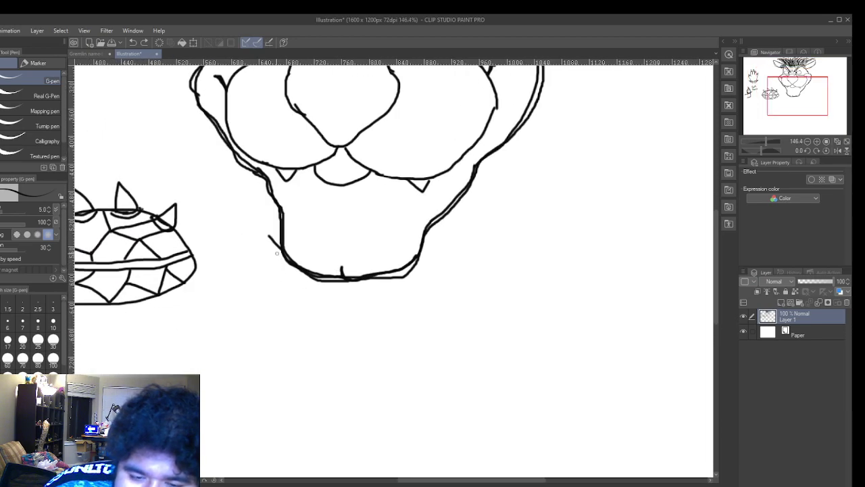
# - Draw a wide curved collar beneath the chin with slanted lines from both jaw corners, redoing its inner edge after undoing the first version
pyautogui.moveTo(252, 169); pyautogui.dragTo(221, 207)
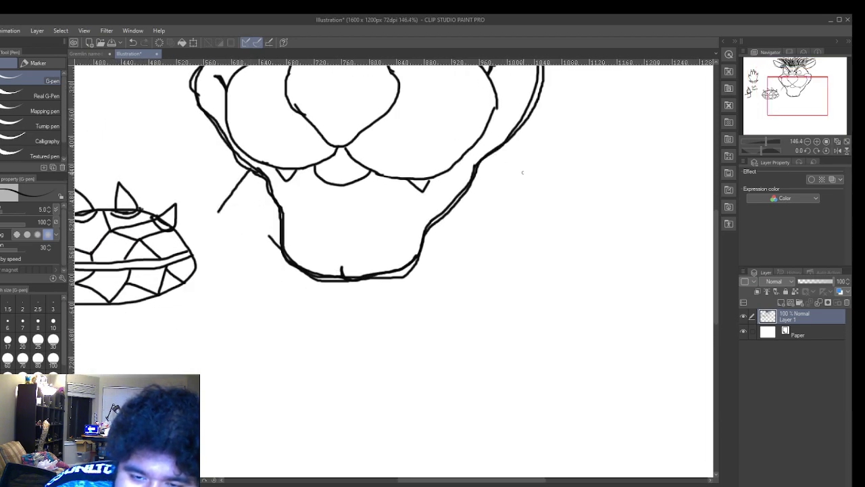
pyautogui.moveTo(488, 163)
pyautogui.mouseDown()
pyautogui.moveTo(551, 206)
pyautogui.moveTo(553, 267)
pyautogui.moveTo(376, 319)
pyautogui.moveTo(266, 295)
pyautogui.moveTo(218, 254)
pyautogui.moveTo(218, 208)
pyautogui.moveTo(255, 257)
pyautogui.moveTo(292, 276)
pyautogui.moveTo(410, 294)
pyautogui.moveTo(461, 272)
pyautogui.moveTo(519, 218)
pyautogui.moveTo(552, 214)
pyautogui.moveTo(541, 196)
pyautogui.moveTo(573, 165)
pyautogui.moveTo(564, 202)
pyautogui.mouseUp()
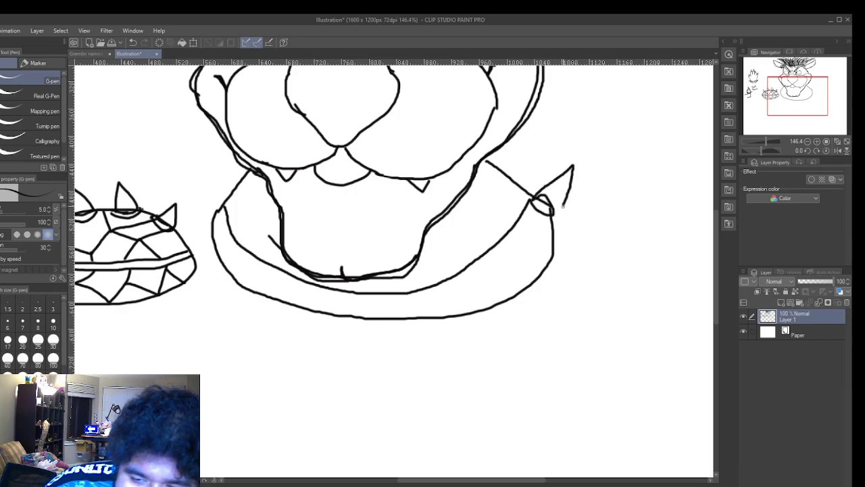
pyautogui.click(134, 42)
pyautogui.click(133, 42)
pyautogui.click(133, 42)
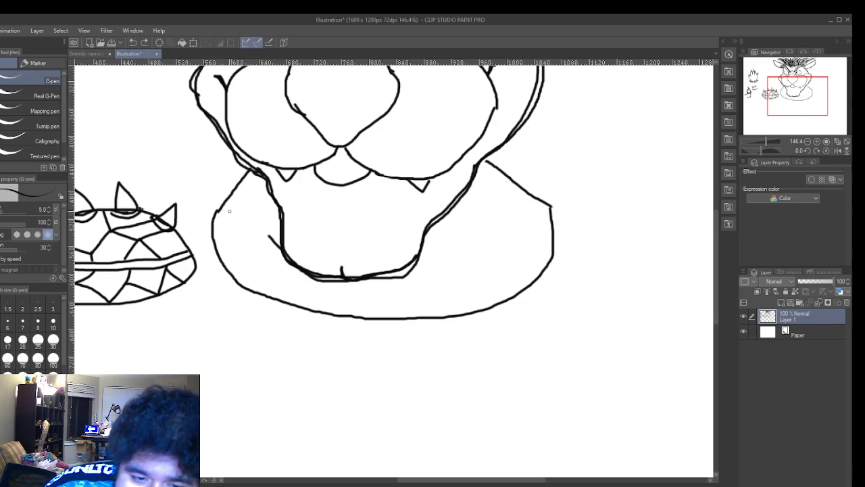
pyautogui.moveTo(223, 207)
pyautogui.mouseDown()
pyautogui.moveTo(270, 269)
pyautogui.moveTo(322, 291)
pyautogui.moveTo(382, 293)
pyautogui.moveTo(460, 282)
pyautogui.moveTo(508, 251)
pyautogui.moveTo(525, 213)
pyautogui.mouseUp()
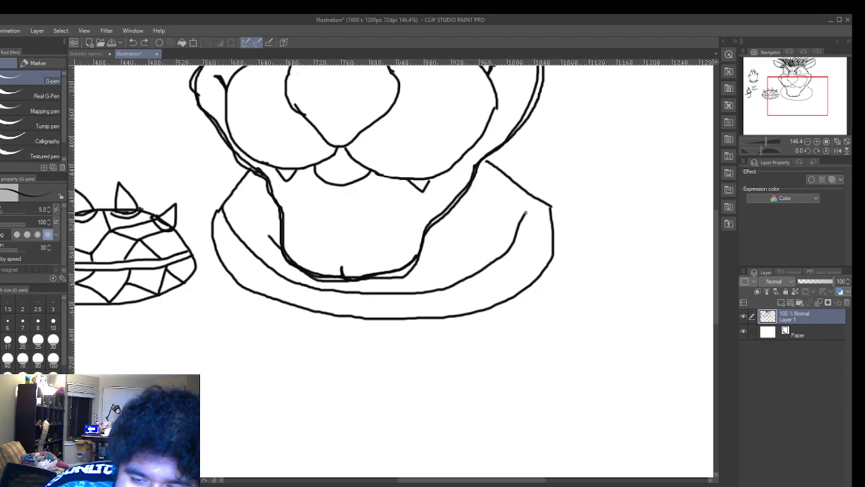
# - Draw a row of small rounded studs along the collar band and a pointed spike at each end
pyautogui.moveTo(238, 247)
pyautogui.mouseDown()
pyautogui.moveTo(225, 255)
pyautogui.moveTo(238, 247)
pyautogui.moveTo(268, 292)
pyautogui.moveTo(257, 268)
pyautogui.mouseUp()
pyautogui.moveTo(295, 291)
pyautogui.mouseDown()
pyautogui.moveTo(308, 305)
pyautogui.moveTo(294, 293)
pyautogui.mouseUp()
pyautogui.moveTo(347, 300)
pyautogui.mouseDown()
pyautogui.moveTo(336, 306)
pyautogui.moveTo(409, 312)
pyautogui.moveTo(399, 303)
pyautogui.mouseUp()
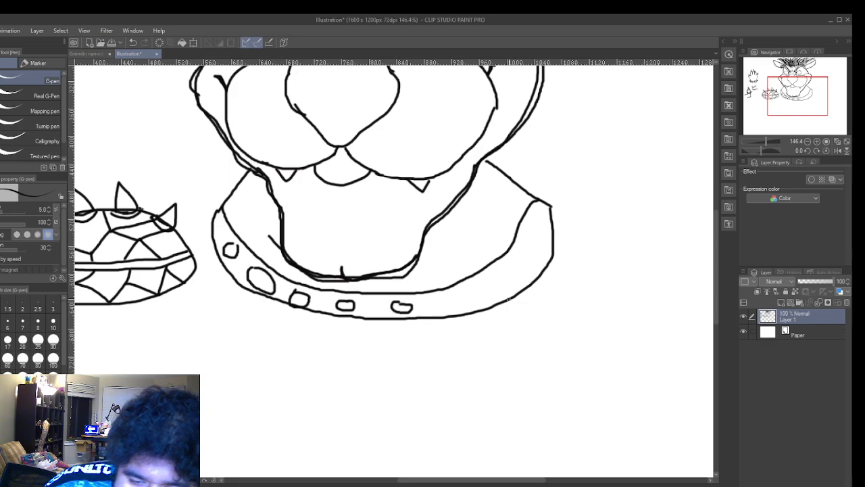
pyautogui.moveTo(452, 300)
pyautogui.mouseDown()
pyautogui.moveTo(439, 309)
pyautogui.moveTo(497, 292)
pyautogui.moveTo(489, 282)
pyautogui.mouseUp()
pyautogui.moveTo(519, 259)
pyautogui.mouseDown()
pyautogui.moveTo(520, 267)
pyautogui.moveTo(533, 227)
pyautogui.moveTo(555, 215)
pyautogui.moveTo(568, 189)
pyautogui.moveTo(572, 198)
pyautogui.moveTo(552, 215)
pyautogui.mouseUp()
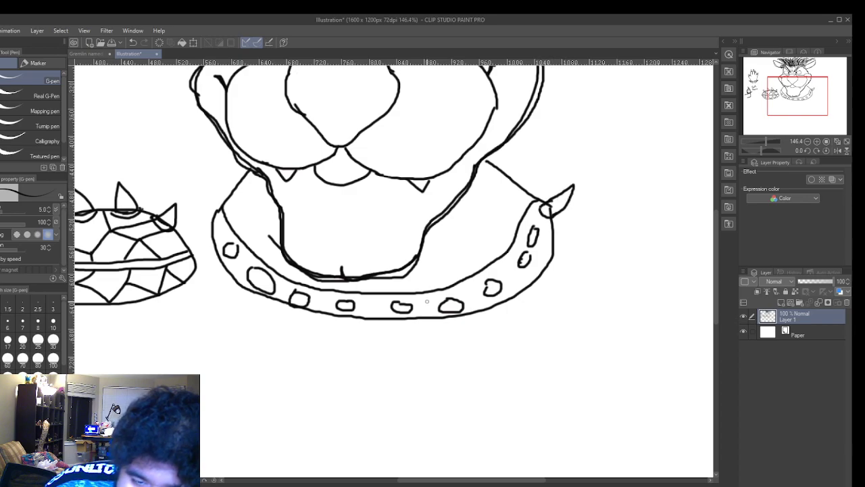
pyautogui.moveTo(216, 220)
pyautogui.mouseDown()
pyautogui.moveTo(219, 208)
pyautogui.moveTo(193, 206)
pyautogui.moveTo(210, 218)
pyautogui.mouseUp()
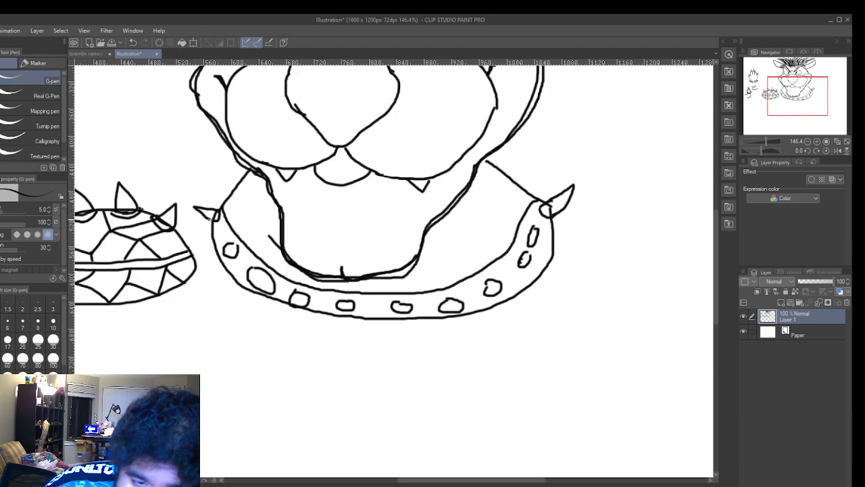
# - Fill the small gap between the nose tip and the tongue with solid black
pyautogui.scroll(3, 467, 236)
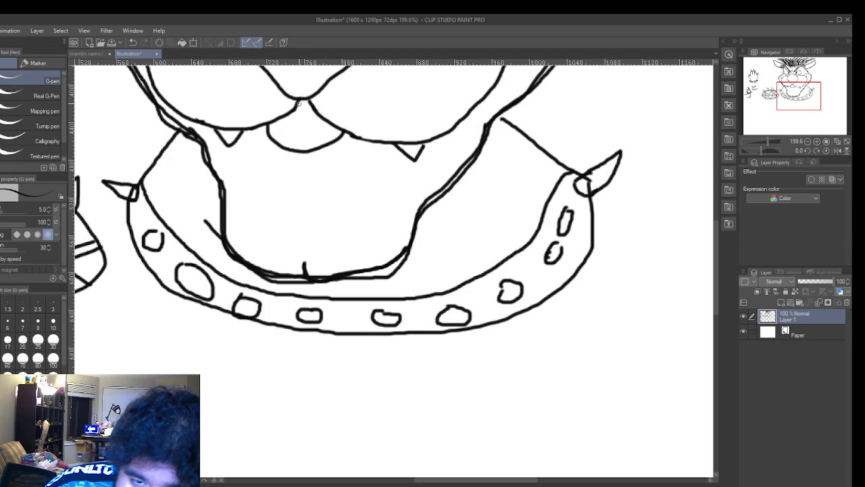
pyautogui.moveTo(302, 99)
pyautogui.mouseDown()
pyautogui.moveTo(311, 119)
pyautogui.moveTo(308, 103)
pyautogui.moveTo(295, 112)
pyautogui.moveTo(313, 113)
pyautogui.mouseUp()
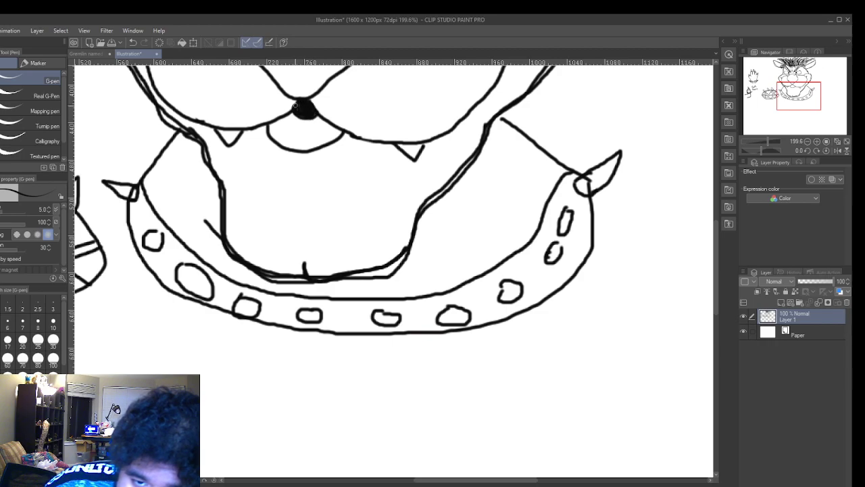
pyautogui.scroll(-2, 309, 113)
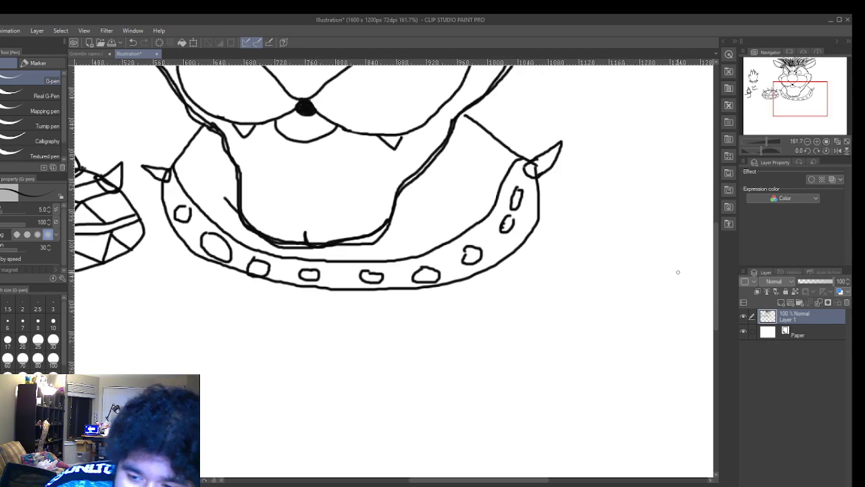
# - Retrace the slanted shoulder lines and the collar's outer edge from end to end to thicken the outline
pyautogui.moveTo(716, 249); pyautogui.dragTo(739, 190)
pyautogui.hotkey('ctrl', '-')
pyautogui.hotkey('ctrl', '-')
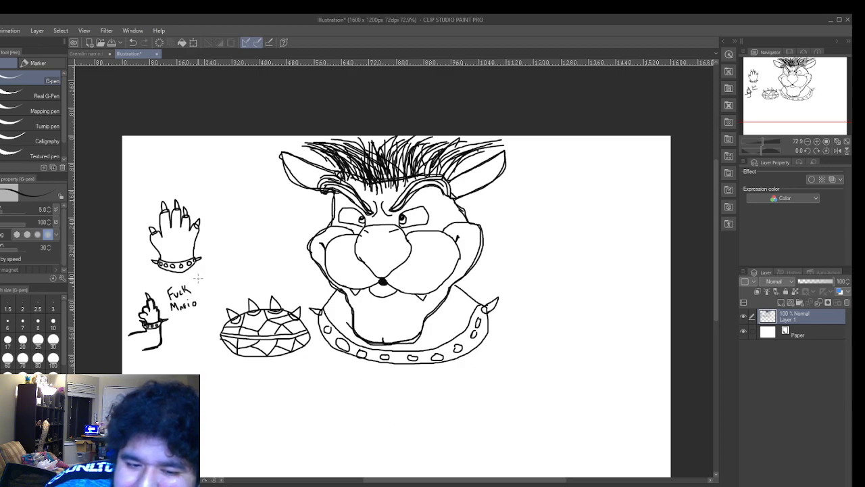
pyautogui.hotkey('ctrl', '+')
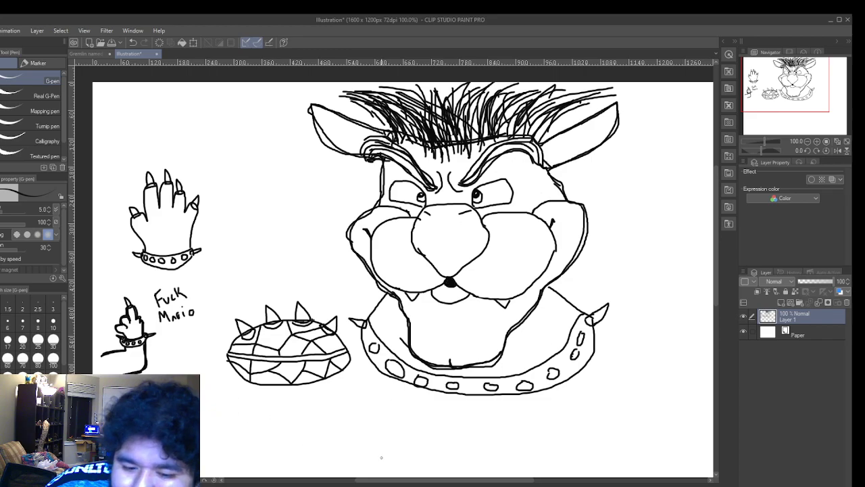
pyautogui.moveTo(421, 483); pyautogui.dragTo(449, 483)
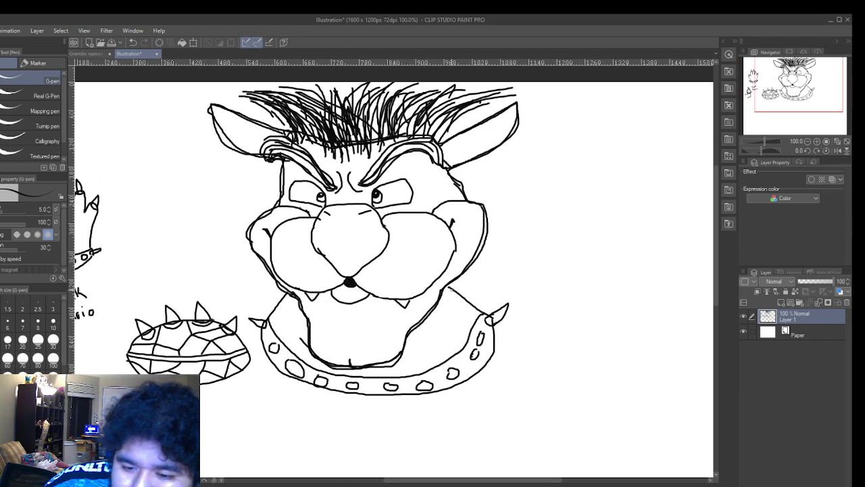
pyautogui.moveTo(451, 291); pyautogui.dragTo(488, 313)
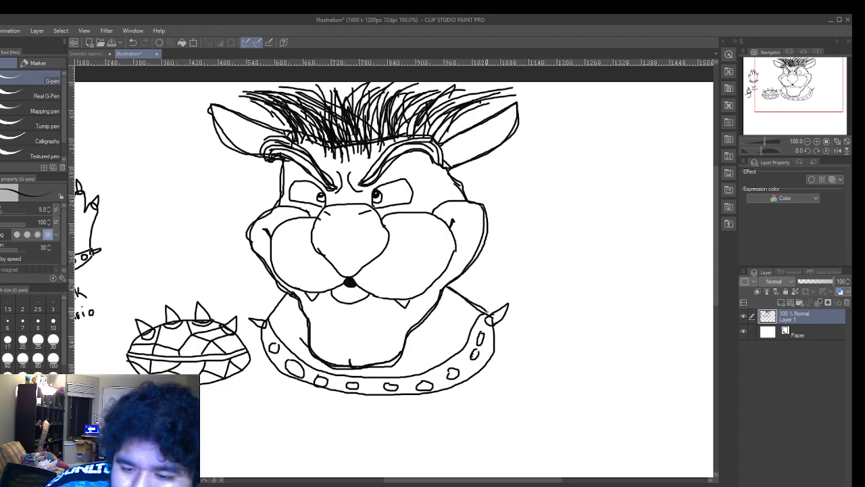
pyautogui.moveTo(446, 288); pyautogui.dragTo(480, 315)
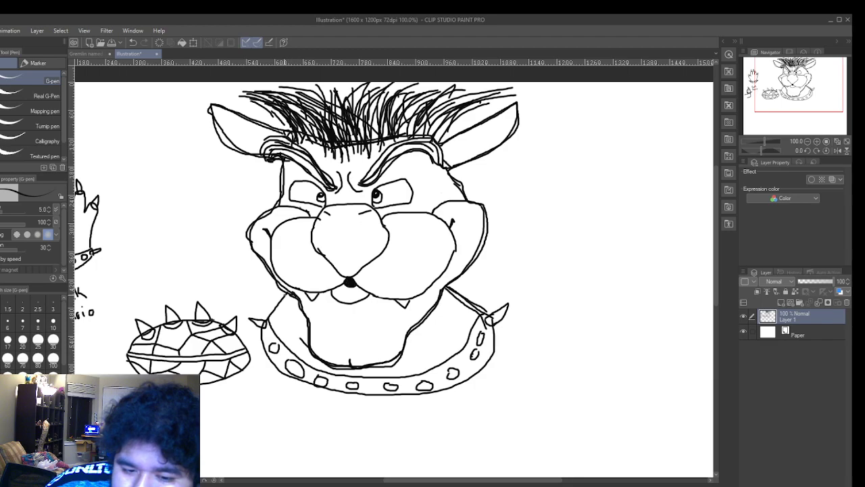
pyautogui.moveTo(287, 304)
pyautogui.mouseDown()
pyautogui.moveTo(265, 319)
pyautogui.moveTo(271, 310)
pyautogui.moveTo(292, 351)
pyautogui.moveTo(287, 360)
pyautogui.moveTo(265, 353)
pyautogui.moveTo(260, 333)
pyautogui.moveTo(274, 365)
pyautogui.moveTo(341, 389)
pyautogui.moveTo(432, 395)
pyautogui.moveTo(470, 380)
pyautogui.moveTo(505, 336)
pyautogui.mouseUp()
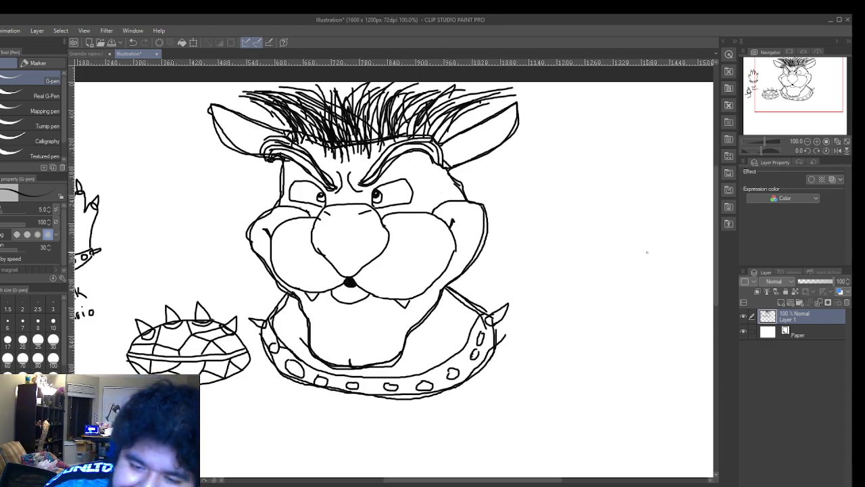
# - Hand-letter the artist's handle in red on the blank canvas beside the right cheek, starting with a spiral at-sign
pyautogui.scroll(3, 527, 265)
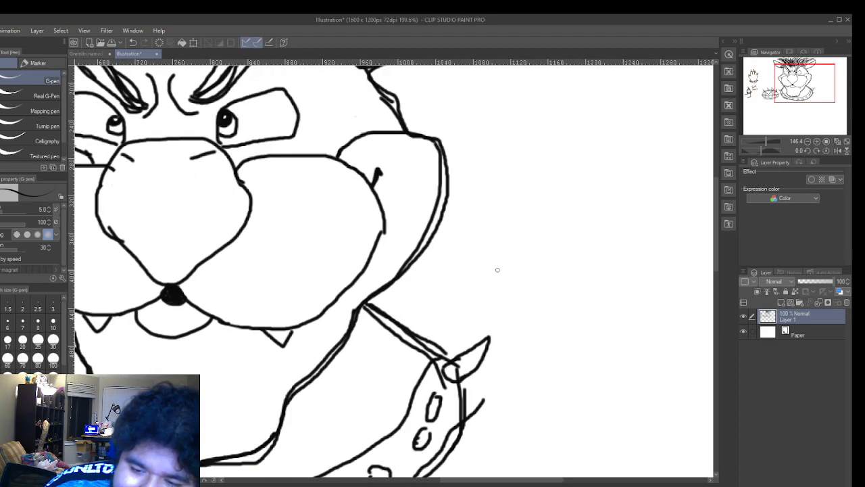
pyautogui.scroll(1, 516, 268)
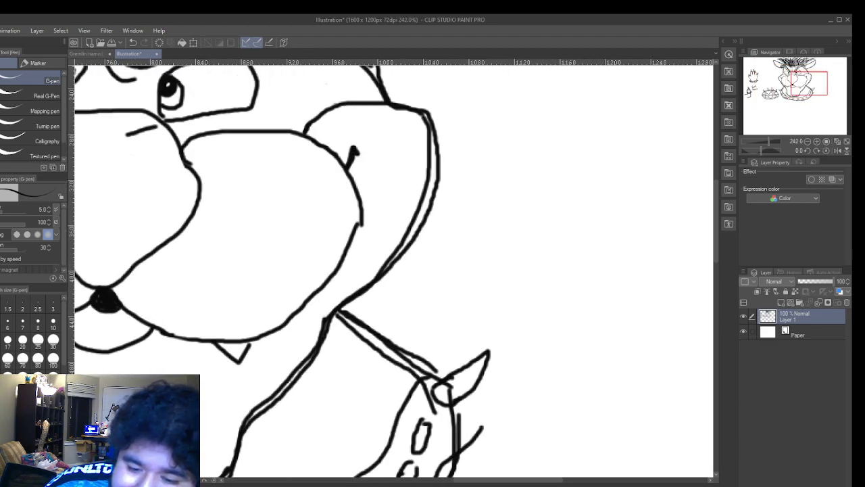
pyautogui.moveTo(509, 480); pyautogui.dragTo(539, 480)
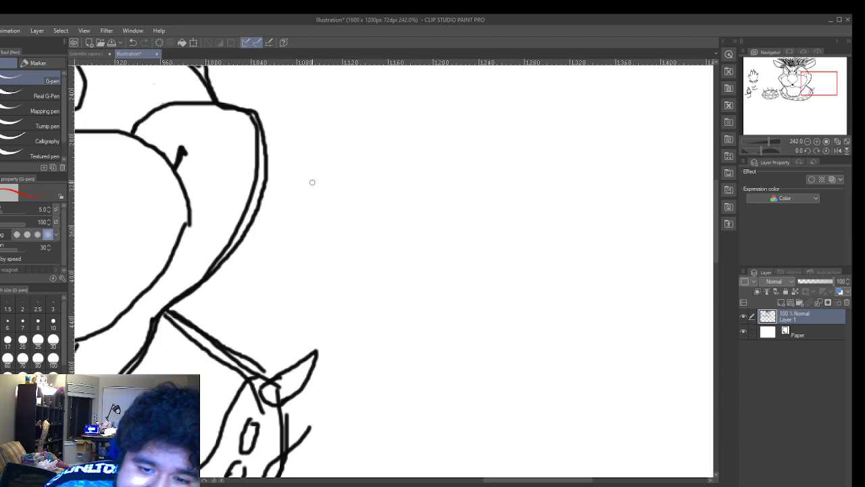
pyautogui.moveTo(340, 223)
pyautogui.mouseDown()
pyautogui.moveTo(341, 254)
pyautogui.moveTo(368, 233)
pyautogui.moveTo(359, 220)
pyautogui.moveTo(341, 223)
pyautogui.moveTo(337, 239)
pyautogui.moveTo(348, 241)
pyautogui.moveTo(360, 237)
pyautogui.moveTo(346, 230)
pyautogui.moveTo(350, 236)
pyautogui.moveTo(377, 218)
pyautogui.moveTo(379, 260)
pyautogui.moveTo(383, 250)
pyautogui.moveTo(391, 258)
pyautogui.moveTo(396, 222)
pyautogui.mouseUp()
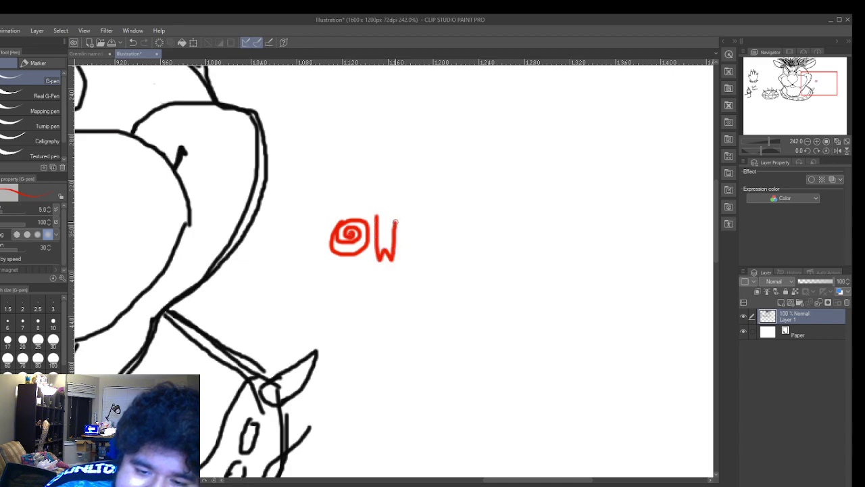
pyautogui.moveTo(399, 252)
pyautogui.mouseDown()
pyautogui.moveTo(411, 245)
pyautogui.moveTo(402, 241)
pyautogui.moveTo(400, 260)
pyautogui.moveTo(413, 253)
pyautogui.moveTo(415, 260)
pyautogui.moveTo(414, 238)
pyautogui.moveTo(431, 248)
pyautogui.moveTo(422, 255)
pyautogui.moveTo(433, 261)
pyautogui.moveTo(457, 240)
pyautogui.moveTo(461, 259)
pyautogui.moveTo(476, 239)
pyautogui.moveTo(481, 257)
pyautogui.moveTo(491, 232)
pyautogui.moveTo(485, 256)
pyautogui.moveTo(493, 247)
pyautogui.moveTo(498, 260)
pyautogui.moveTo(505, 230)
pyautogui.moveTo(513, 258)
pyautogui.moveTo(519, 246)
pyautogui.moveTo(521, 258)
pyautogui.moveTo(529, 252)
pyautogui.moveTo(527, 231)
pyautogui.moveTo(543, 250)
pyautogui.moveTo(533, 246)
pyautogui.moveTo(531, 256)
pyautogui.moveTo(558, 250)
pyautogui.mouseUp()
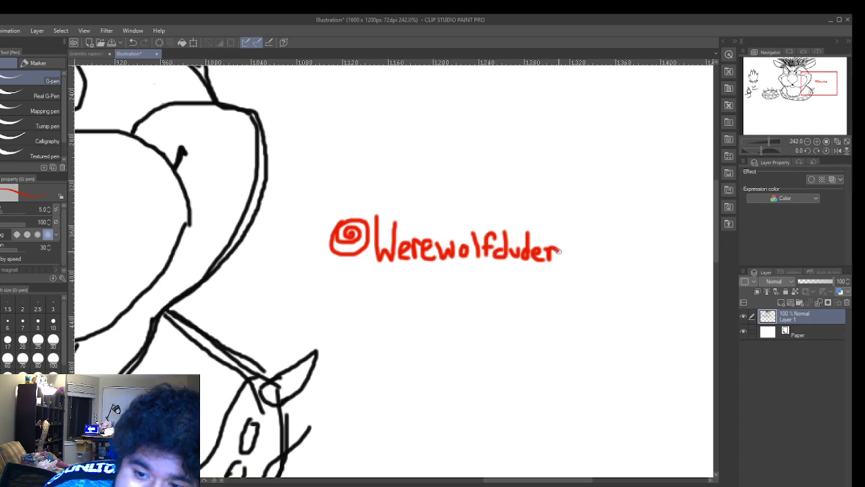
# - Review the whole illustration, including the signature, and examine the collar, face and eyes up close
pyautogui.scroll(-4, 309, 237)
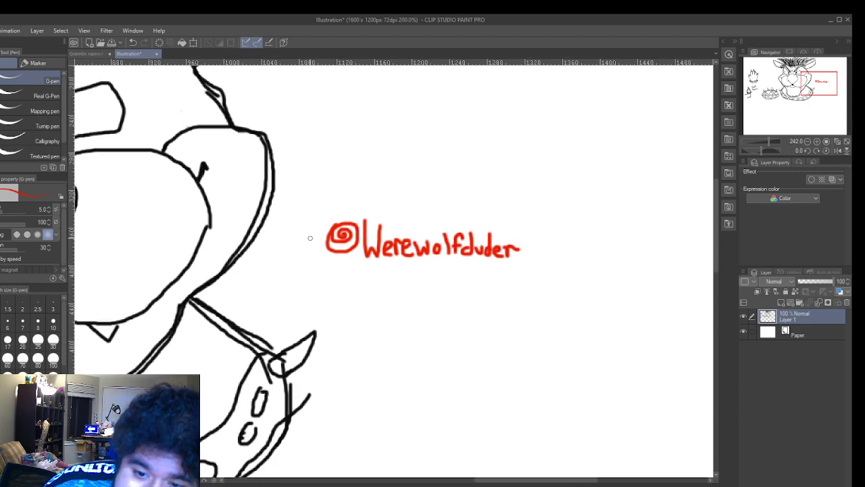
pyautogui.scroll(-1, 208, 247)
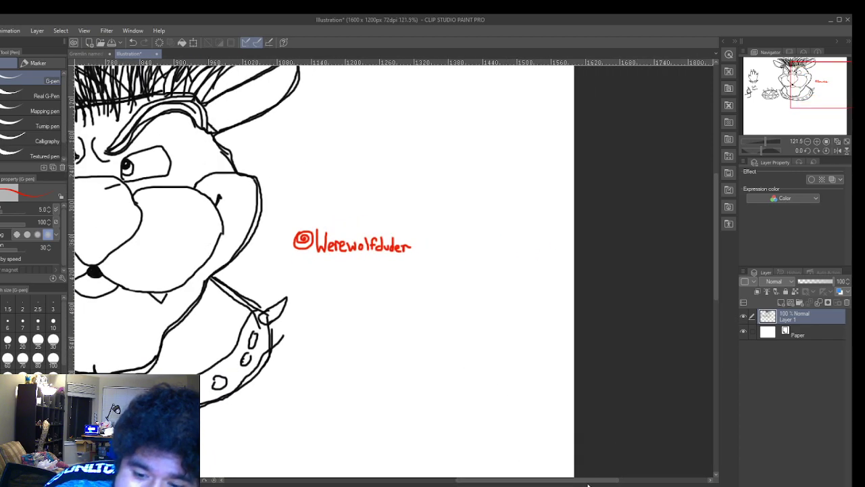
pyautogui.moveTo(588, 485); pyautogui.dragTo(496, 484)
pyautogui.scroll(-3, 460, 271)
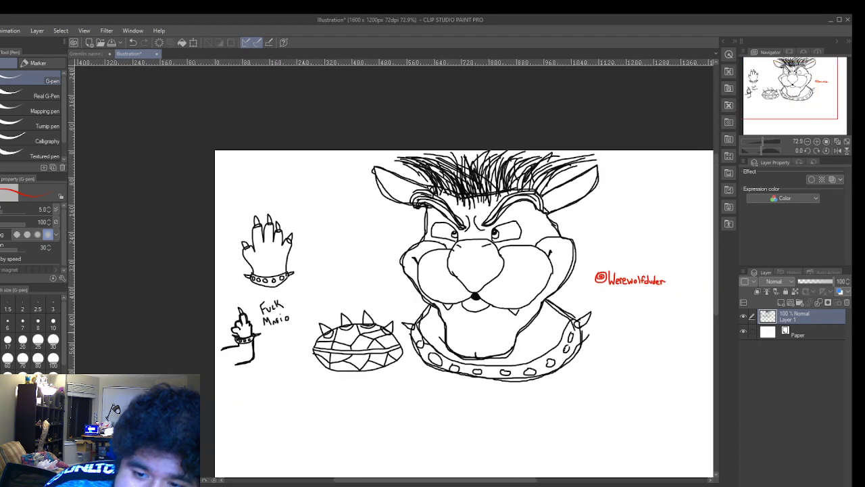
pyautogui.scroll(1, 687, 294)
pyautogui.scroll(1, 609, 304)
pyautogui.scroll(-1, 497, 315)
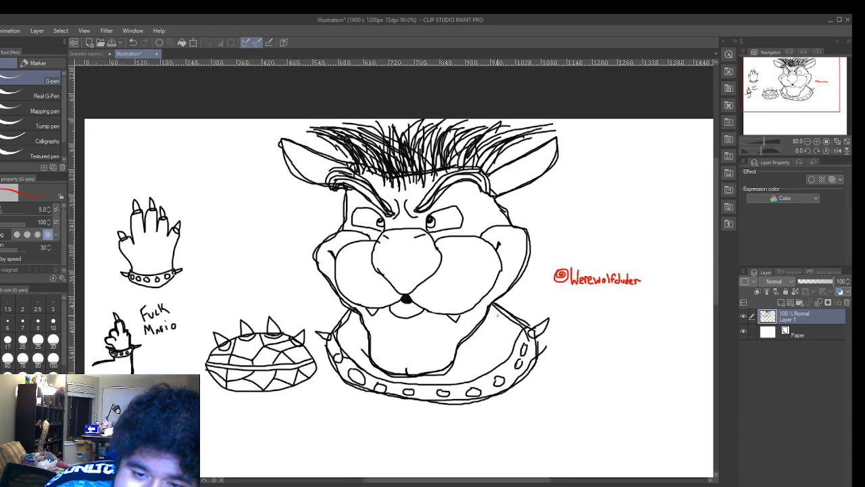
pyautogui.moveTo(716, 169); pyautogui.dragTo(717, 184)
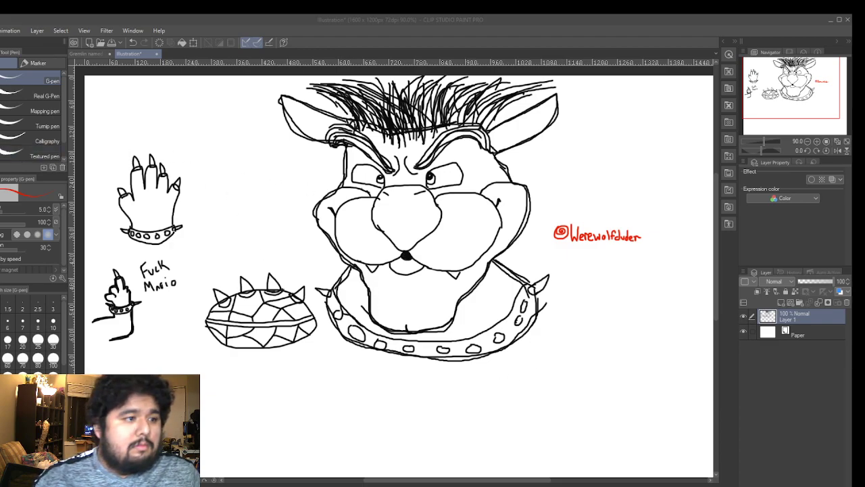
pyautogui.scroll(5, 396, 400)
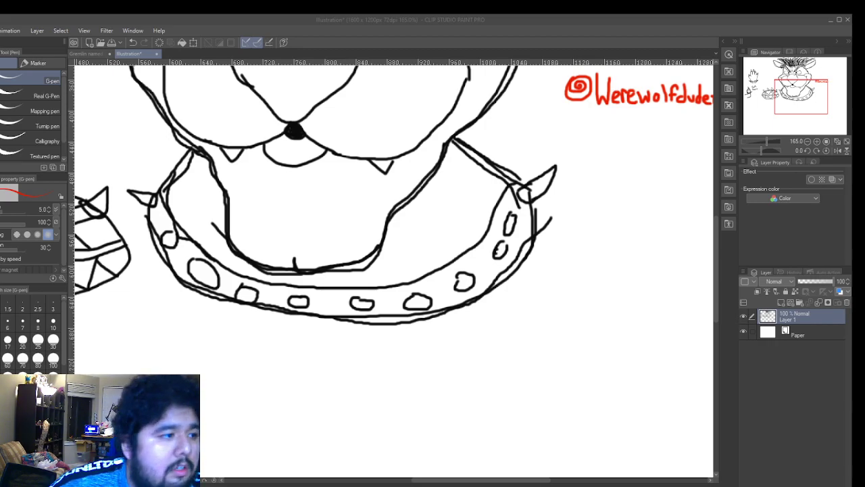
pyautogui.scroll(-2, 412, 232)
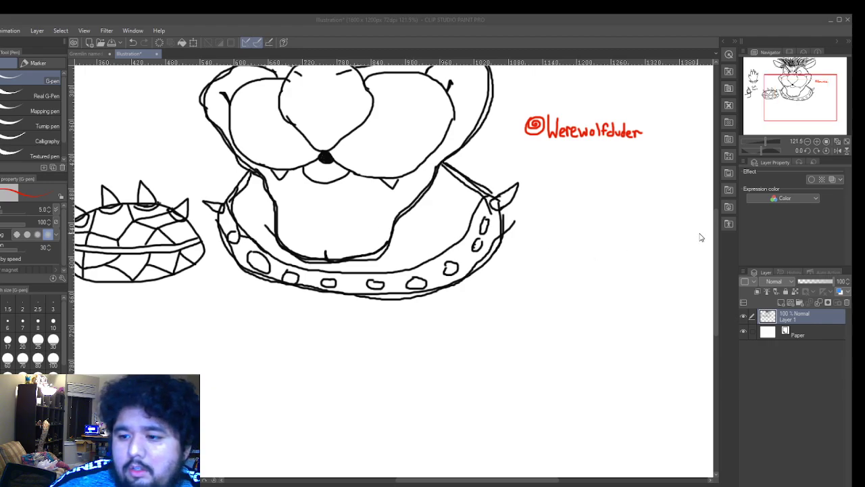
pyautogui.moveTo(715, 226)
pyautogui.mouseDown()
pyautogui.moveTo(716, 193)
pyautogui.moveTo(728, 247)
pyautogui.moveTo(724, 180)
pyautogui.moveTo(724, 273)
pyautogui.moveTo(704, 182)
pyautogui.mouseUp()
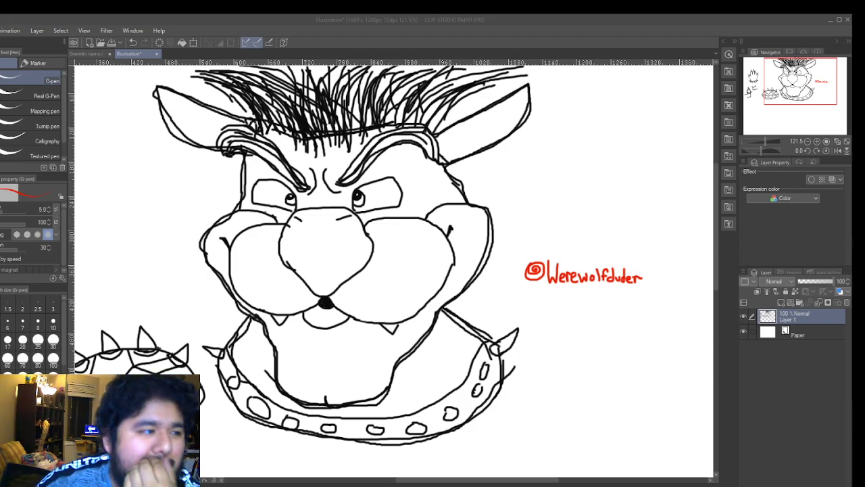
pyautogui.scroll(5, 336, 178)
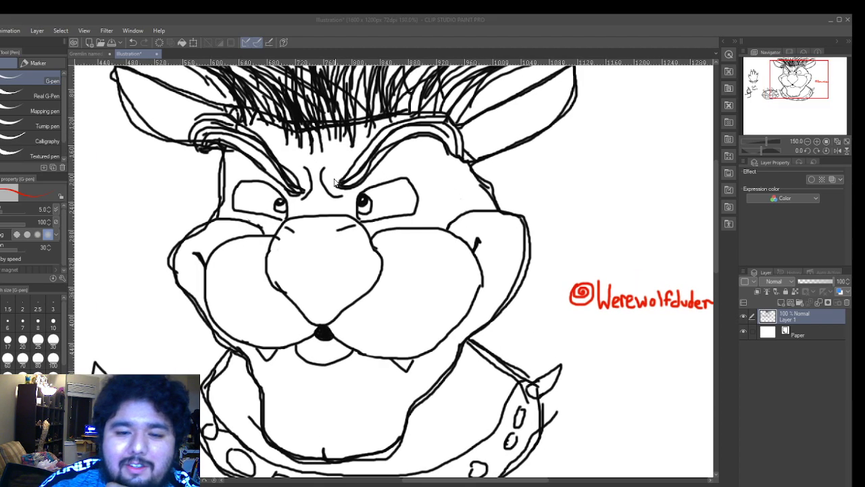
pyautogui.scroll(8, 350, 227)
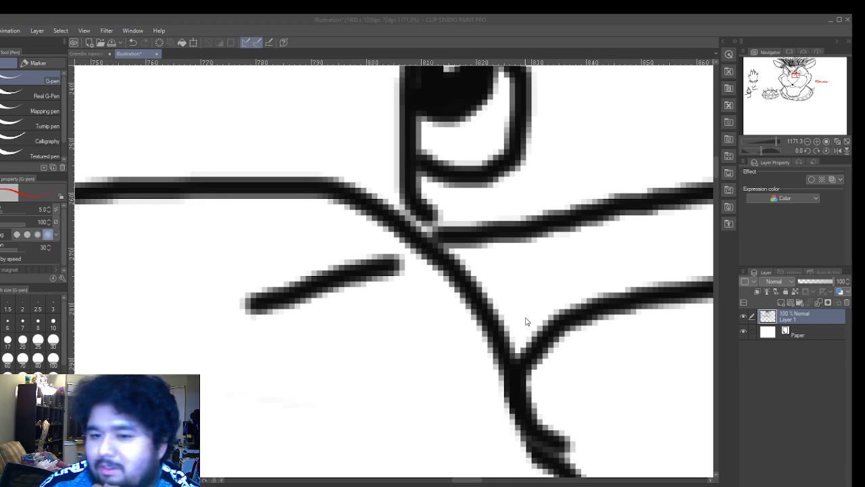
pyautogui.scroll(-3, 319, 344)
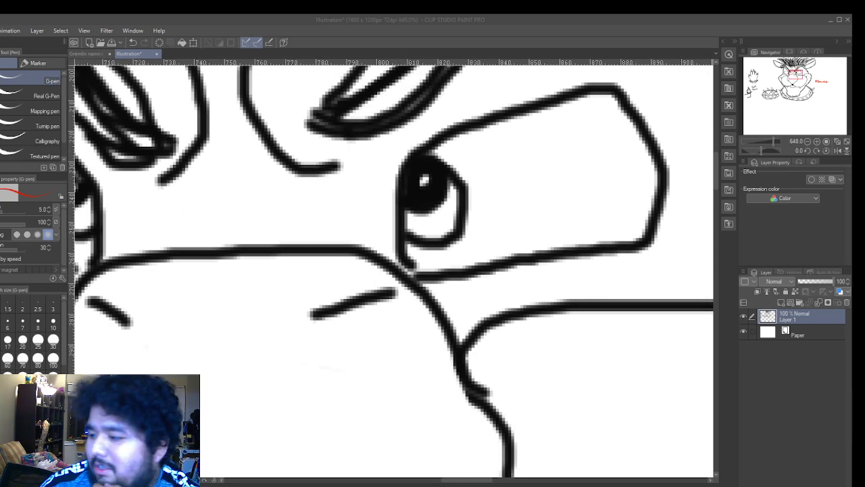